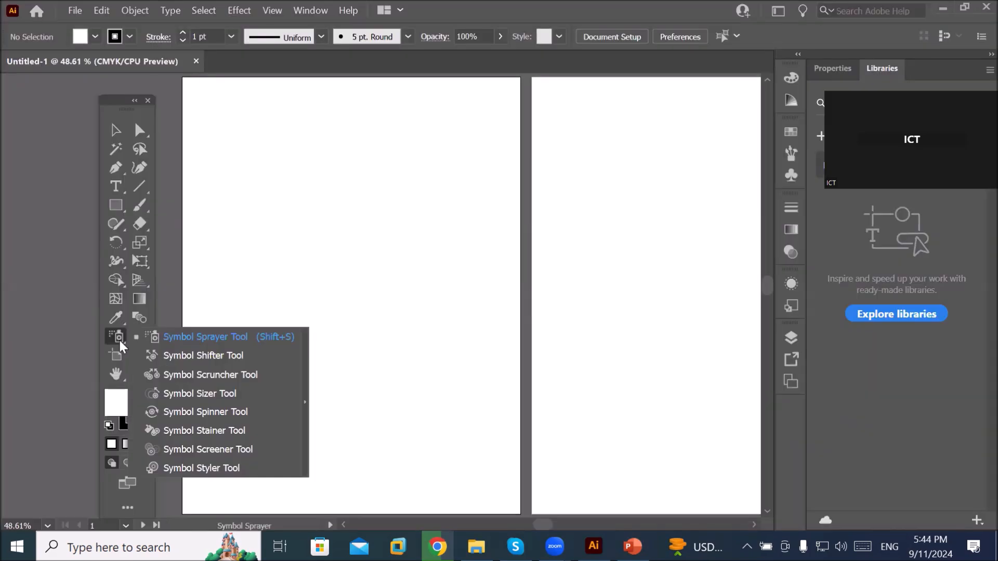
Step: Detach the symbolism tools into a floating panel and set it beside the main toolbar
{"action": "left_click", "coordinate": [307, 406]}
{"action": "mouse_move", "coordinate": [113, 99]}
{"action": "left_mouse_down"}
{"action": "mouse_move", "coordinate": [63, 102]}
{"action": "mouse_move", "coordinate": [62, 119]}
{"action": "left_mouse_up"}
{"action": "left_click_drag", "start_coordinate": [216, 349], "coordinate": [216, 281]}
{"action": "left_click_drag", "start_coordinate": [202, 189], "coordinate": [214, 107]}
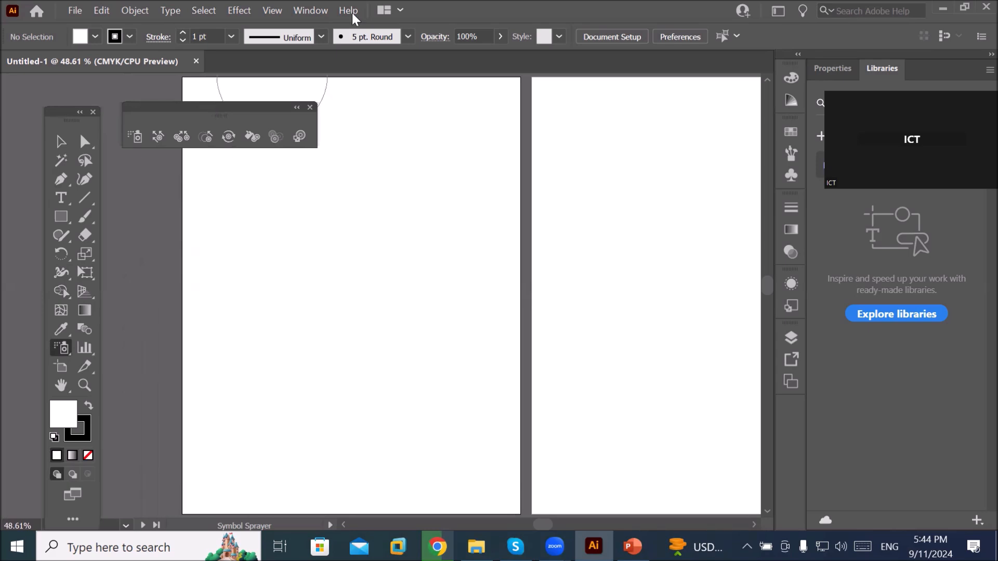
Step: Reposition the floating symbolism tools panel so it overlaps the left edge of the first artboard
{"action": "left_click", "coordinate": [344, 524]}
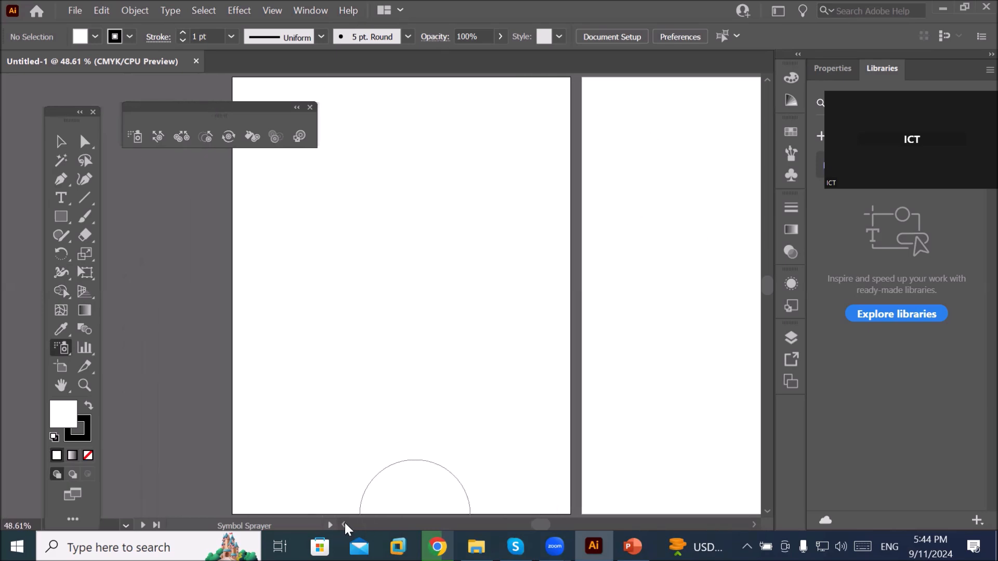
{"action": "left_click", "coordinate": [345, 524]}
{"action": "left_click", "coordinate": [345, 524]}
{"action": "left_click", "coordinate": [344, 523]}
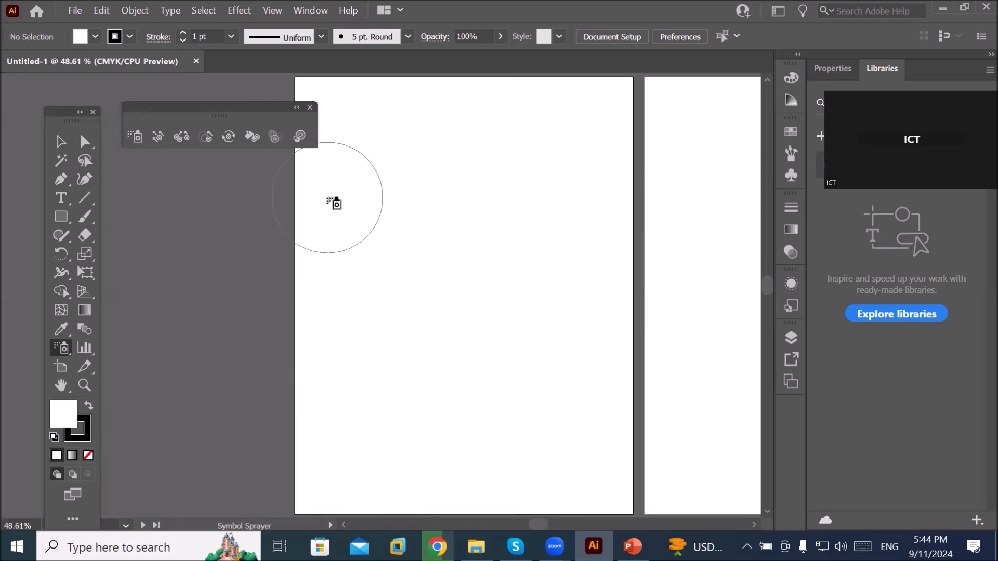
{"action": "left_click_drag", "start_coordinate": [217, 111], "coordinate": [201, 106]}
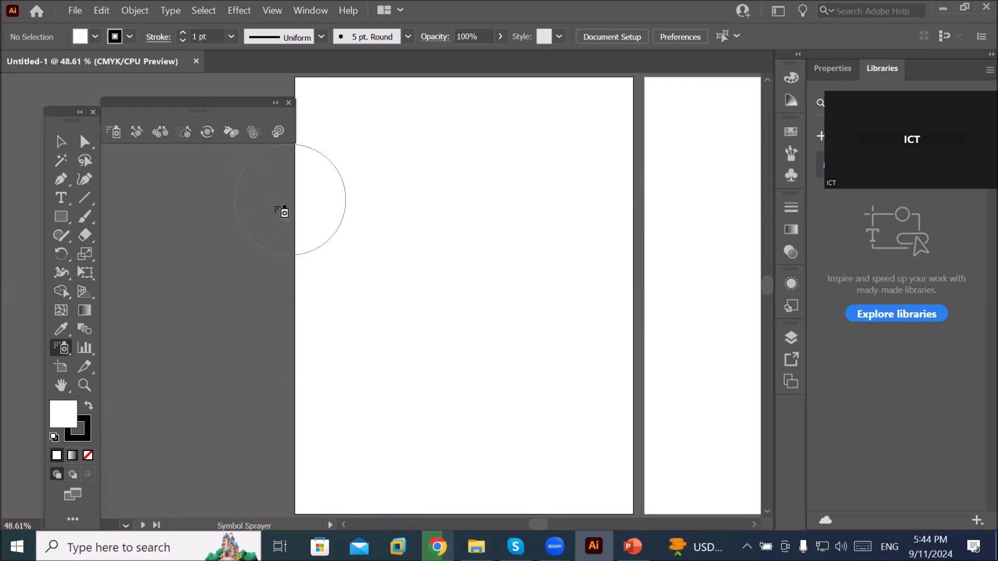
{"action": "left_click_drag", "start_coordinate": [134, 105], "coordinate": [252, 119]}
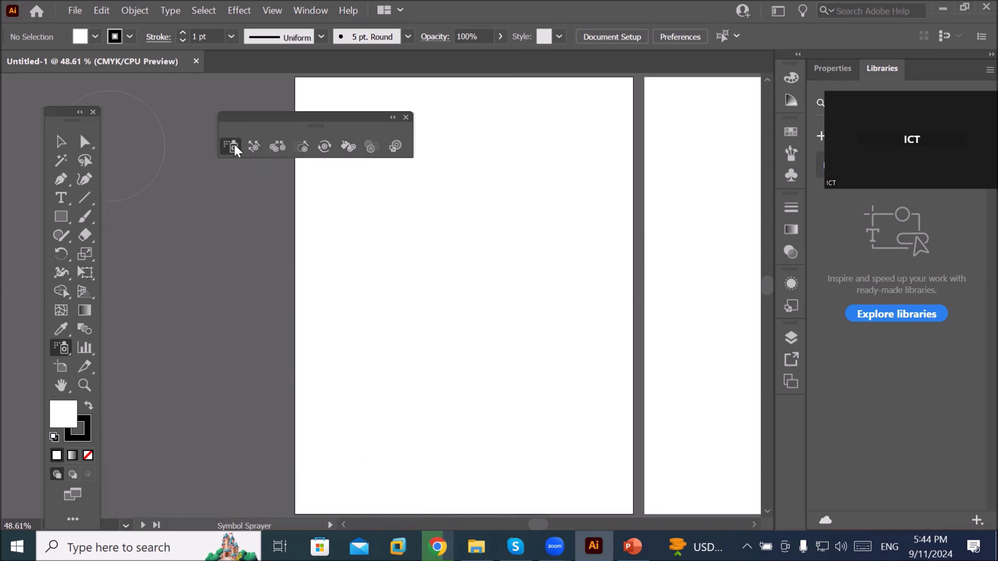
{"action": "left_click_drag", "start_coordinate": [269, 124], "coordinate": [203, 148]}
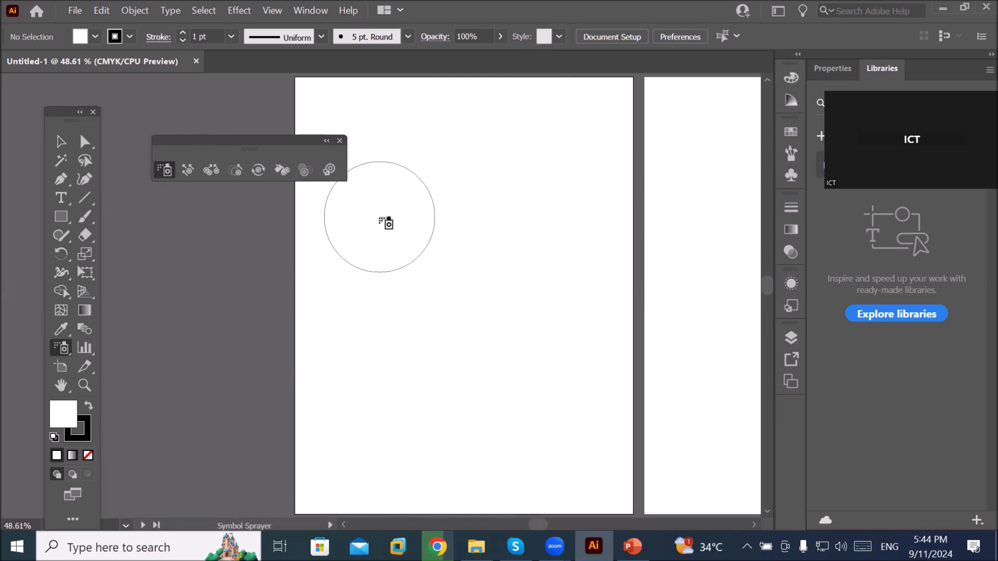
Step: Show the Symbols panel
{"action": "left_click", "coordinate": [308, 6]}
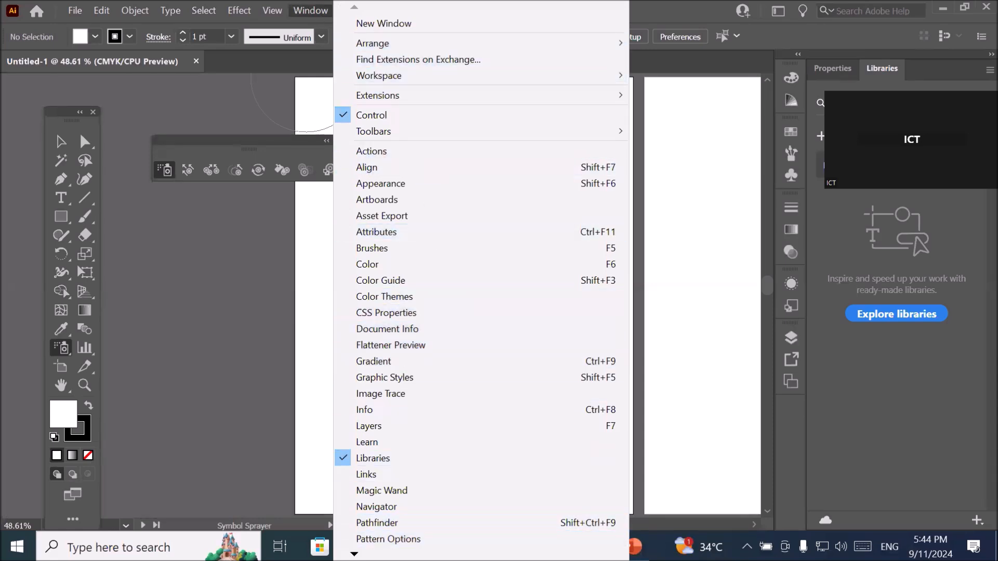
{"action": "scroll", "coordinate": [480, 276], "scroll_direction": "down", "scroll_amount": 3}
{"action": "scroll", "coordinate": [480, 276], "scroll_direction": "down", "scroll_amount": 2}
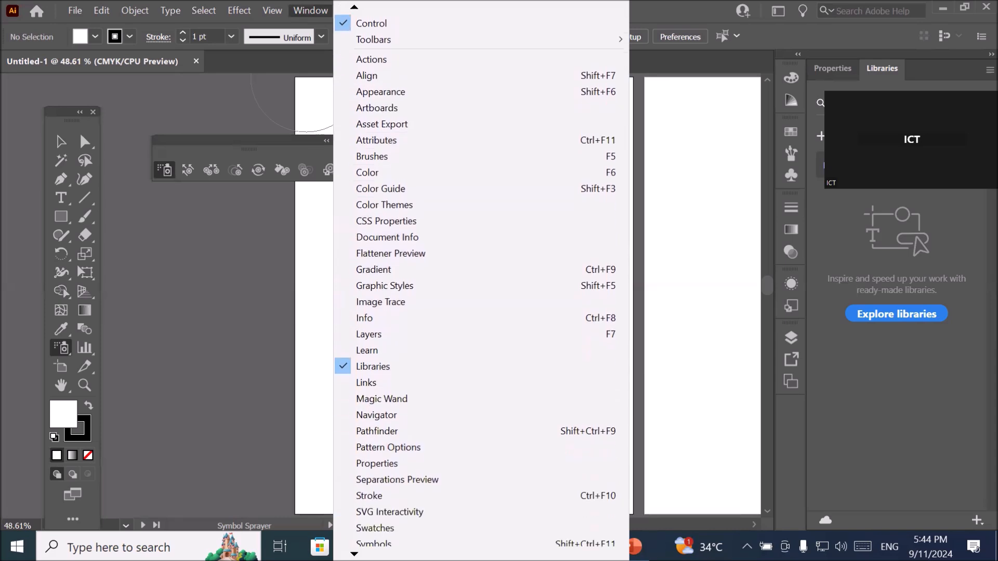
{"action": "scroll", "coordinate": [481, 281], "scroll_direction": "down", "scroll_amount": 2}
{"action": "scroll", "coordinate": [481, 281], "scroll_direction": "down", "scroll_amount": 9}
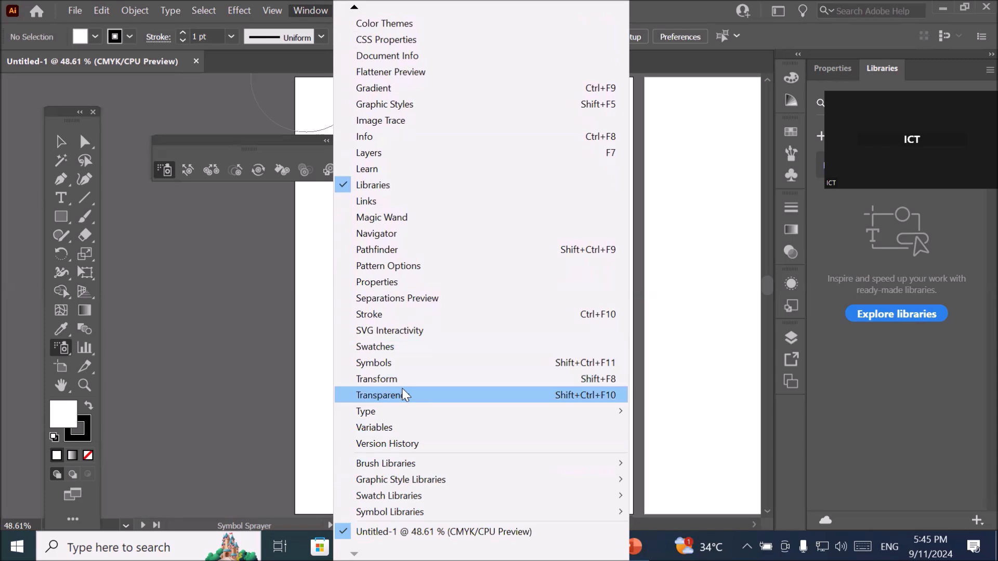
{"action": "left_click", "coordinate": [406, 364]}
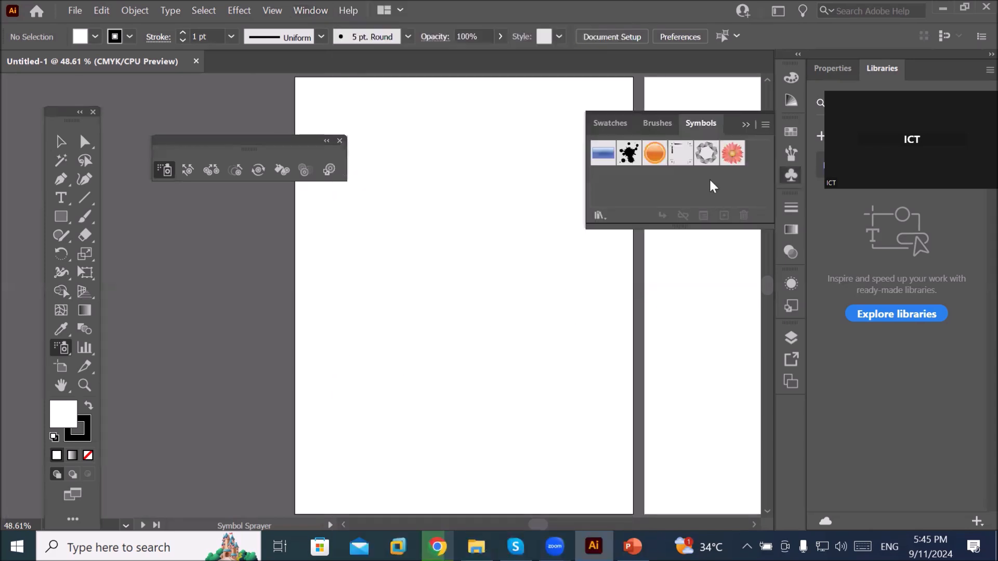
Step: Choose the red flower symbol as the symbol to spray
{"action": "mouse_move", "coordinate": [733, 115]}
{"action": "left_mouse_down"}
{"action": "mouse_move", "coordinate": [652, 126]}
{"action": "mouse_move", "coordinate": [728, 131]}
{"action": "left_mouse_up"}
{"action": "left_click", "coordinate": [639, 151]}
{"action": "left_click", "coordinate": [703, 153]}
{"action": "left_click", "coordinate": [733, 160]}
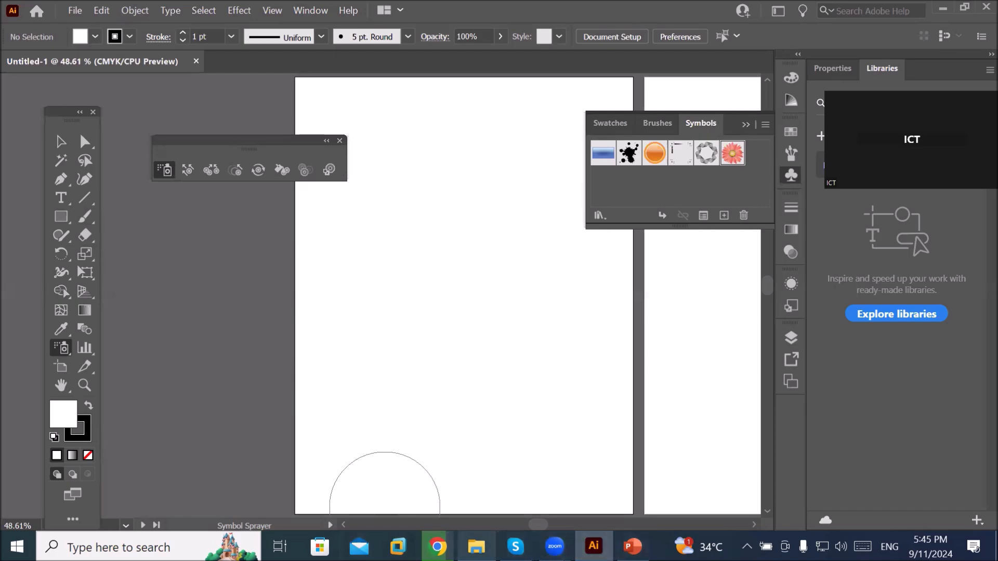
Step: Switch to Chrome and open Kudoboard's short, simple birthday wishes article from the search results
{"action": "left_click", "coordinate": [438, 546]}
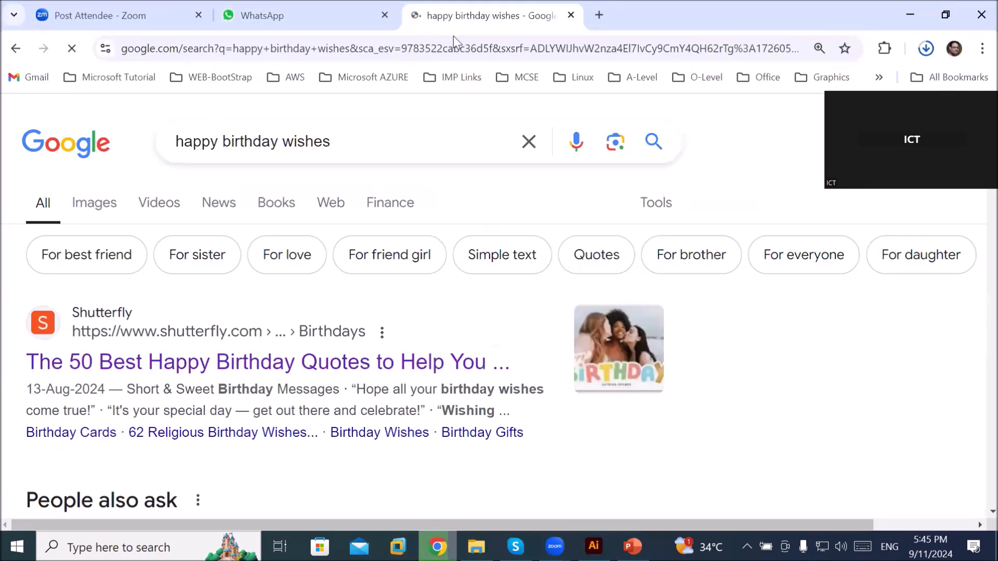
{"action": "scroll", "coordinate": [406, 106], "scroll_direction": "down", "scroll_amount": 5}
{"action": "scroll", "coordinate": [406, 105], "scroll_direction": "down", "scroll_amount": 9}
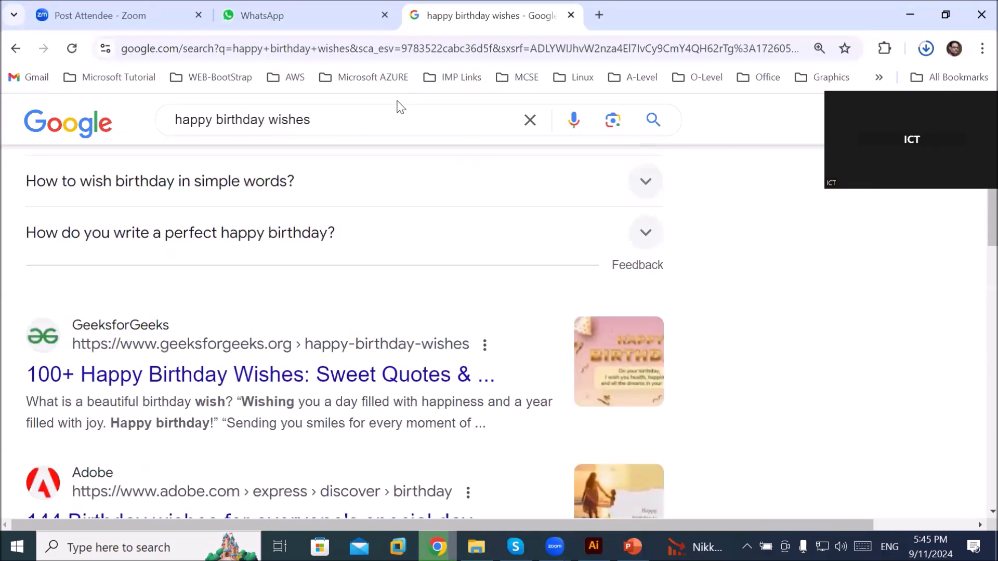
{"action": "scroll", "coordinate": [400, 107], "scroll_direction": "down", "scroll_amount": 2}
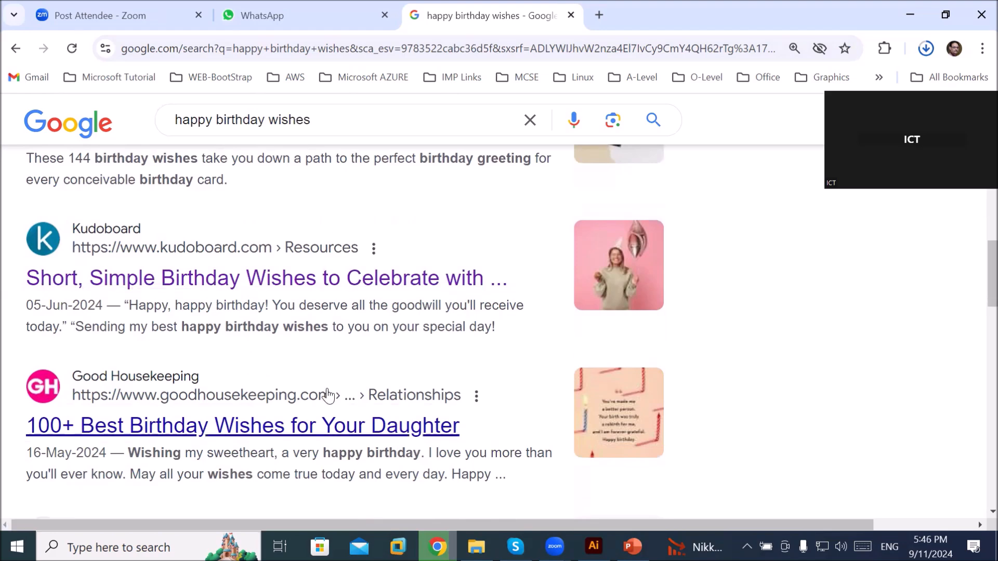
{"action": "left_click", "coordinate": [200, 285]}
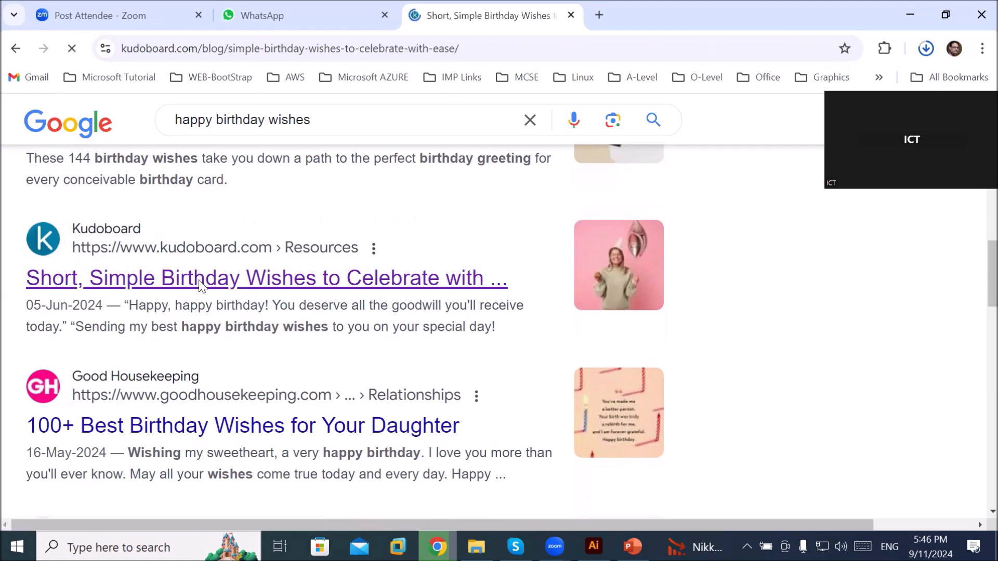
Step: Save the article's birthday cake photo as a JPEG named "happy" in the Desktop's lab folder
{"action": "scroll", "coordinate": [273, 378], "scroll_direction": "down", "scroll_amount": 15}
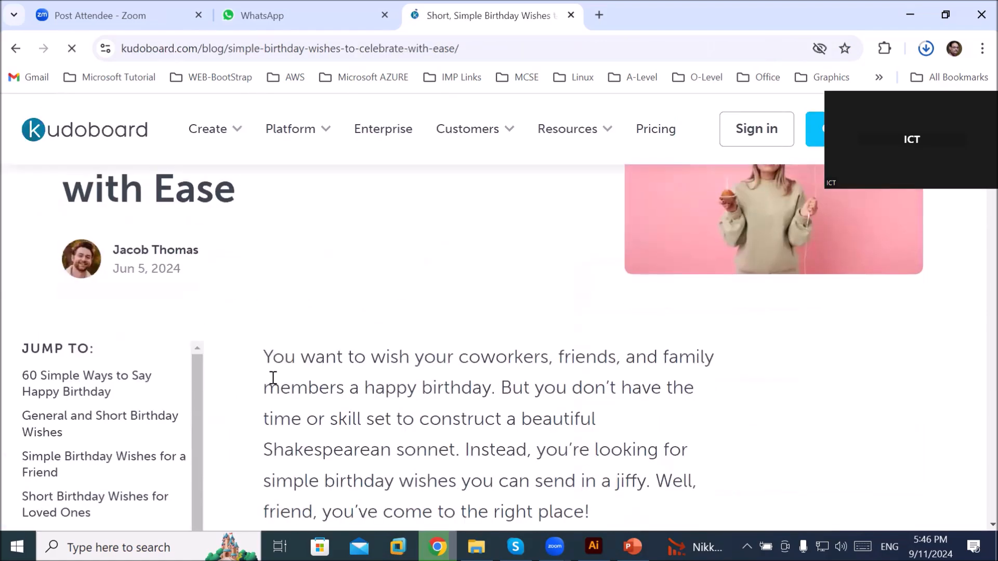
{"action": "scroll", "coordinate": [272, 378], "scroll_direction": "down", "scroll_amount": 15}
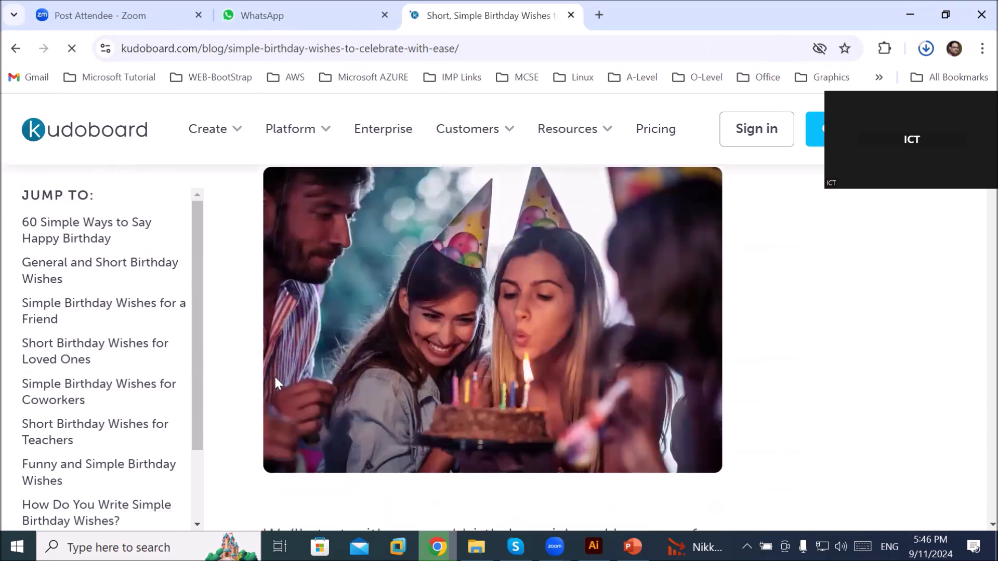
{"action": "right_click", "coordinate": [434, 323]}
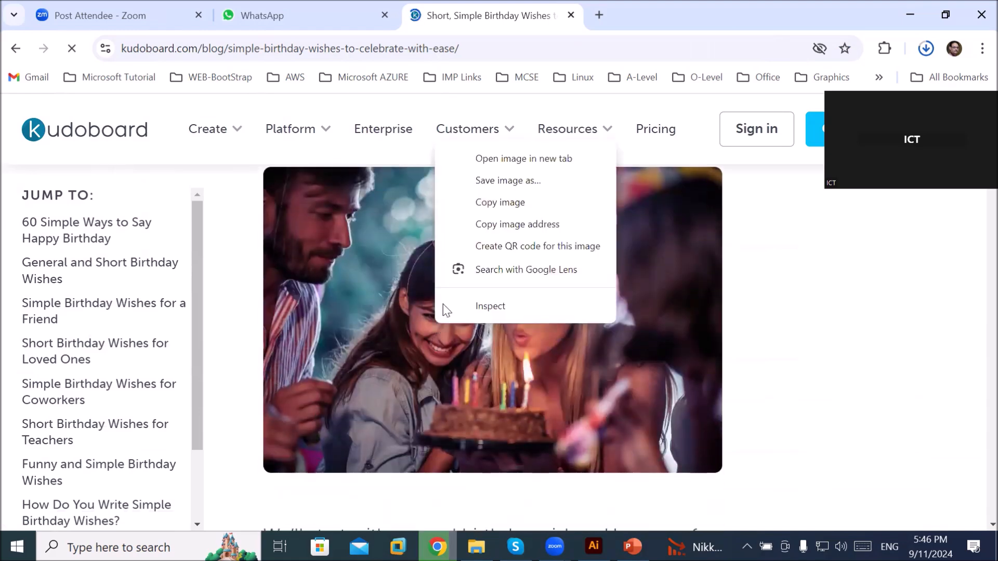
{"action": "left_click", "coordinate": [505, 183]}
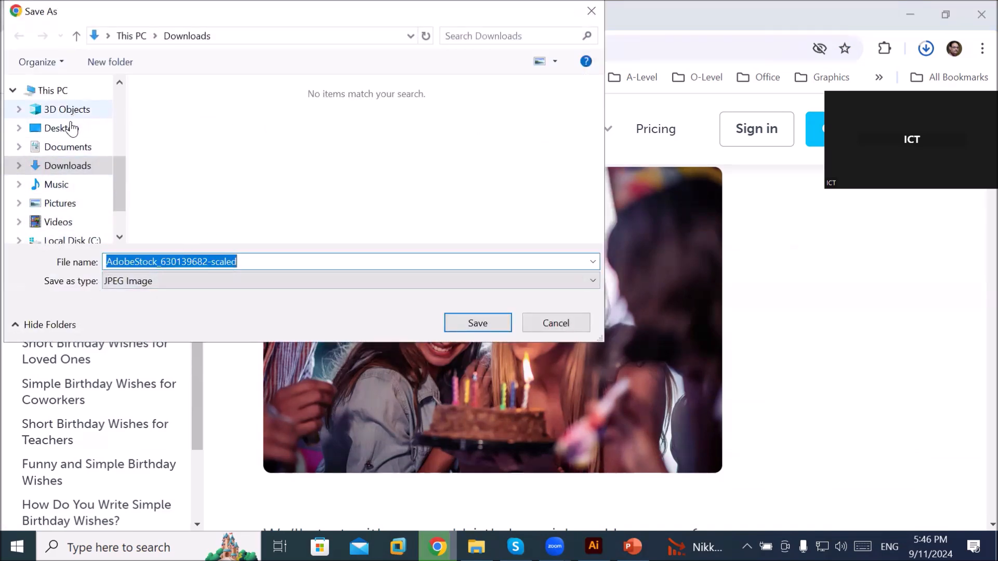
{"action": "left_click", "coordinate": [66, 129]}
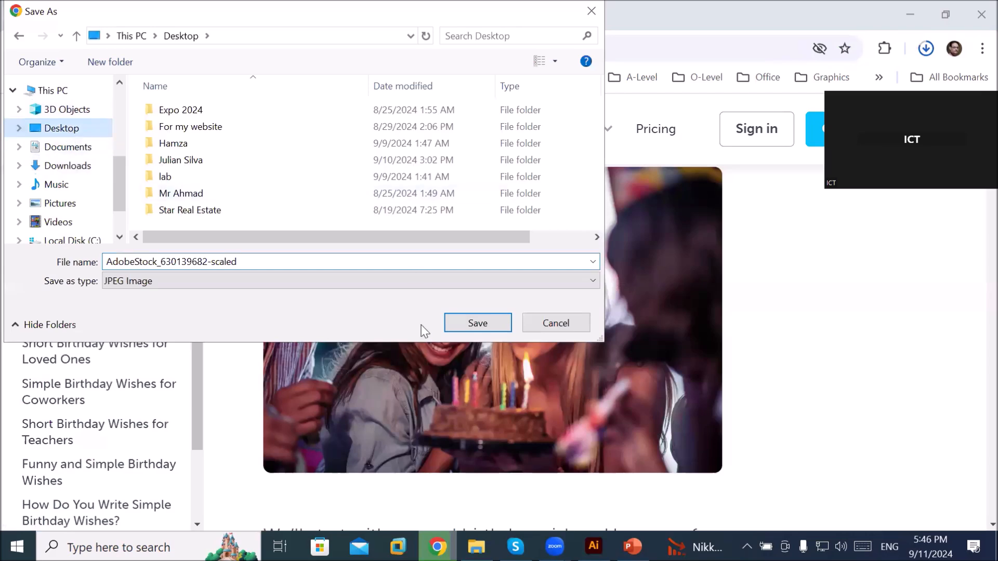
{"action": "left_click", "coordinate": [197, 181]}
{"action": "double_click", "coordinate": [197, 180]}
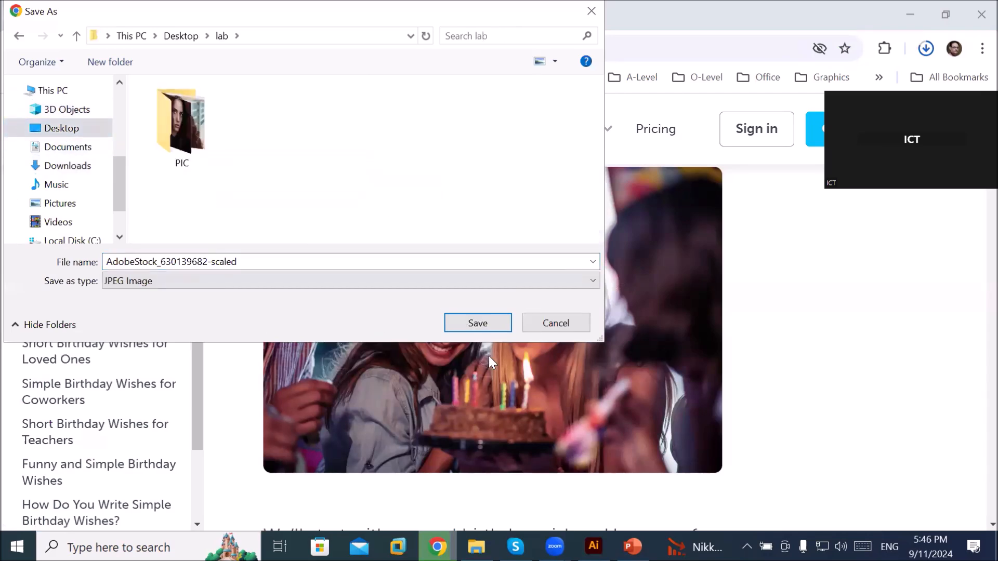
{"action": "left_click", "coordinate": [179, 258]}
{"action": "type", "text": "happ"}
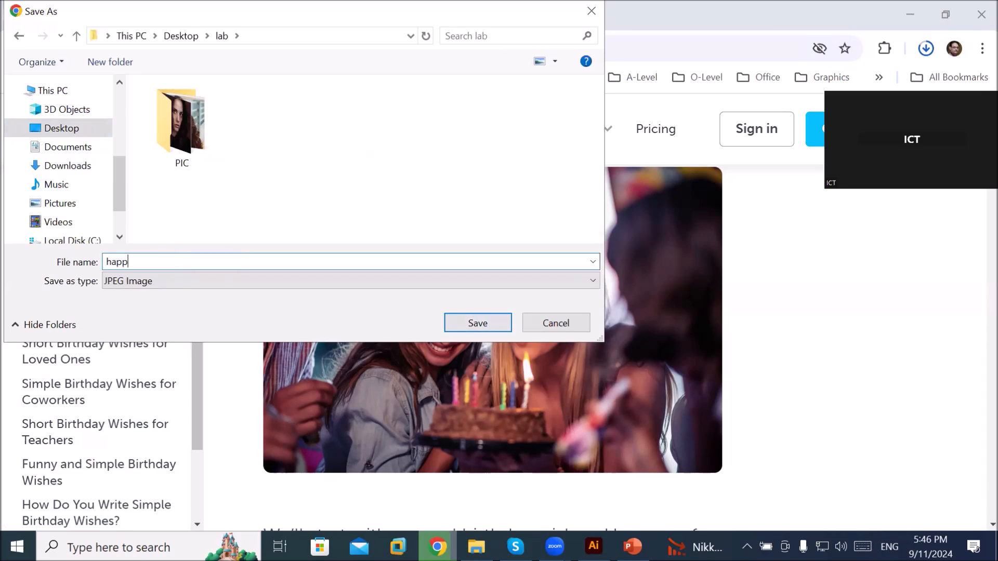
{"action": "key", "text": "Return"}
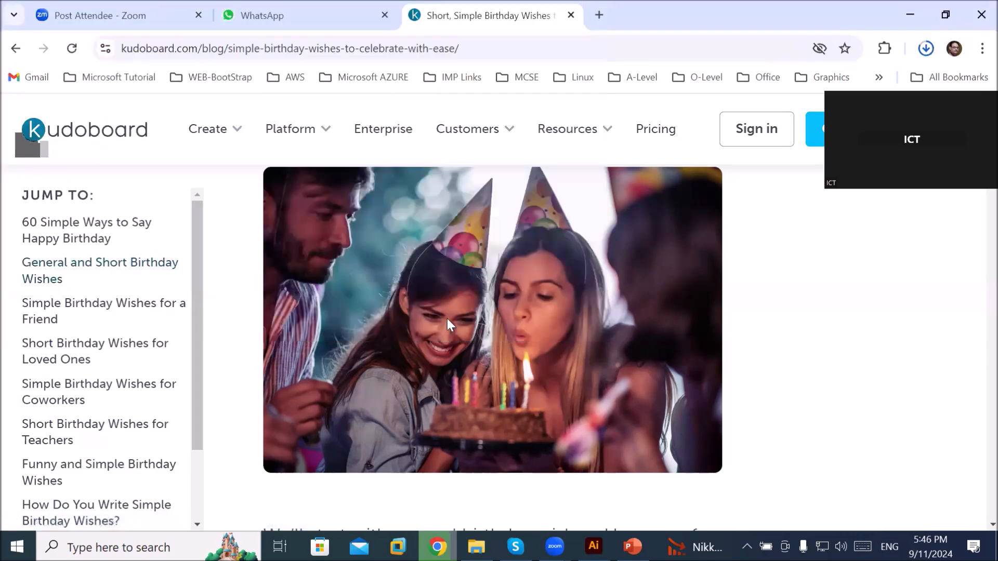
Step: Copy the last three general birthday wishes, from "Wishing you a birthday that's fun and memorable" through the belated wish
{"action": "scroll", "coordinate": [447, 319], "scroll_direction": "down", "scroll_amount": 5}
{"action": "scroll", "coordinate": [444, 318], "scroll_direction": "down", "scroll_amount": 2}
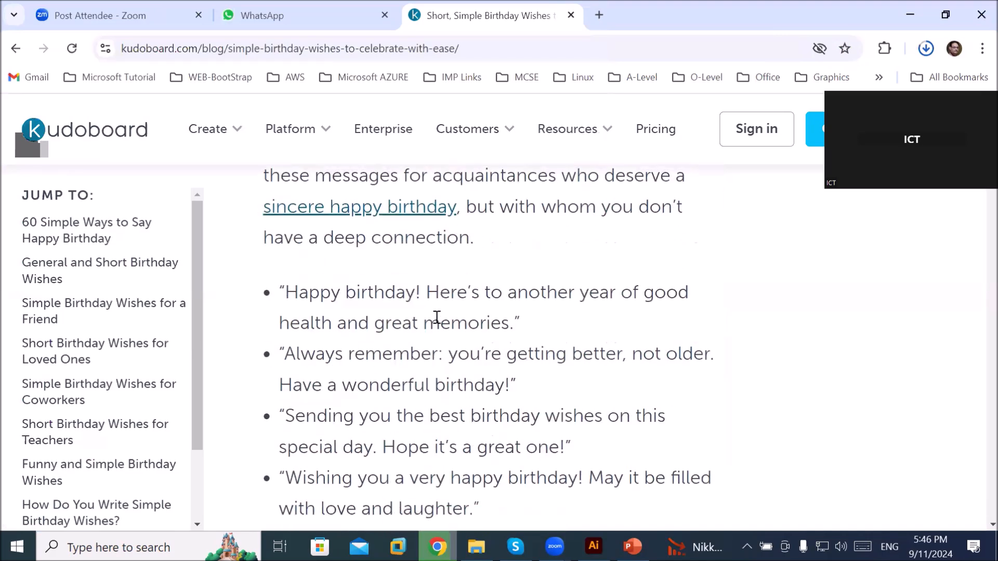
{"action": "scroll", "coordinate": [436, 317], "scroll_direction": "down", "scroll_amount": 3}
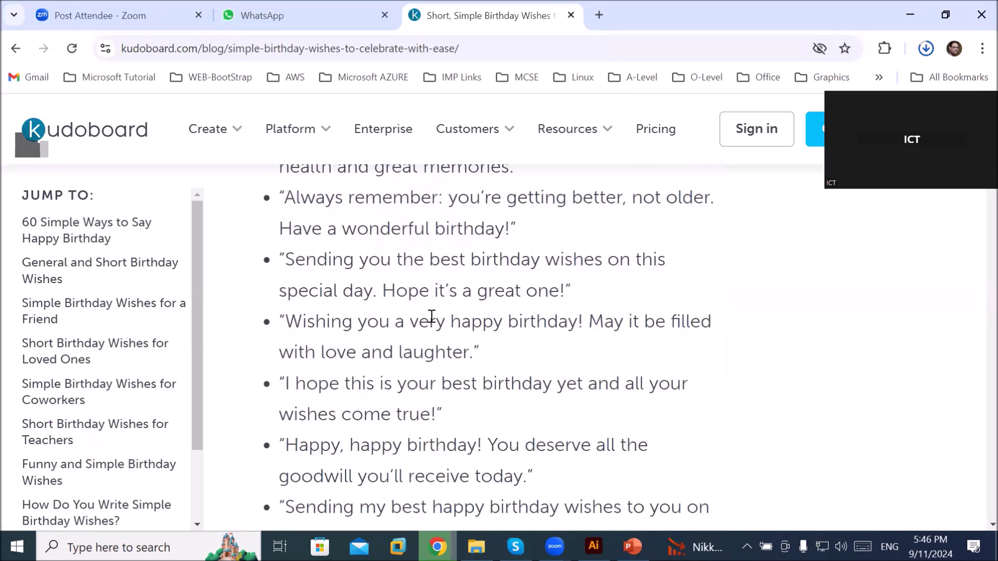
{"action": "scroll", "coordinate": [432, 317], "scroll_direction": "down", "scroll_amount": 2}
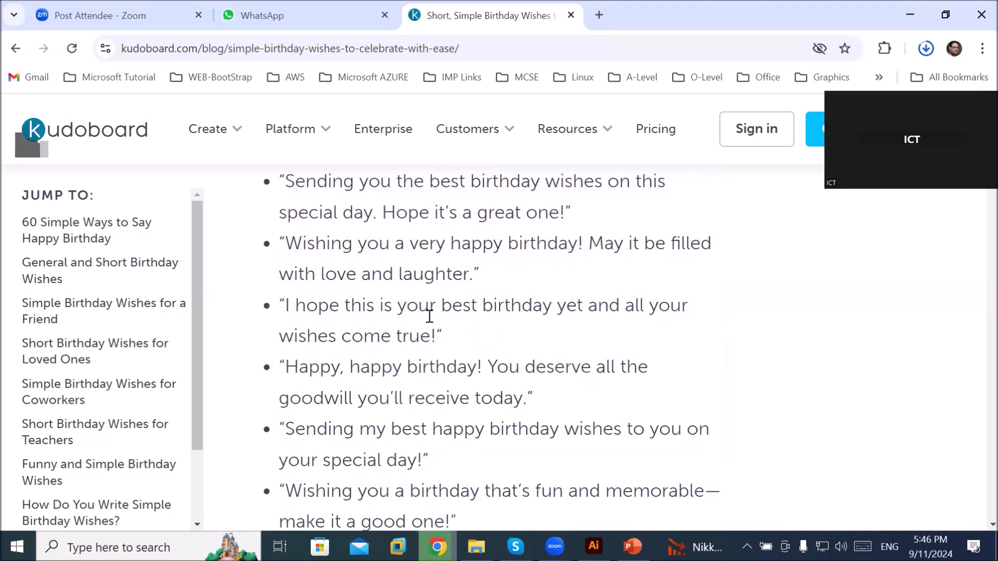
{"action": "scroll", "coordinate": [430, 316], "scroll_direction": "down", "scroll_amount": 3}
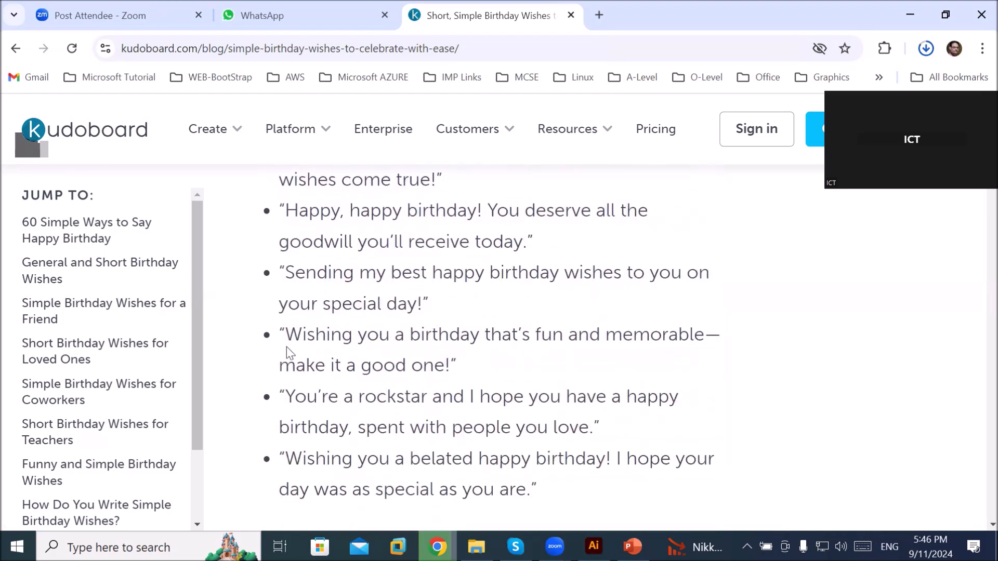
{"action": "left_click_drag", "start_coordinate": [281, 336], "coordinate": [547, 505]}
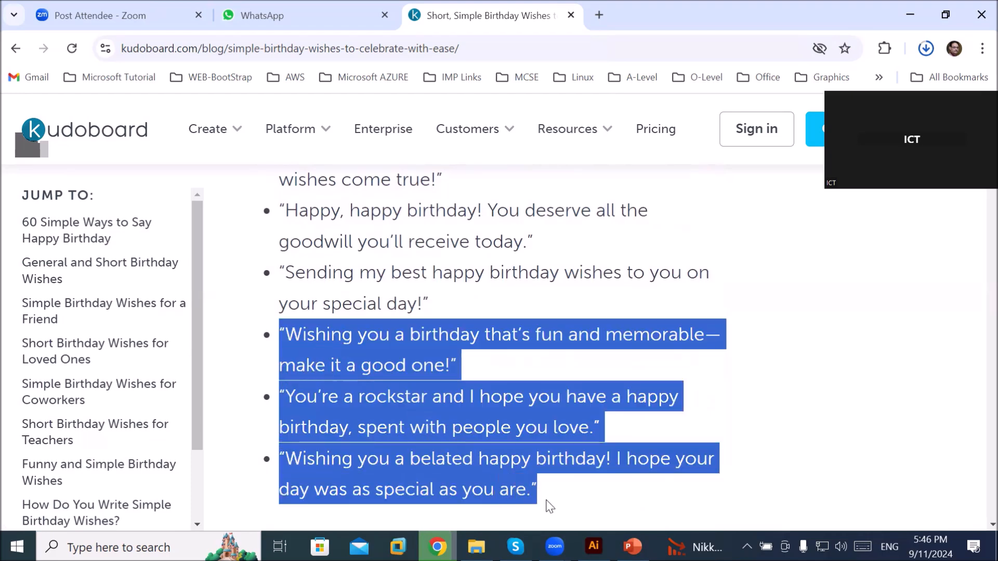
{"action": "right_click", "coordinate": [428, 347]}
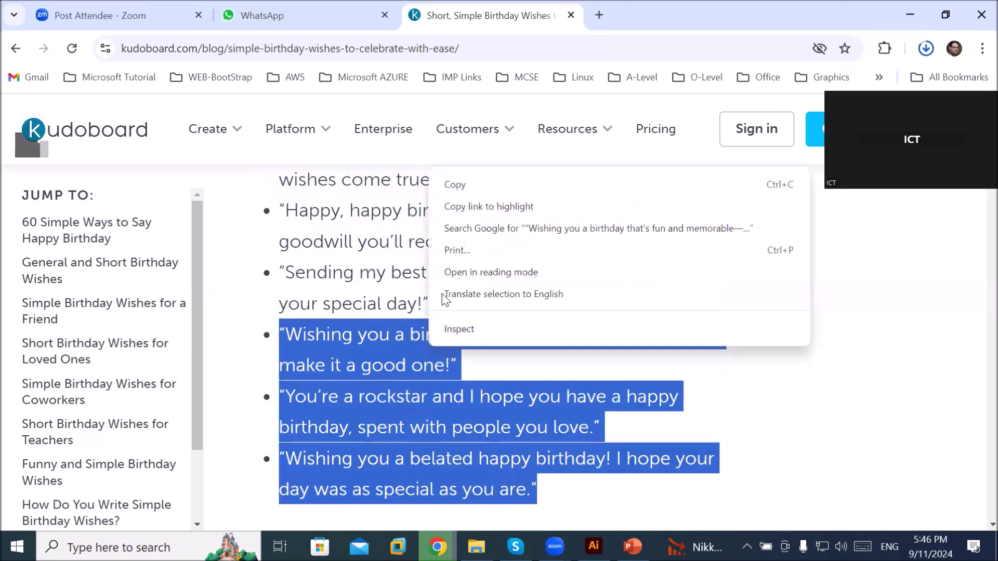
{"action": "left_click", "coordinate": [458, 184]}
Step: Switch to Illustrator and place the "happy" photo from the Desktop's lab folder across the upper part of the first artboard
{"action": "left_click", "coordinate": [594, 546]}
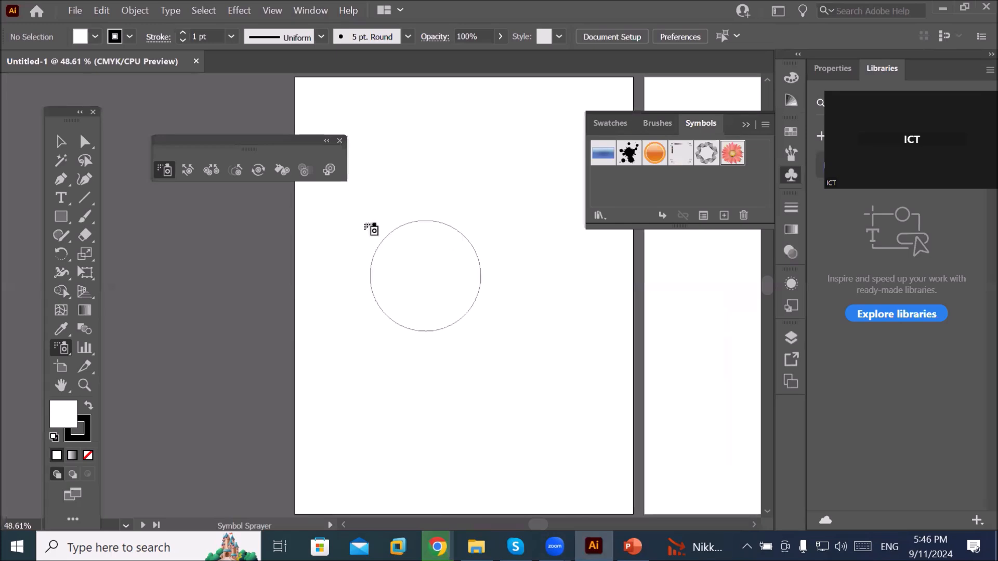
{"action": "left_click", "coordinate": [73, 11]}
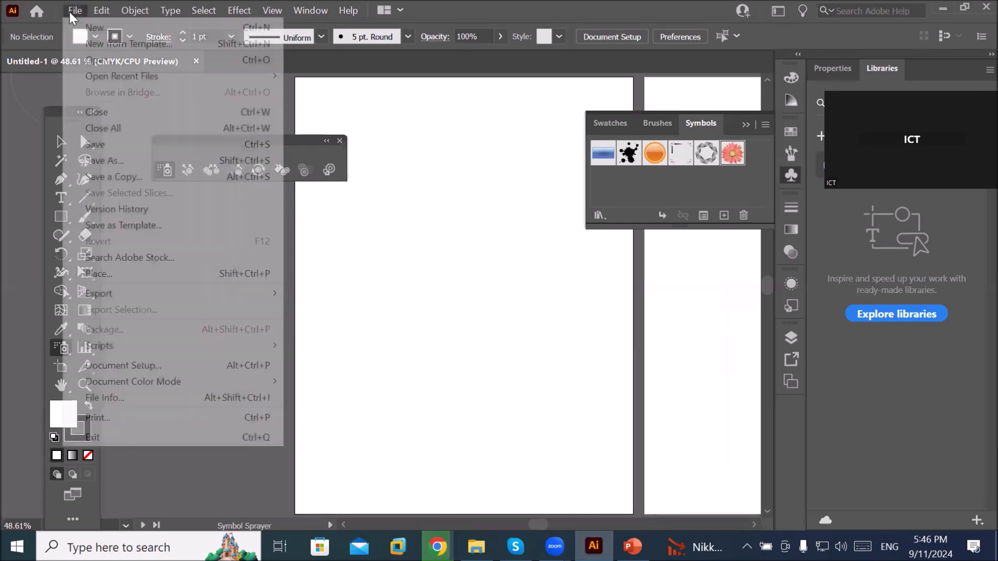
{"action": "left_click", "coordinate": [176, 271]}
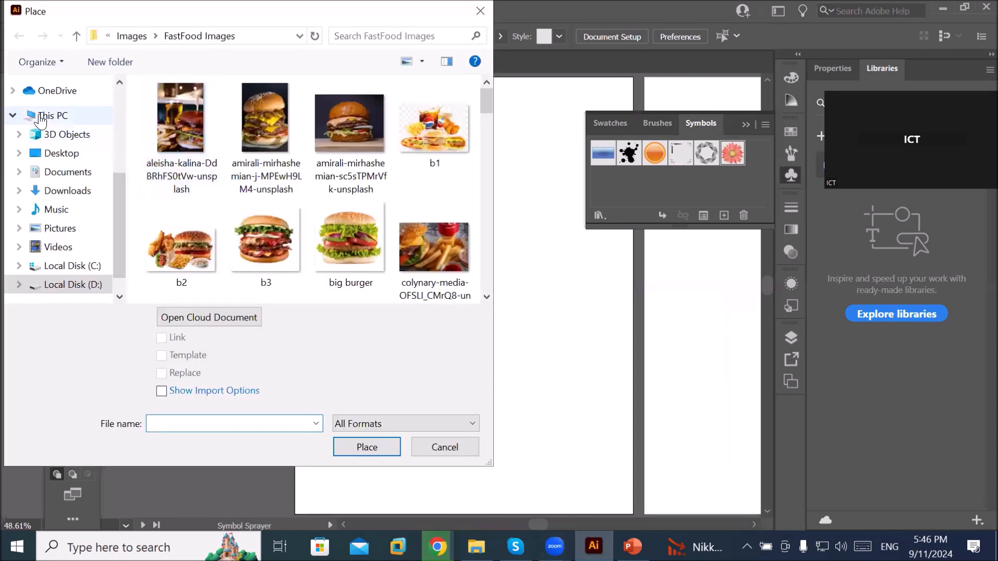
{"action": "left_click", "coordinate": [55, 153]}
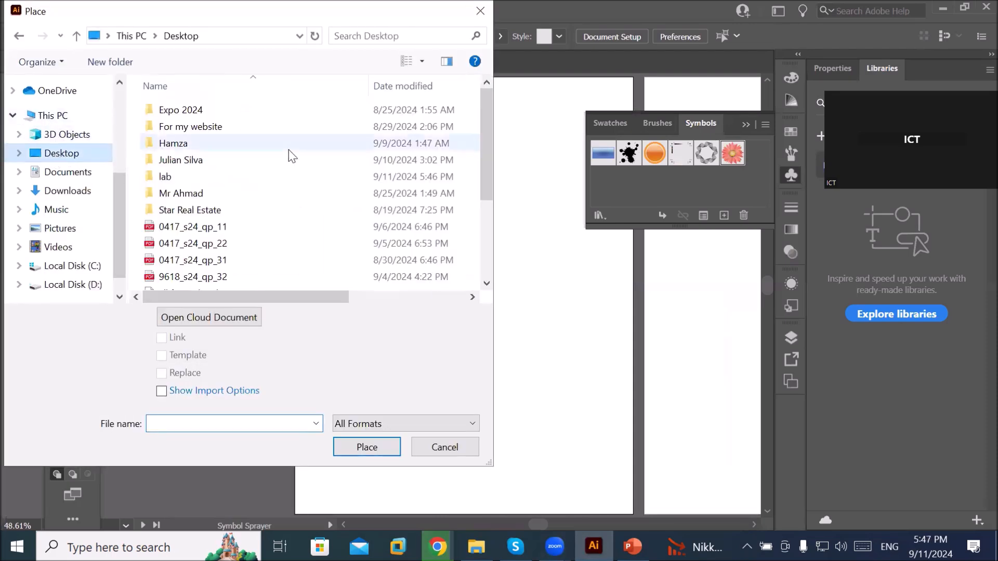
{"action": "double_click", "coordinate": [175, 177]}
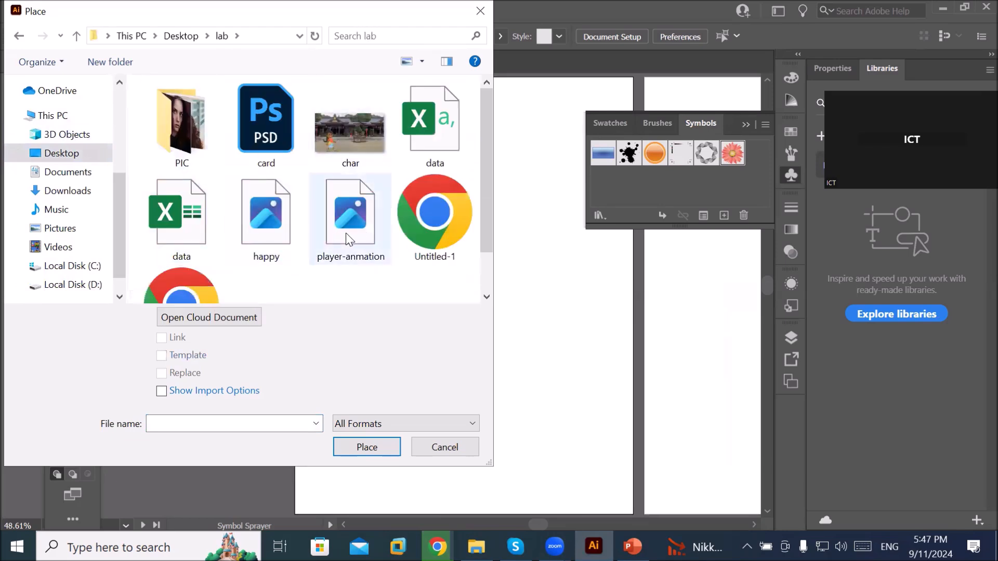
{"action": "scroll", "coordinate": [382, 265], "scroll_direction": "down", "scroll_amount": 1}
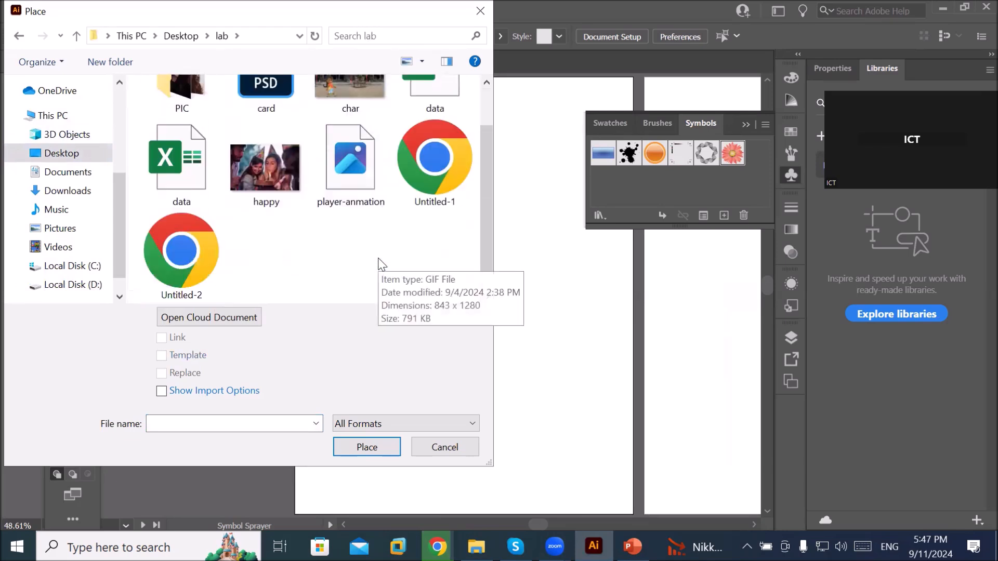
{"action": "double_click", "coordinate": [244, 174]}
{"action": "left_click_drag", "start_coordinate": [320, 90], "coordinate": [582, 338]}
Step: Reposition the placed birthday photo so it sits centred near the top edge of the first artboard
{"action": "key", "text": "shift+s"}
{"action": "left_click", "coordinate": [60, 142]}
{"action": "left_click_drag", "start_coordinate": [408, 184], "coordinate": [430, 210]}
{"action": "left_click_drag", "start_coordinate": [522, 242], "coordinate": [510, 235]}
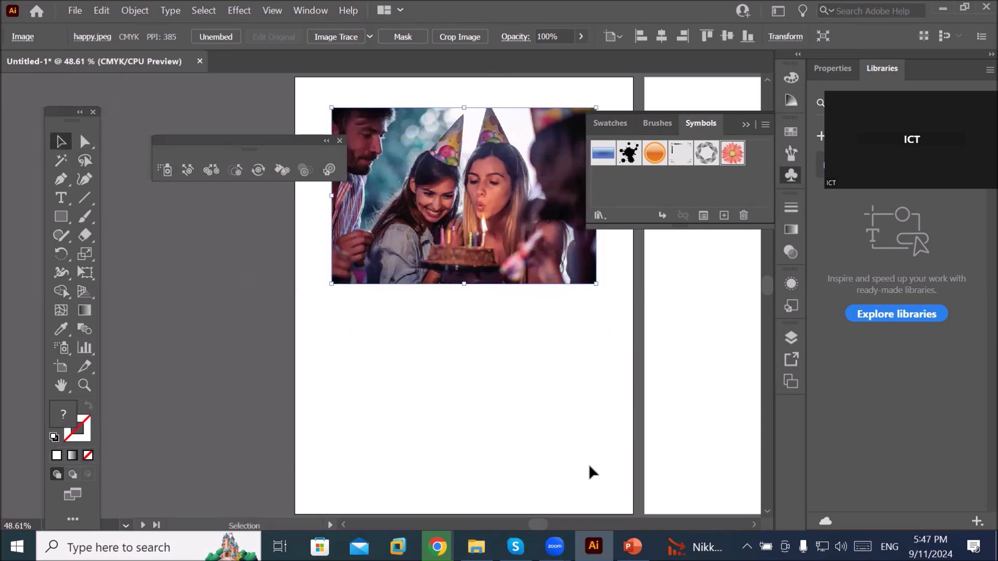
Step: Create a text area about 6.26 by 4.61 in below the photo and paste the copied birthday wishes into it
{"action": "scroll", "coordinate": [588, 464], "scroll_direction": "up", "scroll_amount": 1}
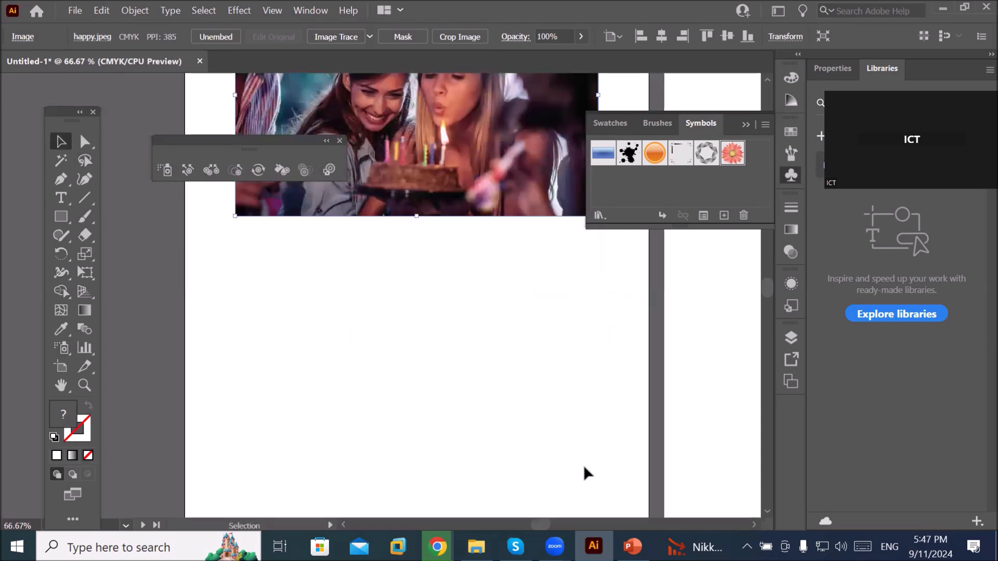
{"action": "left_click", "coordinate": [62, 198]}
{"action": "left_click_drag", "start_coordinate": [253, 242], "coordinate": [588, 493]}
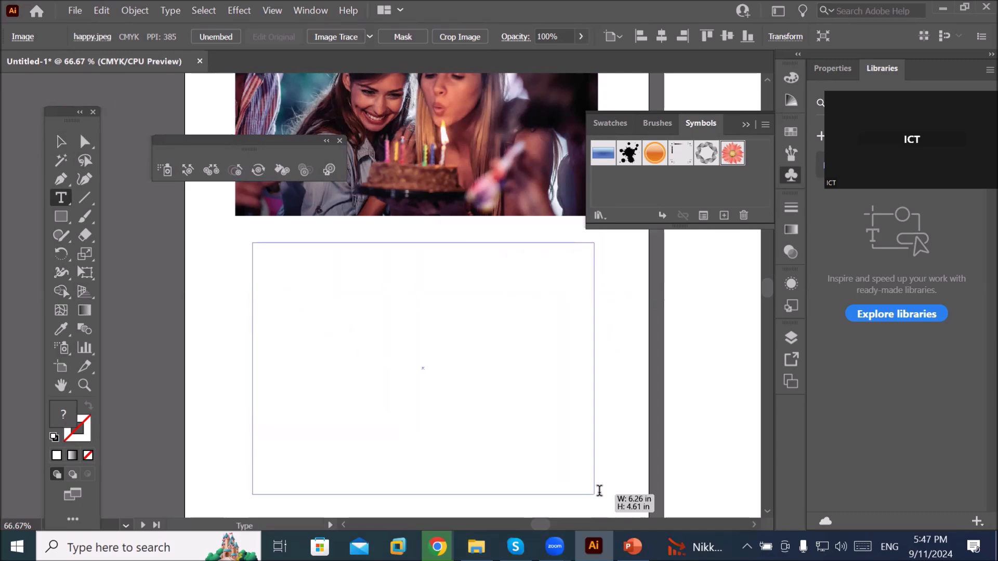
{"action": "left_click_drag", "start_coordinate": [599, 491], "coordinate": [601, 493]}
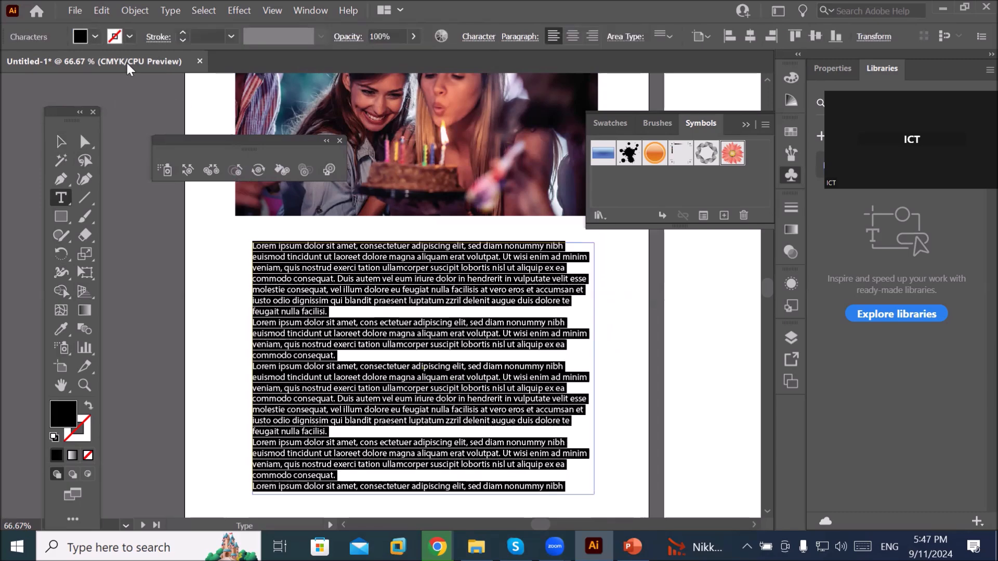
{"action": "left_click", "coordinate": [102, 11]}
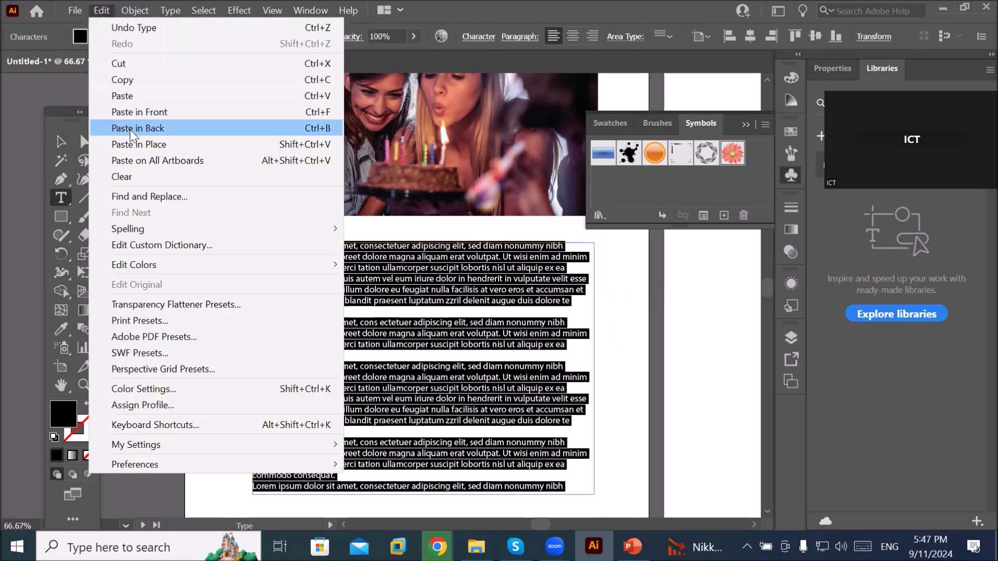
{"action": "left_click", "coordinate": [143, 95]}
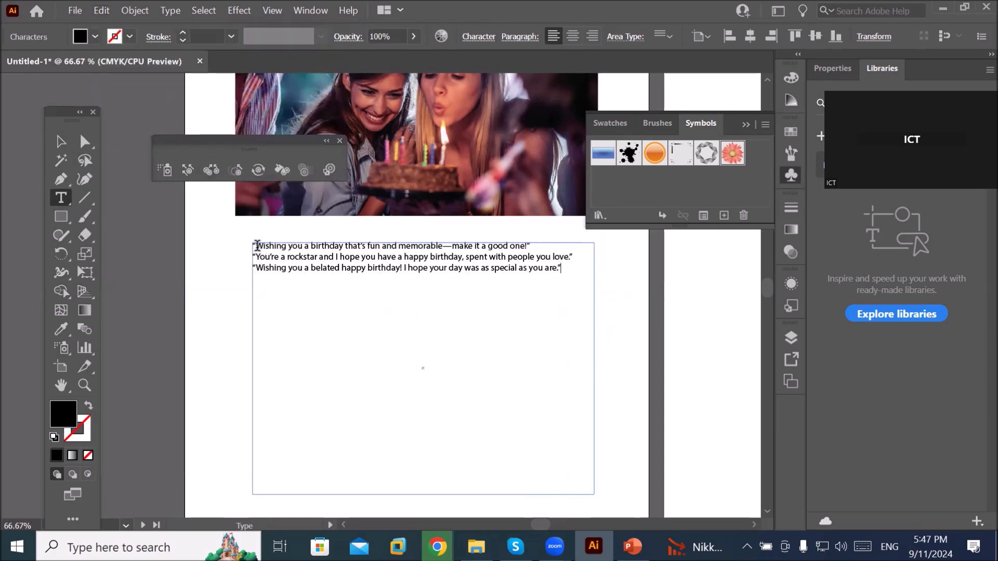
Step: Change the font of all three birthday wishes to Calisto MT
{"action": "left_click_drag", "start_coordinate": [254, 244], "coordinate": [609, 285]}
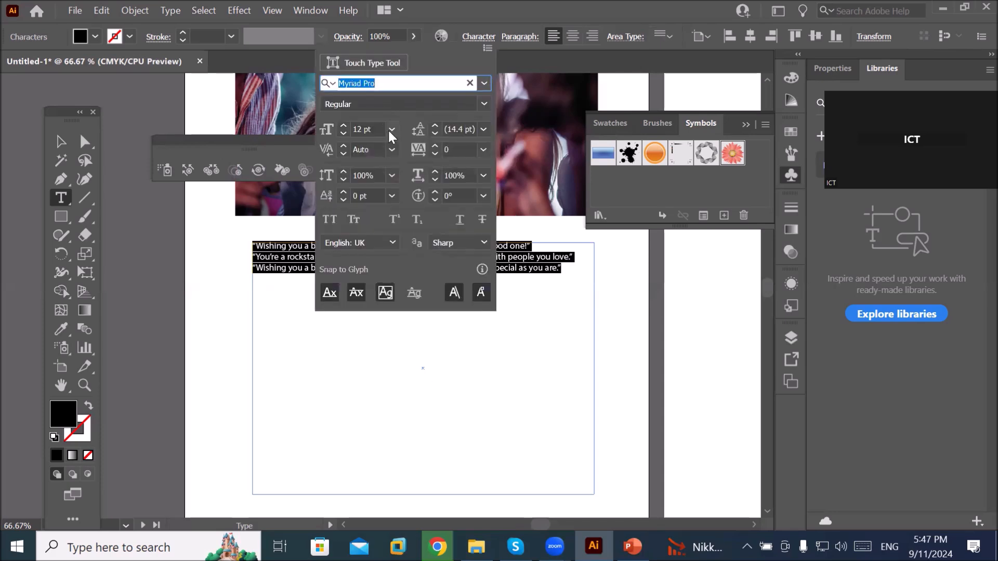
{"action": "left_click", "coordinate": [483, 84]}
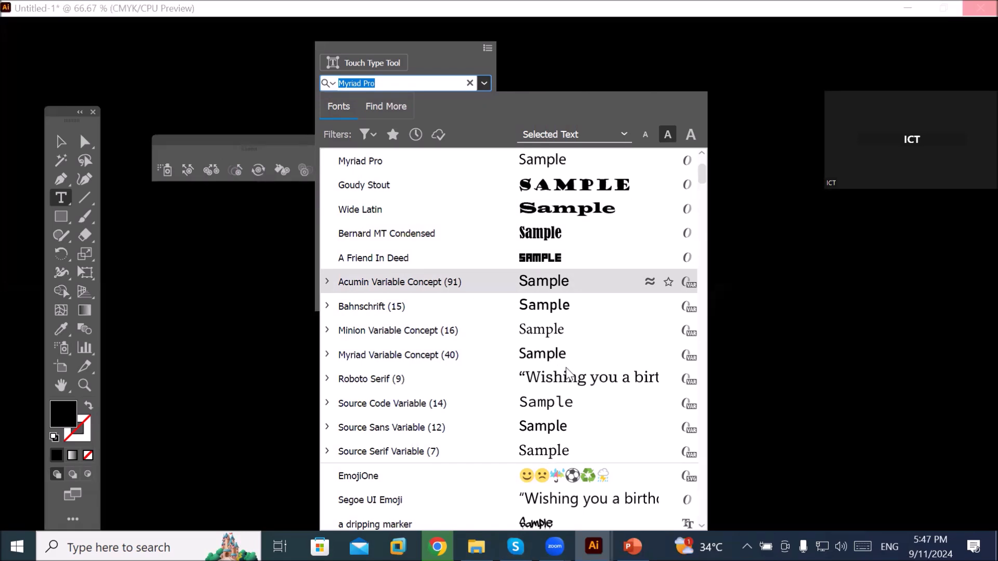
{"action": "scroll", "coordinate": [567, 373], "scroll_direction": "down", "scroll_amount": 10}
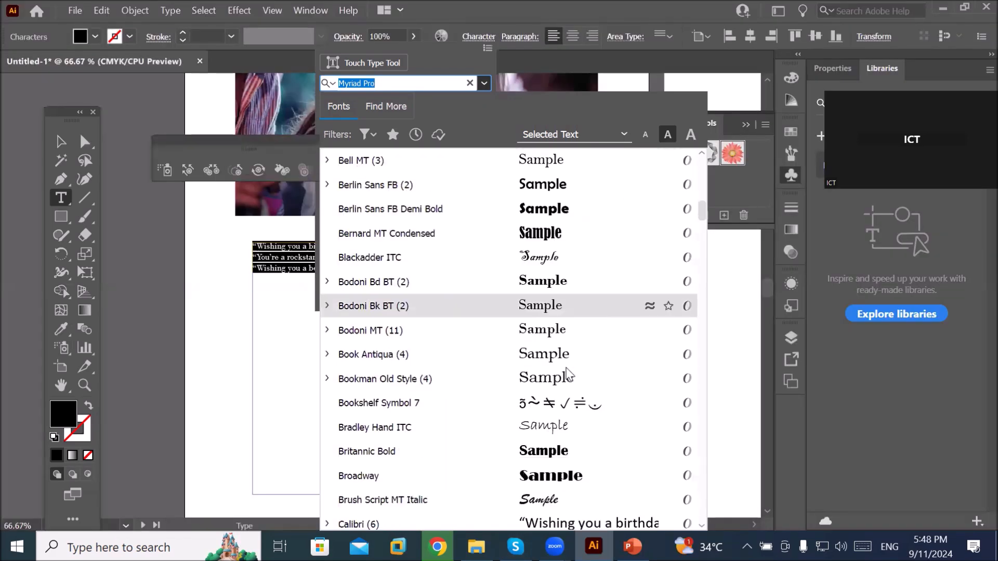
{"action": "scroll", "coordinate": [568, 373], "scroll_direction": "down", "scroll_amount": 4}
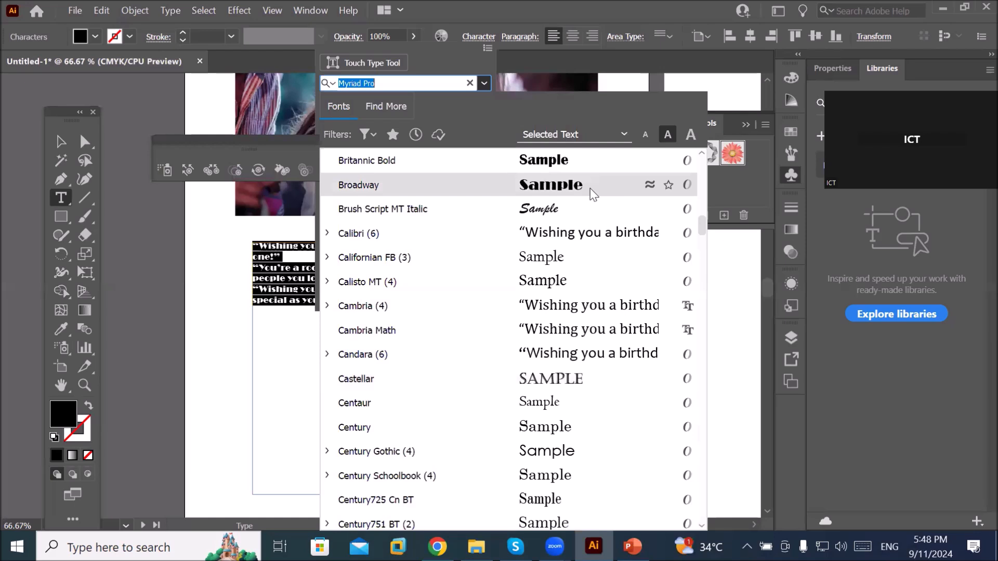
{"action": "left_click", "coordinate": [576, 280]}
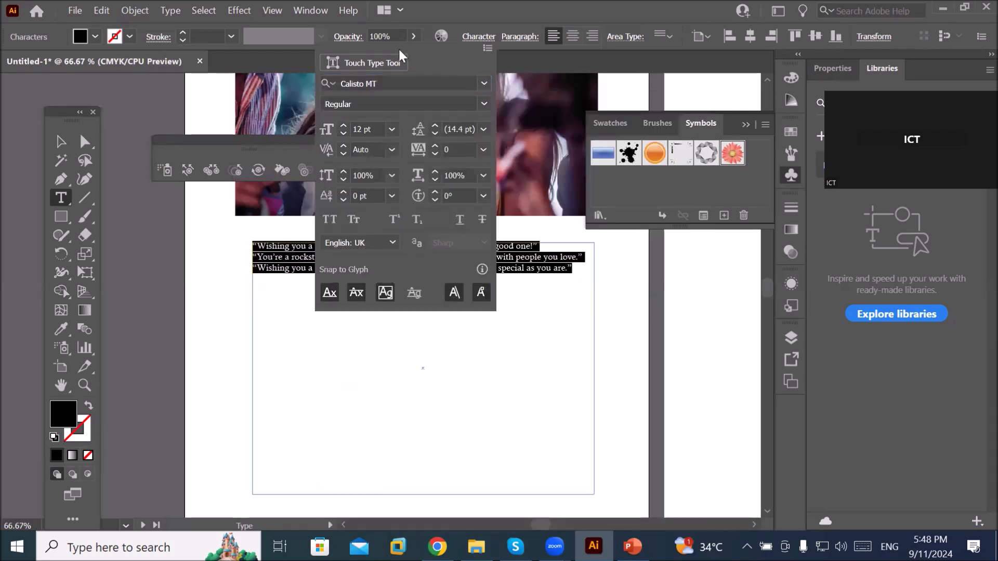
Step: Set the font size of the birthday wishes to 29 pt
{"action": "left_click", "coordinate": [345, 126]}
{"action": "left_click", "coordinate": [344, 126]}
{"action": "double_click", "coordinate": [345, 126]}
{"action": "triple_click", "coordinate": [345, 126]}
{"action": "double_click", "coordinate": [345, 126]}
{"action": "triple_click", "coordinate": [345, 127]}
{"action": "double_click", "coordinate": [345, 126]}
{"action": "triple_click", "coordinate": [345, 127]}
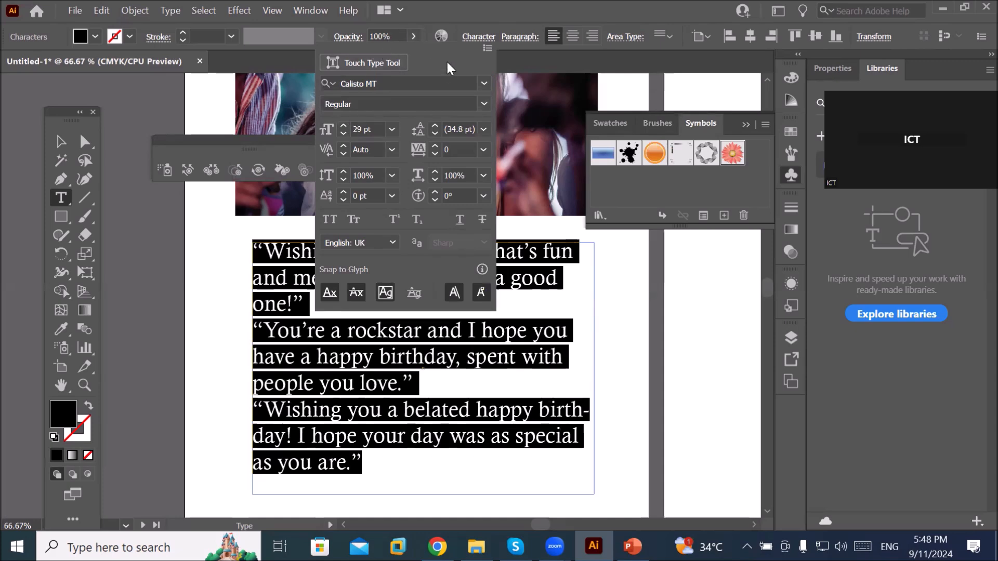
Step: Centre-align the birthday wishes within their text area and deselect the text
{"action": "left_click", "coordinate": [541, 35]}
{"action": "left_click", "coordinate": [571, 35]}
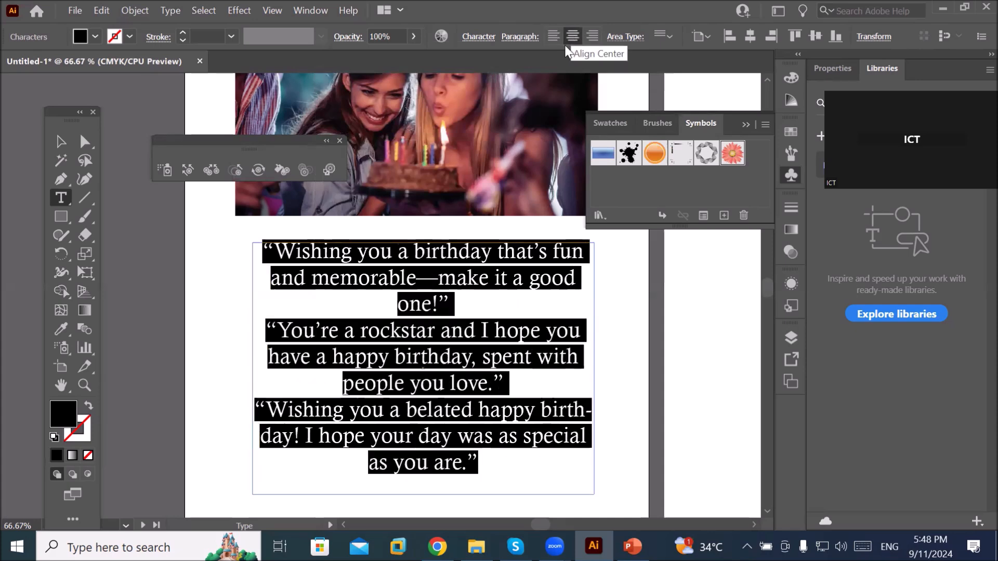
{"action": "left_click", "coordinate": [479, 292]}
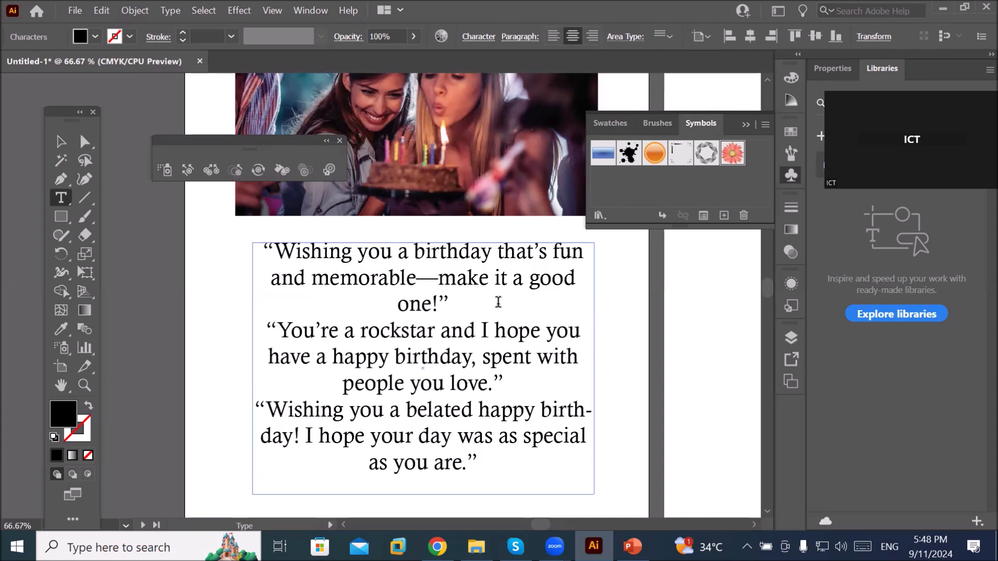
Step: Move the floating symbolism tools panel off the birthday photo
{"action": "scroll", "coordinate": [383, 202], "scroll_direction": "down", "scroll_amount": 2}
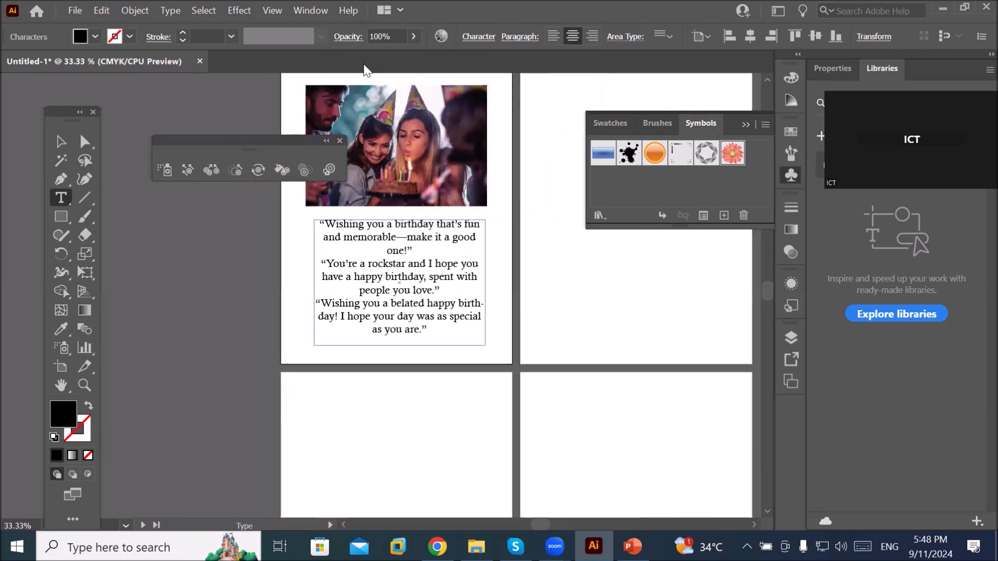
{"action": "scroll", "coordinate": [363, 65], "scroll_direction": "up", "scroll_amount": 1}
{"action": "scroll", "coordinate": [364, 67], "scroll_direction": "down", "scroll_amount": 1}
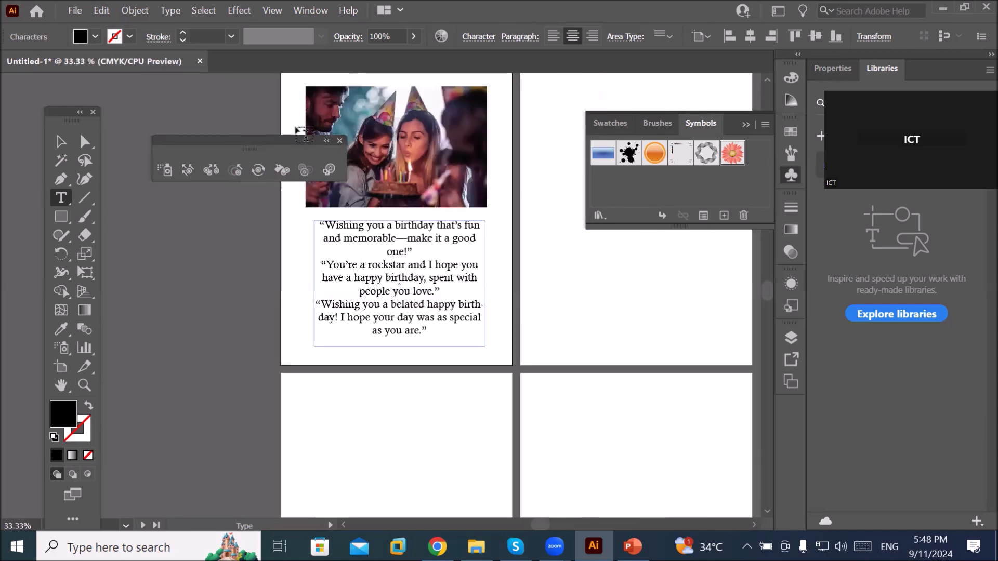
{"action": "left_click_drag", "start_coordinate": [242, 142], "coordinate": [182, 95]}
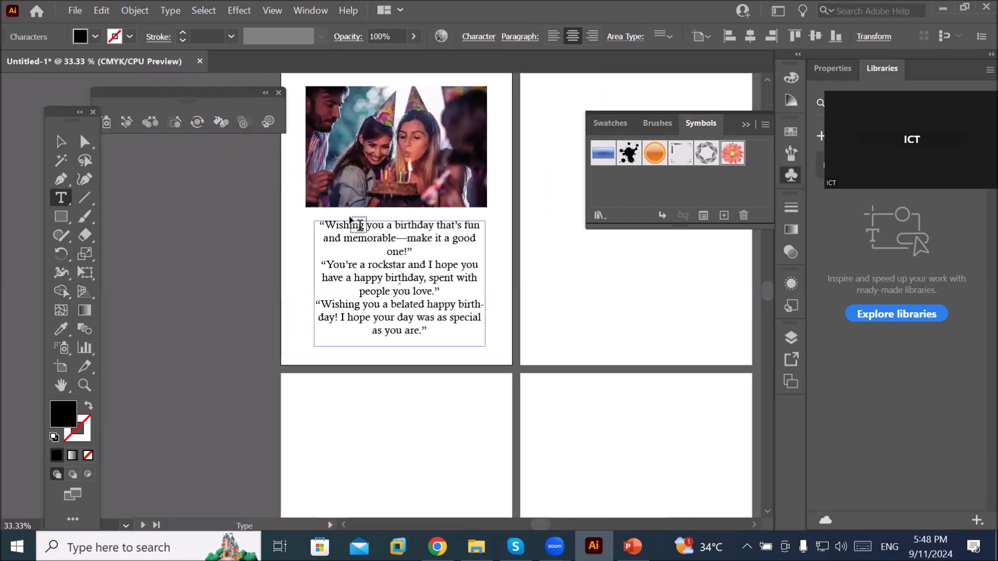
Step: Duplicate the photo and the wishes text together onto each of the other three artboards
{"action": "scroll", "coordinate": [402, 204], "scroll_direction": "down", "scroll_amount": 2}
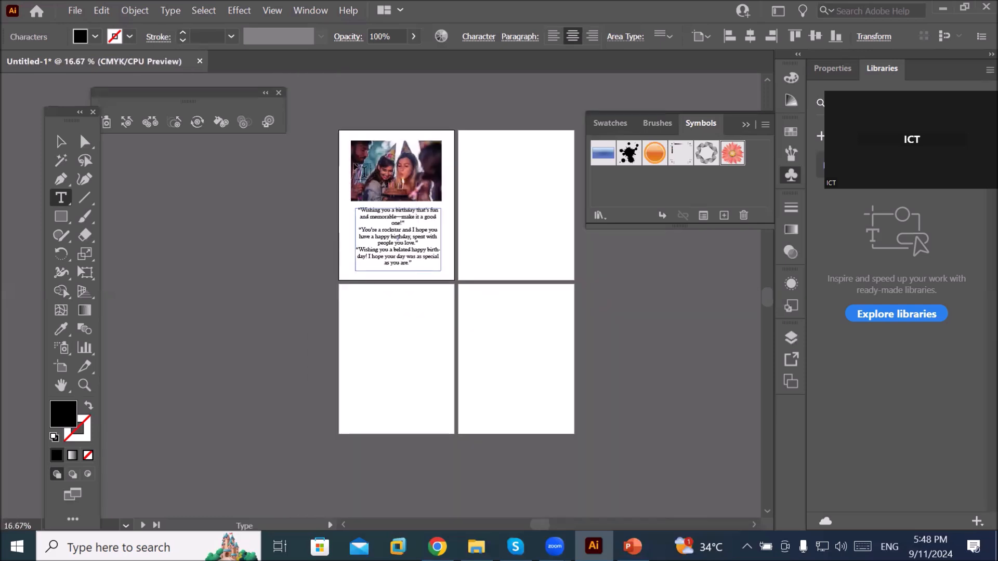
{"action": "left_click", "coordinate": [59, 141]}
{"action": "left_click_drag", "start_coordinate": [320, 121], "coordinate": [450, 286]}
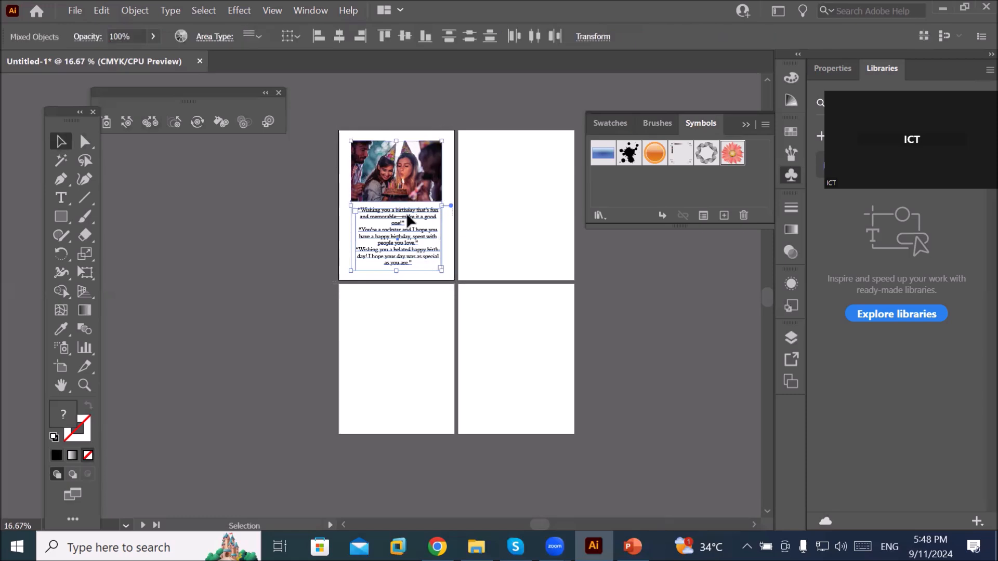
{"action": "left_click_drag", "start_coordinate": [402, 200], "coordinate": [524, 345]}
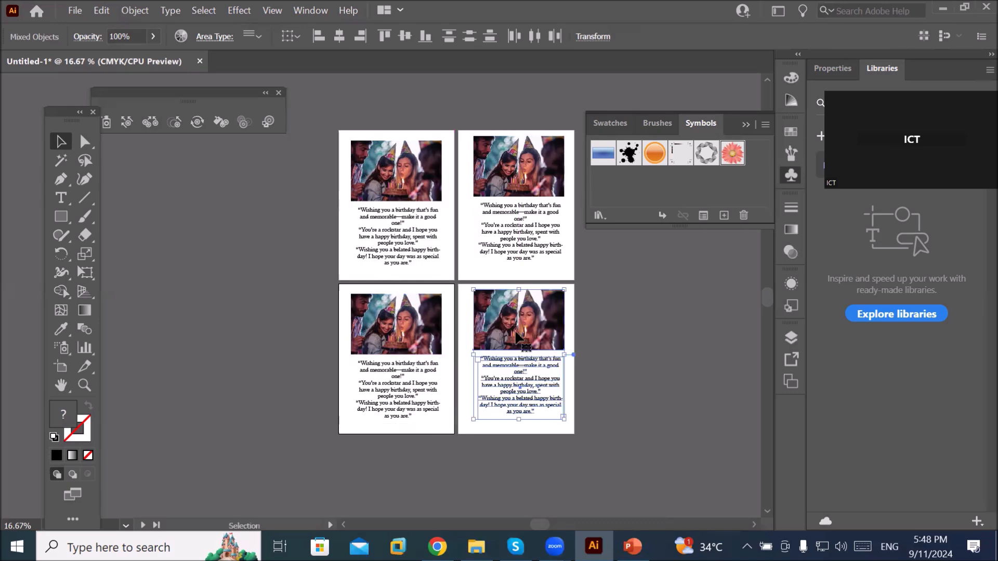
Step: Fit the first artboard in view, shift the symbolism tools panel up, and activate the Symbol Sprayer with the Gerbera symbol
{"action": "scroll", "coordinate": [409, 237], "scroll_direction": "up", "scroll_amount": 3}
{"action": "left_click", "coordinate": [463, 359]}
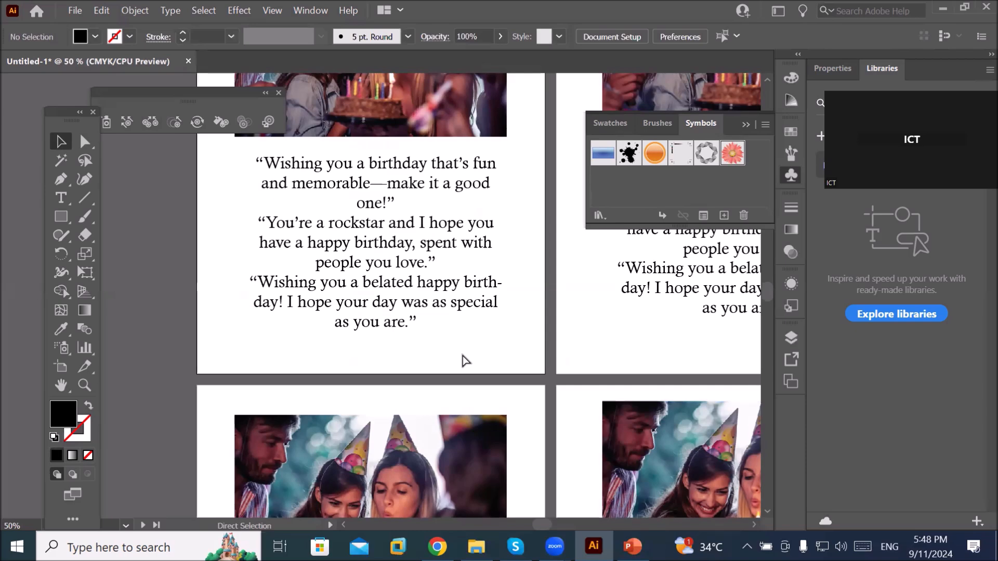
{"action": "key", "text": "ctrl+0"}
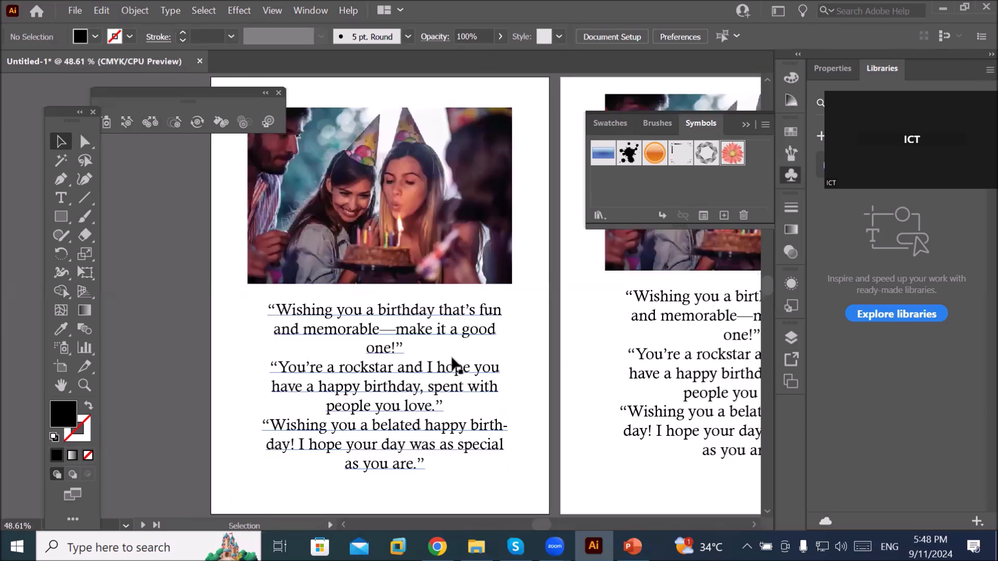
{"action": "left_click_drag", "start_coordinate": [170, 101], "coordinate": [180, 82]}
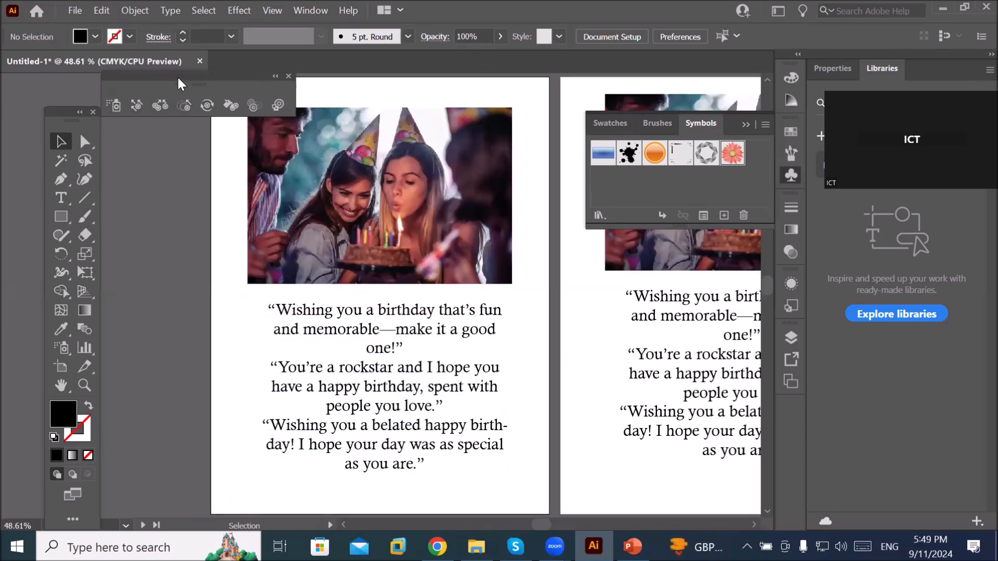
{"action": "left_click", "coordinate": [118, 107]}
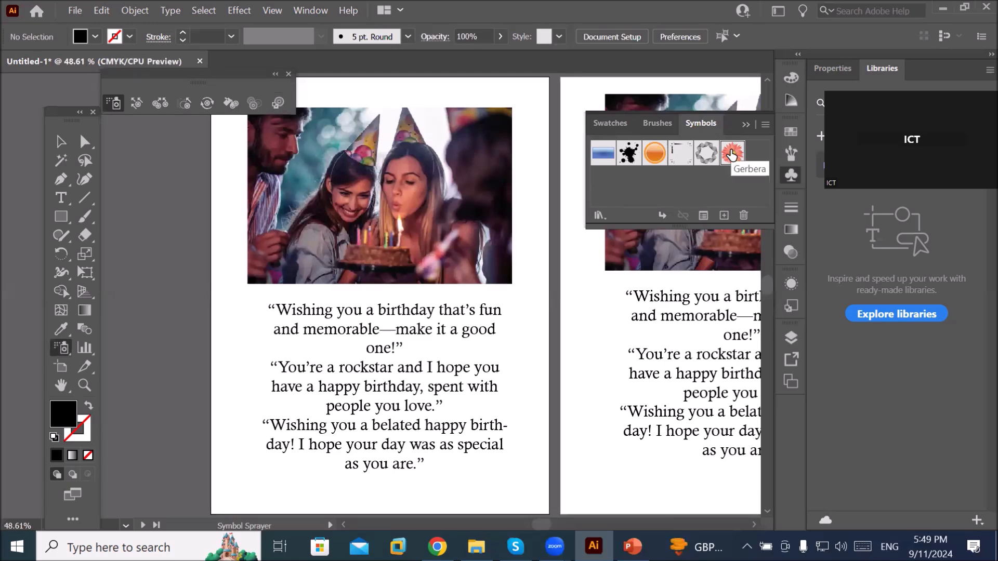
{"action": "left_click", "coordinate": [732, 155]}
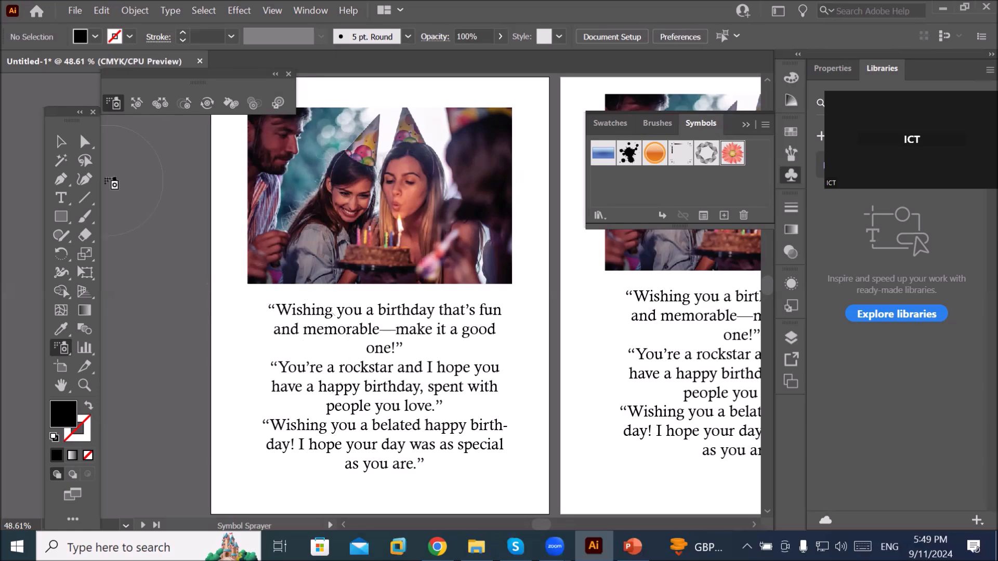
Step: Set the symbolism tools' brush diameter to 1 in, keeping intensity at 8 and symbol set density at 5
{"action": "double_click", "coordinate": [112, 103]}
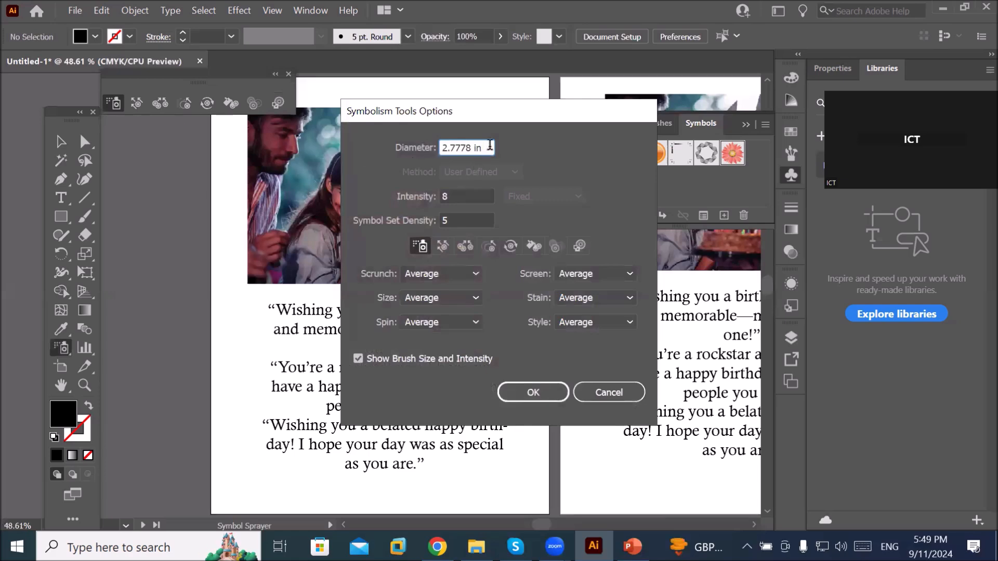
{"action": "left_click", "coordinate": [486, 149]}
{"action": "double_click", "coordinate": [449, 149]}
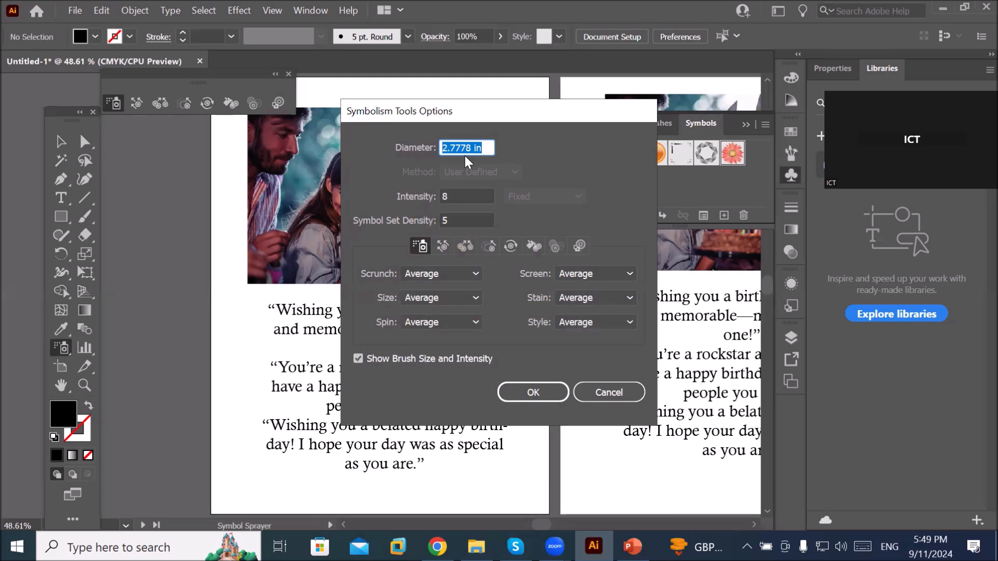
{"action": "type", "text": "1"}
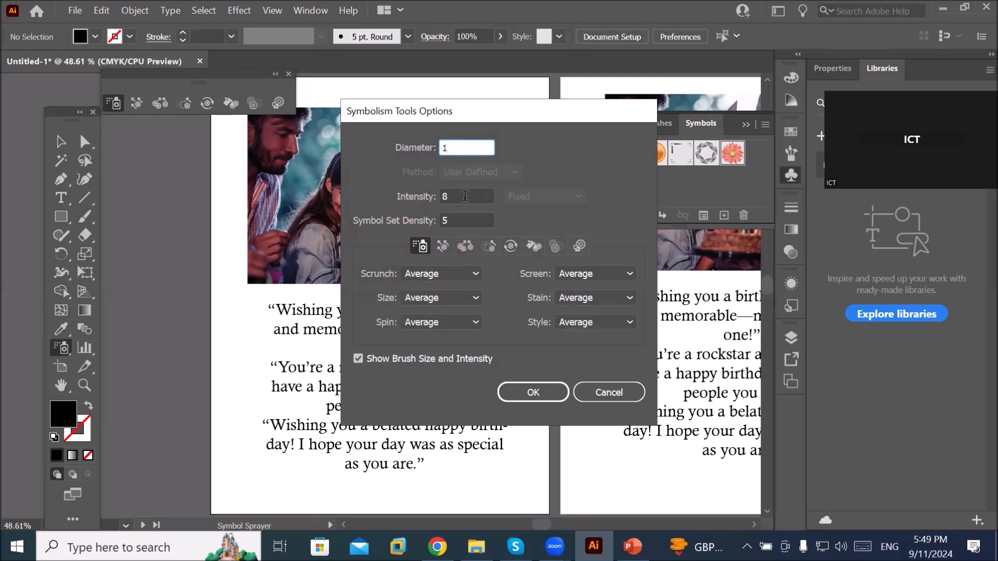
{"action": "left_click", "coordinate": [465, 197]}
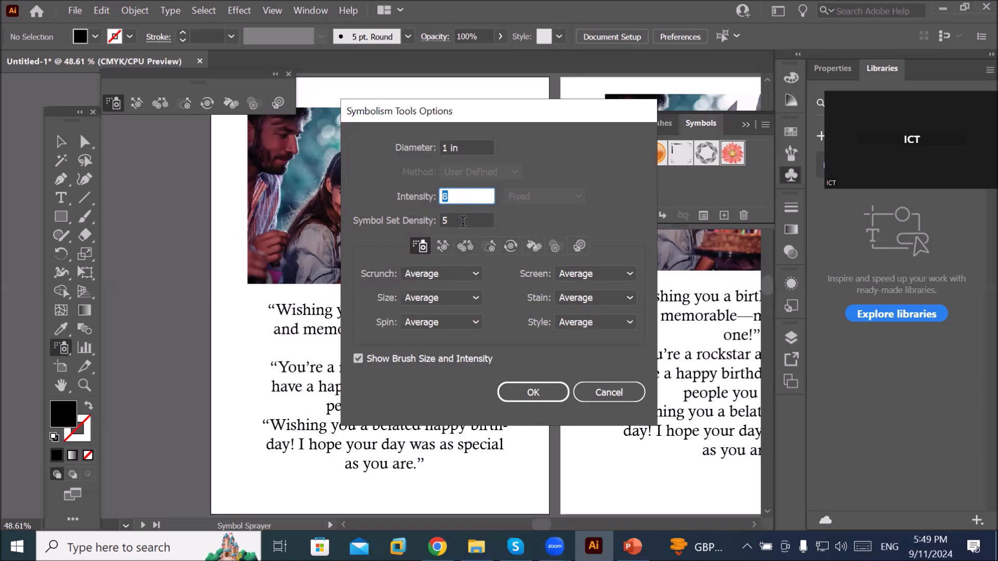
{"action": "left_click", "coordinate": [467, 192]}
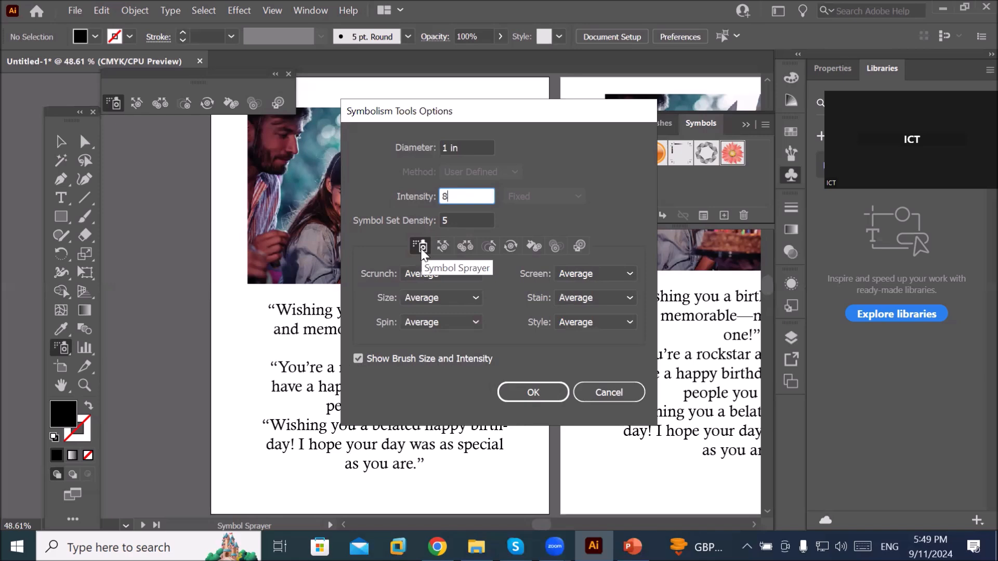
{"action": "left_click", "coordinate": [421, 247]}
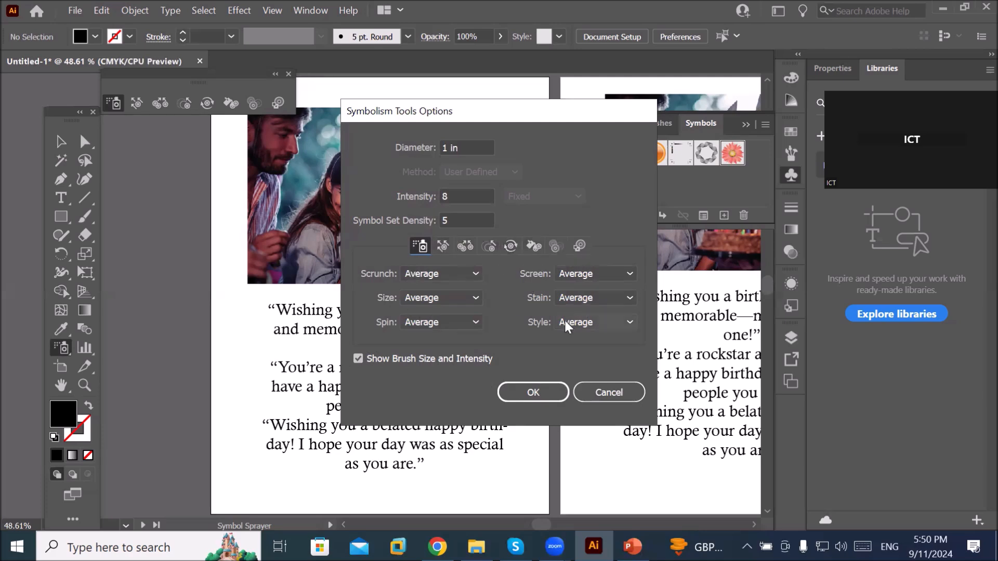
{"action": "left_click", "coordinate": [455, 276]}
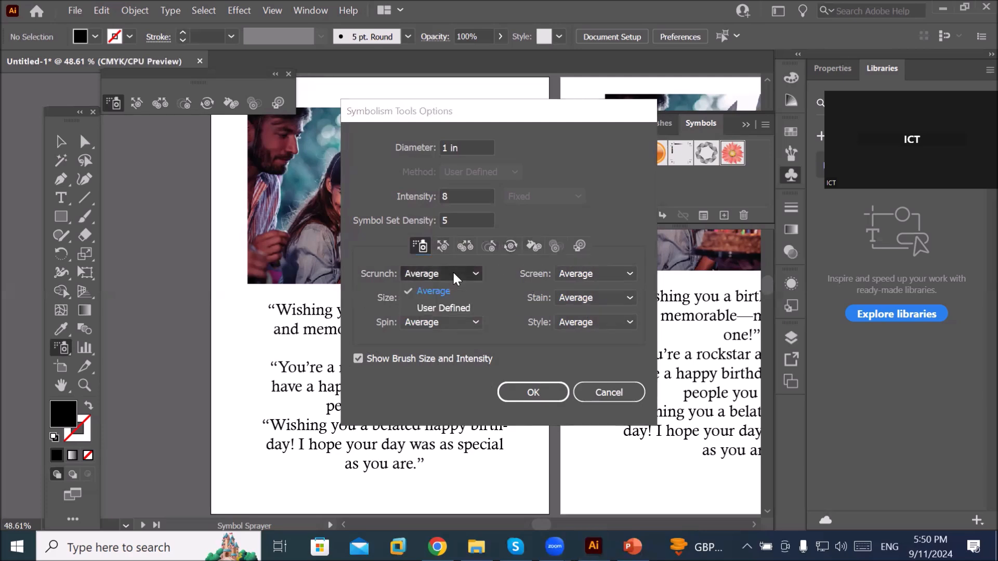
{"action": "left_click", "coordinate": [454, 276]}
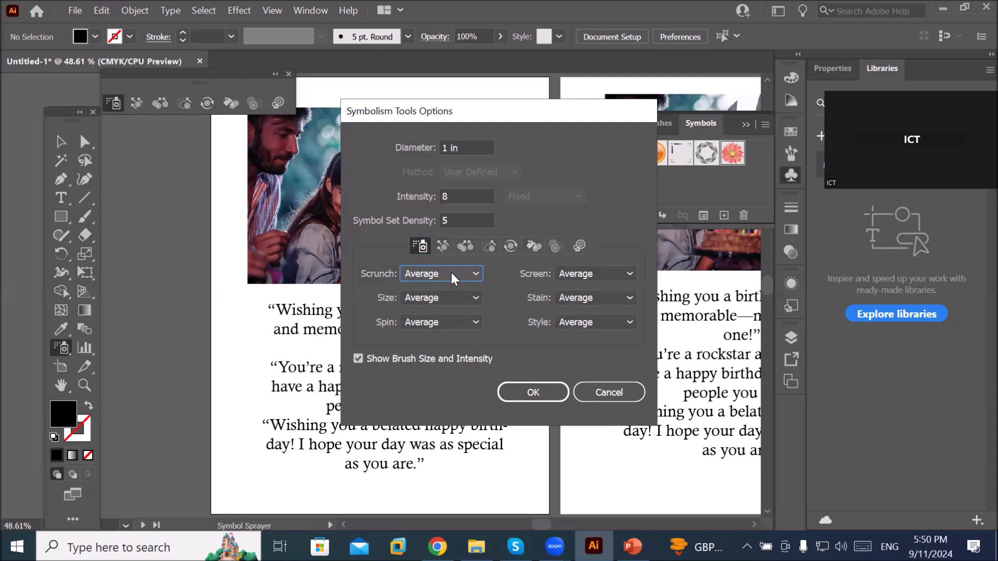
{"action": "left_click", "coordinate": [532, 392]}
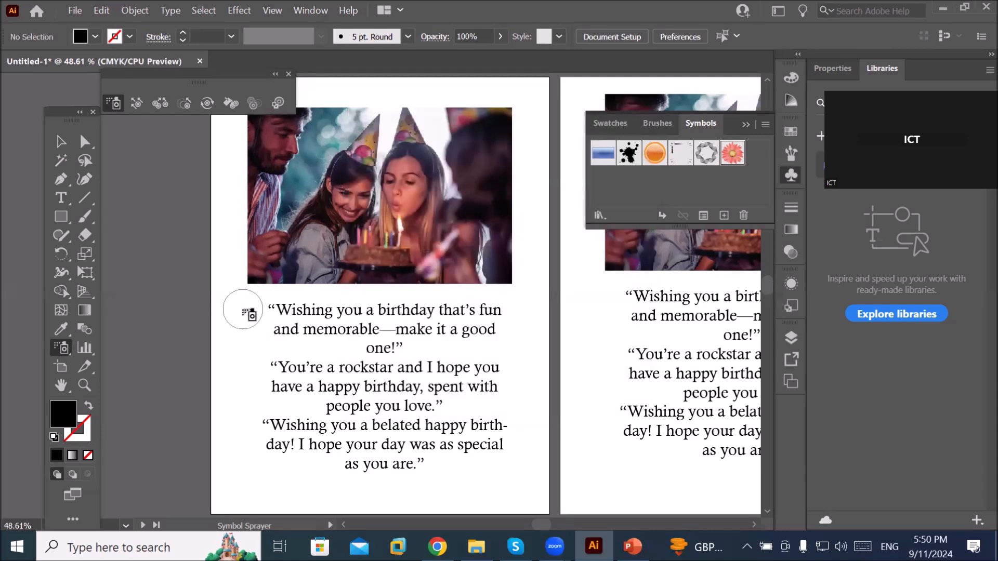
Step: Spray Gerbera symbols down both sides of the birthday wishes on the first artboard
{"action": "mouse_move", "coordinate": [249, 314]}
{"action": "left_mouse_down"}
{"action": "mouse_move", "coordinate": [228, 416]}
{"action": "mouse_move", "coordinate": [241, 469]}
{"action": "left_mouse_up"}
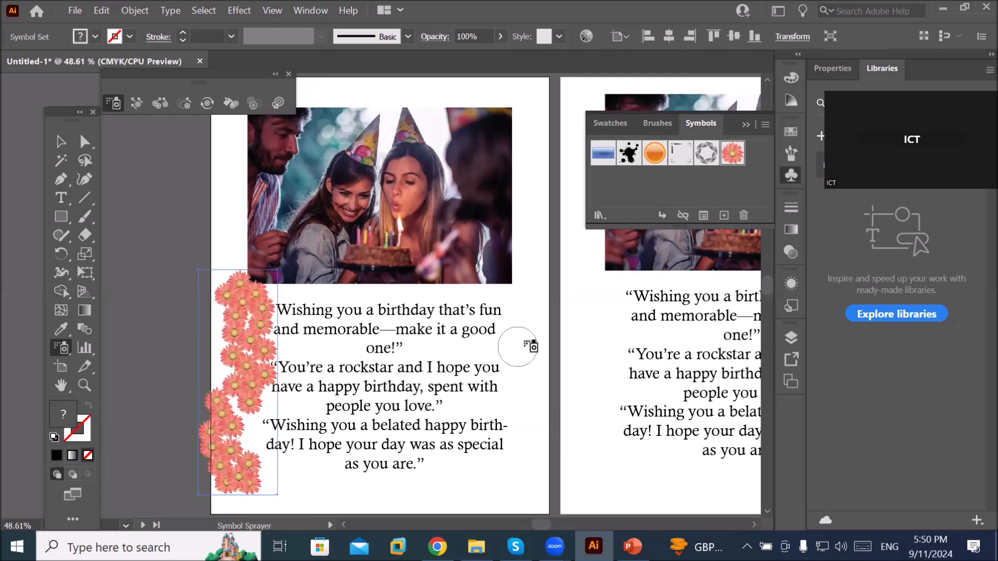
{"action": "mouse_move", "coordinate": [520, 300]}
{"action": "left_mouse_down"}
{"action": "mouse_move", "coordinate": [517, 458]}
{"action": "mouse_move", "coordinate": [495, 484]}
{"action": "mouse_move", "coordinate": [490, 457]}
{"action": "left_mouse_up"}
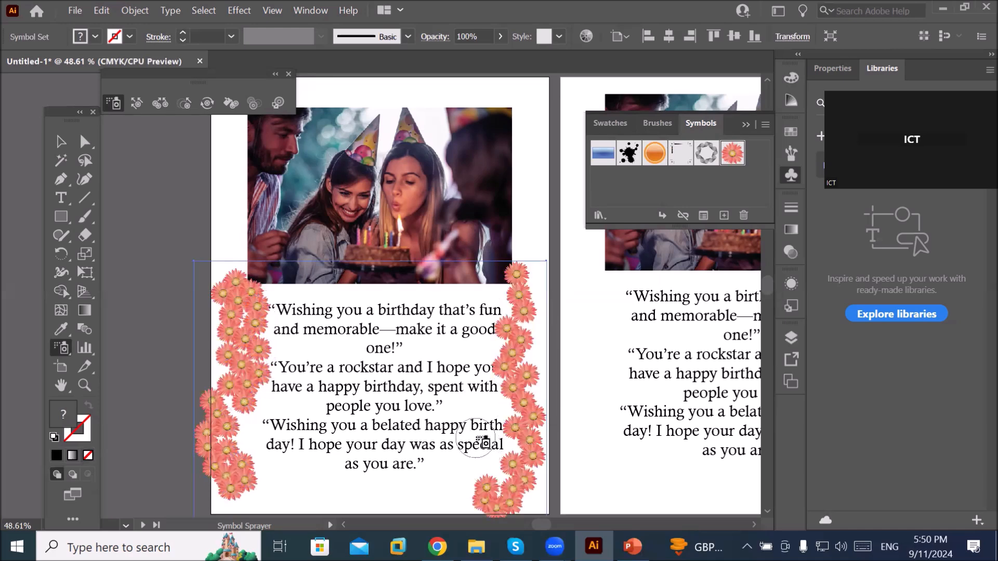
Step: Bring the second artboard into view, load the 3D Symbols library, and reposition and enlarge its floating panel
{"action": "key", "text": "space"}
{"action": "scroll", "coordinate": [622, 424], "scroll_direction": "right", "scroll_amount": 3}
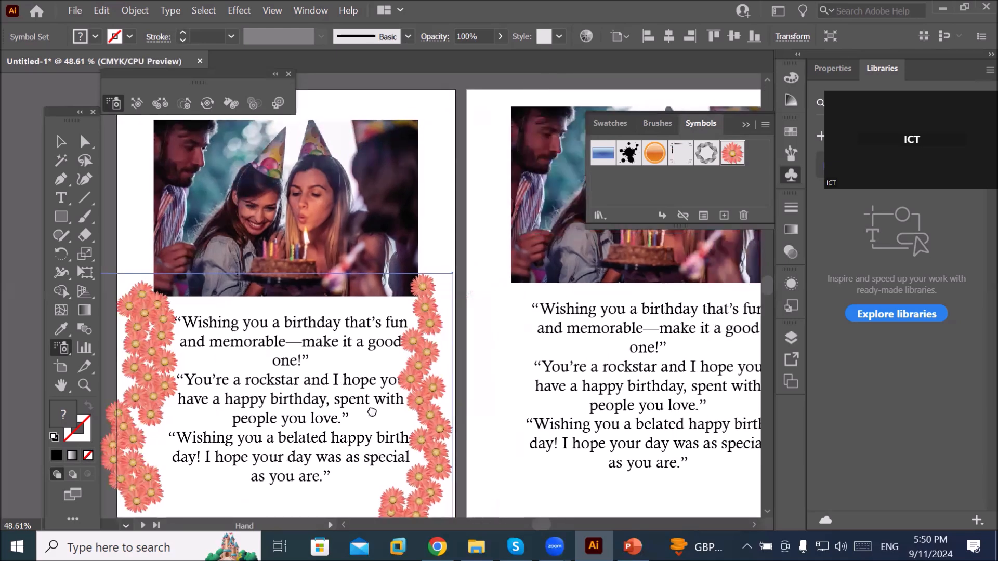
{"action": "scroll", "coordinate": [327, 362], "scroll_direction": "right", "scroll_amount": 4}
{"action": "scroll", "coordinate": [326, 362], "scroll_direction": "down", "scroll_amount": 2}
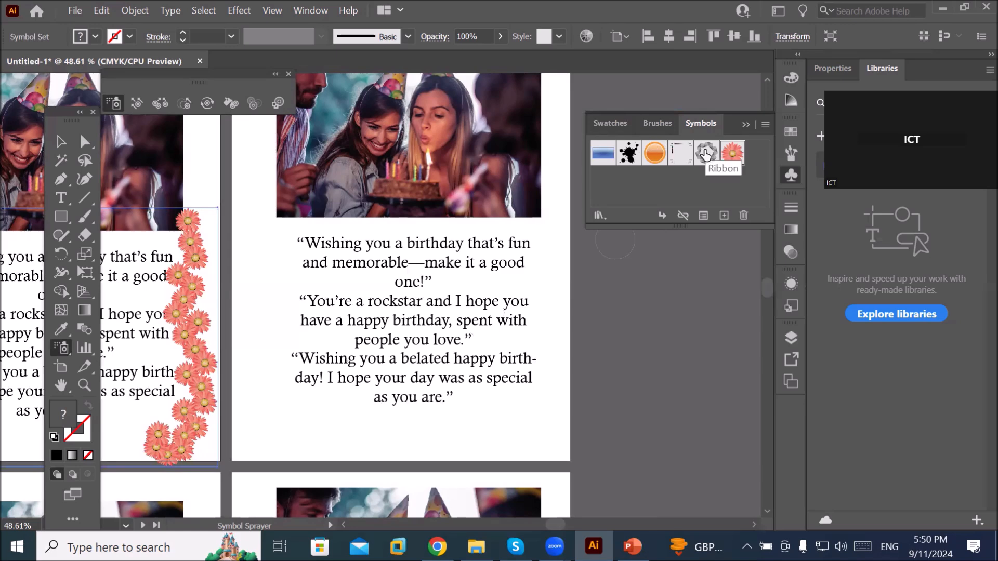
{"action": "left_click", "coordinate": [599, 215]}
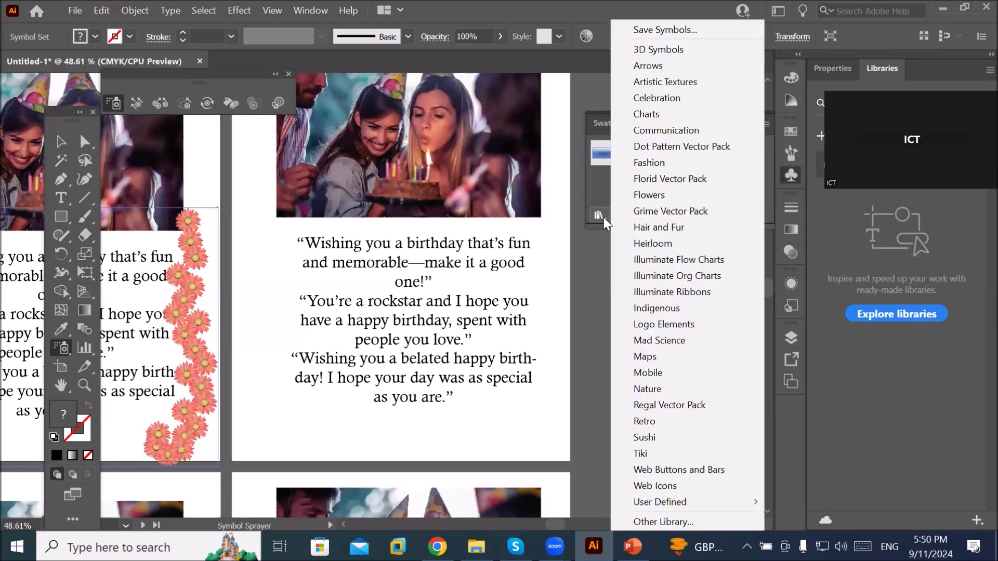
{"action": "left_click", "coordinate": [691, 48]}
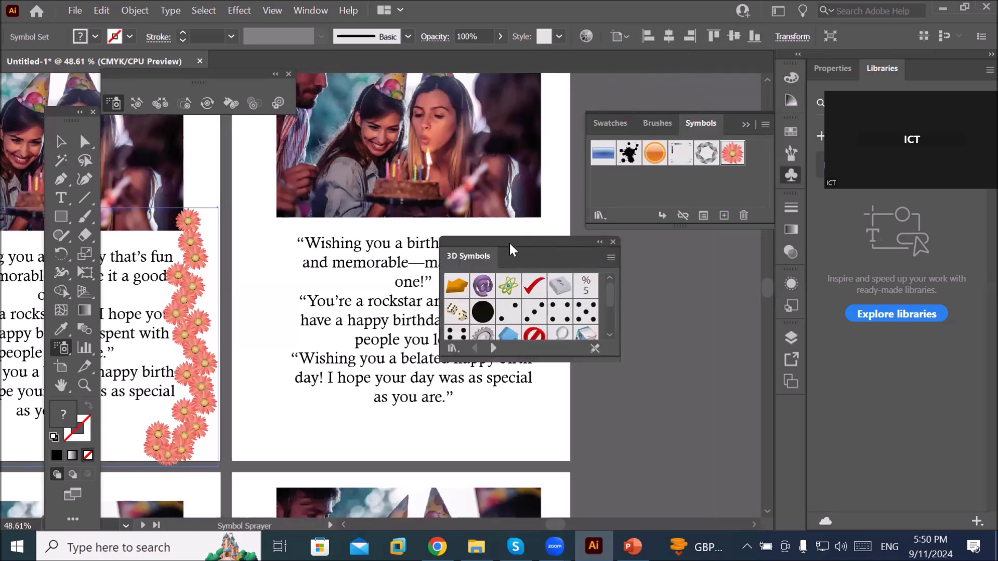
{"action": "left_click_drag", "start_coordinate": [511, 242], "coordinate": [420, 188]}
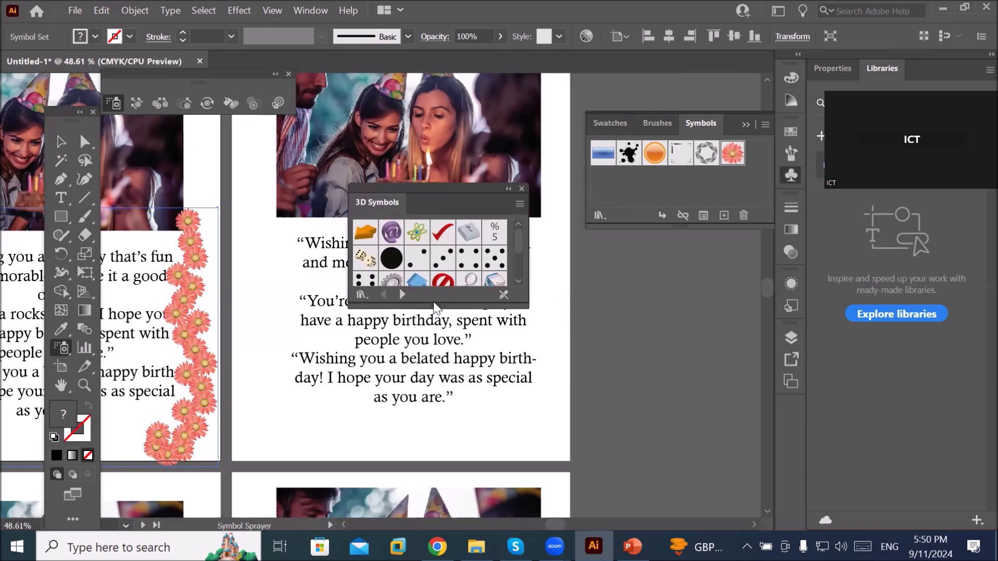
{"action": "left_click_drag", "start_coordinate": [436, 303], "coordinate": [486, 359]}
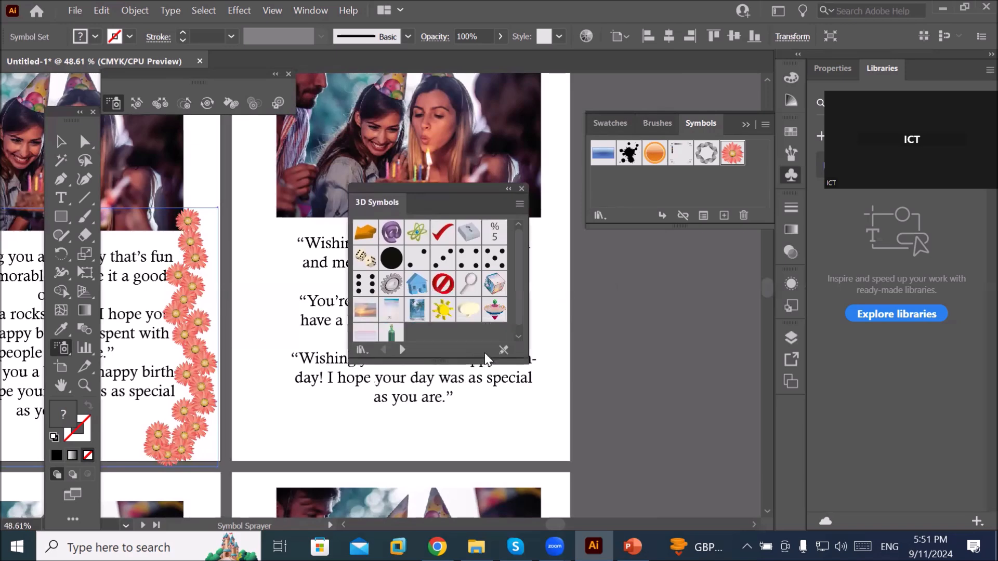
Step: Advance to the Celebration library, add its party hat and cake symbols to the document, and move the library panel off the wishes text
{"action": "left_click", "coordinate": [402, 350]}
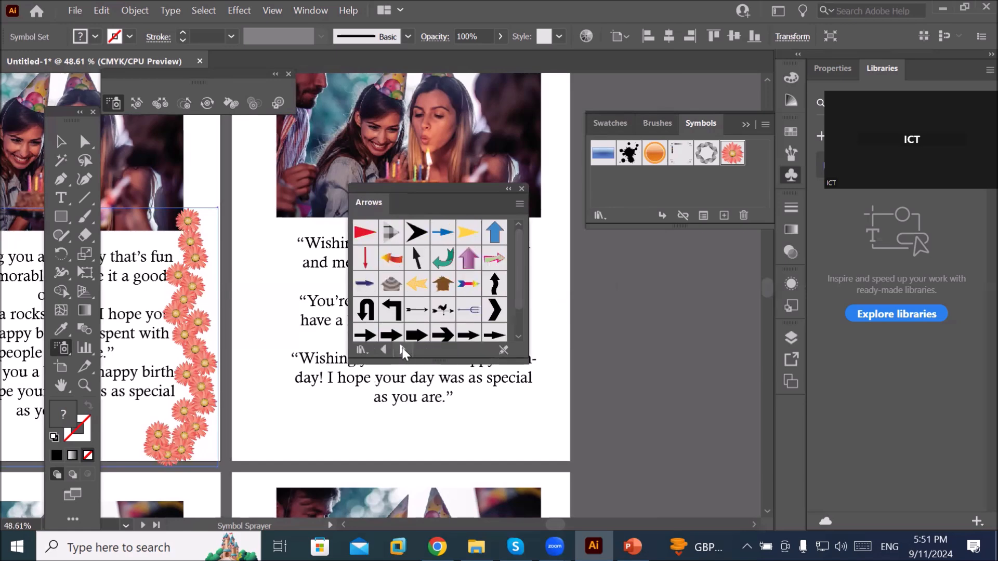
{"action": "left_click", "coordinate": [402, 350]}
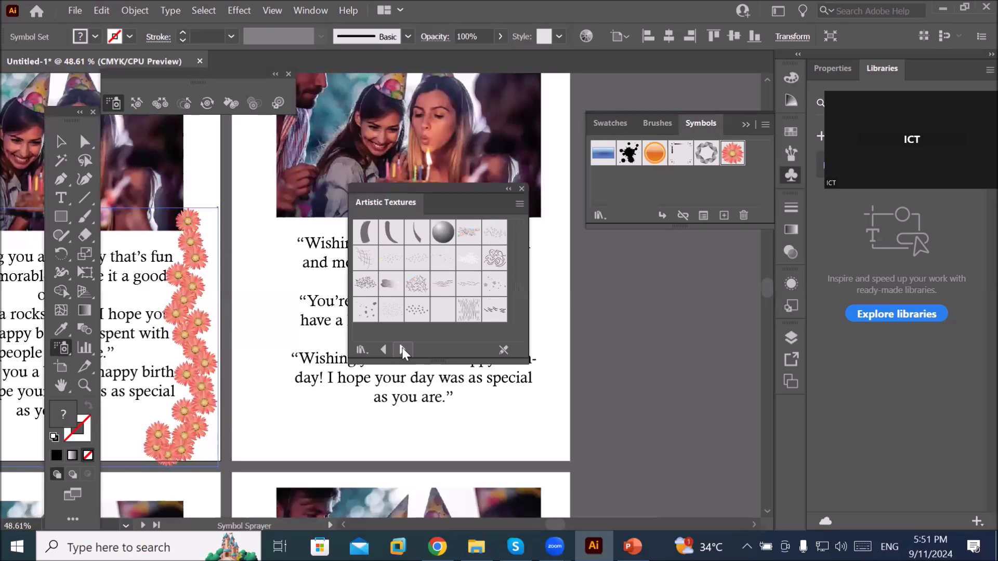
{"action": "left_click", "coordinate": [402, 350]}
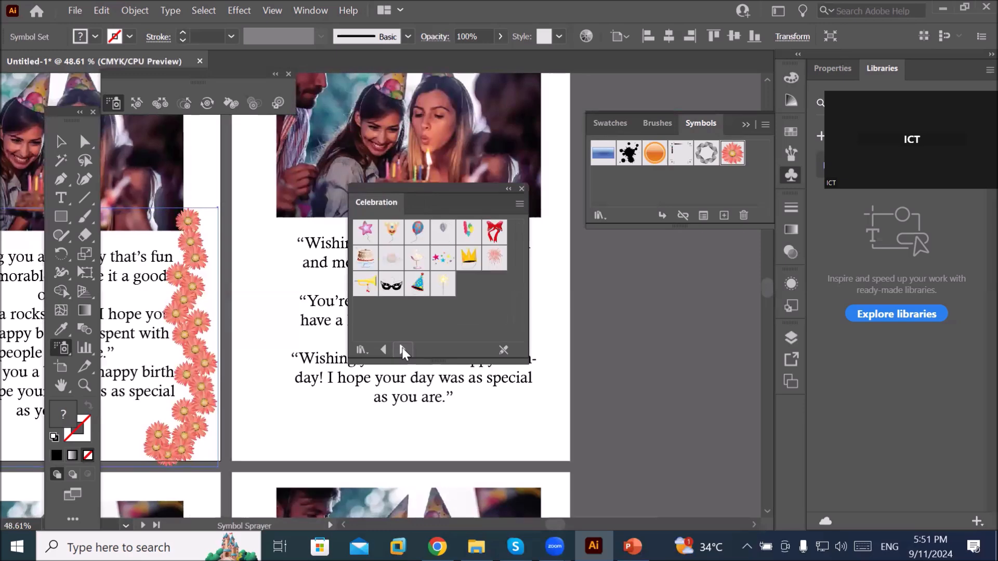
{"action": "left_click", "coordinate": [418, 286]}
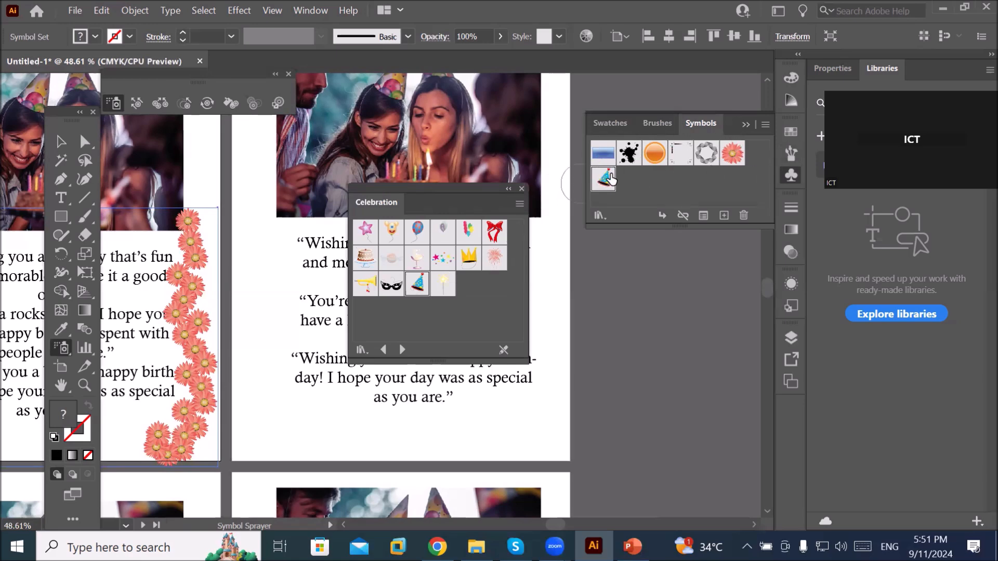
{"action": "left_click_drag", "start_coordinate": [401, 188], "coordinate": [619, 273]}
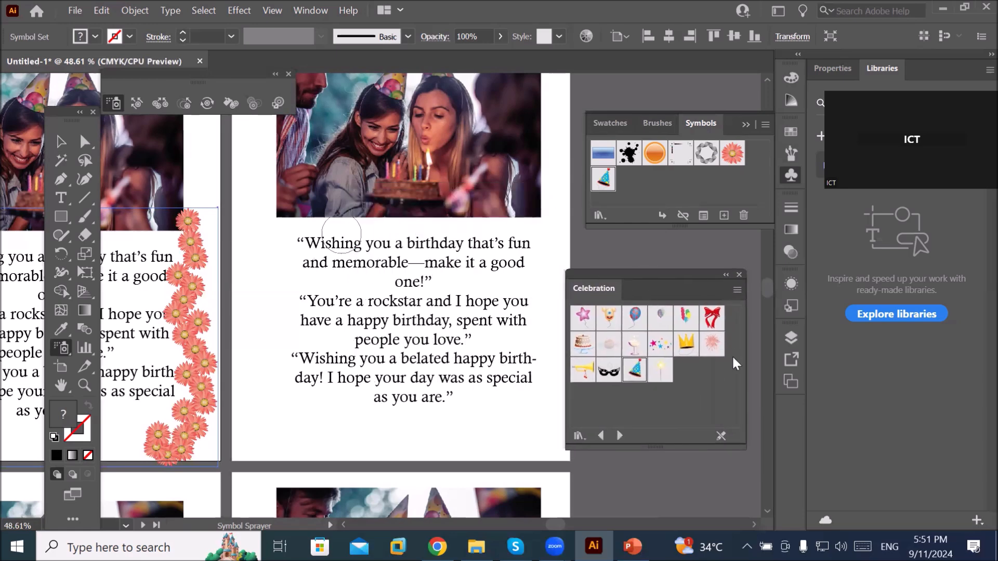
{"action": "left_click", "coordinate": [584, 343]}
Step: Advance to the Fashion symbol library and add its handbag symbol to the document's symbols
{"action": "left_click", "coordinate": [619, 435]}
{"action": "left_click", "coordinate": [619, 436]}
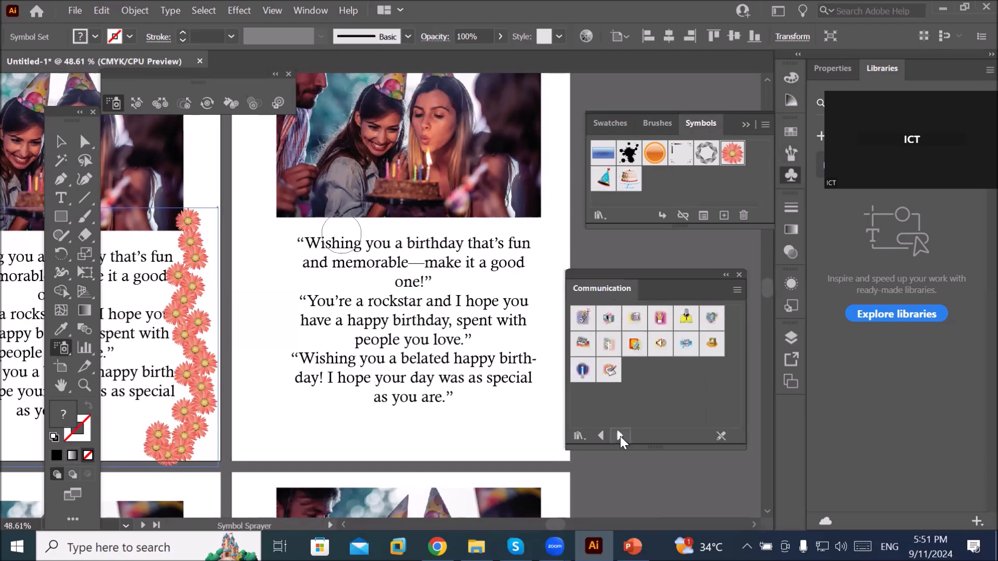
{"action": "left_click", "coordinate": [620, 436]}
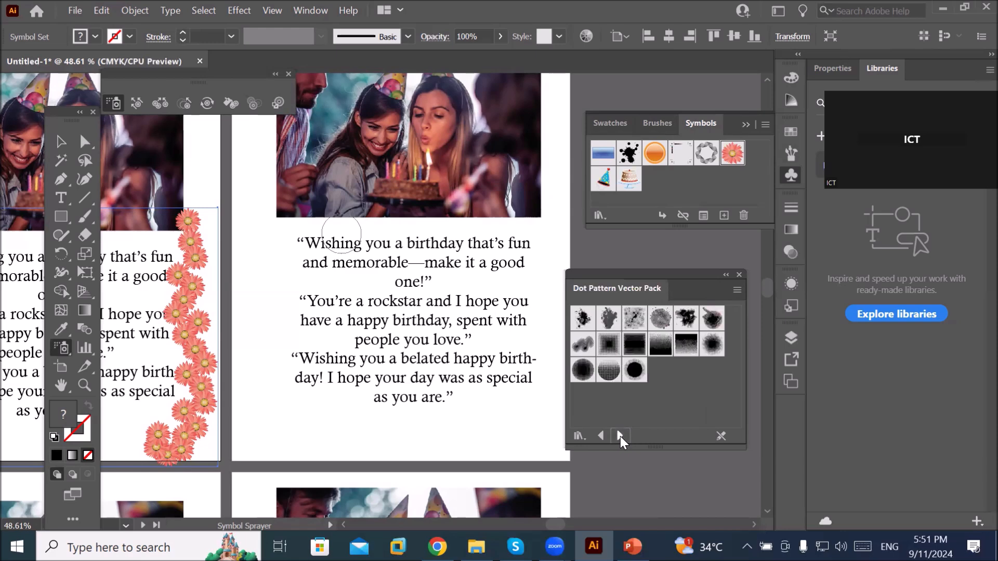
{"action": "left_click", "coordinate": [619, 435]}
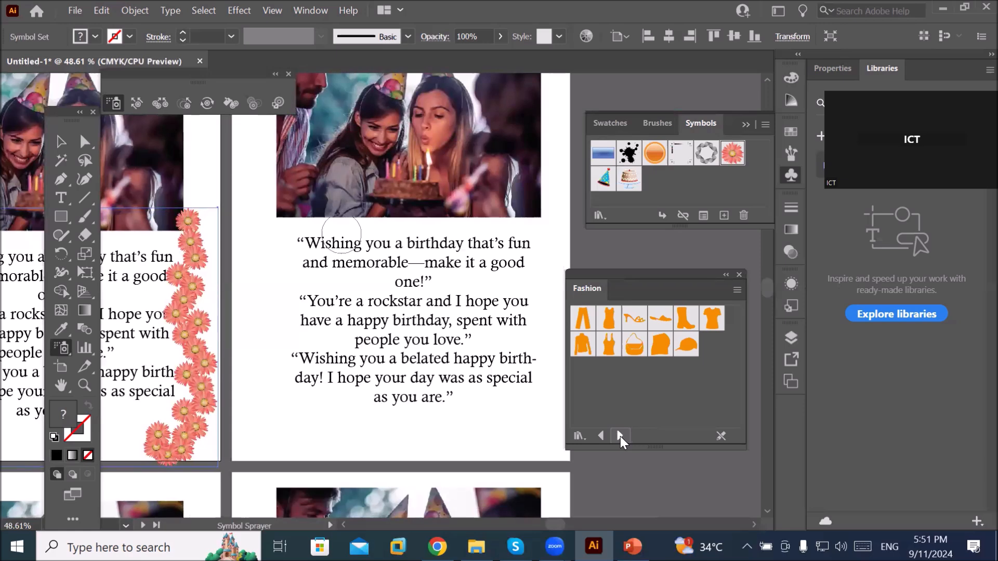
{"action": "left_click", "coordinate": [637, 347]}
Step: Advance to the Flowers symbol library and add its red rose symbol to the document's symbols
{"action": "left_click", "coordinate": [619, 434]}
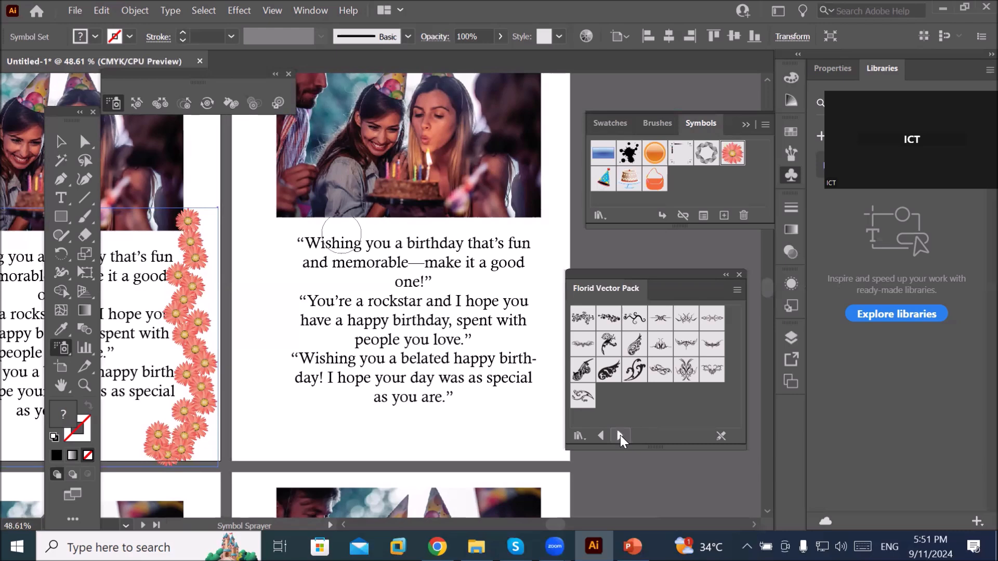
{"action": "left_click", "coordinate": [619, 435]}
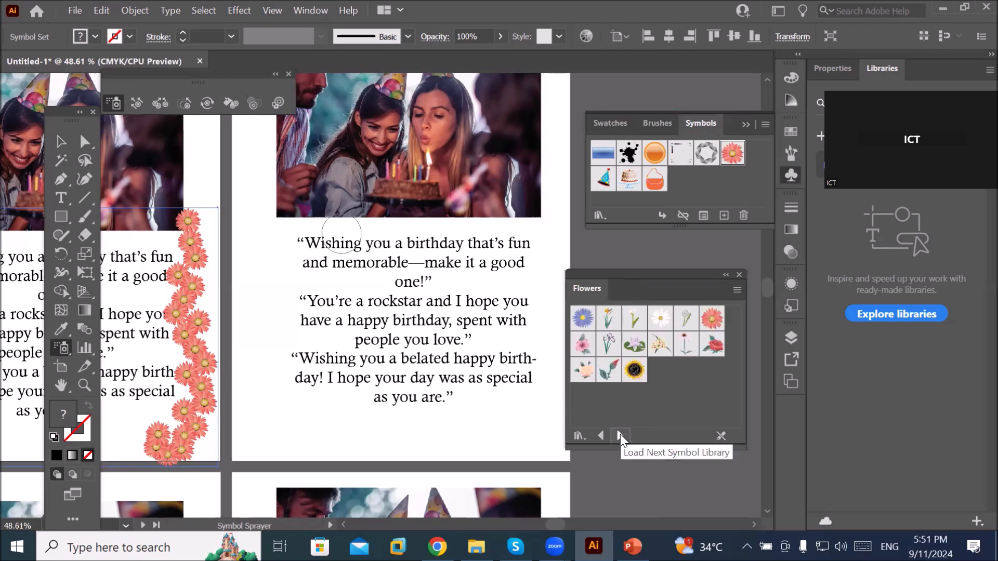
{"action": "left_click", "coordinate": [716, 350]}
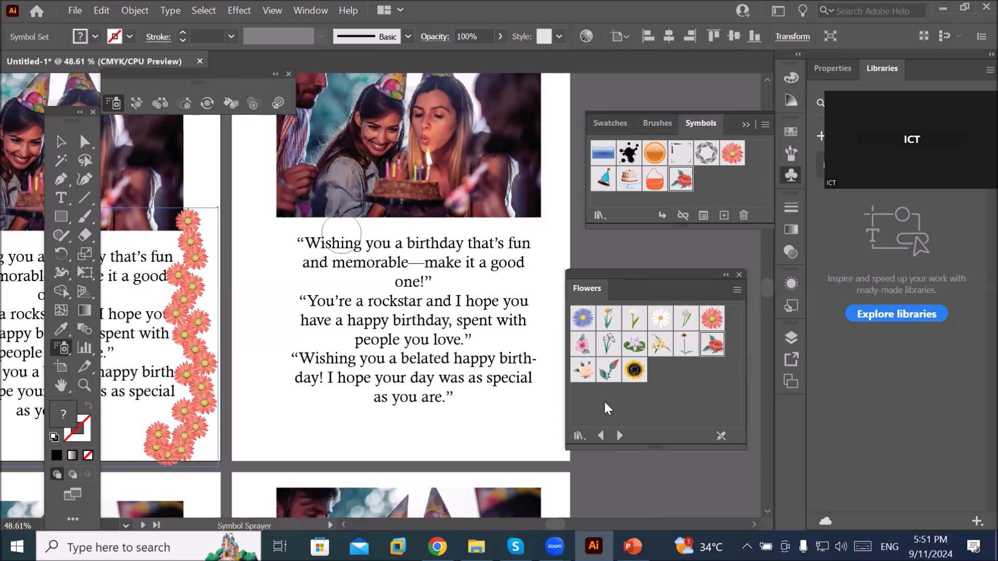
Step: Advance to the Indigenous symbol library and add its black bird symbol to the document's symbols
{"action": "left_click", "coordinate": [620, 435]}
{"action": "left_click", "coordinate": [621, 435]}
{"action": "left_click", "coordinate": [620, 434]}
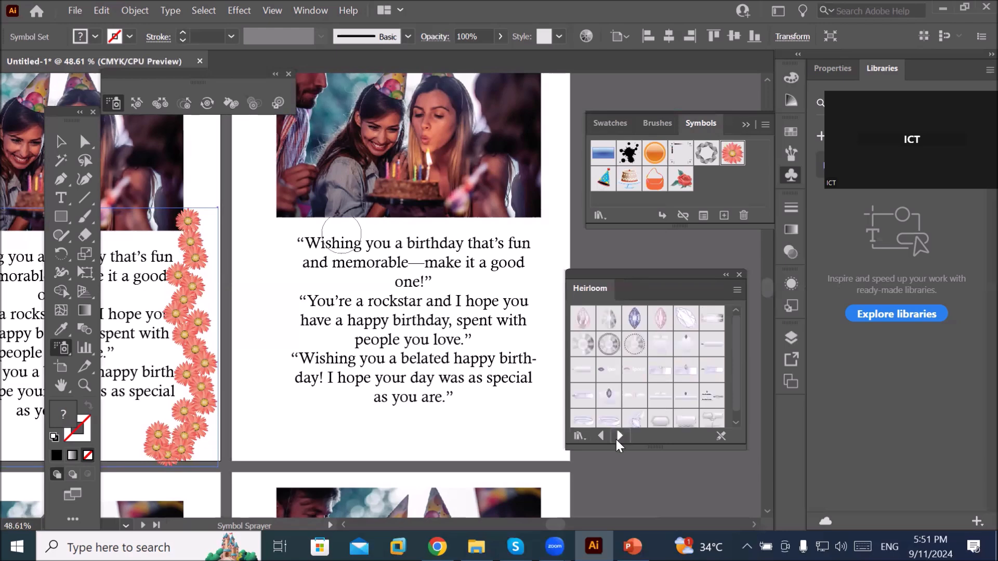
{"action": "left_click", "coordinate": [619, 437]}
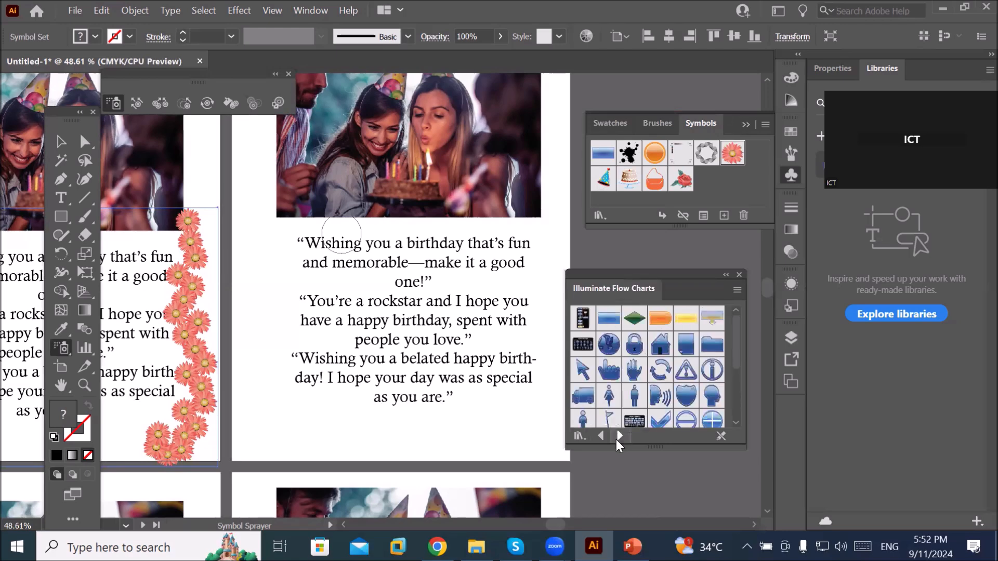
{"action": "left_click", "coordinate": [619, 437]}
{"action": "left_click", "coordinate": [619, 437]}
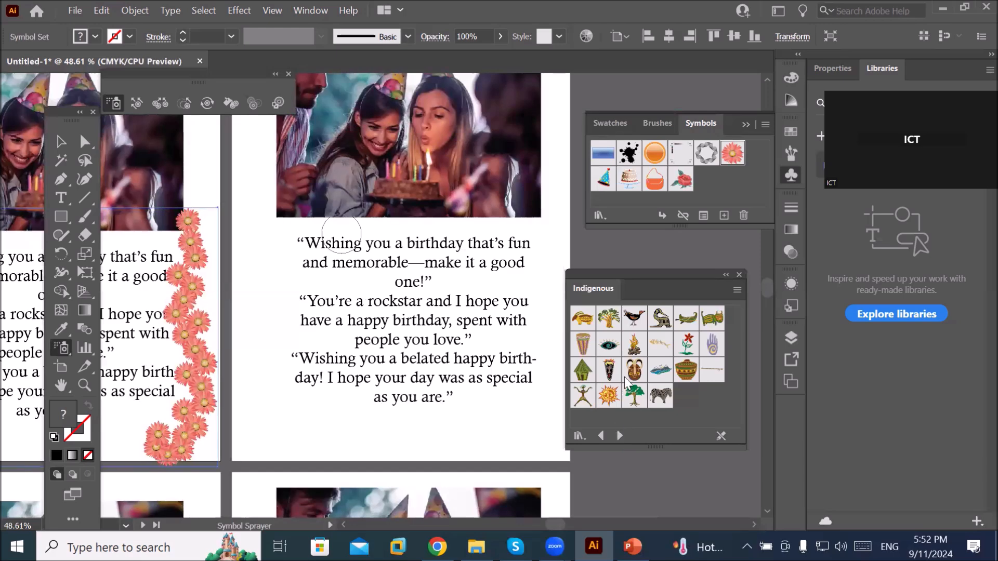
{"action": "left_click", "coordinate": [634, 322]}
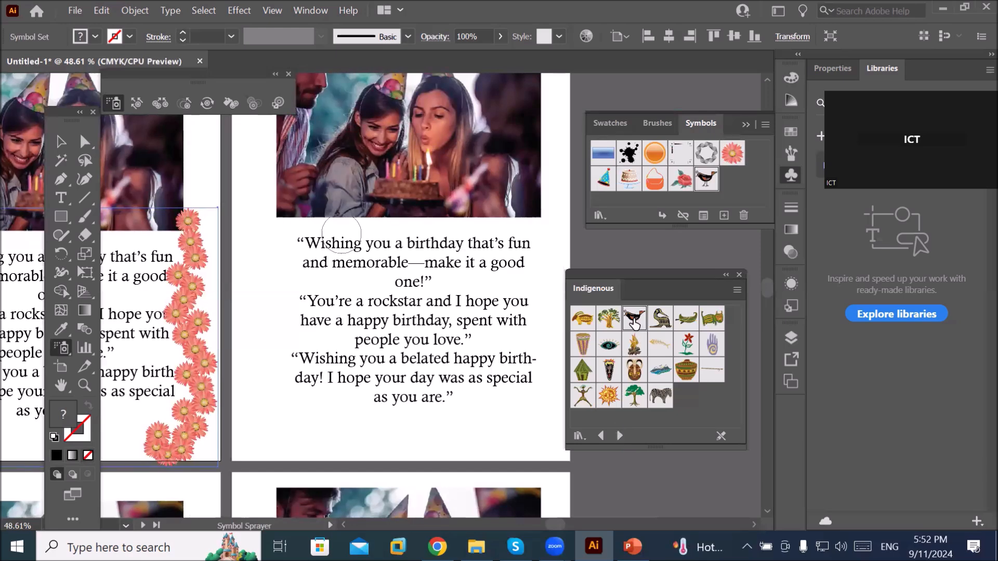
Step: Advance to the Logo Elements symbol library and add its symbol of people standing in a row to the document's symbols
{"action": "left_click", "coordinate": [619, 435]}
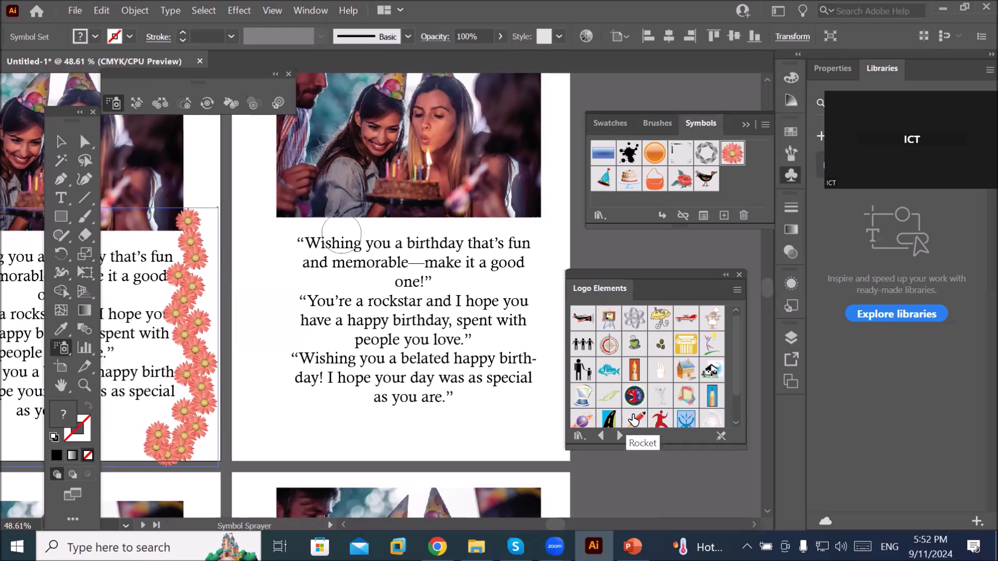
{"action": "left_click", "coordinate": [584, 344]}
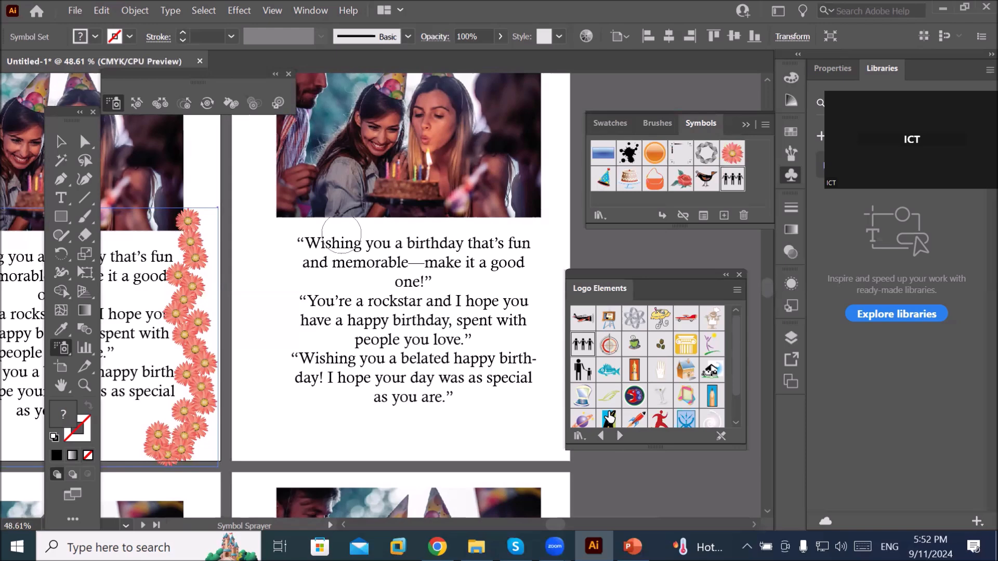
{"action": "scroll", "coordinate": [607, 416], "scroll_direction": "down", "scroll_amount": 1}
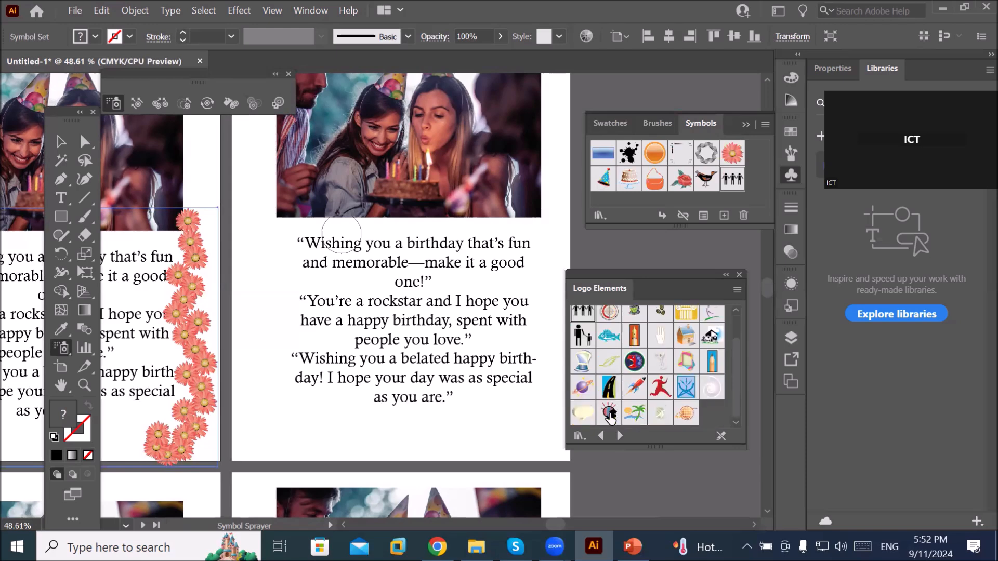
Step: Add the Runner symbol from Logo Elements, then advance to the Retro library and add its red guitar symbol
{"action": "left_click", "coordinate": [658, 389]}
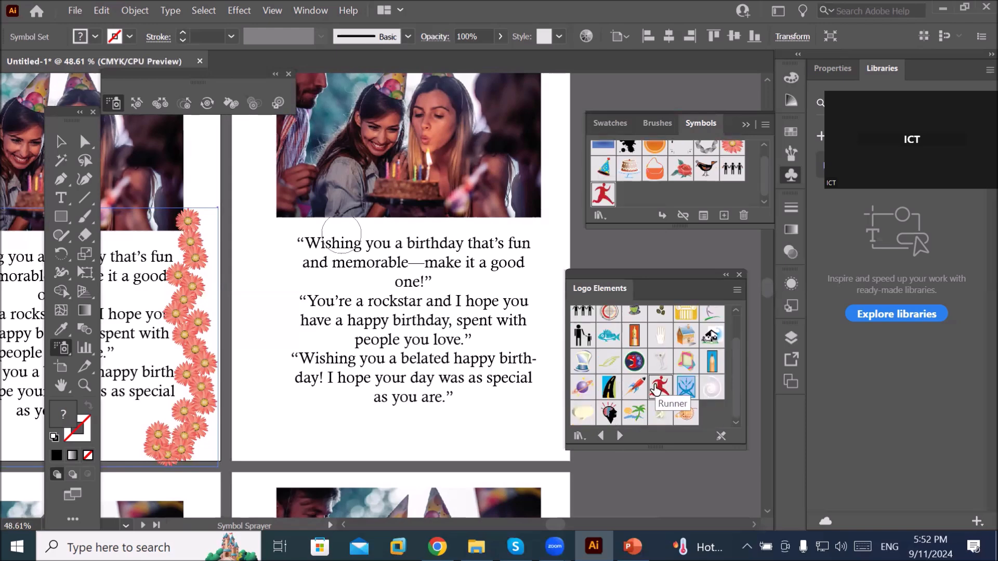
{"action": "left_click", "coordinate": [621, 435]}
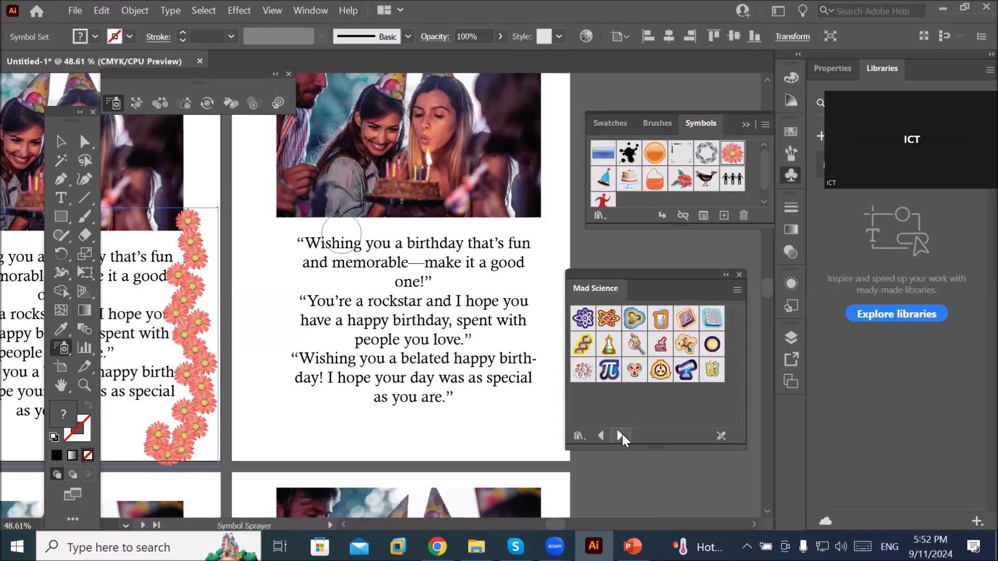
{"action": "left_click", "coordinate": [621, 436]}
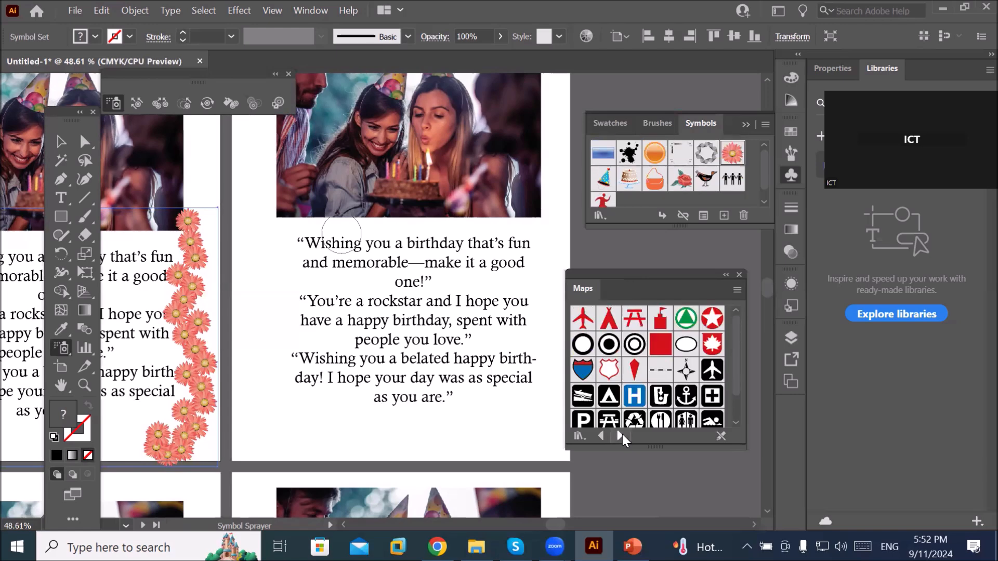
{"action": "left_click", "coordinate": [621, 435]}
{"action": "left_click", "coordinate": [621, 435]}
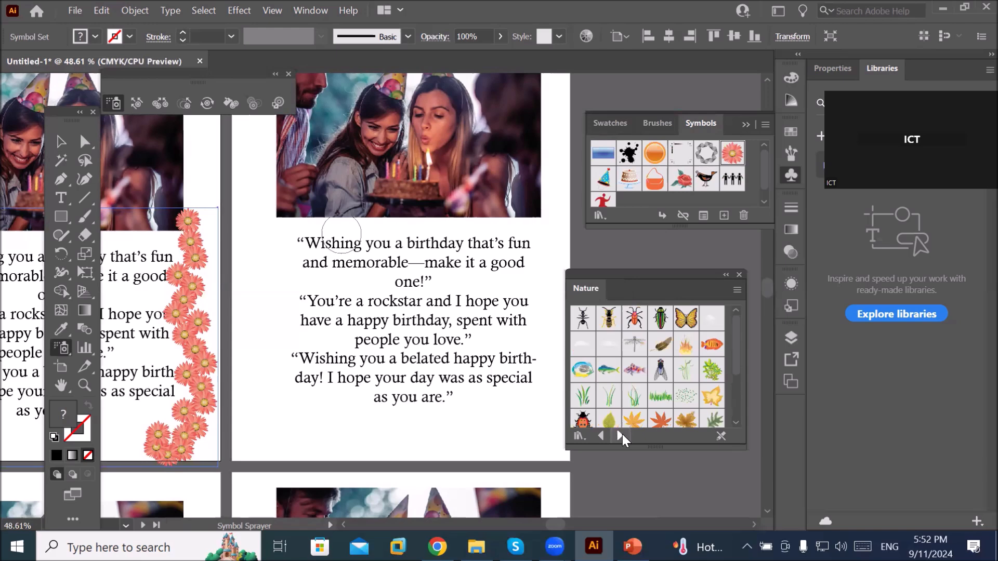
{"action": "left_click", "coordinate": [620, 435]}
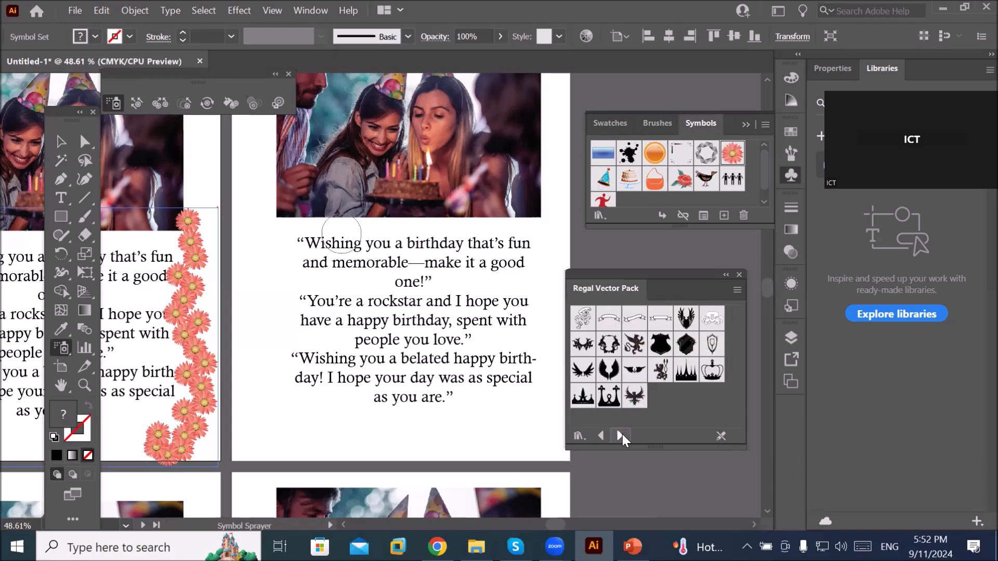
{"action": "left_click", "coordinate": [620, 435]}
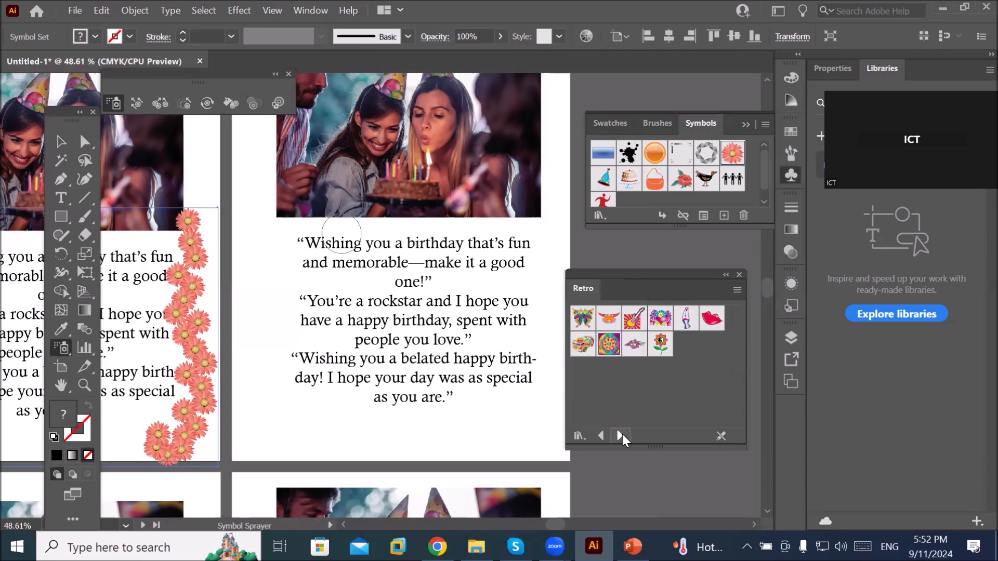
{"action": "left_click", "coordinate": [634, 318]}
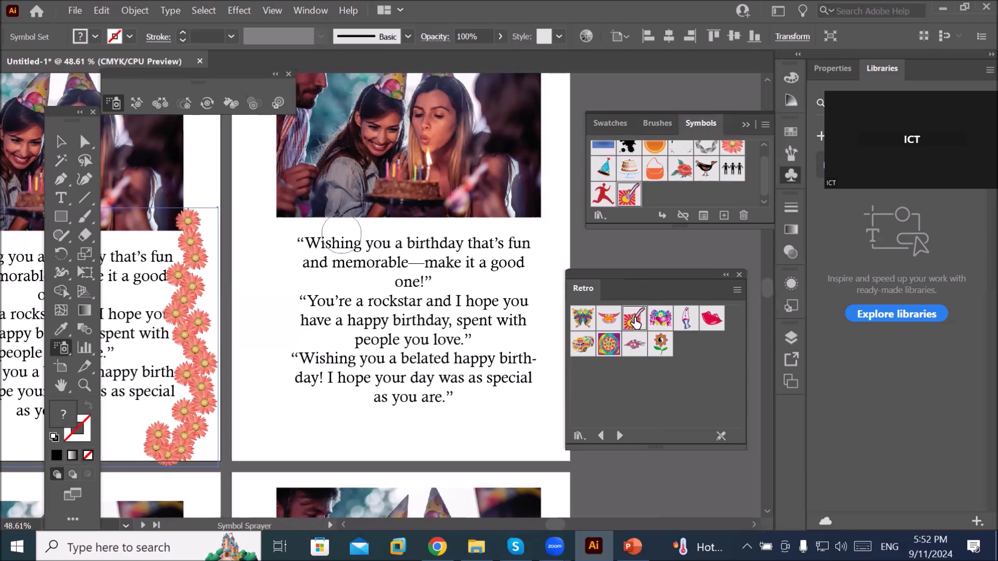
Step: Look through the symbol libraries after Retro up to Web Icons and close the library
{"action": "left_click", "coordinate": [619, 436]}
{"action": "left_click", "coordinate": [619, 436]}
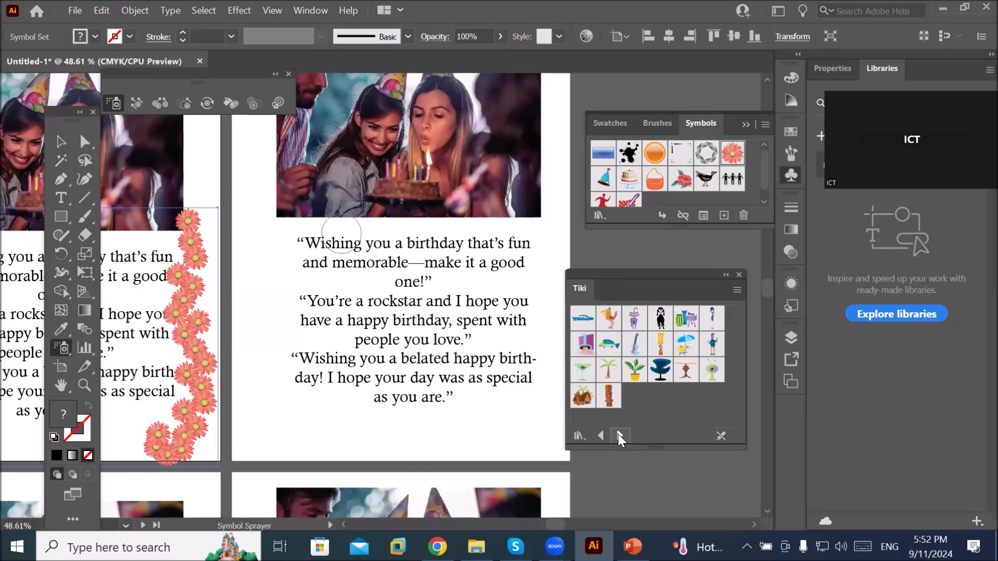
{"action": "left_click", "coordinate": [620, 436]}
{"action": "left_click", "coordinate": [619, 436]}
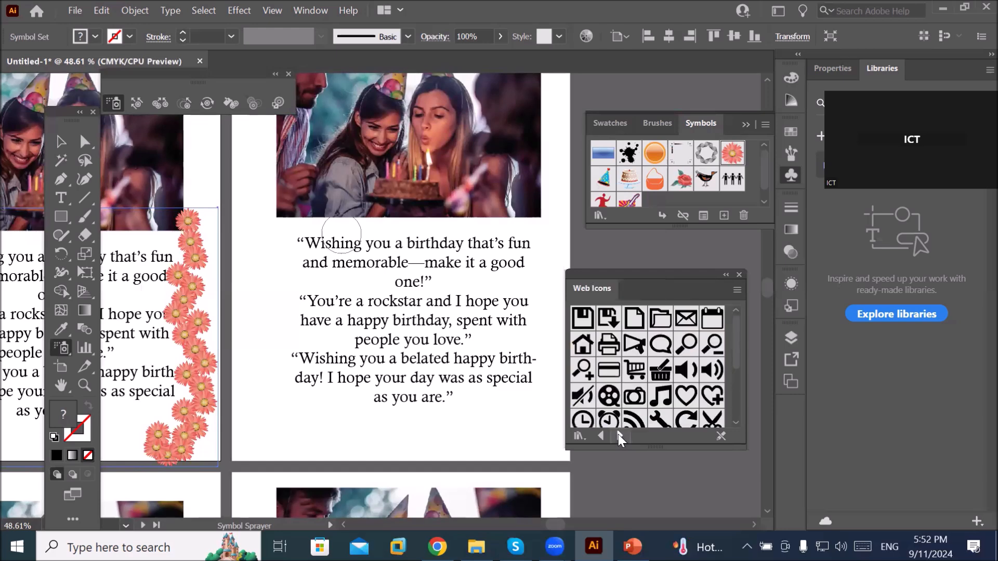
{"action": "left_click", "coordinate": [739, 275]}
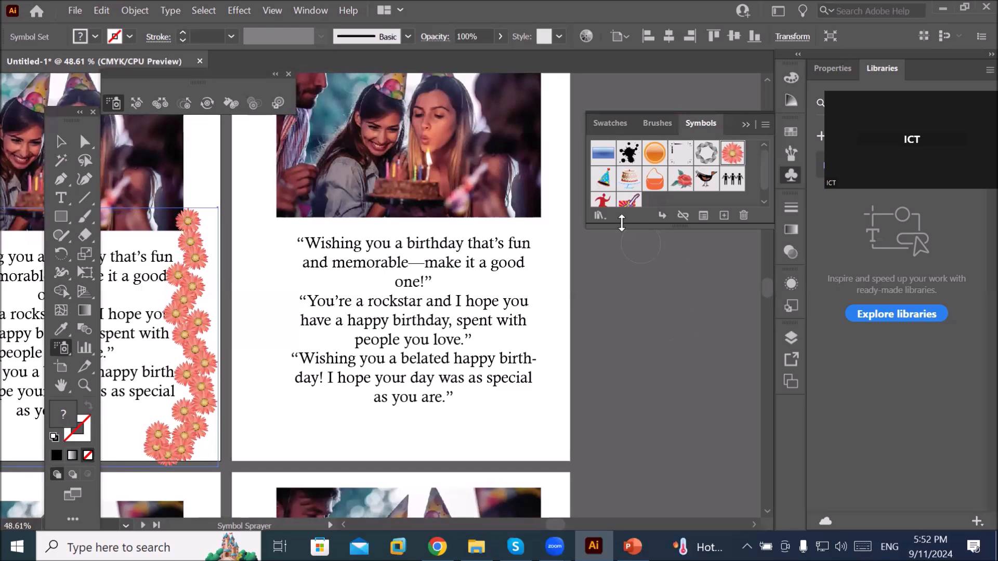
Step: Spray party hats down both sides and along the bottom of the upper-right card, around its birthday wishes
{"action": "left_click", "coordinate": [595, 184]}
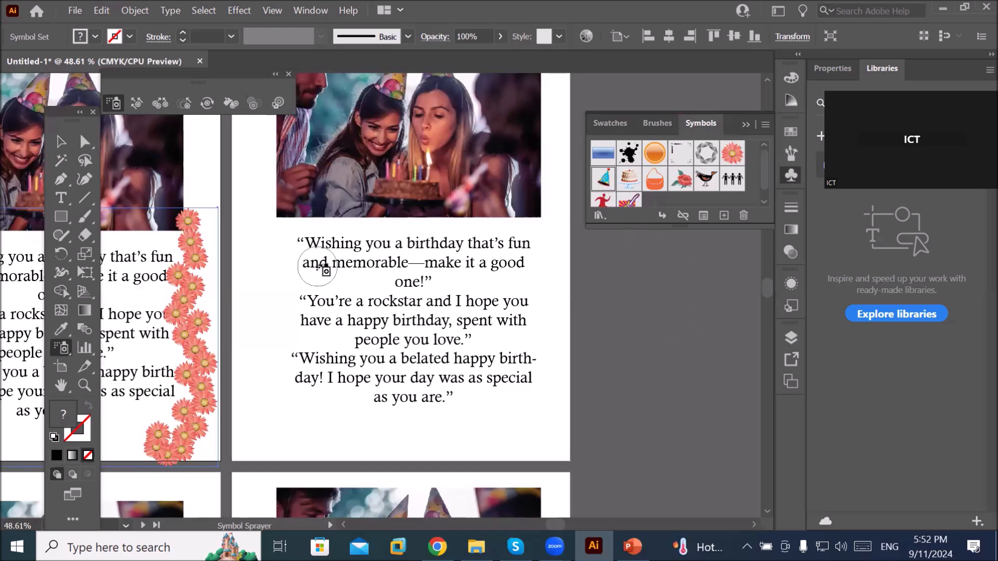
{"action": "mouse_move", "coordinate": [330, 245]}
{"action": "left_mouse_down"}
{"action": "mouse_move", "coordinate": [326, 305]}
{"action": "mouse_move", "coordinate": [290, 384]}
{"action": "mouse_move", "coordinate": [281, 436]}
{"action": "mouse_move", "coordinate": [302, 450]}
{"action": "mouse_move", "coordinate": [353, 244]}
{"action": "mouse_move", "coordinate": [388, 221]}
{"action": "mouse_move", "coordinate": [588, 430]}
{"action": "mouse_move", "coordinate": [514, 429]}
{"action": "mouse_move", "coordinate": [486, 405]}
{"action": "mouse_move", "coordinate": [400, 426]}
{"action": "mouse_move", "coordinate": [335, 487]}
{"action": "left_mouse_up"}
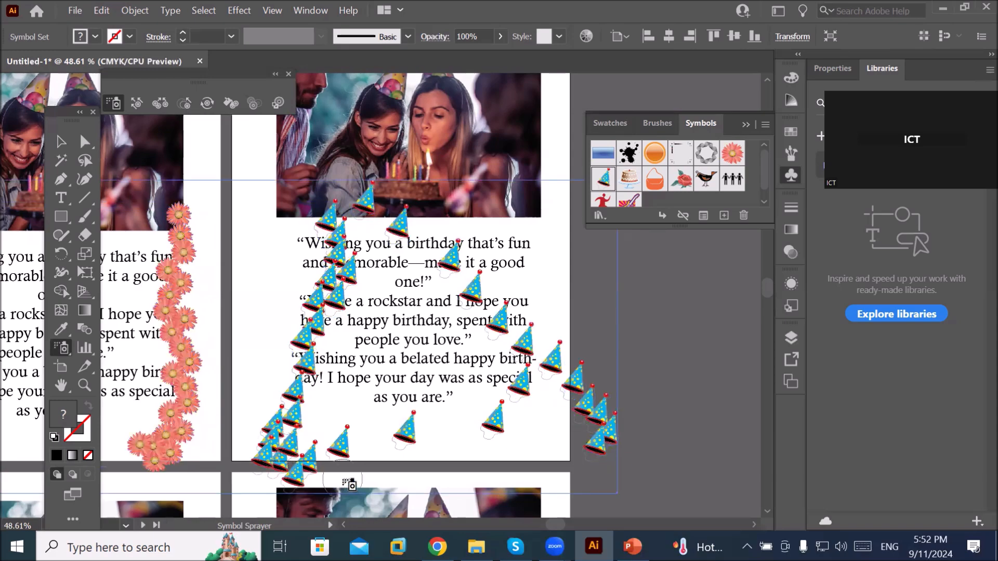
{"action": "scroll", "coordinate": [360, 460], "scroll_direction": "down", "scroll_amount": 2}
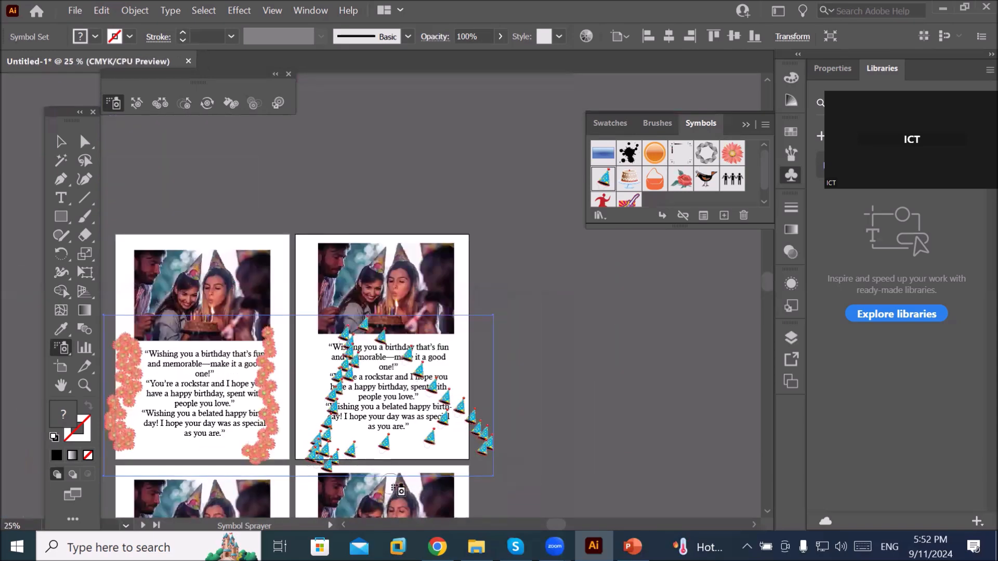
Step: Spray the symbol of people standing in a row along the bottom edge of the lower-left card
{"action": "left_click_drag", "start_coordinate": [194, 553], "coordinate": [282, 311]}
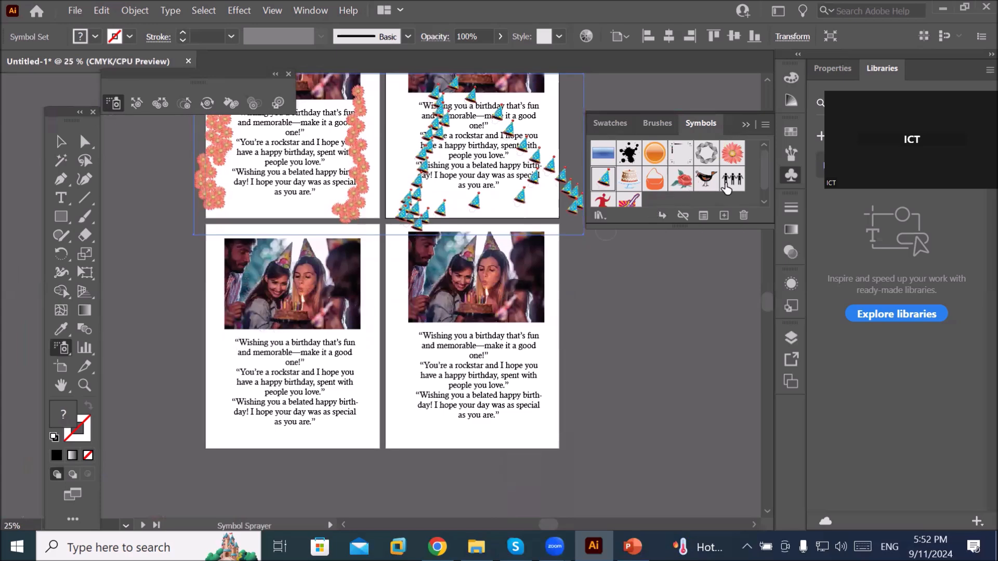
{"action": "left_click", "coordinate": [733, 179]}
{"action": "mouse_move", "coordinate": [222, 424]}
{"action": "left_mouse_down"}
{"action": "mouse_move", "coordinate": [218, 432]}
{"action": "mouse_move", "coordinate": [323, 434]}
{"action": "mouse_move", "coordinate": [384, 416]}
{"action": "mouse_move", "coordinate": [379, 443]}
{"action": "left_mouse_up"}
Step: Spray Bird symbols in a V shape around the birthday wishes on the lower-right card
{"action": "scroll", "coordinate": [364, 447], "scroll_direction": "up", "scroll_amount": 3}
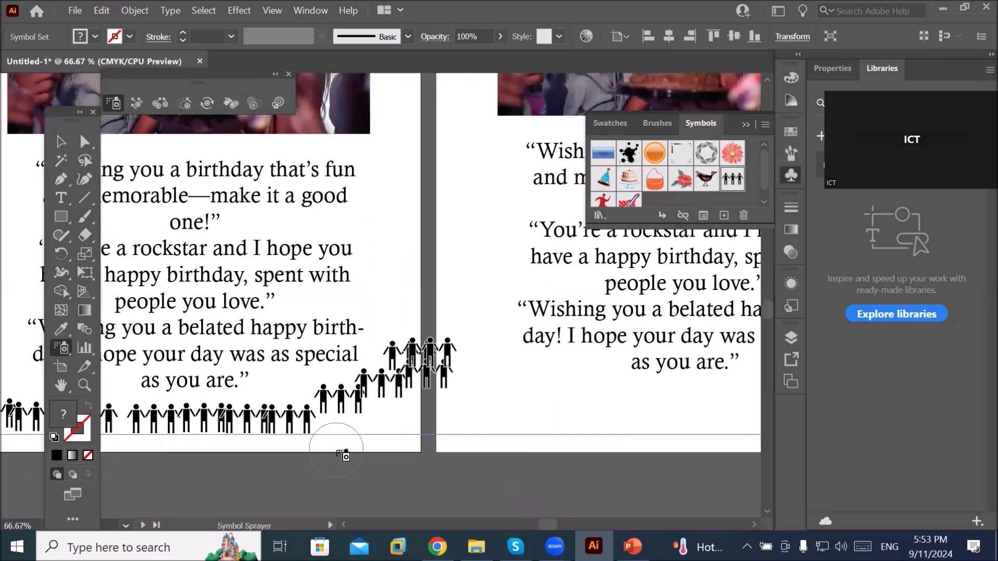
{"action": "left_click", "coordinate": [706, 179]}
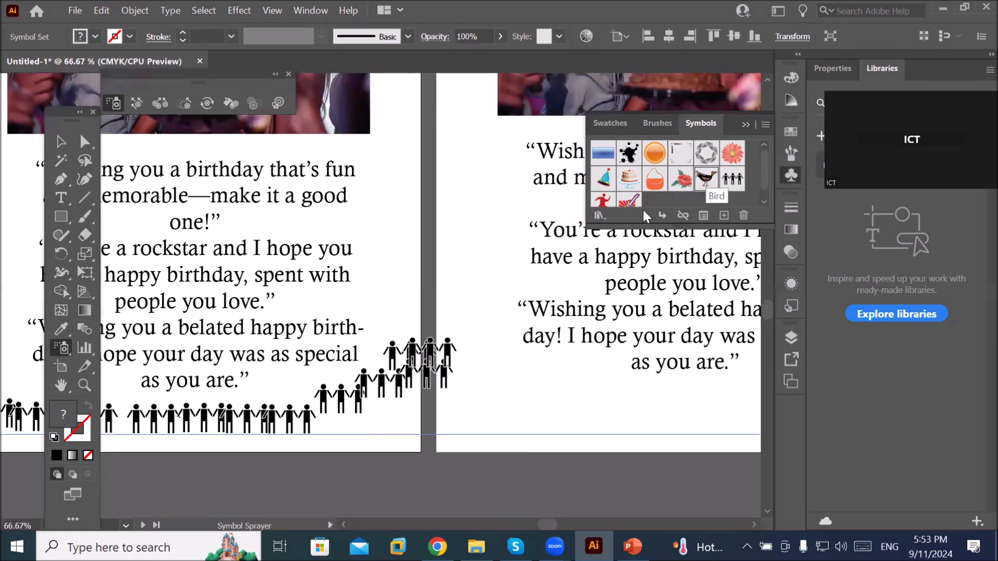
{"action": "mouse_move", "coordinate": [484, 129]}
{"action": "left_mouse_down"}
{"action": "mouse_move", "coordinate": [510, 171]}
{"action": "mouse_move", "coordinate": [521, 234]}
{"action": "mouse_move", "coordinate": [561, 304]}
{"action": "mouse_move", "coordinate": [700, 388]}
{"action": "left_mouse_up"}
{"action": "mouse_move", "coordinate": [698, 347]}
{"action": "left_mouse_down"}
{"action": "mouse_move", "coordinate": [435, 383]}
{"action": "mouse_move", "coordinate": [345, 373]}
{"action": "left_mouse_up"}
{"action": "mouse_move", "coordinate": [541, 214]}
{"action": "left_mouse_down"}
{"action": "mouse_move", "coordinate": [530, 288]}
{"action": "mouse_move", "coordinate": [460, 416]}
{"action": "mouse_move", "coordinate": [456, 451]}
{"action": "left_mouse_up"}
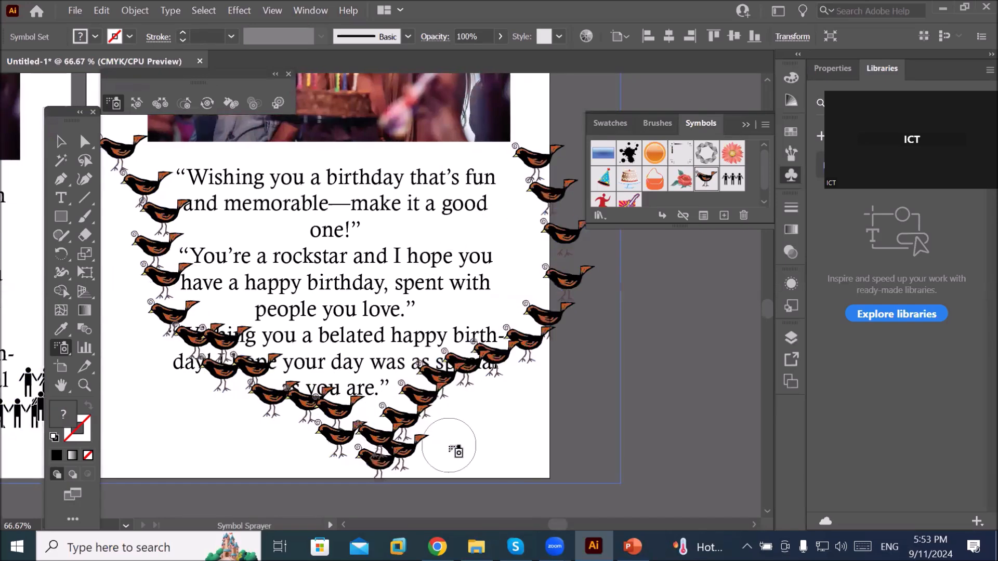
Step: Spray birthday cake symbols down both sides of the photo on the upper-right card
{"action": "scroll", "coordinate": [459, 394], "scroll_direction": "down", "scroll_amount": 5}
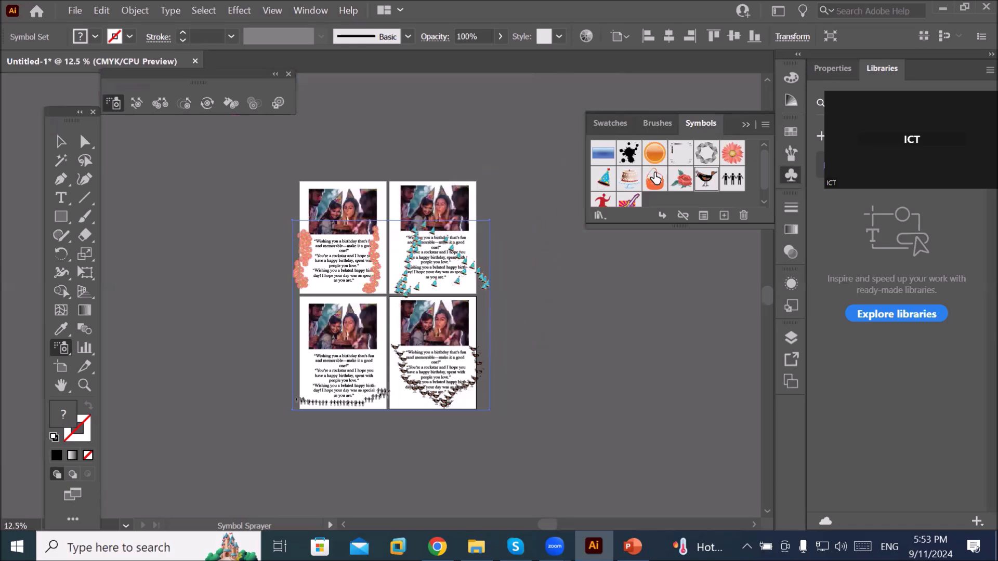
{"action": "left_click", "coordinate": [621, 183]}
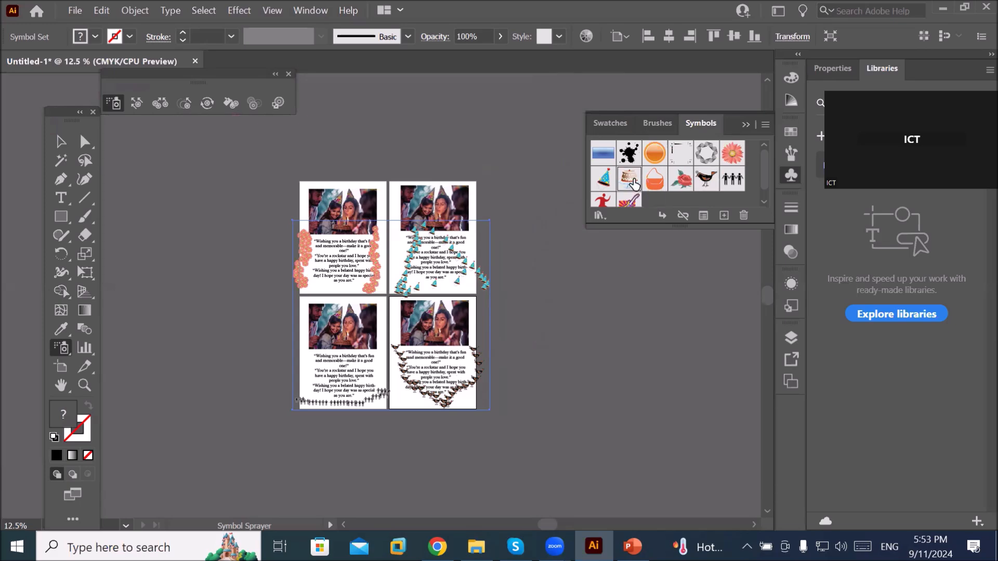
{"action": "scroll", "coordinate": [480, 228], "scroll_direction": "up", "scroll_amount": 3}
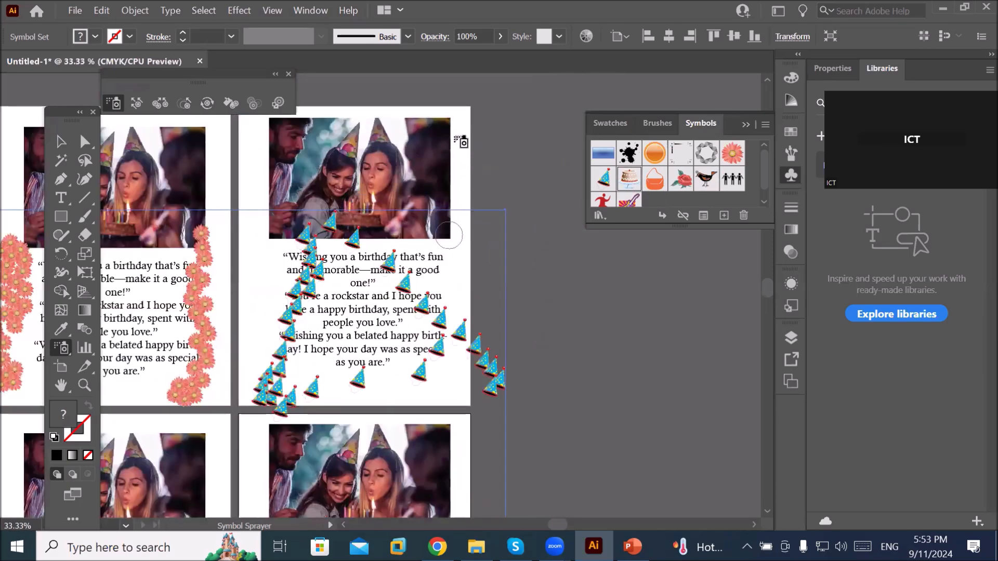
{"action": "mouse_move", "coordinate": [457, 147]}
{"action": "left_mouse_down"}
{"action": "mouse_move", "coordinate": [459, 169]}
{"action": "mouse_move", "coordinate": [429, 257]}
{"action": "left_mouse_up"}
{"action": "mouse_move", "coordinate": [260, 124]}
{"action": "left_mouse_down"}
{"action": "mouse_move", "coordinate": [261, 156]}
{"action": "mouse_move", "coordinate": [323, 275]}
{"action": "mouse_move", "coordinate": [356, 301]}
{"action": "left_mouse_up"}
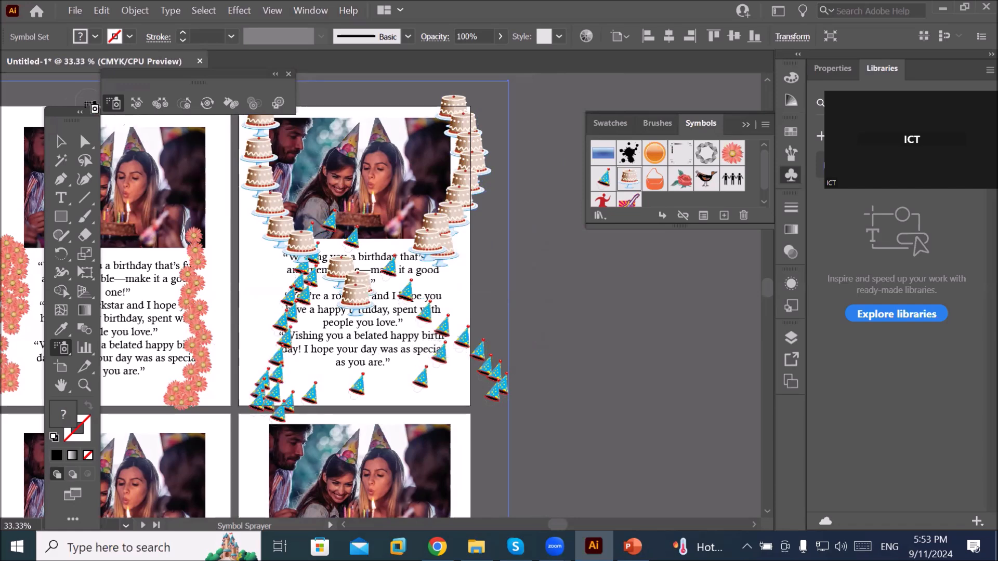
Step: Try to shift the party hats at the upper-right card's right edge inward with the Symbol Shifter tool
{"action": "left_click_drag", "start_coordinate": [54, 112], "coordinate": [208, 131]}
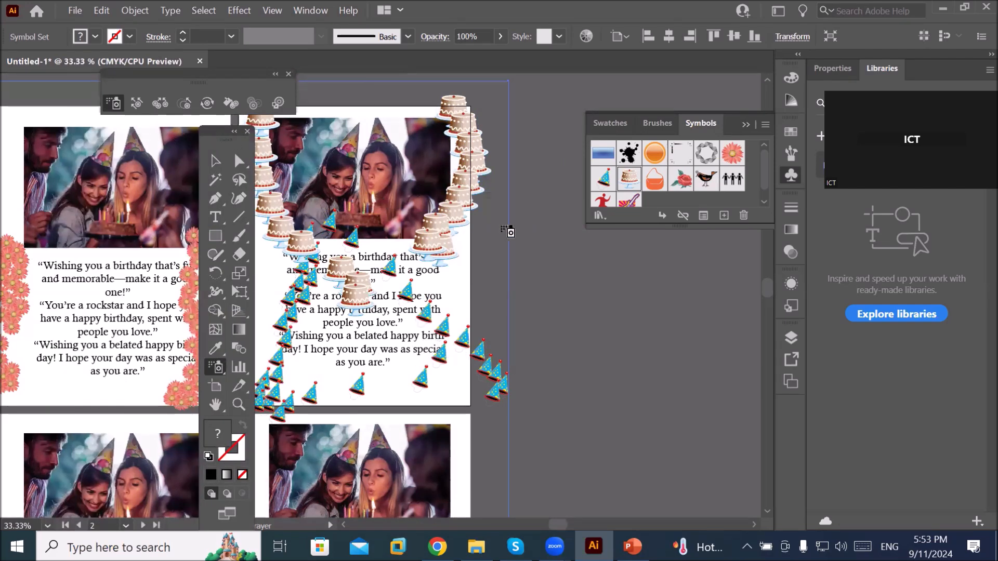
{"action": "left_click", "coordinate": [220, 370]}
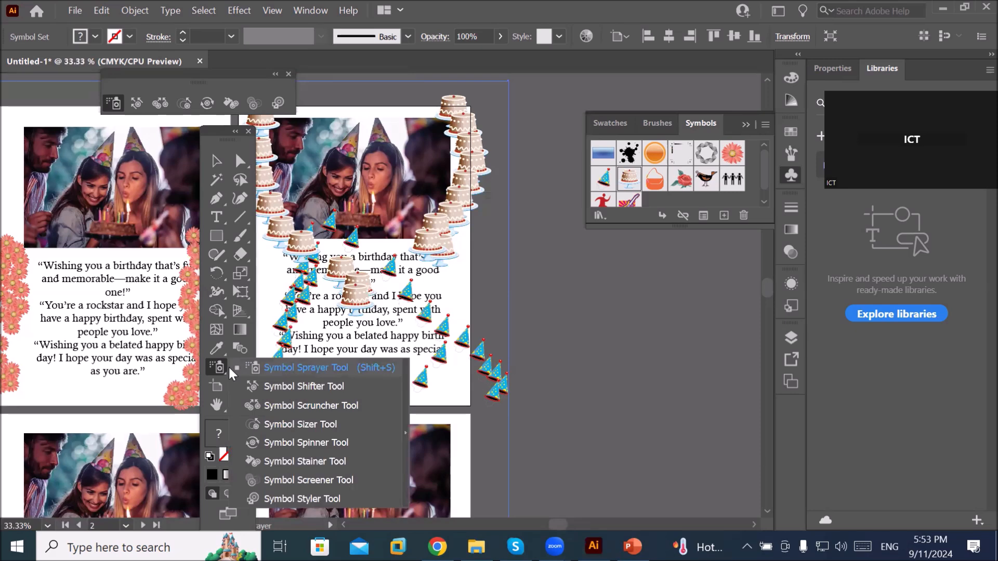
{"action": "left_click", "coordinate": [313, 393]}
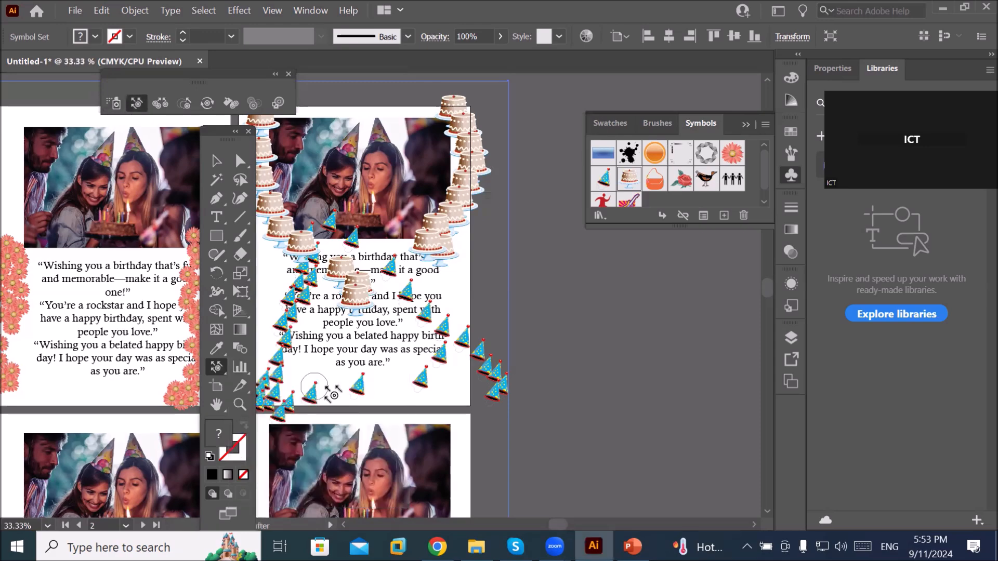
{"action": "scroll", "coordinate": [457, 397], "scroll_direction": "up", "scroll_amount": 3}
{"action": "scroll", "coordinate": [457, 398], "scroll_direction": "up", "scroll_amount": 3}
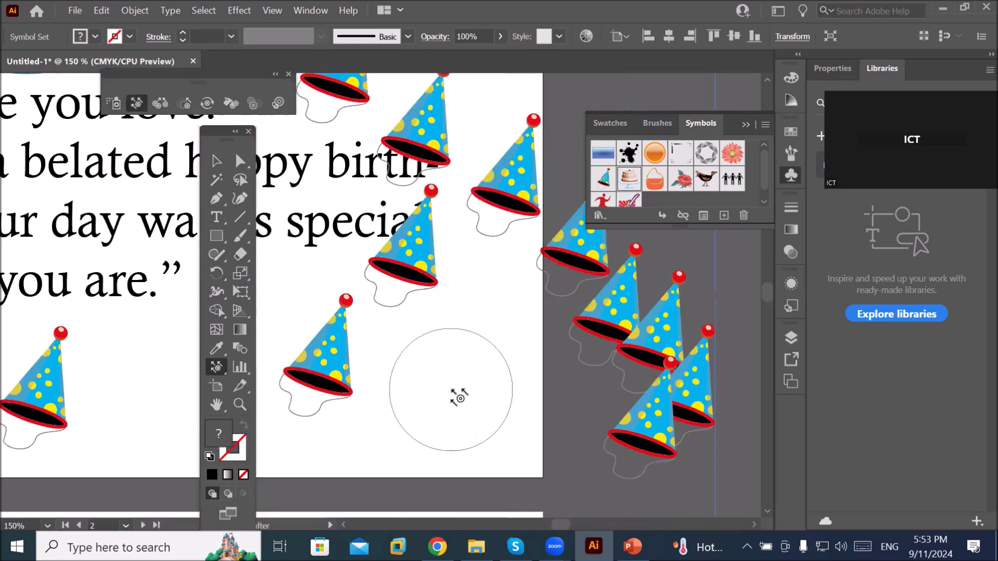
{"action": "scroll", "coordinate": [457, 398], "scroll_direction": "down", "scroll_amount": 3}
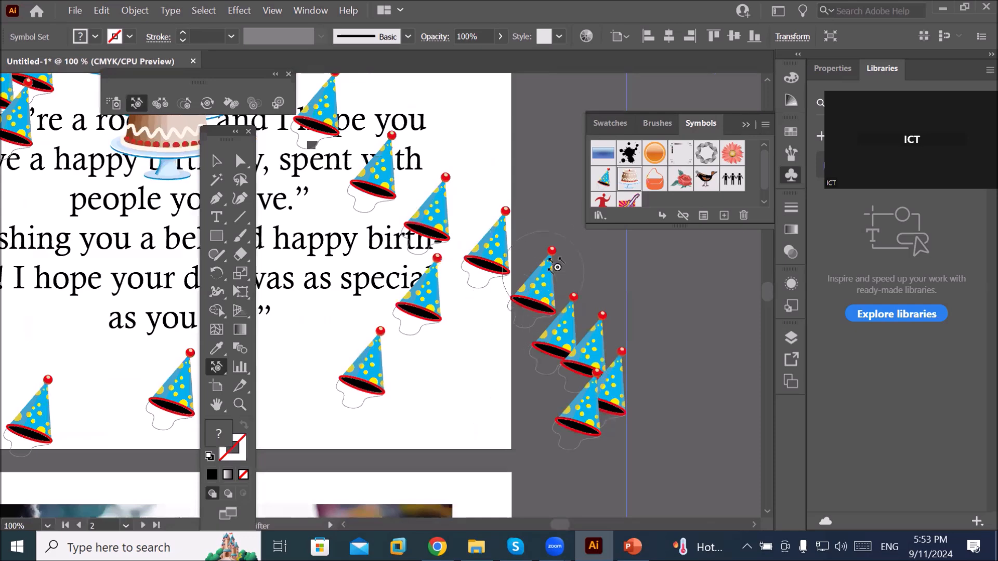
{"action": "mouse_move", "coordinate": [514, 302]}
{"action": "left_mouse_down"}
{"action": "mouse_move", "coordinate": [494, 292]}
{"action": "mouse_move", "coordinate": [447, 309]}
{"action": "left_mouse_up"}
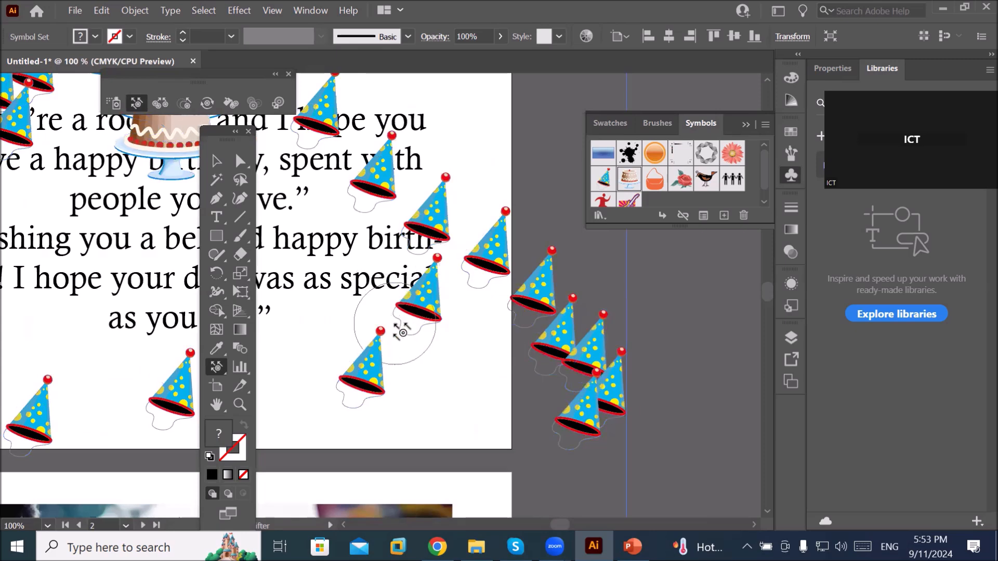
{"action": "scroll", "coordinate": [416, 325], "scroll_direction": "down", "scroll_amount": 2}
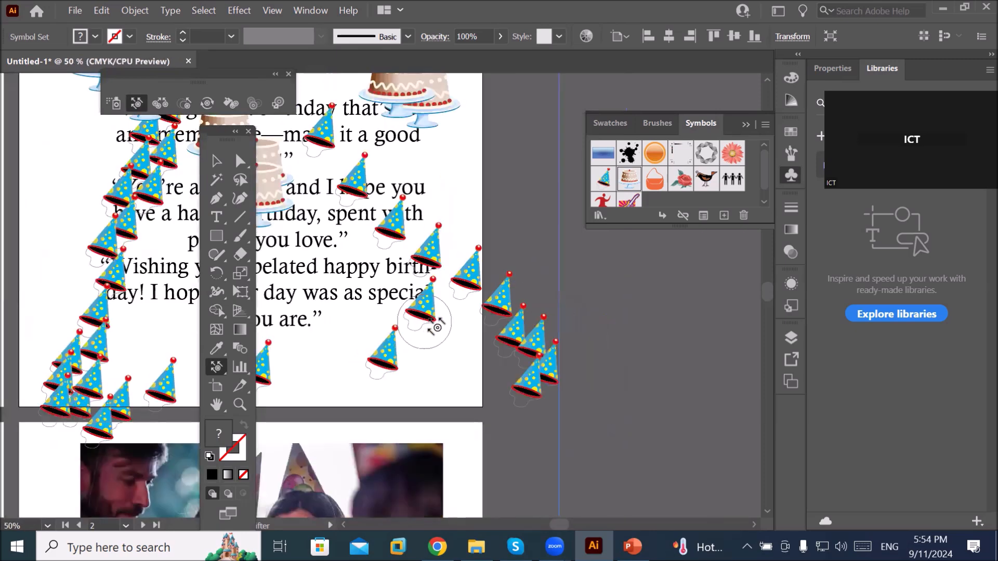
Step: Select the sprayed symbol set spanning the four cards with the Selection tool
{"action": "scroll", "coordinate": [323, 332], "scroll_direction": "down", "scroll_amount": 3}
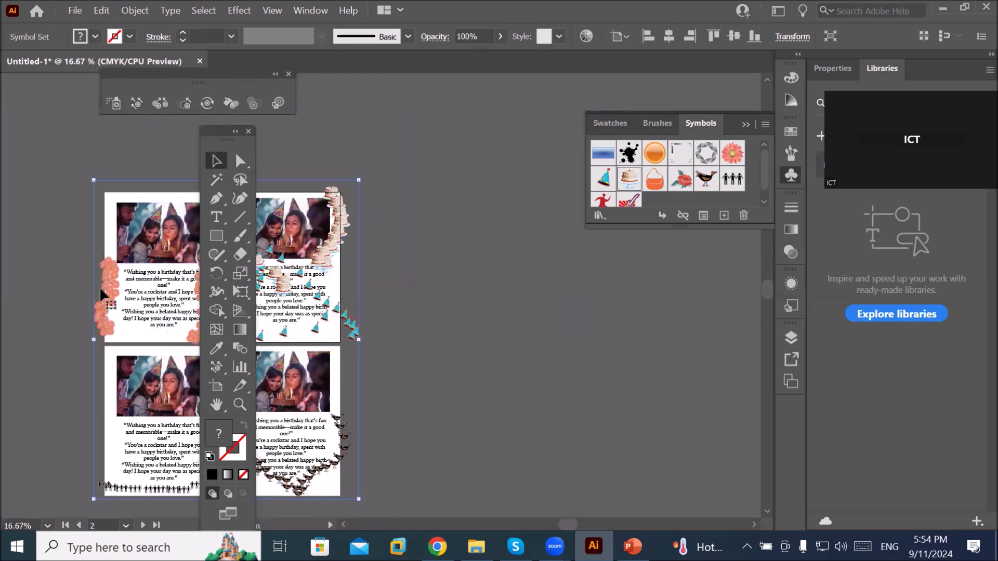
{"action": "left_click", "coordinate": [44, 241]}
{"action": "left_click", "coordinate": [120, 300]}
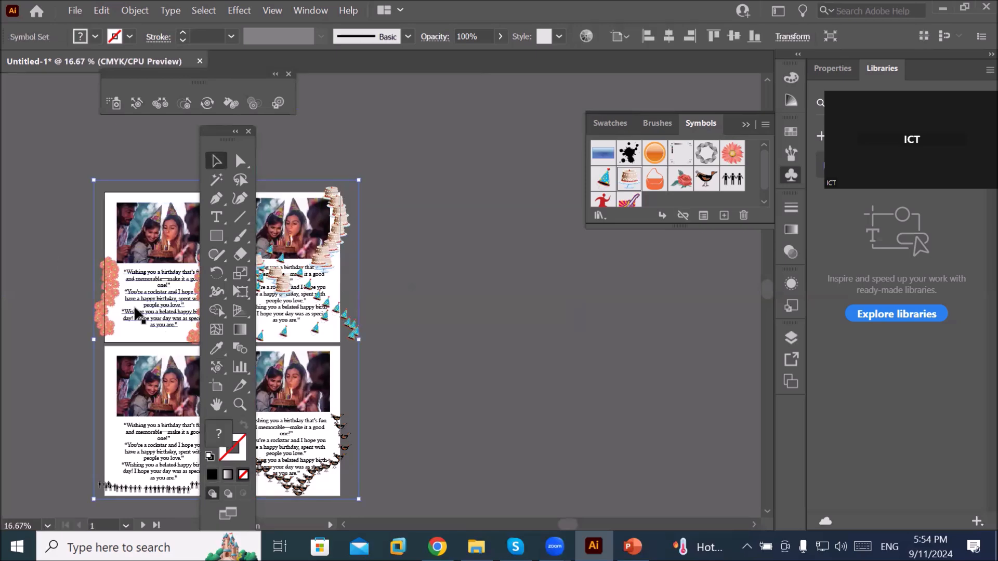
Step: Try to shift the bird symbols beside the wishes text on the lower-right card with the Symbol Shifter tool
{"action": "scroll", "coordinate": [137, 314], "scroll_direction": "down", "scroll_amount": 3}
{"action": "scroll", "coordinate": [126, 360], "scroll_direction": "up", "scroll_amount": 2}
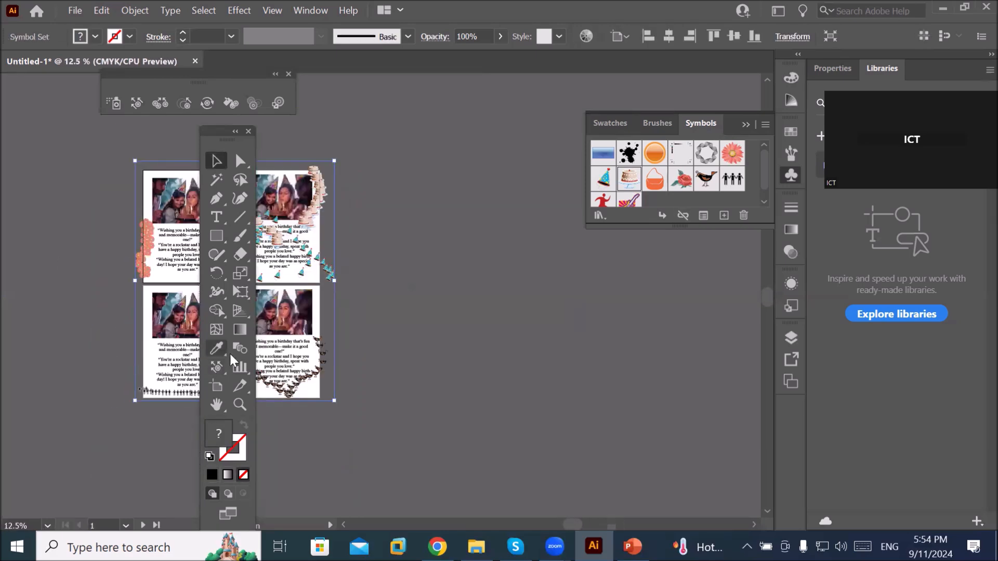
{"action": "scroll", "coordinate": [304, 399], "scroll_direction": "up", "scroll_amount": 3}
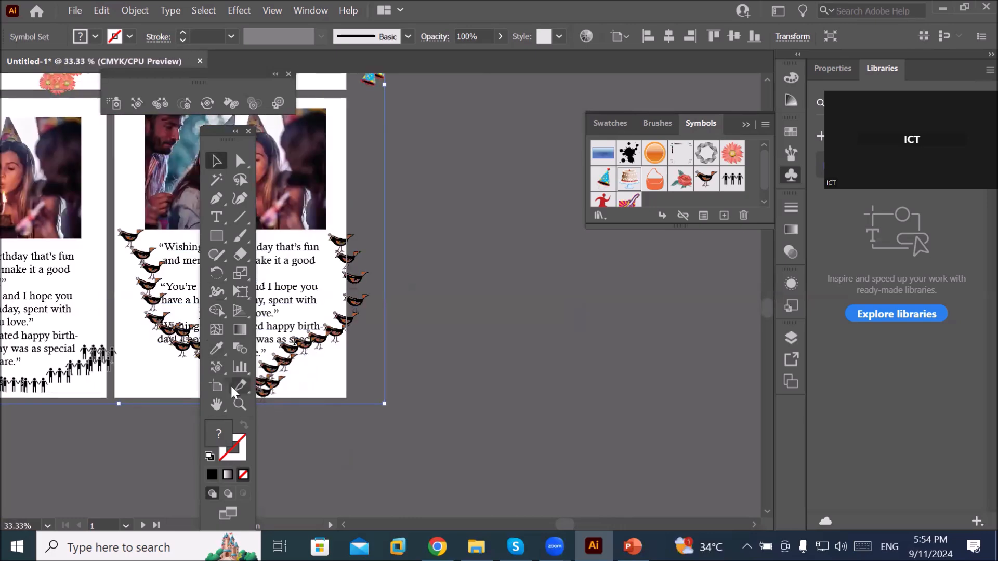
{"action": "left_click", "coordinate": [215, 368]}
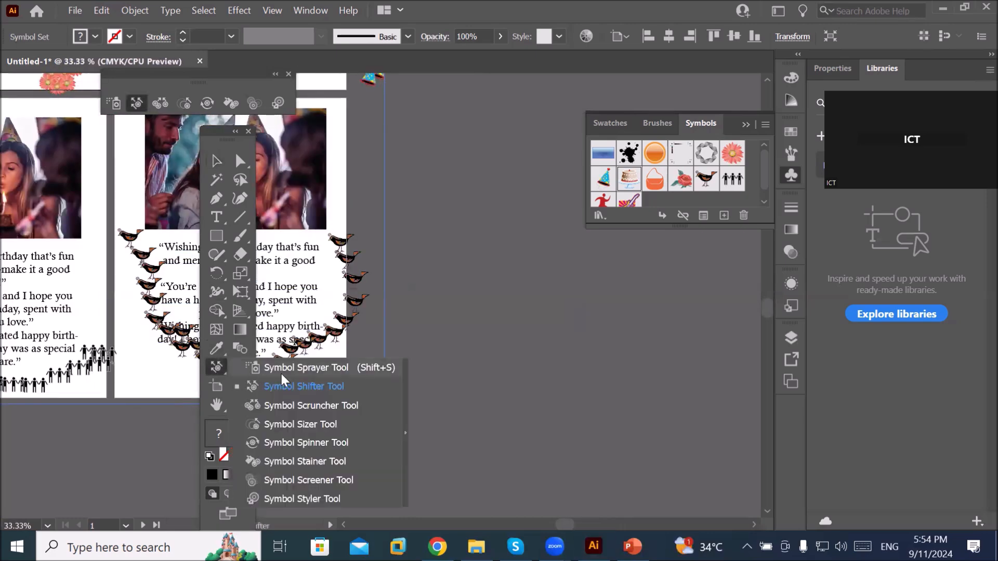
{"action": "left_click", "coordinate": [298, 389]}
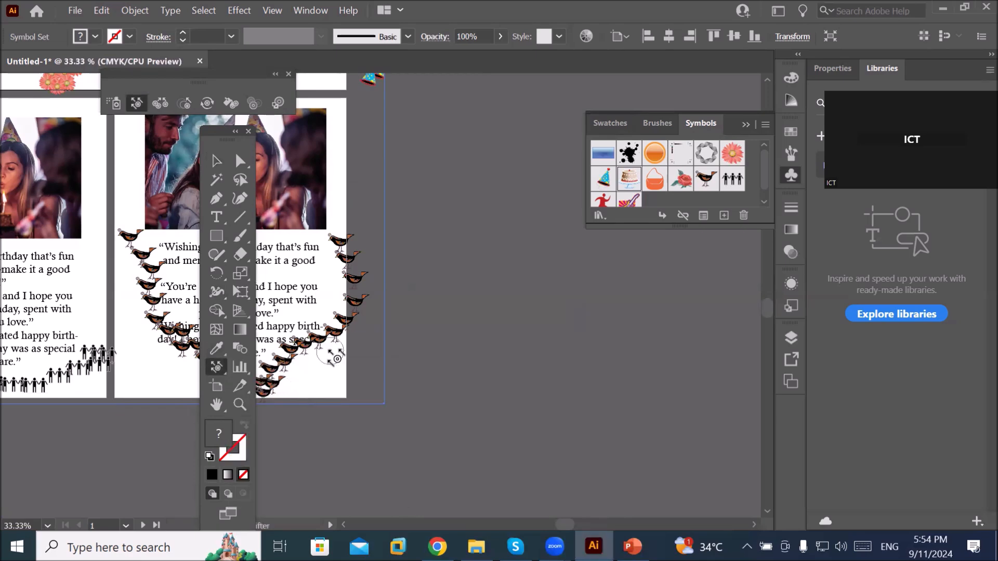
{"action": "mouse_move", "coordinate": [312, 337]}
{"action": "left_mouse_down"}
{"action": "mouse_move", "coordinate": [293, 321]}
{"action": "mouse_move", "coordinate": [311, 344]}
{"action": "left_mouse_up"}
{"action": "left_click", "coordinate": [300, 333]}
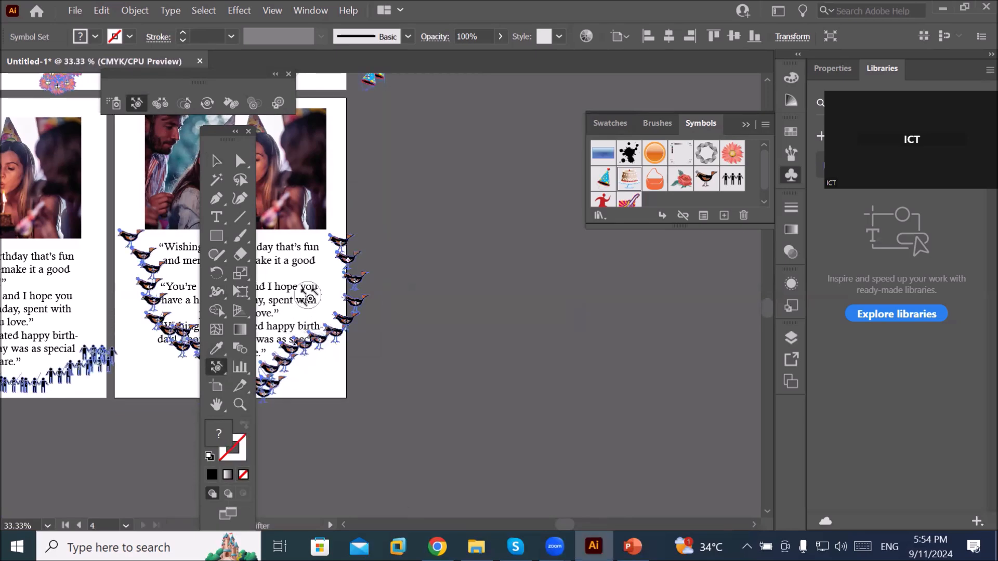
{"action": "left_click", "coordinate": [349, 296]}
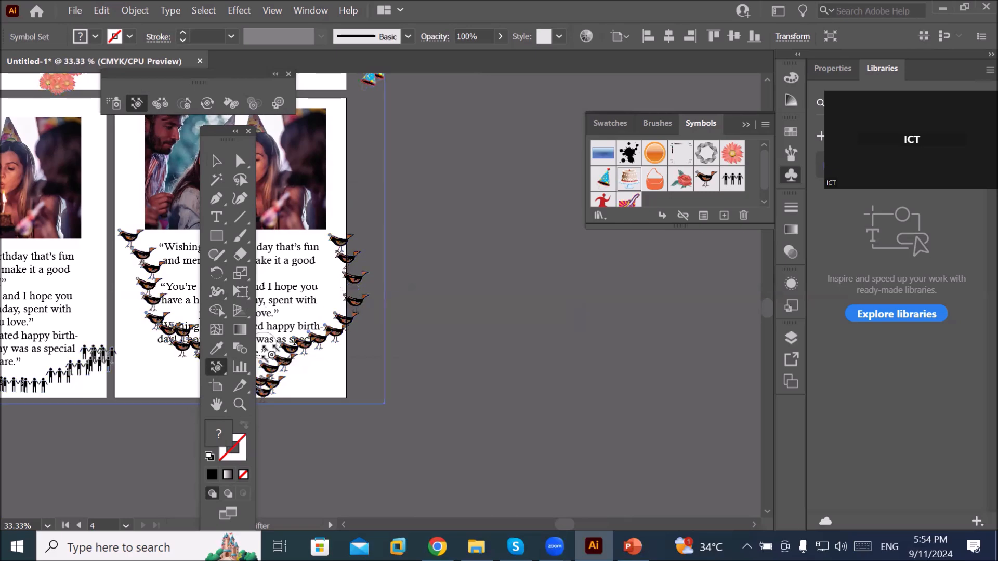
{"action": "scroll", "coordinate": [166, 234], "scroll_direction": "down", "scroll_amount": 3}
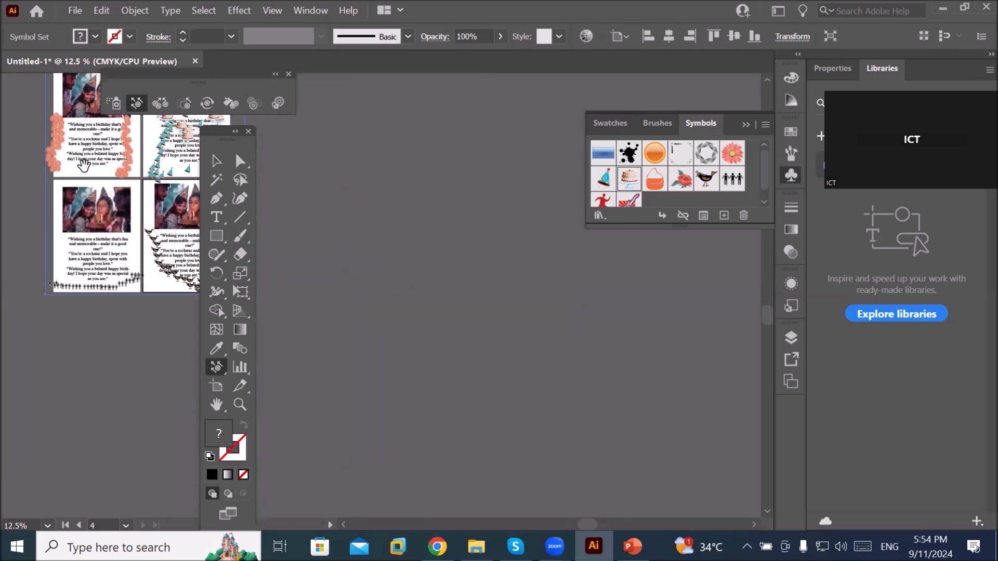
{"action": "left_click_drag", "start_coordinate": [84, 165], "coordinate": [364, 267]}
{"action": "scroll", "coordinate": [478, 205], "scroll_direction": "up", "scroll_amount": 2}
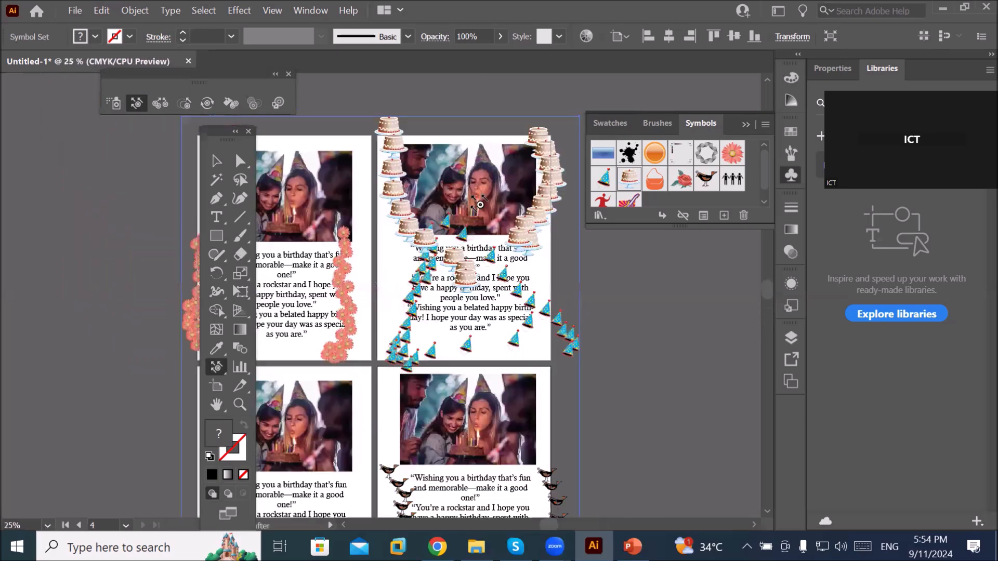
{"action": "scroll", "coordinate": [499, 240], "scroll_direction": "up", "scroll_amount": 2}
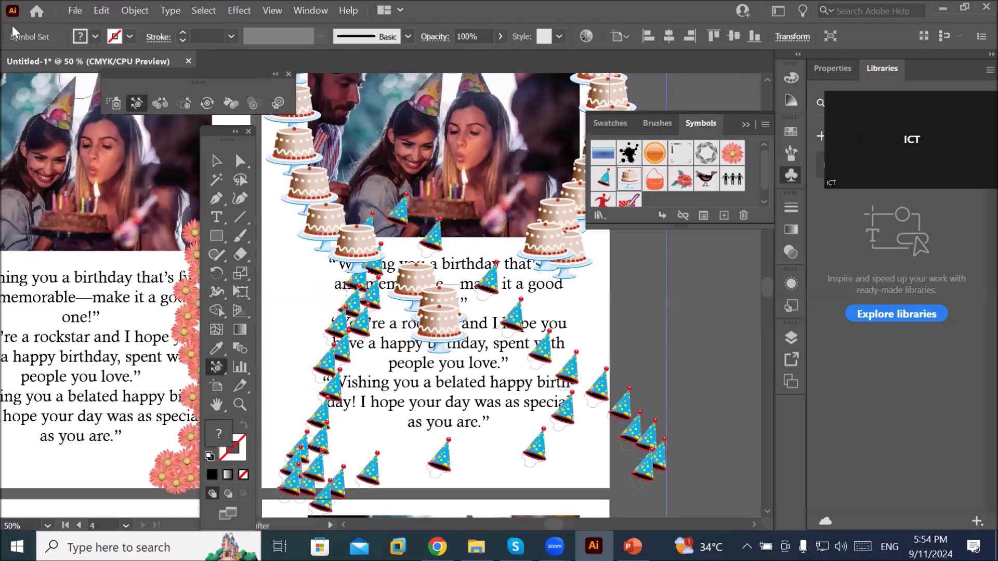
Step: Create a new Letter document with four artboards
{"action": "left_click", "coordinate": [71, 10]}
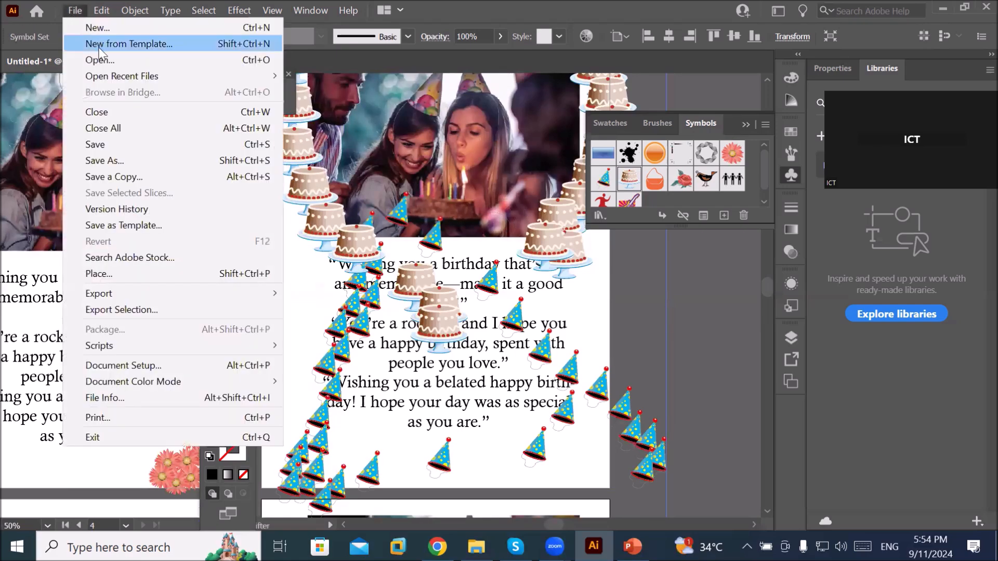
{"action": "left_click", "coordinate": [108, 29]}
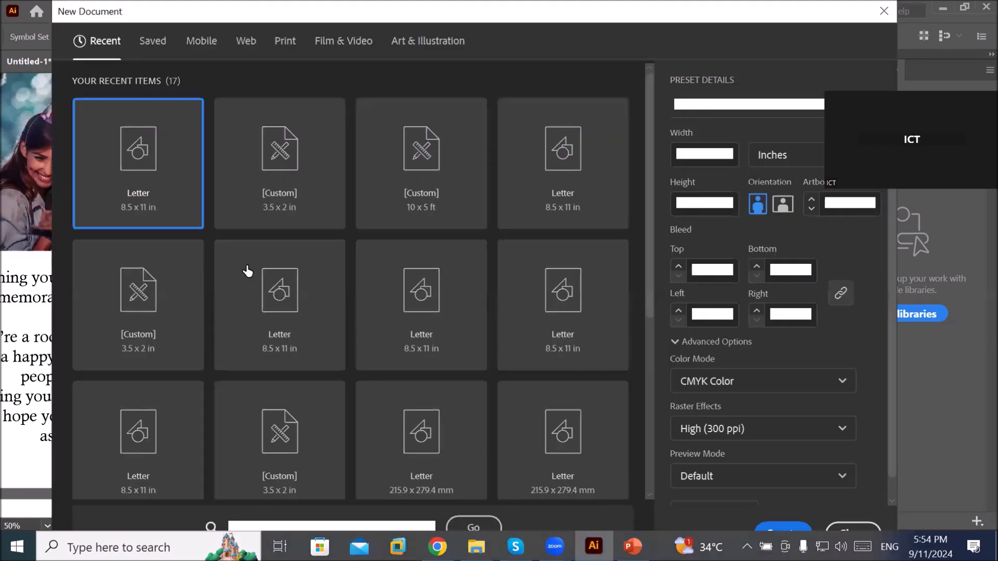
{"action": "key", "text": "Escape"}
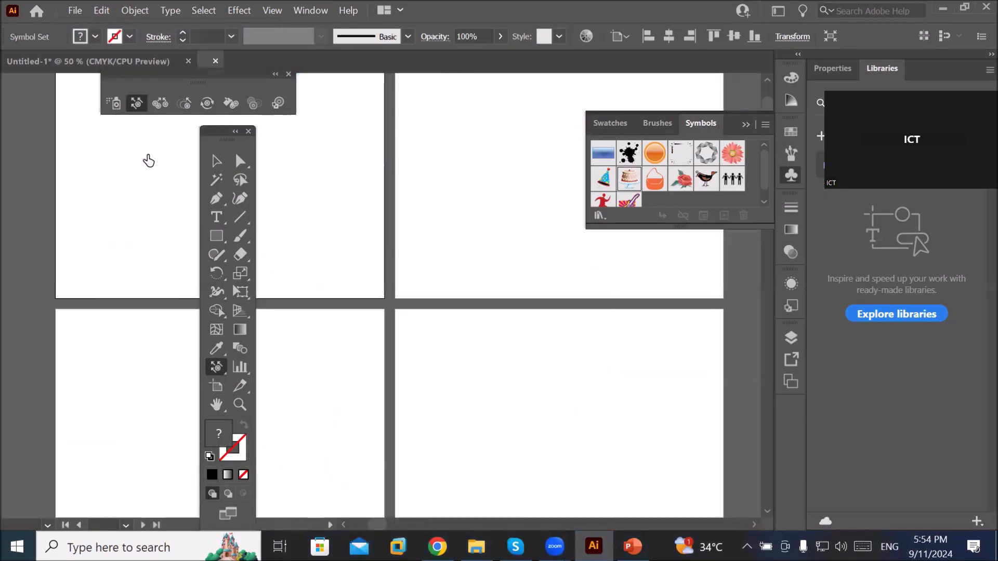
{"action": "left_click", "coordinate": [330, 213]}
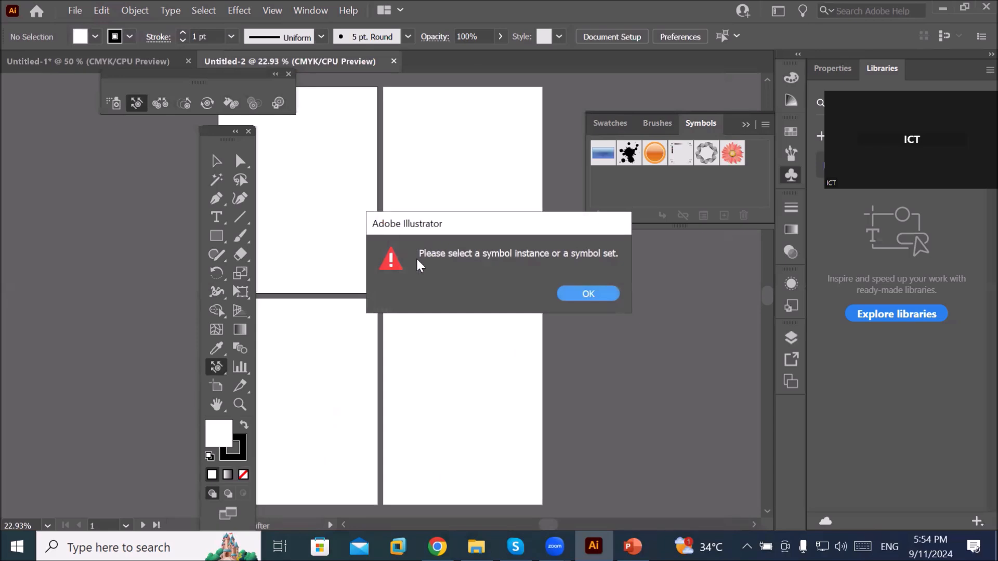
{"action": "left_click", "coordinate": [585, 295]}
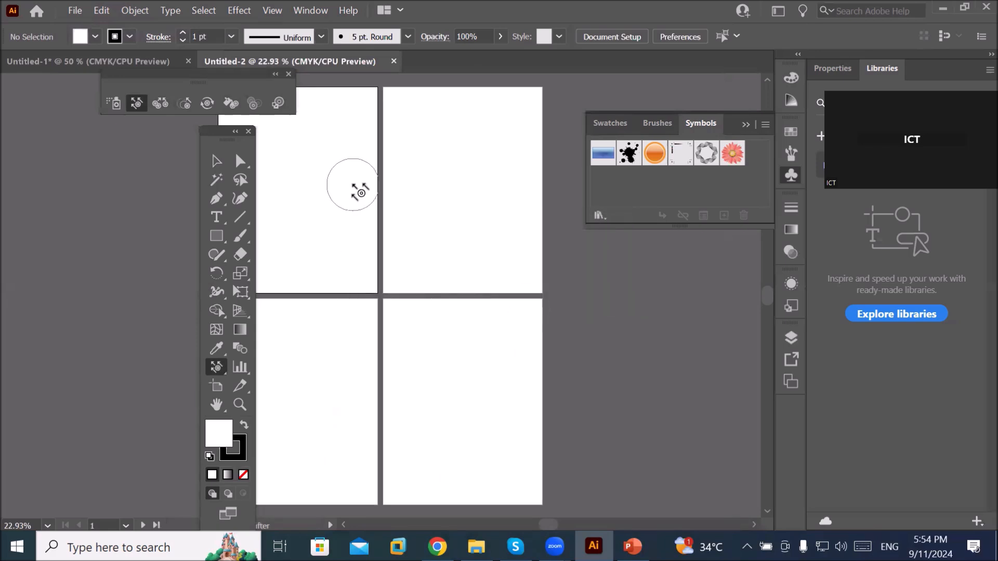
Step: Place the happy photo from the lab folder in the middle of the first artboard
{"action": "left_click", "coordinate": [217, 163]}
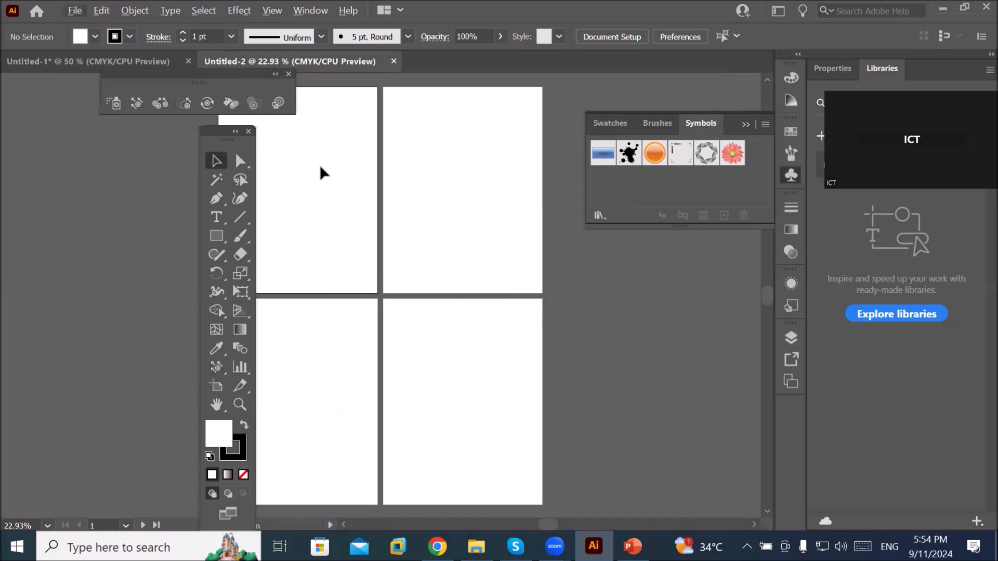
{"action": "key", "text": "ctrl+0"}
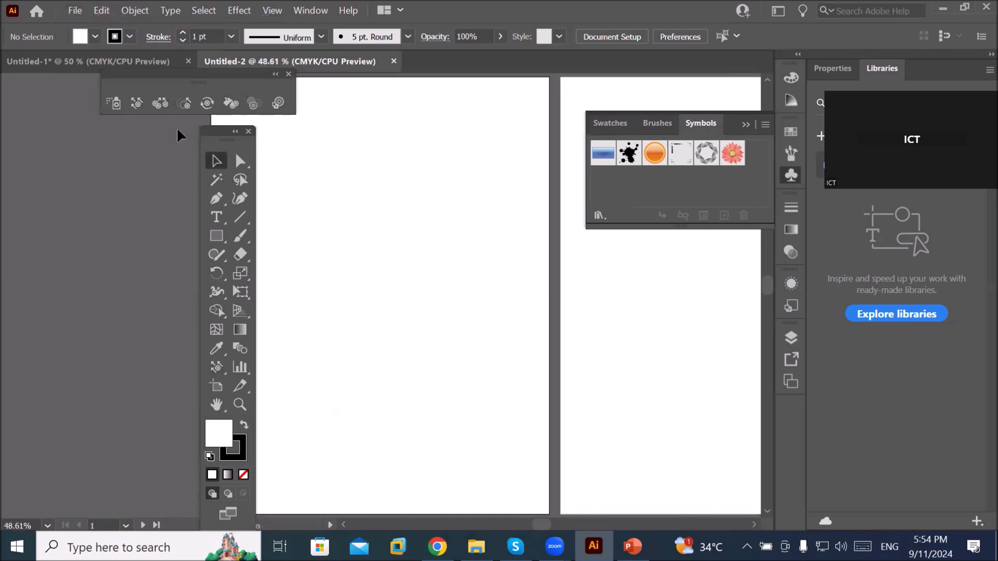
{"action": "left_click", "coordinate": [71, 11]}
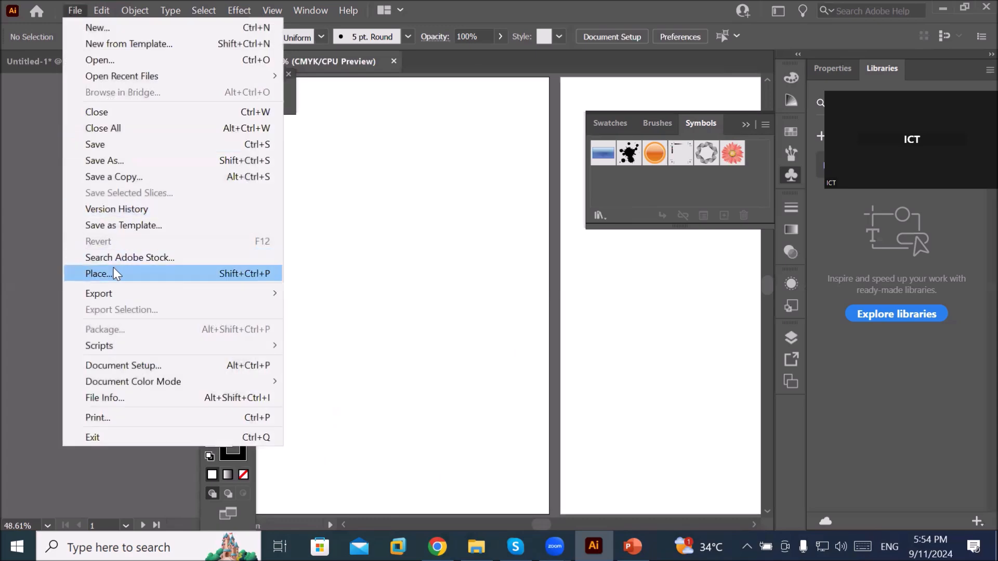
{"action": "left_click", "coordinate": [113, 273]}
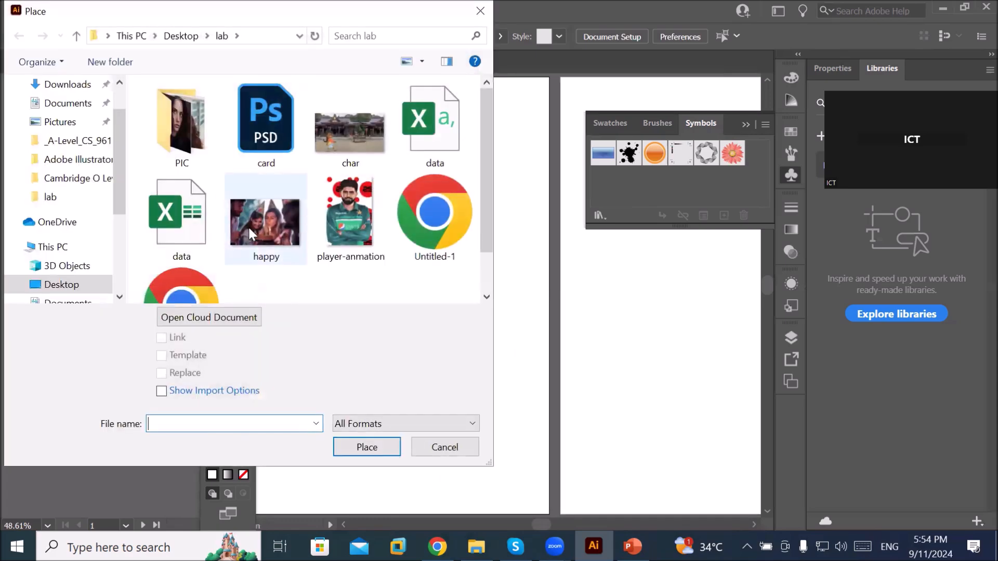
{"action": "double_click", "coordinate": [248, 226]}
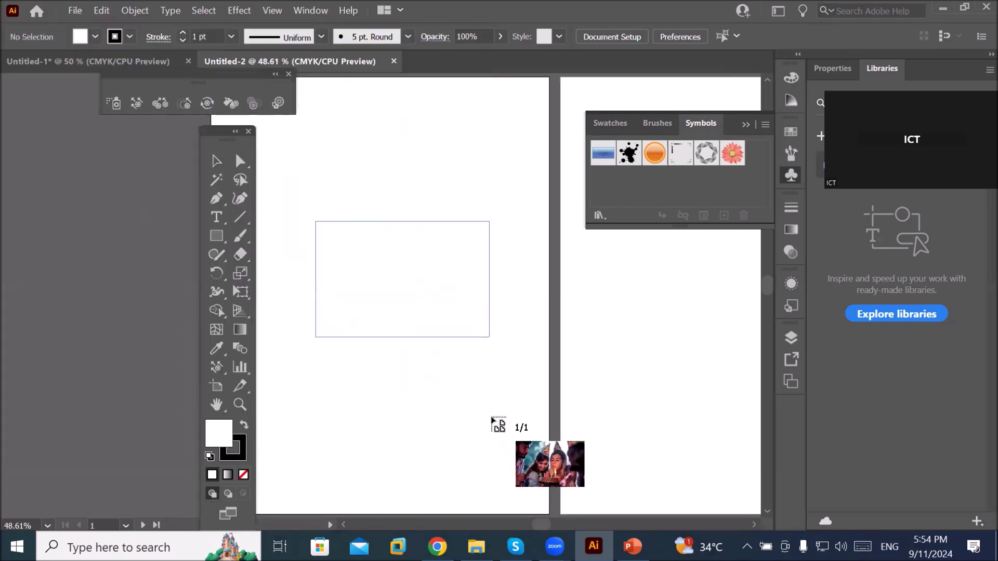
{"action": "left_click", "coordinate": [492, 419]}
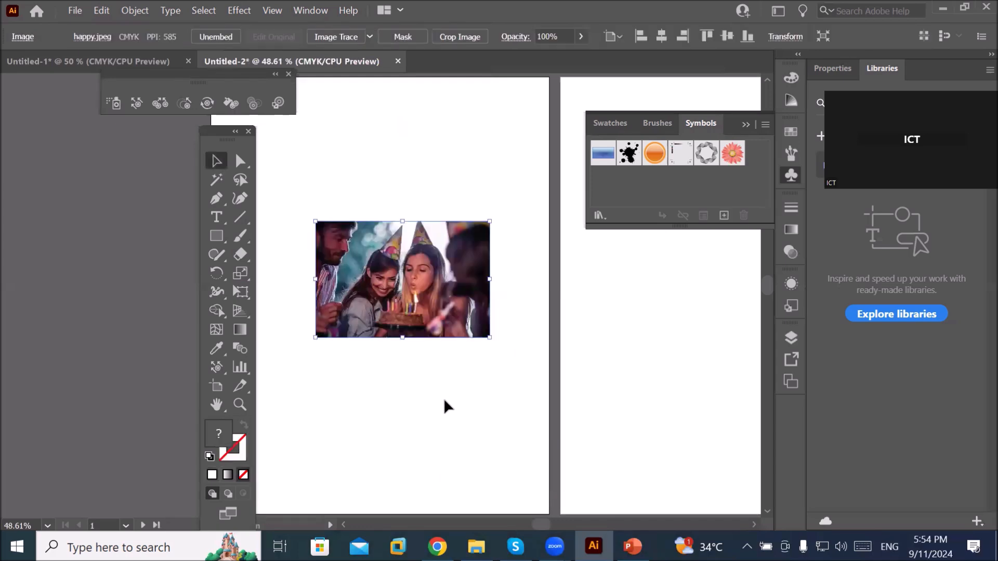
Step: Activate the Symbol Sprayer tool, then open the Celebration symbol library and enlarge it to show all its symbols
{"action": "left_click", "coordinate": [216, 367]}
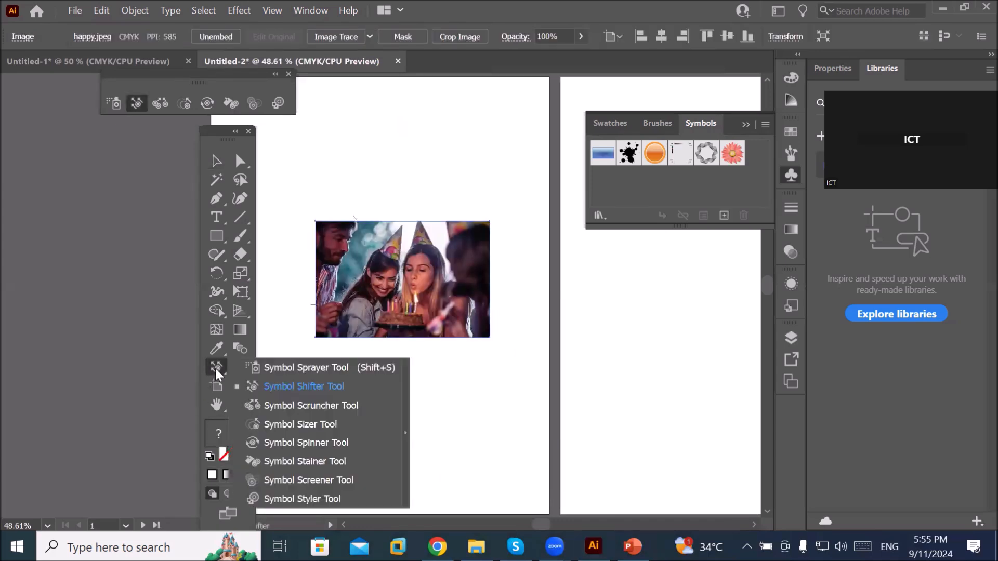
{"action": "left_click", "coordinate": [317, 368]}
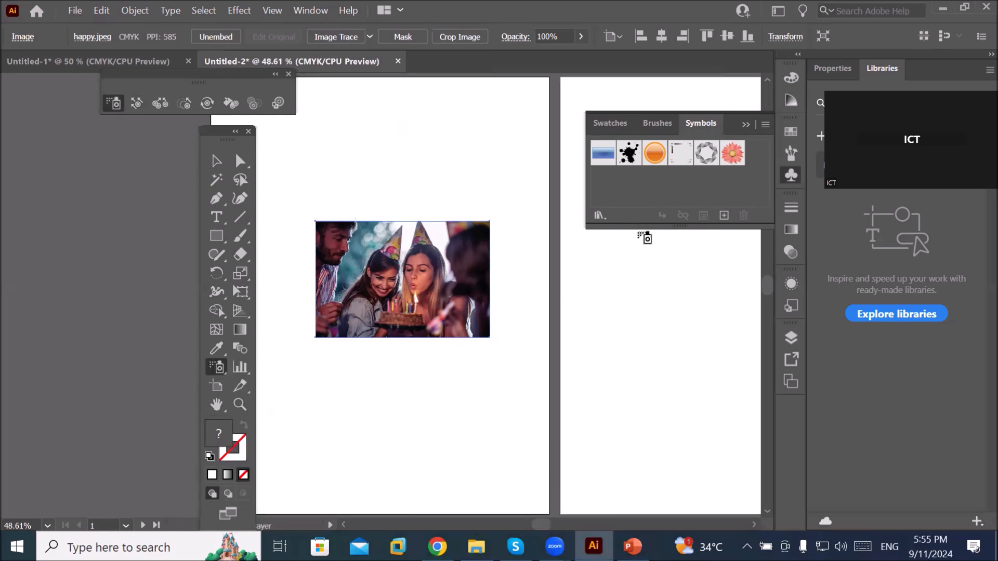
{"action": "left_click", "coordinate": [601, 215]}
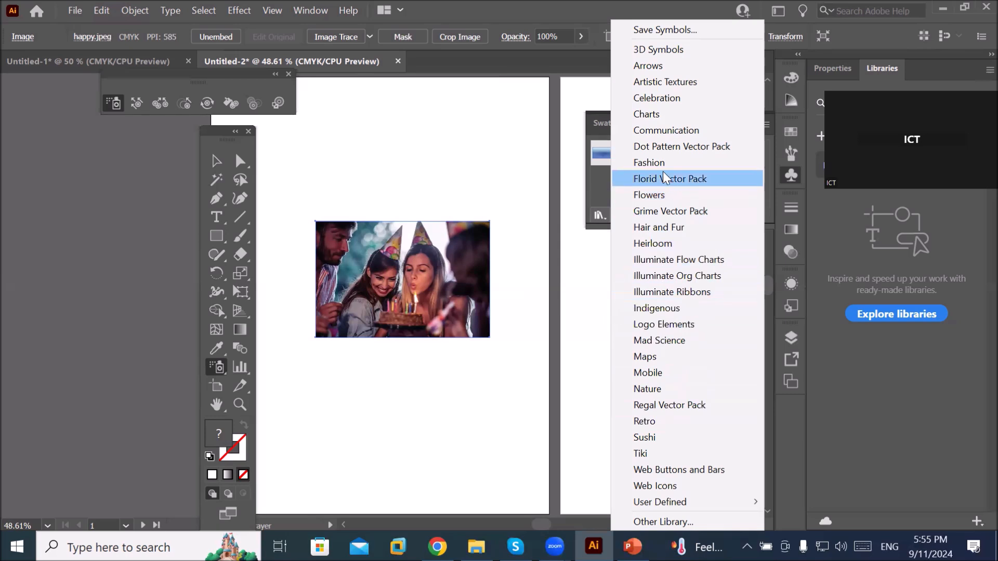
{"action": "left_click", "coordinate": [691, 99]}
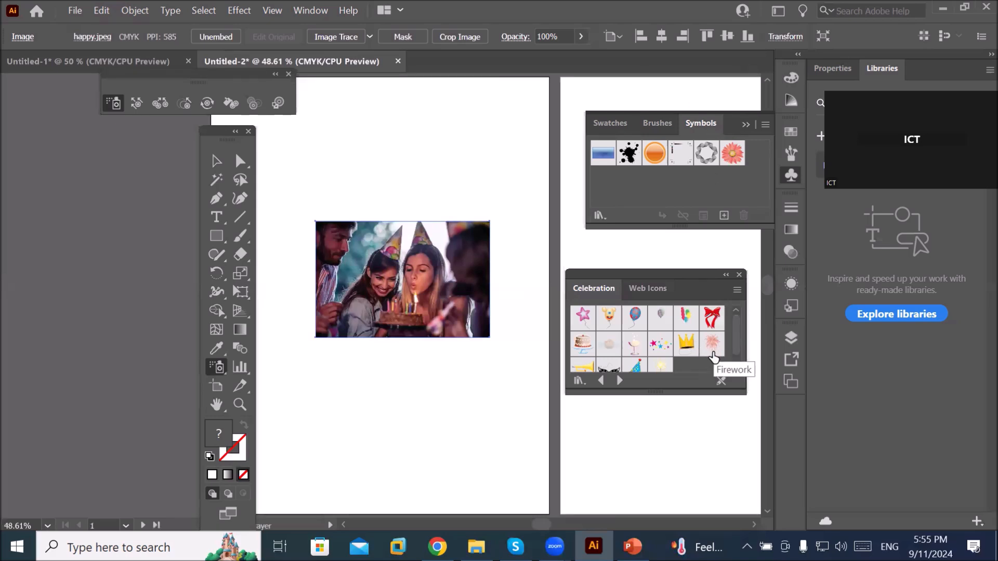
{"action": "left_click", "coordinate": [651, 421]}
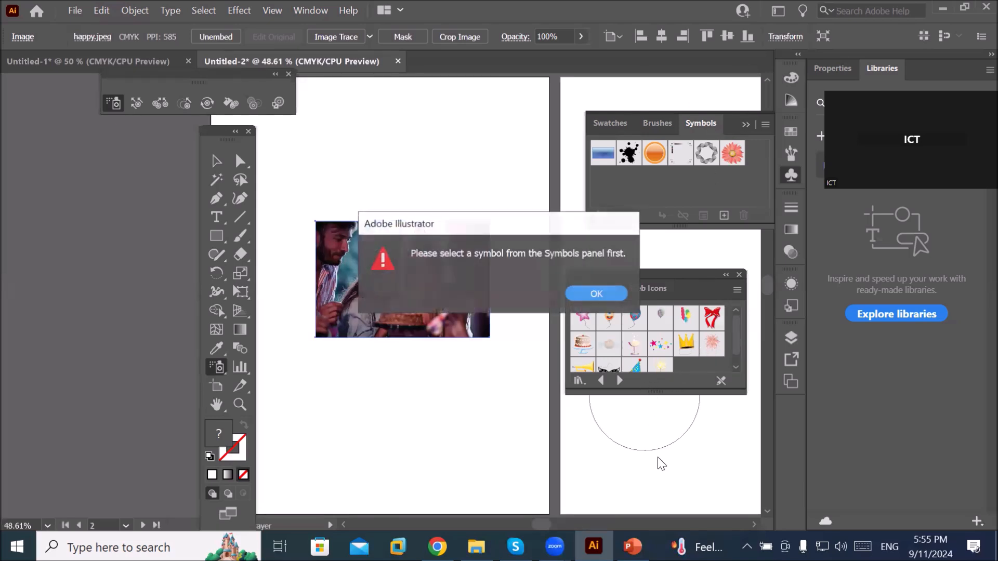
{"action": "key", "text": "Return"}
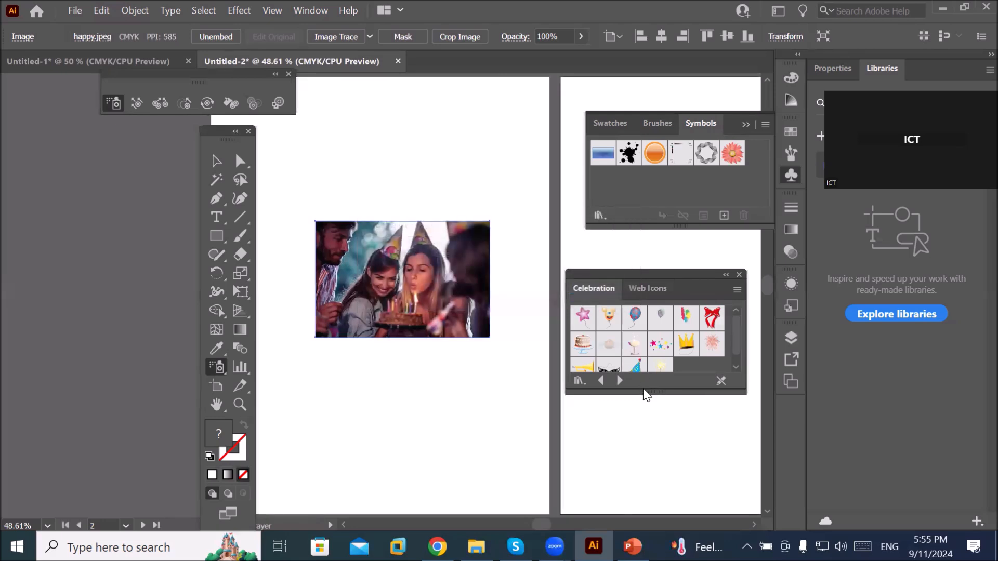
{"action": "left_click_drag", "start_coordinate": [645, 391], "coordinate": [656, 444]}
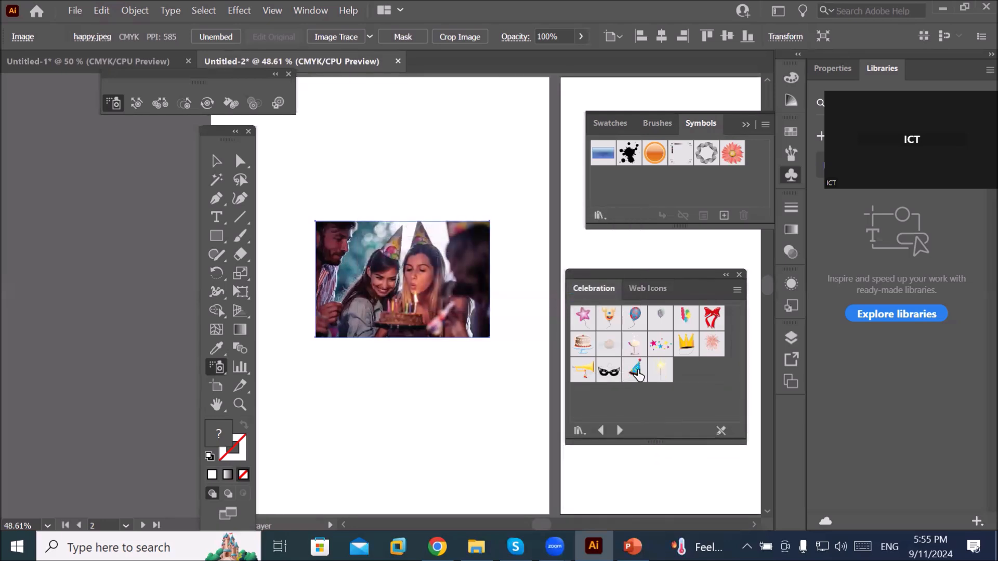
Step: Spray party hat symbols in a curved row above the photo and a diagonal row below it
{"action": "left_click", "coordinate": [637, 372]}
{"action": "mouse_move", "coordinate": [285, 144]}
{"action": "left_mouse_down"}
{"action": "mouse_move", "coordinate": [375, 164]}
{"action": "mouse_move", "coordinate": [499, 123]}
{"action": "left_mouse_up"}
{"action": "mouse_move", "coordinate": [517, 379]}
{"action": "left_mouse_down"}
{"action": "mouse_move", "coordinate": [382, 431]}
{"action": "mouse_move", "coordinate": [343, 473]}
{"action": "left_mouse_up"}
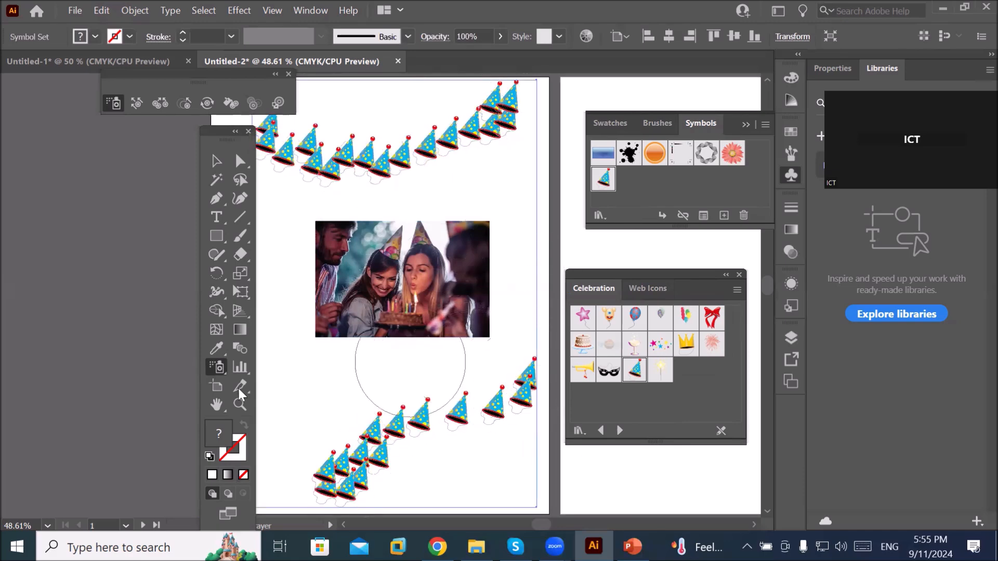
Step: Hide the Symbols panel and show it again
{"action": "left_click", "coordinate": [700, 124]}
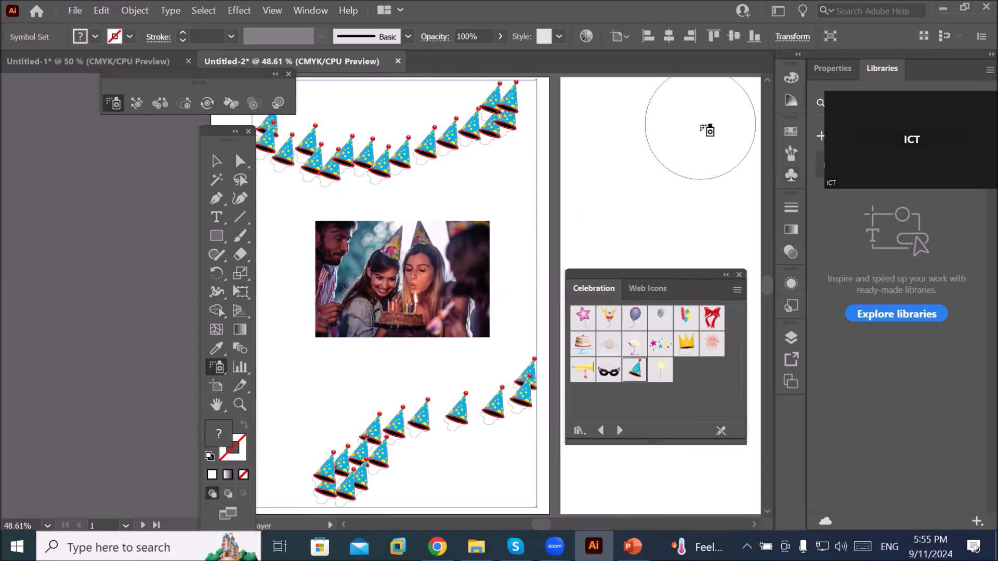
{"action": "left_click", "coordinate": [303, 16]}
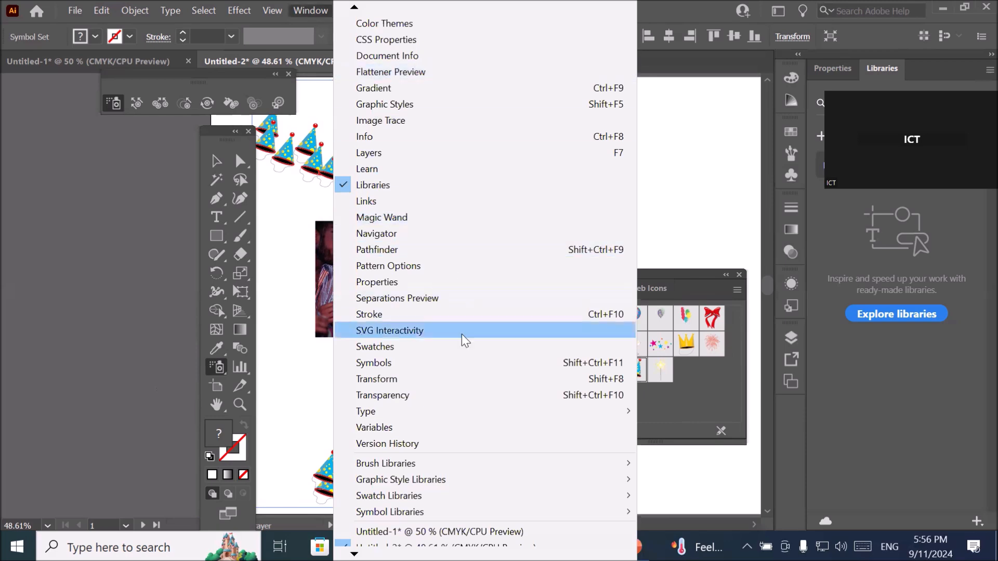
{"action": "mouse_move", "coordinate": [409, 520]}
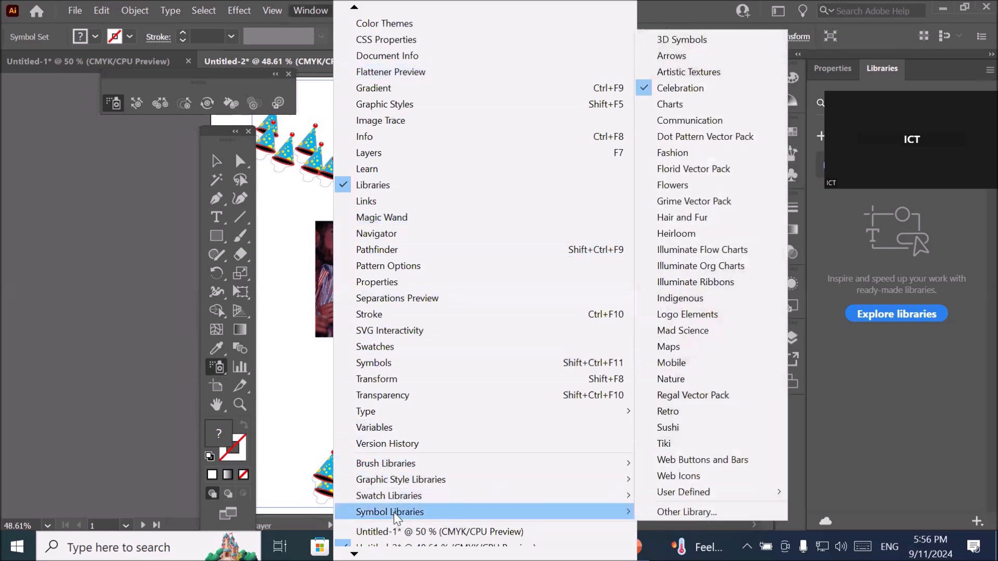
{"action": "mouse_move", "coordinate": [398, 503]}
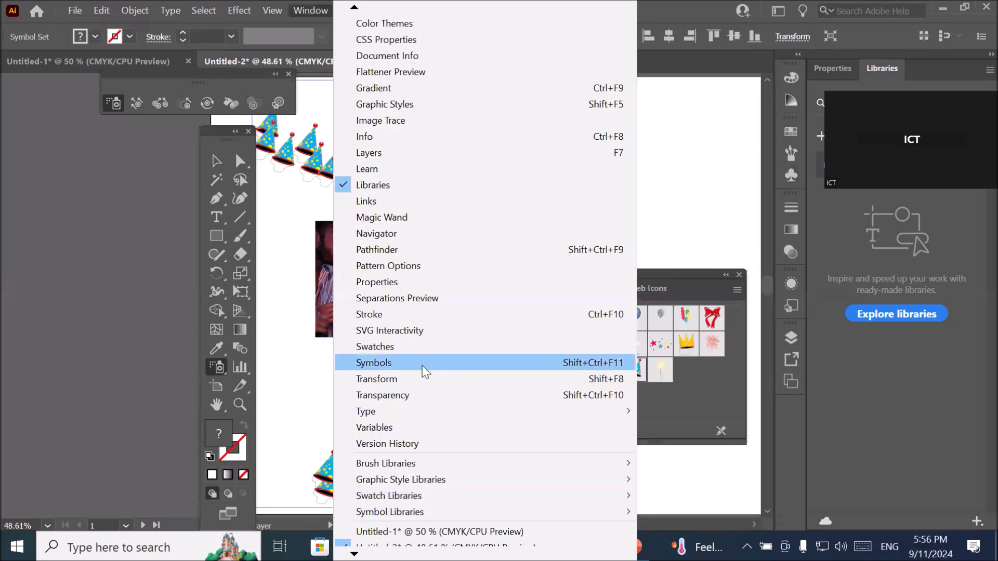
{"action": "left_click", "coordinate": [425, 364]}
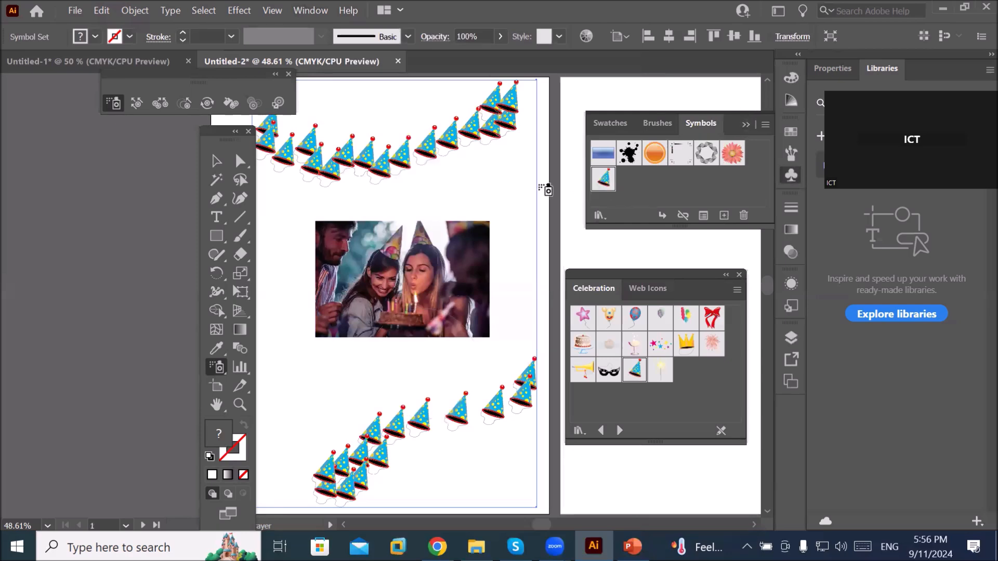
Step: Spray another party hat row across the photo's upper edge and use the Symbol Shifter to move hats off the photo and spread the lower row
{"action": "mouse_move", "coordinate": [522, 183]}
{"action": "left_mouse_down"}
{"action": "mouse_move", "coordinate": [458, 200]}
{"action": "mouse_move", "coordinate": [312, 190]}
{"action": "mouse_move", "coordinate": [441, 246]}
{"action": "left_mouse_up"}
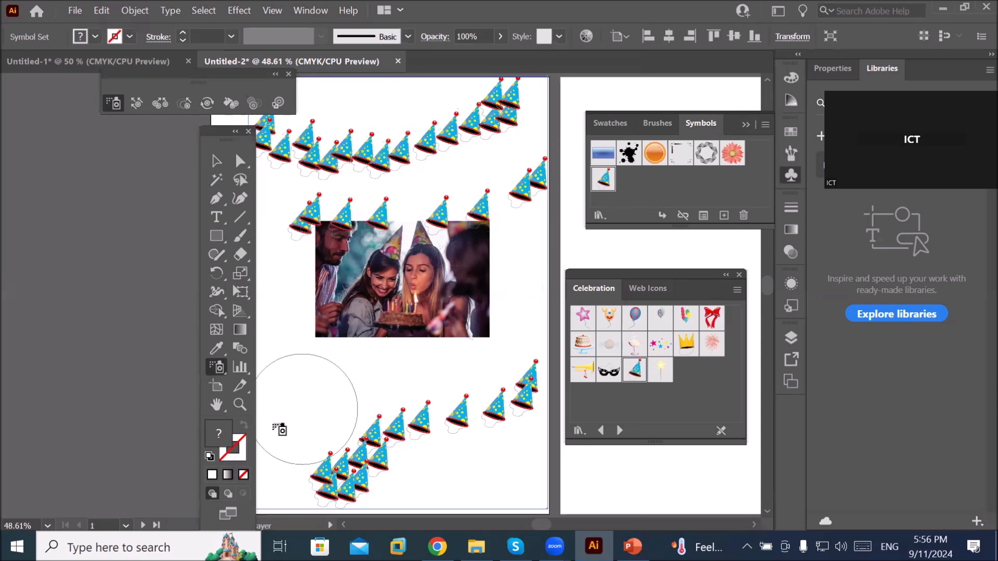
{"action": "left_click", "coordinate": [213, 367]}
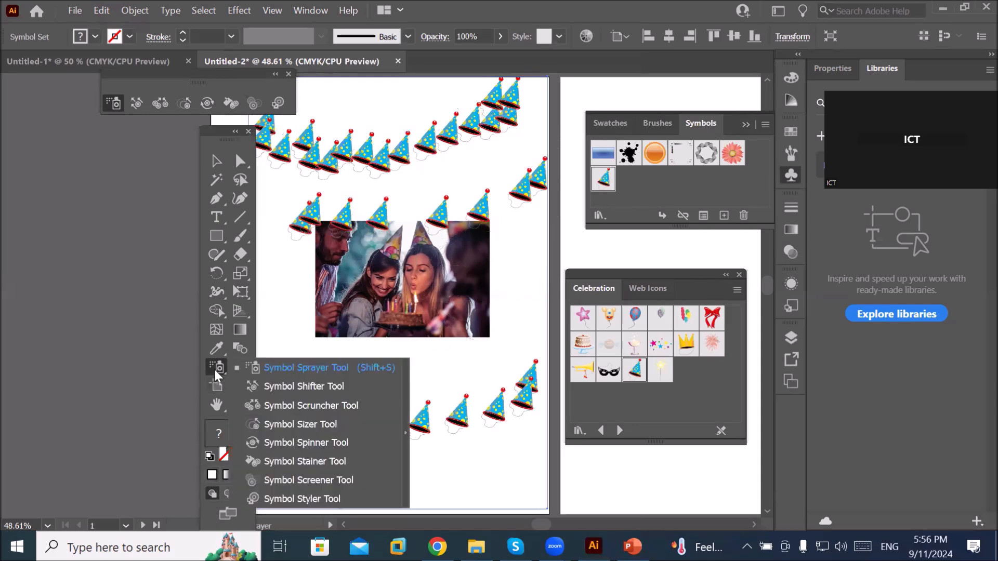
{"action": "left_click", "coordinate": [298, 385]}
{"action": "mouse_move", "coordinate": [530, 189]}
{"action": "left_mouse_down"}
{"action": "mouse_move", "coordinate": [490, 179]}
{"action": "mouse_move", "coordinate": [494, 223]}
{"action": "mouse_move", "coordinate": [423, 221]}
{"action": "mouse_move", "coordinate": [452, 163]}
{"action": "mouse_move", "coordinate": [446, 155]}
{"action": "left_mouse_up"}
{"action": "mouse_move", "coordinate": [402, 232]}
{"action": "left_mouse_down"}
{"action": "mouse_move", "coordinate": [411, 187]}
{"action": "mouse_move", "coordinate": [375, 172]}
{"action": "left_mouse_up"}
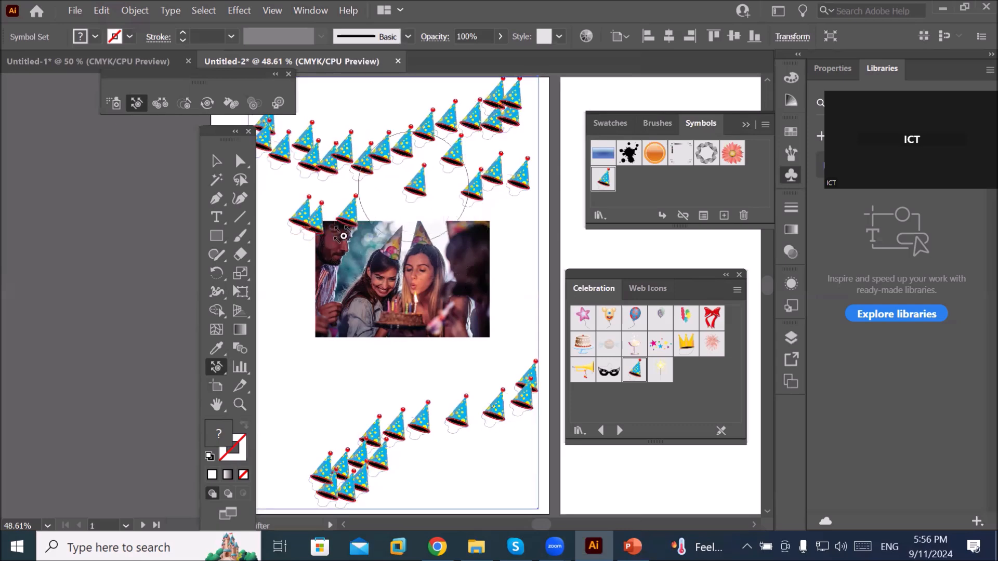
{"action": "mouse_move", "coordinate": [329, 220]}
{"action": "left_mouse_down"}
{"action": "mouse_move", "coordinate": [327, 188]}
{"action": "mouse_move", "coordinate": [312, 219]}
{"action": "mouse_move", "coordinate": [304, 208]}
{"action": "mouse_move", "coordinate": [312, 183]}
{"action": "left_mouse_up"}
{"action": "mouse_move", "coordinate": [516, 375]}
{"action": "left_mouse_down"}
{"action": "mouse_move", "coordinate": [518, 383]}
{"action": "mouse_move", "coordinate": [457, 371]}
{"action": "mouse_move", "coordinate": [404, 452]}
{"action": "mouse_move", "coordinate": [366, 405]}
{"action": "mouse_move", "coordinate": [401, 401]}
{"action": "mouse_move", "coordinate": [323, 457]}
{"action": "mouse_move", "coordinate": [296, 397]}
{"action": "mouse_move", "coordinate": [338, 458]}
{"action": "mouse_move", "coordinate": [272, 357]}
{"action": "mouse_move", "coordinate": [290, 312]}
{"action": "left_mouse_up"}
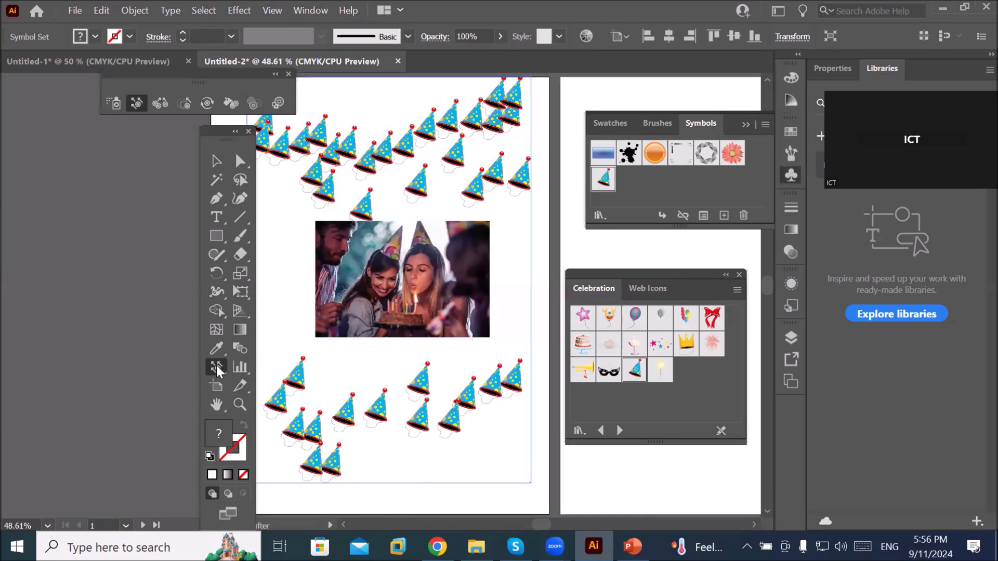
Step: Review the Symbol Shifter's diameter, intensity and density options and accept them as they are
{"action": "double_click", "coordinate": [217, 367]}
{"action": "left_click", "coordinate": [477, 148]}
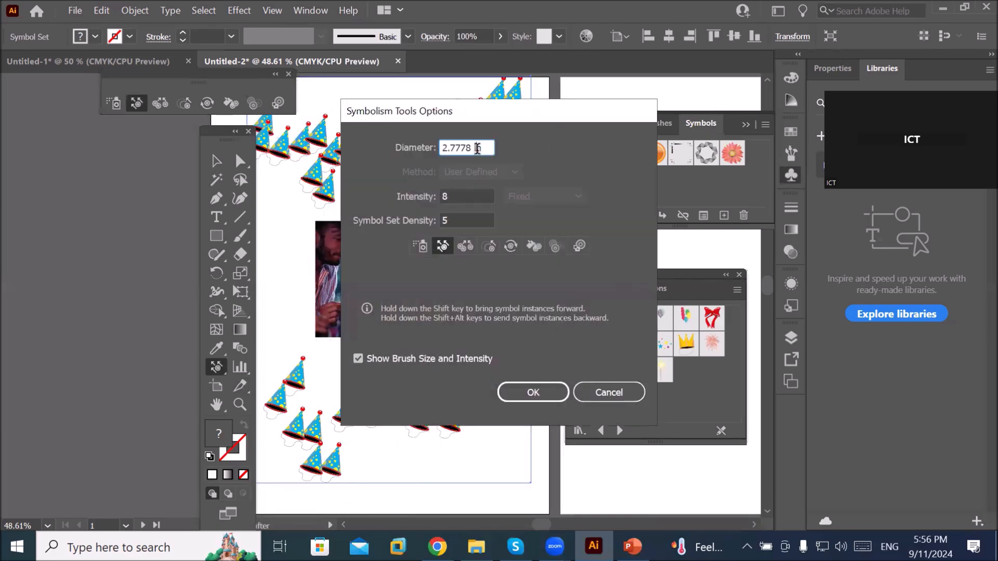
{"action": "left_click_drag", "start_coordinate": [472, 144], "coordinate": [431, 147]}
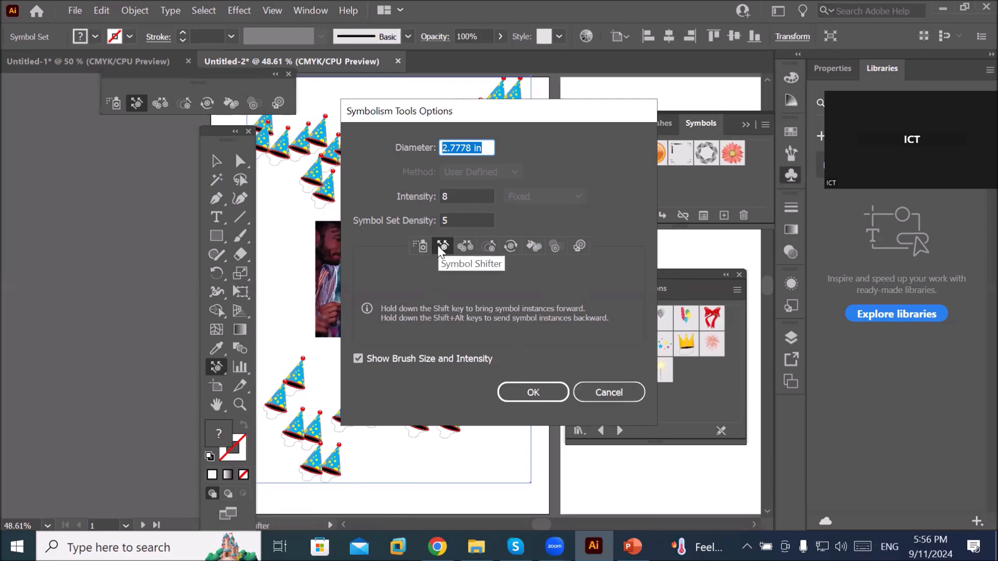
{"action": "left_click", "coordinate": [526, 392]}
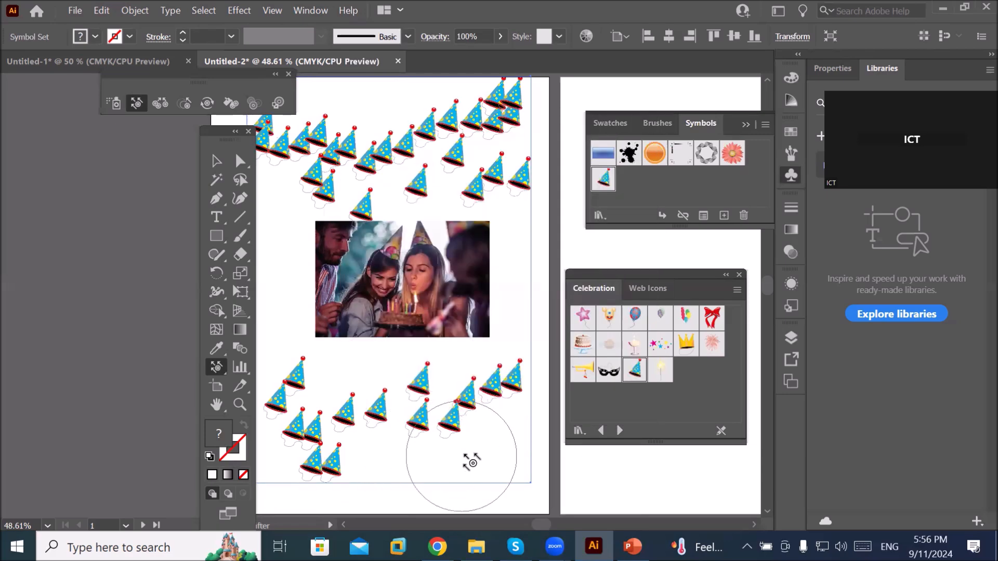
Step: Shift the party hats below the photo into a compact cluster under its left half
{"action": "scroll", "coordinate": [472, 462], "scroll_direction": "up", "scroll_amount": 3}
{"action": "mouse_move", "coordinate": [467, 461]}
{"action": "left_mouse_down"}
{"action": "mouse_move", "coordinate": [420, 346]}
{"action": "mouse_move", "coordinate": [334, 374]}
{"action": "mouse_move", "coordinate": [328, 351]}
{"action": "mouse_move", "coordinate": [401, 329]}
{"action": "mouse_move", "coordinate": [271, 383]}
{"action": "mouse_move", "coordinate": [123, 400]}
{"action": "mouse_move", "coordinate": [172, 338]}
{"action": "mouse_move", "coordinate": [145, 339]}
{"action": "mouse_move", "coordinate": [191, 306]}
{"action": "mouse_move", "coordinate": [364, 320]}
{"action": "mouse_move", "coordinate": [457, 290]}
{"action": "mouse_move", "coordinate": [359, 297]}
{"action": "mouse_move", "coordinate": [475, 293]}
{"action": "mouse_move", "coordinate": [404, 285]}
{"action": "mouse_move", "coordinate": [423, 303]}
{"action": "mouse_move", "coordinate": [494, 263]}
{"action": "mouse_move", "coordinate": [385, 301]}
{"action": "mouse_move", "coordinate": [517, 285]}
{"action": "mouse_move", "coordinate": [520, 249]}
{"action": "mouse_move", "coordinate": [494, 289]}
{"action": "mouse_move", "coordinate": [378, 294]}
{"action": "mouse_move", "coordinate": [416, 318]}
{"action": "mouse_move", "coordinate": [397, 290]}
{"action": "mouse_move", "coordinate": [330, 328]}
{"action": "mouse_move", "coordinate": [378, 317]}
{"action": "mouse_move", "coordinate": [312, 334]}
{"action": "mouse_move", "coordinate": [116, 338]}
{"action": "mouse_move", "coordinate": [131, 364]}
{"action": "mouse_move", "coordinate": [122, 345]}
{"action": "mouse_move", "coordinate": [301, 412]}
{"action": "mouse_move", "coordinate": [333, 332]}
{"action": "mouse_move", "coordinate": [323, 435]}
{"action": "mouse_move", "coordinate": [167, 446]}
{"action": "mouse_move", "coordinate": [195, 391]}
{"action": "mouse_move", "coordinate": [343, 281]}
{"action": "mouse_move", "coordinate": [306, 356]}
{"action": "mouse_move", "coordinate": [297, 345]}
{"action": "left_mouse_up"}
{"action": "scroll", "coordinate": [324, 324], "scroll_direction": "down", "scroll_amount": 2}
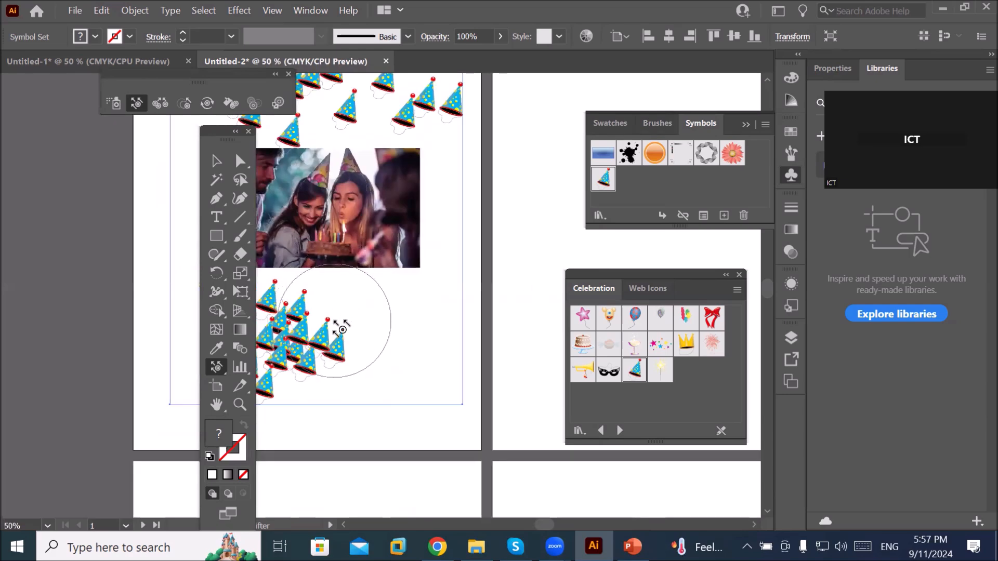
Step: Shift the party hats above the photo toward the first artboard's upper-right corner
{"action": "scroll", "coordinate": [433, 88], "scroll_direction": "up", "scroll_amount": 2}
{"action": "scroll", "coordinate": [433, 87], "scroll_direction": "down", "scroll_amount": 1}
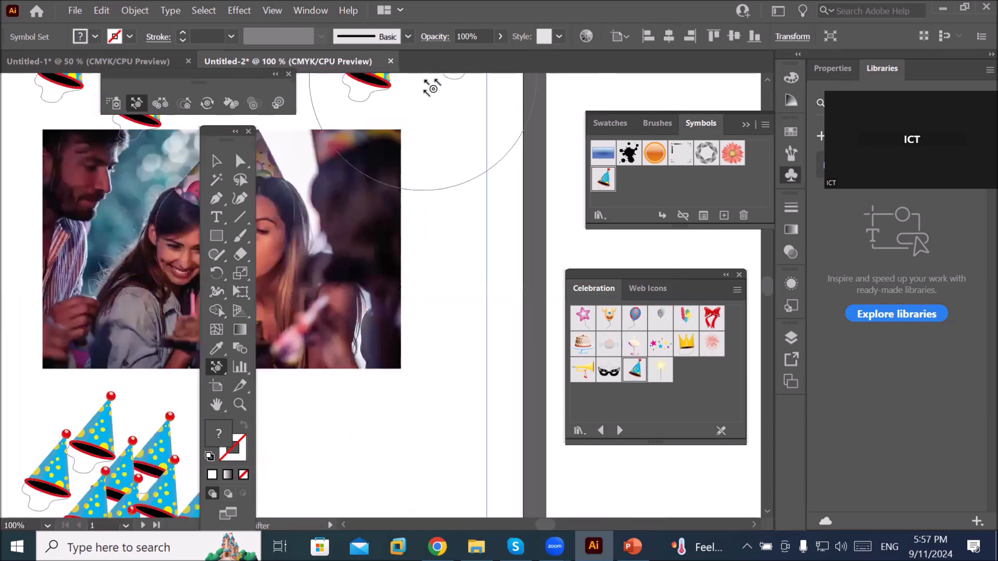
{"action": "scroll", "coordinate": [521, 294], "scroll_direction": "up", "scroll_amount": 5}
{"action": "scroll", "coordinate": [550, 325], "scroll_direction": "left", "scroll_amount": 3}
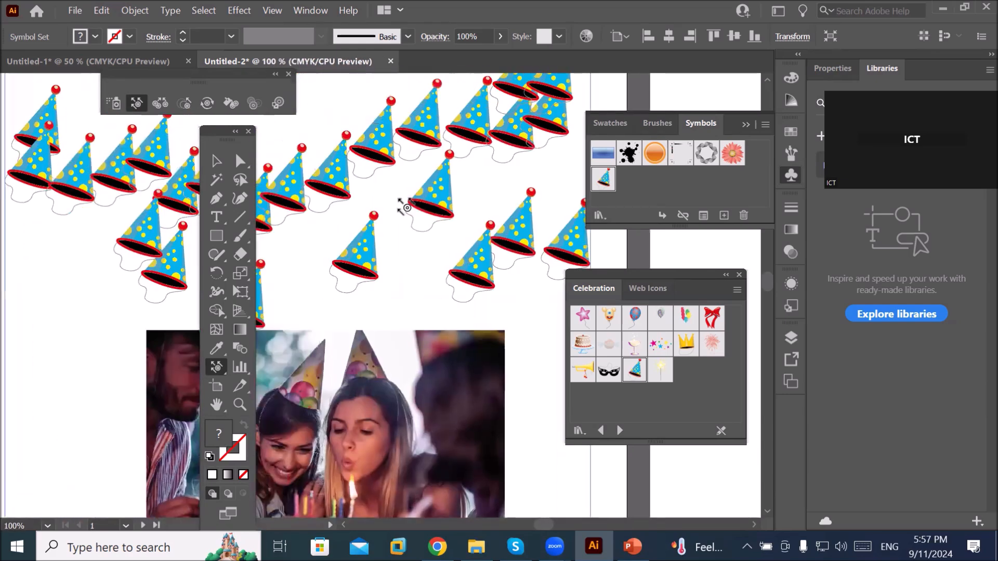
{"action": "scroll", "coordinate": [405, 208], "scroll_direction": "down", "scroll_amount": 2}
{"action": "mouse_move", "coordinate": [404, 206]}
{"action": "left_mouse_down"}
{"action": "mouse_move", "coordinate": [473, 231]}
{"action": "mouse_move", "coordinate": [420, 196]}
{"action": "mouse_move", "coordinate": [345, 250]}
{"action": "mouse_move", "coordinate": [392, 198]}
{"action": "mouse_move", "coordinate": [312, 237]}
{"action": "mouse_move", "coordinate": [386, 224]}
{"action": "mouse_move", "coordinate": [405, 209]}
{"action": "mouse_move", "coordinate": [278, 216]}
{"action": "mouse_move", "coordinate": [403, 208]}
{"action": "mouse_move", "coordinate": [321, 229]}
{"action": "mouse_move", "coordinate": [277, 211]}
{"action": "mouse_move", "coordinate": [282, 197]}
{"action": "mouse_move", "coordinate": [408, 182]}
{"action": "mouse_move", "coordinate": [378, 193]}
{"action": "mouse_move", "coordinate": [310, 185]}
{"action": "left_mouse_up"}
{"action": "left_click_drag", "start_coordinate": [413, 181], "coordinate": [421, 179]}
{"action": "left_click_drag", "start_coordinate": [267, 192], "coordinate": [436, 174]}
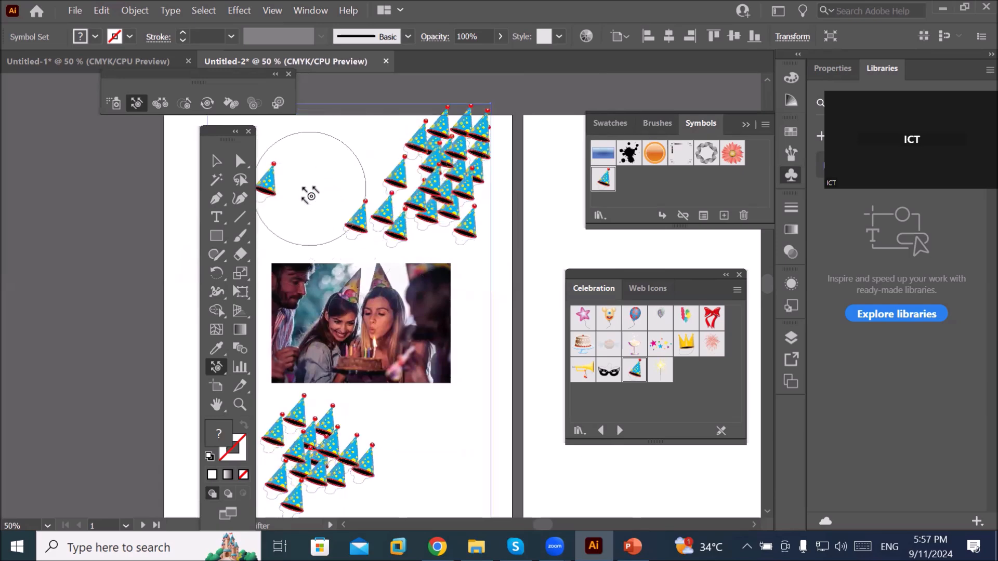
{"action": "left_click_drag", "start_coordinate": [264, 187], "coordinate": [439, 172]}
{"action": "mouse_move", "coordinate": [292, 172]}
{"action": "left_mouse_down"}
{"action": "mouse_move", "coordinate": [433, 166]}
{"action": "mouse_move", "coordinate": [442, 176]}
{"action": "left_mouse_up"}
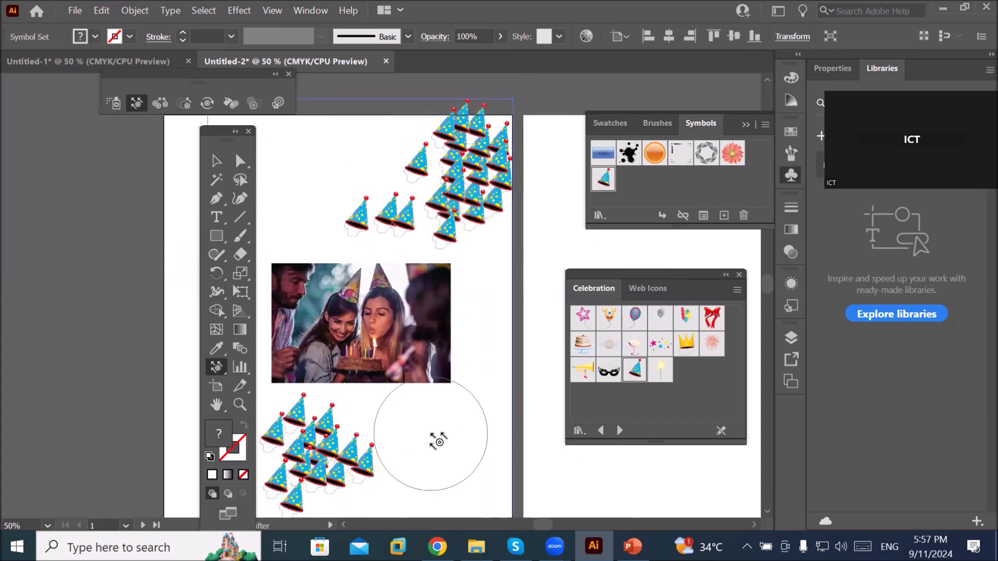
Step: Pull the upper-right party hats closer together with the Symbol Scruncher tool
{"action": "left_click", "coordinate": [213, 372]}
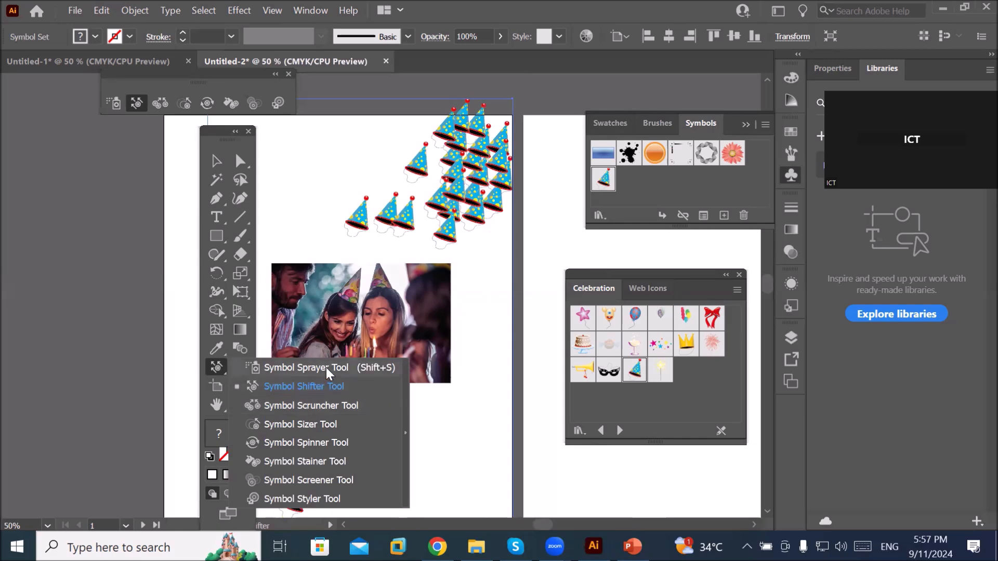
{"action": "left_click", "coordinate": [311, 405]}
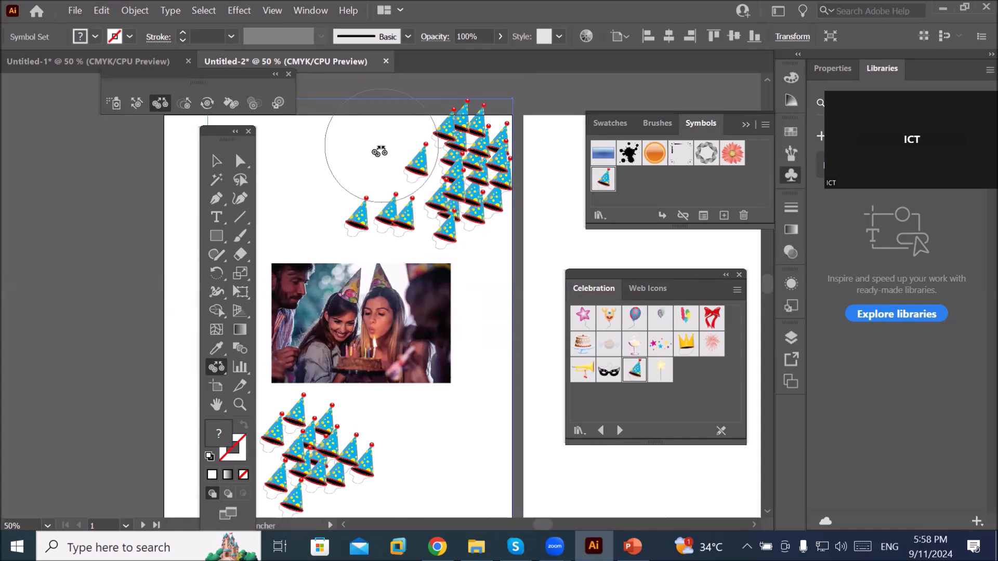
{"action": "mouse_move", "coordinate": [398, 174]}
{"action": "left_mouse_down"}
{"action": "mouse_move", "coordinate": [427, 187]}
{"action": "mouse_move", "coordinate": [401, 236]}
{"action": "mouse_move", "coordinate": [432, 190]}
{"action": "mouse_move", "coordinate": [423, 210]}
{"action": "mouse_move", "coordinate": [432, 178]}
{"action": "mouse_move", "coordinate": [405, 175]}
{"action": "mouse_move", "coordinate": [416, 167]}
{"action": "mouse_move", "coordinate": [393, 210]}
{"action": "mouse_move", "coordinate": [442, 176]}
{"action": "left_mouse_up"}
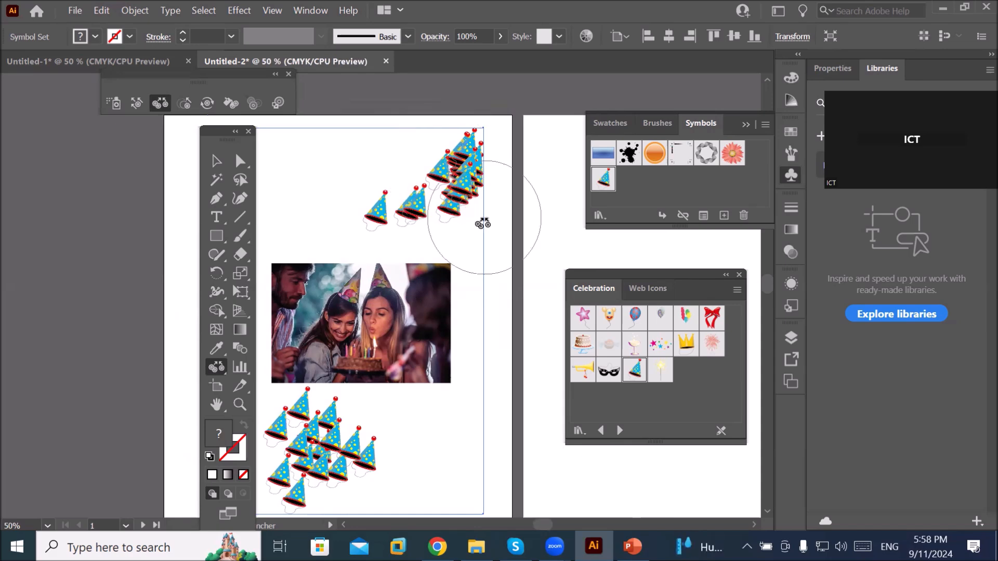
Step: Spread the bunched upper-right party hats back across the area above the photo with the Symbol Shifter tool
{"action": "left_click", "coordinate": [217, 368]}
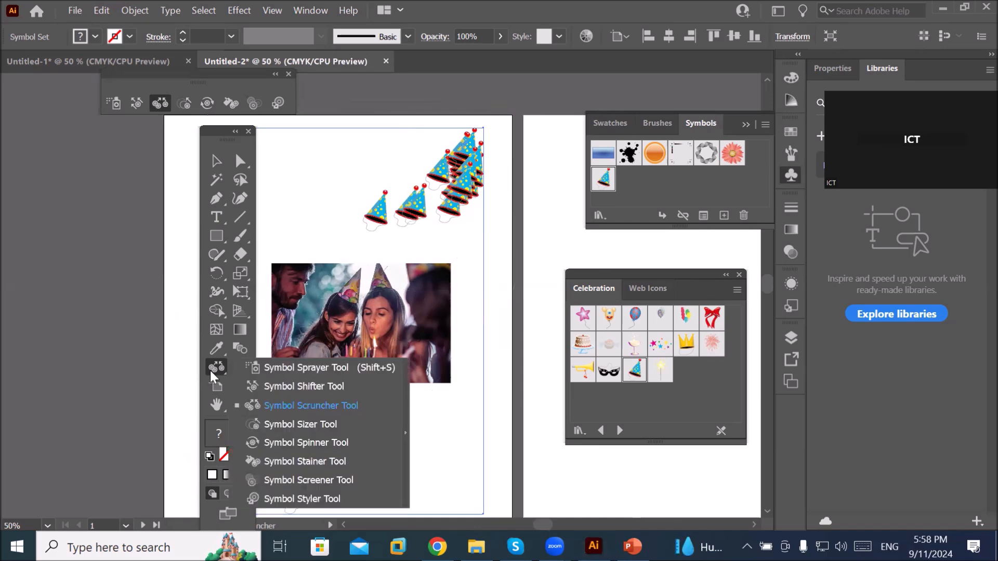
{"action": "left_click", "coordinate": [300, 387]}
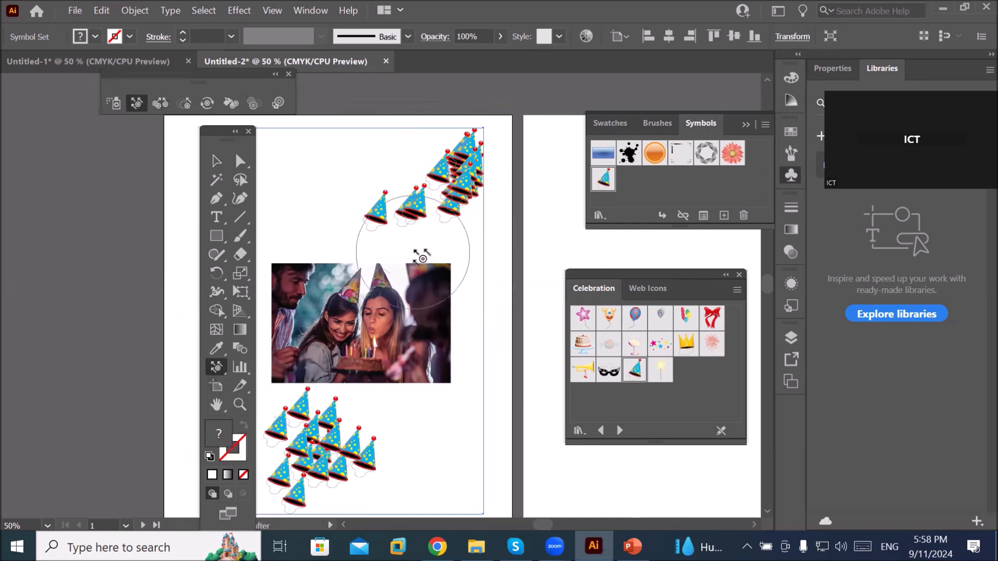
{"action": "mouse_move", "coordinate": [448, 169]}
{"action": "left_mouse_down"}
{"action": "mouse_move", "coordinate": [351, 170]}
{"action": "mouse_move", "coordinate": [446, 178]}
{"action": "mouse_move", "coordinate": [223, 166]}
{"action": "mouse_move", "coordinate": [417, 170]}
{"action": "mouse_move", "coordinate": [463, 237]}
{"action": "mouse_move", "coordinate": [364, 171]}
{"action": "mouse_move", "coordinate": [317, 249]}
{"action": "mouse_move", "coordinate": [305, 154]}
{"action": "mouse_move", "coordinate": [400, 156]}
{"action": "mouse_move", "coordinate": [435, 211]}
{"action": "mouse_move", "coordinate": [374, 242]}
{"action": "left_mouse_up"}
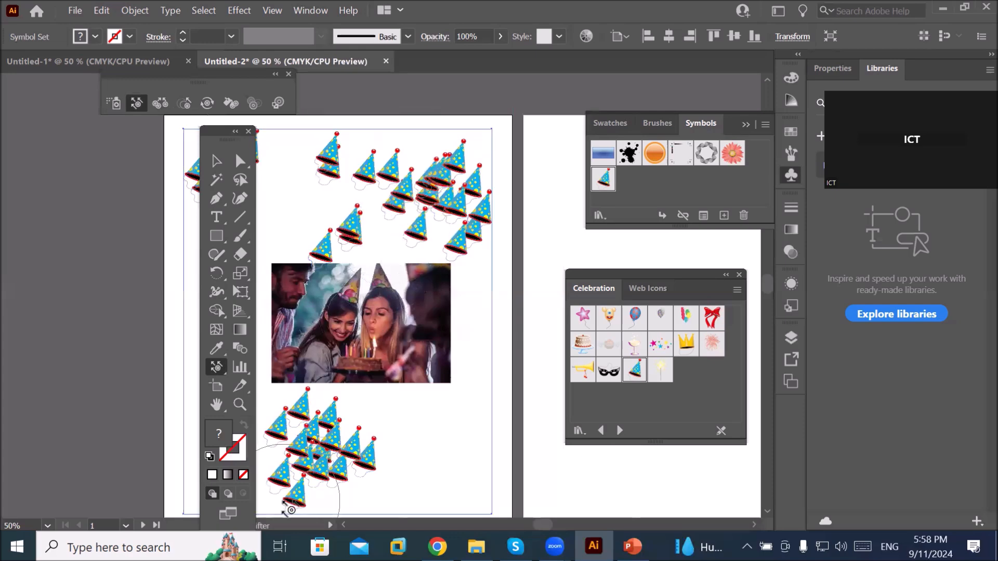
Step: Scrunch the party hats in the artboard's upper-right area with the Symbol Scruncher tool
{"action": "left_click", "coordinate": [217, 367]}
{"action": "left_click", "coordinate": [280, 410]}
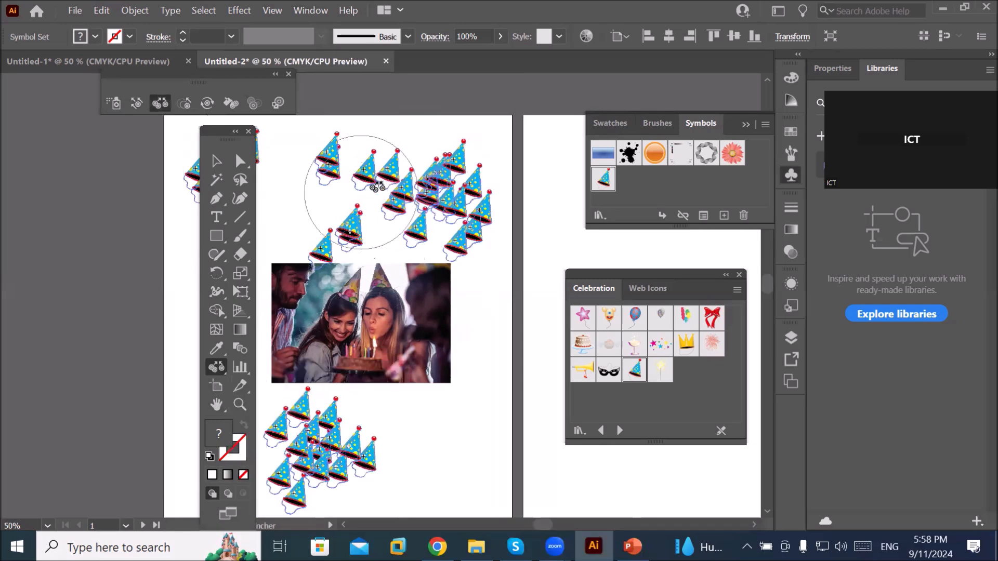
{"action": "mouse_move", "coordinate": [442, 148]}
{"action": "left_mouse_down"}
{"action": "mouse_move", "coordinate": [460, 142]}
{"action": "mouse_move", "coordinate": [459, 174]}
{"action": "left_mouse_up"}
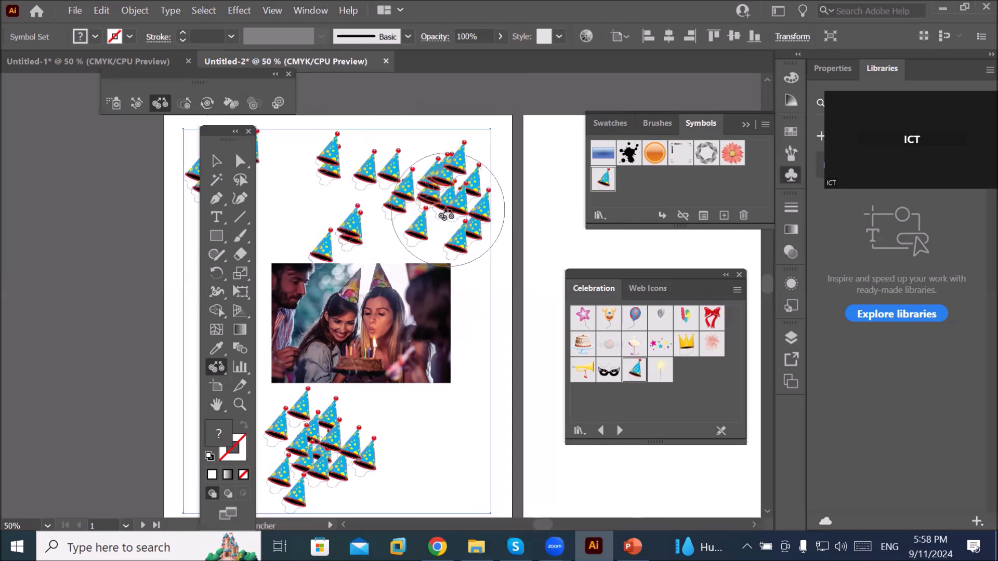
{"action": "left_click_drag", "start_coordinate": [478, 156], "coordinate": [456, 182]}
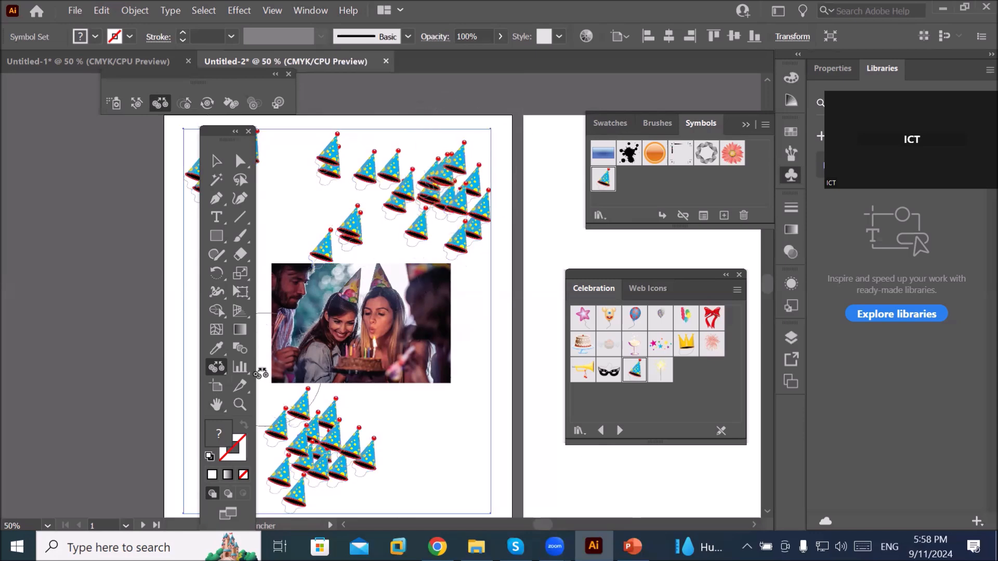
Step: Enlarge several party hats above and below the photo with the Symbol Sizer tool
{"action": "left_click", "coordinate": [219, 371]}
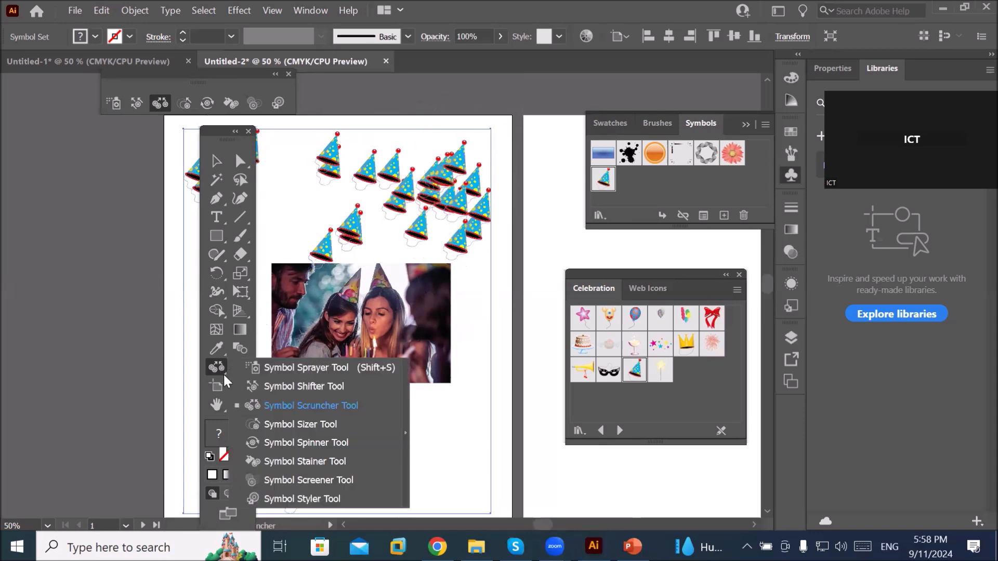
{"action": "left_click", "coordinate": [330, 429]}
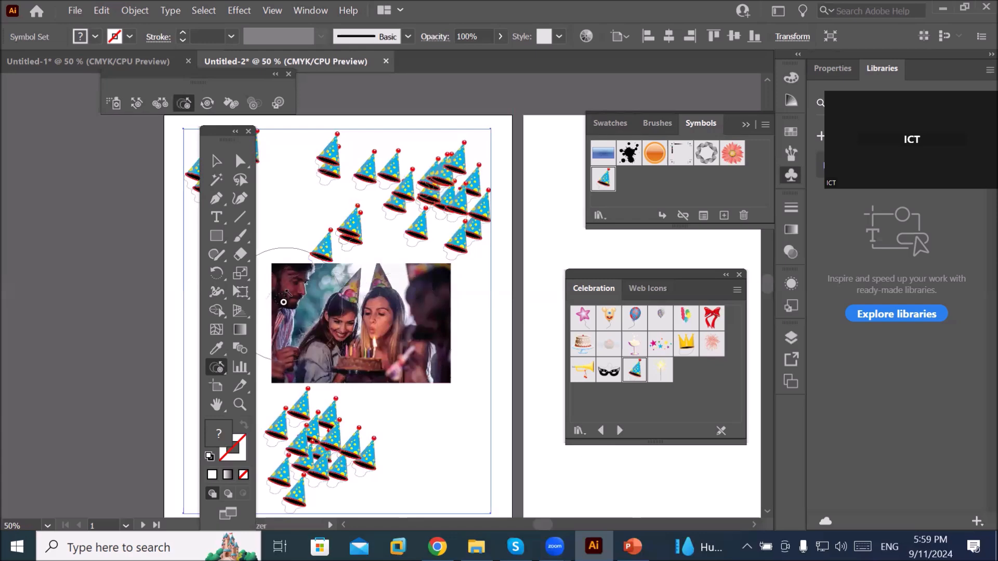
{"action": "left_click", "coordinate": [208, 371]}
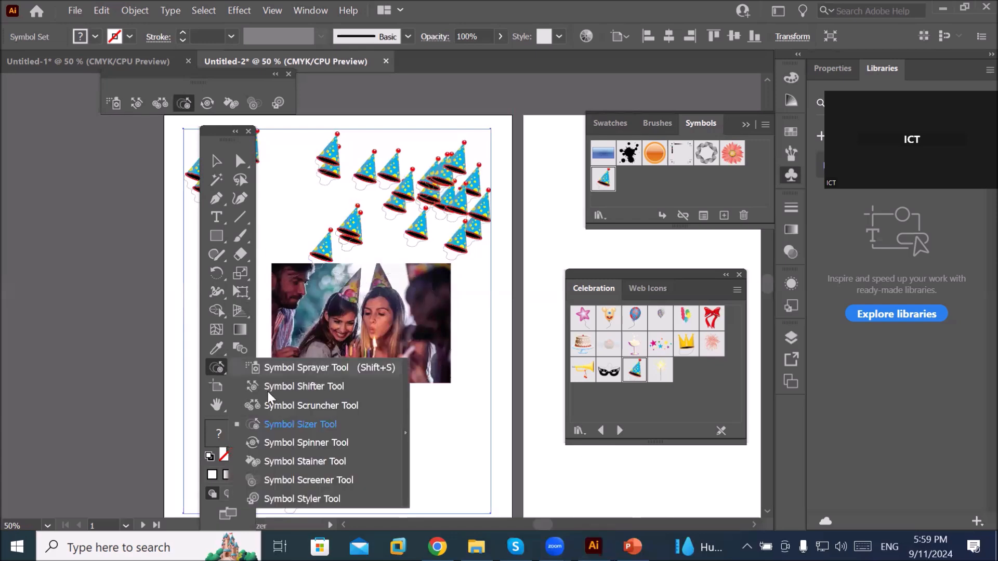
{"action": "left_click", "coordinate": [327, 425]}
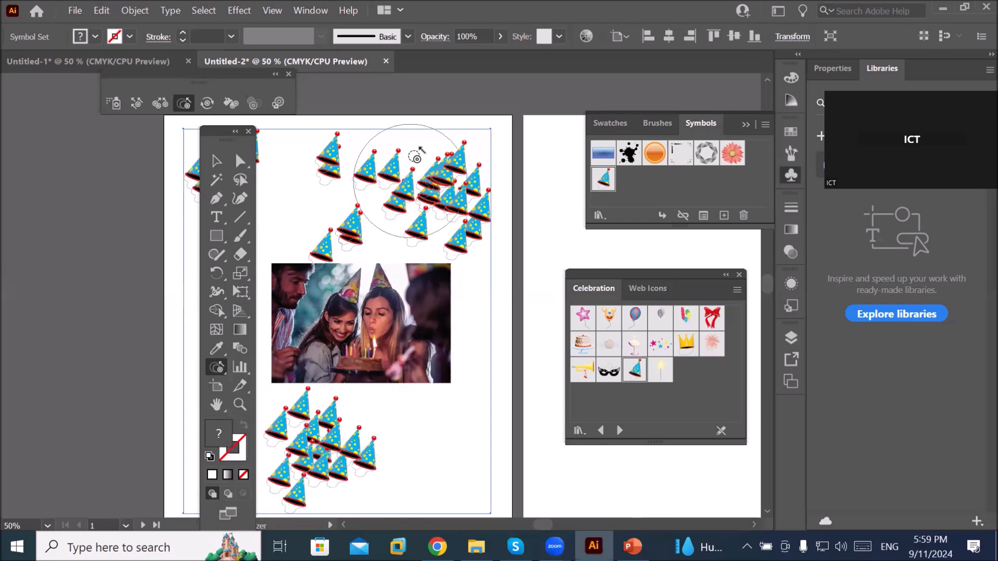
{"action": "left_click_drag", "start_coordinate": [372, 171], "coordinate": [373, 170]}
{"action": "mouse_move", "coordinate": [293, 416]}
{"action": "left_mouse_down"}
{"action": "mouse_move", "coordinate": [375, 431]}
{"action": "mouse_move", "coordinate": [382, 442]}
{"action": "left_mouse_up"}
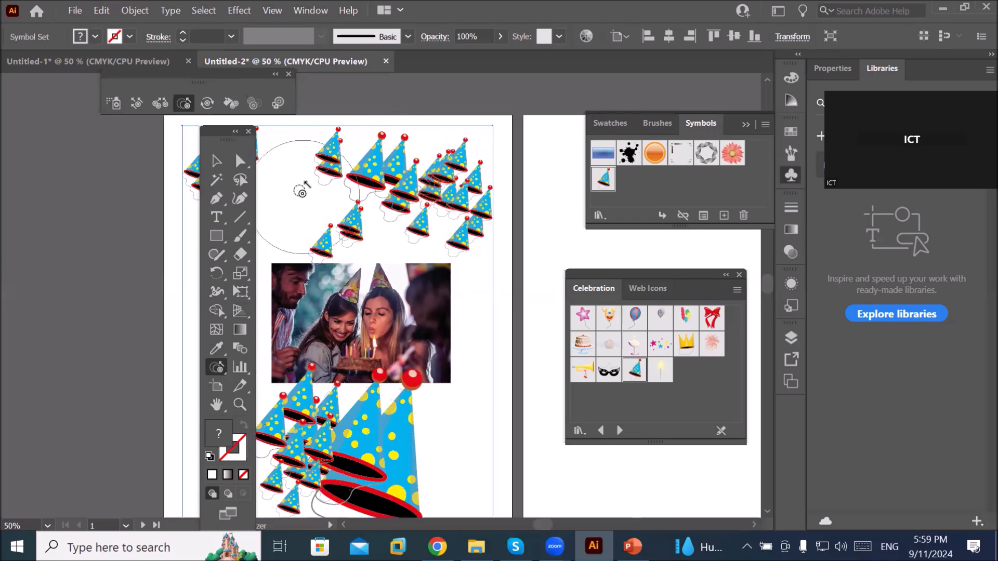
{"action": "mouse_move", "coordinate": [326, 244]}
{"action": "left_mouse_down"}
{"action": "mouse_move", "coordinate": [320, 192]}
{"action": "mouse_move", "coordinate": [339, 132]}
{"action": "left_mouse_up"}
{"action": "left_click_drag", "start_coordinate": [417, 457], "coordinate": [352, 452]}
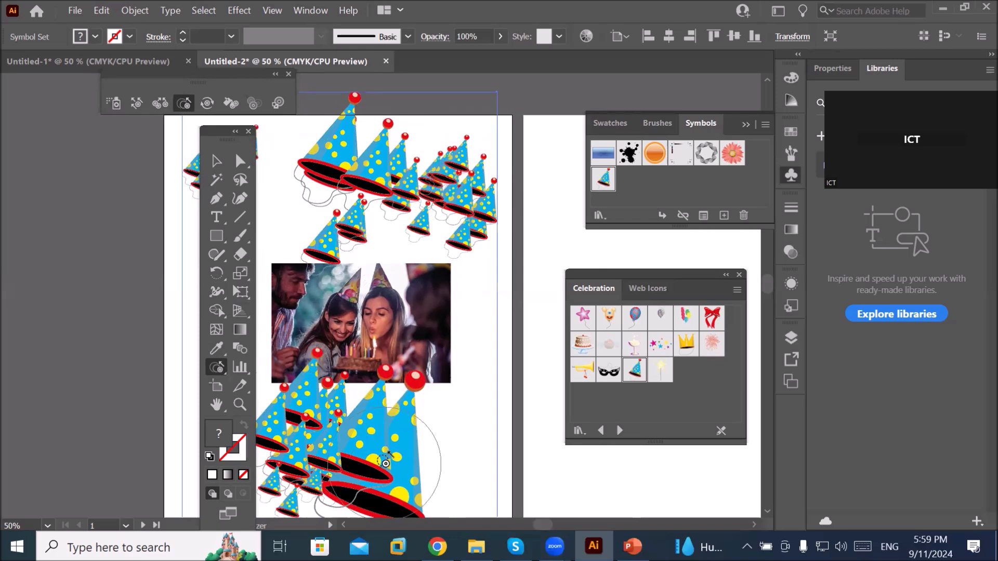
Step: Move the tools palette off the artboard and enlarge the two party hats in the artboard's upper-left corner
{"action": "left_click_drag", "start_coordinate": [220, 136], "coordinate": [89, 196]}
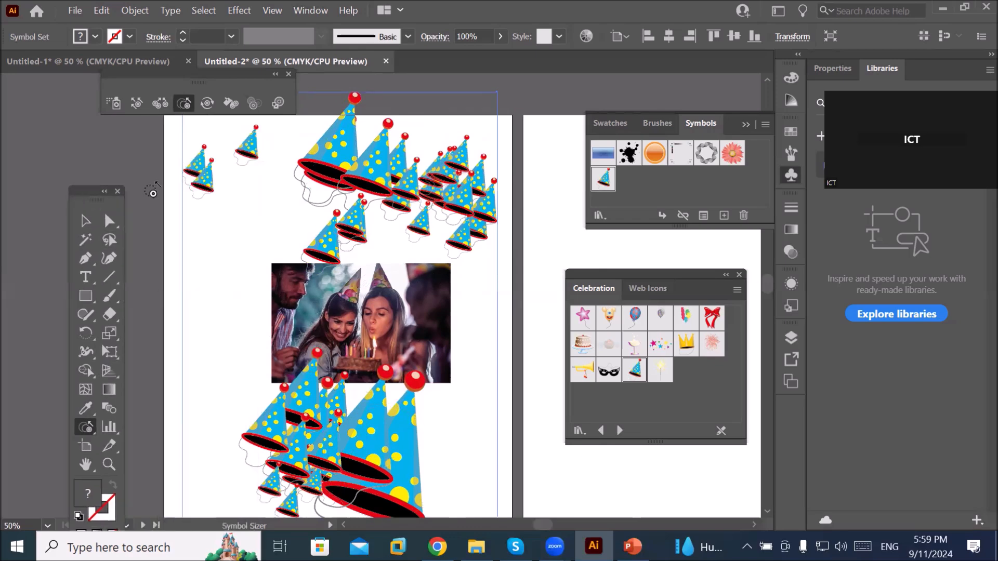
{"action": "left_click", "coordinate": [196, 168]}
{"action": "left_click_drag", "start_coordinate": [195, 168], "coordinate": [229, 276]}
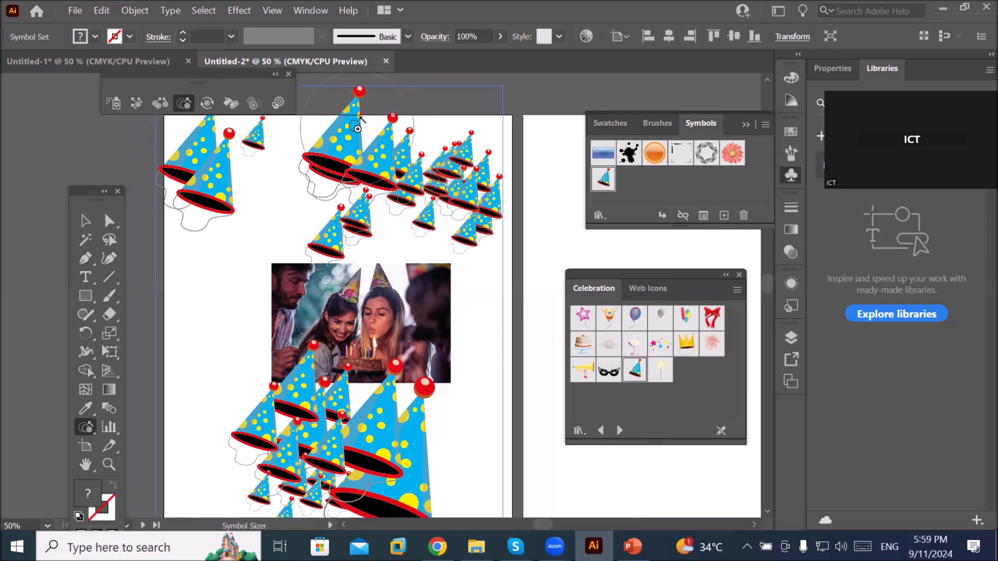
Step: Shrink the party hats at the artboard's top middle, in its upper-left corner, below the photo and just above it
{"action": "left_click_drag", "start_coordinate": [356, 128], "coordinate": [359, 129]}
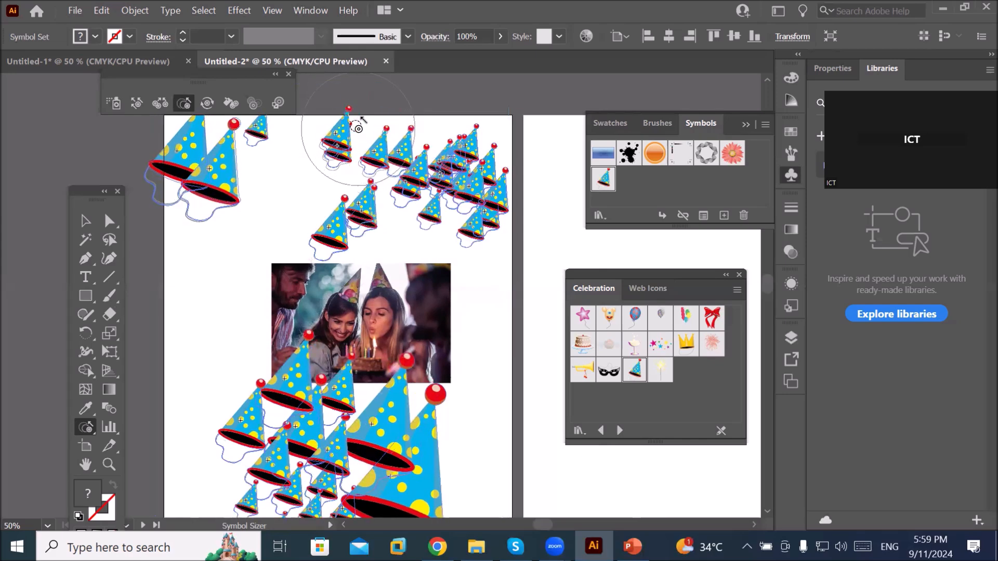
{"action": "mouse_move", "coordinate": [193, 171]}
{"action": "left_mouse_down"}
{"action": "mouse_move", "coordinate": [213, 172]}
{"action": "mouse_move", "coordinate": [213, 188]}
{"action": "left_mouse_up"}
{"action": "mouse_move", "coordinate": [363, 503]}
{"action": "left_mouse_down"}
{"action": "mouse_move", "coordinate": [385, 455]}
{"action": "mouse_move", "coordinate": [312, 436]}
{"action": "mouse_move", "coordinate": [332, 438]}
{"action": "mouse_move", "coordinate": [323, 441]}
{"action": "left_mouse_up"}
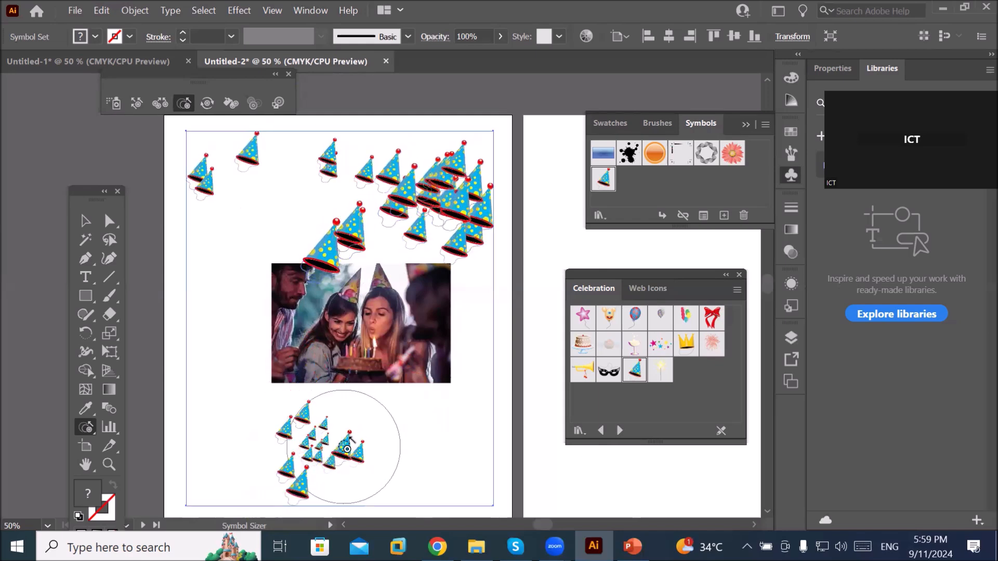
{"action": "left_click_drag", "start_coordinate": [364, 233], "coordinate": [361, 232]}
Step: Enlarge the party hats in the upper-right cluster, in the upper-left corner and below the photo
{"action": "mouse_move", "coordinate": [486, 184]}
{"action": "left_mouse_down"}
{"action": "mouse_move", "coordinate": [475, 172]}
{"action": "mouse_move", "coordinate": [467, 184]}
{"action": "left_mouse_up"}
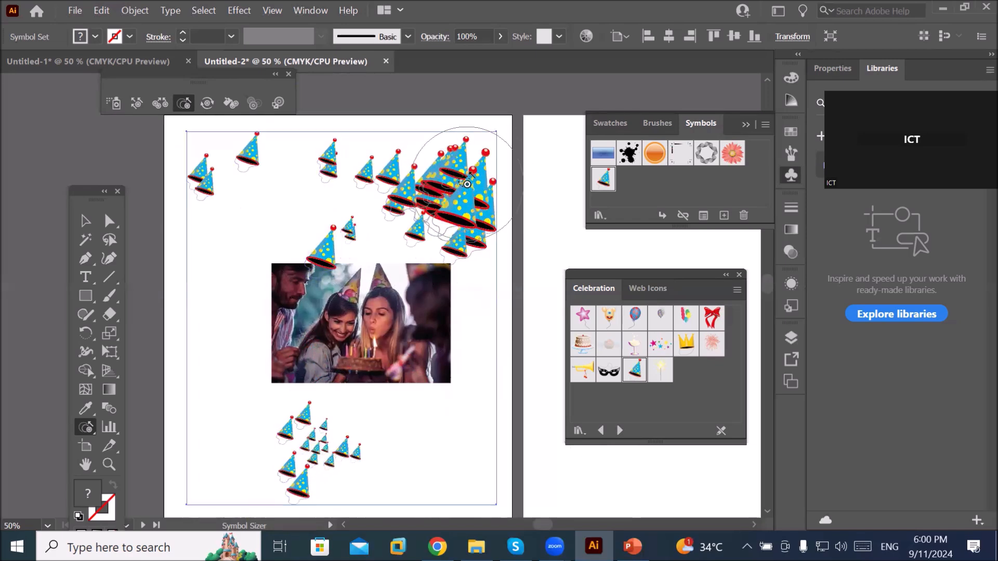
{"action": "mouse_move", "coordinate": [234, 134]}
{"action": "left_mouse_down"}
{"action": "mouse_move", "coordinate": [241, 156]}
{"action": "mouse_move", "coordinate": [257, 156]}
{"action": "left_mouse_up"}
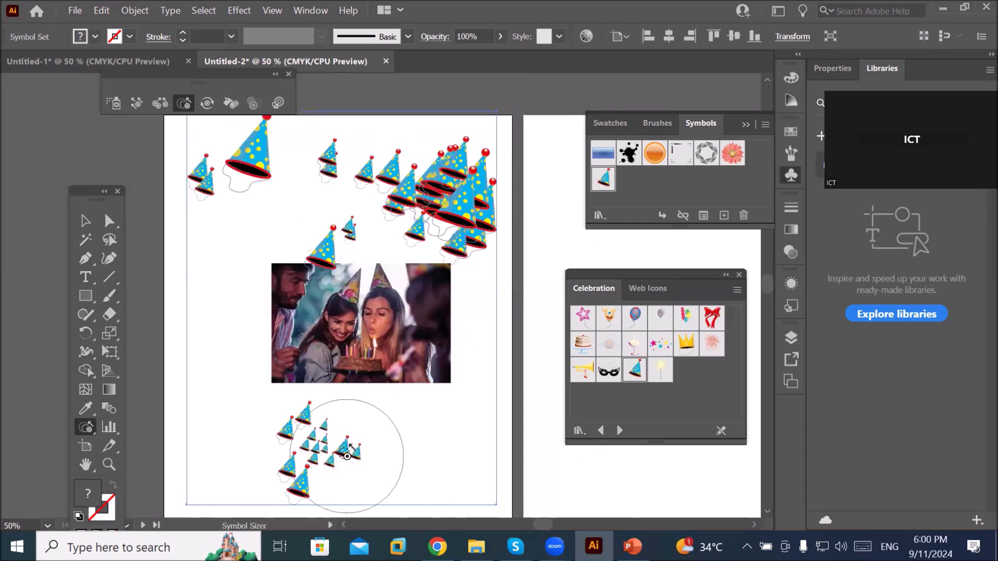
{"action": "mouse_move", "coordinate": [355, 460]}
{"action": "left_mouse_down"}
{"action": "mouse_move", "coordinate": [279, 431]}
{"action": "mouse_move", "coordinate": [283, 441]}
{"action": "left_mouse_up"}
{"action": "left_click_drag", "start_coordinate": [184, 162], "coordinate": [189, 168]}
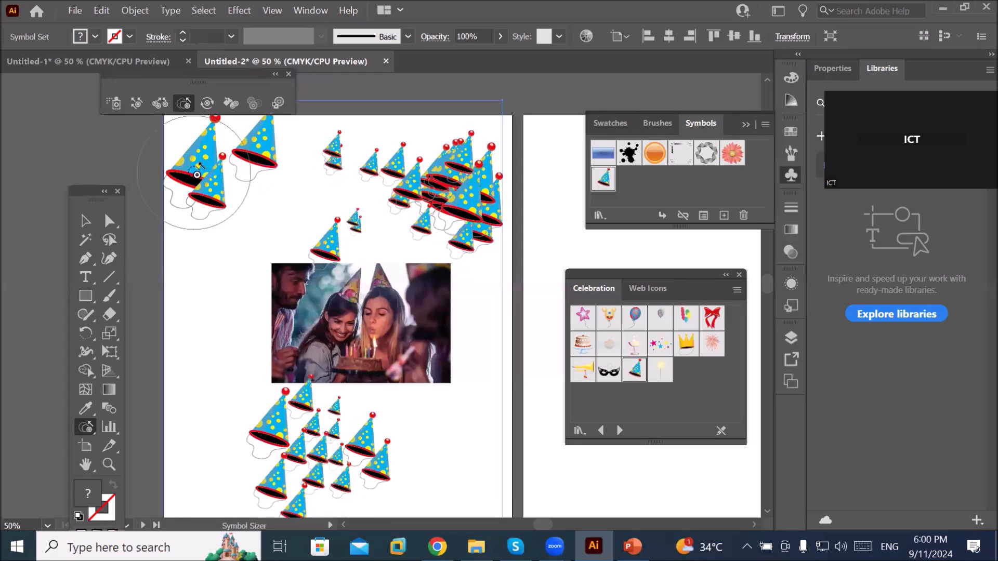
{"action": "left_click_drag", "start_coordinate": [312, 441], "coordinate": [315, 423]}
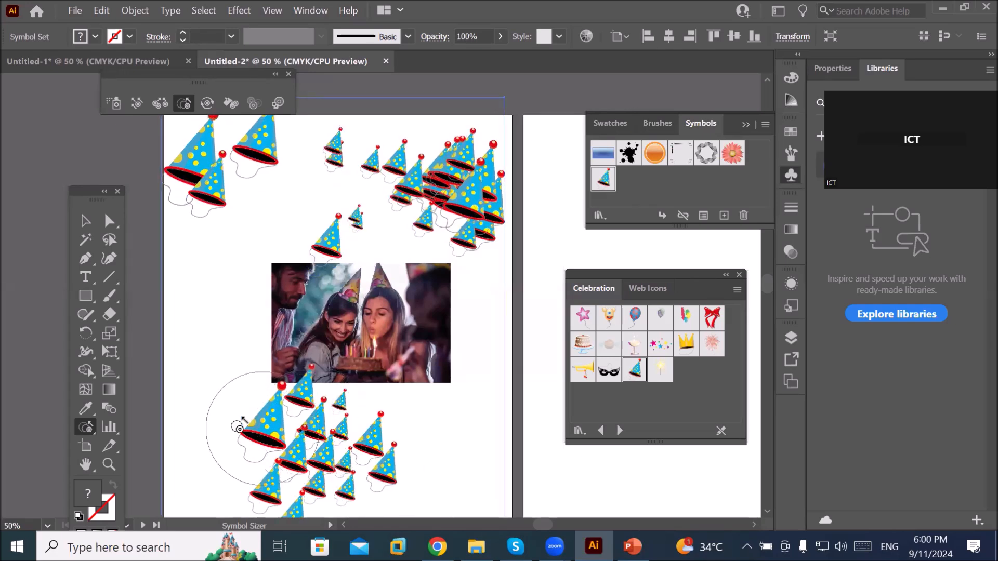
Step: Move the party hats below the photo up over it with the Symbol Shifter tool
{"action": "left_click", "coordinate": [85, 429]}
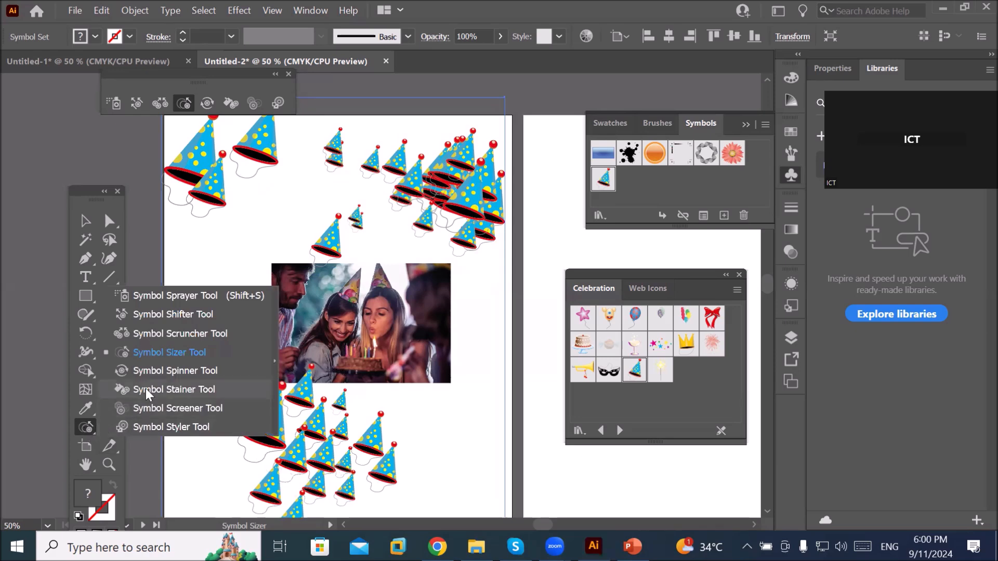
{"action": "left_click", "coordinate": [178, 315]}
{"action": "mouse_move", "coordinate": [290, 424]}
{"action": "left_mouse_down"}
{"action": "mouse_move", "coordinate": [267, 321]}
{"action": "mouse_move", "coordinate": [329, 467]}
{"action": "mouse_move", "coordinate": [385, 364]}
{"action": "mouse_move", "coordinate": [446, 296]}
{"action": "mouse_move", "coordinate": [432, 381]}
{"action": "mouse_move", "coordinate": [367, 488]}
{"action": "mouse_move", "coordinate": [411, 453]}
{"action": "mouse_move", "coordinate": [484, 355]}
{"action": "mouse_move", "coordinate": [458, 219]}
{"action": "mouse_move", "coordinate": [376, 319]}
{"action": "mouse_move", "coordinate": [370, 362]}
{"action": "mouse_move", "coordinate": [301, 349]}
{"action": "mouse_move", "coordinate": [318, 357]}
{"action": "mouse_move", "coordinate": [202, 189]}
{"action": "mouse_move", "coordinate": [336, 332]}
{"action": "mouse_move", "coordinate": [207, 196]}
{"action": "mouse_move", "coordinate": [317, 314]}
{"action": "mouse_move", "coordinate": [361, 231]}
{"action": "mouse_move", "coordinate": [337, 202]}
{"action": "mouse_move", "coordinate": [356, 173]}
{"action": "mouse_move", "coordinate": [425, 184]}
{"action": "mouse_move", "coordinate": [448, 254]}
{"action": "mouse_move", "coordinate": [440, 245]}
{"action": "mouse_move", "coordinate": [410, 416]}
{"action": "left_mouse_up"}
Step: Rotate the three party hats lying over the photo's cake and two women with the Symbol Spinner tool
{"action": "scroll", "coordinate": [395, 354], "scroll_direction": "up", "scroll_amount": 3}
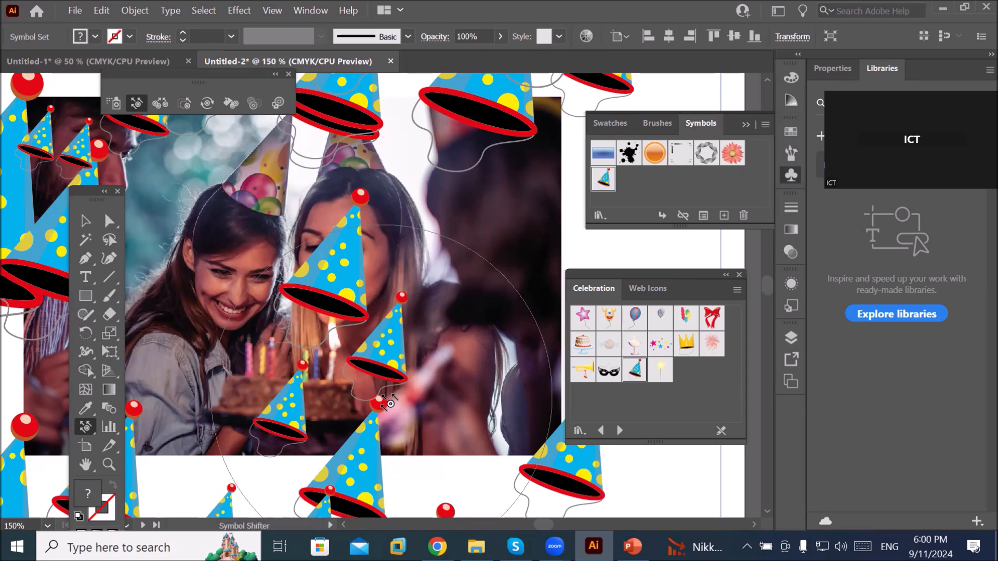
{"action": "left_click", "coordinate": [79, 429]}
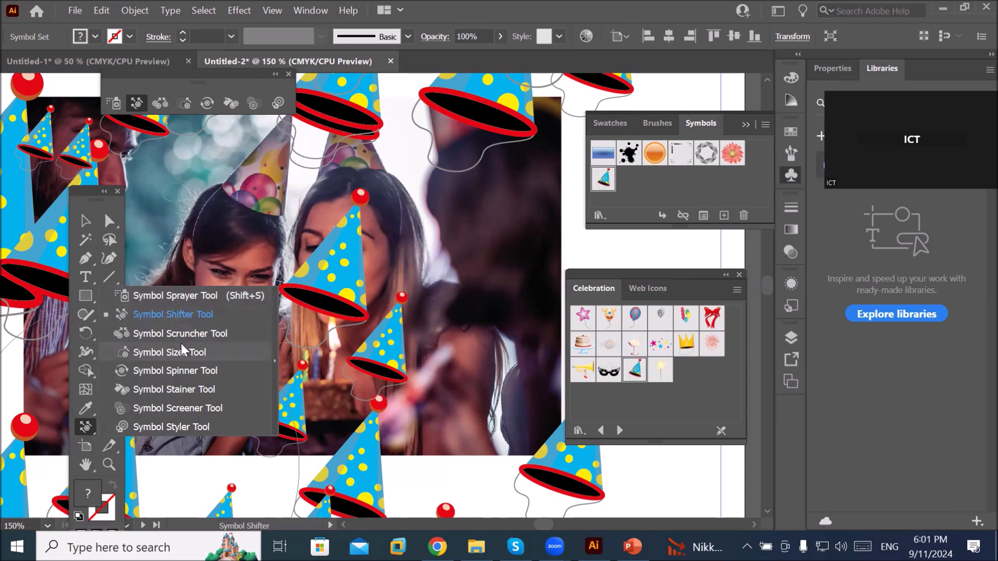
{"action": "left_click", "coordinate": [192, 371]}
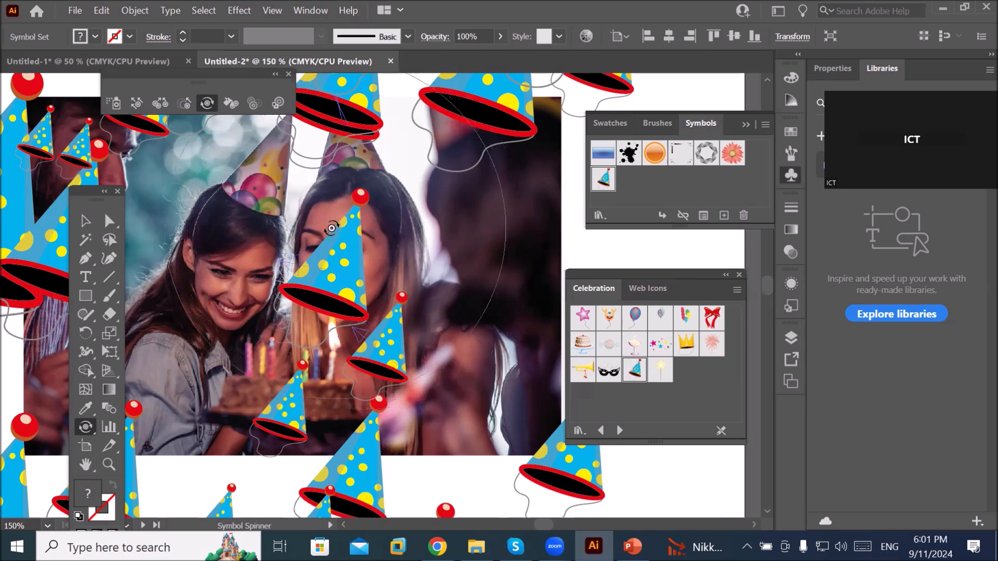
{"action": "mouse_move", "coordinate": [307, 234]}
{"action": "left_mouse_down"}
{"action": "mouse_move", "coordinate": [331, 231]}
{"action": "mouse_move", "coordinate": [305, 241]}
{"action": "mouse_move", "coordinate": [296, 258]}
{"action": "mouse_move", "coordinate": [335, 279]}
{"action": "mouse_move", "coordinate": [345, 270]}
{"action": "mouse_move", "coordinate": [326, 273]}
{"action": "mouse_move", "coordinate": [317, 357]}
{"action": "mouse_move", "coordinate": [352, 309]}
{"action": "mouse_move", "coordinate": [372, 360]}
{"action": "mouse_move", "coordinate": [363, 326]}
{"action": "left_mouse_up"}
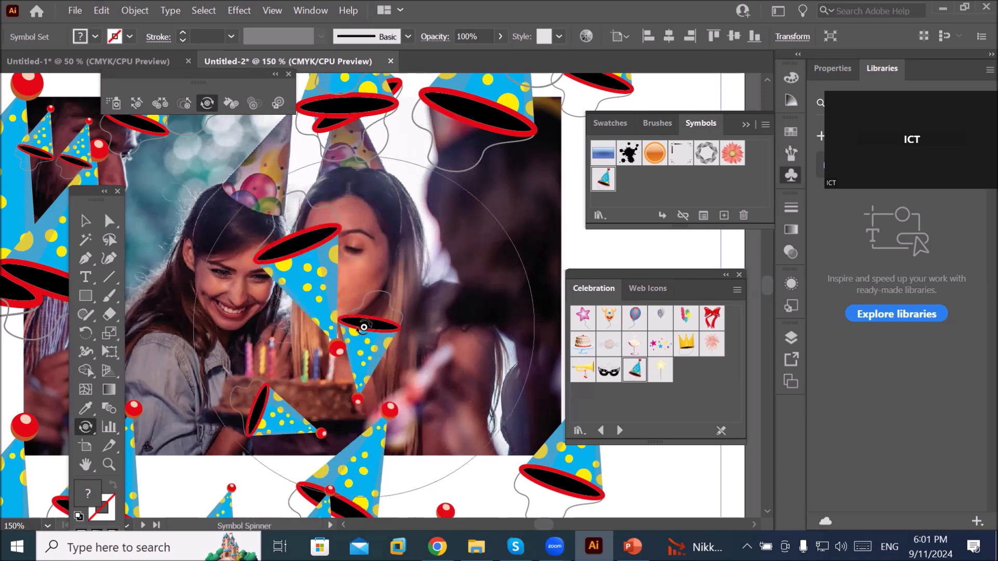
{"action": "mouse_move", "coordinate": [409, 286]}
{"action": "left_mouse_down"}
{"action": "mouse_move", "coordinate": [336, 350]}
{"action": "mouse_move", "coordinate": [315, 306]}
{"action": "mouse_move", "coordinate": [402, 267]}
{"action": "mouse_move", "coordinate": [400, 287]}
{"action": "mouse_move", "coordinate": [328, 378]}
{"action": "mouse_move", "coordinate": [311, 368]}
{"action": "mouse_move", "coordinate": [416, 292]}
{"action": "mouse_move", "coordinate": [281, 350]}
{"action": "left_mouse_up"}
Step: Rotate the four small party hats near the artboard's top and the overlapping hats between them and the photo
{"action": "scroll", "coordinate": [281, 349], "scroll_direction": "down", "scroll_amount": 3}
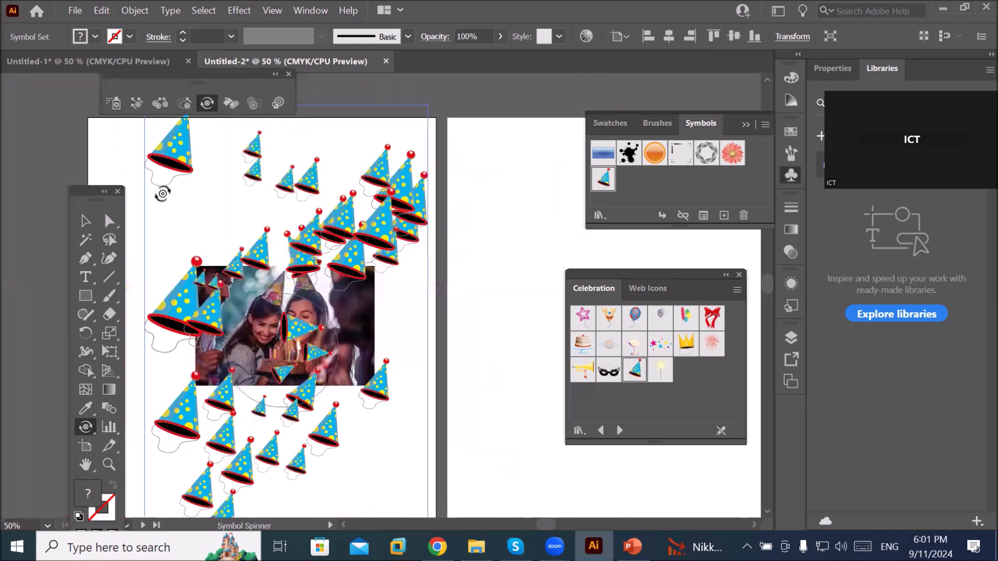
{"action": "scroll", "coordinate": [271, 144], "scroll_direction": "up", "scroll_amount": 4}
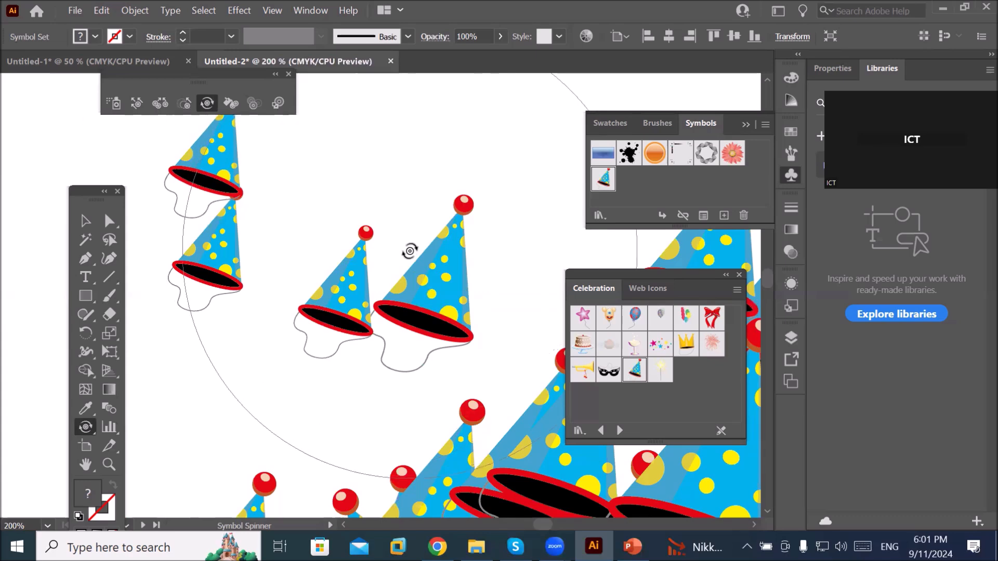
{"action": "mouse_move", "coordinate": [438, 258]}
{"action": "left_mouse_down"}
{"action": "mouse_move", "coordinate": [360, 227]}
{"action": "mouse_move", "coordinate": [417, 269]}
{"action": "mouse_move", "coordinate": [307, 319]}
{"action": "left_mouse_up"}
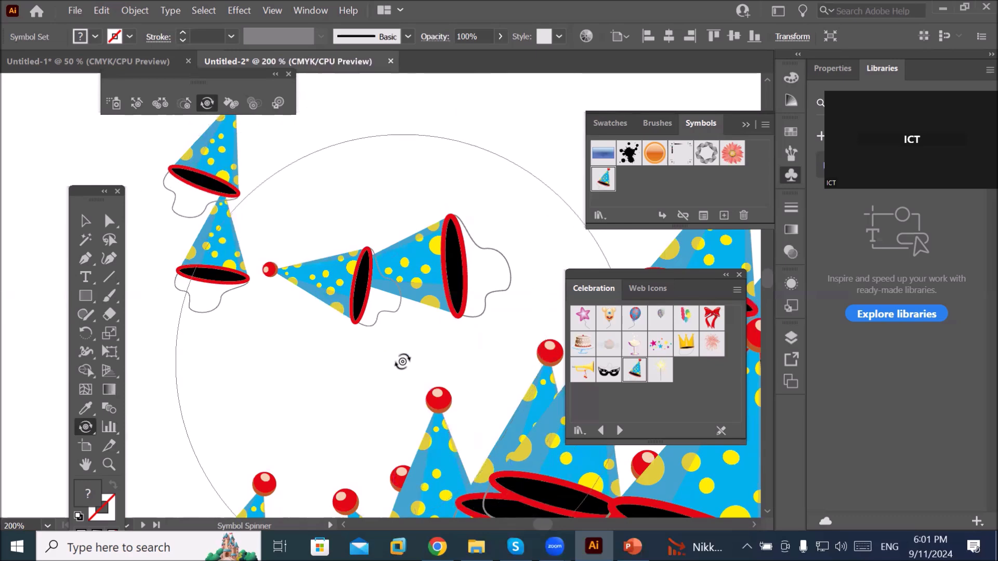
{"action": "mouse_move", "coordinate": [414, 342]}
{"action": "left_mouse_down"}
{"action": "mouse_move", "coordinate": [390, 284]}
{"action": "mouse_move", "coordinate": [314, 287]}
{"action": "mouse_move", "coordinate": [442, 249]}
{"action": "mouse_move", "coordinate": [403, 214]}
{"action": "mouse_move", "coordinate": [377, 240]}
{"action": "mouse_move", "coordinate": [282, 255]}
{"action": "mouse_move", "coordinate": [440, 366]}
{"action": "mouse_move", "coordinate": [447, 350]}
{"action": "mouse_move", "coordinate": [418, 254]}
{"action": "mouse_move", "coordinate": [282, 314]}
{"action": "mouse_move", "coordinate": [394, 341]}
{"action": "left_mouse_up"}
{"action": "scroll", "coordinate": [423, 393], "scroll_direction": "down", "scroll_amount": 2}
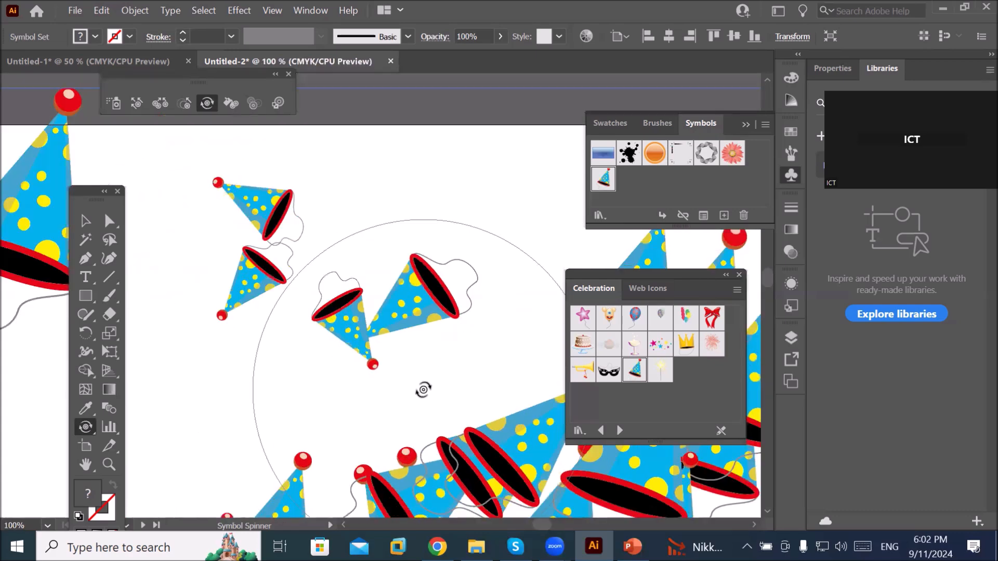
{"action": "mouse_move", "coordinate": [424, 396]}
{"action": "left_mouse_down"}
{"action": "mouse_move", "coordinate": [415, 389]}
{"action": "mouse_move", "coordinate": [411, 414]}
{"action": "mouse_move", "coordinate": [476, 463]}
{"action": "left_mouse_up"}
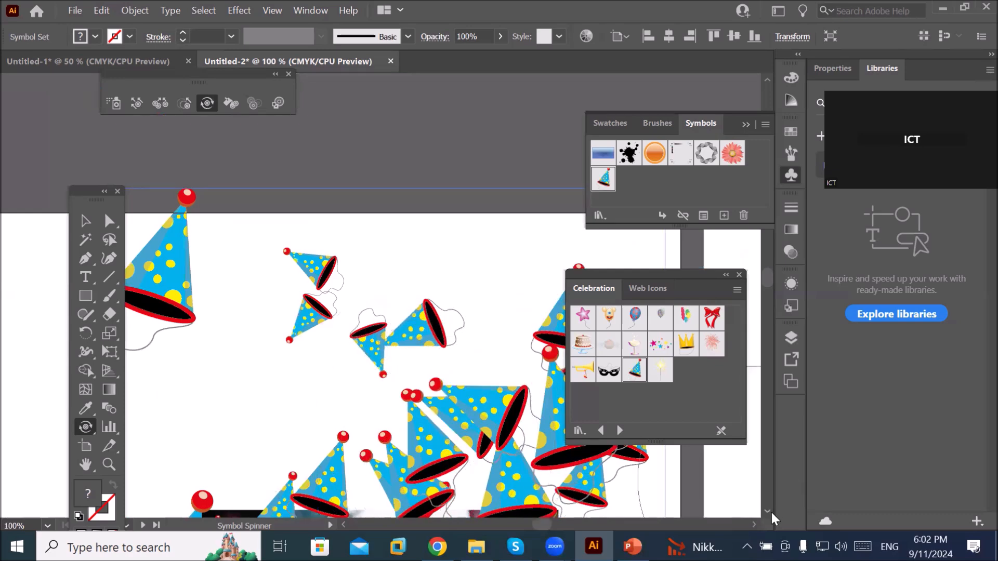
Step: Rotate the large and small party hats overlapping the photo's left edge
{"action": "scroll", "coordinate": [771, 512], "scroll_direction": "down", "scroll_amount": 10}
{"action": "scroll", "coordinate": [771, 513], "scroll_direction": "down", "scroll_amount": 3}
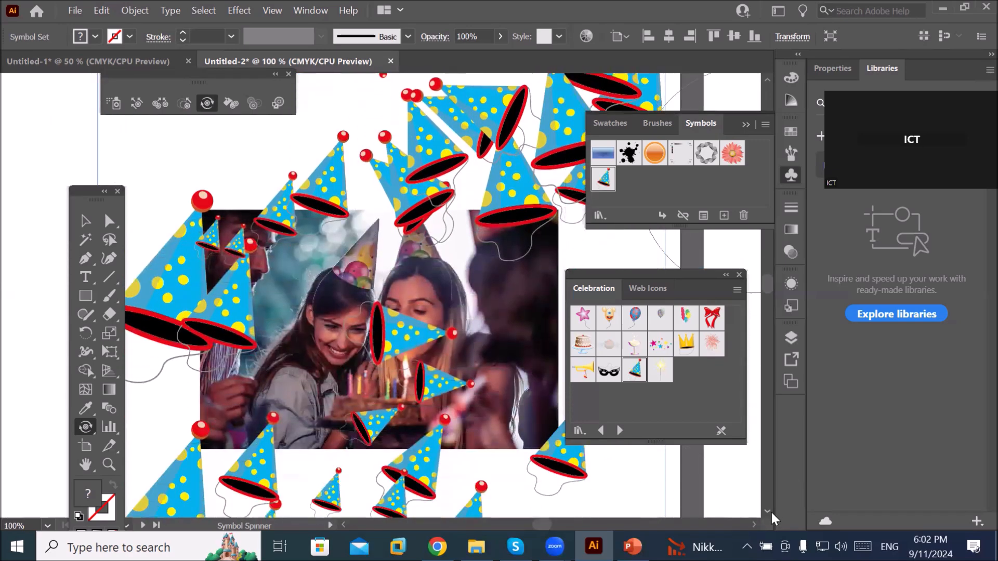
{"action": "left_click_drag", "start_coordinate": [281, 323], "coordinate": [307, 364]}
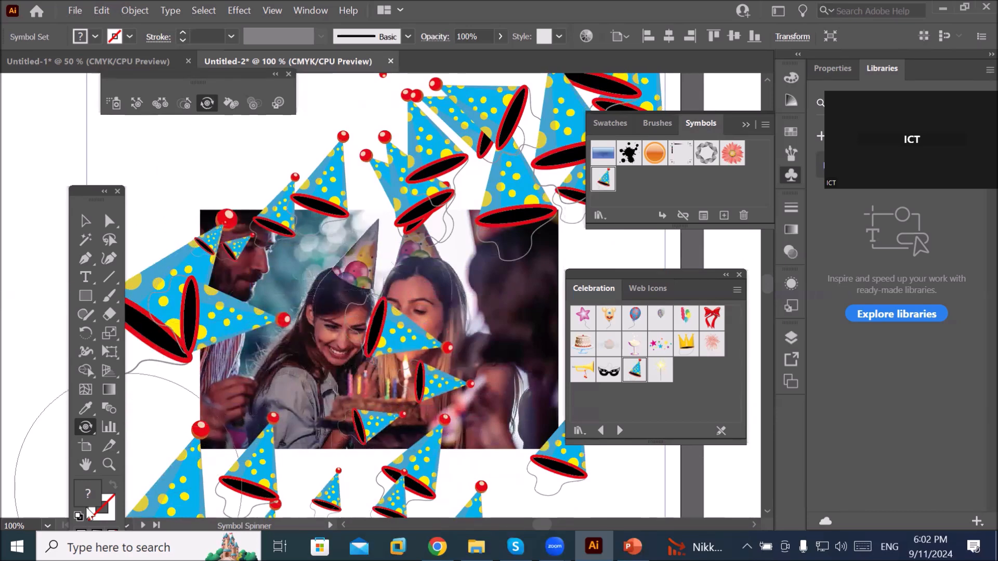
Step: Stain the party hats over the photo and the cluster along its upper edge white with the Symbol Stainer tool
{"action": "left_click", "coordinate": [86, 428]}
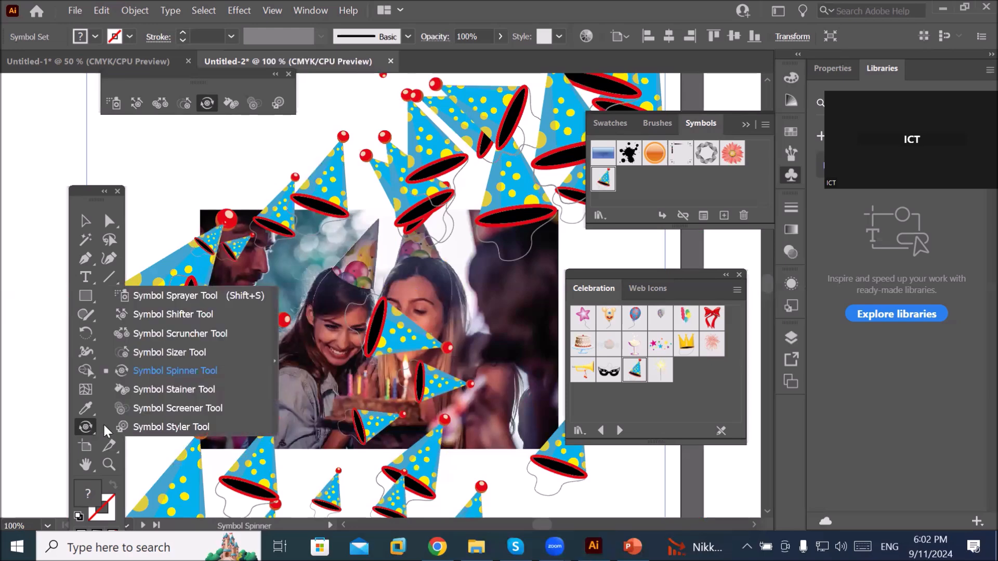
{"action": "left_click", "coordinate": [172, 389]}
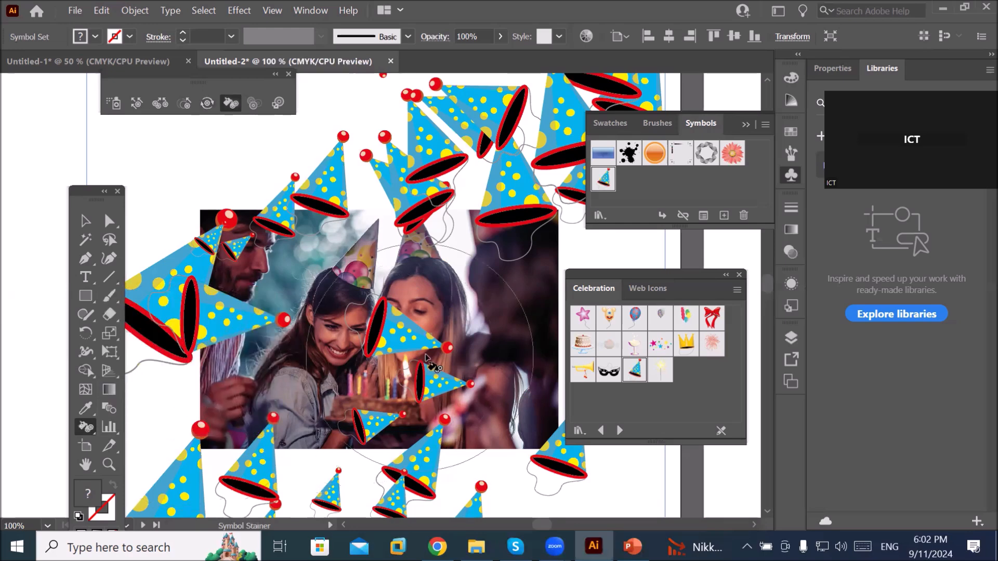
{"action": "scroll", "coordinate": [440, 349], "scroll_direction": "up", "scroll_amount": 1}
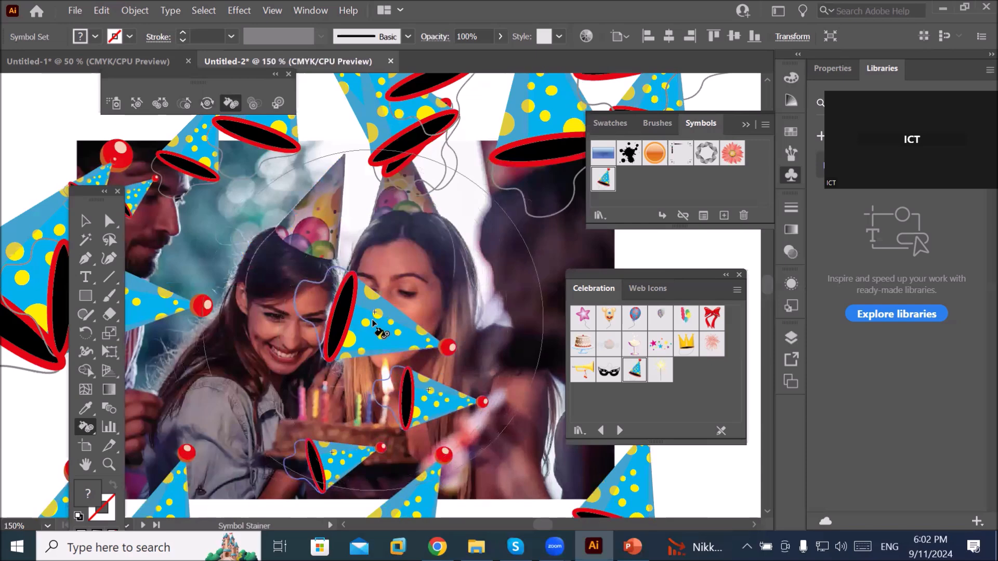
{"action": "left_click_drag", "start_coordinate": [379, 329], "coordinate": [373, 323]}
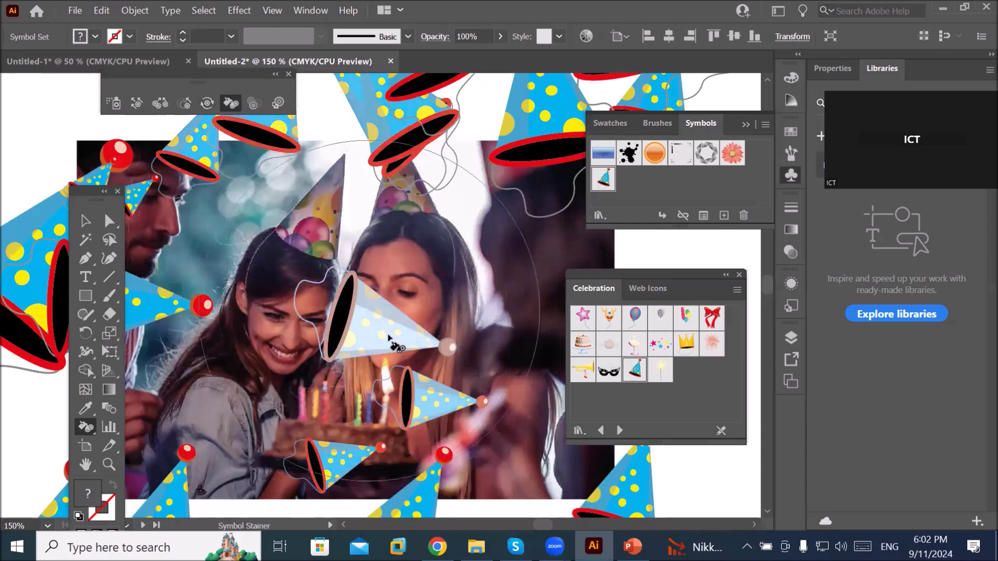
{"action": "left_click", "coordinate": [431, 403]}
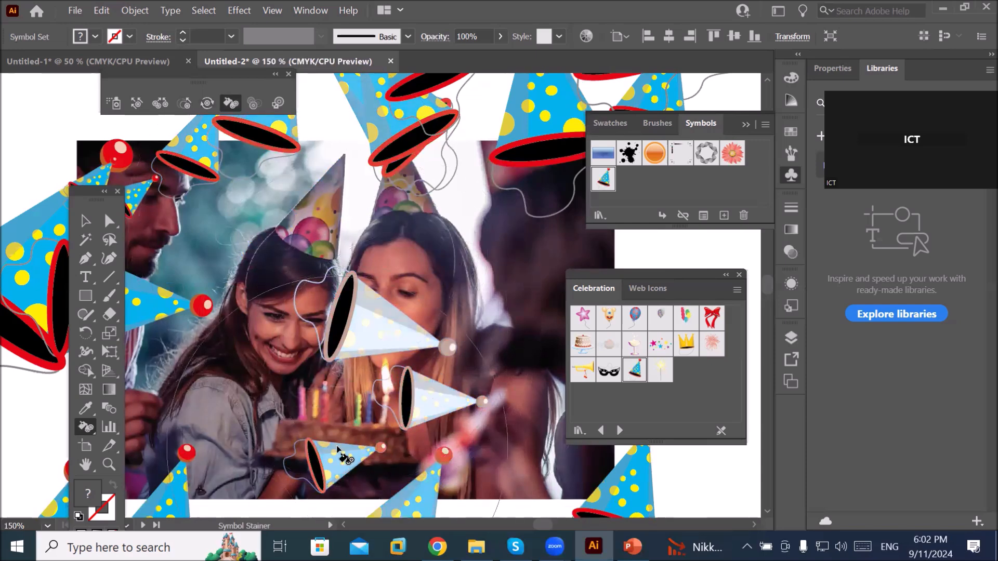
{"action": "left_click", "coordinate": [337, 462]}
{"action": "left_click", "coordinate": [383, 326]}
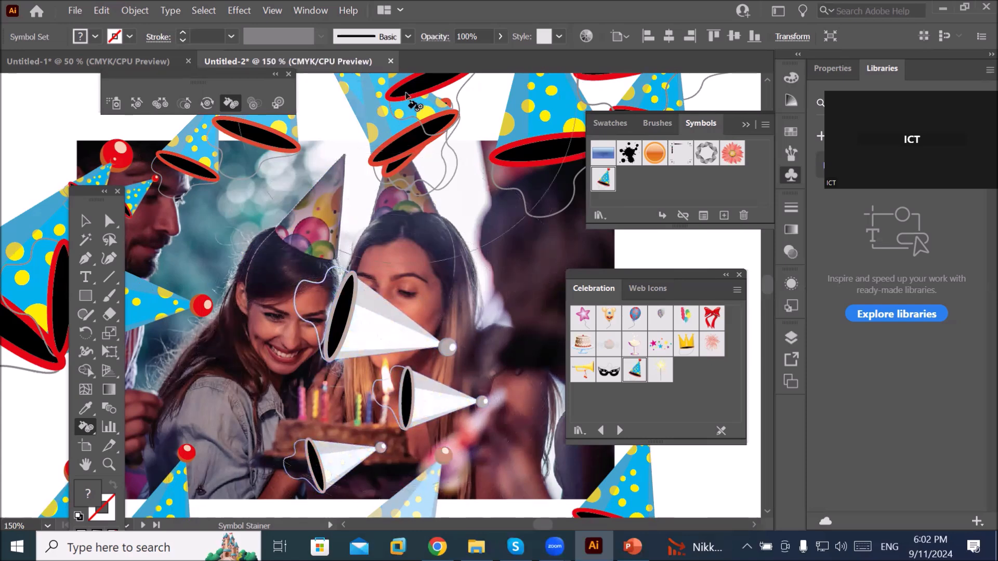
{"action": "left_click_drag", "start_coordinate": [401, 122], "coordinate": [503, 99]}
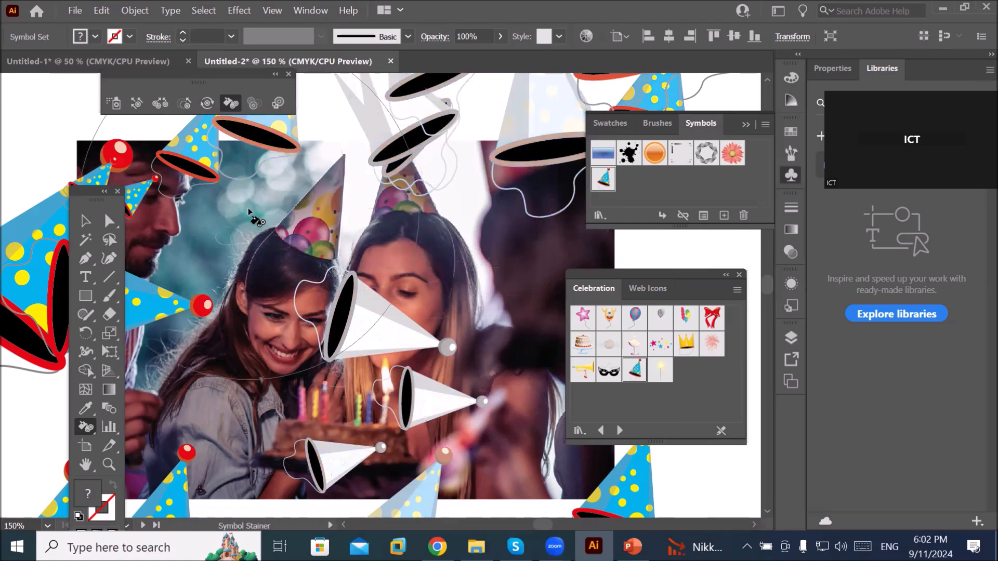
Step: Stain the two large party hats at the photo's left edge towards white, and restore their original colours
{"action": "scroll", "coordinate": [257, 217], "scroll_direction": "down", "scroll_amount": 3}
{"action": "scroll", "coordinate": [176, 249], "scroll_direction": "up", "scroll_amount": 2}
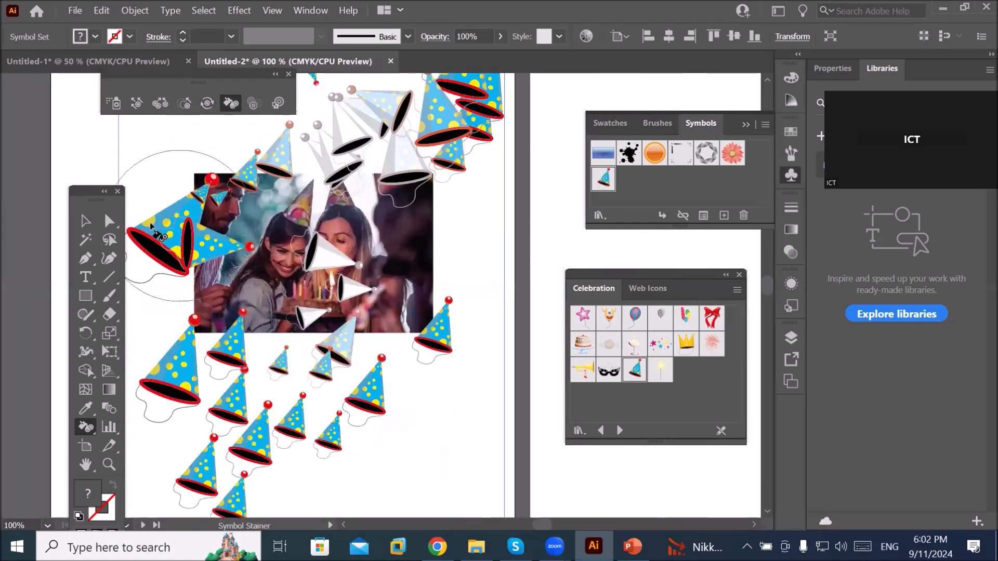
{"action": "scroll", "coordinate": [159, 222], "scroll_direction": "up", "scroll_amount": 2}
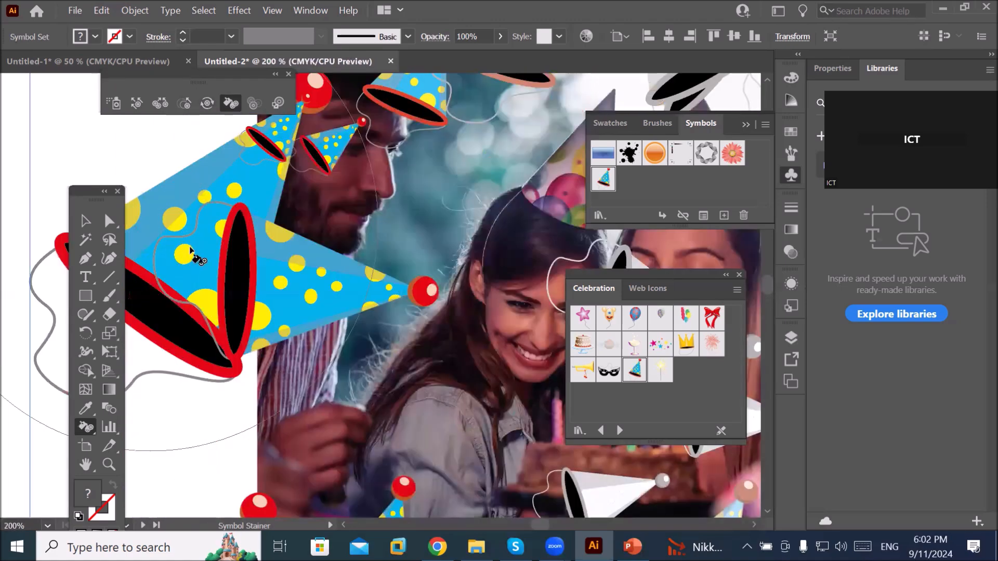
{"action": "left_click", "coordinate": [201, 200]}
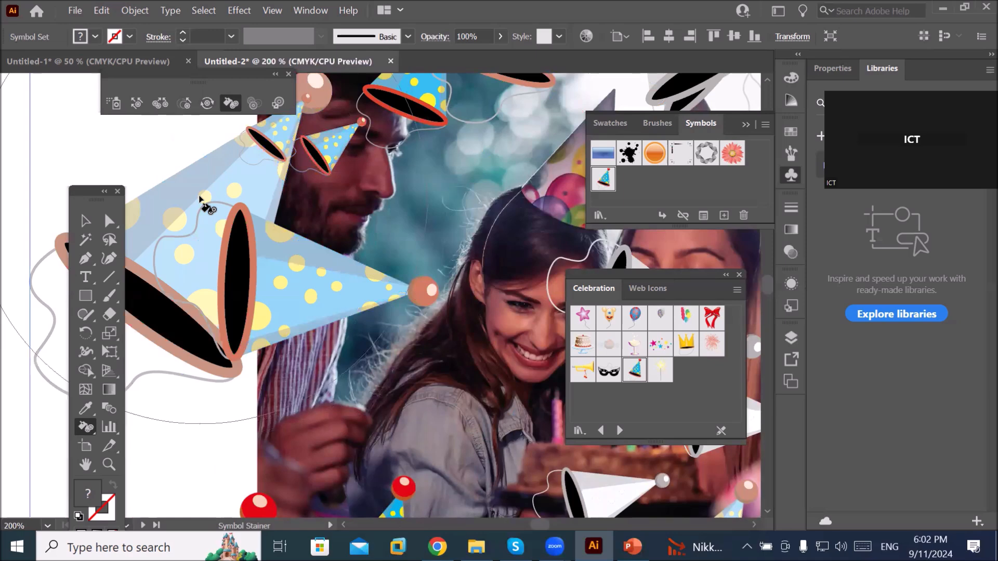
{"action": "left_click", "coordinate": [203, 202]}
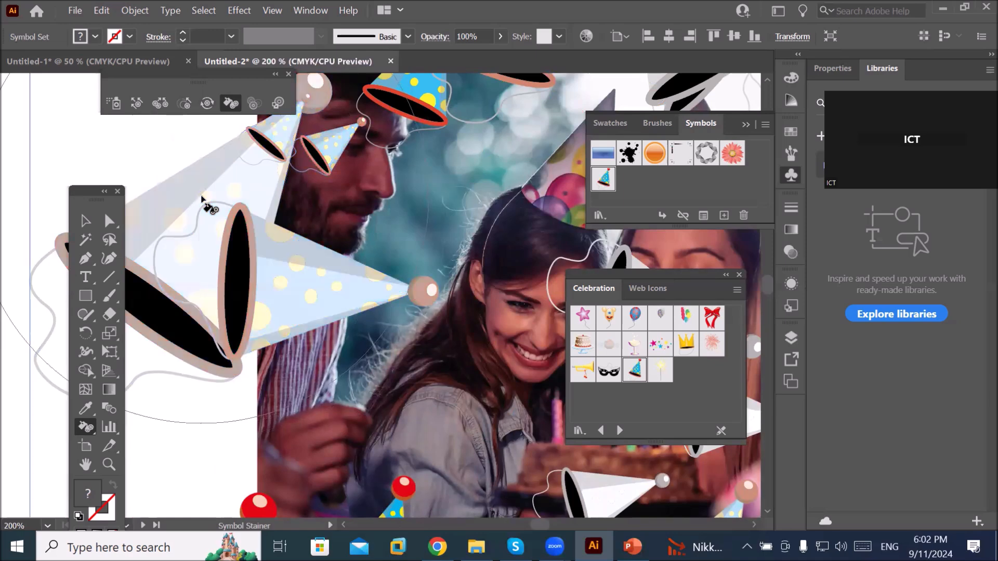
{"action": "left_click", "coordinate": [326, 270]}
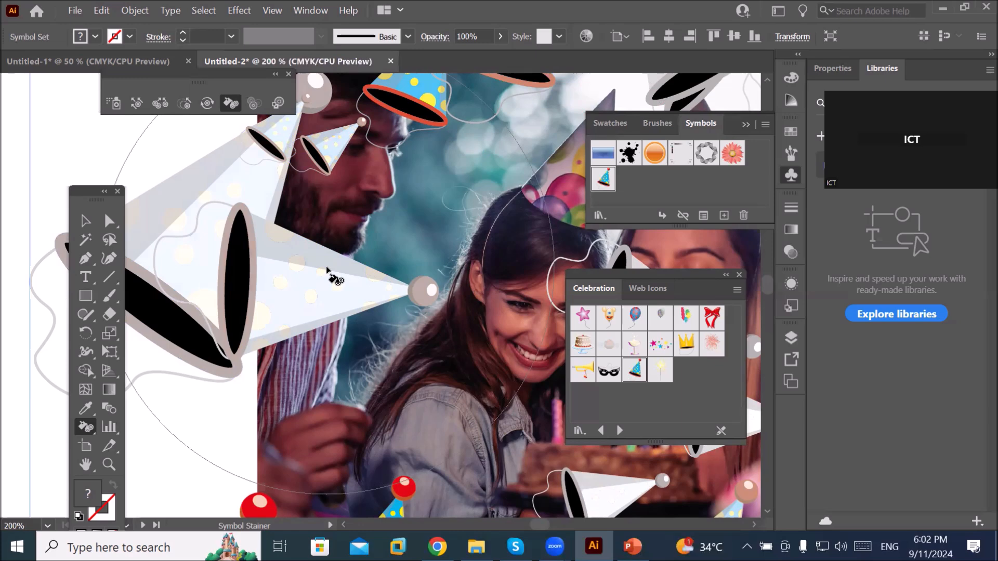
{"action": "mouse_move", "coordinate": [327, 271]}
{"action": "left_mouse_down"}
{"action": "mouse_move", "coordinate": [293, 314]}
{"action": "mouse_move", "coordinate": [297, 299]}
{"action": "mouse_move", "coordinate": [211, 274]}
{"action": "mouse_move", "coordinate": [190, 257]}
{"action": "mouse_move", "coordinate": [303, 280]}
{"action": "left_mouse_up"}
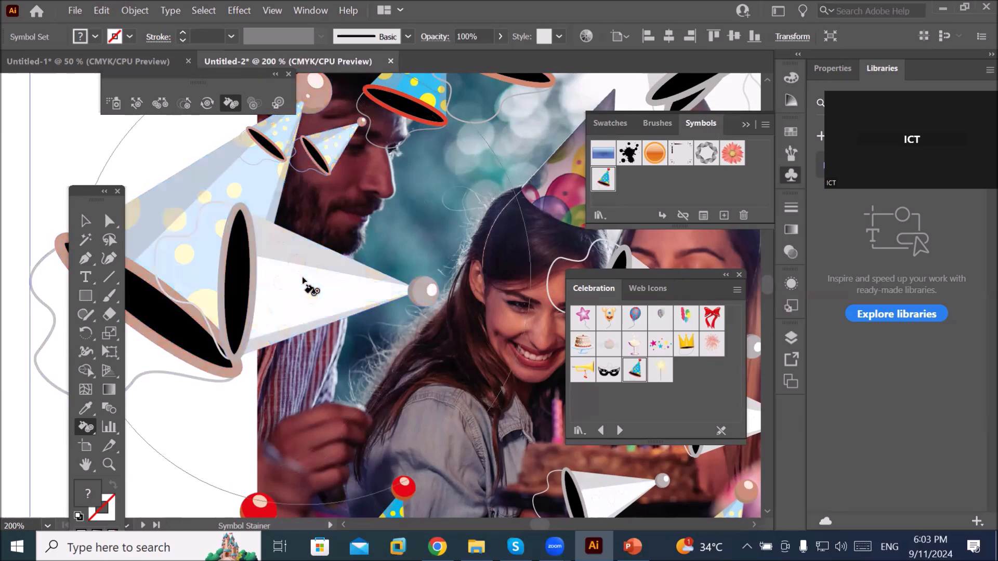
{"action": "left_click_drag", "start_coordinate": [303, 281], "coordinate": [303, 281]}
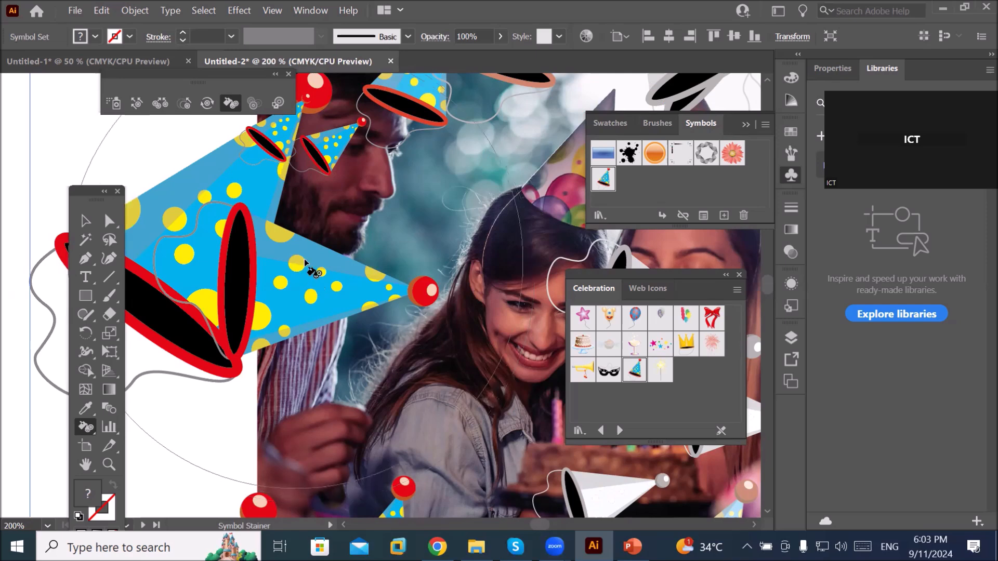
Step: Restore the original colours of the white party hats over the photo with the Symbol Stainer tool
{"action": "left_click", "coordinate": [78, 428]}
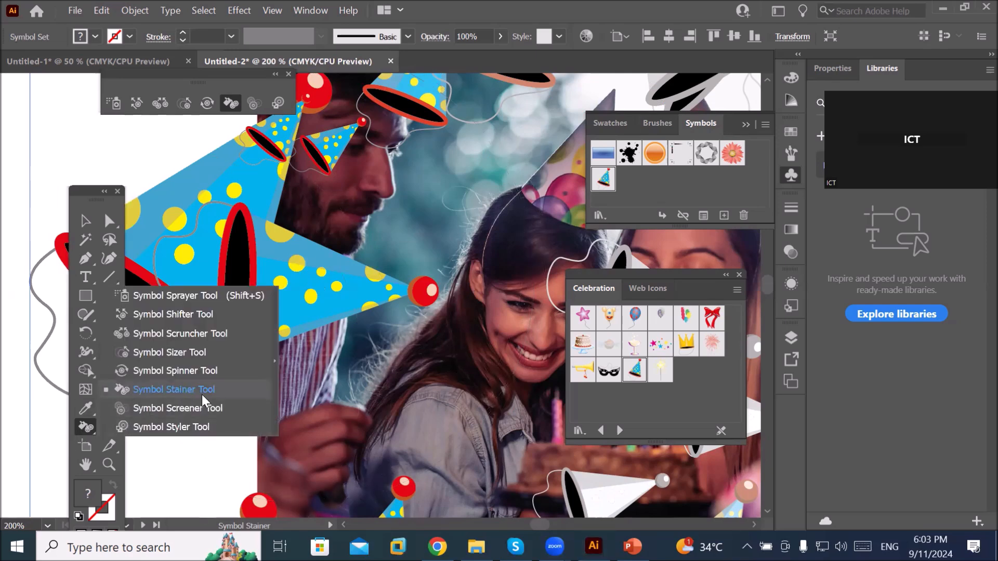
{"action": "left_click", "coordinate": [158, 410]}
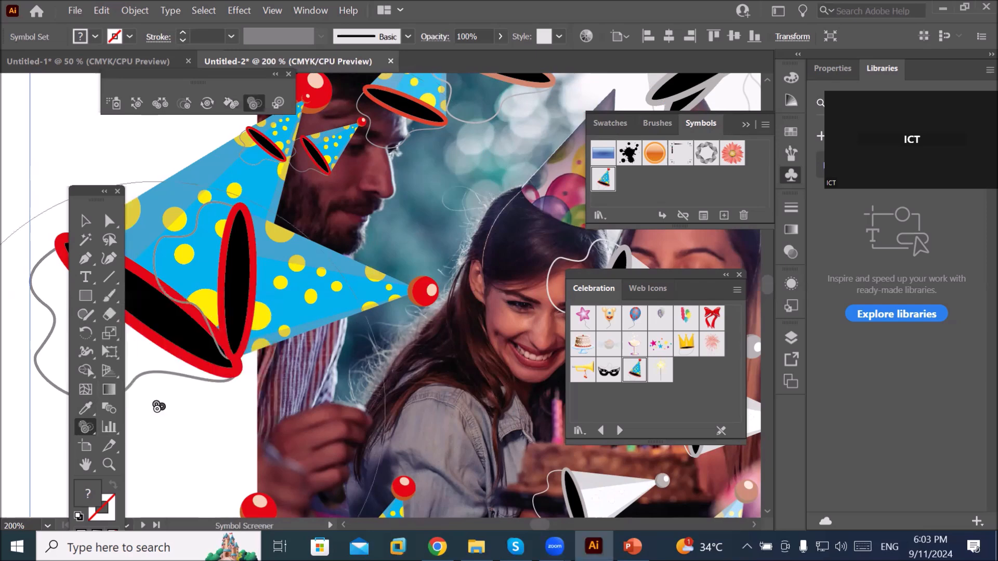
{"action": "key", "text": "space"}
{"action": "left_click_drag", "start_coordinate": [488, 400], "coordinate": [231, 380]}
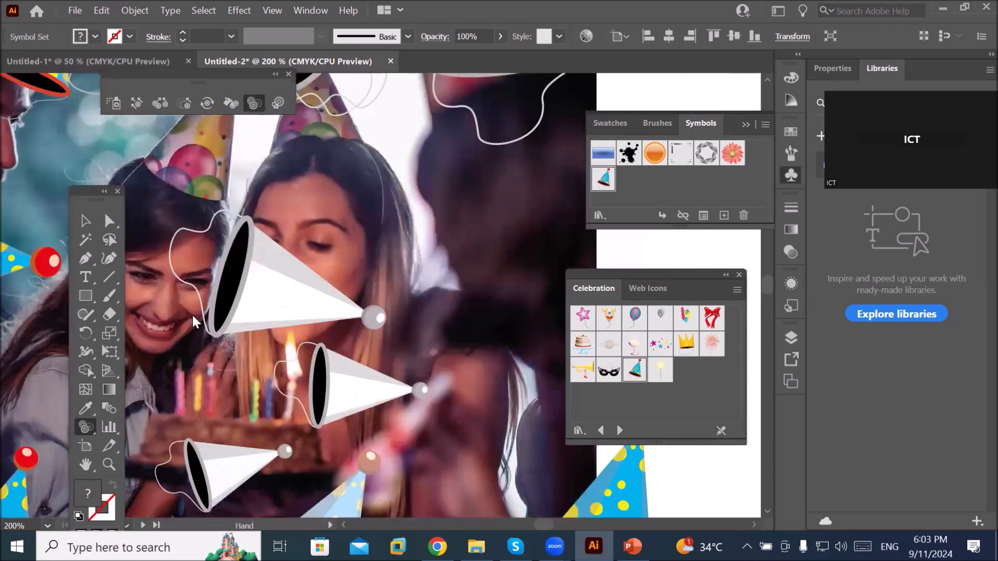
{"action": "left_click_drag", "start_coordinate": [267, 340], "coordinate": [351, 284]}
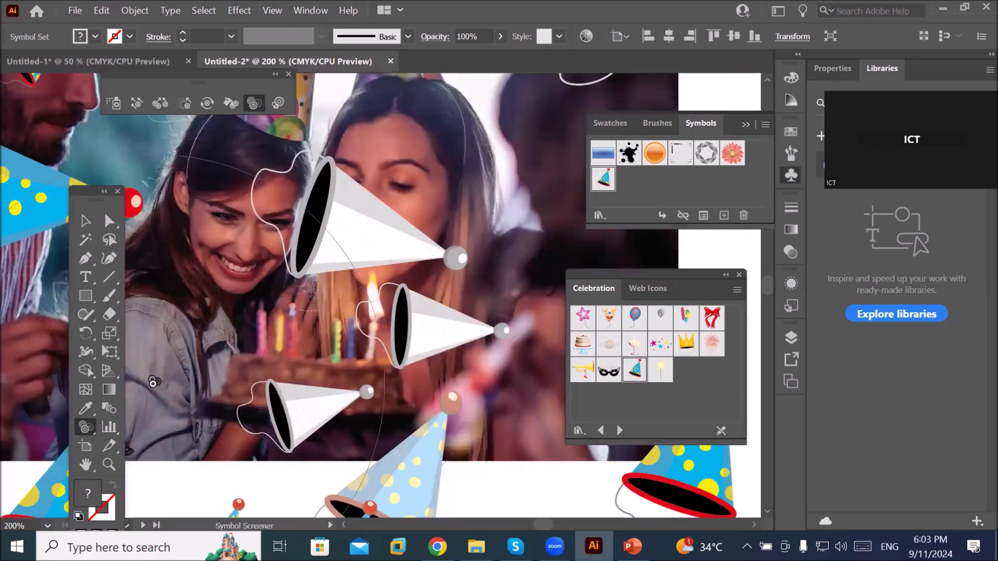
{"action": "left_click", "coordinate": [87, 423]}
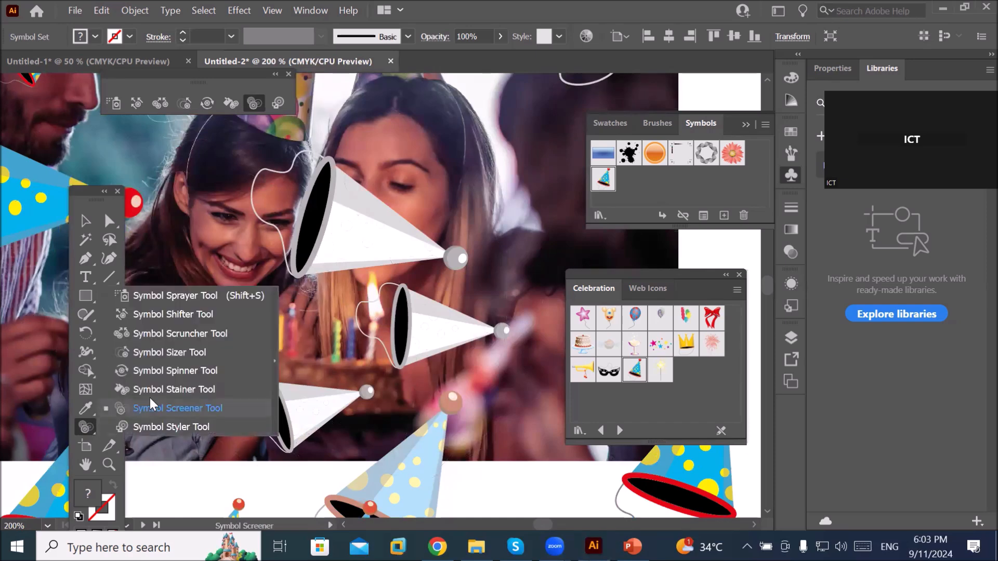
{"action": "left_click", "coordinate": [160, 390]}
{"action": "mouse_move", "coordinate": [381, 243]}
{"action": "left_mouse_down"}
{"action": "mouse_move", "coordinate": [345, 240]}
{"action": "mouse_move", "coordinate": [343, 224]}
{"action": "mouse_move", "coordinate": [381, 296]}
{"action": "mouse_move", "coordinate": [429, 342]}
{"action": "mouse_move", "coordinate": [367, 437]}
{"action": "left_mouse_up"}
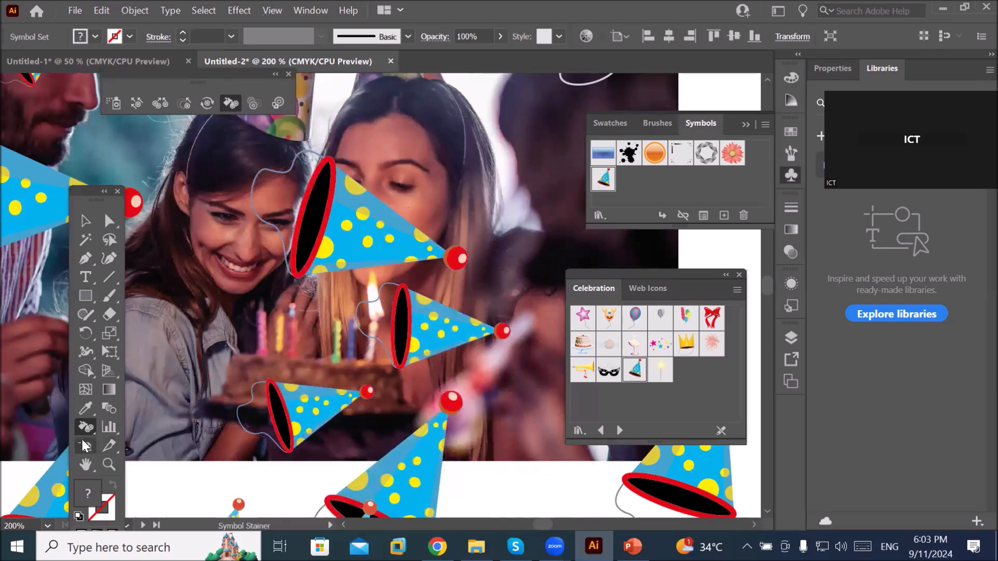
Step: Make the three party hats over the photo semi-transparent with the Symbol Screener tool
{"action": "left_click", "coordinate": [82, 423]}
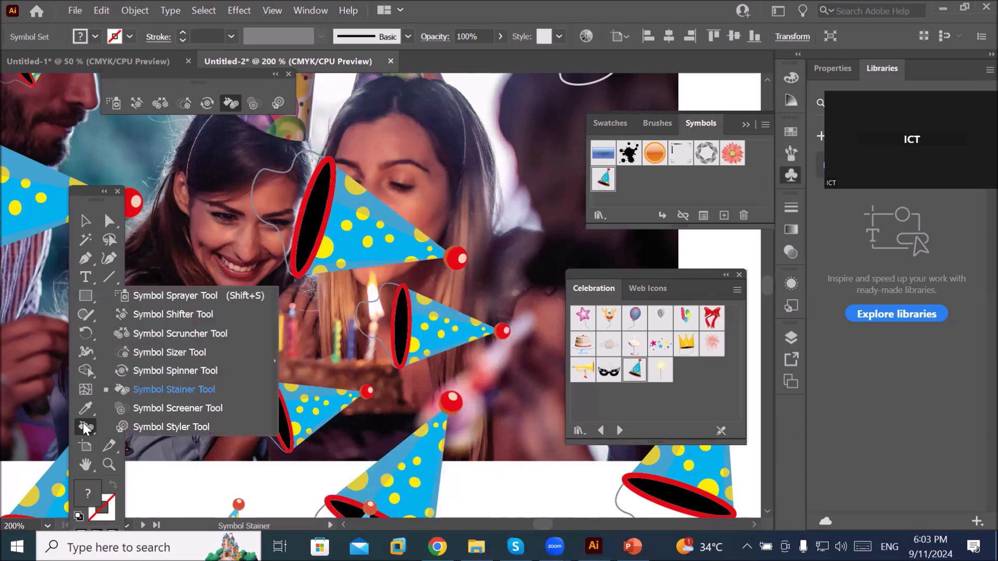
{"action": "left_click", "coordinate": [216, 410]}
{"action": "left_click_drag", "start_coordinate": [291, 436], "coordinate": [299, 440]}
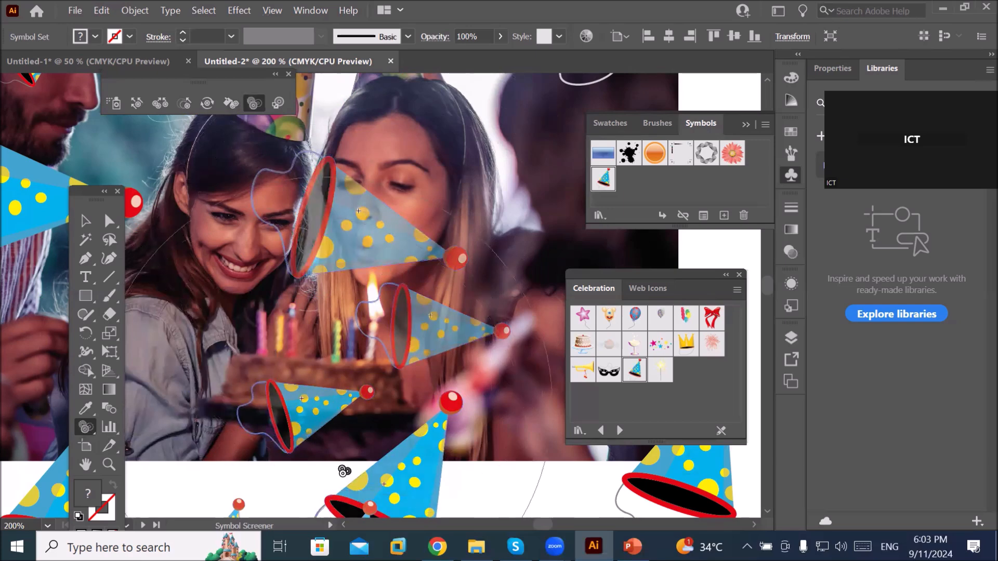
{"action": "left_click_drag", "start_coordinate": [344, 472], "coordinate": [359, 486]}
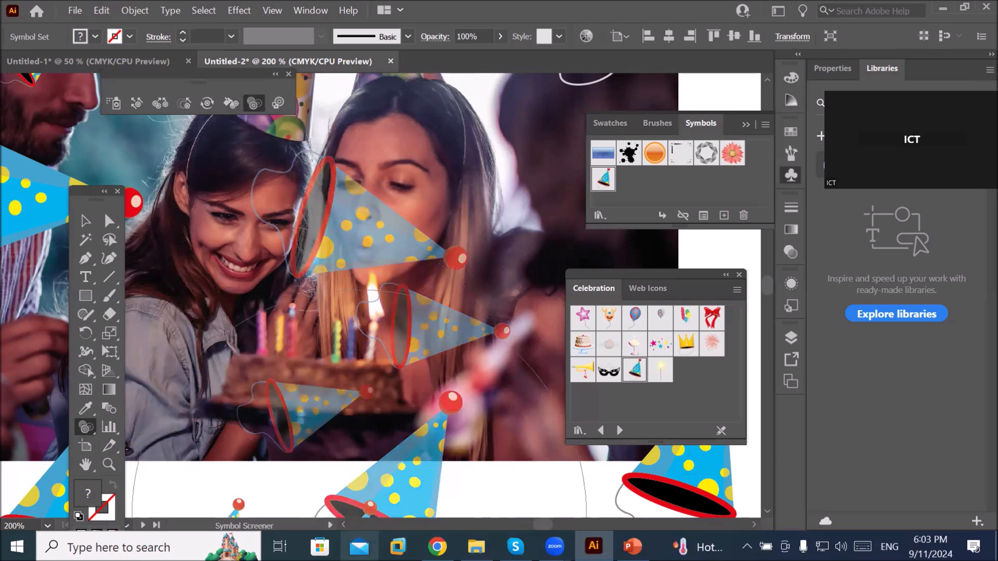
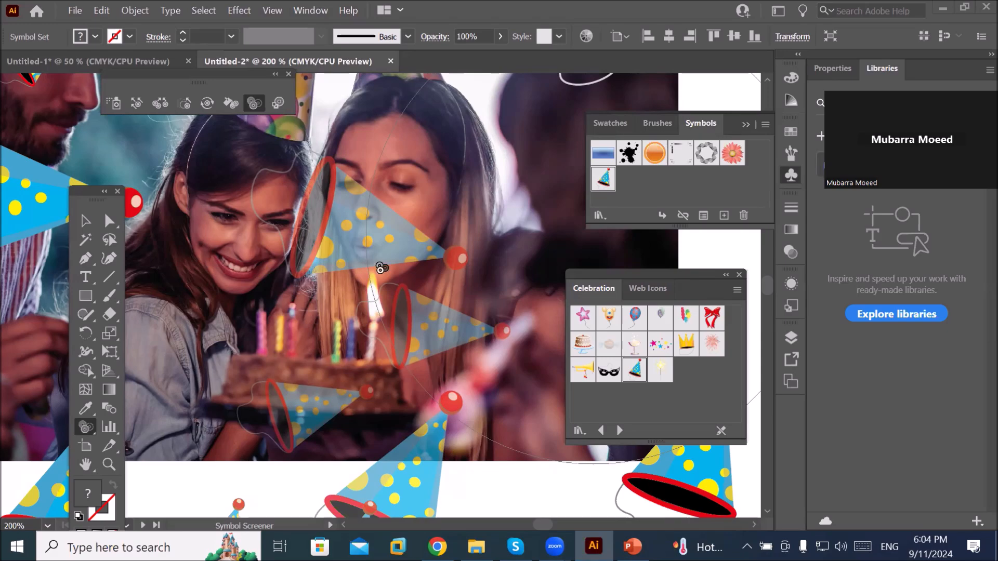
Step: Switch to Chrome and copy the three highlighted birthday wishes from the Kudoboard page
{"action": "scroll", "coordinate": [380, 268], "scroll_direction": "down", "scroll_amount": 5}
{"action": "scroll", "coordinate": [356, 312], "scroll_direction": "up", "scroll_amount": 2}
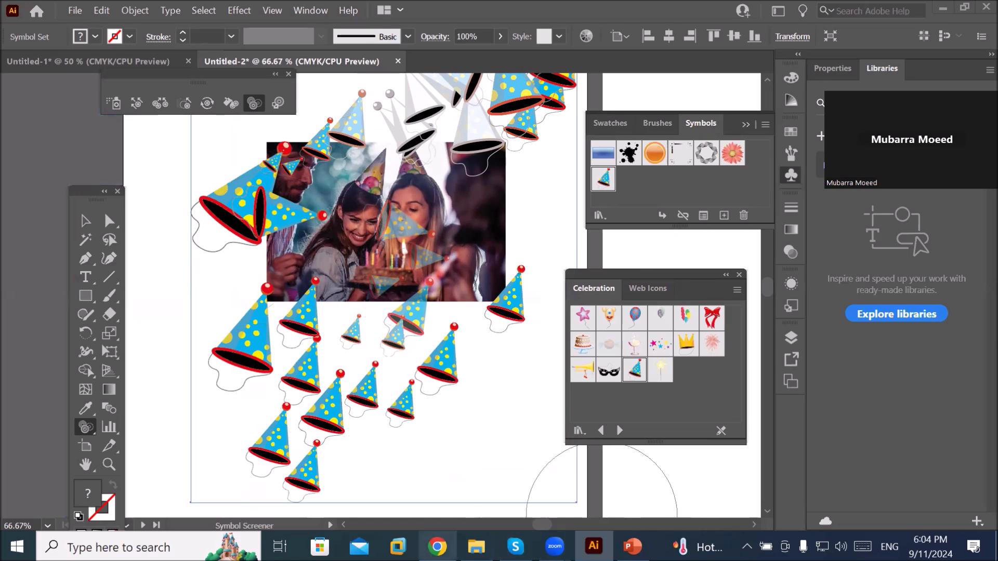
{"action": "mouse_move", "coordinate": [438, 546]}
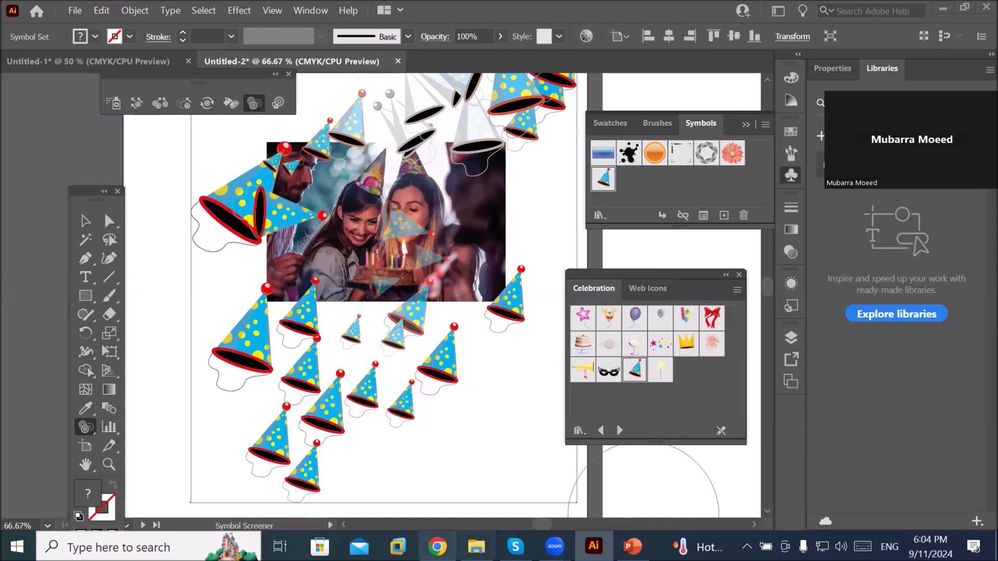
{"action": "left_click", "coordinate": [437, 483]}
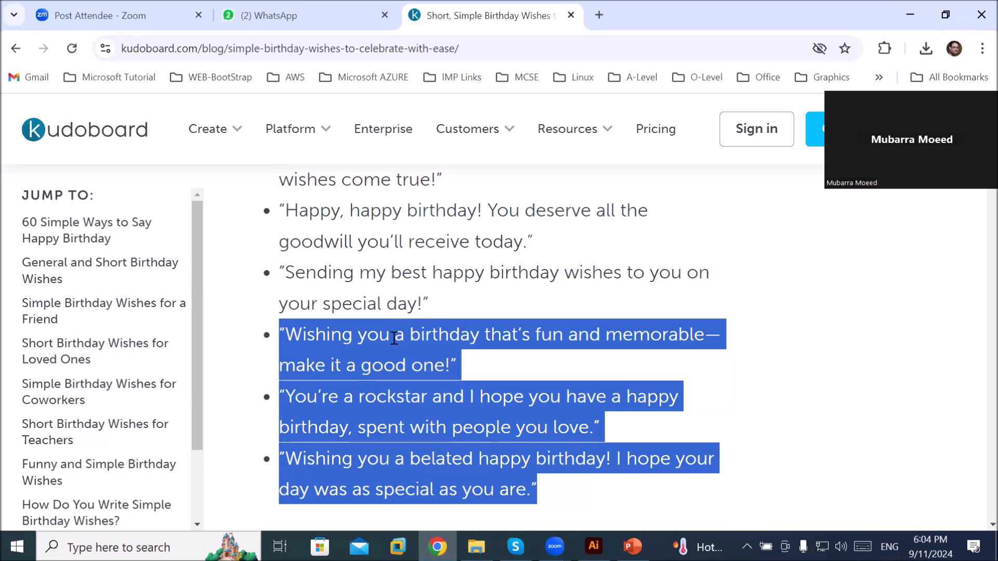
{"action": "right_click", "coordinate": [363, 328]}
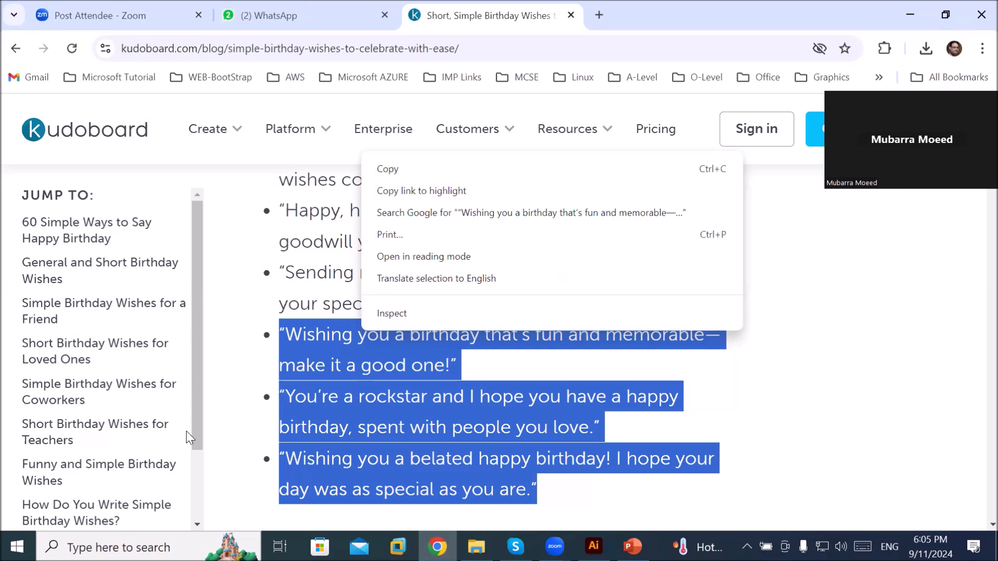
{"action": "right_click", "coordinate": [335, 335]}
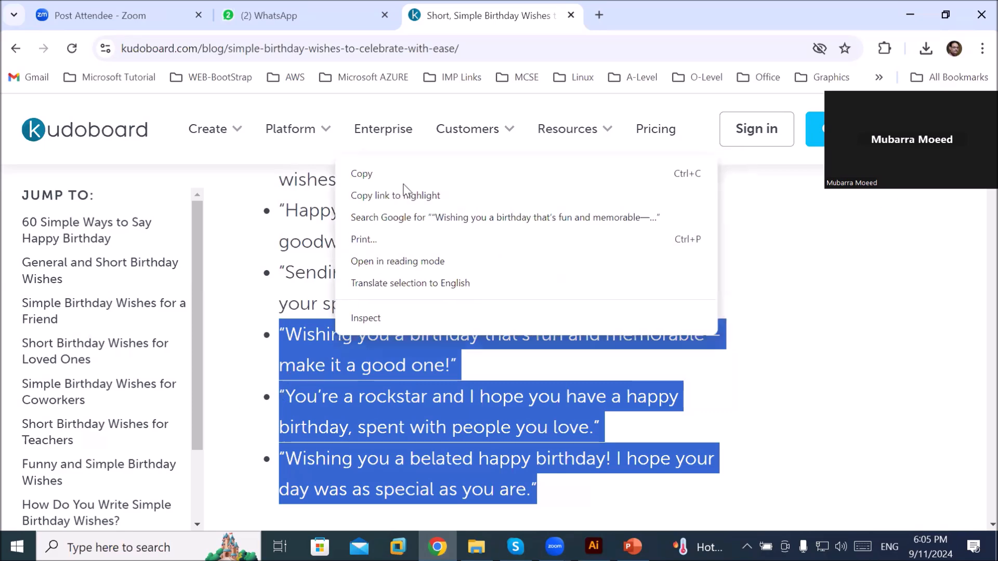
{"action": "left_click", "coordinate": [364, 173]}
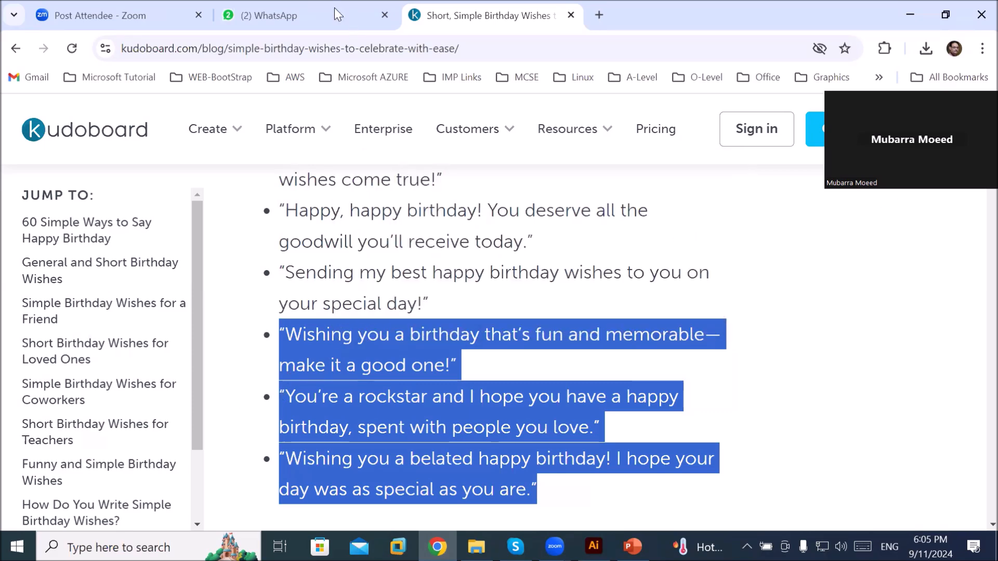
{"action": "left_click", "coordinate": [335, 12]}
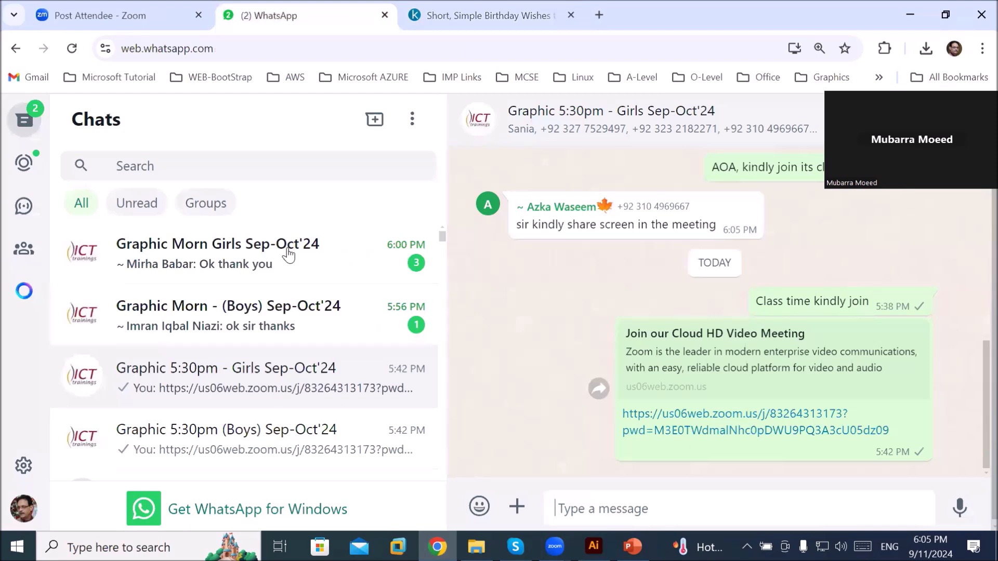
{"action": "key", "text": "ctrl+Tab"}
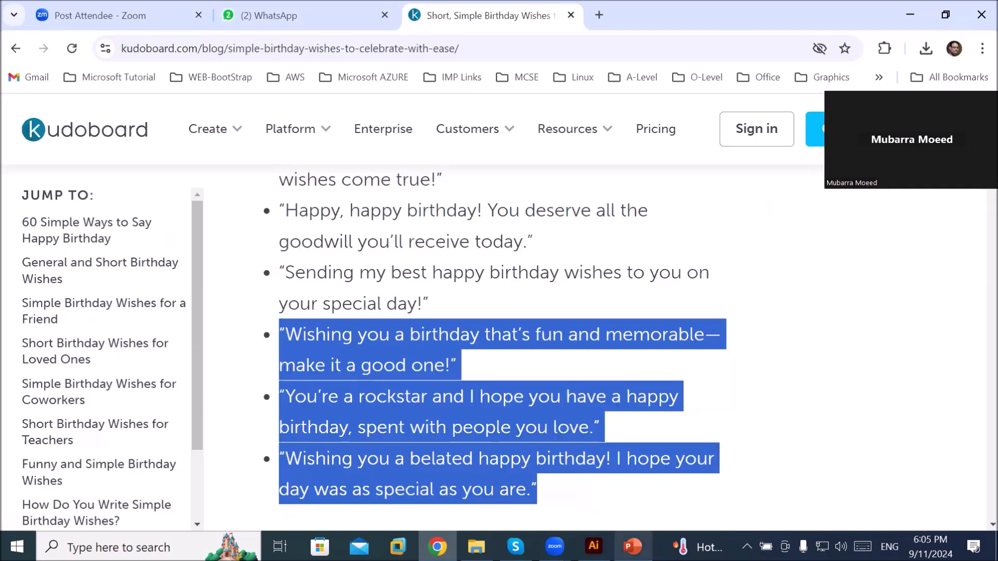
Step: Switch back to Illustrator and draw a wide area-type frame below the photo, over the party hats
{"action": "left_click", "coordinate": [594, 546]}
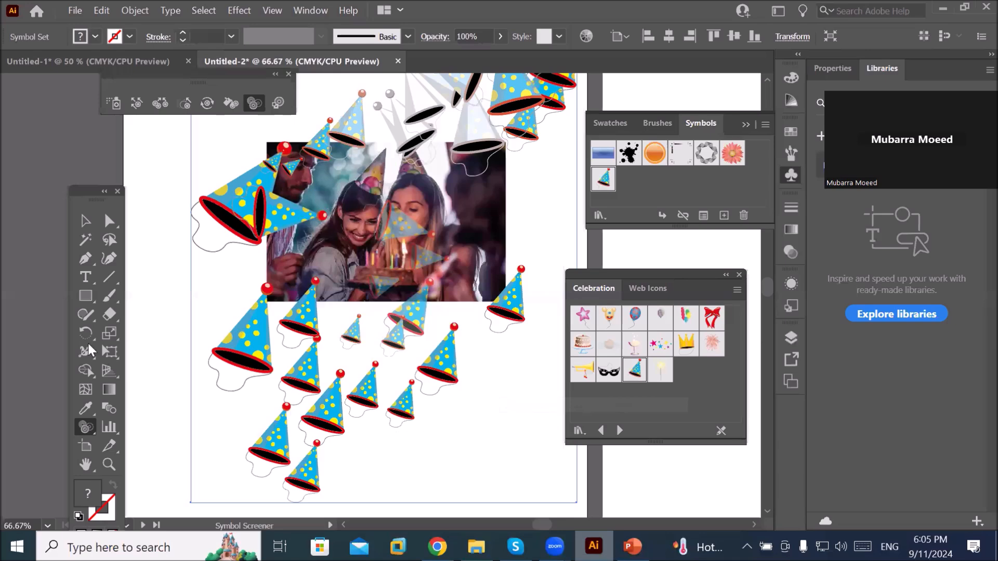
{"action": "left_click", "coordinate": [85, 277]}
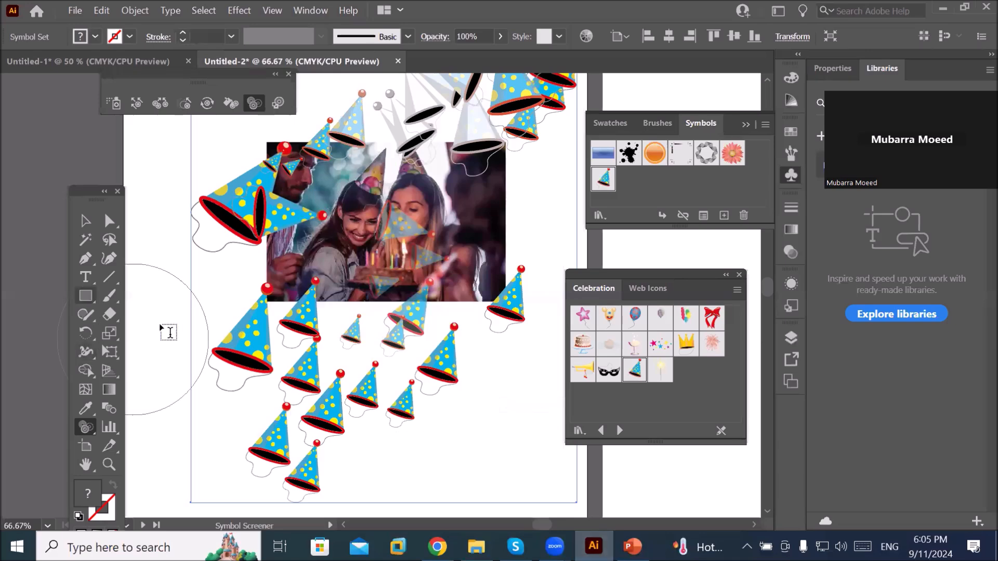
{"action": "left_click_drag", "start_coordinate": [153, 322], "coordinate": [557, 508]}
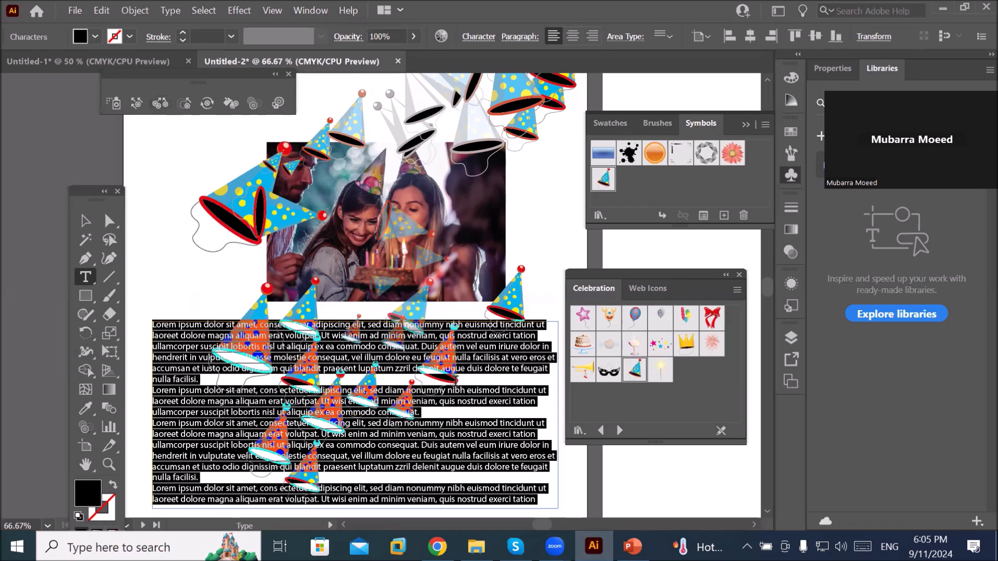
Step: Replace the frame's placeholder text with the copied birthday wishes
{"action": "scroll", "coordinate": [456, 384], "scroll_direction": "up", "scroll_amount": 3}
{"action": "scroll", "coordinate": [420, 395], "scroll_direction": "up", "scroll_amount": 2}
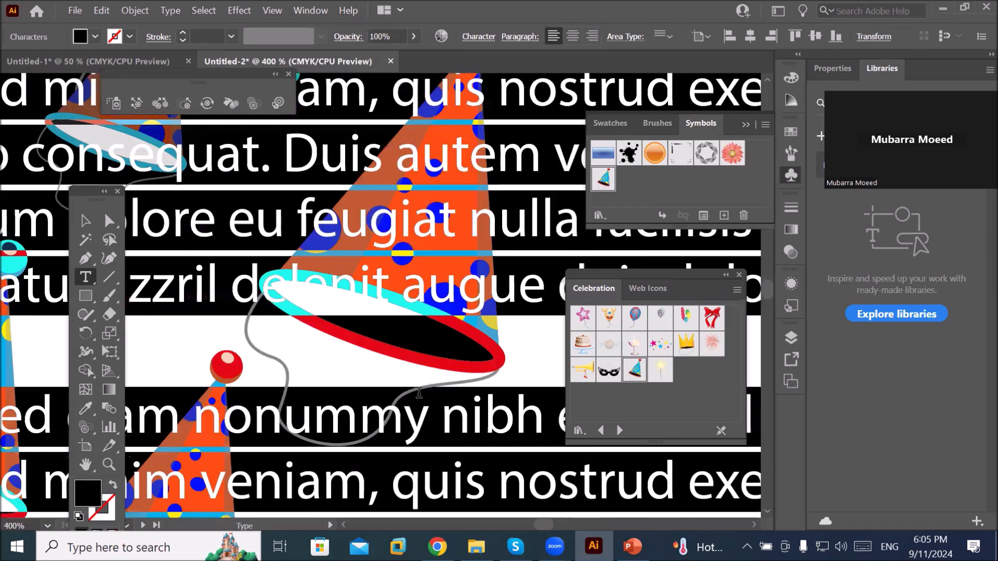
{"action": "right_click", "coordinate": [216, 170]}
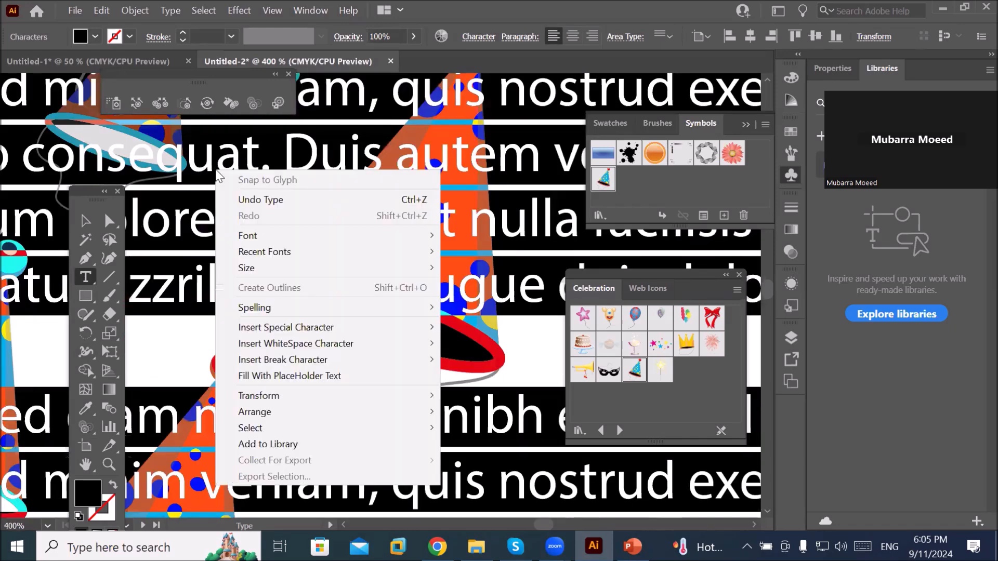
{"action": "left_click", "coordinate": [94, 12]}
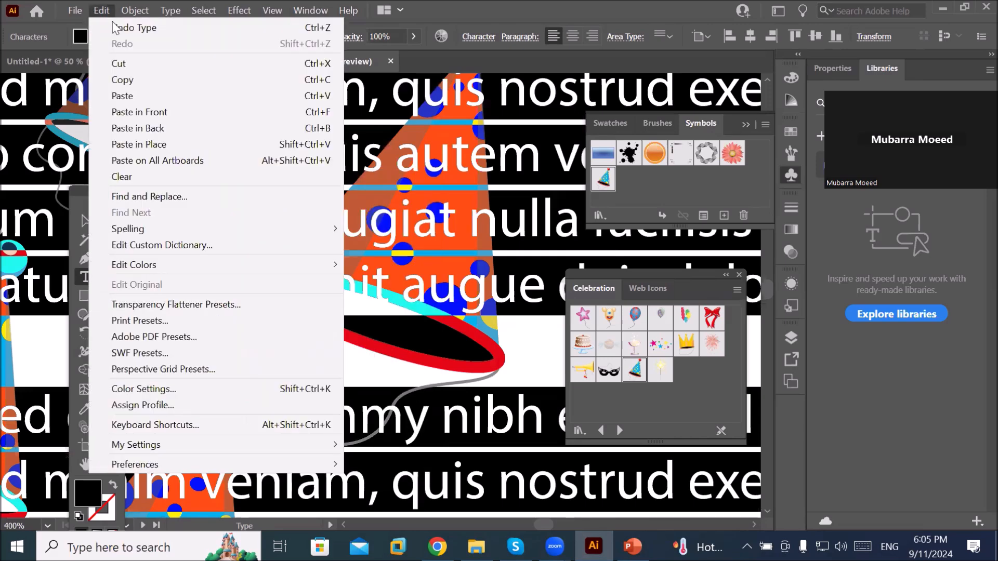
{"action": "left_click", "coordinate": [149, 96]}
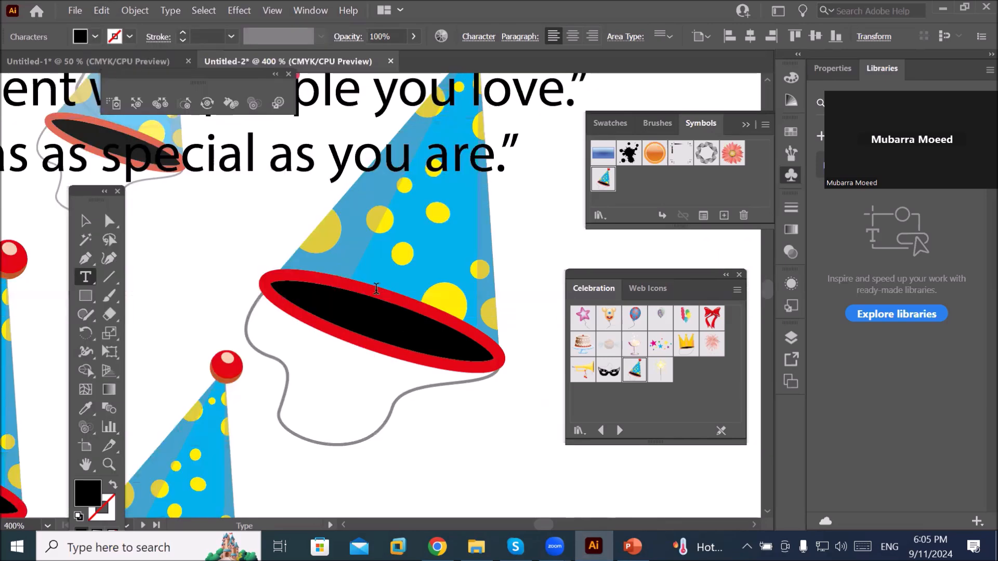
{"action": "key", "text": "ctrl+1"}
{"action": "key", "text": "ctrl+minus"}
{"action": "key", "text": "ctrl+minus"}
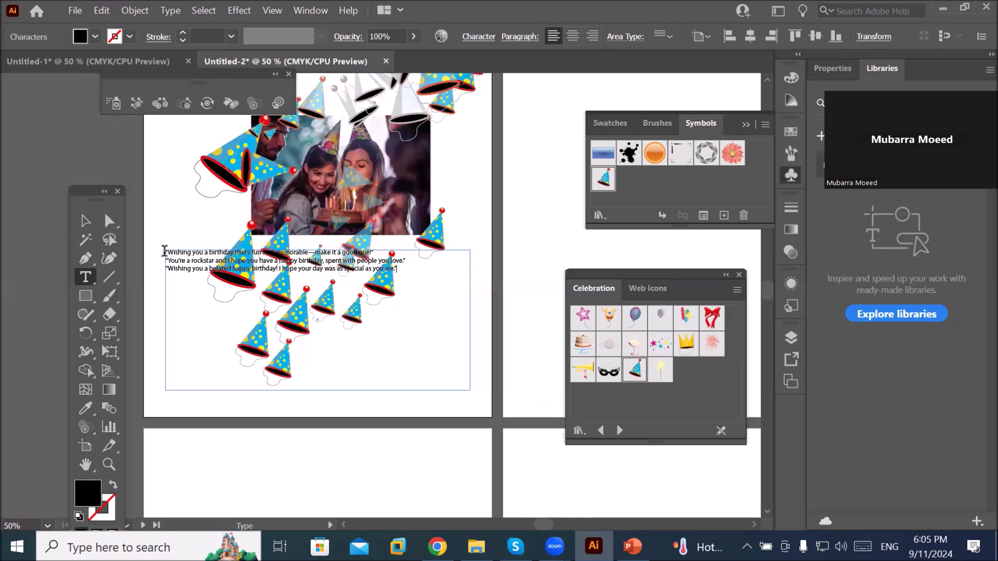
Step: Set all the birthday wishes text to 36 pt and align it to the centre
{"action": "key", "text": "ctrl+a"}
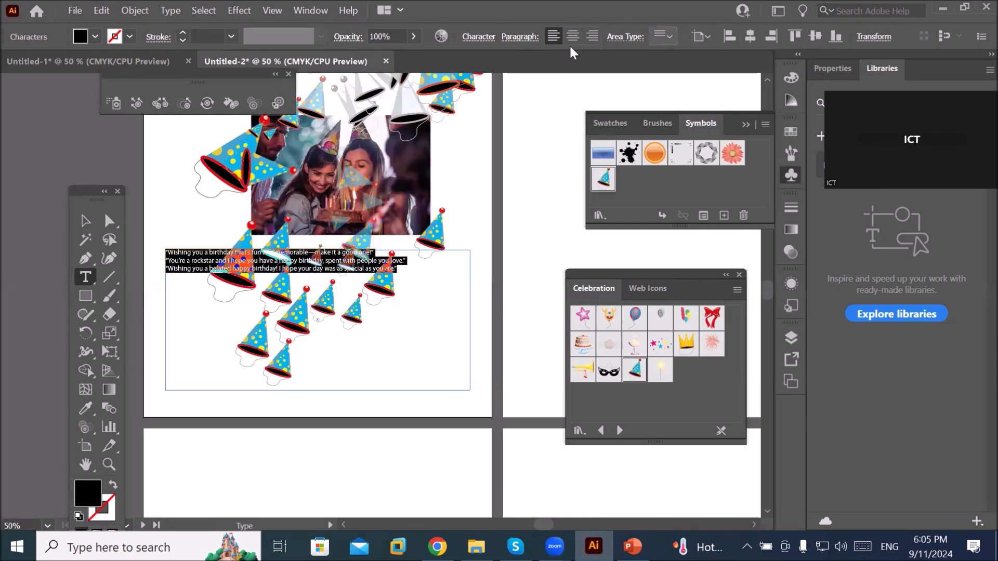
{"action": "left_click", "coordinate": [475, 38]}
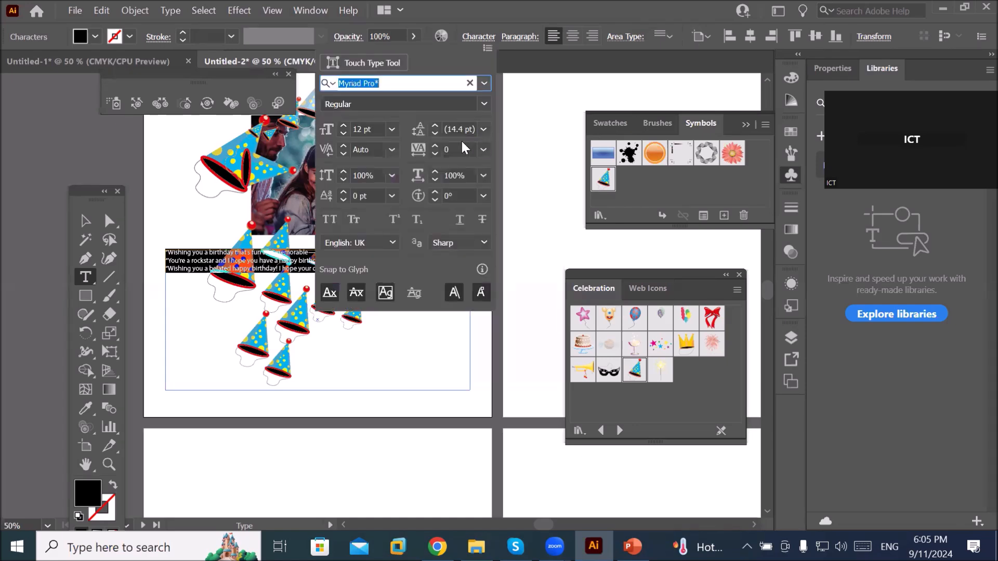
{"action": "left_click", "coordinate": [392, 130]}
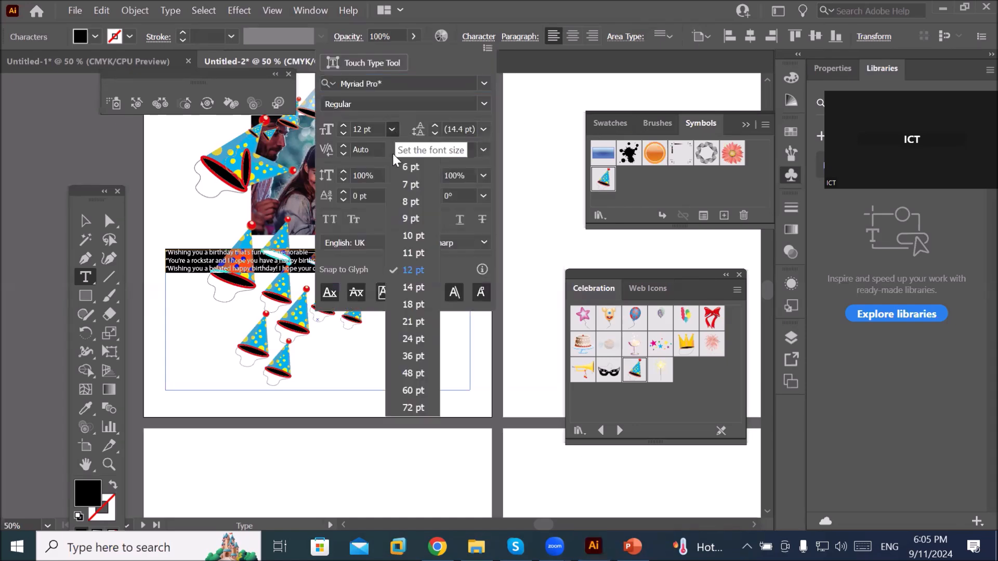
{"action": "left_click", "coordinate": [411, 357]}
{"action": "left_click", "coordinate": [575, 36]}
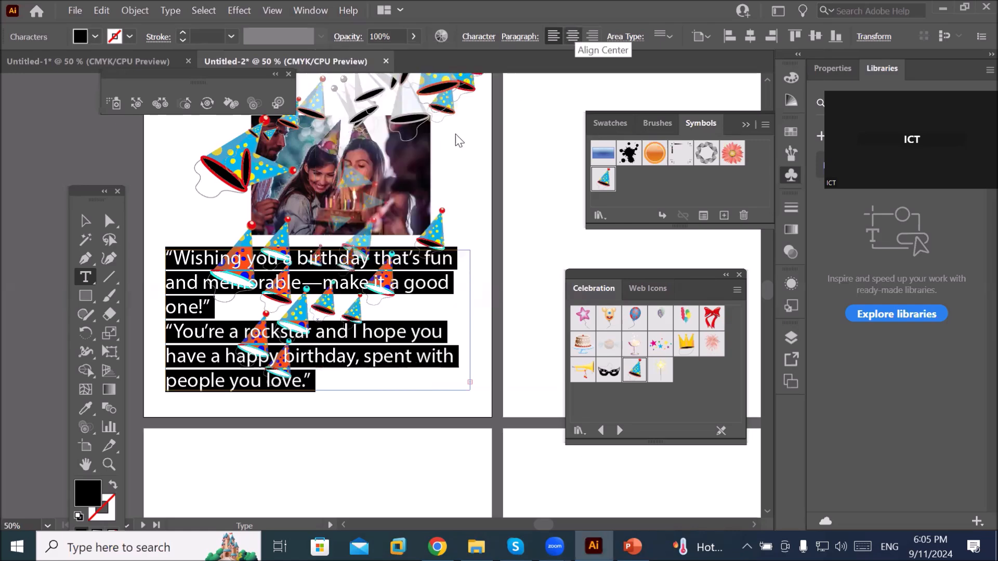
{"action": "left_click", "coordinate": [573, 37]}
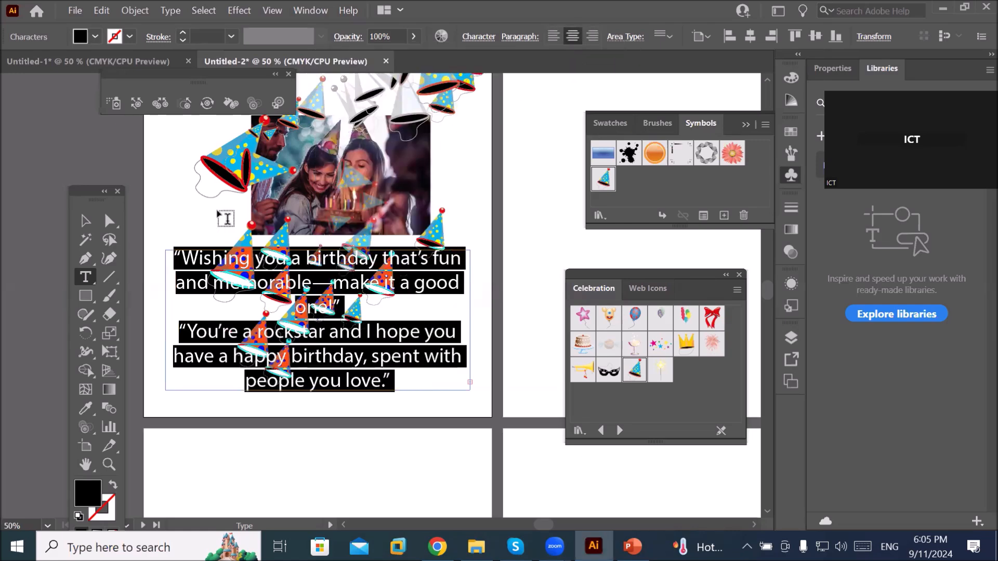
Step: Select the text frame as an object and examine closely how the wording overlaps the party hats
{"action": "left_click", "coordinate": [85, 221]}
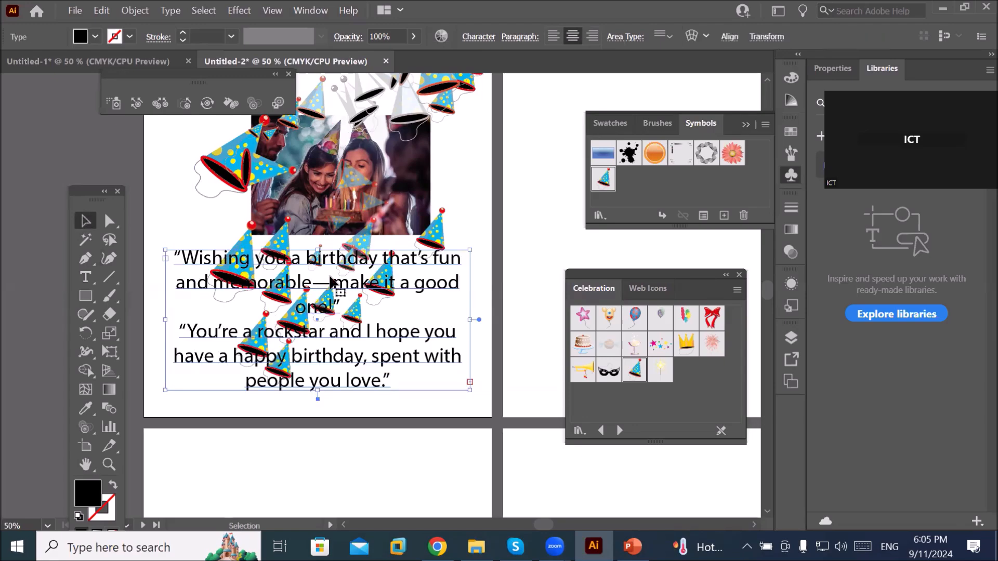
{"action": "key", "text": "ctrl+plus"}
{"action": "key", "text": "ctrl+plus"}
{"action": "key", "text": "ctrl+plus"}
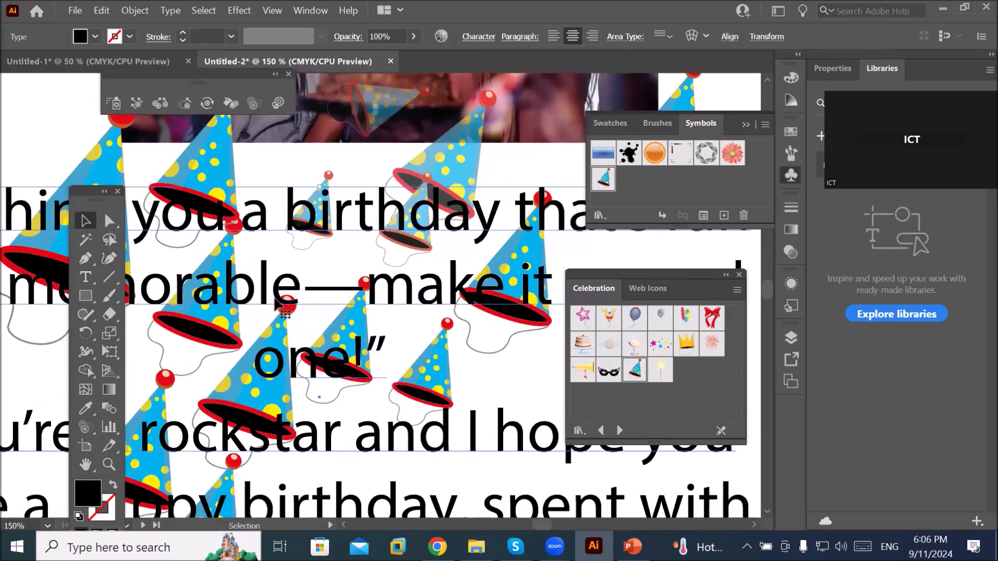
{"action": "key", "text": "ctrl+plus"}
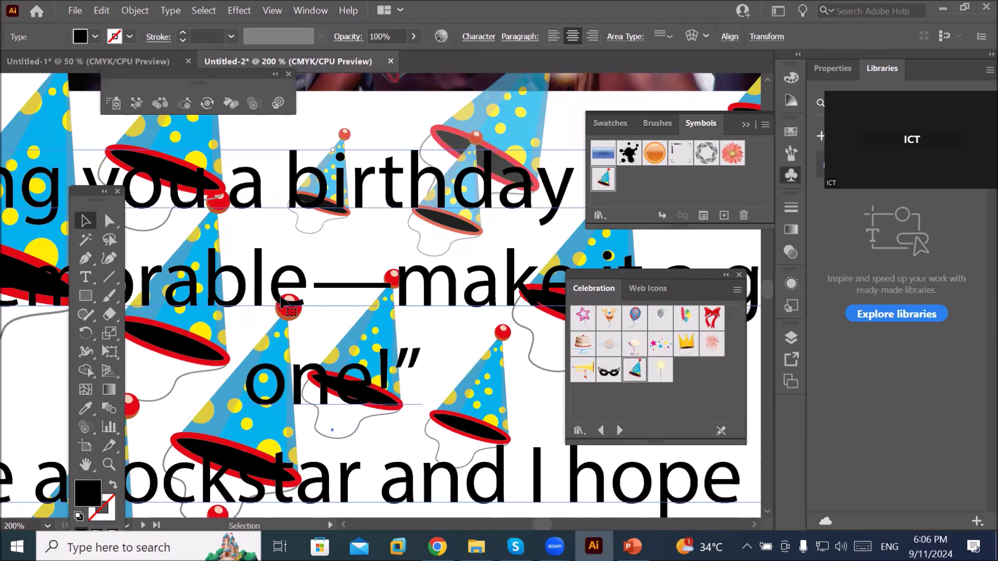
{"action": "key", "text": "ctrl+minus"}
{"action": "key", "text": "ctrl+minus"}
{"action": "key", "text": "ctrl+minus"}
{"action": "key", "text": "ctrl+minus"}
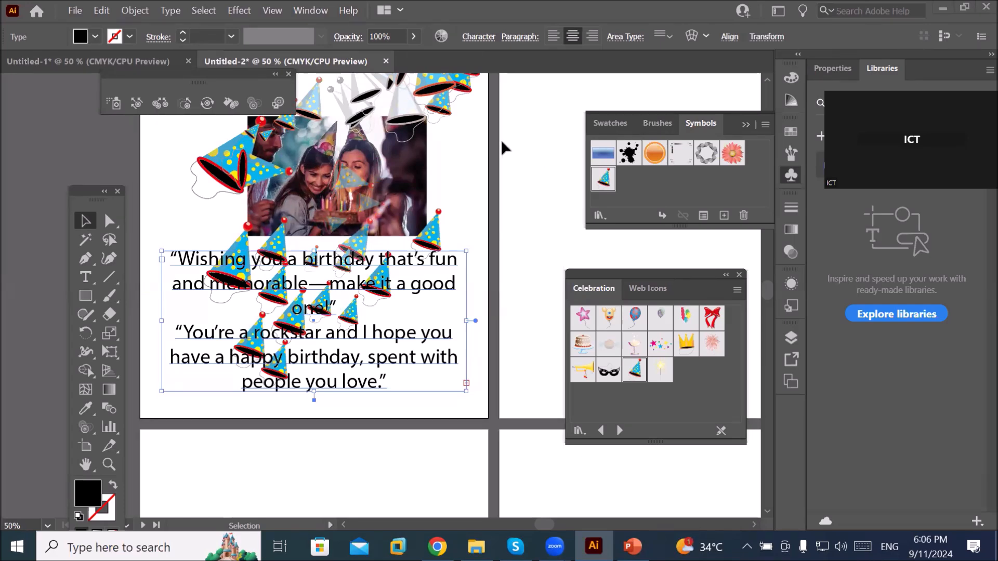
Step: Expand Layer 1 in a floating Layers panel and move the wishes text beneath the symbol set
{"action": "left_click", "coordinate": [791, 339]}
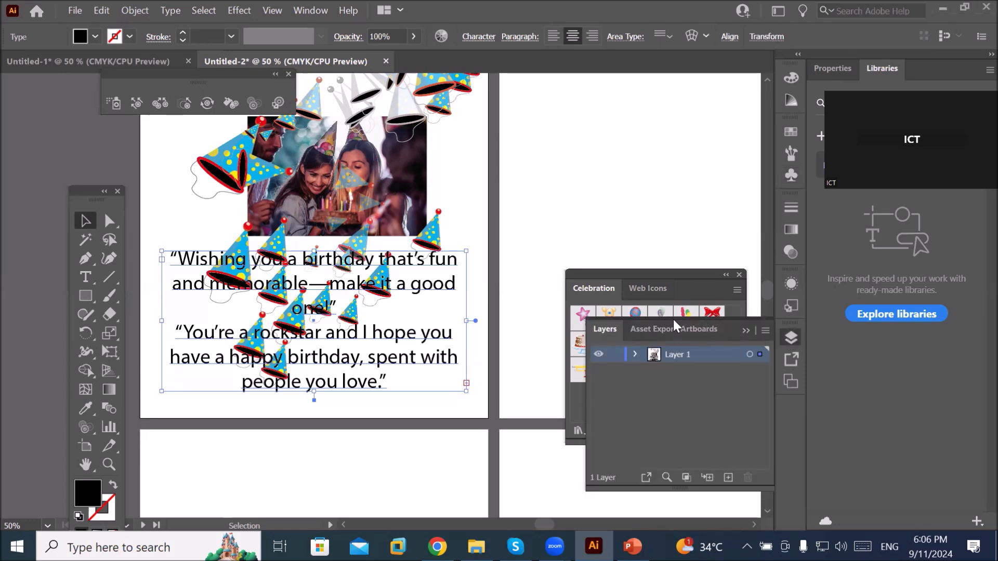
{"action": "left_click_drag", "start_coordinate": [741, 317], "coordinate": [676, 82]}
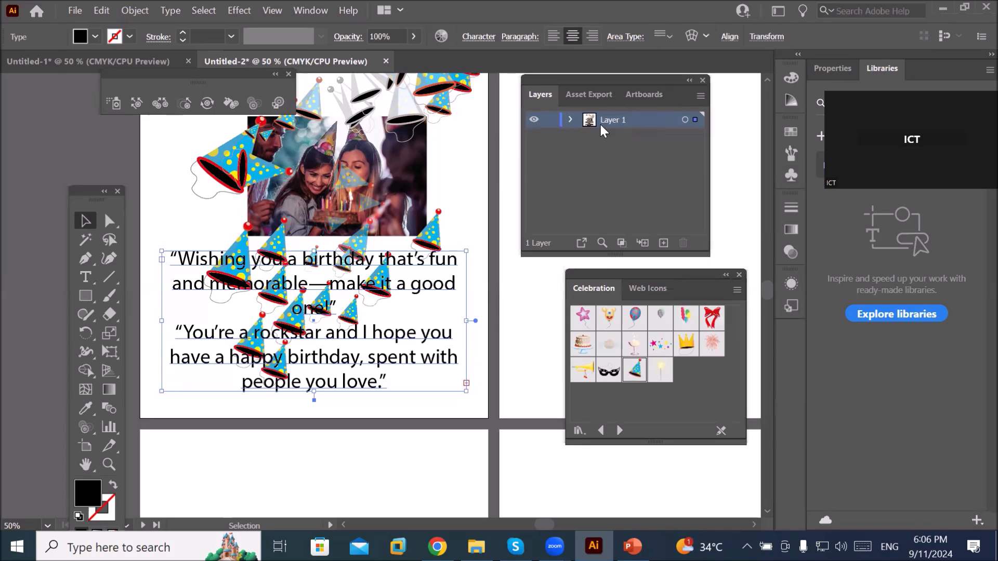
{"action": "left_click", "coordinate": [570, 120]}
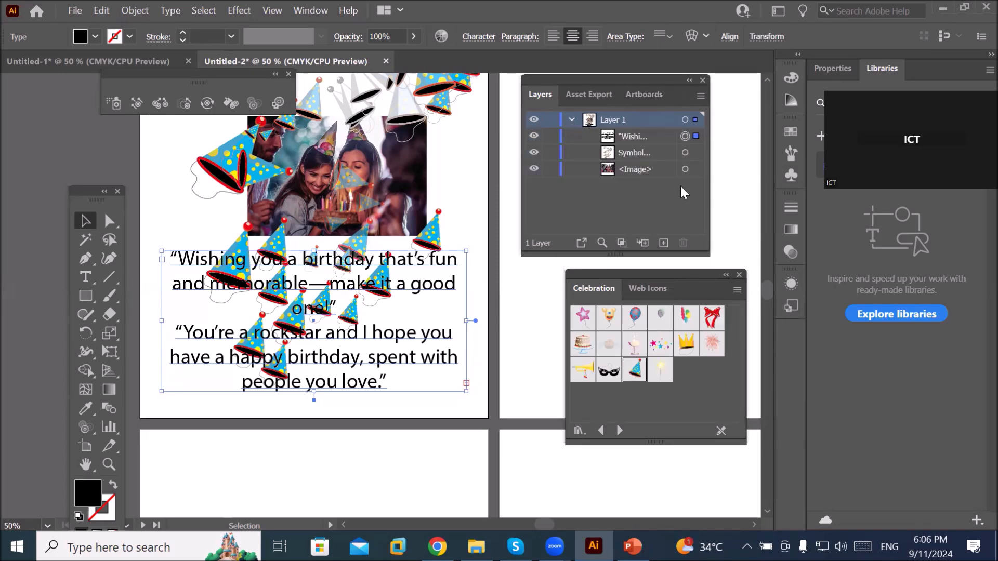
{"action": "left_click", "coordinate": [645, 138]}
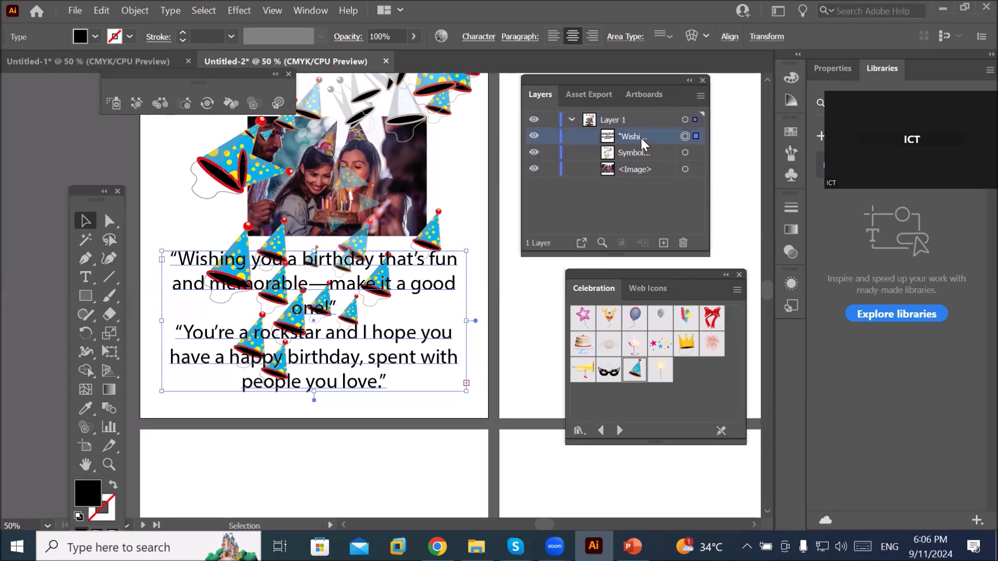
{"action": "left_click_drag", "start_coordinate": [650, 145], "coordinate": [656, 162]}
{"action": "scroll", "coordinate": [382, 308], "scroll_direction": "up", "scroll_amount": 2}
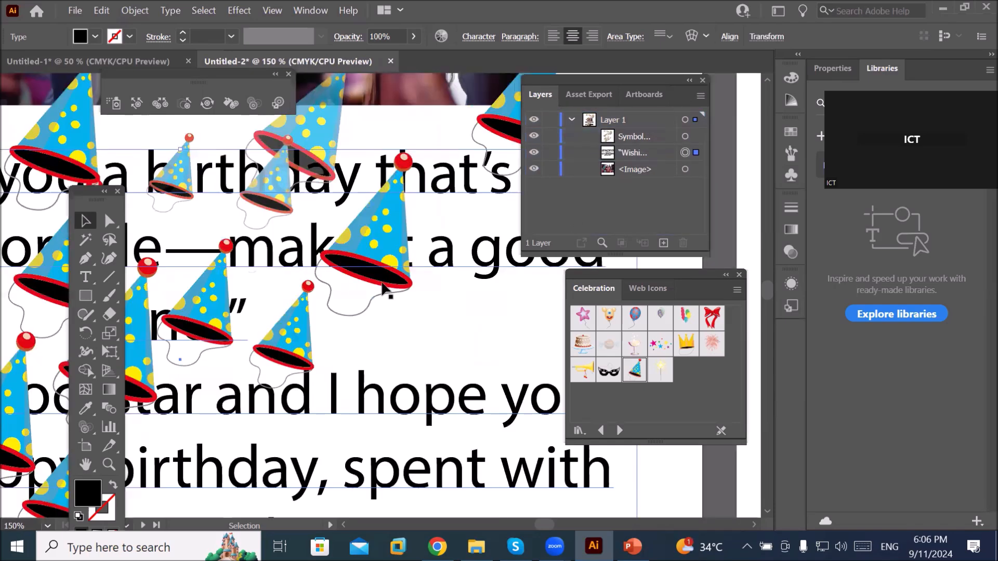
{"action": "scroll", "coordinate": [384, 291], "scroll_direction": "up", "scroll_amount": 2}
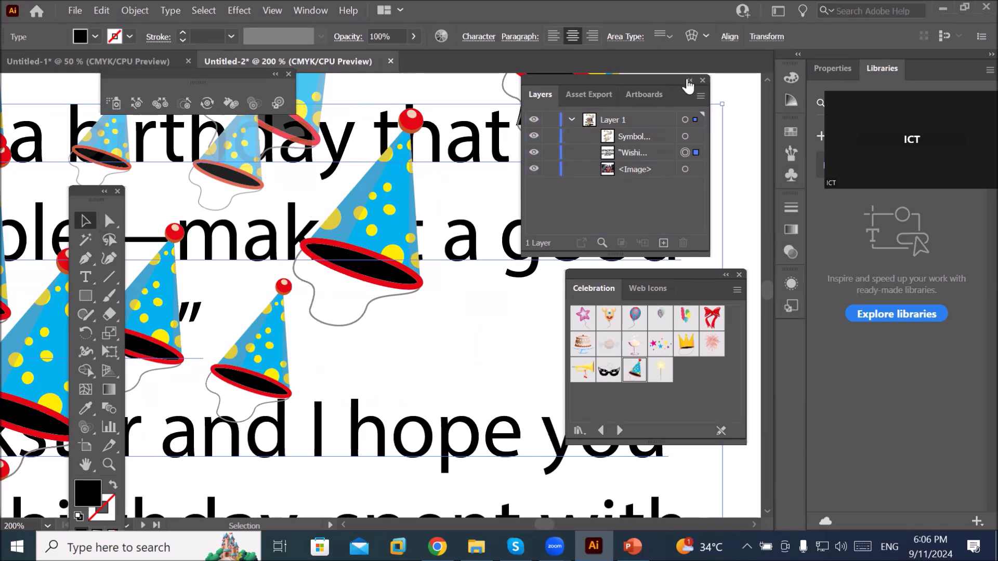
Step: Collapse and reopen the floating Layers panel, and move the toolbar clear of the party hats and wishes text
{"action": "left_click", "coordinate": [689, 80]}
{"action": "scroll", "coordinate": [312, 214], "scroll_direction": "down", "scroll_amount": 2}
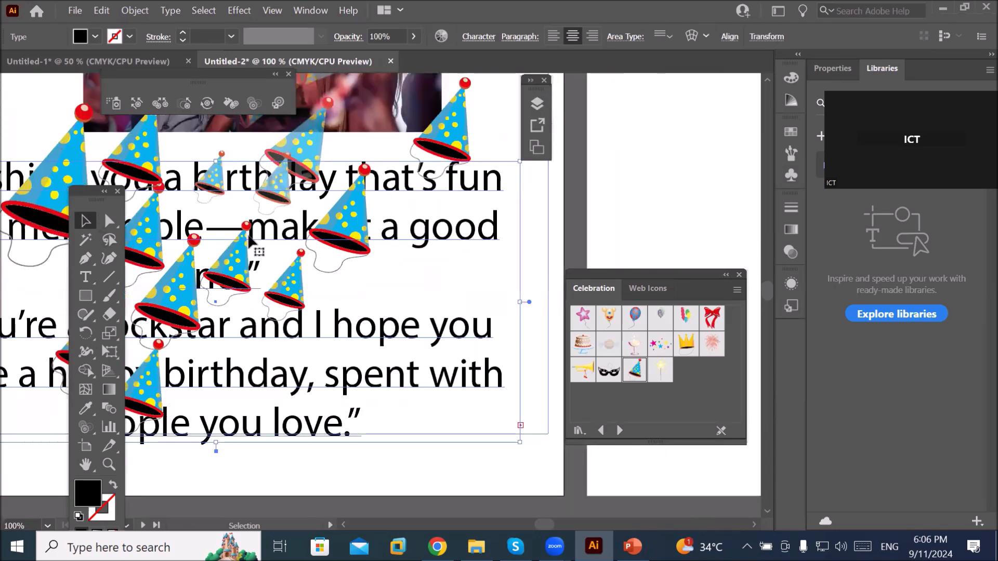
{"action": "left_click_drag", "start_coordinate": [88, 200], "coordinate": [57, 247]}
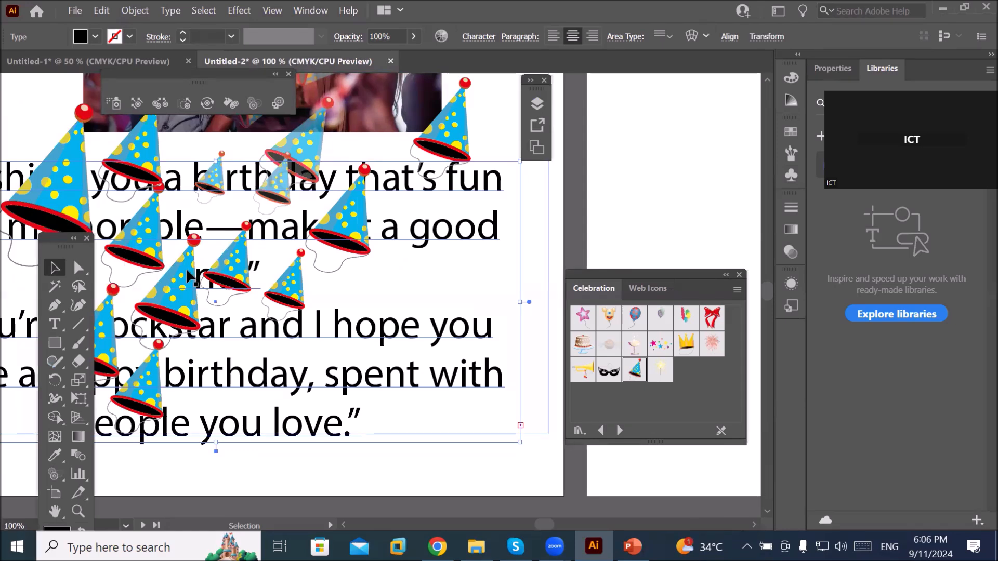
{"action": "left_click", "coordinate": [537, 103]}
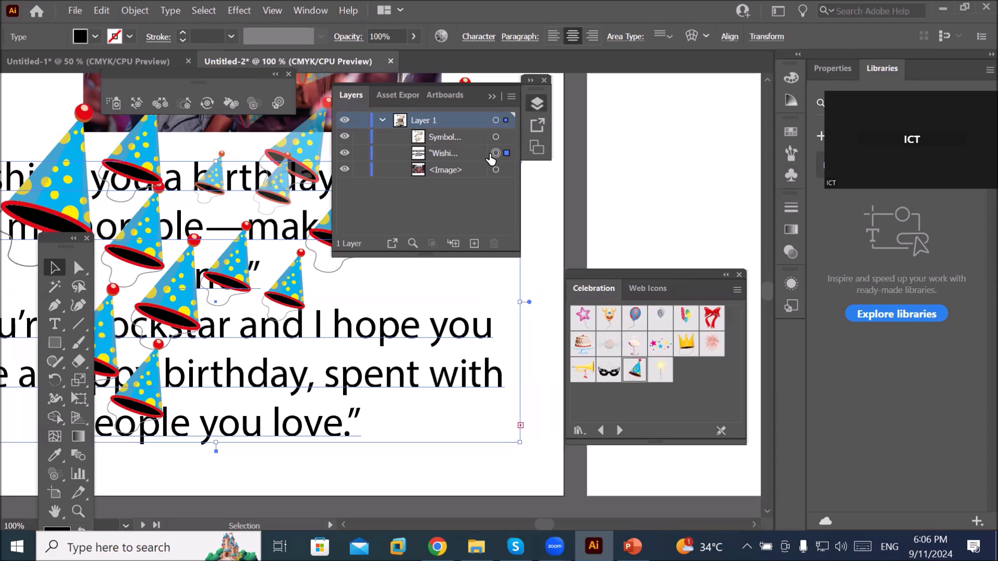
Step: Target the symbol set in Layer 1, collapse the floating Layers panel, and move the toolbar higher
{"action": "left_click", "coordinate": [495, 137]}
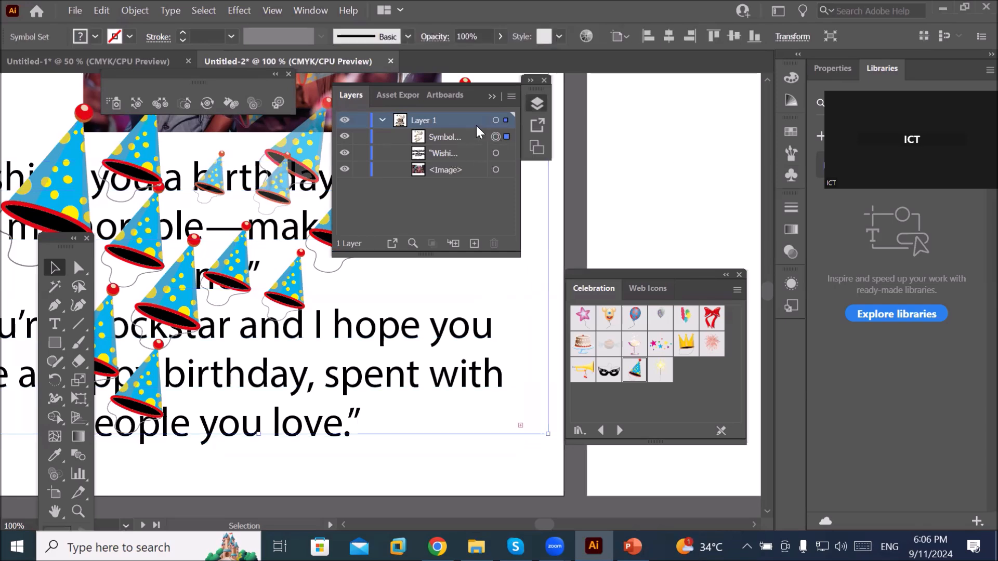
{"action": "left_click", "coordinate": [475, 121]}
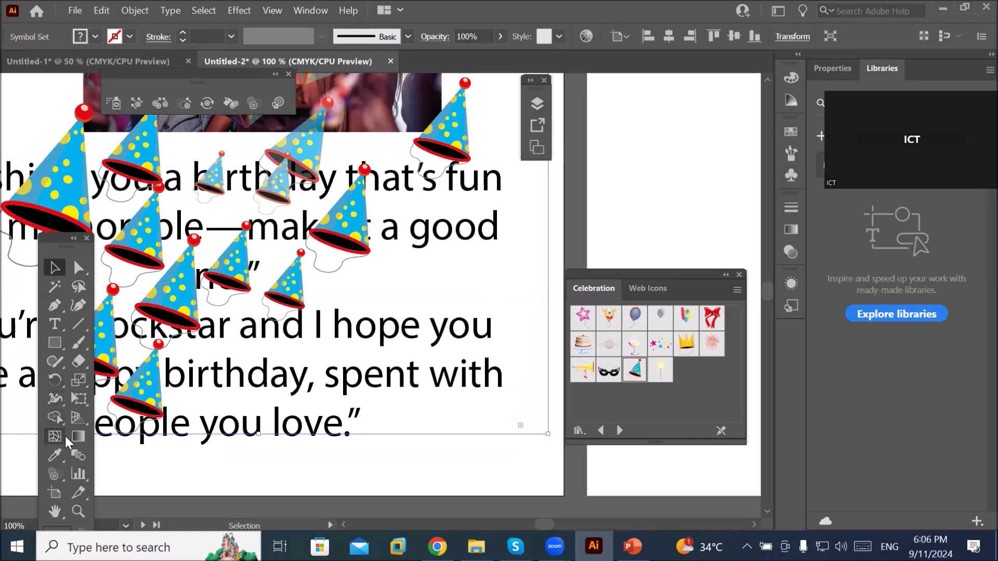
{"action": "mouse_move", "coordinate": [65, 243]}
{"action": "left_mouse_down"}
{"action": "mouse_move", "coordinate": [74, 259]}
{"action": "mouse_move", "coordinate": [33, 157]}
{"action": "mouse_move", "coordinate": [54, 138]}
{"action": "left_mouse_up"}
Step: Fade the party hats covering the birthday wishes text with the Symbol Screener tool so the wording shows through
{"action": "left_click", "coordinate": [44, 372]}
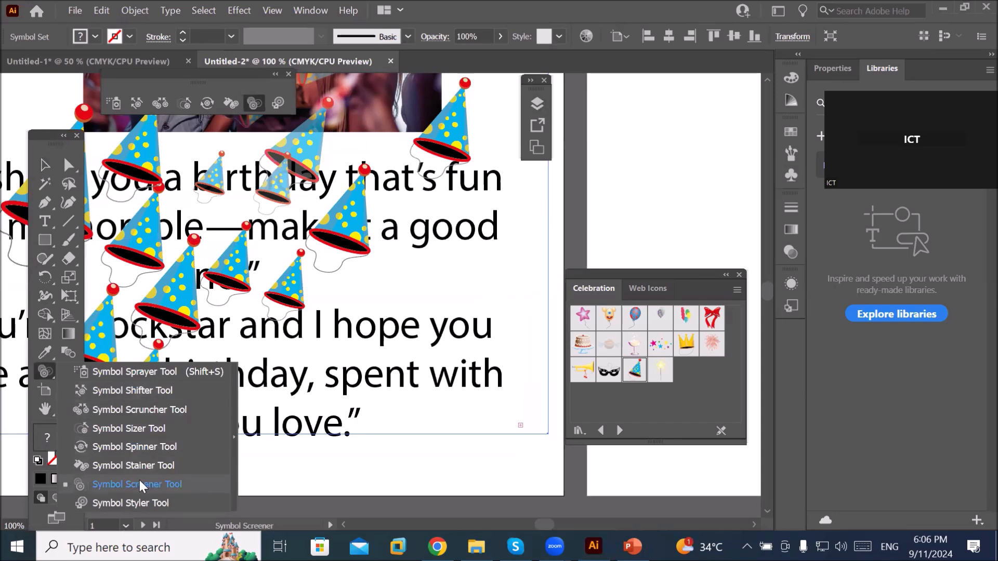
{"action": "left_click", "coordinate": [144, 484]}
{"action": "left_click", "coordinate": [348, 221]}
{"action": "mouse_move", "coordinate": [293, 322]}
{"action": "left_mouse_down"}
{"action": "mouse_move", "coordinate": [226, 284]}
{"action": "mouse_move", "coordinate": [132, 372]}
{"action": "mouse_move", "coordinate": [149, 360]}
{"action": "left_mouse_up"}
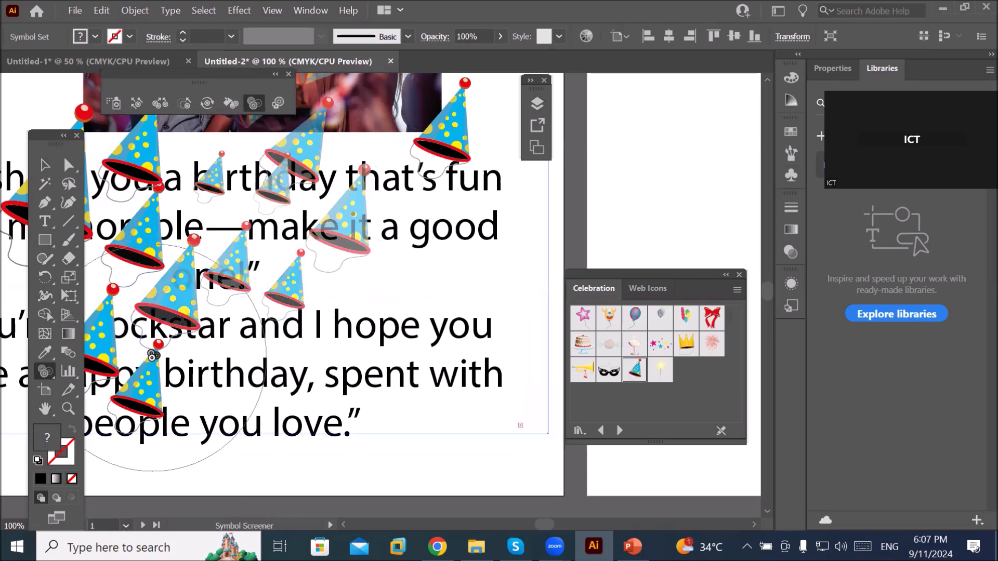
{"action": "left_click_drag", "start_coordinate": [223, 351], "coordinate": [397, 297]}
{"action": "mouse_move", "coordinate": [293, 321]}
{"action": "left_mouse_down"}
{"action": "mouse_move", "coordinate": [303, 396]}
{"action": "mouse_move", "coordinate": [297, 345]}
{"action": "mouse_move", "coordinate": [277, 324]}
{"action": "mouse_move", "coordinate": [295, 373]}
{"action": "mouse_move", "coordinate": [265, 448]}
{"action": "mouse_move", "coordinate": [284, 468]}
{"action": "mouse_move", "coordinate": [301, 456]}
{"action": "mouse_move", "coordinate": [256, 181]}
{"action": "mouse_move", "coordinate": [293, 205]}
{"action": "mouse_move", "coordinate": [264, 163]}
{"action": "mouse_move", "coordinate": [250, 163]}
{"action": "mouse_move", "coordinate": [232, 199]}
{"action": "mouse_move", "coordinate": [561, 103]}
{"action": "mouse_move", "coordinate": [491, 113]}
{"action": "mouse_move", "coordinate": [586, 113]}
{"action": "mouse_move", "coordinate": [612, 100]}
{"action": "mouse_move", "coordinate": [407, 382]}
{"action": "mouse_move", "coordinate": [343, 380]}
{"action": "mouse_move", "coordinate": [298, 360]}
{"action": "mouse_move", "coordinate": [384, 309]}
{"action": "mouse_move", "coordinate": [391, 279]}
{"action": "mouse_move", "coordinate": [414, 290]}
{"action": "mouse_move", "coordinate": [384, 242]}
{"action": "mouse_move", "coordinate": [386, 214]}
{"action": "mouse_move", "coordinate": [380, 410]}
{"action": "left_mouse_up"}
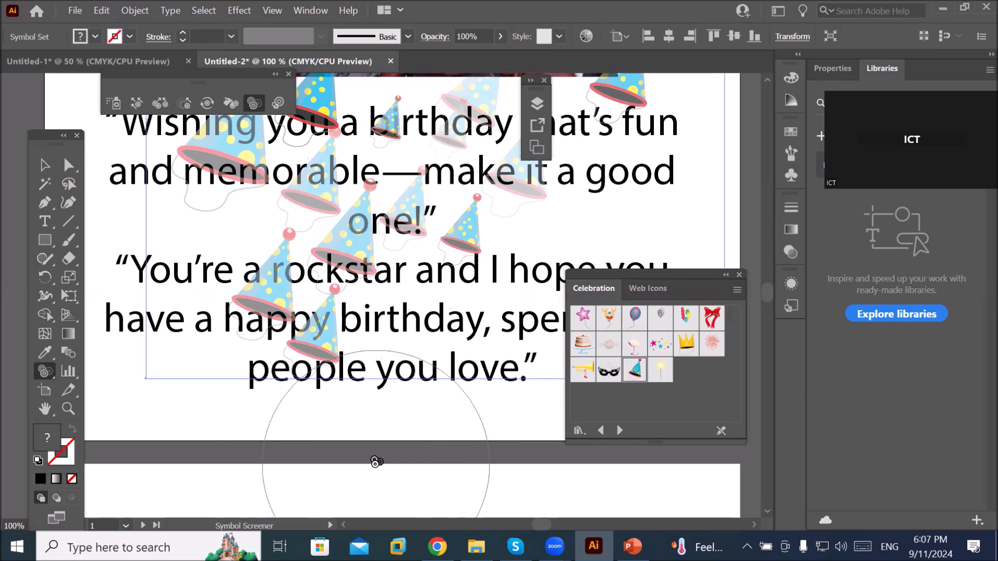
Step: Make the party hats along the photo's edge, near the man, more transparent with the Symbol Screener tool
{"action": "scroll", "coordinate": [453, 249], "scroll_direction": "down", "scroll_amount": 2}
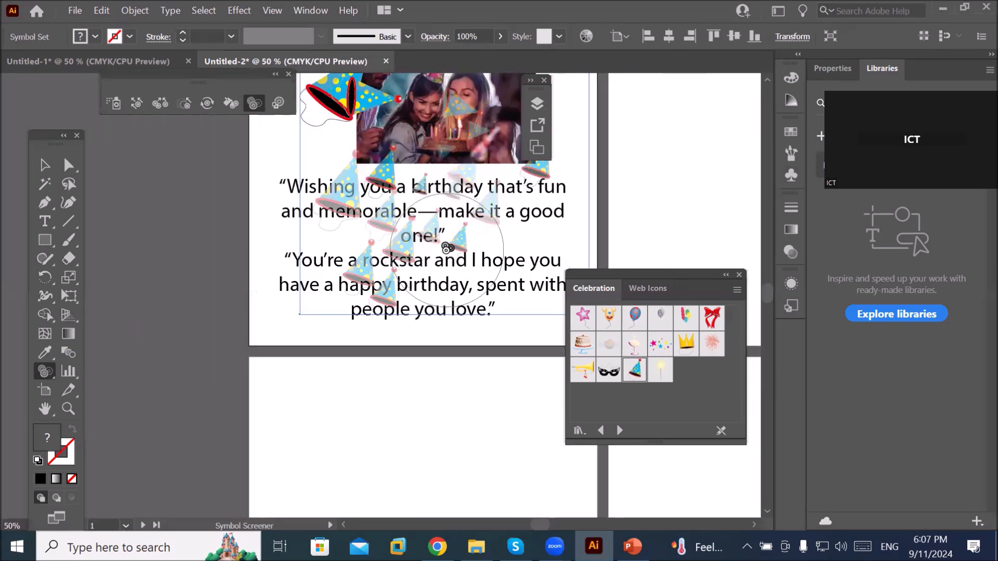
{"action": "scroll", "coordinate": [457, 235], "scroll_direction": "up", "scroll_amount": 1}
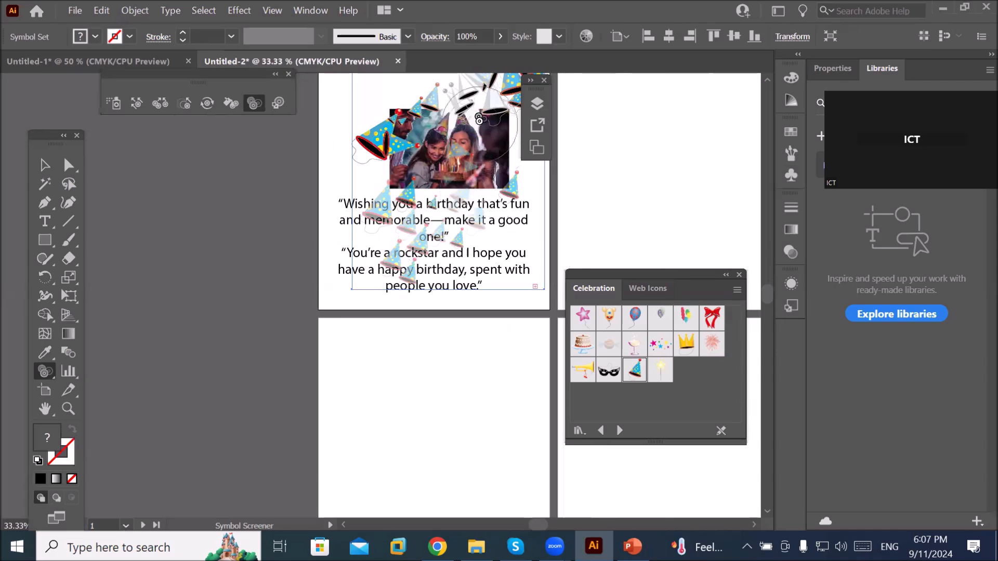
{"action": "scroll", "coordinate": [477, 115], "scroll_direction": "up", "scroll_amount": 1}
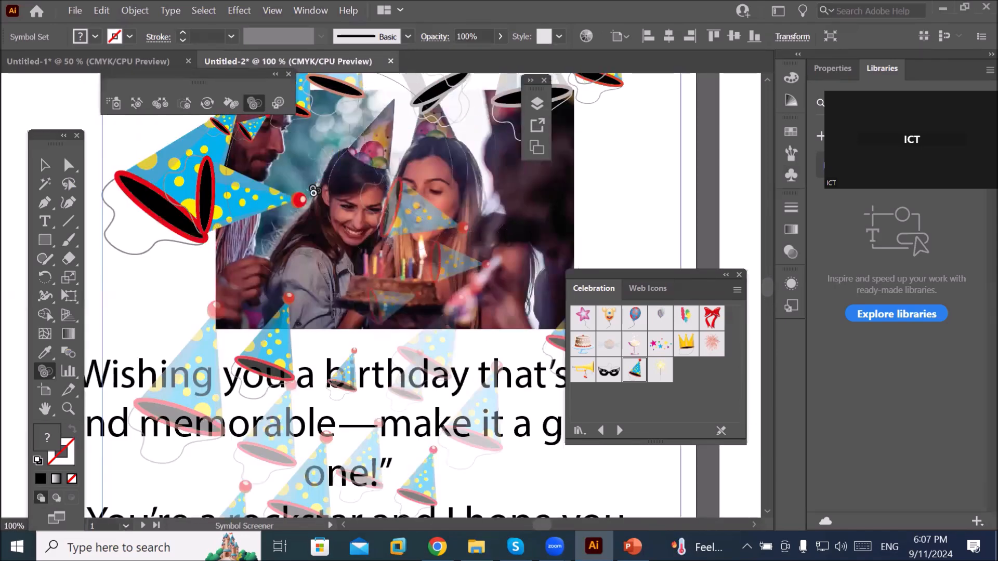
{"action": "mouse_move", "coordinate": [251, 209]}
{"action": "left_mouse_down"}
{"action": "mouse_move", "coordinate": [216, 273]}
{"action": "mouse_move", "coordinate": [274, 296]}
{"action": "mouse_move", "coordinate": [288, 320]}
{"action": "mouse_move", "coordinate": [426, 257]}
{"action": "mouse_move", "coordinate": [447, 201]}
{"action": "mouse_move", "coordinate": [348, 124]}
{"action": "left_mouse_up"}
Step: Try to restyle the party hats over the photo with the Symbol Styler tool
{"action": "left_click", "coordinate": [277, 103]}
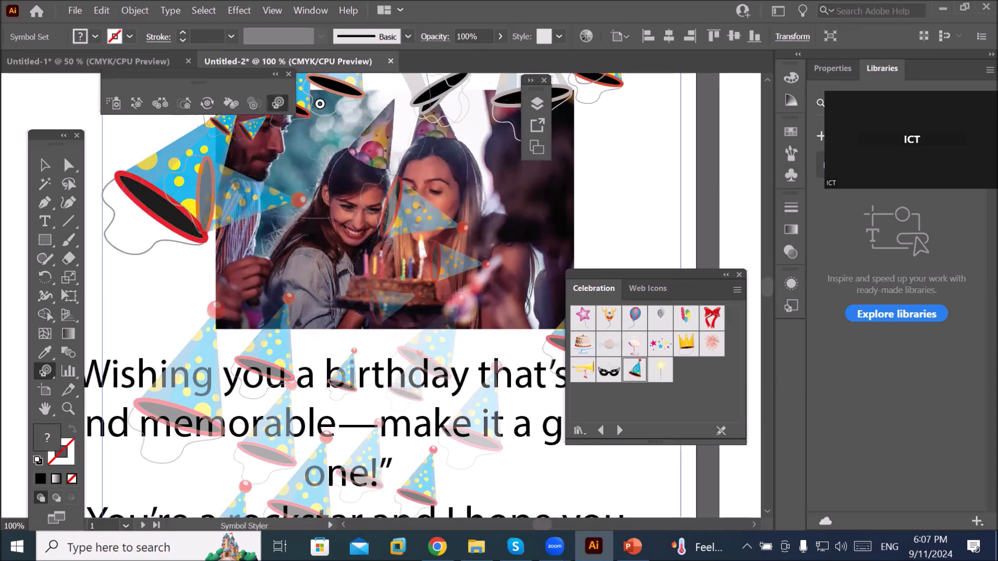
{"action": "left_click", "coordinate": [325, 99]}
{"action": "left_click", "coordinate": [603, 293]}
{"action": "left_click_drag", "start_coordinate": [406, 161], "coordinate": [402, 282]}
{"action": "scroll", "coordinate": [226, 290], "scroll_direction": "up", "scroll_amount": 3}
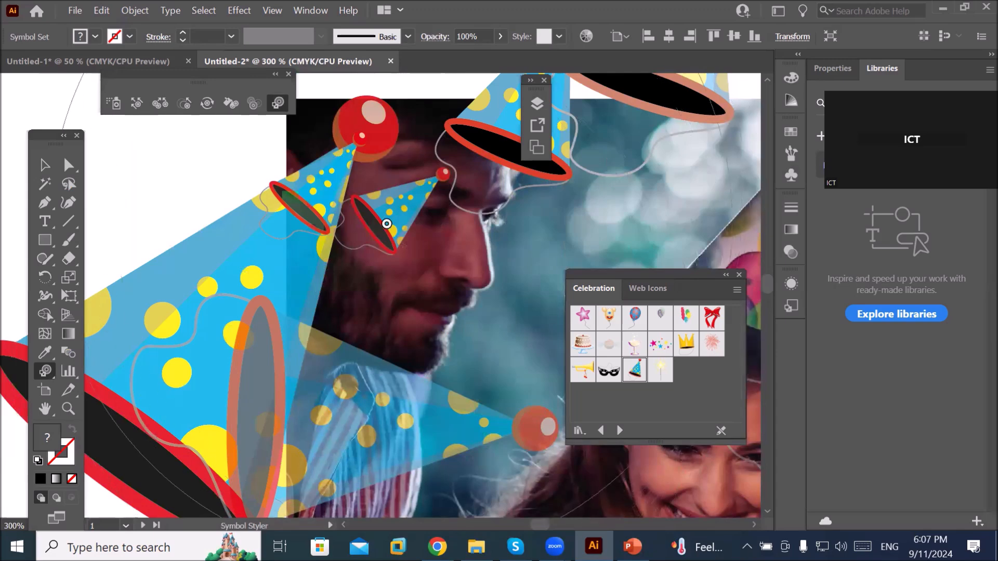
{"action": "left_click", "coordinate": [395, 213]}
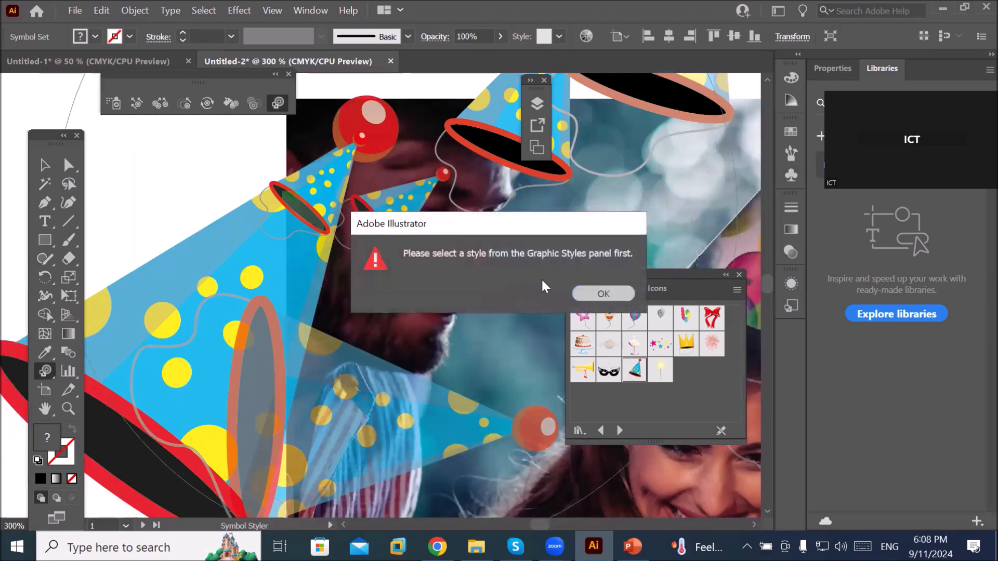
{"action": "key", "text": "Return"}
{"action": "left_click", "coordinate": [336, 188]}
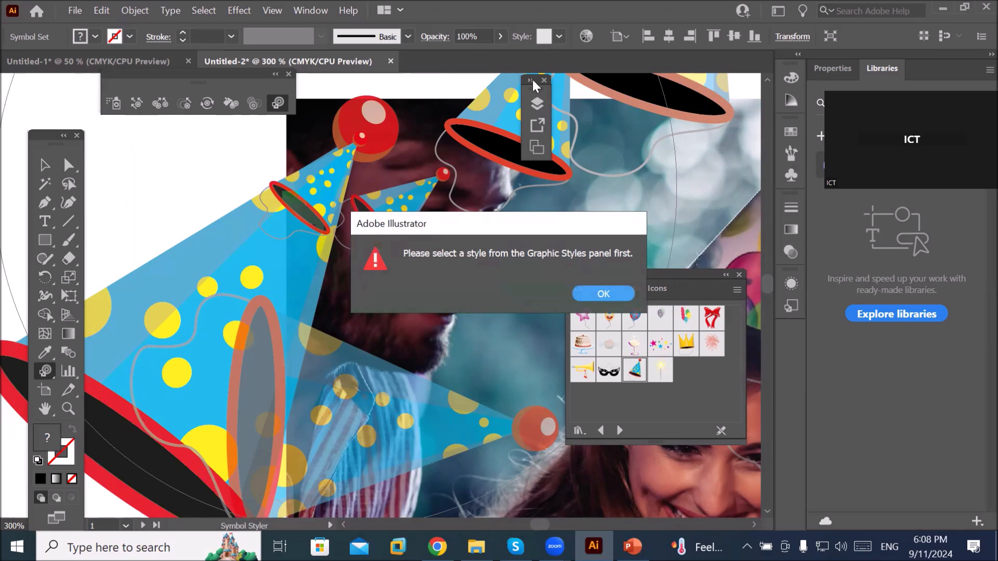
{"action": "left_click", "coordinate": [598, 301]}
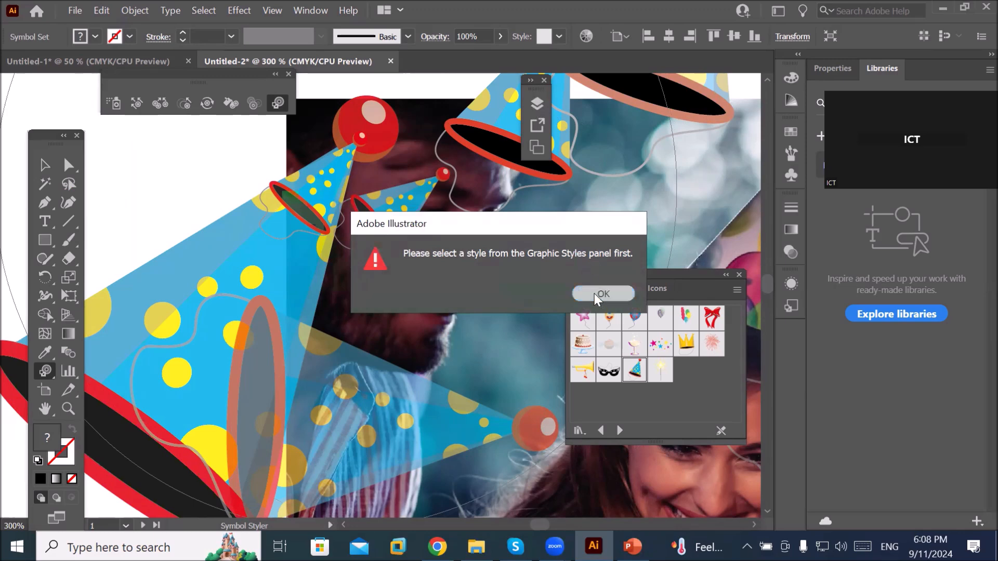
Step: Reopen the Layers panel, target the symbol set, and try the Symbol Styler tool on the hats again
{"action": "left_click", "coordinate": [537, 103]}
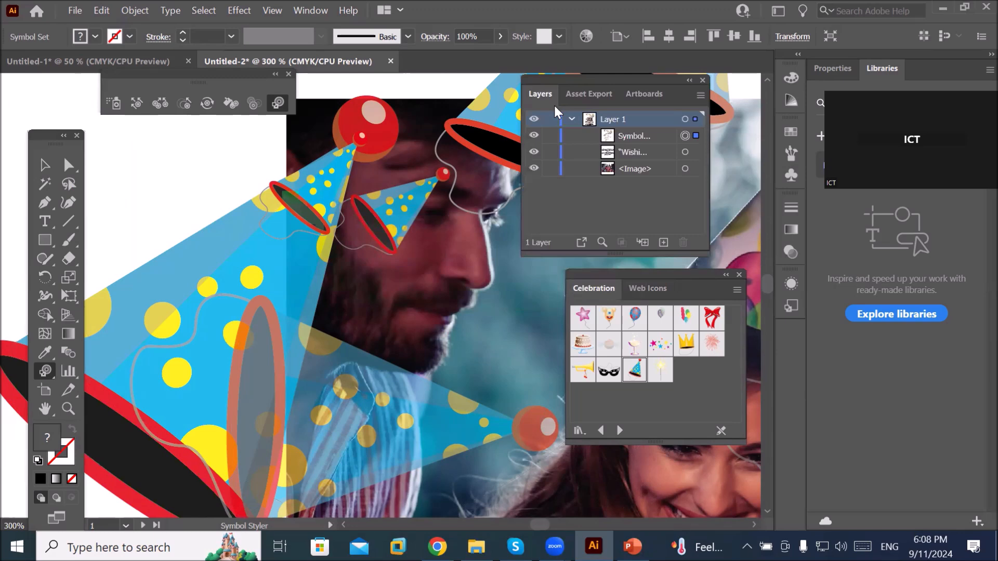
{"action": "left_click", "coordinate": [685, 136]}
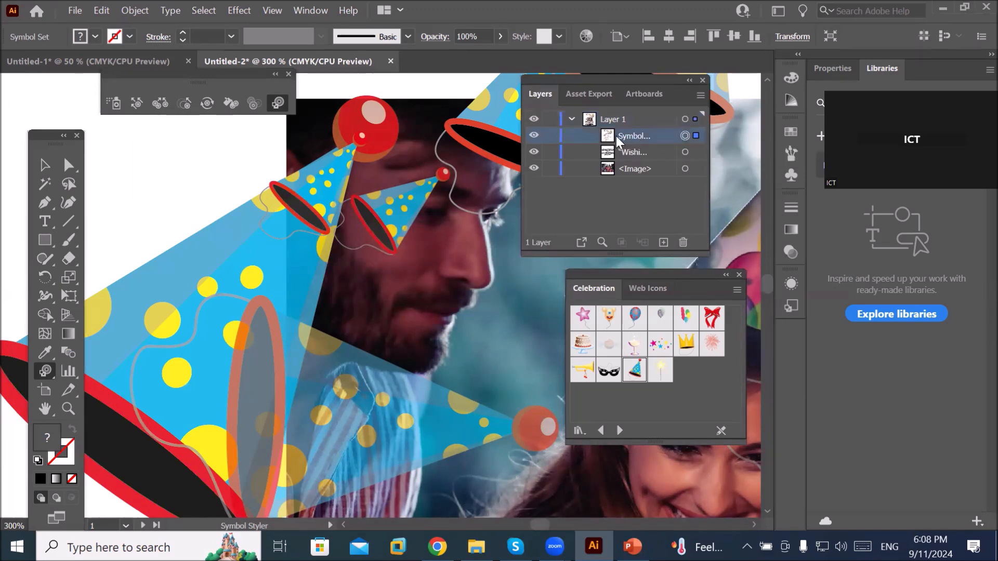
{"action": "left_click", "coordinate": [383, 224]}
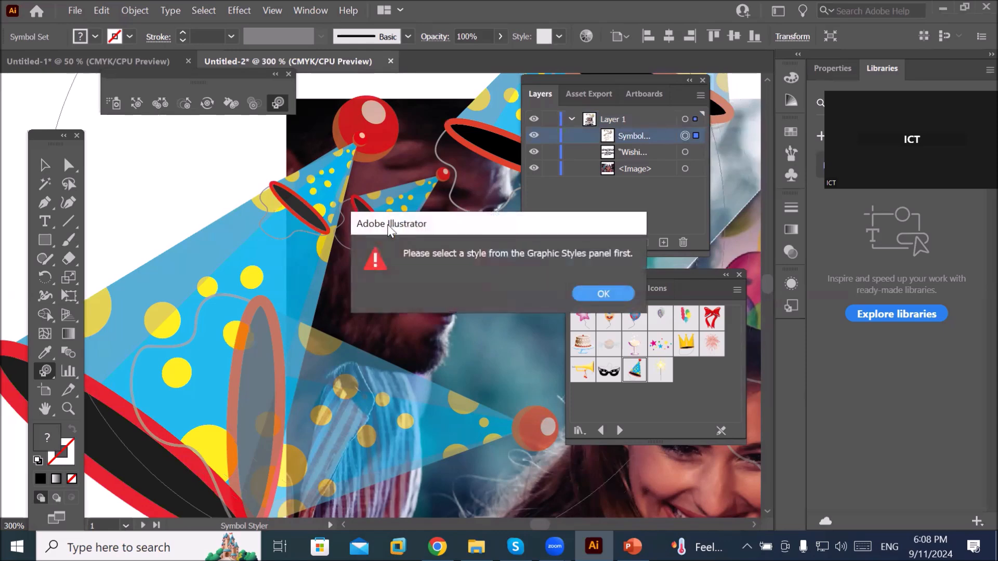
{"action": "left_click", "coordinate": [597, 289]}
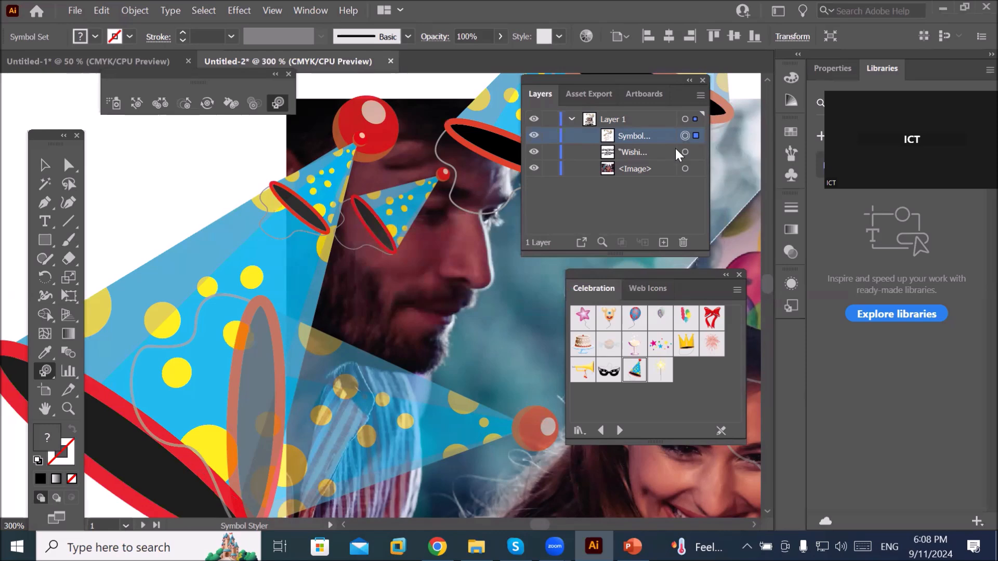
{"action": "scroll", "coordinate": [418, 290], "scroll_direction": "down", "scroll_amount": 4}
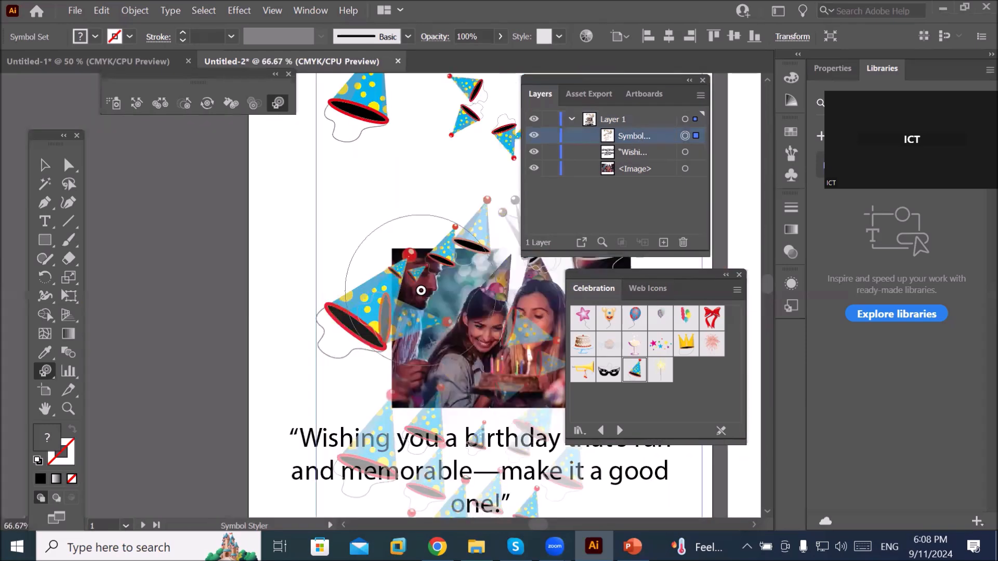
{"action": "left_click", "coordinate": [385, 310]}
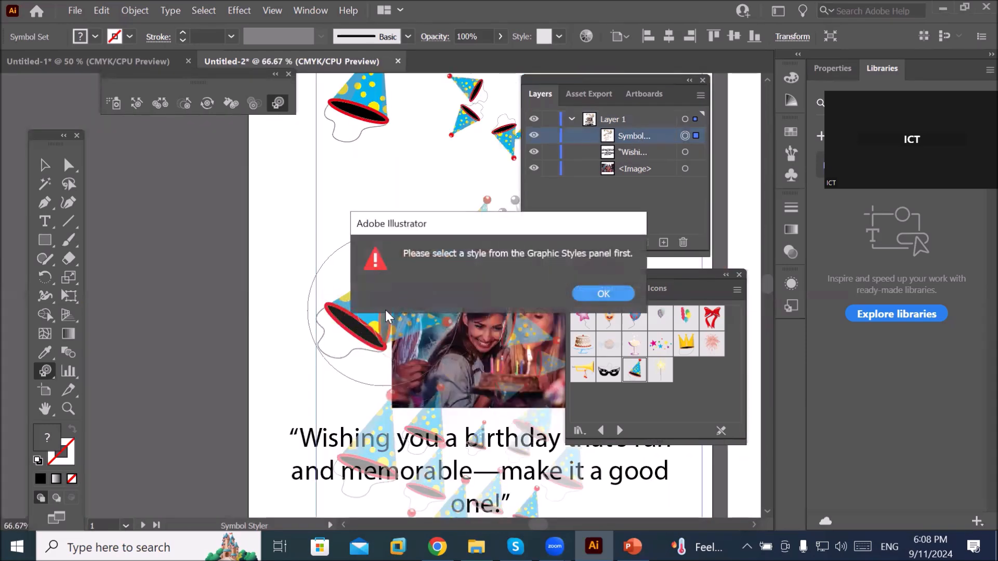
{"action": "left_click", "coordinate": [602, 294]}
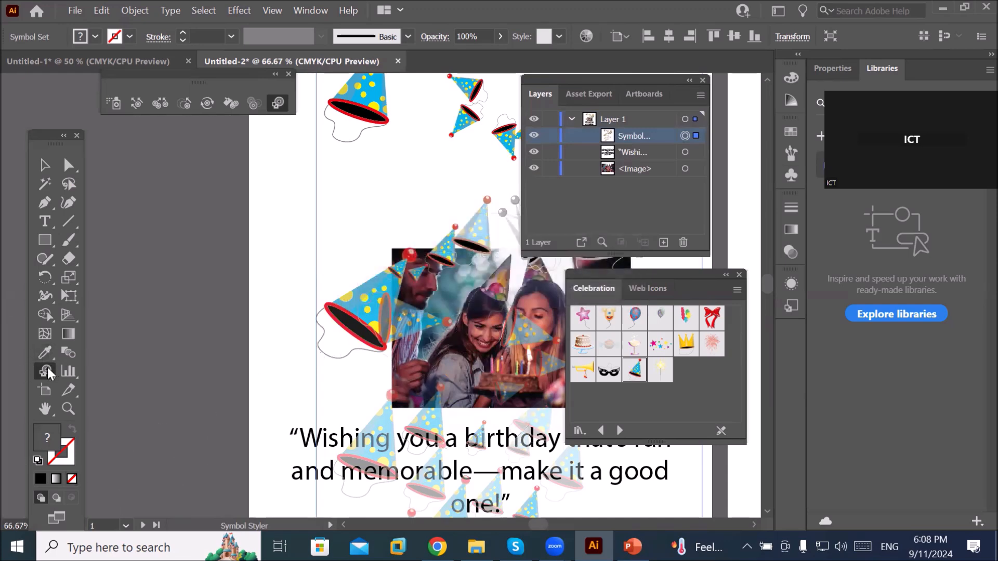
Step: Fade the small party hats over the man's face until they are nearly transparent using the Symbol Screener tool
{"action": "left_click_drag", "start_coordinate": [45, 367], "coordinate": [147, 486]}
{"action": "scroll", "coordinate": [435, 267], "scroll_direction": "up", "scroll_amount": 3}
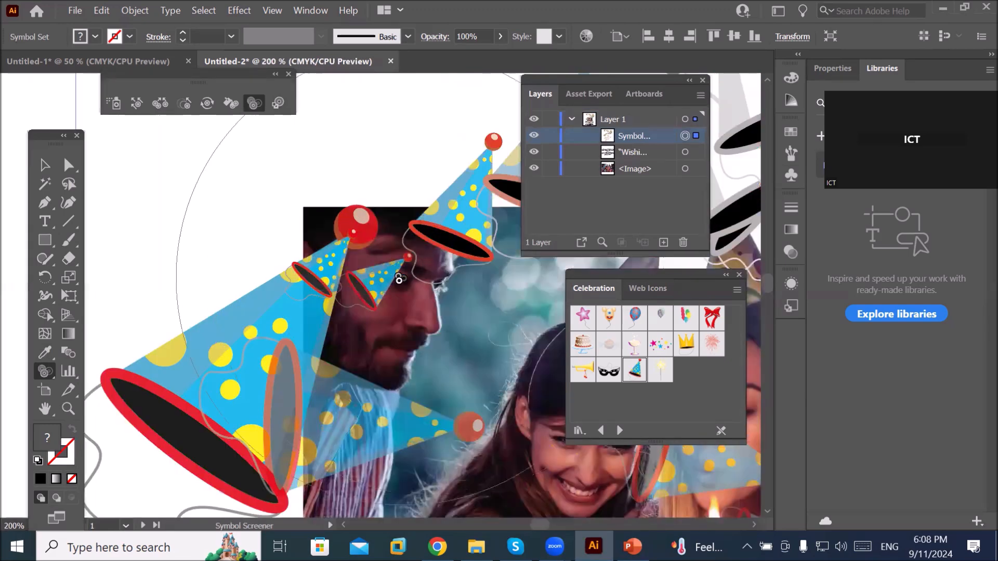
{"action": "scroll", "coordinate": [382, 284], "scroll_direction": "up", "scroll_amount": 3}
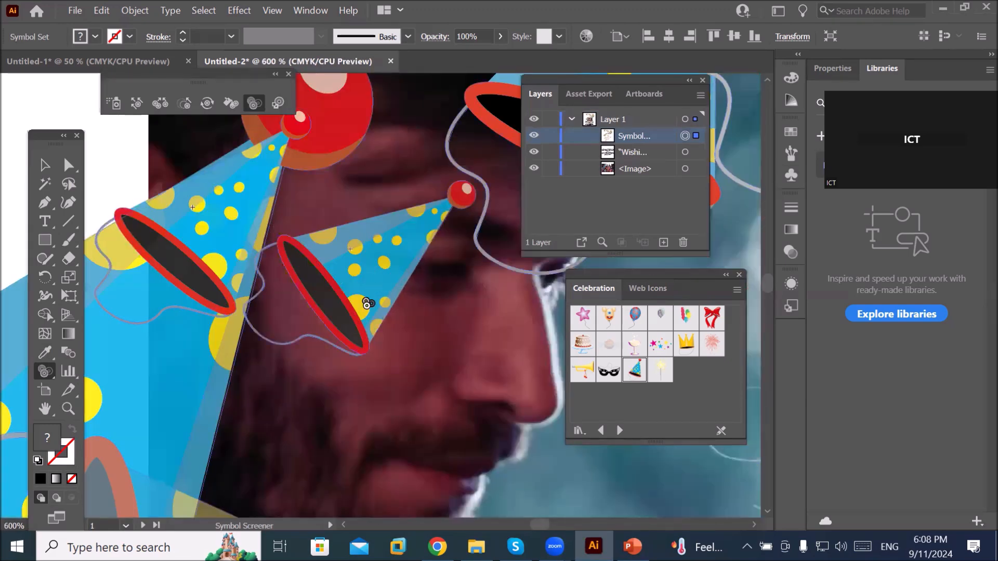
{"action": "left_click", "coordinate": [349, 316]}
{"action": "left_click", "coordinate": [208, 290]}
{"action": "mouse_move", "coordinate": [209, 290]}
{"action": "left_mouse_down"}
{"action": "mouse_move", "coordinate": [217, 261]}
{"action": "mouse_move", "coordinate": [323, 290]}
{"action": "left_mouse_up"}
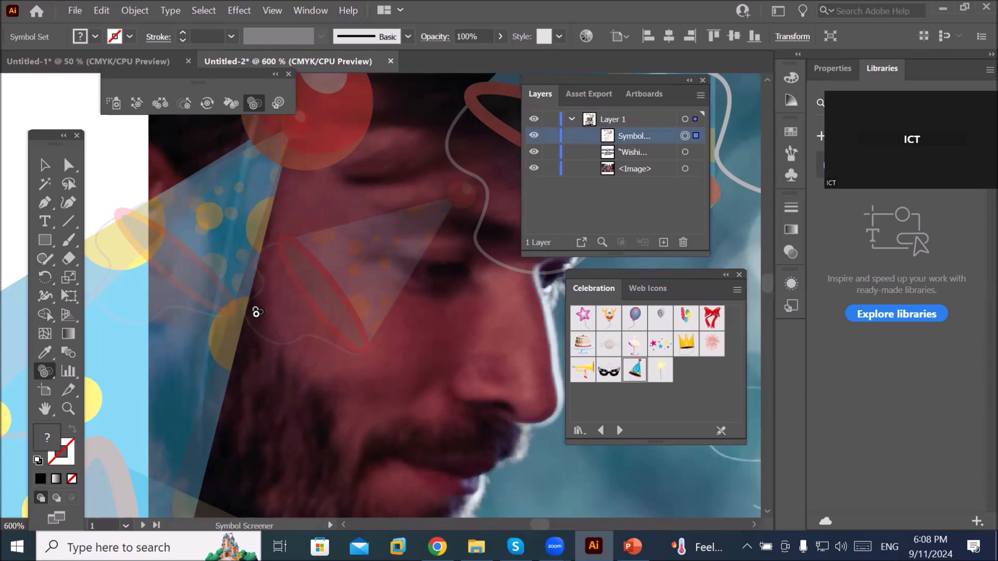
Step: Examine the screened party hats across the artboard, comparing those around the photo with those over the wishes text
{"action": "scroll", "coordinate": [252, 311], "scroll_direction": "down", "scroll_amount": 4}
{"action": "scroll", "coordinate": [401, 307], "scroll_direction": "down", "scroll_amount": 4}
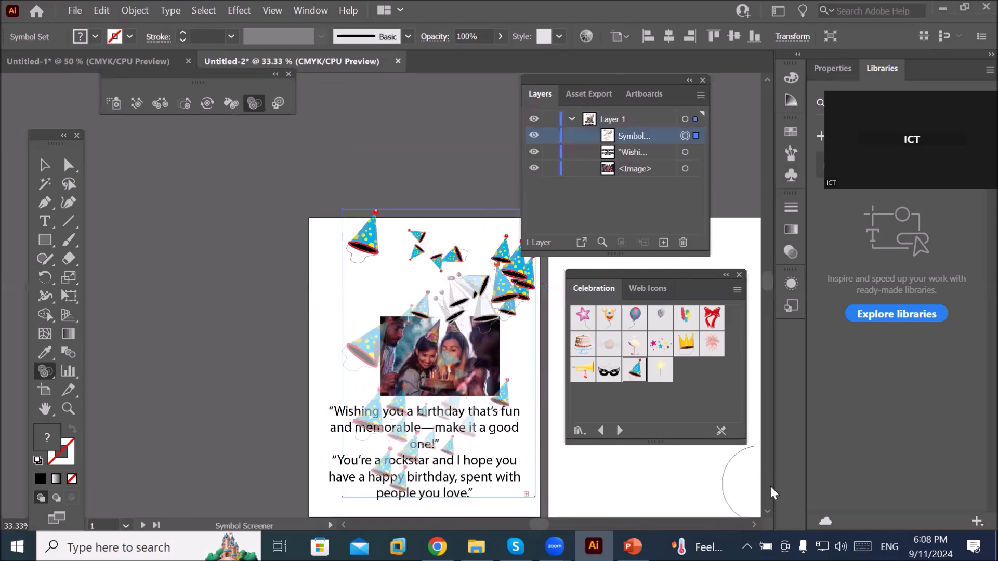
{"action": "left_click", "coordinate": [754, 525]}
{"action": "left_click", "coordinate": [754, 525]}
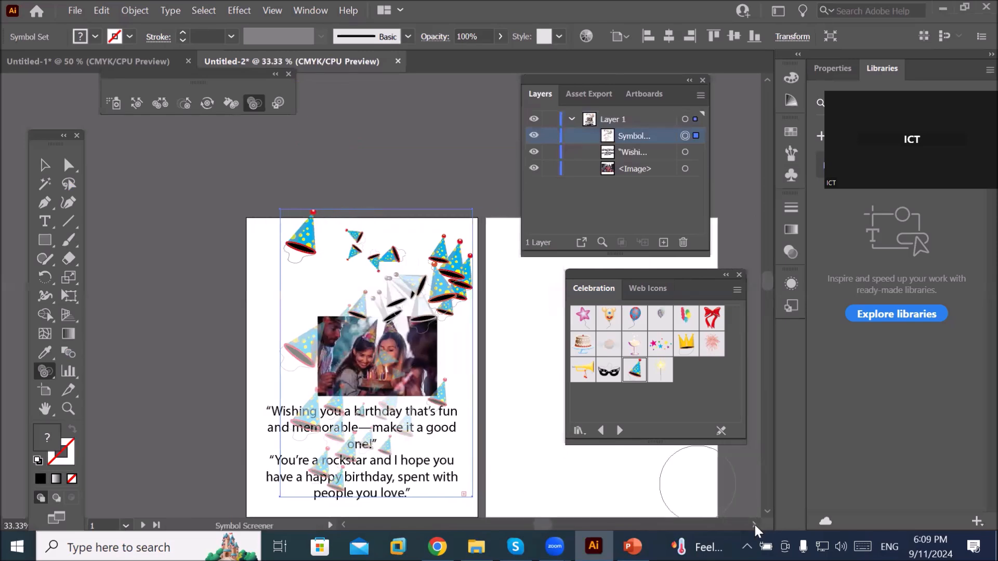
{"action": "left_click", "coordinate": [755, 524]}
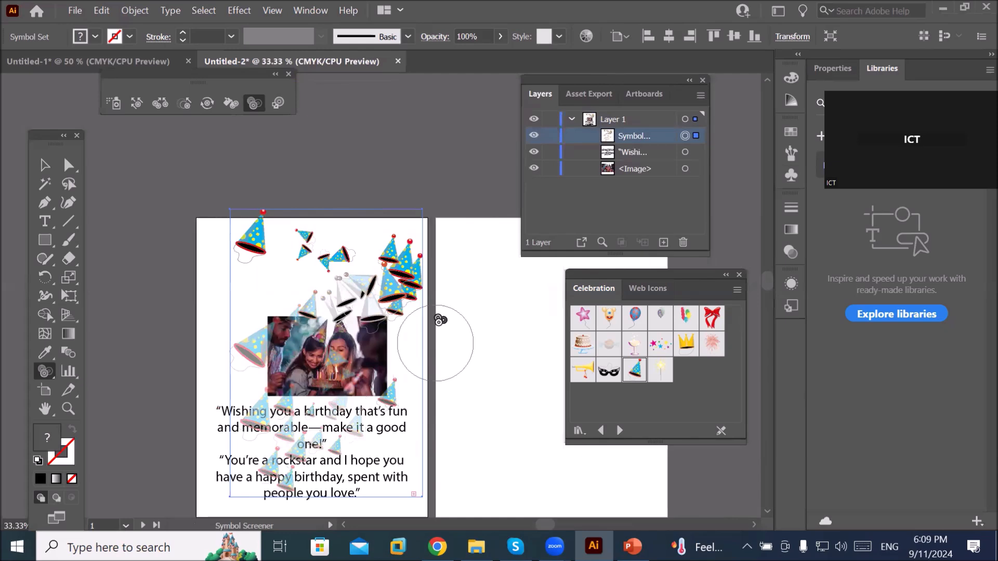
{"action": "scroll", "coordinate": [436, 249], "scroll_direction": "up", "scroll_amount": 3}
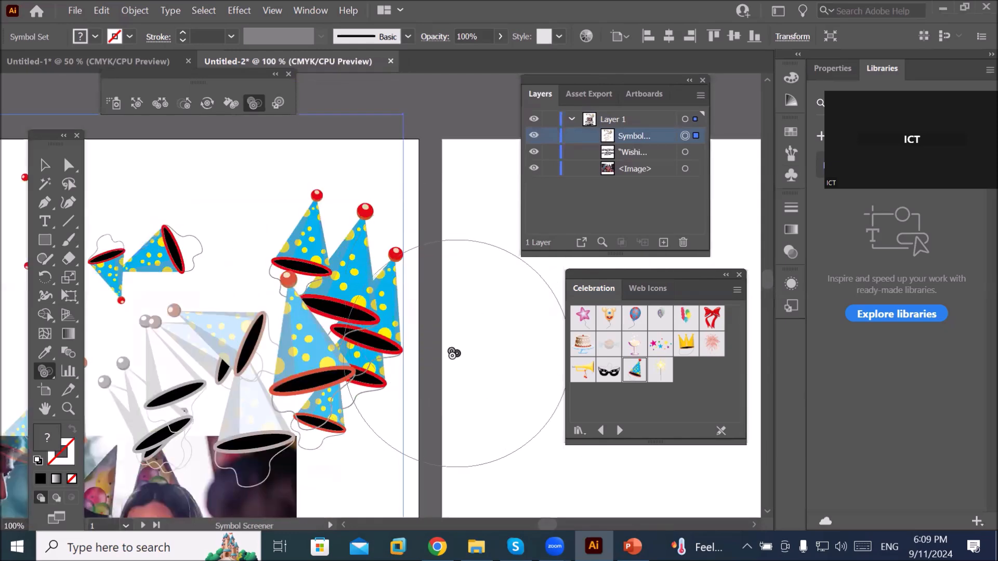
{"action": "scroll", "coordinate": [437, 341], "scroll_direction": "down", "scroll_amount": 4}
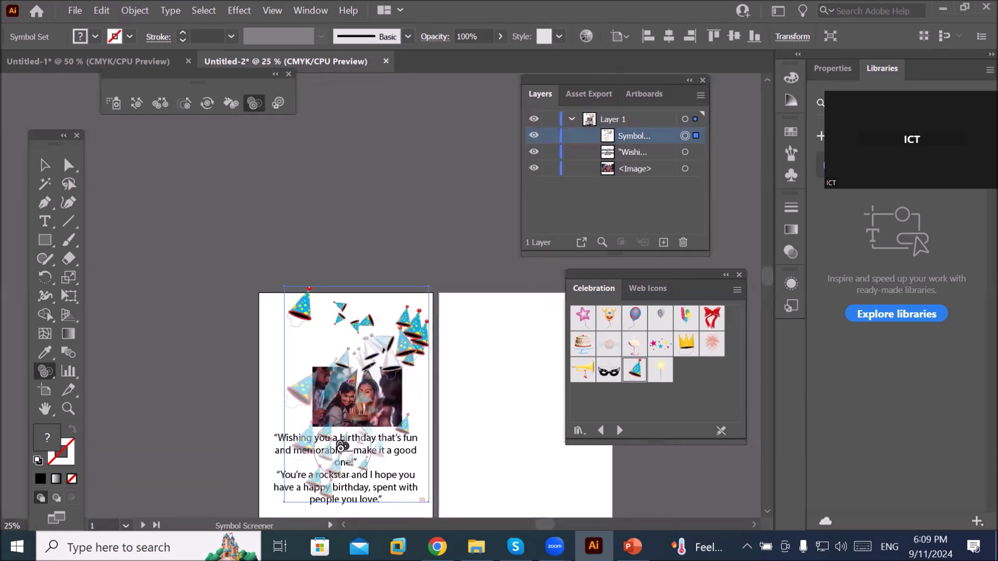
{"action": "scroll", "coordinate": [329, 475], "scroll_direction": "up", "scroll_amount": 3}
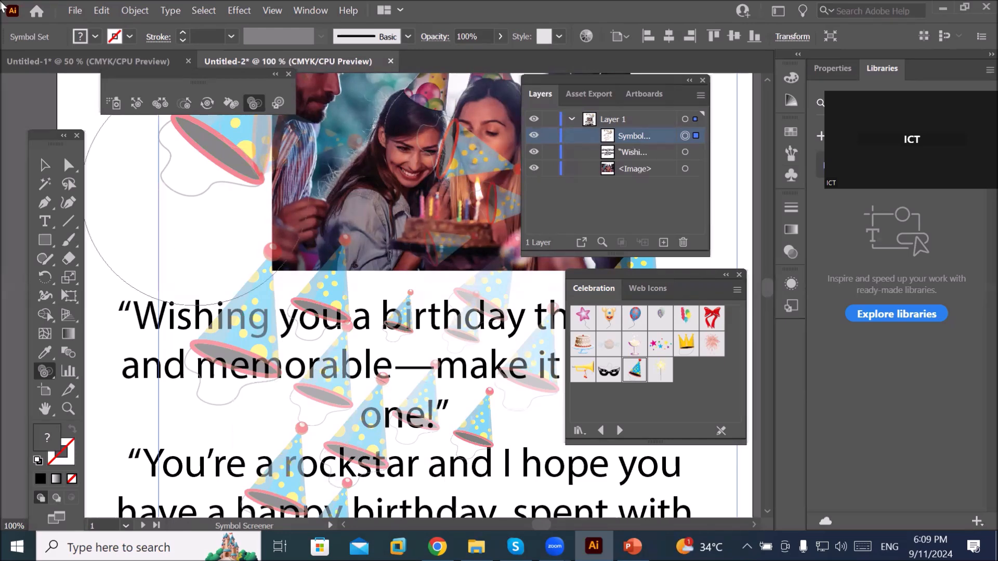
{"action": "scroll", "coordinate": [319, 228], "scroll_direction": "down", "scroll_amount": 3}
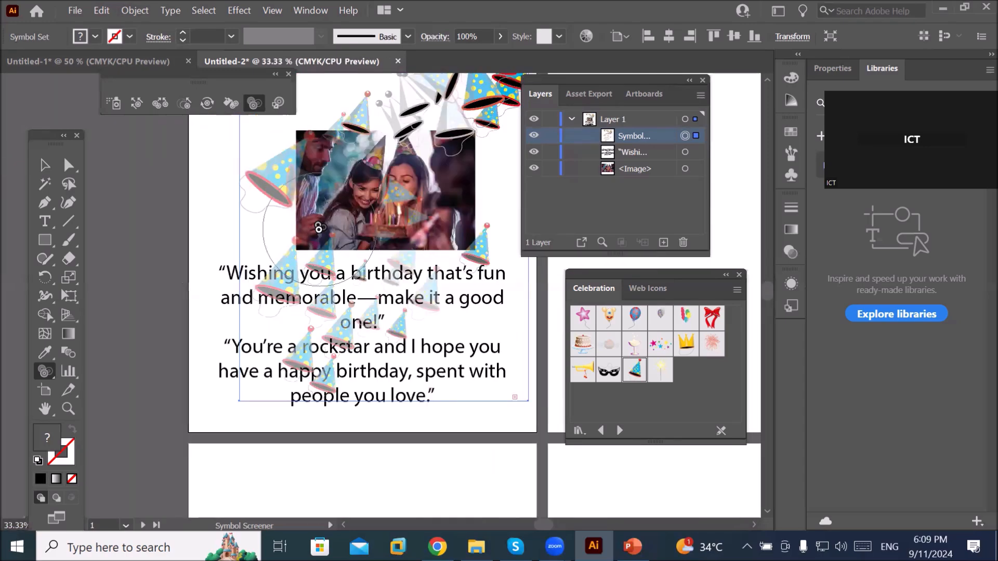
Step: Duplicate the birthday wishes text and the party photo onto the empty artboard below, with the photo above the text
{"action": "left_click", "coordinate": [45, 165]}
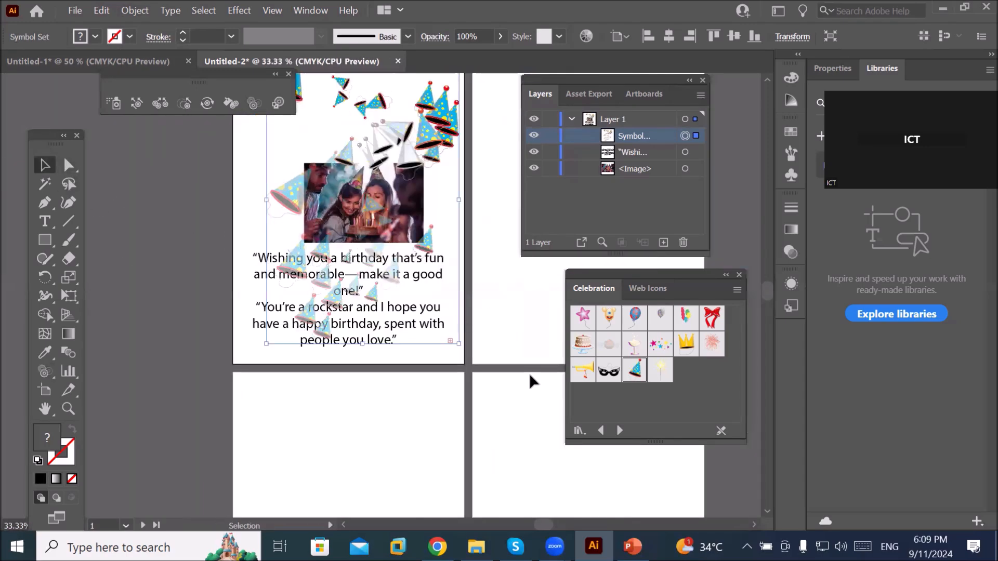
{"action": "left_click_drag", "start_coordinate": [516, 443], "coordinate": [450, 290]}
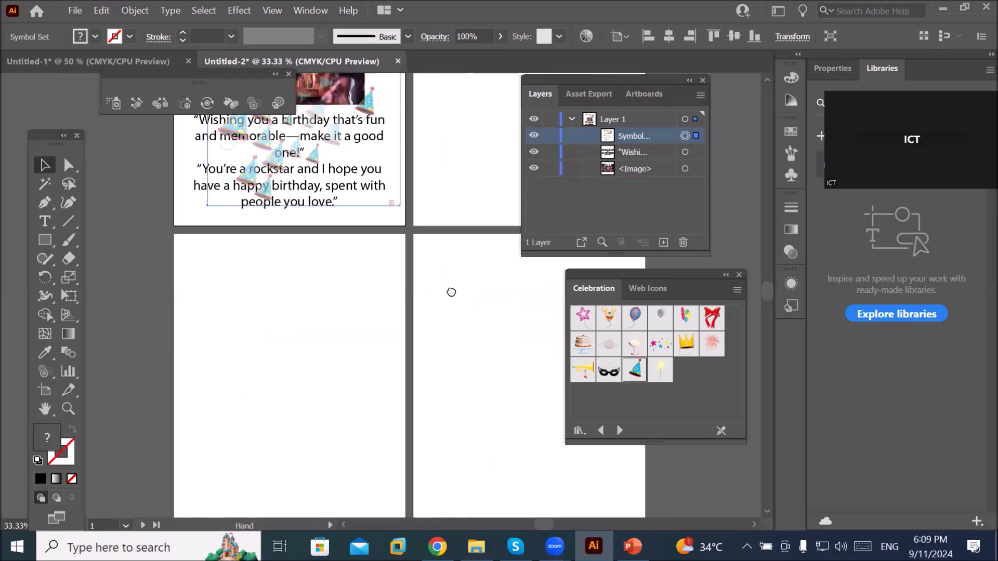
{"action": "left_click", "coordinate": [331, 174]}
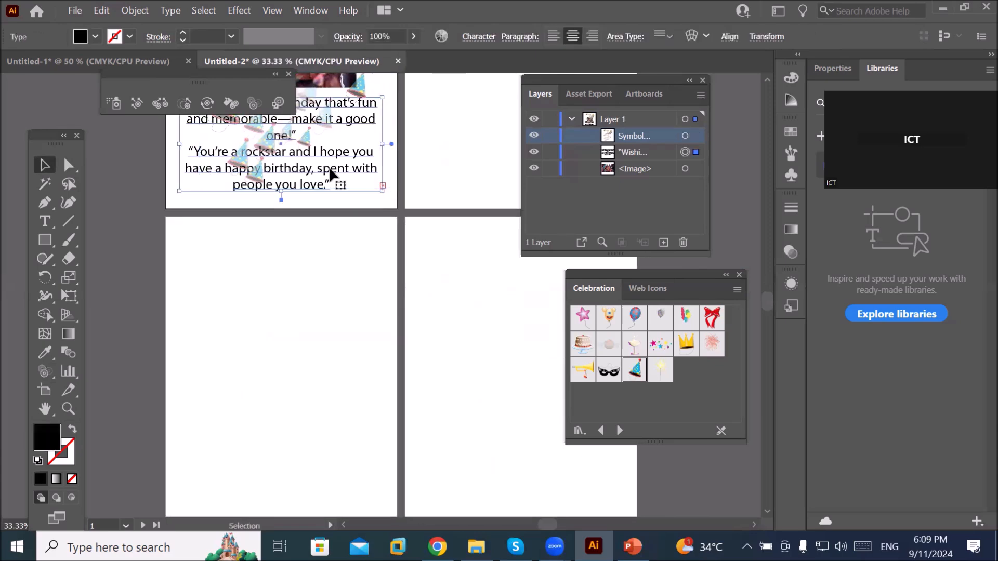
{"action": "left_click_drag", "start_coordinate": [331, 174], "coordinate": [337, 463]}
{"action": "left_click", "coordinate": [339, 87]}
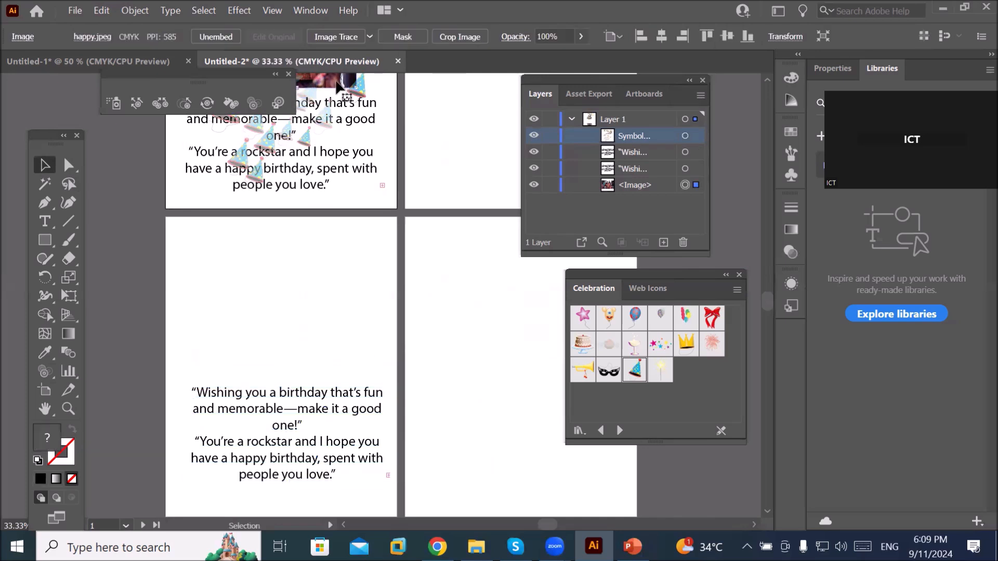
{"action": "left_click_drag", "start_coordinate": [339, 87], "coordinate": [331, 327]}
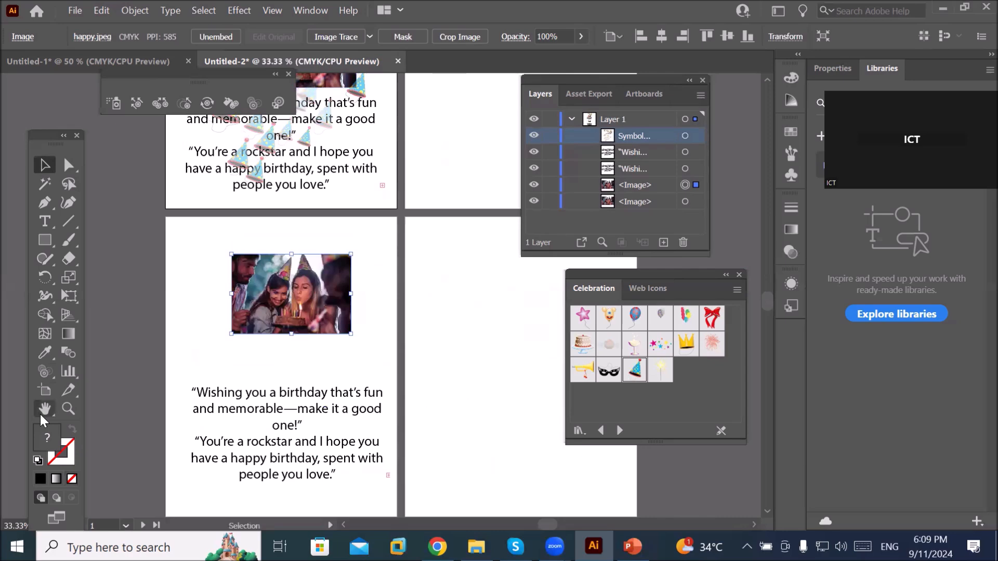
Step: Activate the Symbol Sprayer tool, display the Symbols panel beside the artwork, and reopen the Celebration symbol library
{"action": "left_click", "coordinate": [43, 373]}
{"action": "left_click", "coordinate": [44, 374]}
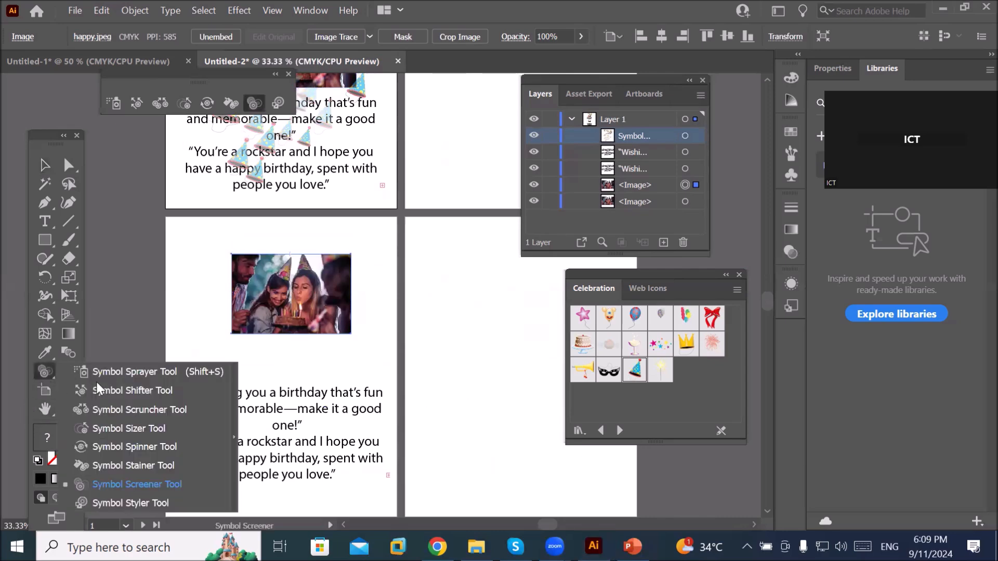
{"action": "left_click", "coordinate": [137, 373]}
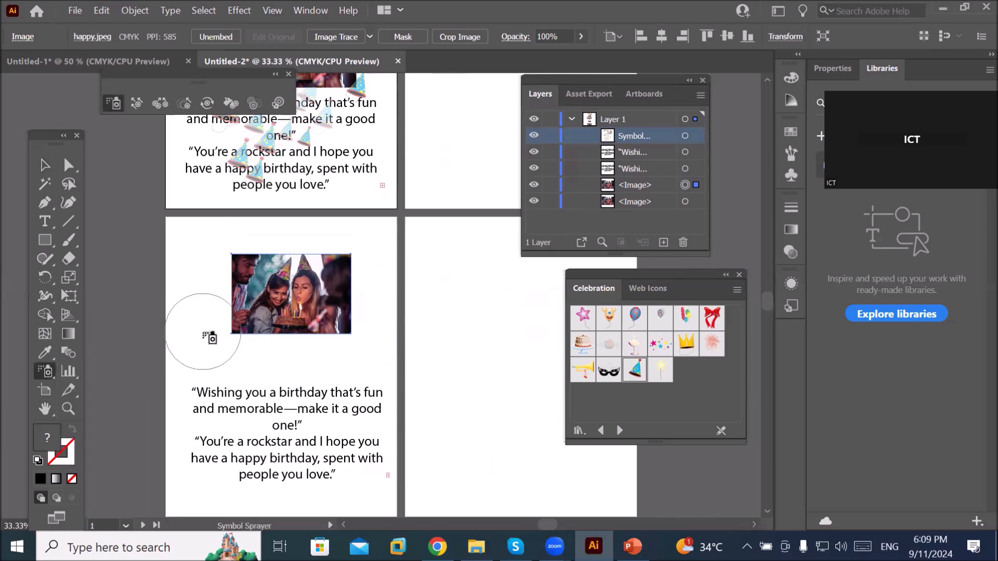
{"action": "left_click_drag", "start_coordinate": [675, 275], "coordinate": [449, 157]}
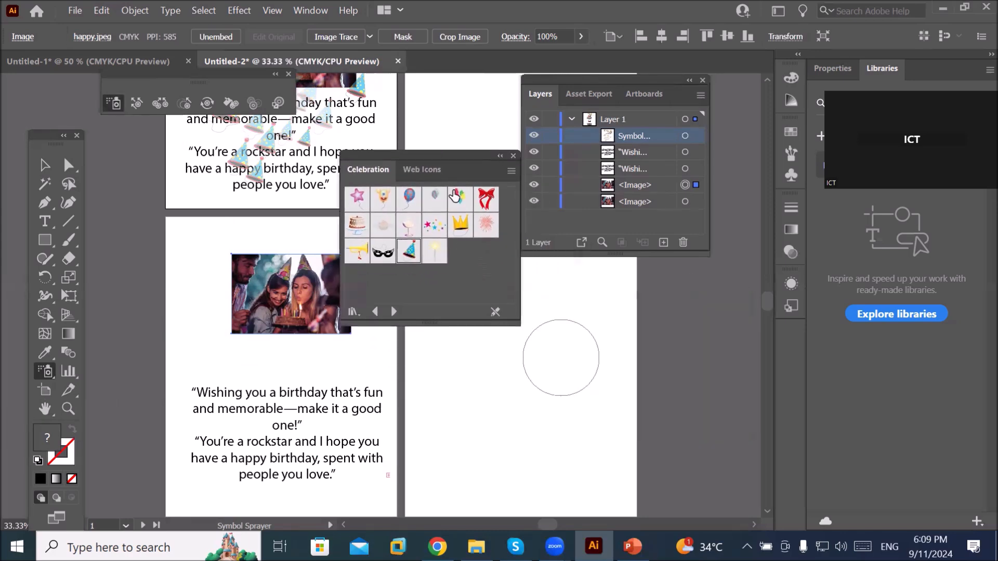
{"action": "left_click", "coordinate": [513, 156]}
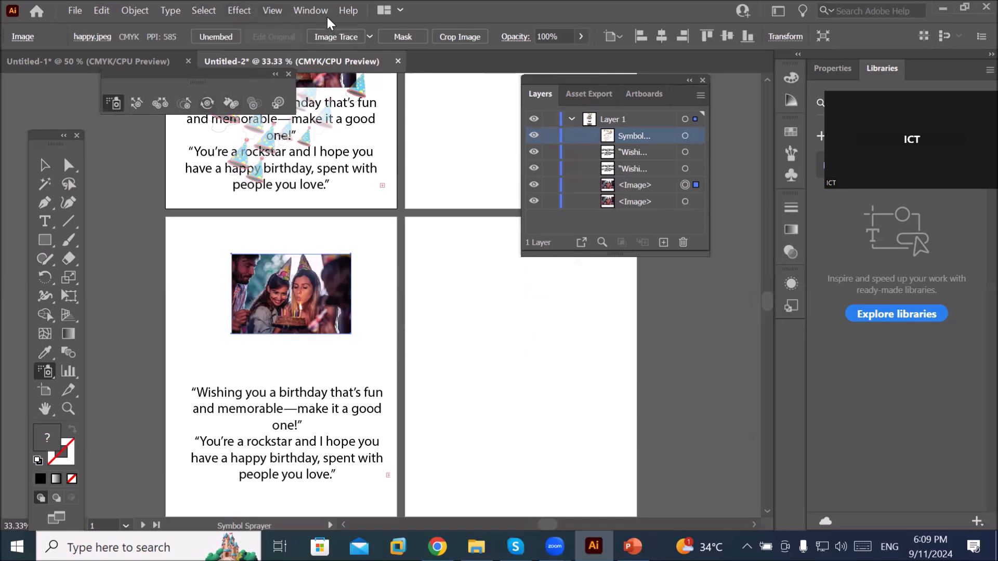
{"action": "left_click", "coordinate": [314, 11]}
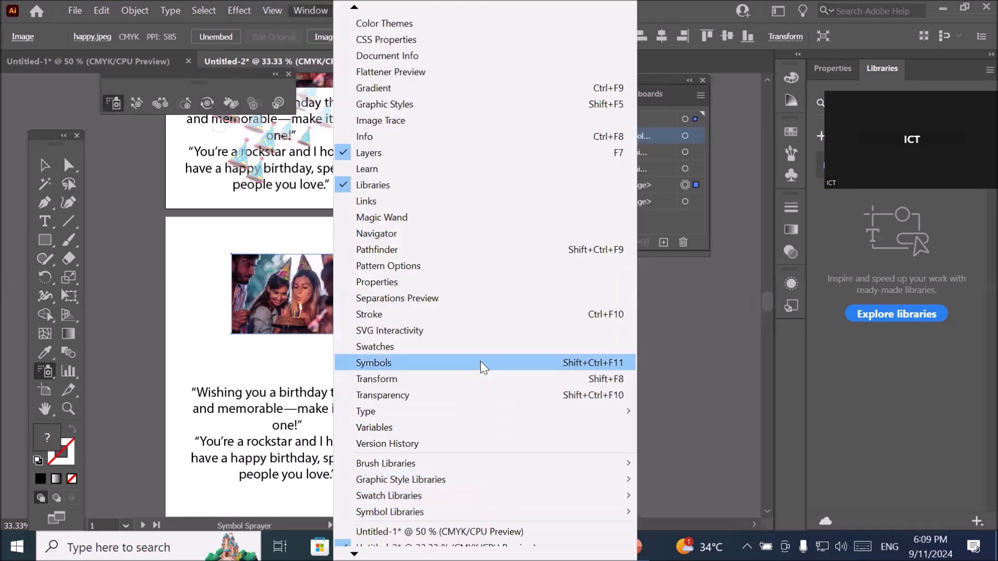
{"action": "left_click", "coordinate": [480, 362]}
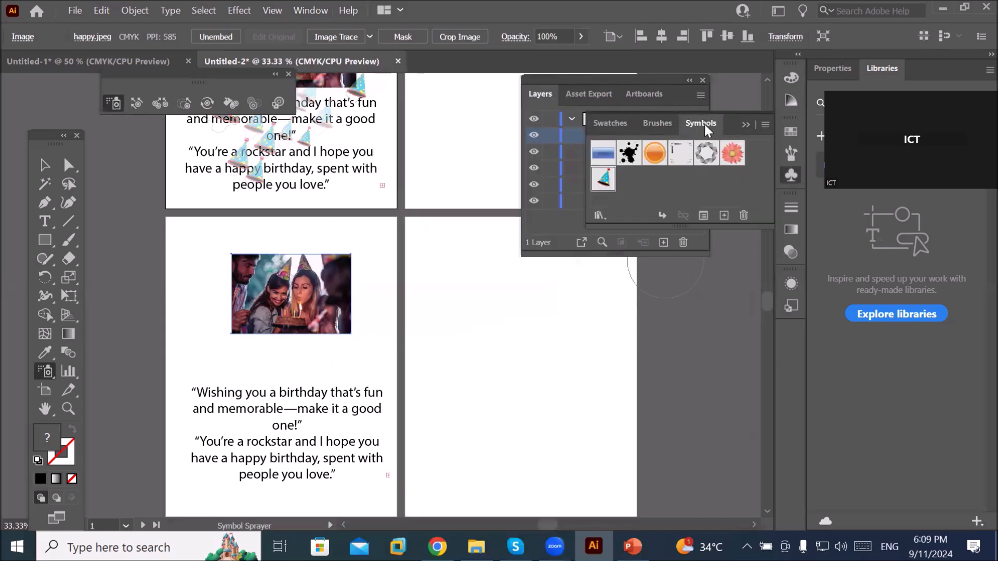
{"action": "mouse_move", "coordinate": [740, 114]}
{"action": "left_mouse_down"}
{"action": "mouse_move", "coordinate": [563, 257]}
{"action": "mouse_move", "coordinate": [545, 286]}
{"action": "mouse_move", "coordinate": [580, 298]}
{"action": "left_mouse_up"}
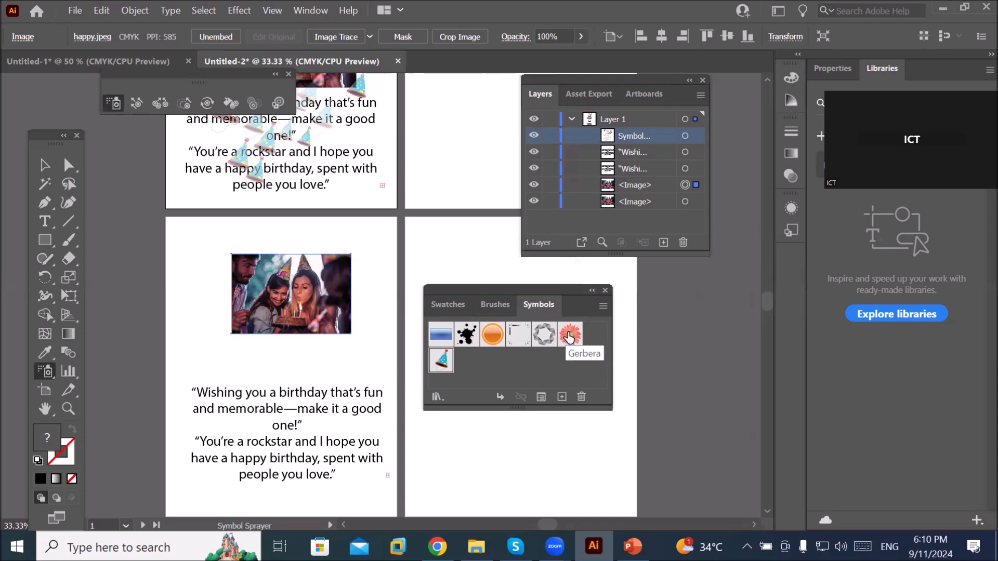
{"action": "left_click", "coordinate": [438, 399]}
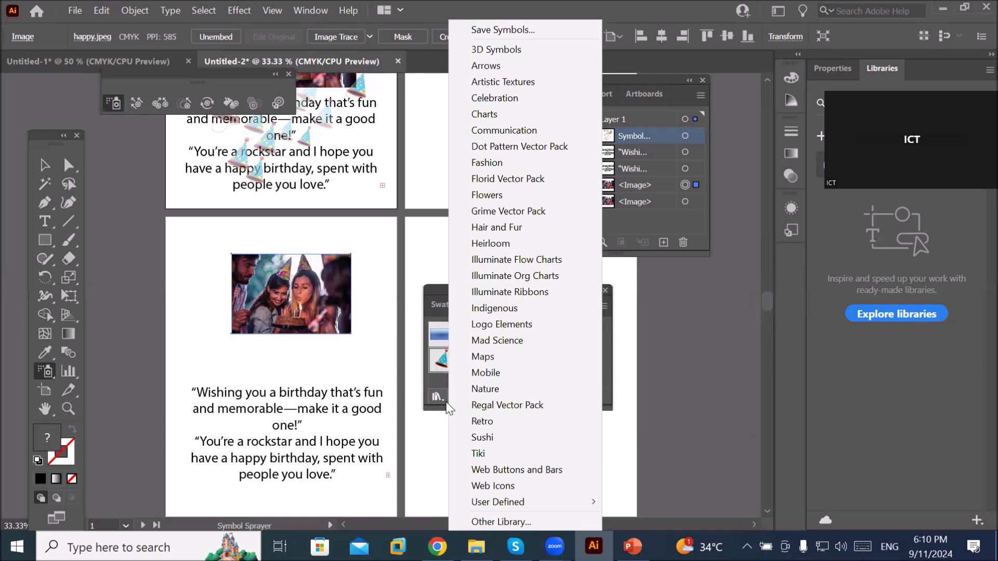
{"action": "left_click", "coordinate": [566, 98]}
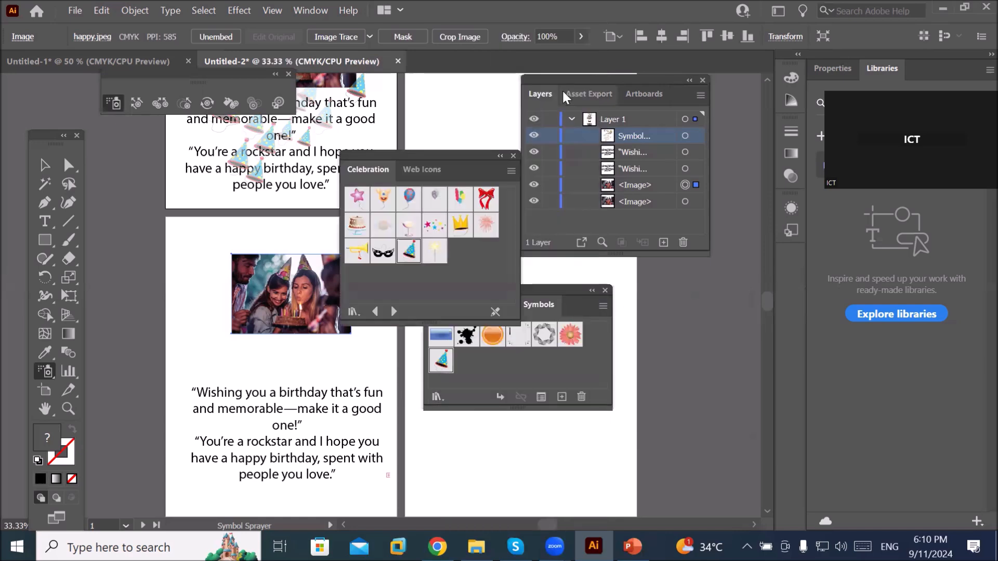
Step: Spray black masks and gold crowns from the Celebration library around the photo and wishes text on the lower artboard
{"action": "left_click", "coordinate": [383, 252]}
{"action": "mouse_move", "coordinate": [205, 250]}
{"action": "left_mouse_down"}
{"action": "mouse_move", "coordinate": [213, 333]}
{"action": "mouse_move", "coordinate": [356, 369]}
{"action": "mouse_move", "coordinate": [375, 392]}
{"action": "left_mouse_up"}
{"action": "left_click", "coordinate": [460, 225]}
{"action": "mouse_move", "coordinate": [274, 249]}
{"action": "left_mouse_down"}
{"action": "mouse_move", "coordinate": [249, 271]}
{"action": "mouse_move", "coordinate": [203, 395]}
{"action": "mouse_move", "coordinate": [281, 465]}
{"action": "mouse_move", "coordinate": [361, 502]}
{"action": "left_mouse_up"}
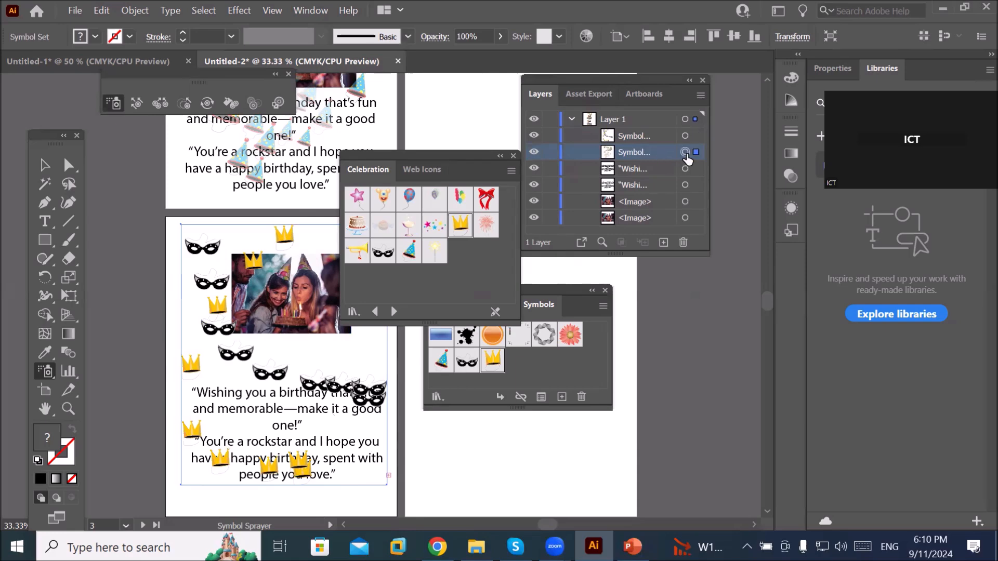
Step: Target the mask and crown symbol set and spray Party Hat symbols into it around the photo and wishes text
{"action": "left_click", "coordinate": [685, 152]}
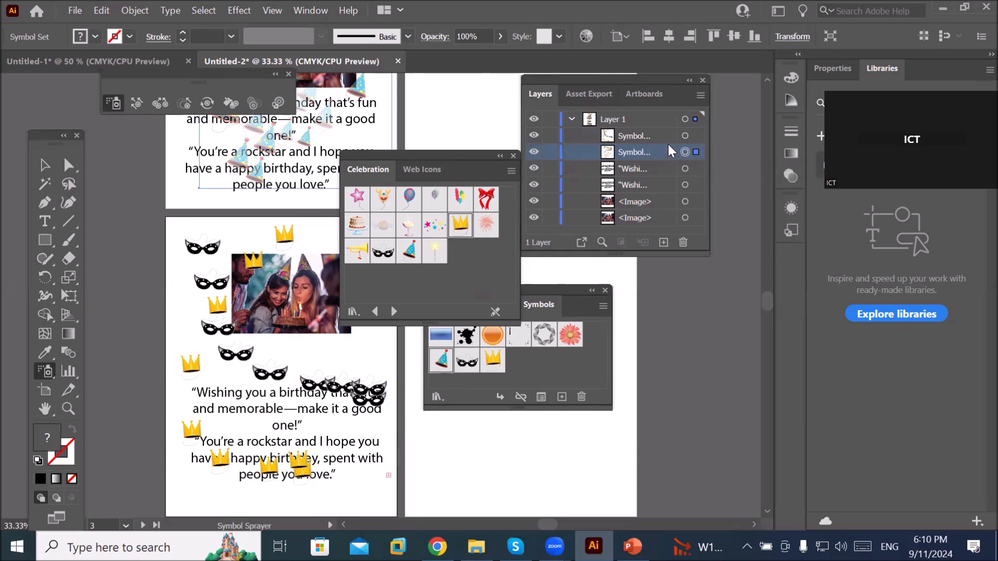
{"action": "left_click", "coordinate": [685, 136]}
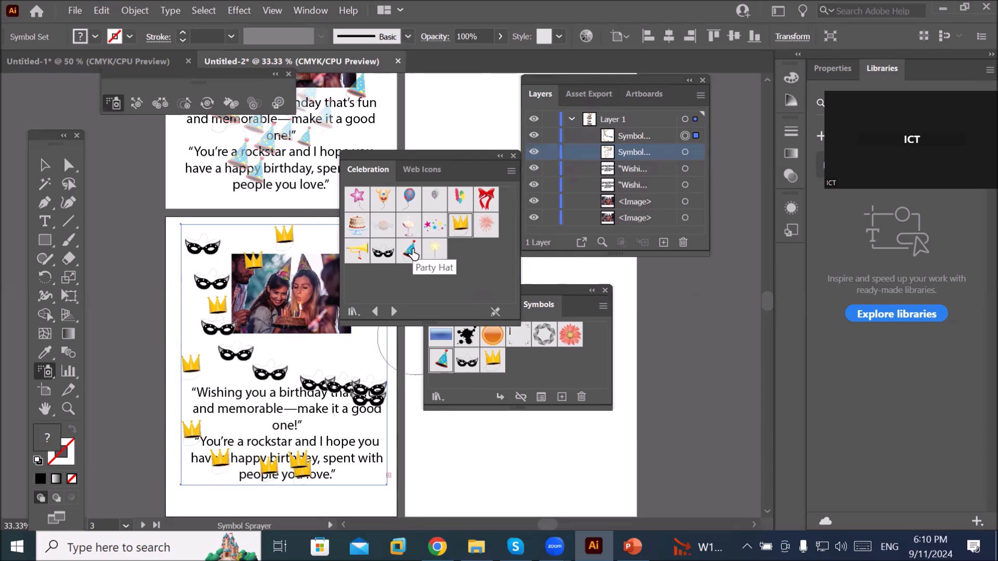
{"action": "left_click", "coordinate": [411, 251]}
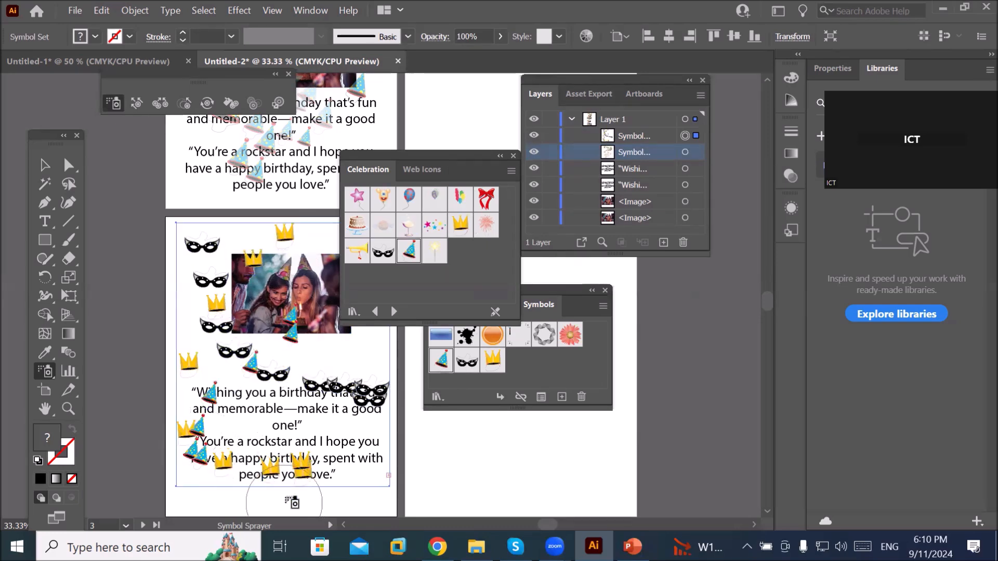
{"action": "left_click_drag", "start_coordinate": [352, 347], "coordinate": [242, 419]}
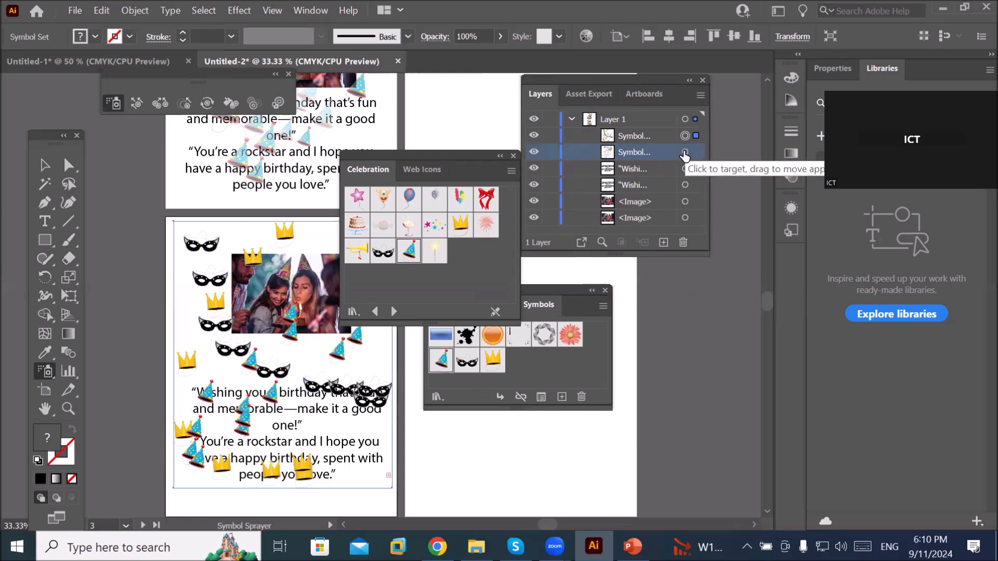
Step: Examine which artboard each symbol set belongs to by targeting it and toggling its visibility, ending with the mask and crown set targeted
{"action": "left_click", "coordinate": [685, 153]}
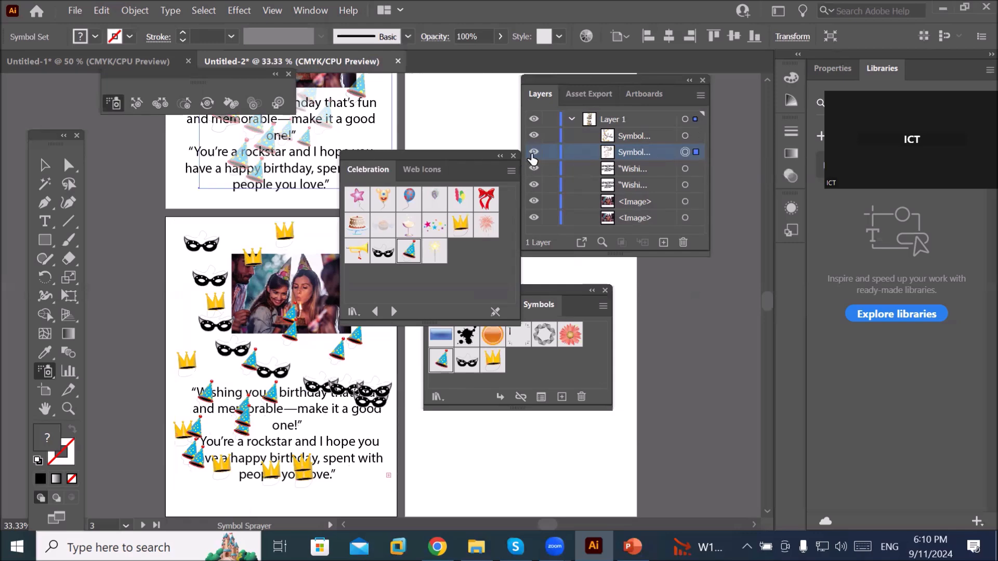
{"action": "left_click", "coordinate": [533, 152]}
{"action": "left_click", "coordinate": [533, 152]}
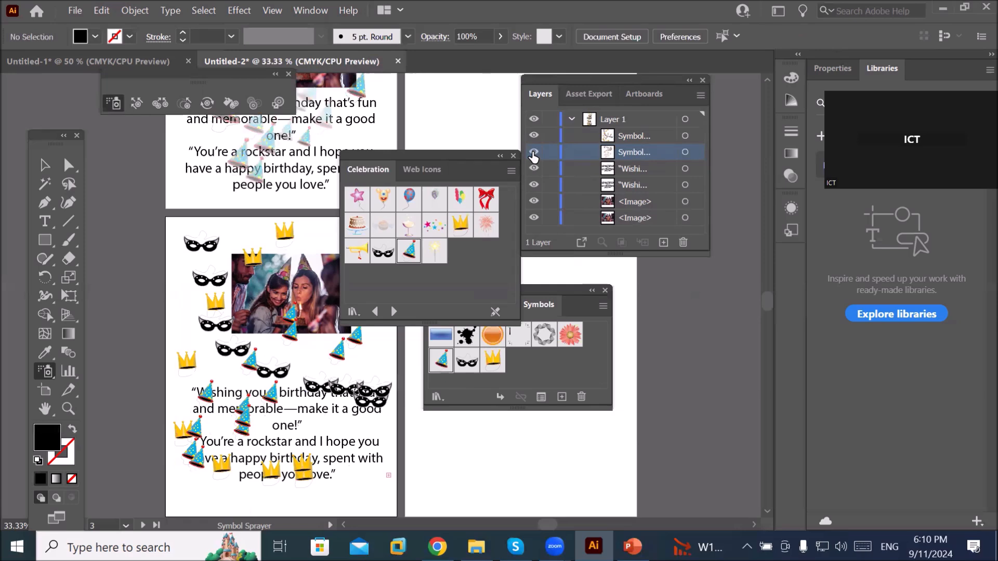
{"action": "left_click", "coordinate": [653, 139]}
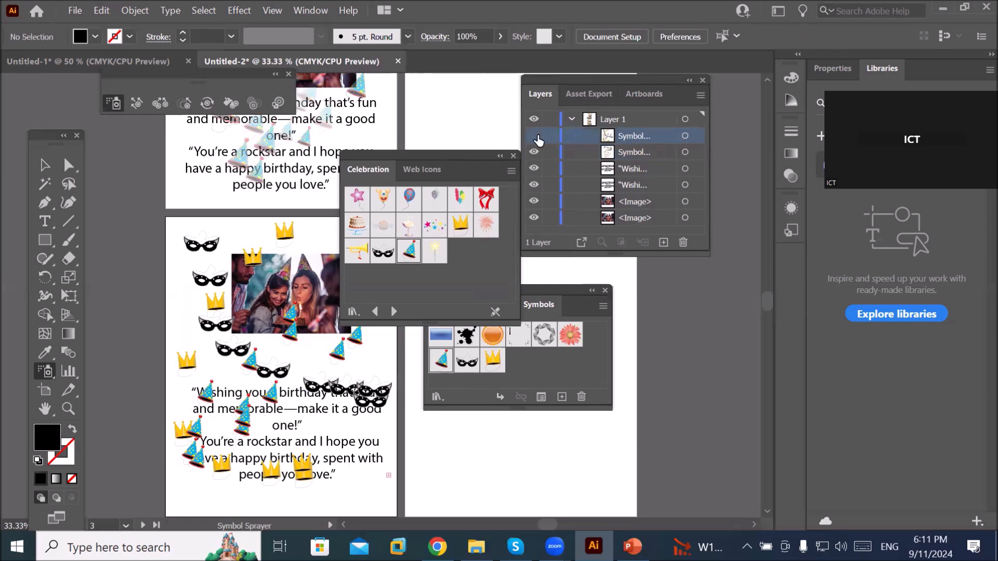
{"action": "left_click", "coordinate": [534, 136]}
{"action": "left_click", "coordinate": [534, 136]}
{"action": "left_click", "coordinate": [533, 137]}
{"action": "left_click", "coordinate": [534, 137]}
{"action": "left_click", "coordinate": [685, 136]}
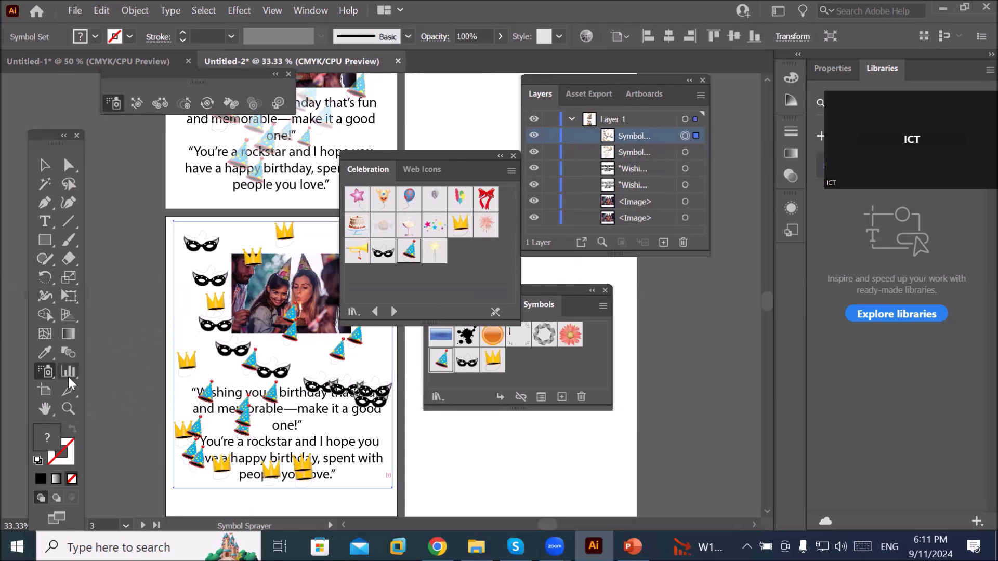
Step: Move the floating toolbar higher and examine the full list of symbol tools
{"action": "left_click", "coordinate": [51, 371]}
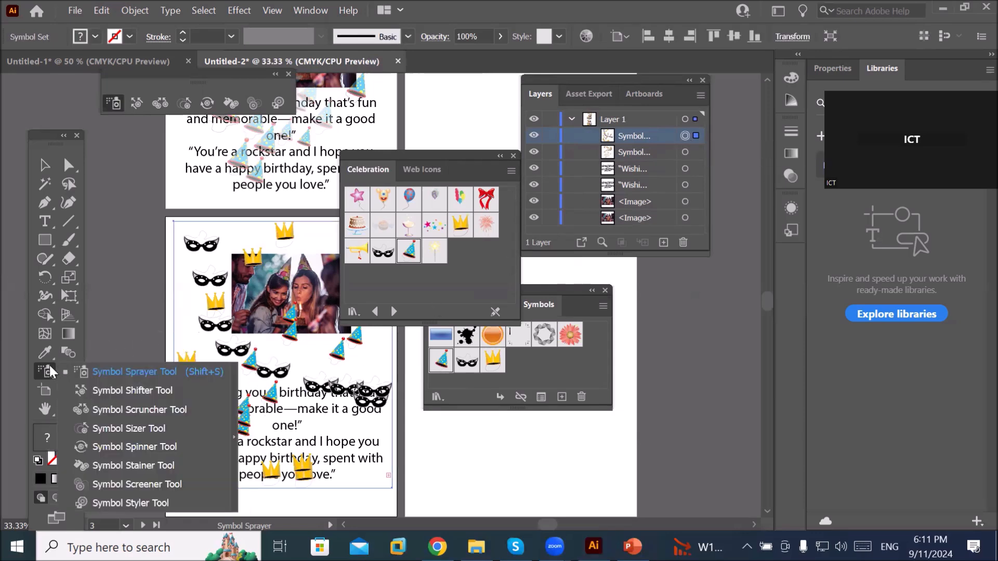
{"action": "left_click_drag", "start_coordinate": [51, 141], "coordinate": [45, 64]}
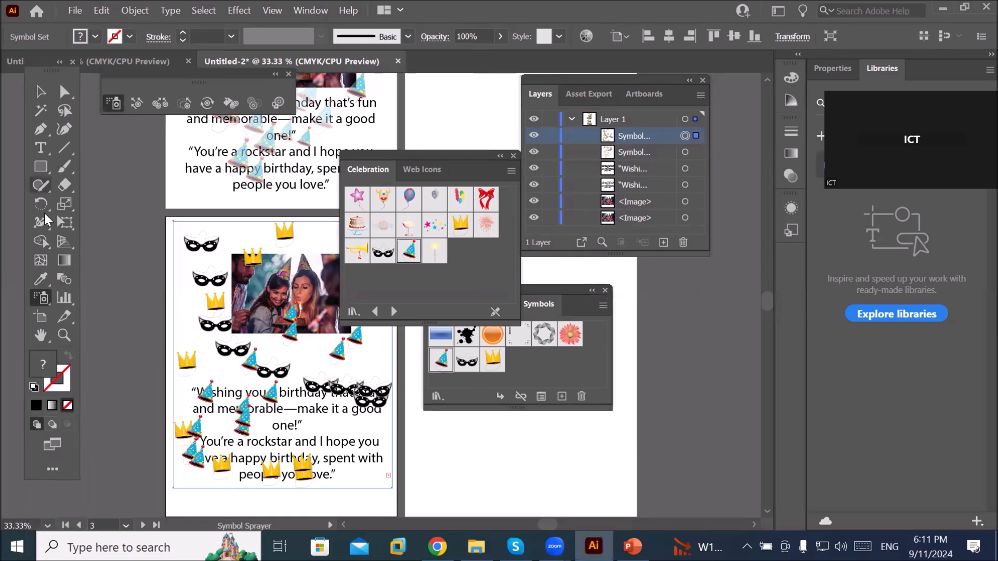
{"action": "left_click", "coordinate": [35, 298]}
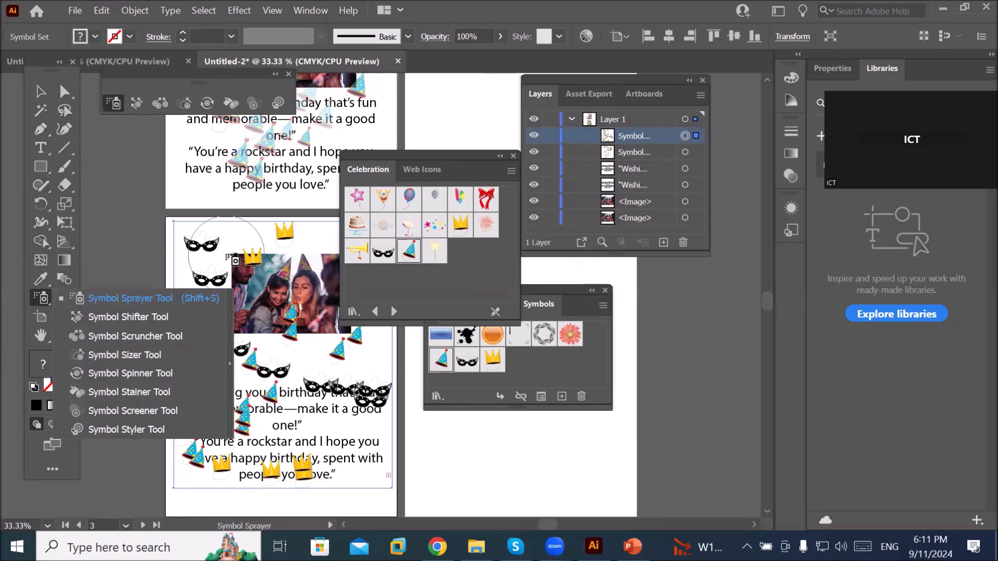
{"action": "left_click", "coordinate": [370, 158]}
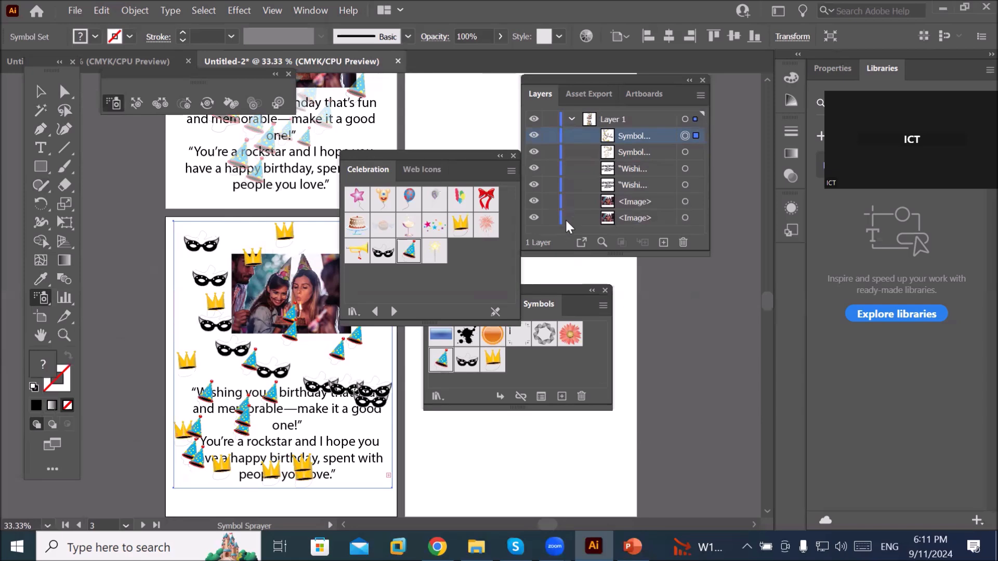
Step: Move the Symbols panel below the layer list, load the Sushi symbol library, and advance to the Tiki library
{"action": "left_click_drag", "start_coordinate": [545, 289], "coordinate": [643, 283]}
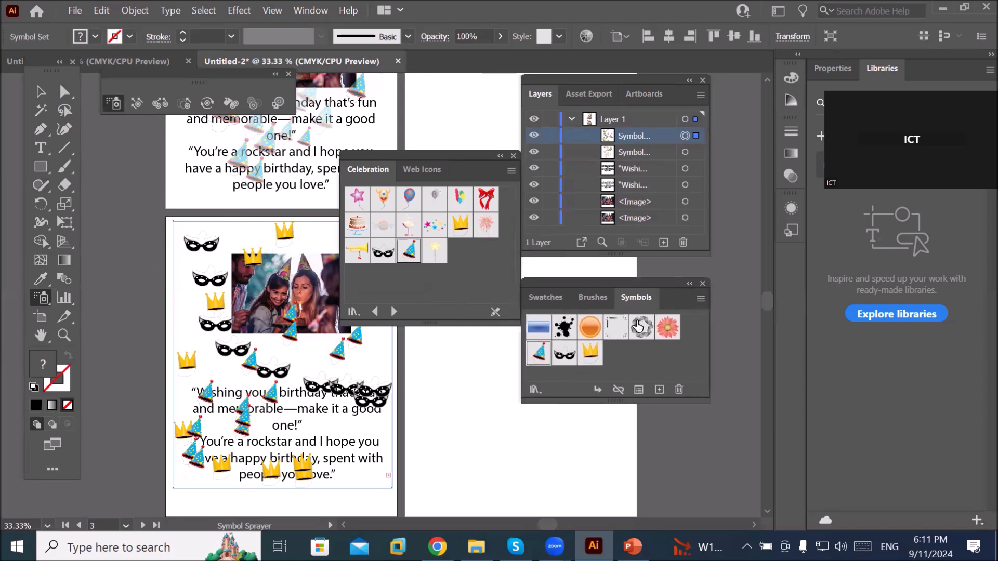
{"action": "left_click", "coordinate": [536, 391]}
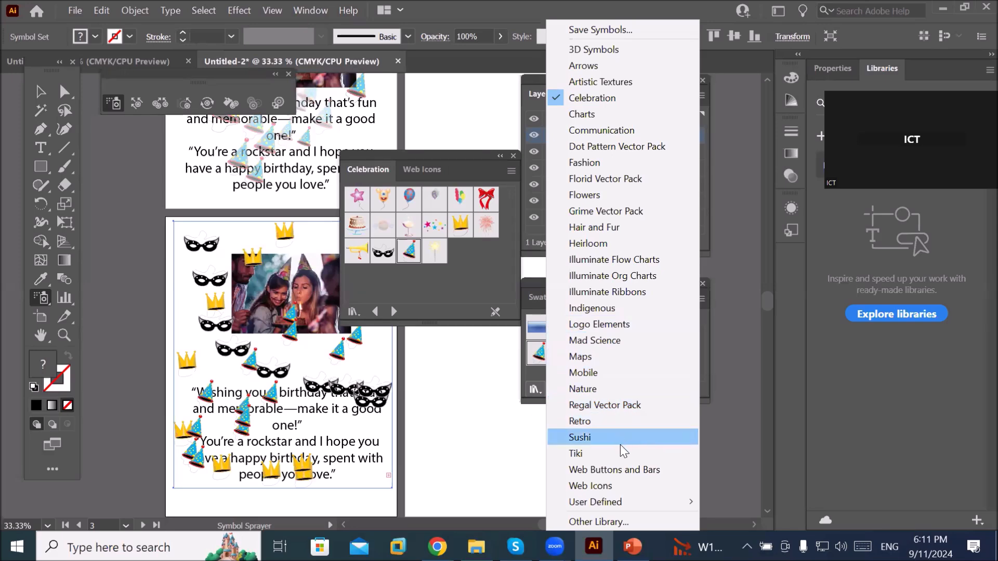
{"action": "left_click", "coordinate": [623, 431]}
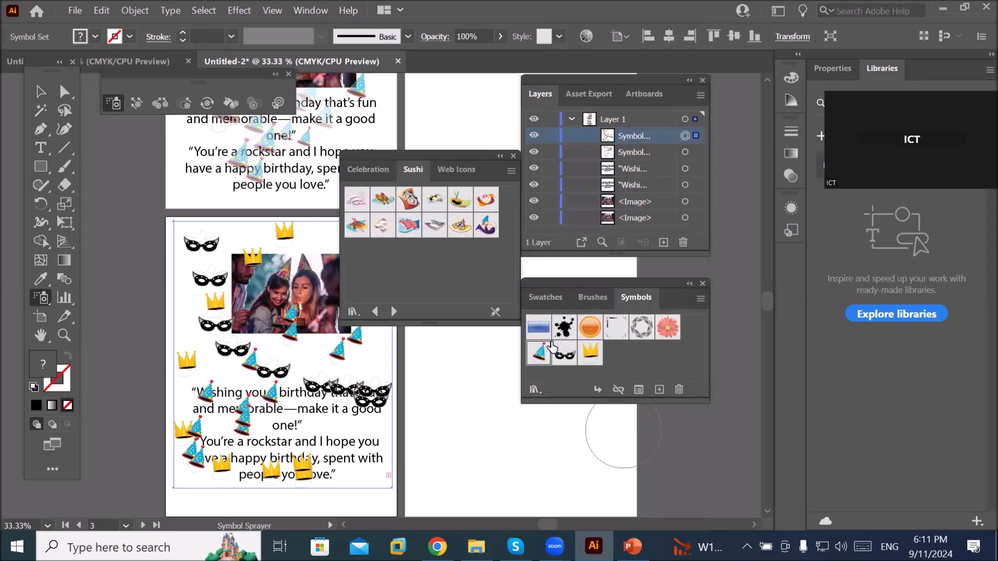
{"action": "left_click_drag", "start_coordinate": [431, 151], "coordinate": [342, 150]}
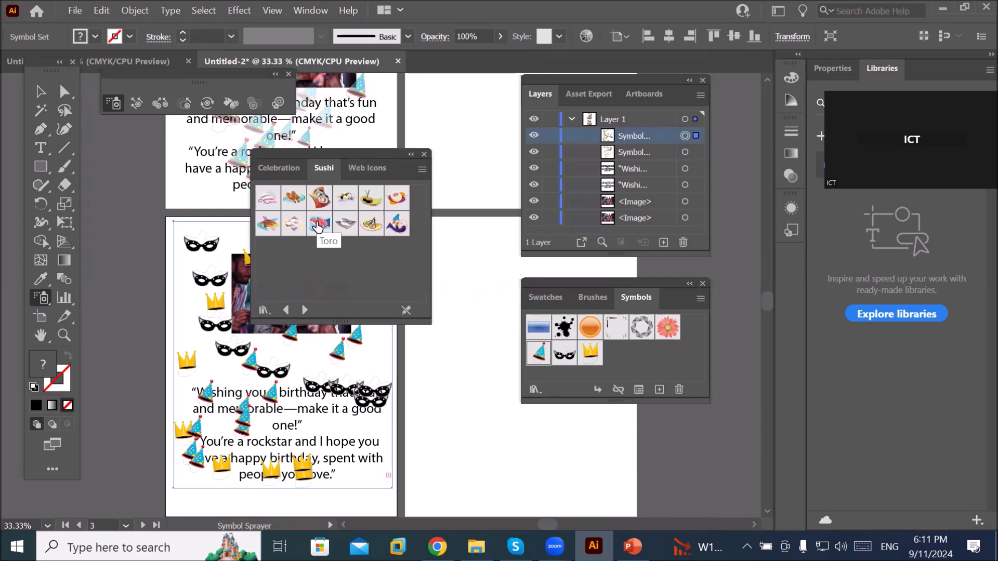
{"action": "left_click", "coordinate": [302, 312]}
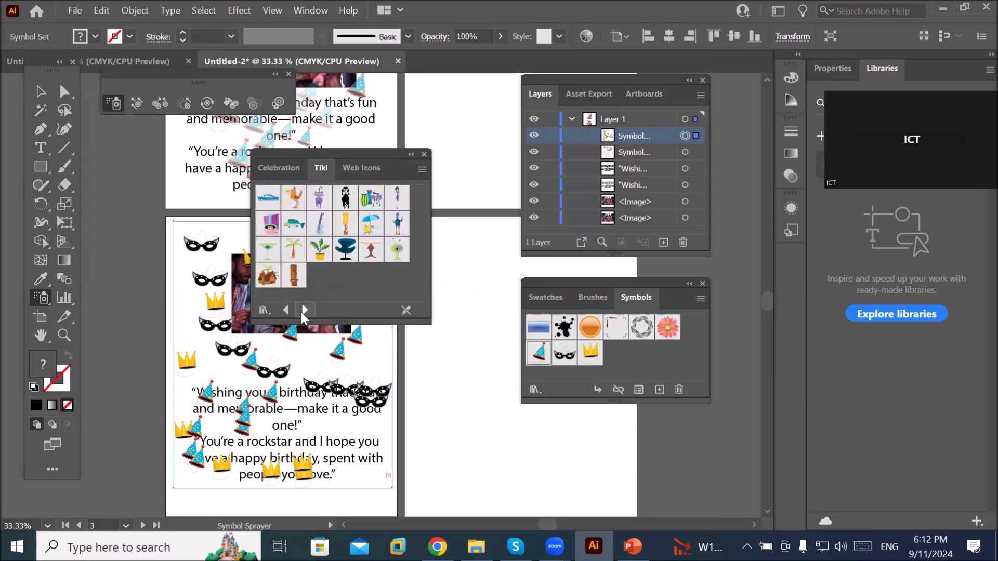
Step: Spray the blue chair symbol from the Tiki library diagonally down the lower artboard across the photo and wishes text
{"action": "left_click", "coordinate": [344, 252]}
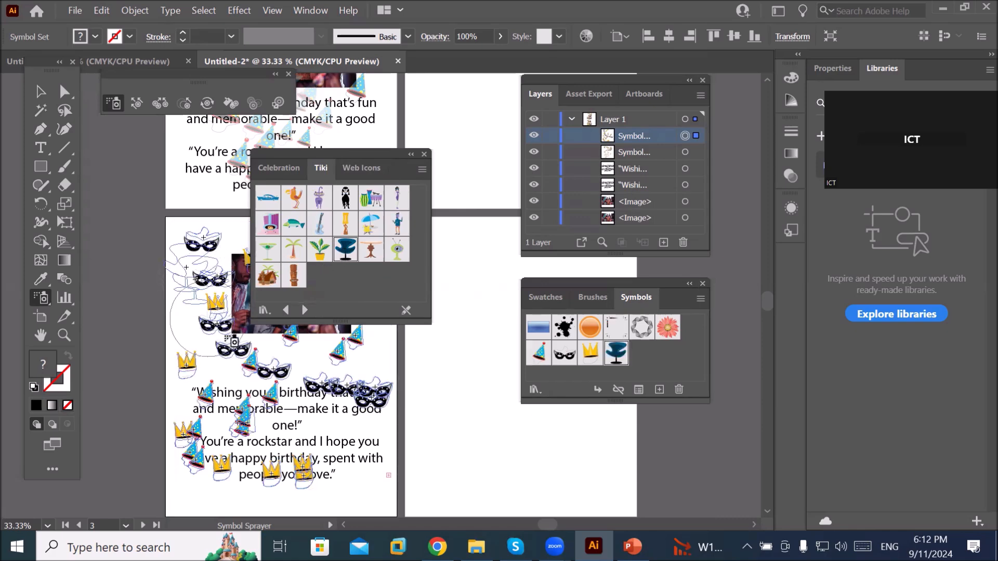
{"action": "left_click_drag", "start_coordinate": [359, 440], "coordinate": [366, 447]}
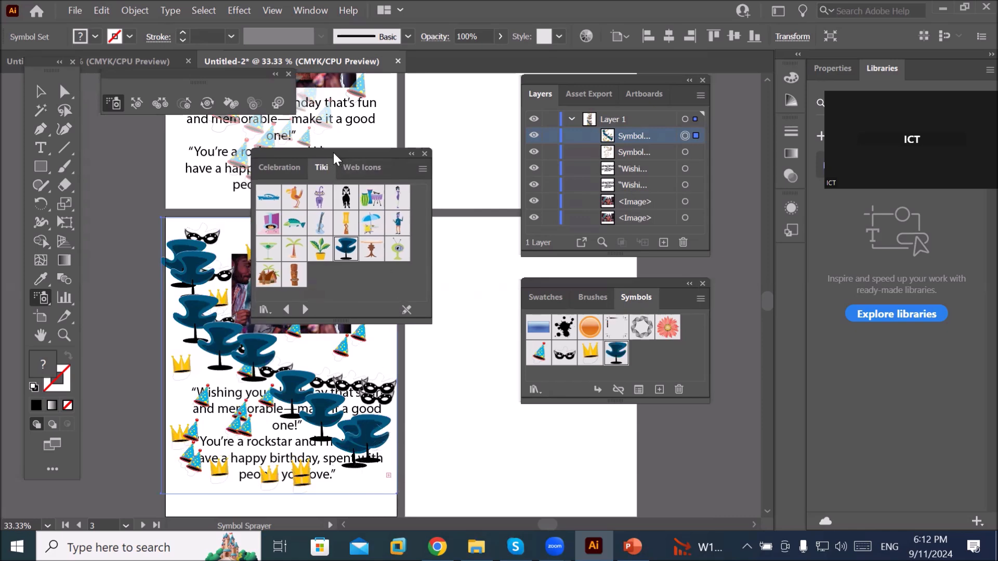
{"action": "left_click_drag", "start_coordinate": [333, 151], "coordinate": [280, 165]}
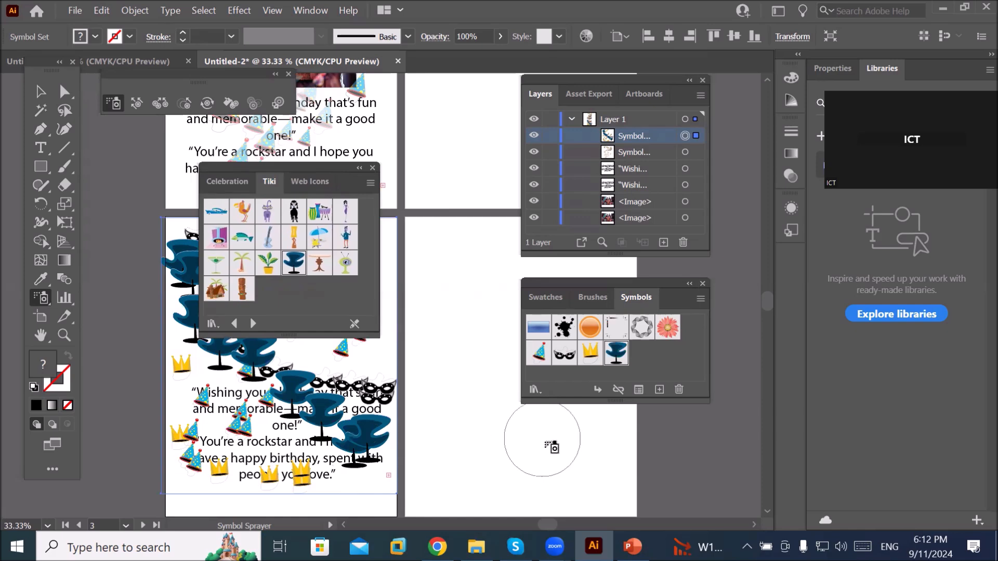
Step: Clear the library panel away from the neighbouring empty artboard and draw a black rectangle there with the Rectangle tool
{"action": "mouse_move", "coordinate": [477, 429]}
{"action": "left_mouse_down"}
{"action": "mouse_move", "coordinate": [379, 414]}
{"action": "mouse_move", "coordinate": [385, 439]}
{"action": "left_mouse_up"}
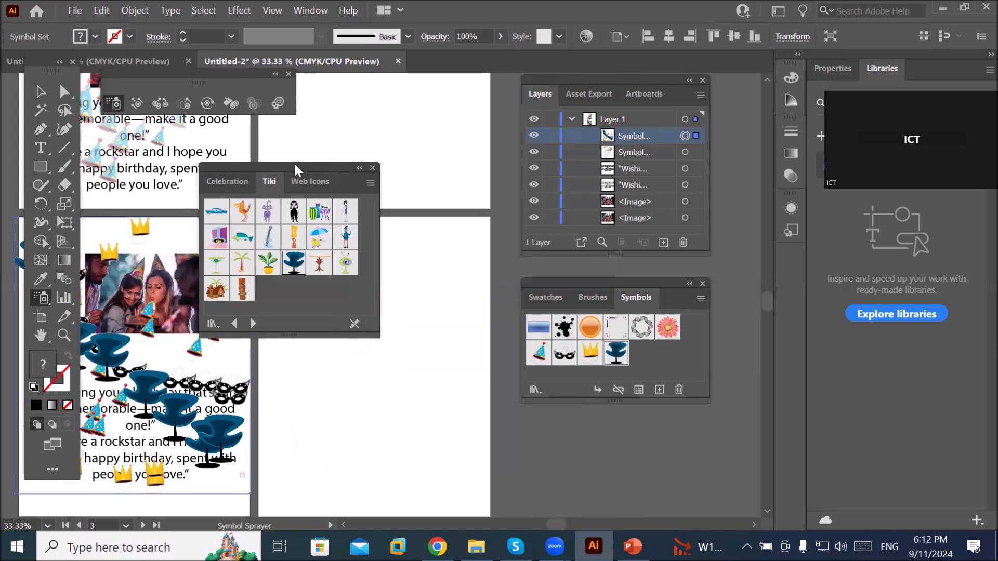
{"action": "left_click_drag", "start_coordinate": [294, 164], "coordinate": [417, 92]}
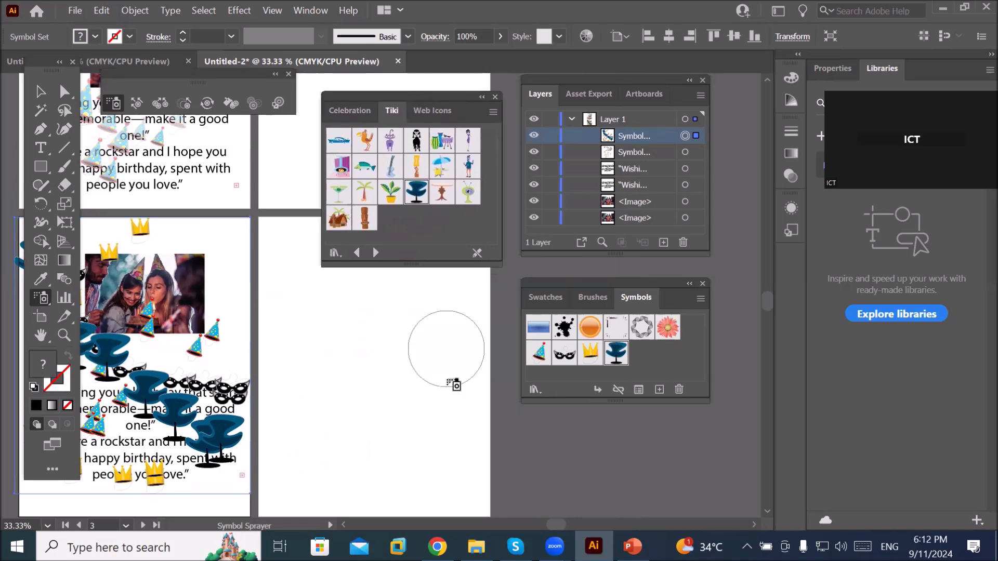
{"action": "mouse_move", "coordinate": [437, 547]}
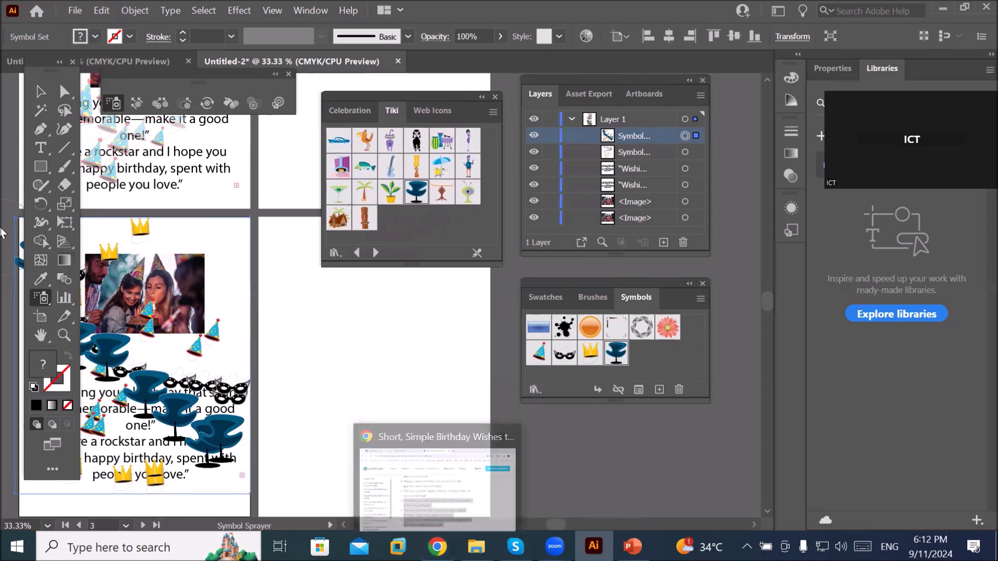
{"action": "left_click", "coordinate": [41, 167]}
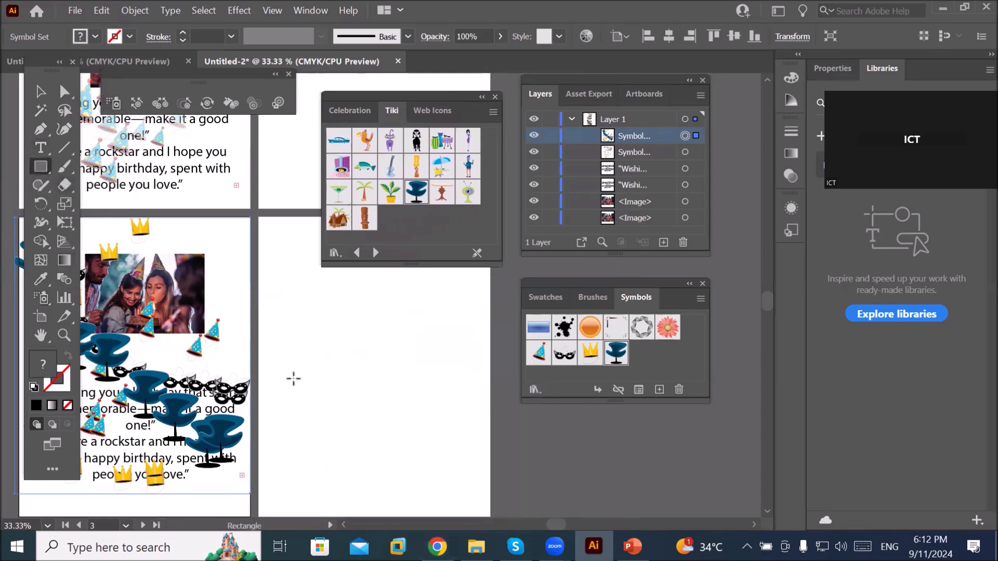
{"action": "left_click_drag", "start_coordinate": [281, 331], "coordinate": [401, 392]}
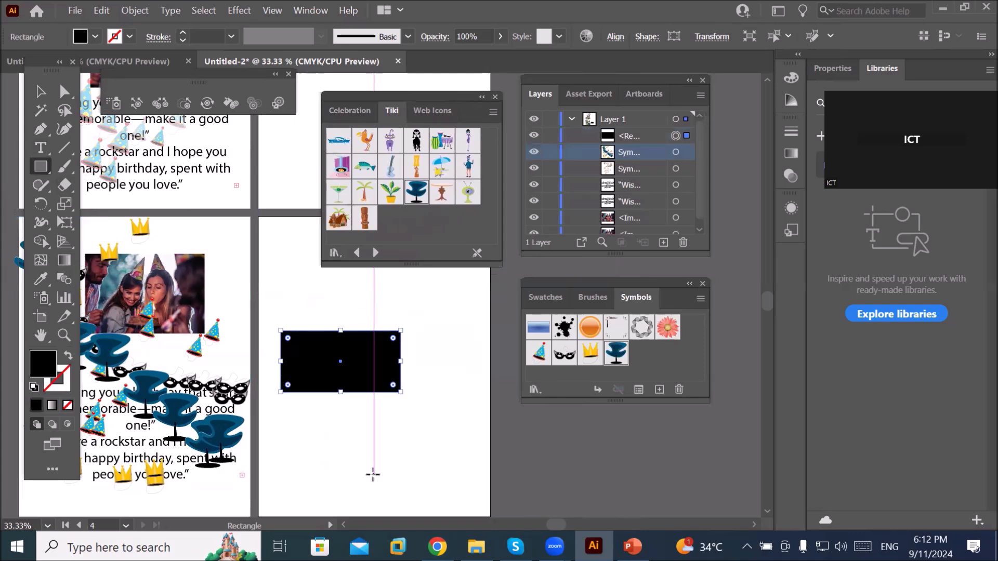
Step: Draw a tall narrow black ellipse overlapping the right end of the black rectangle on the empty artboard
{"action": "left_click", "coordinate": [41, 167]}
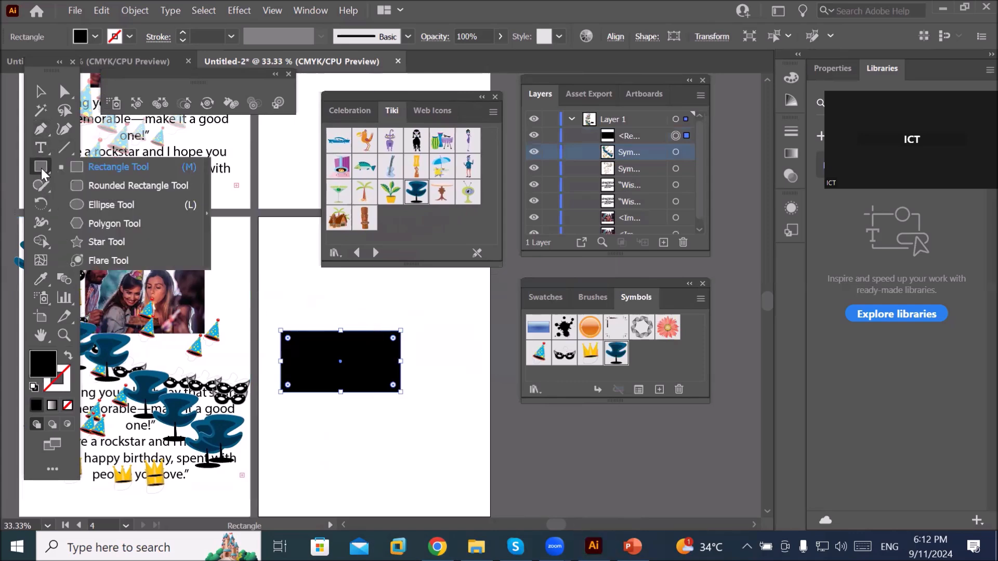
{"action": "left_click", "coordinate": [105, 206]}
{"action": "left_click_drag", "start_coordinate": [361, 298], "coordinate": [419, 433]}
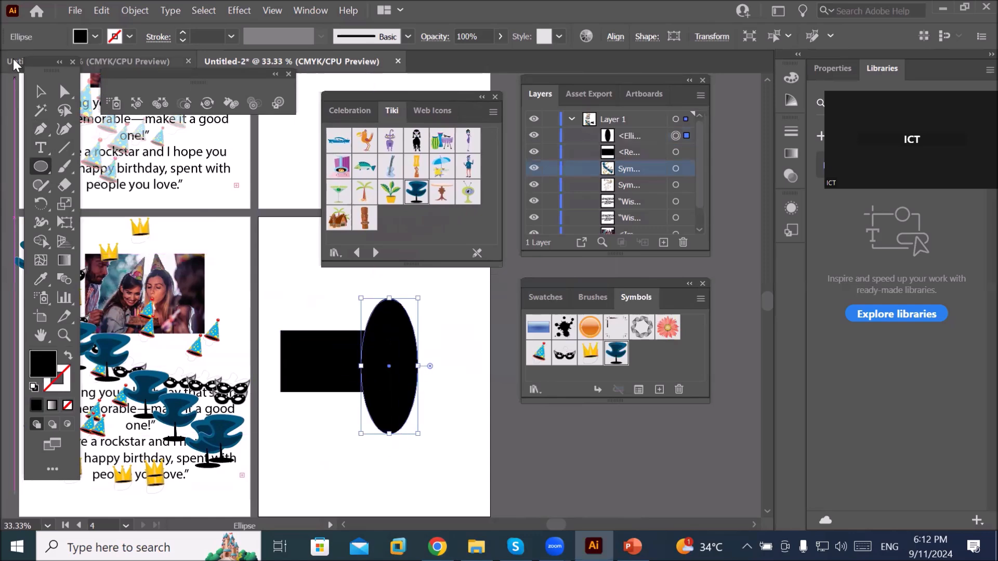
Step: Select the rectangle and ellipse together and merge them into one shape with the Pathfinder Unite mode
{"action": "left_click", "coordinate": [42, 94]}
{"action": "left_click_drag", "start_coordinate": [267, 275], "coordinate": [451, 441]}
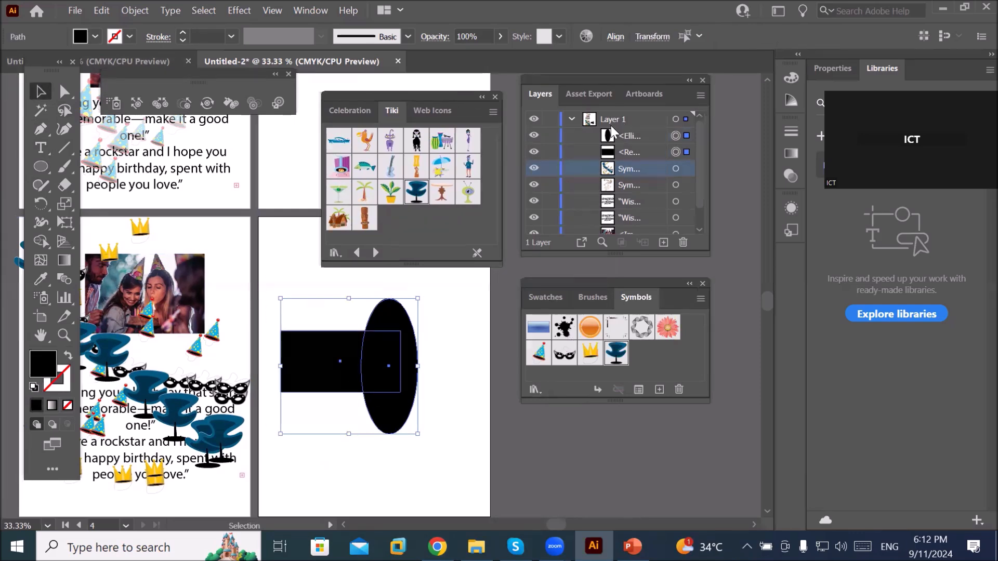
{"action": "left_click", "coordinate": [307, 12]}
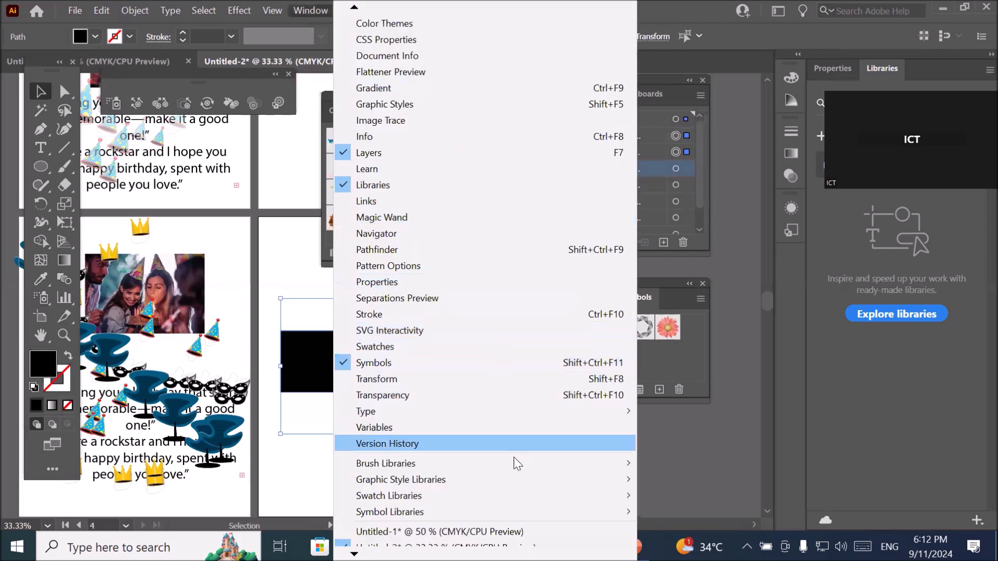
{"action": "mouse_move", "coordinate": [508, 491]}
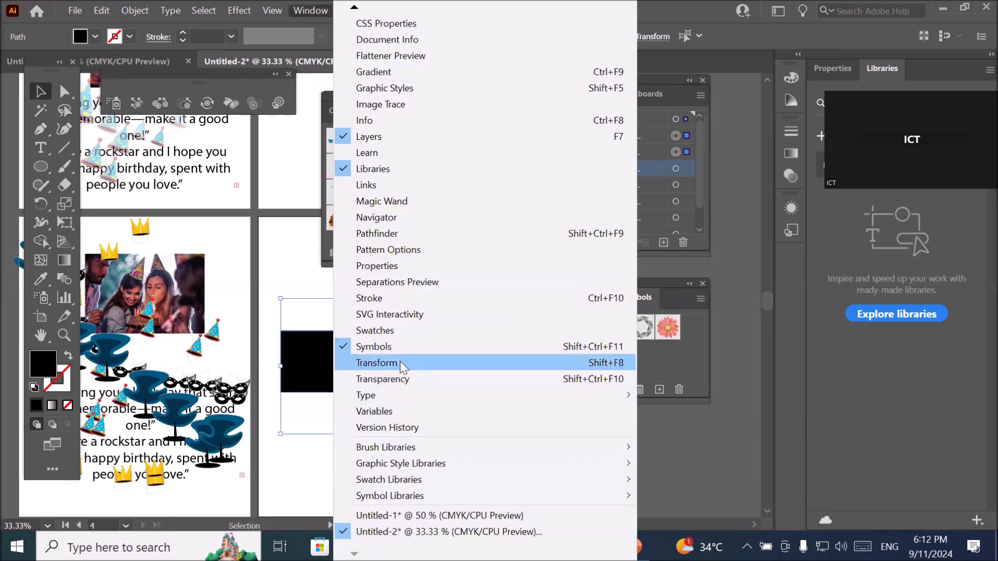
{"action": "left_click", "coordinate": [428, 233]}
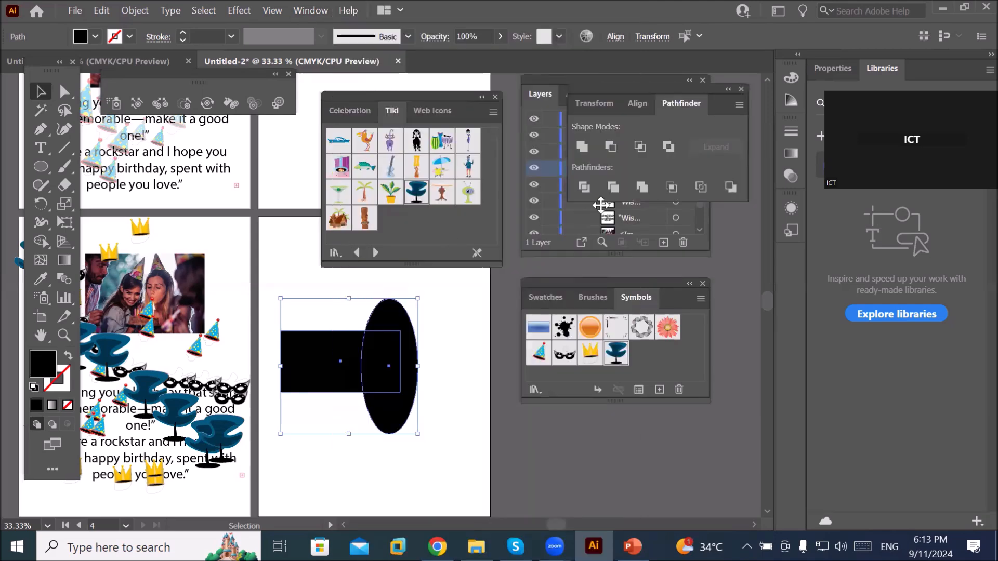
{"action": "left_click", "coordinate": [584, 148]}
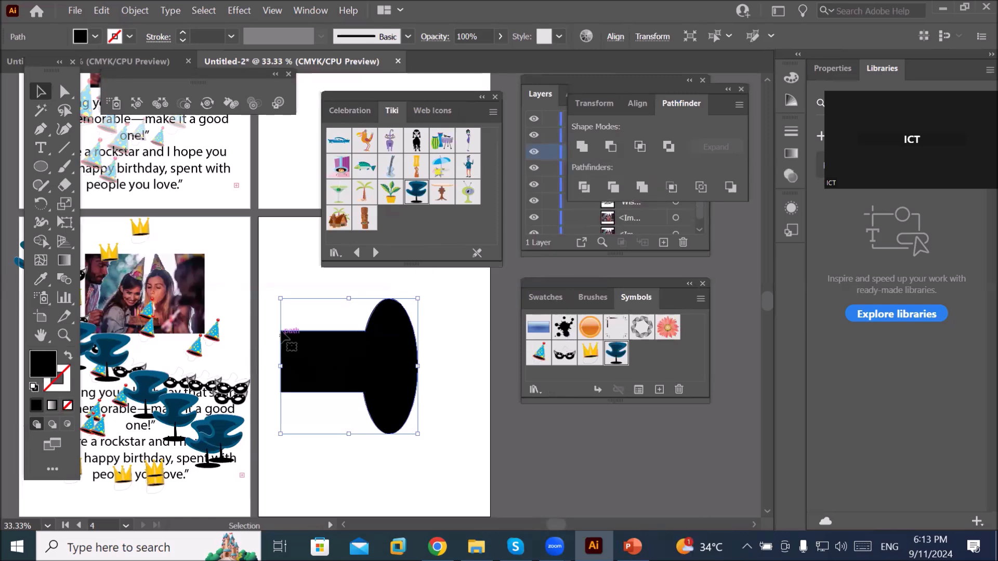
Step: Fill the merged rectangle-and-ellipse shape with the bright blue swatch
{"action": "left_click", "coordinate": [95, 36]}
{"action": "left_click", "coordinate": [87, 64]}
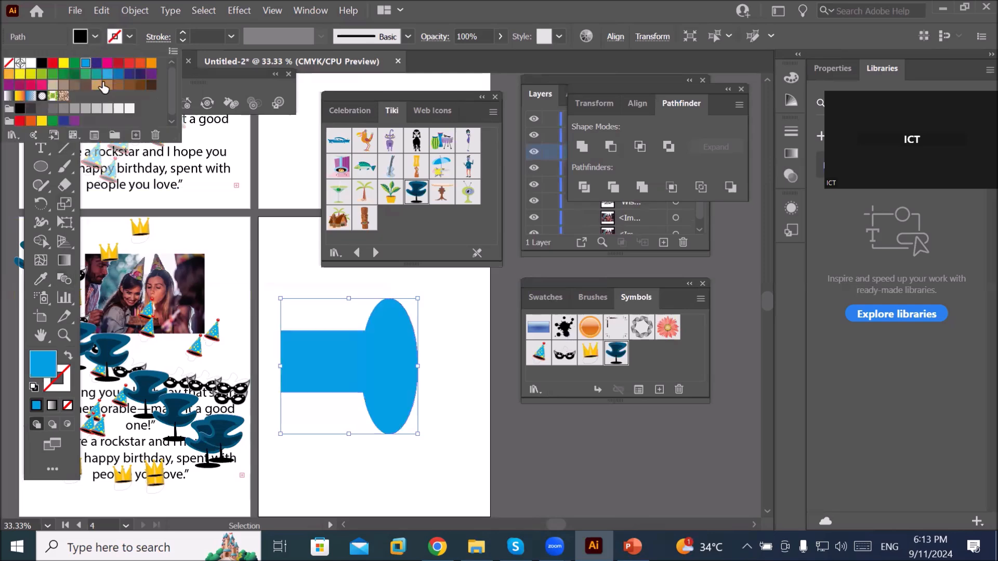
{"action": "left_click", "coordinate": [421, 473]}
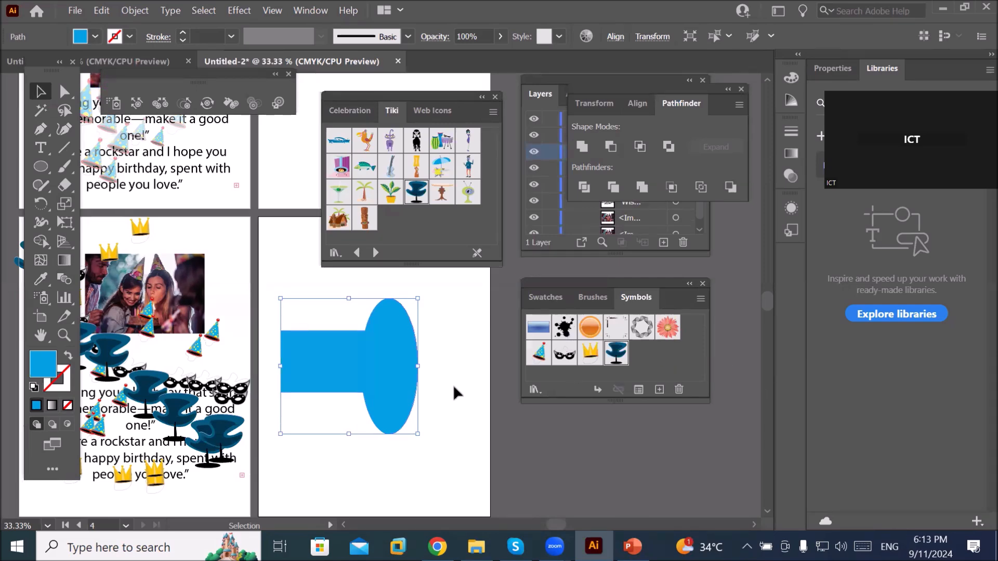
Step: Save the blue shape as a dynamic movie clip symbol named rectcircle, and delete its instance from the artboard
{"action": "mouse_move", "coordinate": [379, 358]}
{"action": "left_mouse_down"}
{"action": "mouse_move", "coordinate": [650, 351]}
{"action": "mouse_move", "coordinate": [644, 366]}
{"action": "left_mouse_up"}
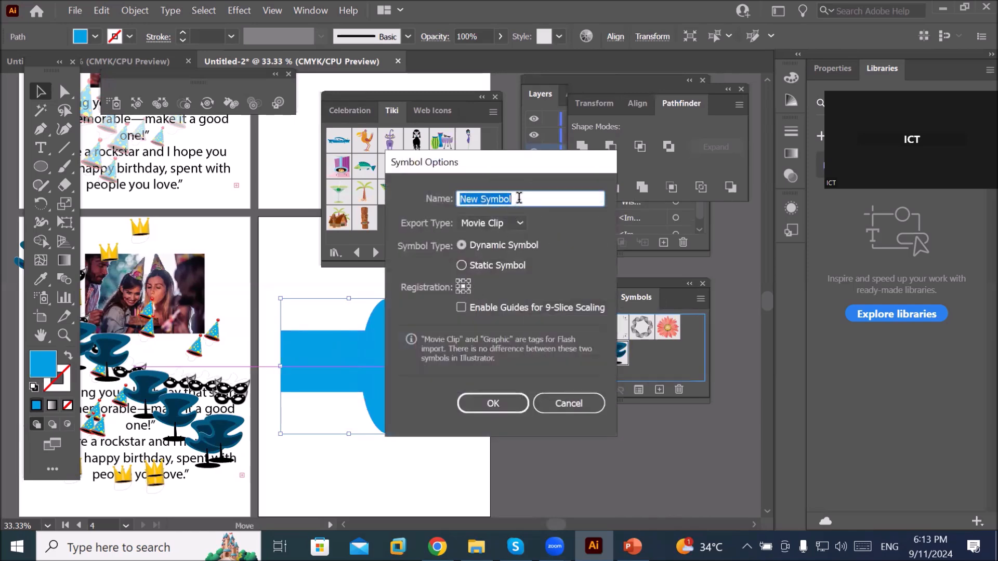
{"action": "key", "text": "BackSpace"}
{"action": "type", "text": "rec"}
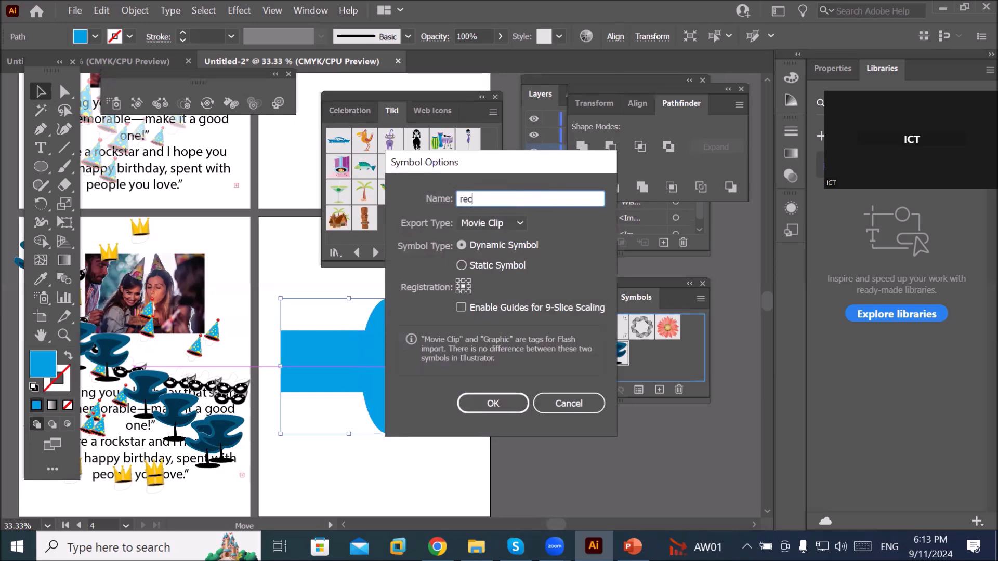
{"action": "type", "text": "tcircle"}
{"action": "left_click", "coordinate": [506, 406]}
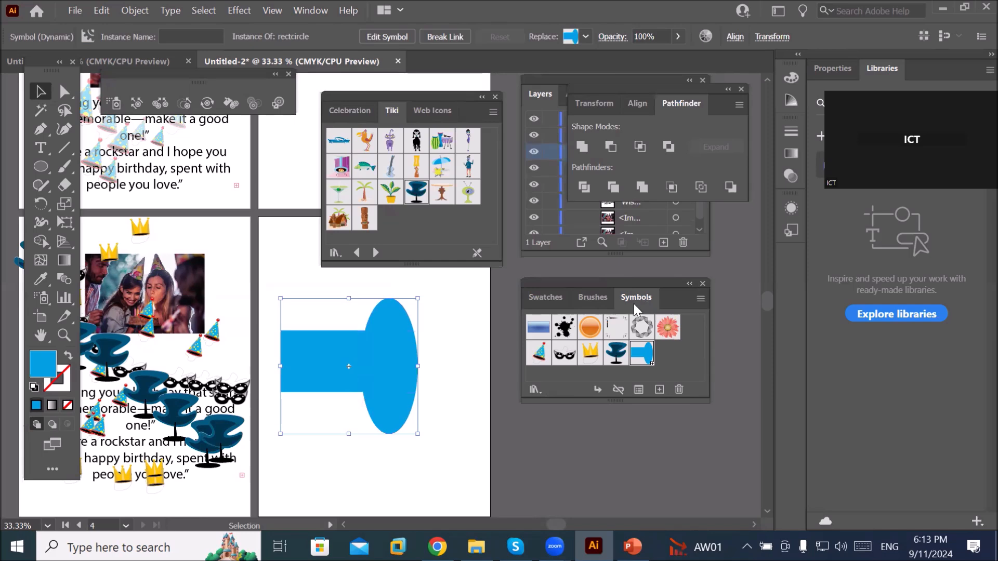
{"action": "key", "text": "Delete"}
Step: Add a point text line with a person's first name on the emptied artboard
{"action": "left_click", "coordinate": [44, 151]}
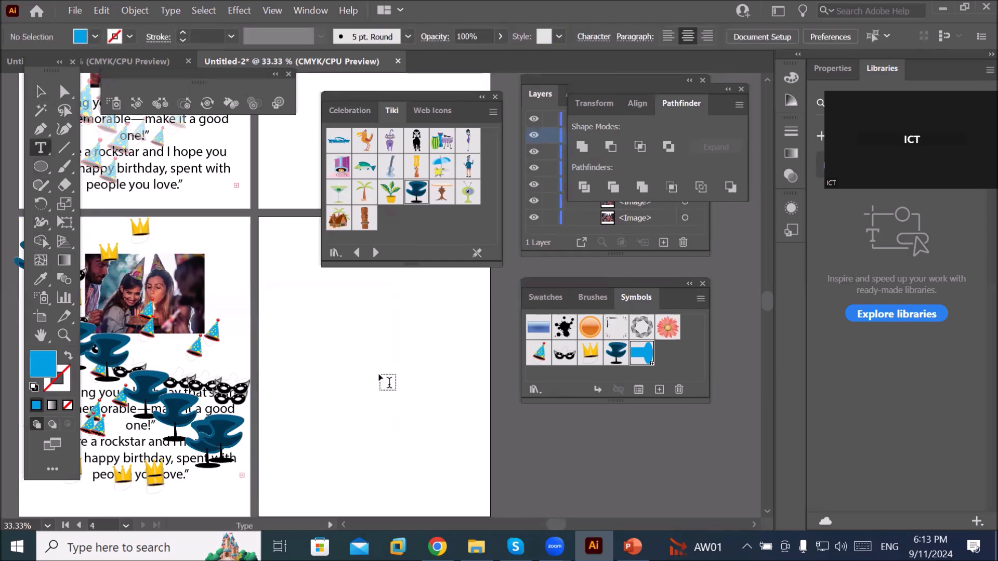
{"action": "left_click", "coordinate": [315, 349]}
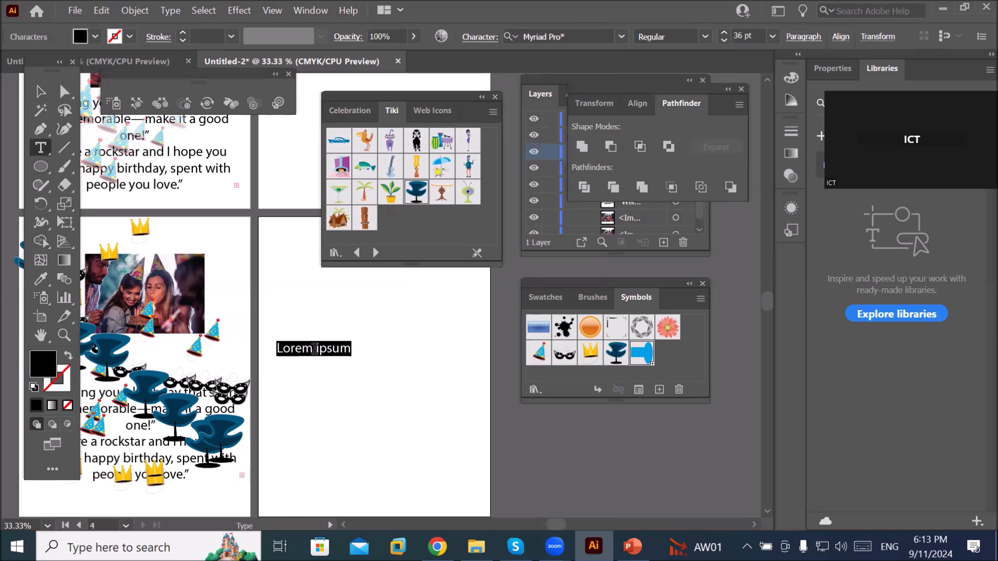
{"action": "type", "text": "Salman"}
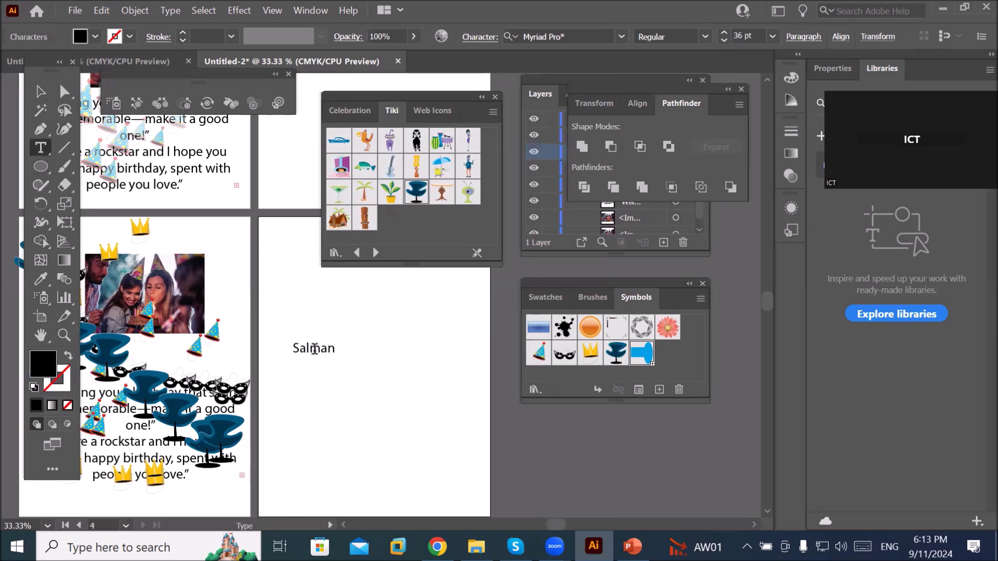
Step: Convert the person's name text on the empty fourth artboard to outlines
{"action": "left_click", "coordinate": [40, 92]}
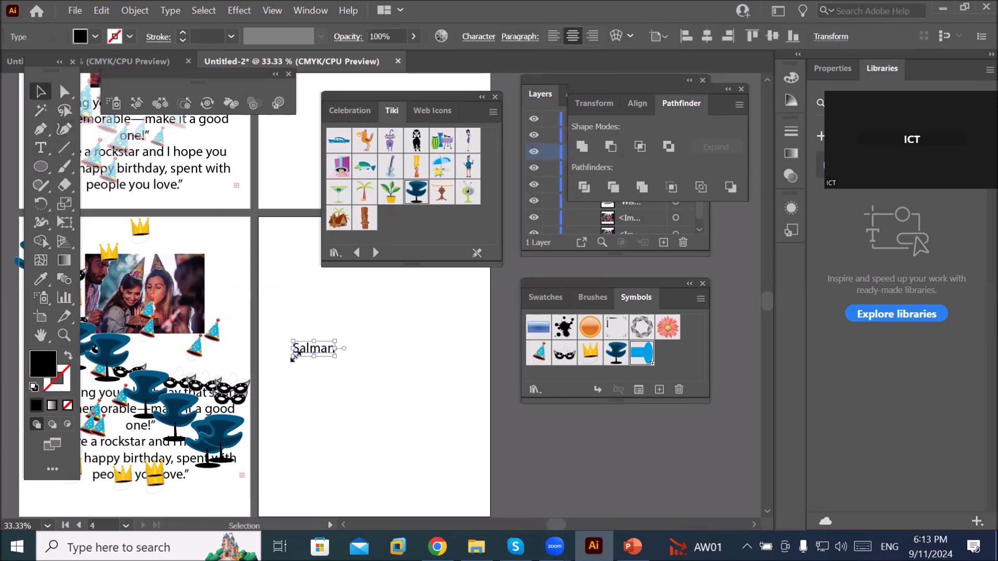
{"action": "right_click", "coordinate": [312, 351]}
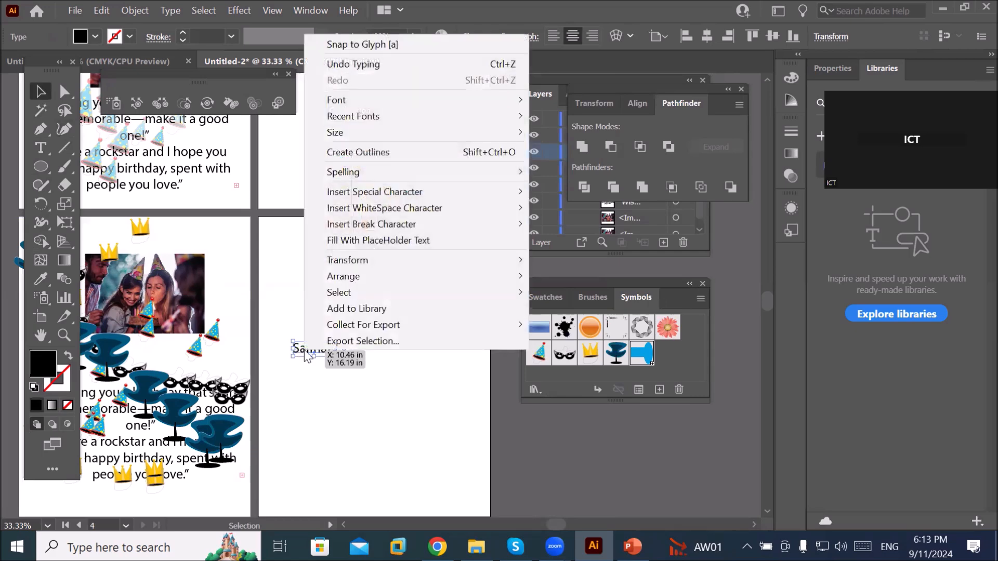
{"action": "left_click", "coordinate": [445, 152]}
Step: Save the outlined name as a Movie Clip dynamic symbol under the same name, and delete the original from the artboard
{"action": "left_click_drag", "start_coordinate": [313, 348], "coordinate": [669, 358]}
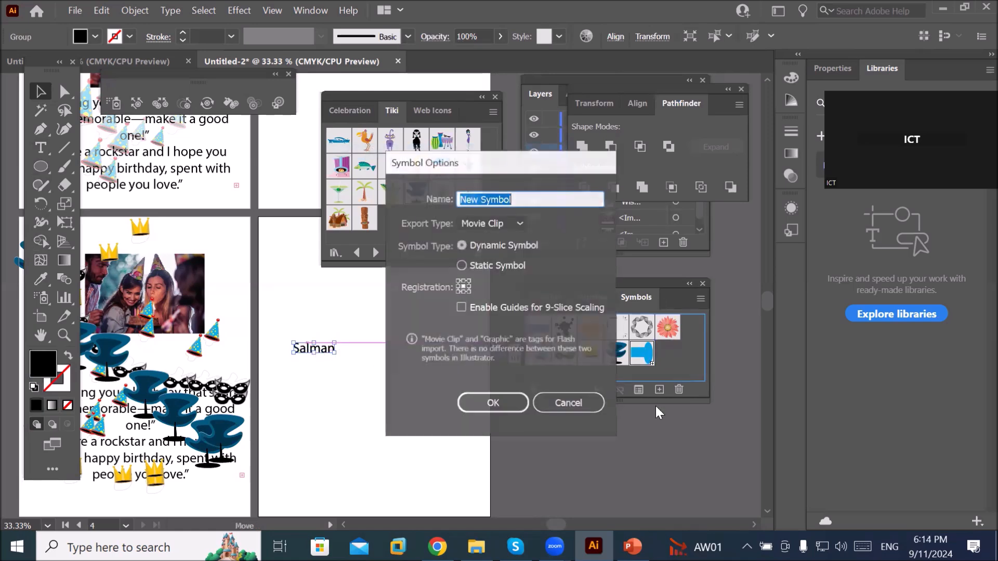
{"action": "type", "text": "salman"}
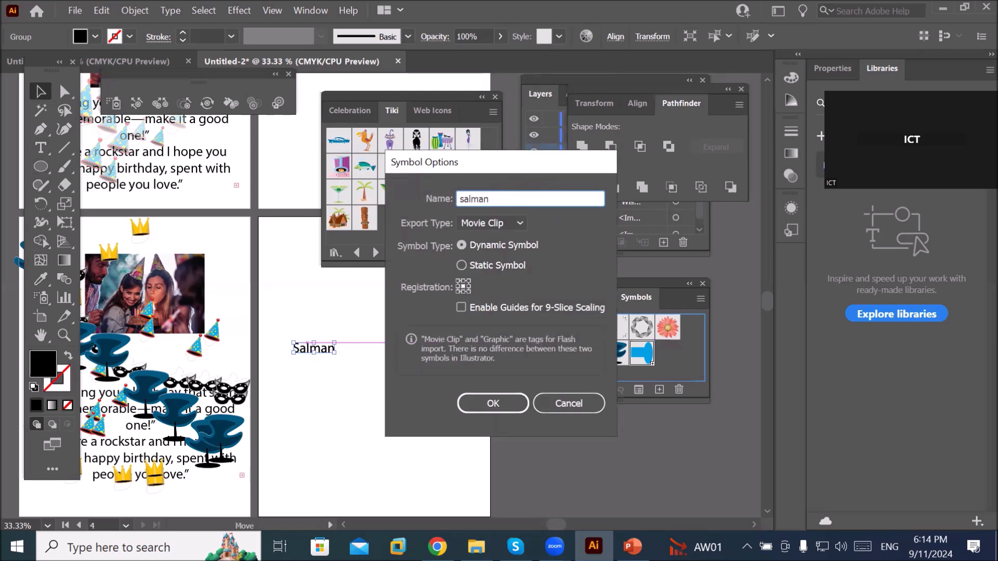
{"action": "key", "text": "Return"}
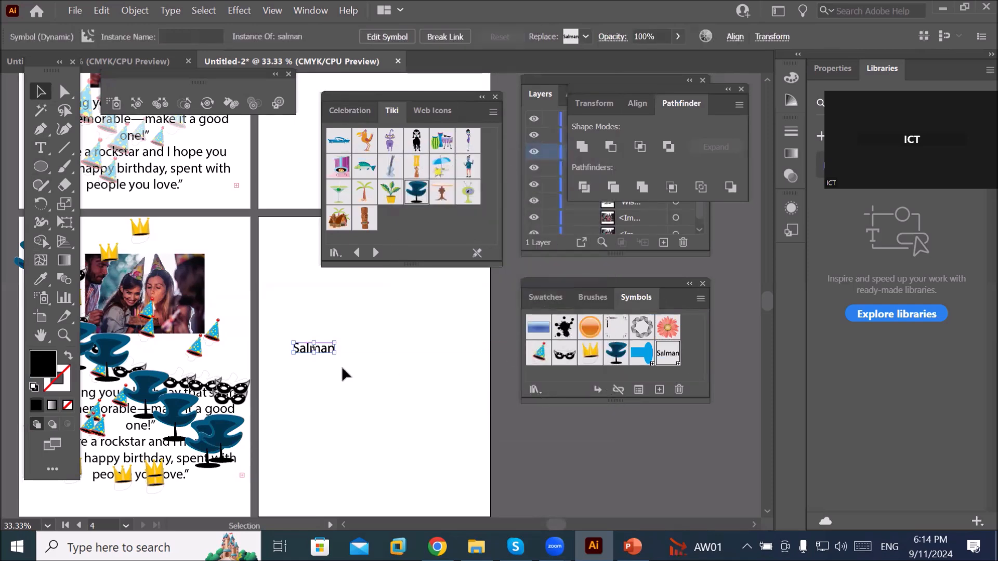
{"action": "key", "text": "Delete"}
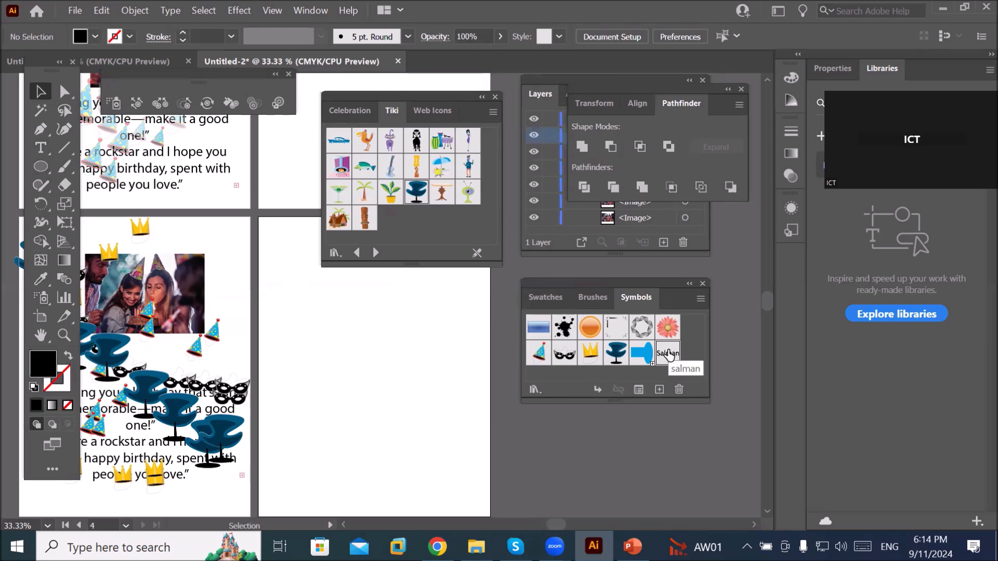
Step: Spray the new name symbol down and across the fourth artboard with the Symbol Sprayer
{"action": "left_click", "coordinate": [43, 301]}
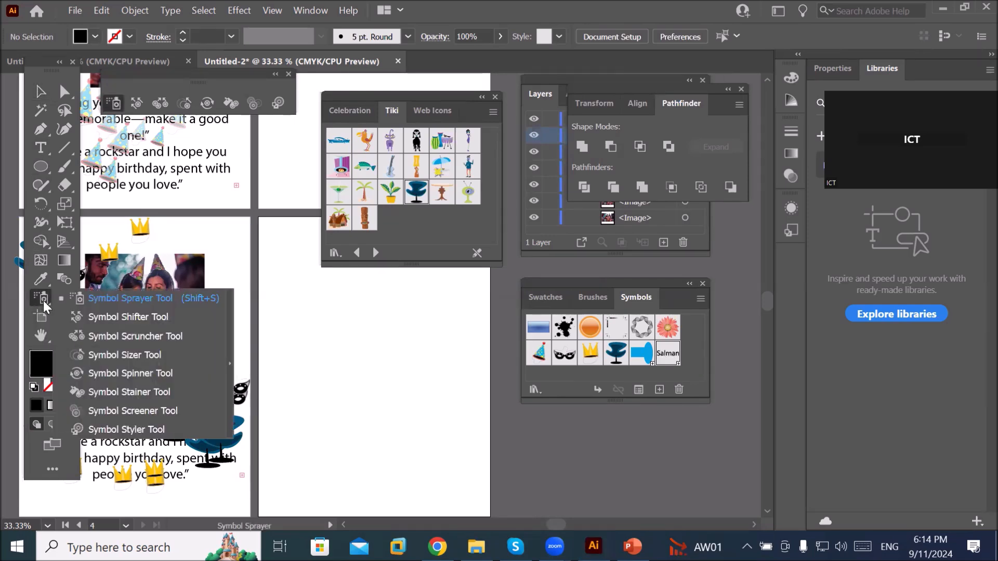
{"action": "left_click", "coordinate": [113, 298]}
{"action": "left_click", "coordinate": [674, 359]}
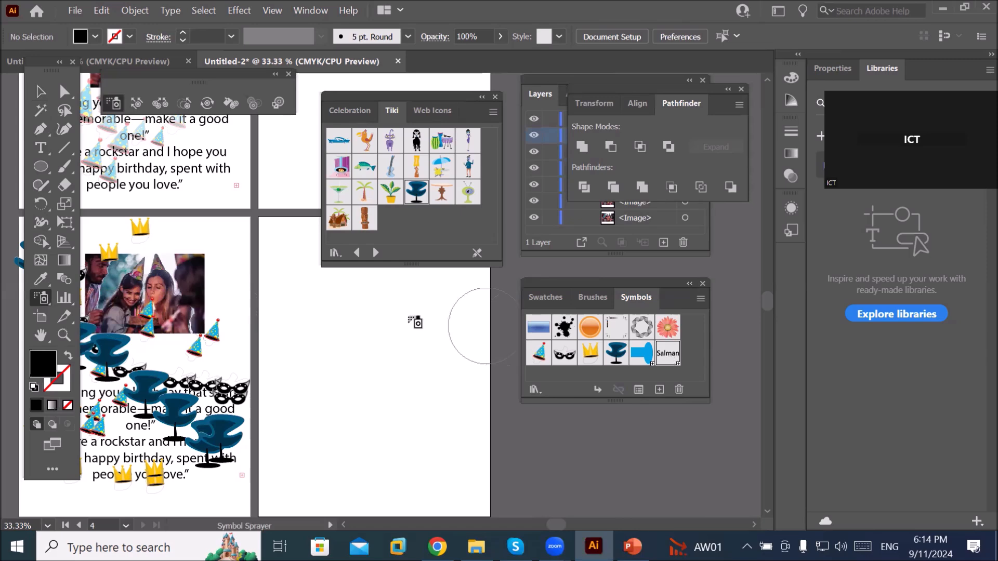
{"action": "mouse_move", "coordinate": [301, 267]}
{"action": "left_mouse_down"}
{"action": "mouse_move", "coordinate": [319, 280]}
{"action": "mouse_move", "coordinate": [331, 299]}
{"action": "mouse_move", "coordinate": [342, 369]}
{"action": "mouse_move", "coordinate": [390, 404]}
{"action": "mouse_move", "coordinate": [392, 432]}
{"action": "mouse_move", "coordinate": [328, 480]}
{"action": "left_mouse_up"}
{"action": "mouse_move", "coordinate": [439, 340]}
{"action": "left_mouse_down"}
{"action": "mouse_move", "coordinate": [455, 433]}
{"action": "mouse_move", "coordinate": [432, 471]}
{"action": "mouse_move", "coordinate": [492, 464]}
{"action": "left_mouse_up"}
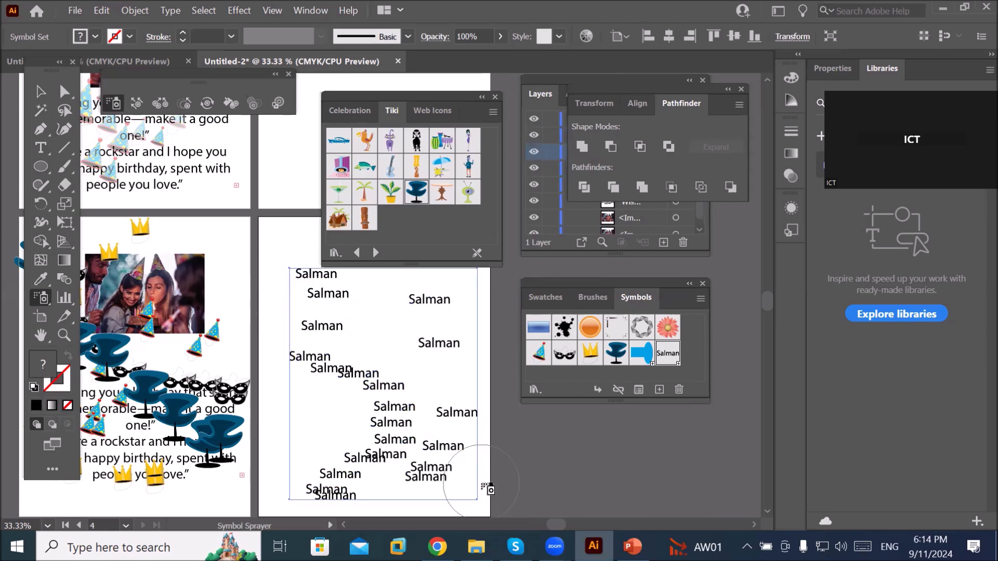
Step: Enlarge several of the sprayed name instances by varying amounts with the Symbol Sizer, collapsing the symbol library panel that covers them
{"action": "scroll", "coordinate": [487, 489], "scroll_direction": "up", "scroll_amount": 2}
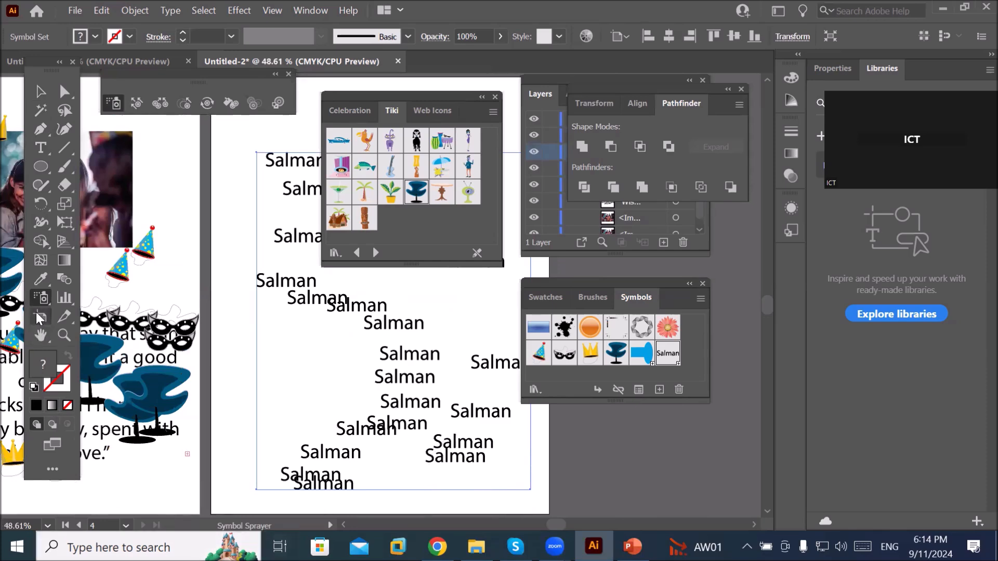
{"action": "left_click", "coordinate": [42, 298]}
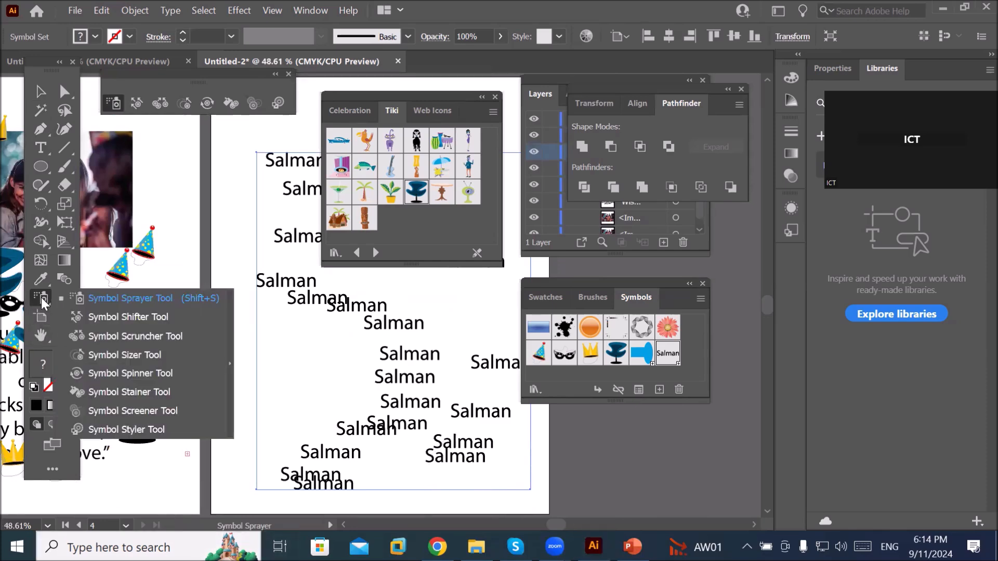
{"action": "left_click", "coordinate": [139, 355]}
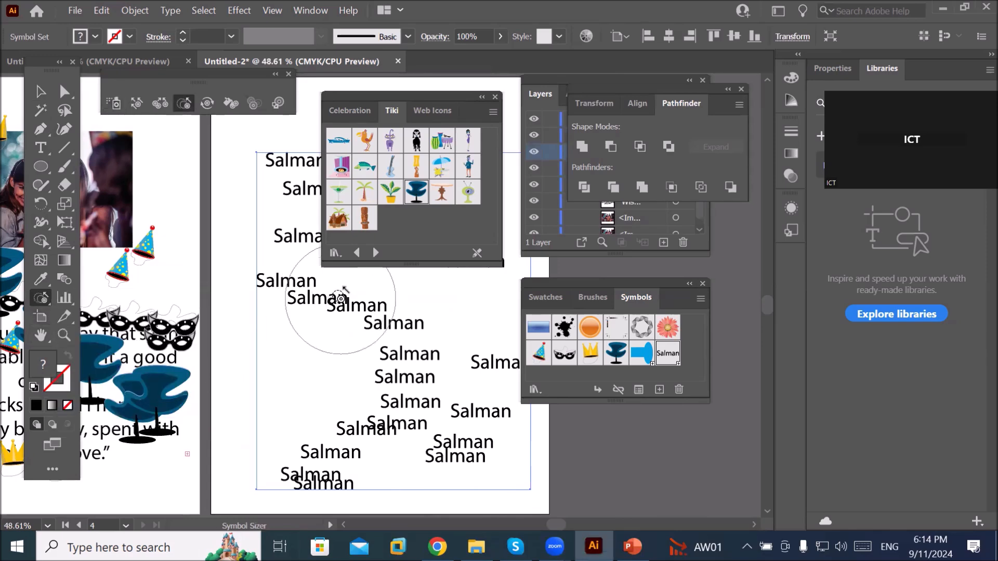
{"action": "left_click", "coordinate": [285, 281]}
{"action": "left_click_drag", "start_coordinate": [428, 366], "coordinate": [443, 371]}
{"action": "mouse_move", "coordinate": [372, 439]}
{"action": "left_mouse_down"}
{"action": "mouse_move", "coordinate": [335, 423]}
{"action": "mouse_move", "coordinate": [322, 468]}
{"action": "mouse_move", "coordinate": [333, 457]}
{"action": "left_mouse_up"}
{"action": "left_click", "coordinate": [481, 98]}
{"action": "mouse_move", "coordinate": [283, 178]}
{"action": "left_mouse_down"}
{"action": "mouse_move", "coordinate": [462, 208]}
{"action": "mouse_move", "coordinate": [477, 280]}
{"action": "mouse_move", "coordinate": [414, 398]}
{"action": "mouse_move", "coordinate": [386, 407]}
{"action": "mouse_move", "coordinate": [333, 395]}
{"action": "mouse_move", "coordinate": [395, 416]}
{"action": "mouse_move", "coordinate": [393, 372]}
{"action": "mouse_move", "coordinate": [370, 377]}
{"action": "left_mouse_up"}
Step: Shift the sprayed name instances to a looser arrangement across the artboard with the Symbol Shifter
{"action": "left_click", "coordinate": [40, 299]}
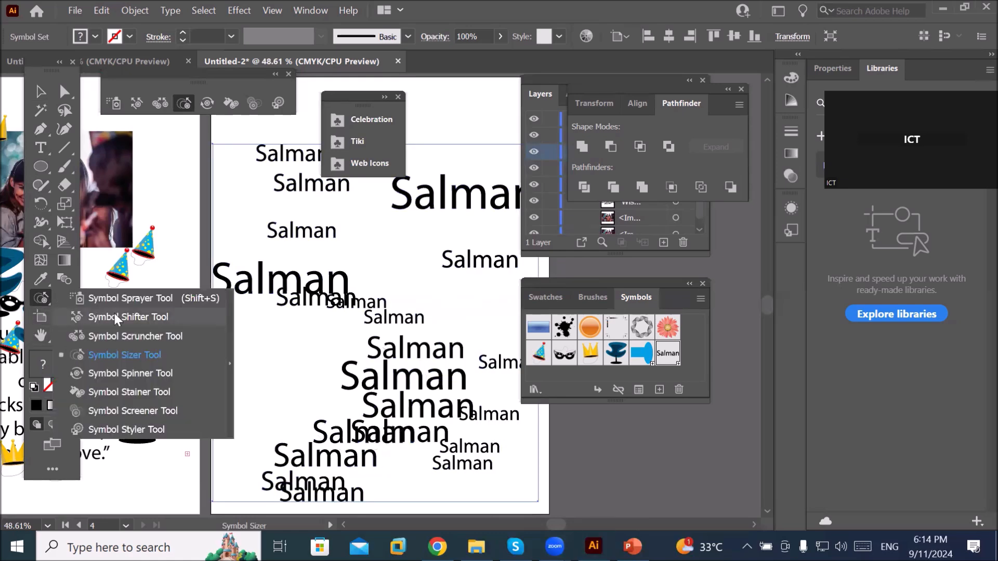
{"action": "left_click", "coordinate": [164, 318]}
{"action": "mouse_move", "coordinate": [257, 357]}
{"action": "left_mouse_down"}
{"action": "mouse_move", "coordinate": [364, 374]}
{"action": "mouse_move", "coordinate": [341, 316]}
{"action": "mouse_move", "coordinate": [291, 312]}
{"action": "mouse_move", "coordinate": [311, 234]}
{"action": "mouse_move", "coordinate": [437, 218]}
{"action": "mouse_move", "coordinate": [433, 250]}
{"action": "mouse_move", "coordinate": [357, 350]}
{"action": "mouse_move", "coordinate": [318, 319]}
{"action": "mouse_move", "coordinate": [329, 216]}
{"action": "mouse_move", "coordinate": [279, 134]}
{"action": "mouse_move", "coordinate": [289, 122]}
{"action": "mouse_move", "coordinate": [434, 125]}
{"action": "mouse_move", "coordinate": [469, 224]}
{"action": "mouse_move", "coordinate": [456, 245]}
{"action": "mouse_move", "coordinate": [445, 112]}
{"action": "left_mouse_up"}
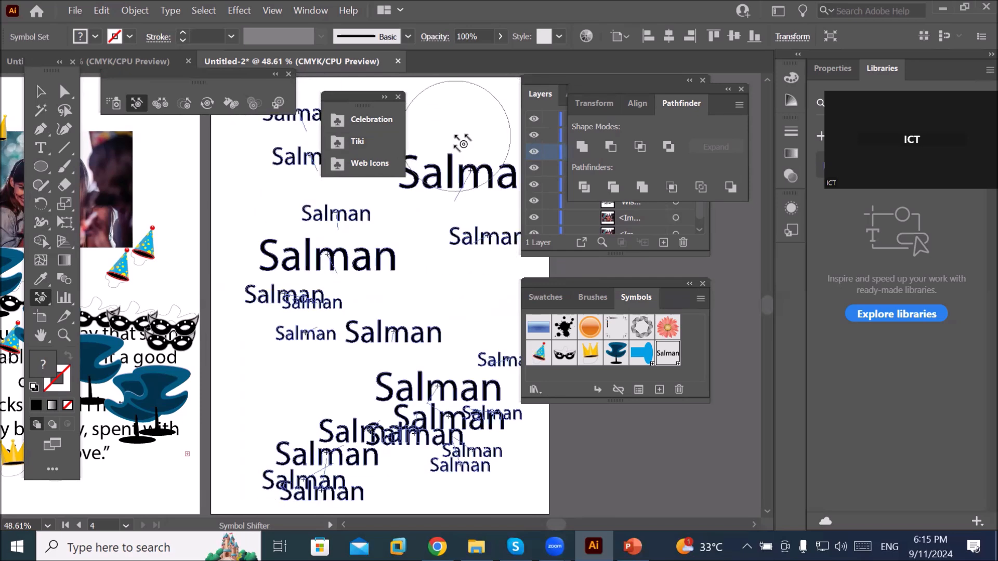
{"action": "scroll", "coordinate": [457, 312], "scroll_direction": "up", "scroll_amount": 1}
{"action": "mouse_move", "coordinate": [468, 468]}
{"action": "left_mouse_down"}
{"action": "mouse_move", "coordinate": [256, 401]}
{"action": "mouse_move", "coordinate": [468, 483]}
{"action": "mouse_move", "coordinate": [511, 451]}
{"action": "mouse_move", "coordinate": [439, 338]}
{"action": "mouse_move", "coordinate": [361, 357]}
{"action": "left_mouse_up"}
Step: Rotate the name instances to varied angles with the Symbol Spinner
{"action": "left_click", "coordinate": [35, 304]}
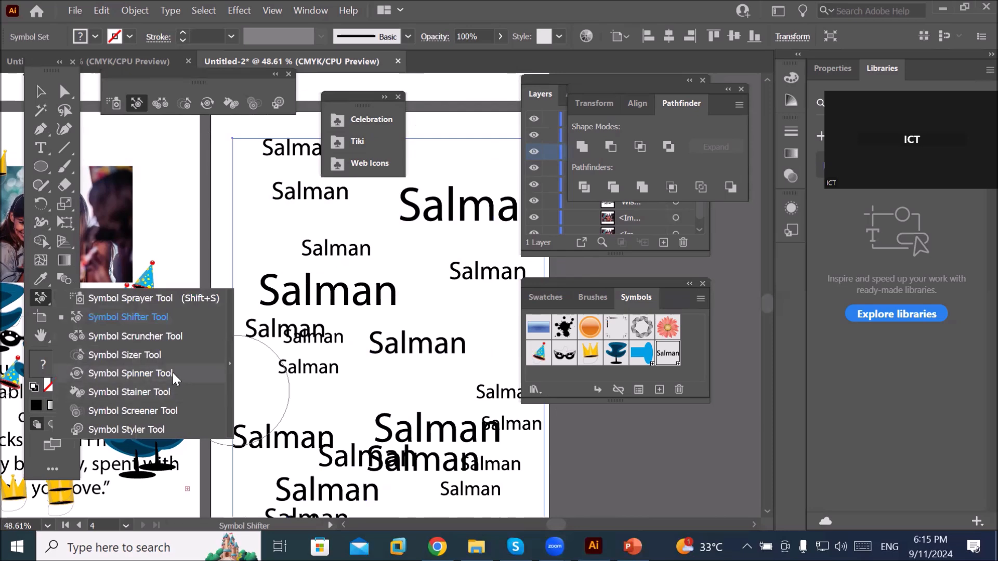
{"action": "left_click", "coordinate": [130, 373]}
{"action": "mouse_move", "coordinate": [289, 289]}
{"action": "left_mouse_down"}
{"action": "mouse_move", "coordinate": [351, 266]}
{"action": "mouse_move", "coordinate": [389, 337]}
{"action": "mouse_move", "coordinate": [436, 379]}
{"action": "mouse_move", "coordinate": [435, 432]}
{"action": "mouse_move", "coordinate": [366, 444]}
{"action": "mouse_move", "coordinate": [450, 293]}
{"action": "mouse_move", "coordinate": [476, 205]}
{"action": "mouse_move", "coordinate": [446, 159]}
{"action": "mouse_move", "coordinate": [288, 179]}
{"action": "mouse_move", "coordinate": [257, 158]}
{"action": "mouse_move", "coordinate": [301, 167]}
{"action": "mouse_move", "coordinate": [392, 283]}
{"action": "mouse_move", "coordinate": [484, 327]}
{"action": "mouse_move", "coordinate": [471, 381]}
{"action": "mouse_move", "coordinate": [530, 444]}
{"action": "mouse_move", "coordinate": [368, 502]}
{"action": "mouse_move", "coordinate": [301, 505]}
{"action": "mouse_move", "coordinate": [291, 442]}
{"action": "left_mouse_up"}
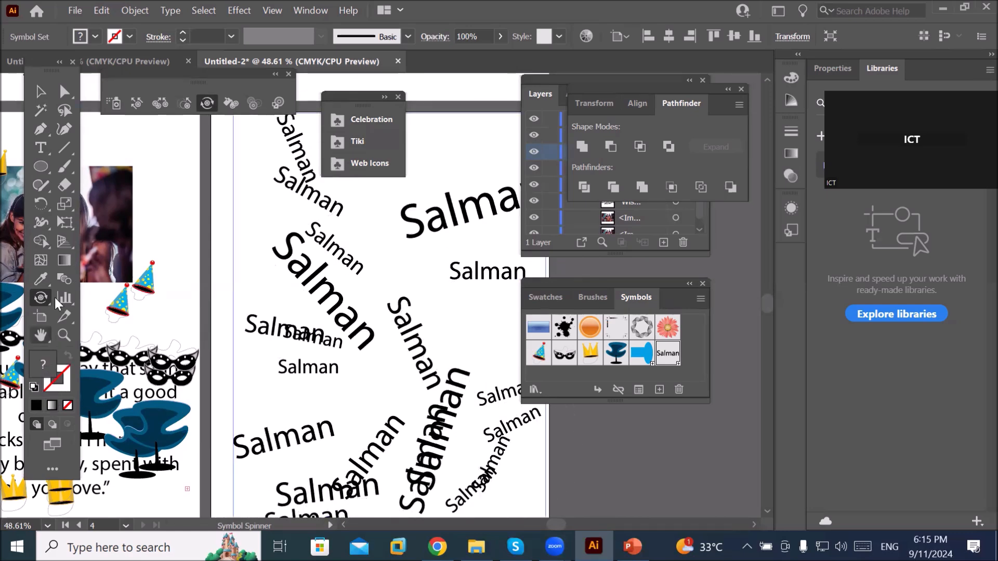
Step: Try the Symbol Stainer on the name instances near the middle of the artboard
{"action": "mouse_move", "coordinate": [36, 299]}
{"action": "left_mouse_down"}
{"action": "mouse_move", "coordinate": [158, 396]}
{"action": "mouse_move", "coordinate": [147, 397]}
{"action": "left_mouse_up"}
{"action": "mouse_move", "coordinate": [312, 332]}
{"action": "left_mouse_down"}
{"action": "mouse_move", "coordinate": [289, 327]}
{"action": "mouse_move", "coordinate": [320, 320]}
{"action": "left_mouse_up"}
{"action": "key", "text": "ctrl+z"}
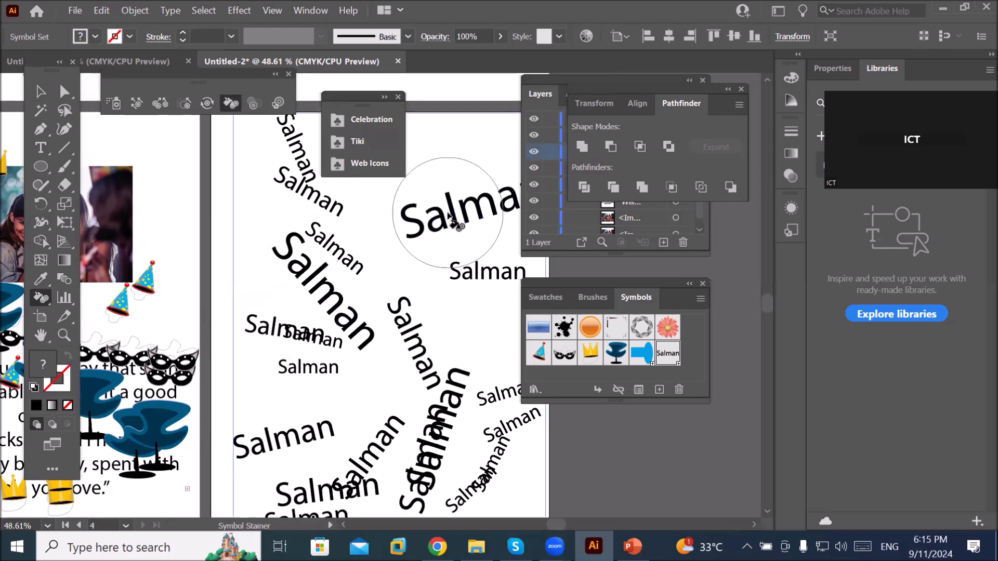
Step: Fade many of the name instances to varying transparency across the artboard with the Symbol Screener
{"action": "left_click", "coordinate": [43, 301]}
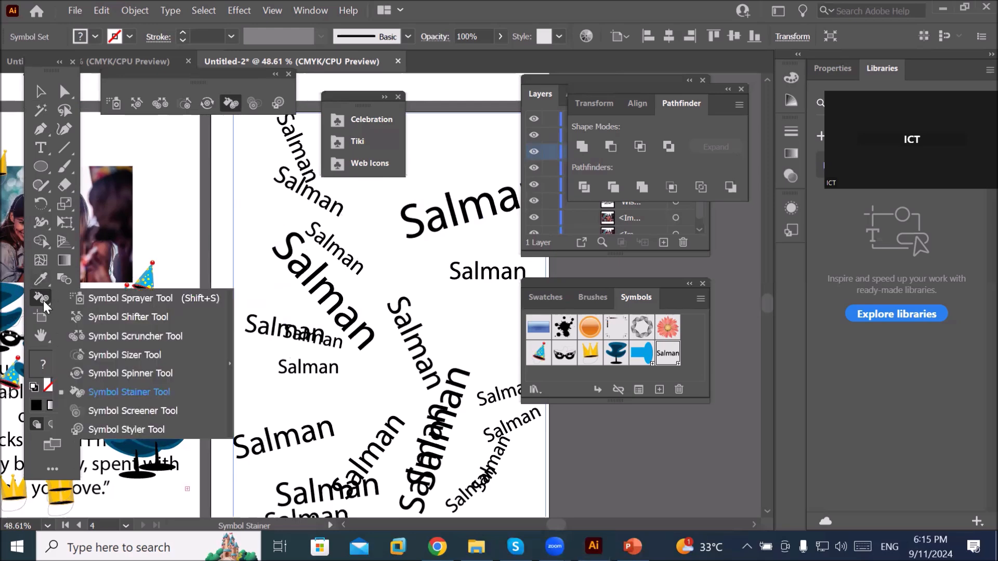
{"action": "left_click", "coordinate": [164, 413]}
{"action": "left_click_drag", "start_coordinate": [327, 304], "coordinate": [329, 291]}
{"action": "mouse_move", "coordinate": [457, 216]}
{"action": "left_mouse_down"}
{"action": "mouse_move", "coordinate": [439, 296]}
{"action": "mouse_move", "coordinate": [458, 415]}
{"action": "mouse_move", "coordinate": [465, 413]}
{"action": "mouse_move", "coordinate": [338, 463]}
{"action": "mouse_move", "coordinate": [312, 455]}
{"action": "mouse_move", "coordinate": [319, 442]}
{"action": "left_mouse_up"}
{"action": "left_click_drag", "start_coordinate": [271, 169], "coordinate": [281, 172]}
{"action": "mouse_move", "coordinate": [390, 339]}
{"action": "left_mouse_down"}
{"action": "mouse_move", "coordinate": [371, 350]}
{"action": "mouse_move", "coordinate": [334, 249]}
{"action": "mouse_move", "coordinate": [392, 403]}
{"action": "left_mouse_up"}
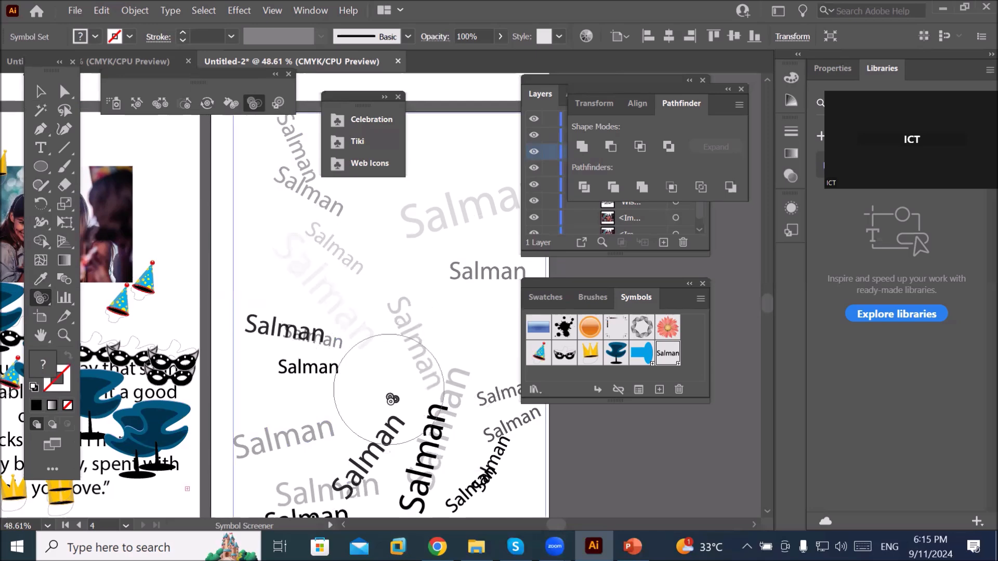
{"action": "mouse_move", "coordinate": [379, 450]}
{"action": "left_mouse_down"}
{"action": "mouse_move", "coordinate": [505, 460]}
{"action": "mouse_move", "coordinate": [471, 485]}
{"action": "mouse_move", "coordinate": [491, 434]}
{"action": "mouse_move", "coordinate": [503, 461]}
{"action": "left_mouse_up"}
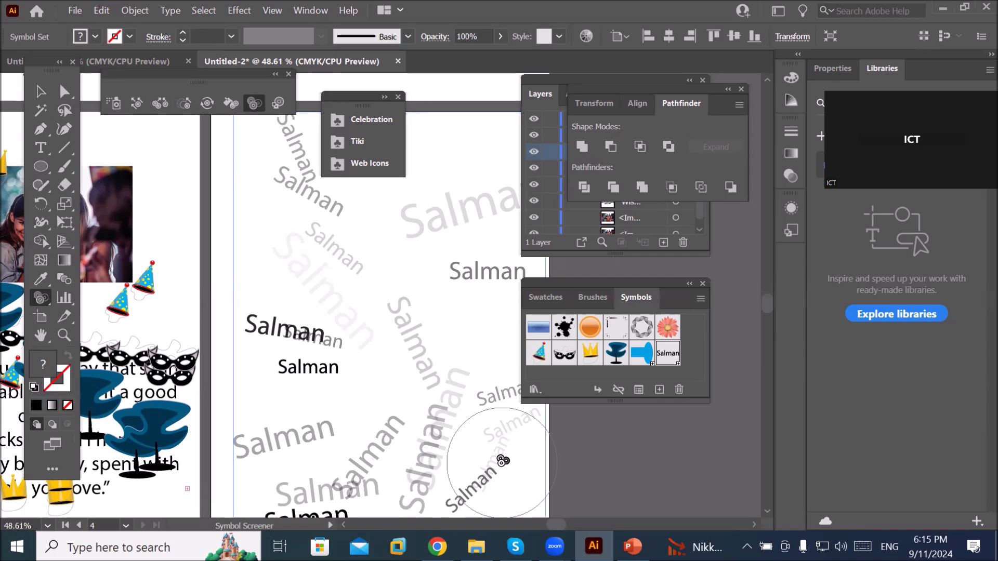
Step: Switch to the Selection tool and close the floating panel with the Celebration, Tiki and Web Icons symbol libraries
{"action": "scroll", "coordinate": [416, 341], "scroll_direction": "down", "scroll_amount": 2}
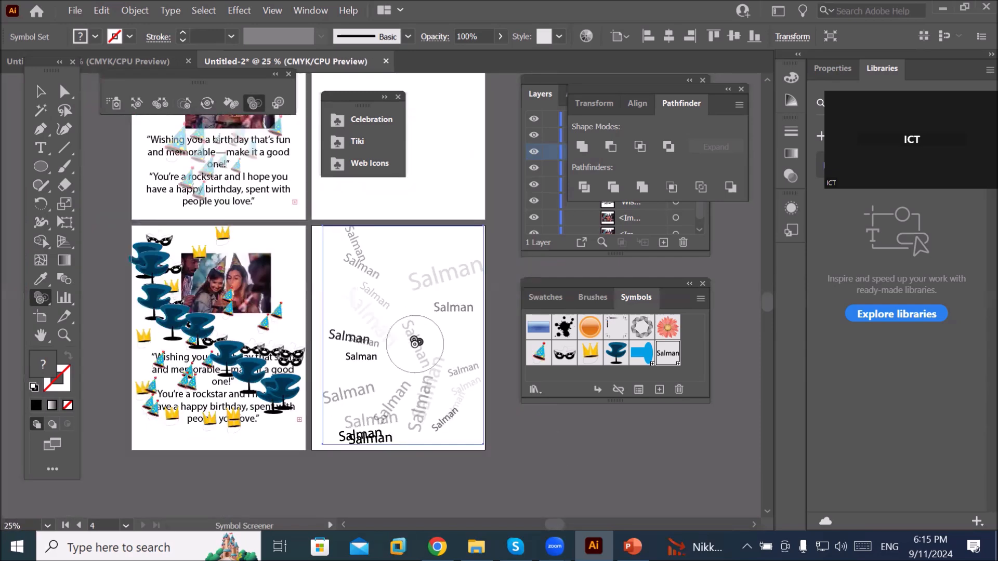
{"action": "scroll", "coordinate": [433, 332], "scroll_direction": "down", "scroll_amount": 1}
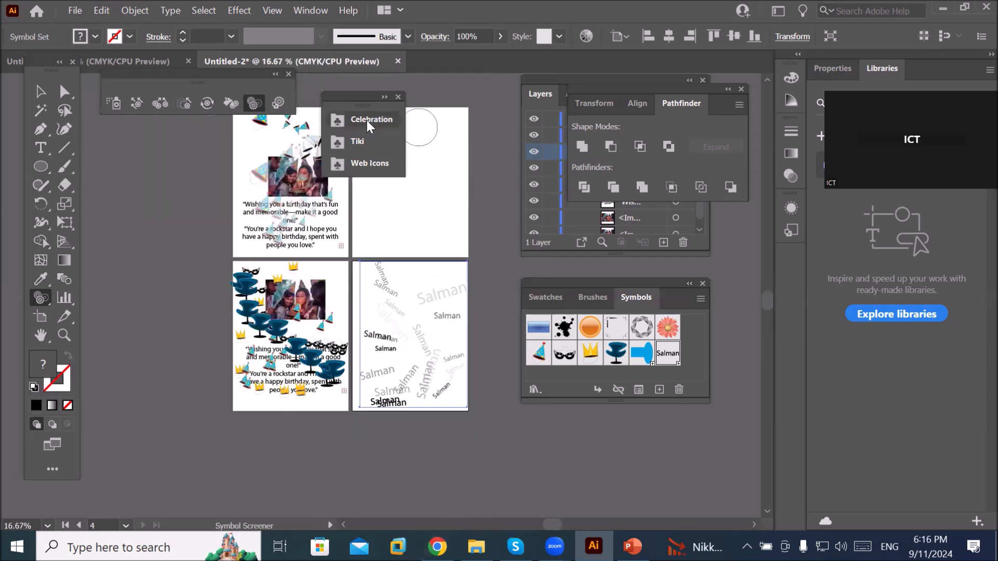
{"action": "left_click", "coordinate": [40, 92]}
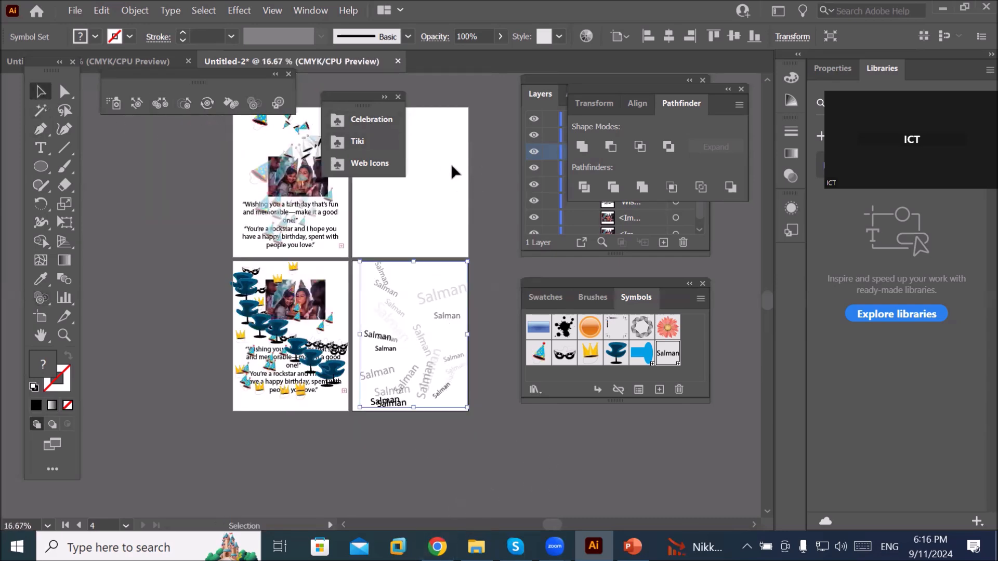
{"action": "left_click_drag", "start_coordinate": [457, 201], "coordinate": [426, 276]}
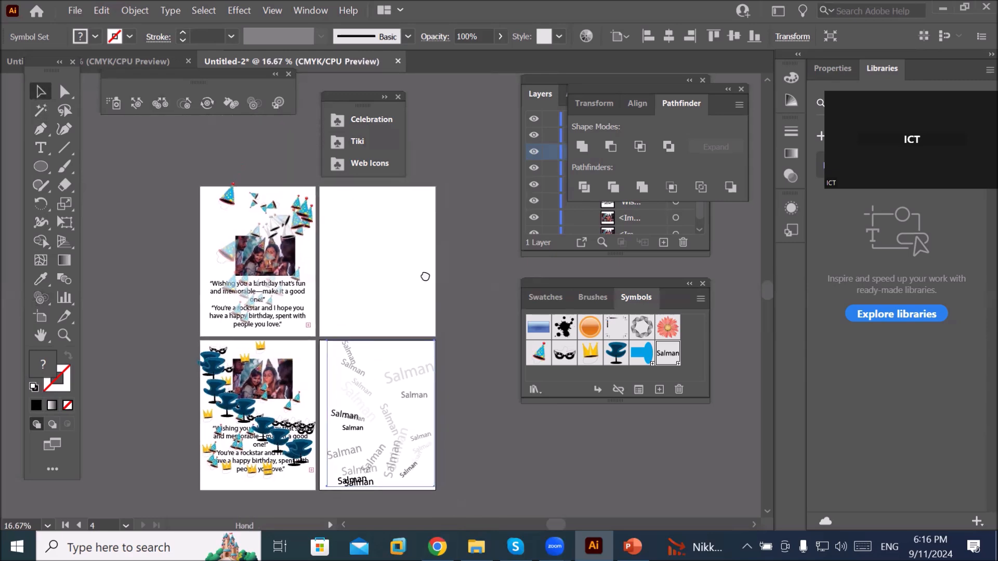
{"action": "left_click", "coordinate": [398, 97]}
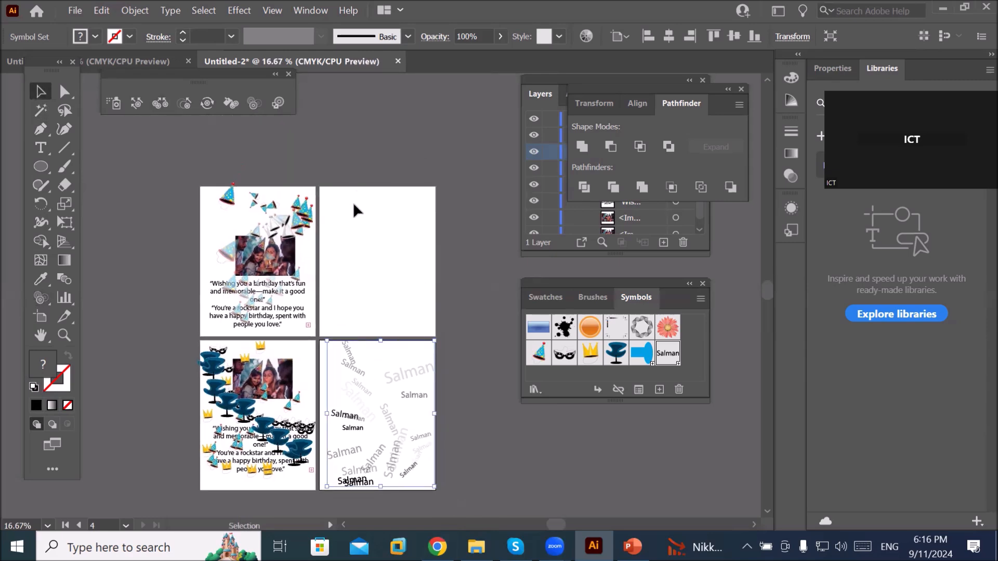
Step: Start placing an image and browse to the Players folder inside _Graphics\Images on Local Disk (D:)
{"action": "left_click", "coordinate": [73, 13]}
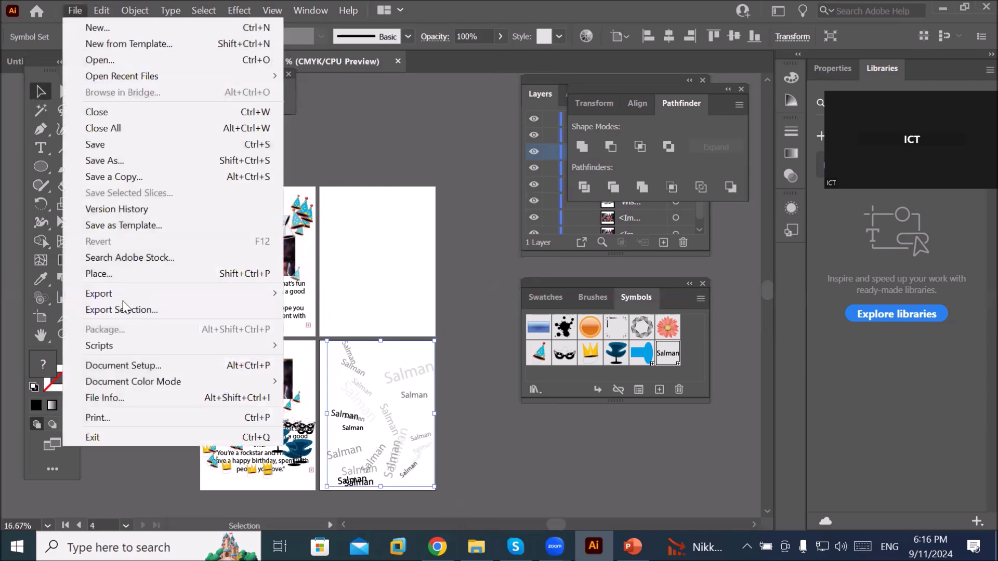
{"action": "left_click", "coordinate": [124, 276]}
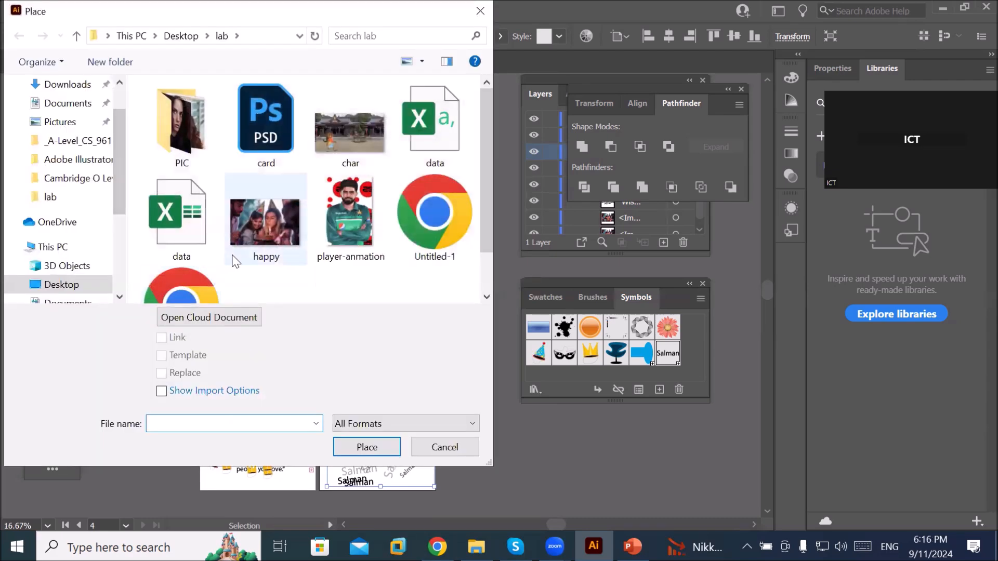
{"action": "left_click", "coordinate": [174, 34]}
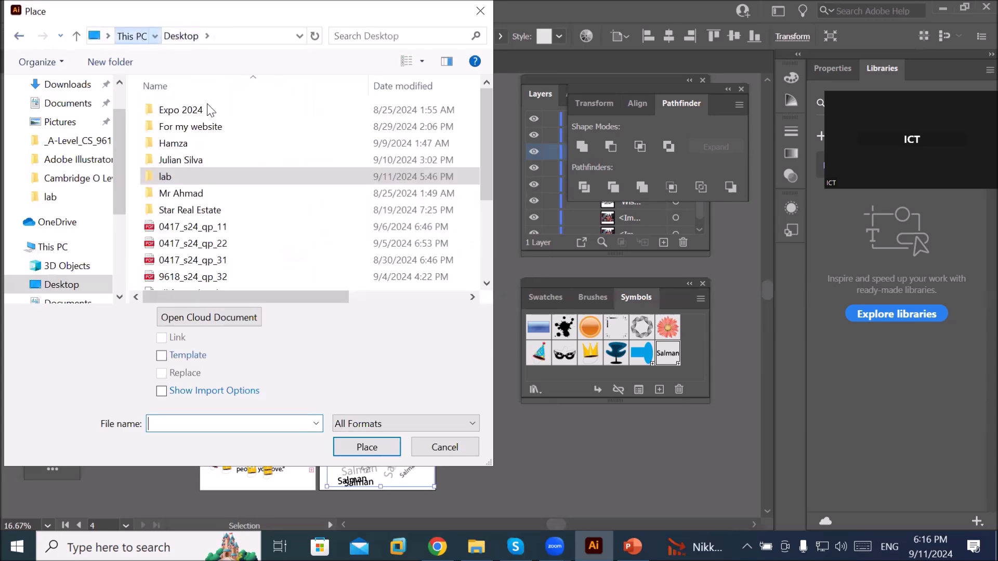
{"action": "left_click", "coordinate": [132, 35]}
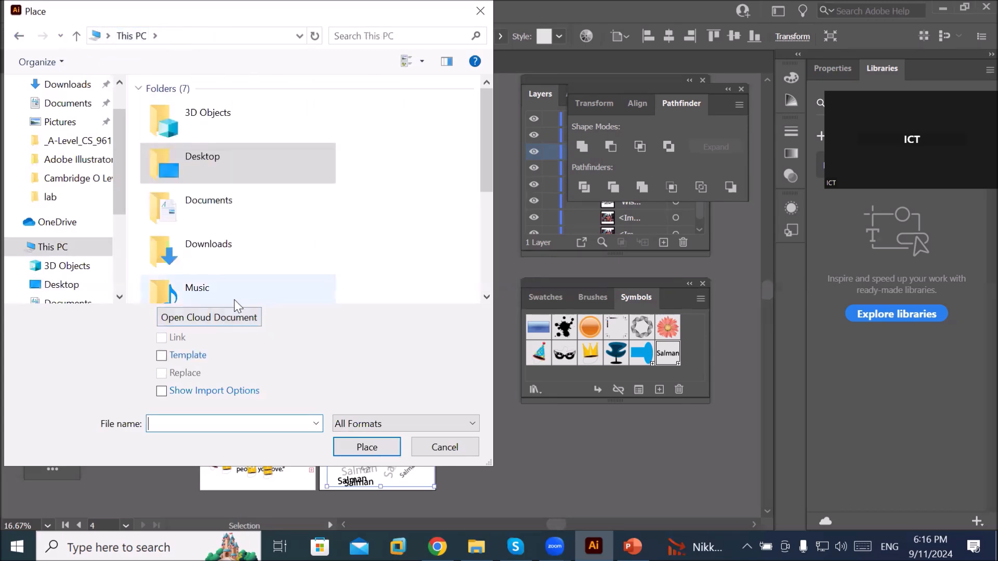
{"action": "scroll", "coordinate": [230, 260], "scroll_direction": "down", "scroll_amount": 3}
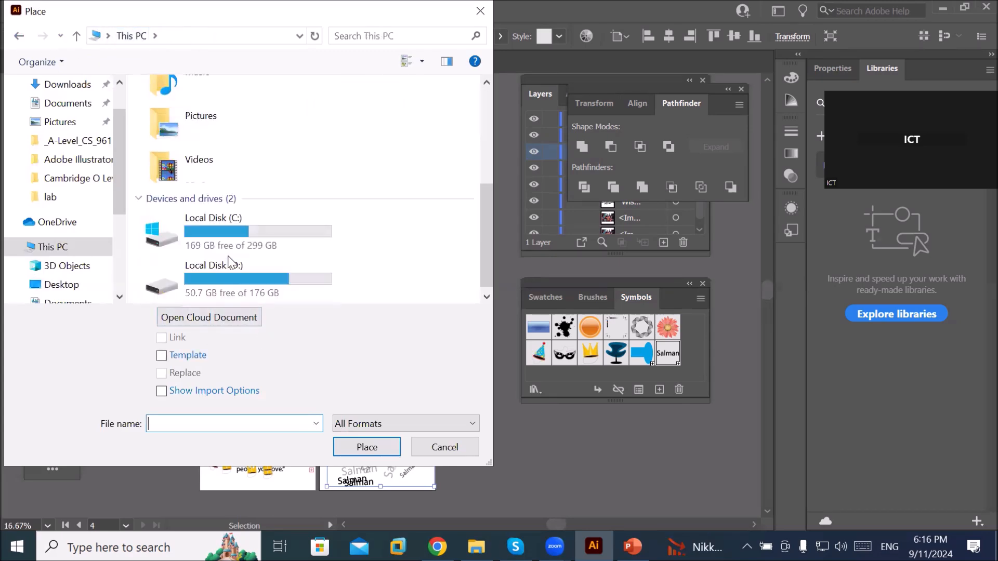
{"action": "double_click", "coordinate": [273, 287]}
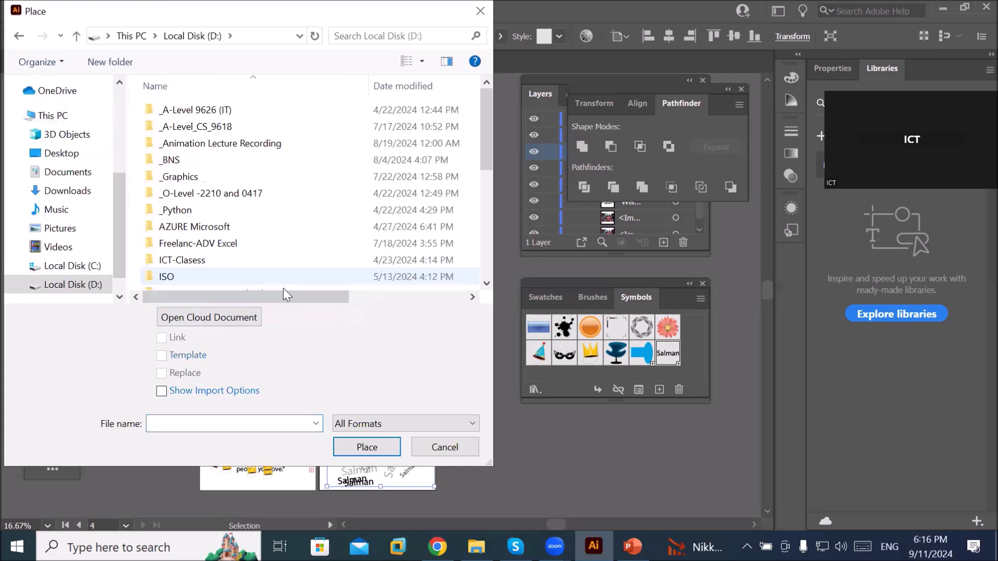
{"action": "left_click", "coordinate": [247, 182]}
{"action": "double_click", "coordinate": [246, 182]}
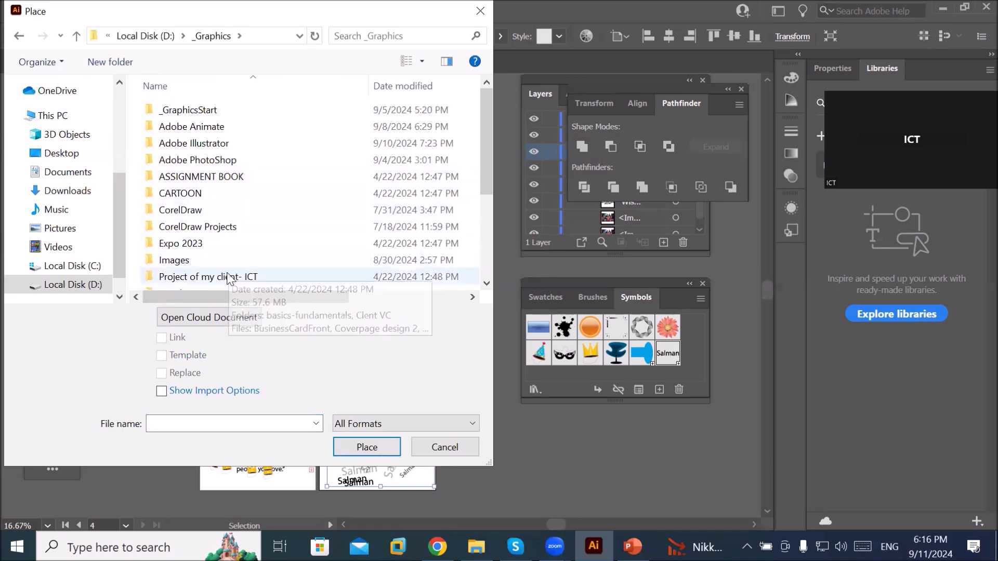
{"action": "double_click", "coordinate": [234, 260]}
{"action": "scroll", "coordinate": [271, 224], "scroll_direction": "down", "scroll_amount": 10}
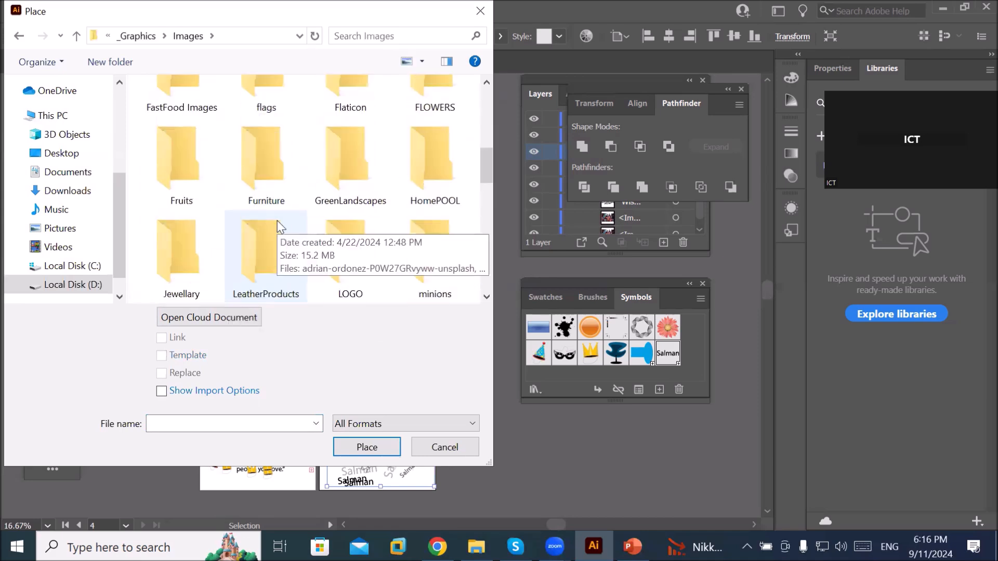
{"action": "scroll", "coordinate": [279, 223], "scroll_direction": "up", "scroll_amount": 1}
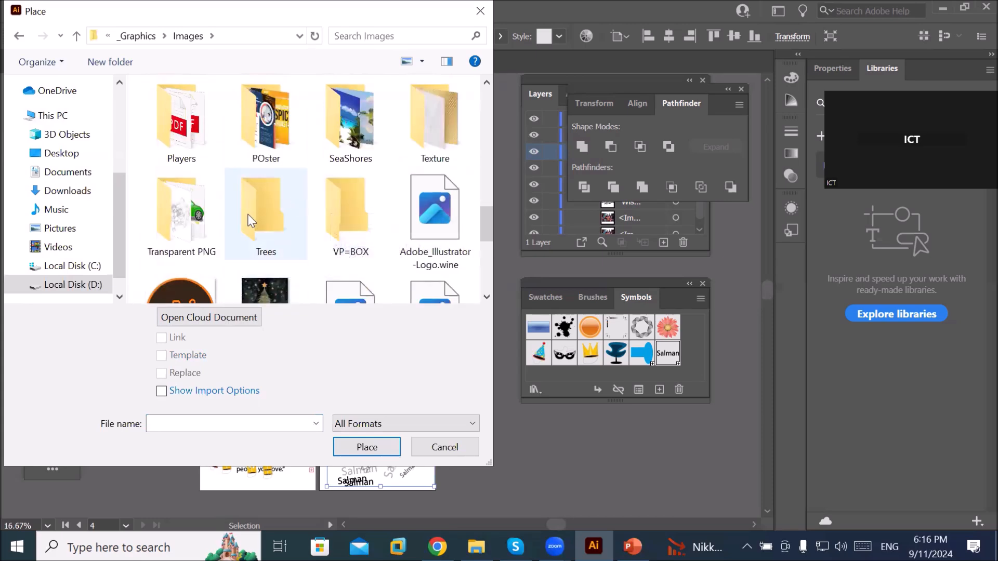
{"action": "double_click", "coordinate": [182, 139]}
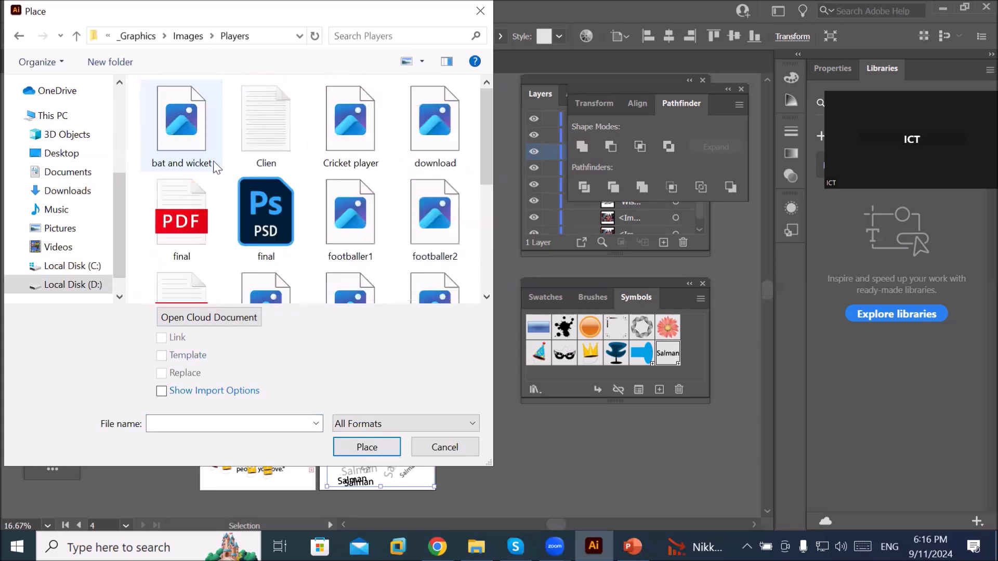
Step: Place the footballer1 image on the empty artboard beside the birthday card
{"action": "left_click", "coordinate": [329, 200]}
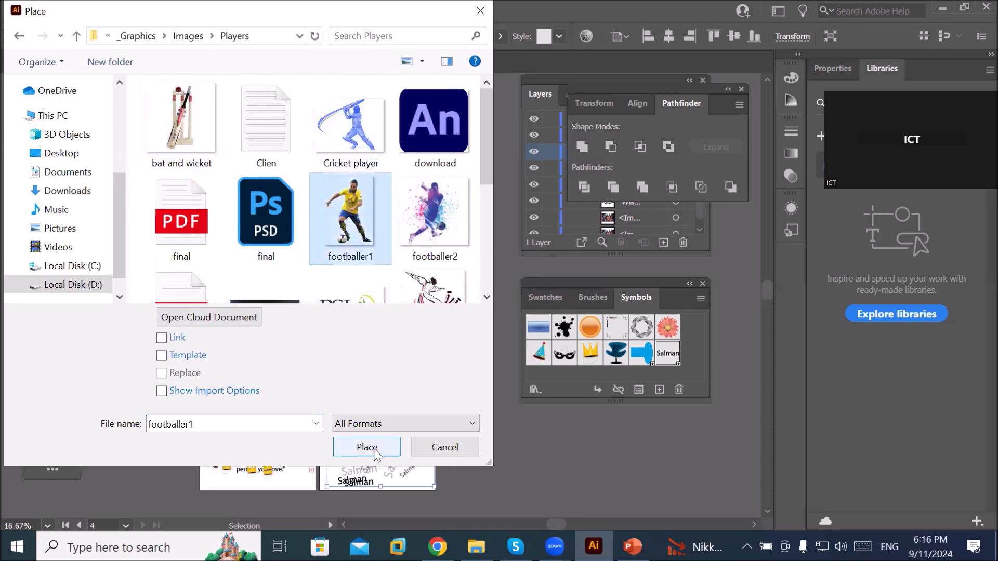
{"action": "left_click", "coordinate": [367, 447]}
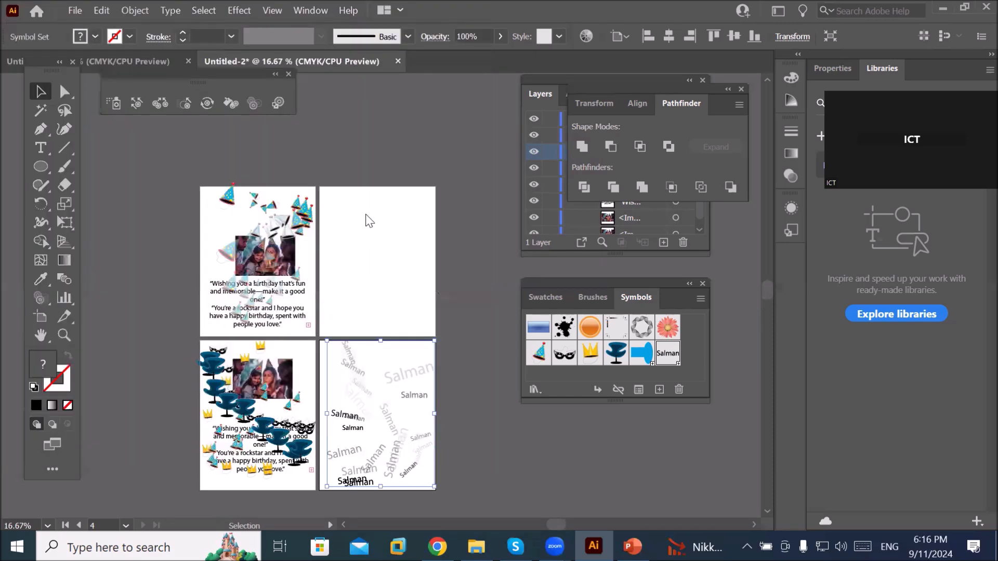
{"action": "left_click", "coordinate": [413, 243]}
{"action": "key", "text": "ctrl+1"}
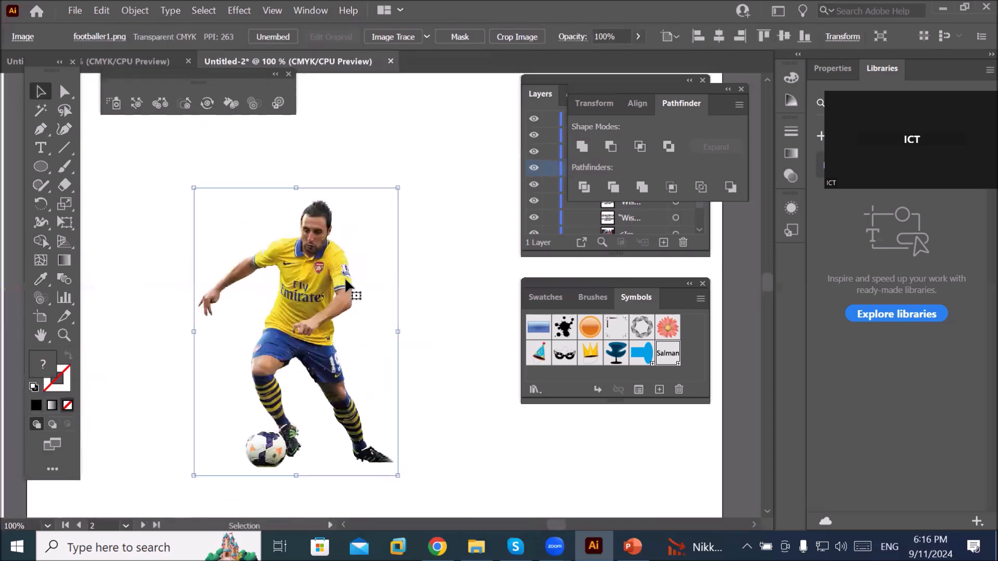
Step: Make a dynamic movie clip symbol named "footbal" from the footballer image and delete the original from the artboard
{"action": "left_click_drag", "start_coordinate": [312, 310], "coordinate": [684, 347]}
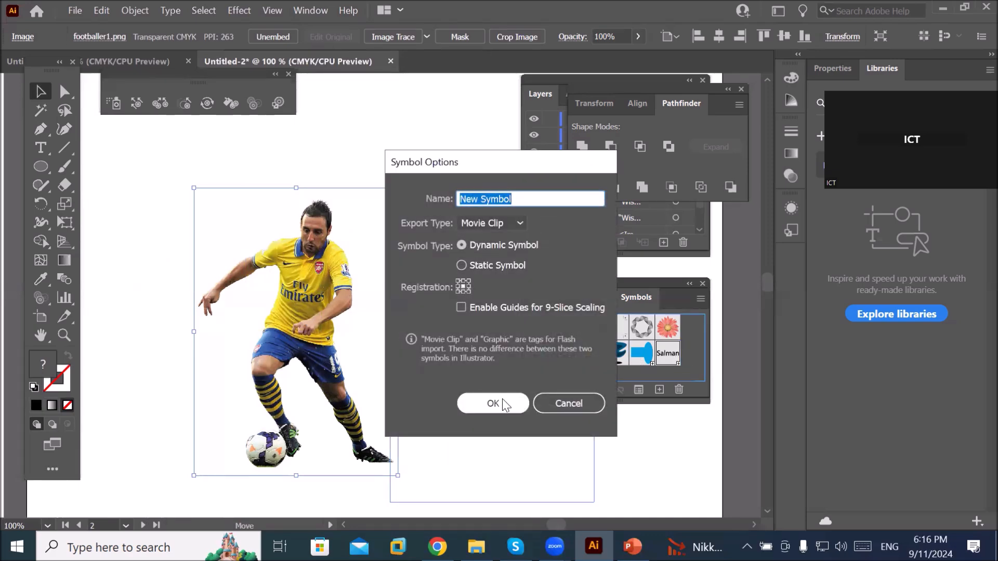
{"action": "type", "text": "footbal"}
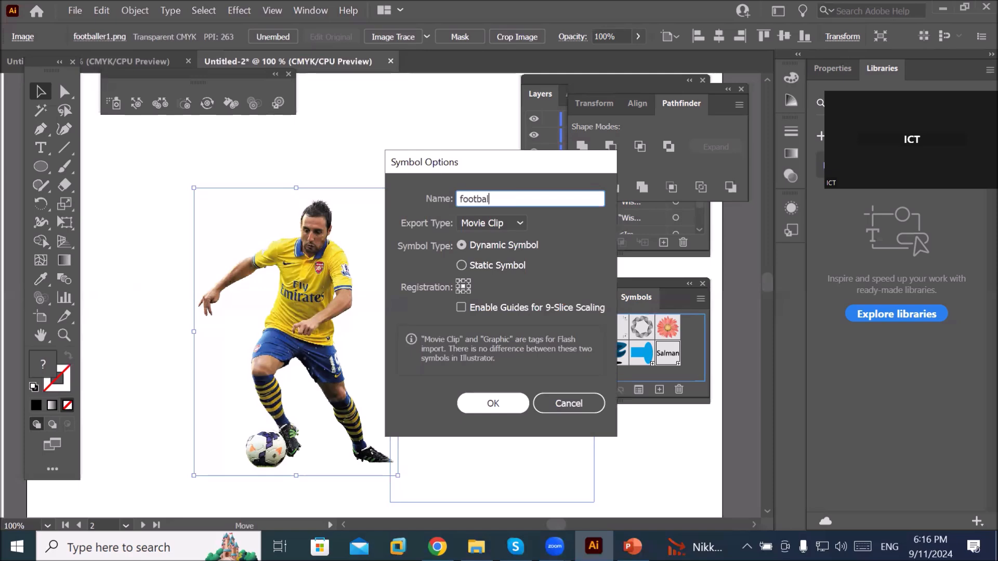
{"action": "left_click", "coordinate": [502, 400]}
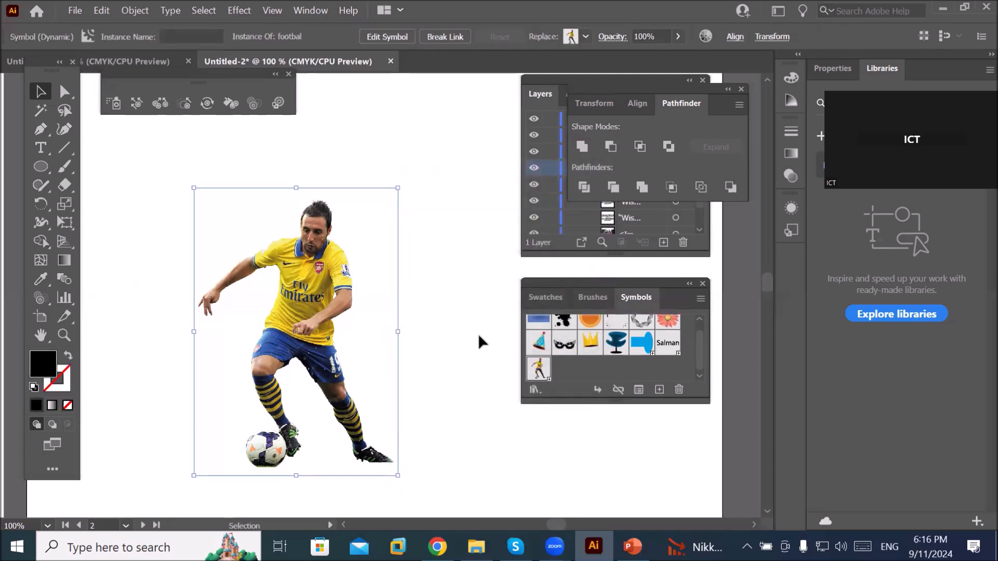
{"action": "key", "text": "Delete"}
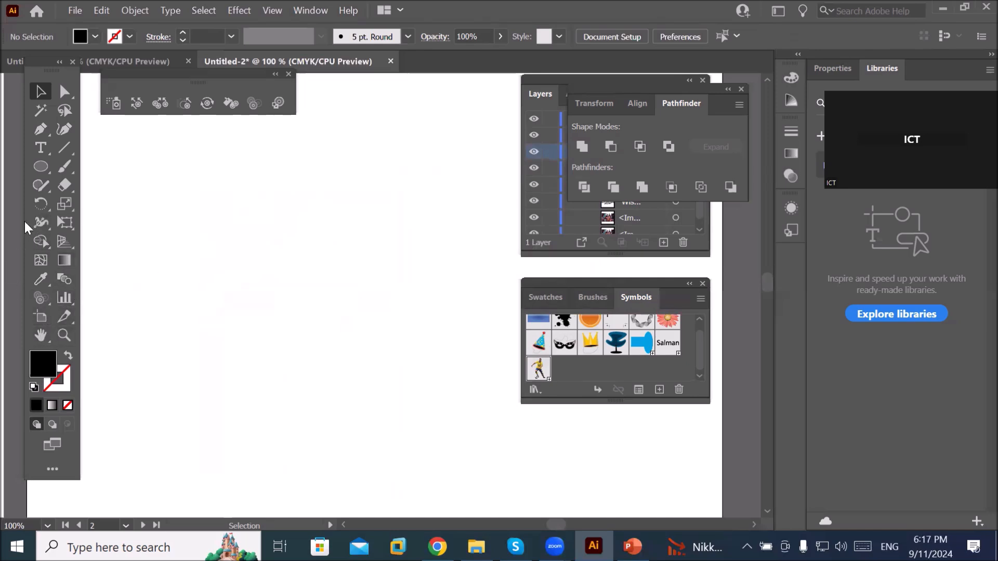
Step: Spray the footballer symbol over the whole empty artboard with the Symbol Sprayer
{"action": "left_click", "coordinate": [42, 299]}
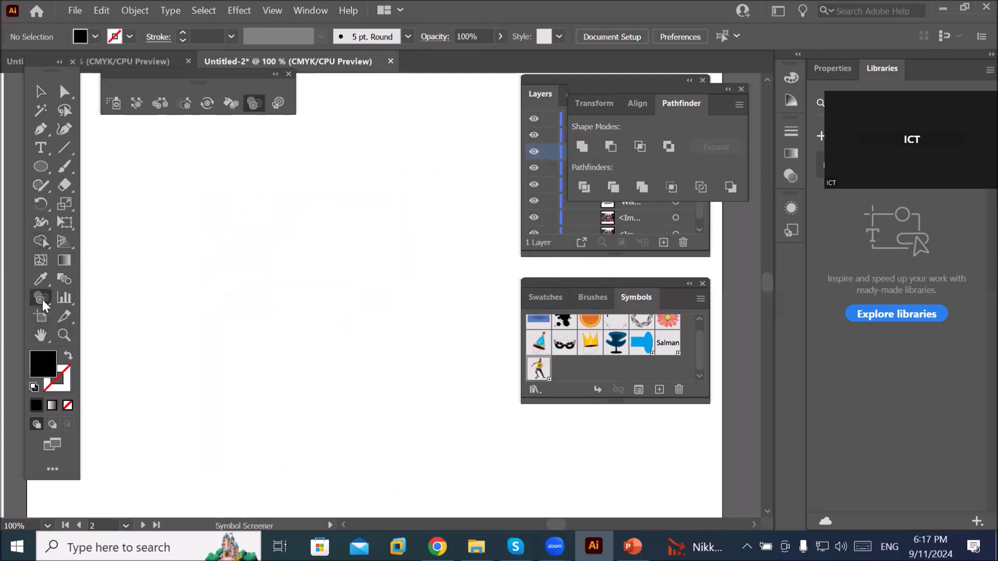
{"action": "right_click", "coordinate": [42, 299]}
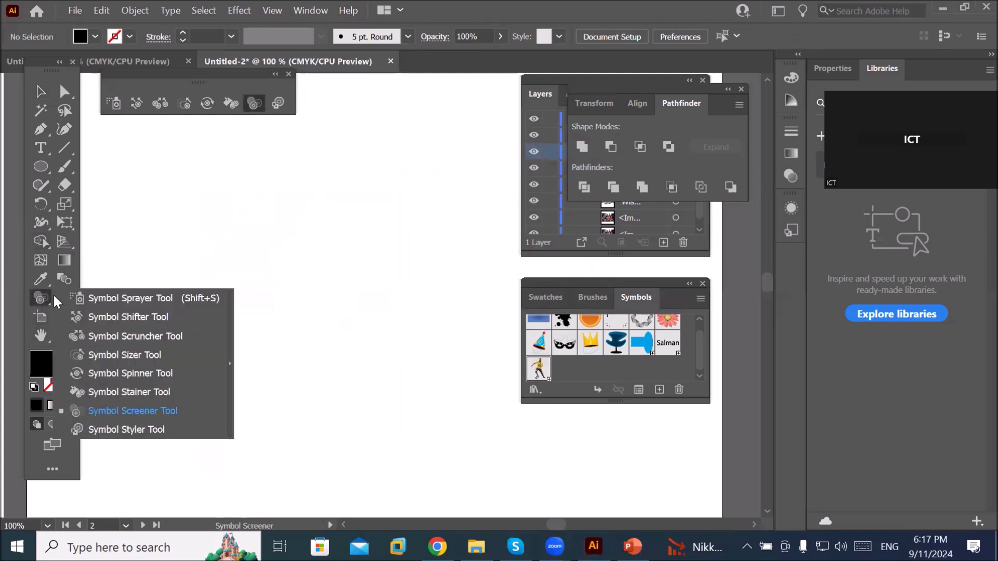
{"action": "left_click", "coordinate": [101, 302]}
{"action": "scroll", "coordinate": [363, 254], "scroll_direction": "down", "scroll_amount": 3}
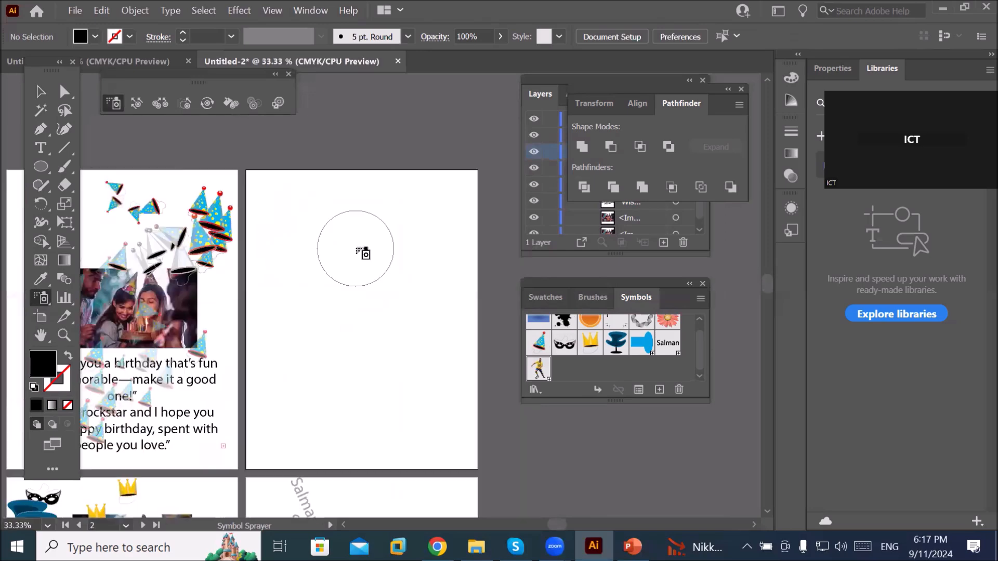
{"action": "mouse_move", "coordinate": [273, 208]}
{"action": "left_mouse_down"}
{"action": "mouse_move", "coordinate": [314, 249]}
{"action": "mouse_move", "coordinate": [381, 269]}
{"action": "mouse_move", "coordinate": [403, 303]}
{"action": "mouse_move", "coordinate": [406, 340]}
{"action": "mouse_move", "coordinate": [267, 392]}
{"action": "mouse_move", "coordinate": [285, 415]}
{"action": "mouse_move", "coordinate": [337, 296]}
{"action": "mouse_move", "coordinate": [312, 391]}
{"action": "left_mouse_up"}
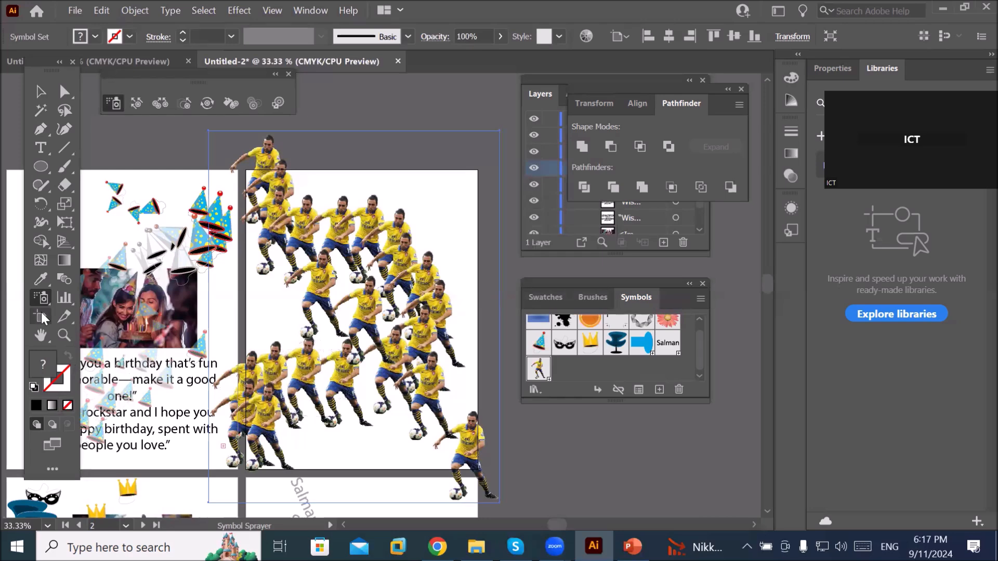
Step: Fade the sprayed footballers to varying transparency with the Symbol Screener
{"action": "right_click", "coordinate": [38, 296]}
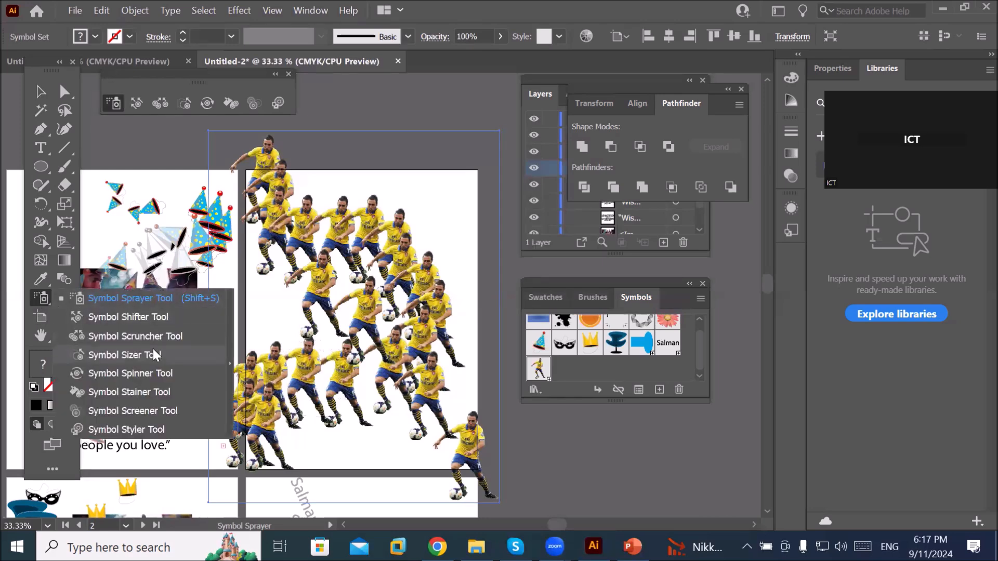
{"action": "left_click", "coordinate": [155, 409]}
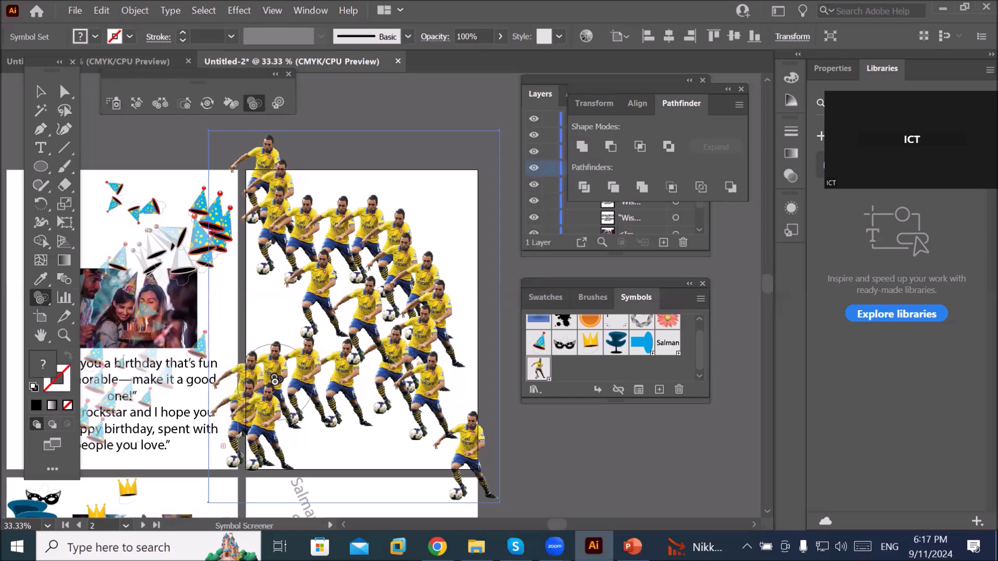
{"action": "left_click", "coordinate": [349, 248]}
{"action": "mouse_move", "coordinate": [350, 247]}
{"action": "left_mouse_down"}
{"action": "mouse_move", "coordinate": [358, 334]}
{"action": "mouse_move", "coordinate": [310, 393]}
{"action": "mouse_move", "coordinate": [244, 420]}
{"action": "mouse_move", "coordinate": [288, 439]}
{"action": "mouse_move", "coordinate": [388, 405]}
{"action": "mouse_move", "coordinate": [475, 472]}
{"action": "mouse_move", "coordinate": [432, 383]}
{"action": "mouse_move", "coordinate": [424, 386]}
{"action": "mouse_move", "coordinate": [389, 237]}
{"action": "mouse_move", "coordinate": [255, 197]}
{"action": "mouse_move", "coordinate": [274, 173]}
{"action": "mouse_move", "coordinate": [285, 251]}
{"action": "mouse_move", "coordinate": [323, 280]}
{"action": "mouse_move", "coordinate": [302, 356]}
{"action": "mouse_move", "coordinate": [256, 393]}
{"action": "mouse_move", "coordinate": [429, 418]}
{"action": "mouse_move", "coordinate": [482, 455]}
{"action": "mouse_move", "coordinate": [462, 468]}
{"action": "left_mouse_up"}
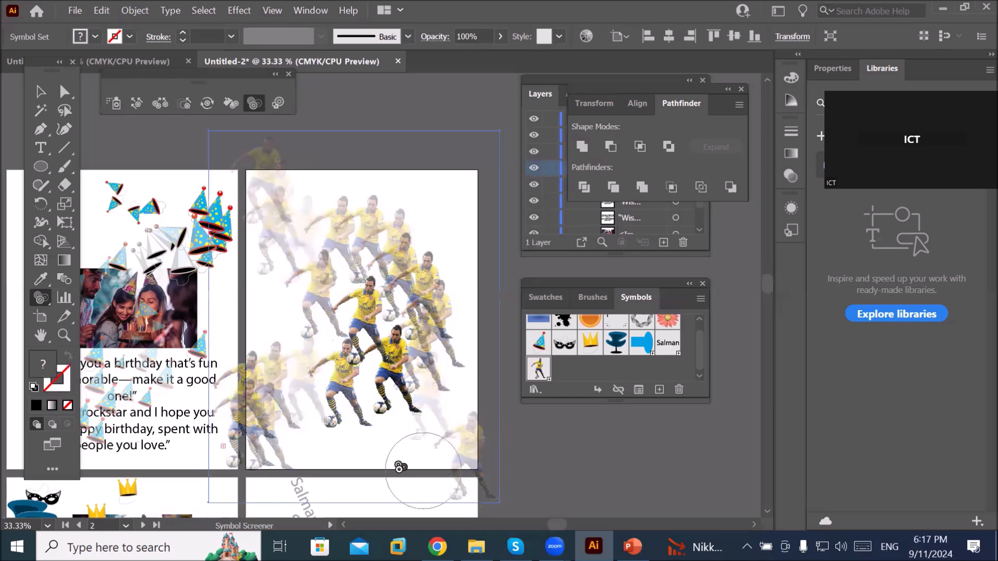
{"action": "mouse_move", "coordinate": [283, 442]}
{"action": "left_mouse_down"}
{"action": "mouse_move", "coordinate": [267, 432]}
{"action": "mouse_move", "coordinate": [276, 437]}
{"action": "left_mouse_up"}
{"action": "mouse_move", "coordinate": [394, 384]}
{"action": "left_mouse_down"}
{"action": "mouse_move", "coordinate": [377, 346]}
{"action": "mouse_move", "coordinate": [369, 384]}
{"action": "mouse_move", "coordinate": [367, 372]}
{"action": "mouse_move", "coordinate": [381, 366]}
{"action": "mouse_move", "coordinate": [355, 319]}
{"action": "mouse_move", "coordinate": [345, 396]}
{"action": "left_mouse_up"}
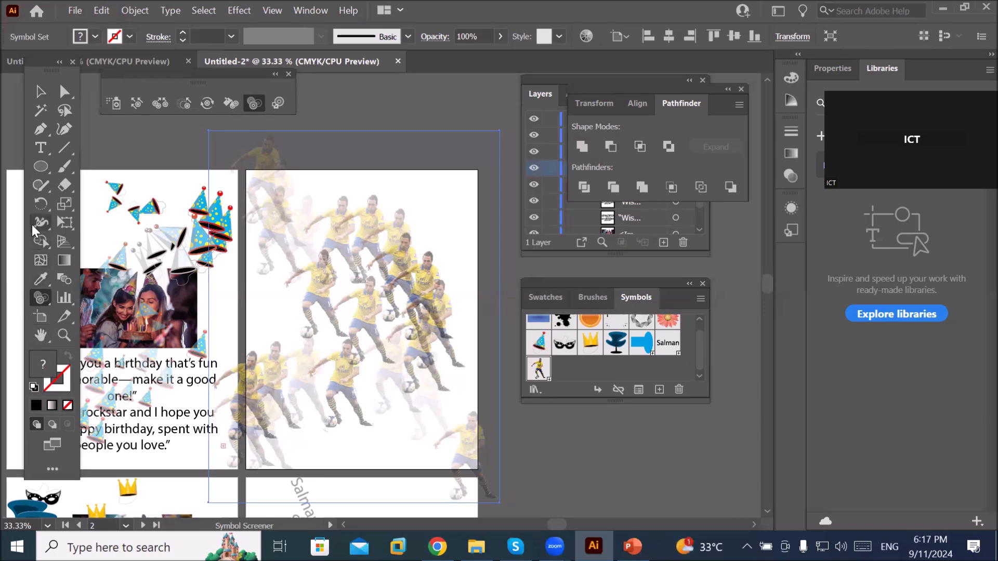
Step: Add a large area-text frame with Lorem ipsum placeholder text over the faded footballers and switch to the Selection tool
{"action": "left_click", "coordinate": [41, 147]}
{"action": "left_click_drag", "start_coordinate": [280, 208], "coordinate": [439, 424]}
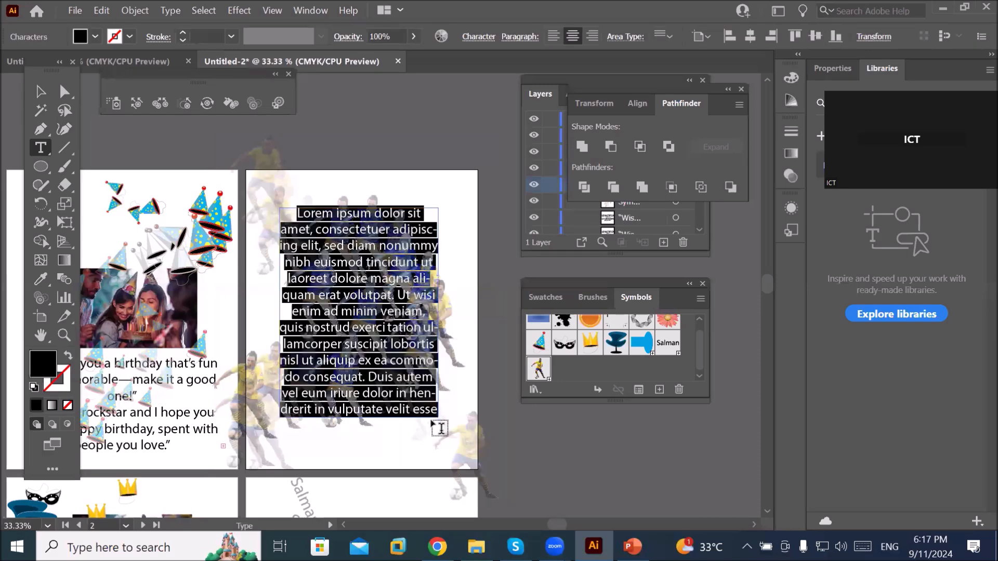
{"action": "left_click", "coordinate": [40, 91]}
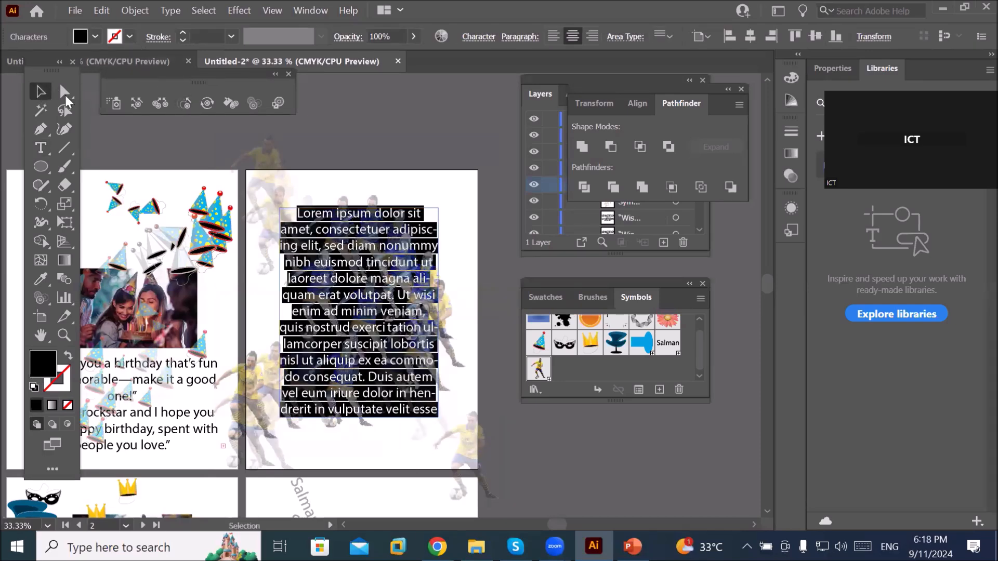
Step: Spray the name symbol down the right edge and along the top of the footballer artboard with the Symbol Sprayer
{"action": "scroll", "coordinate": [466, 191], "scroll_direction": "up", "scroll_amount": 2}
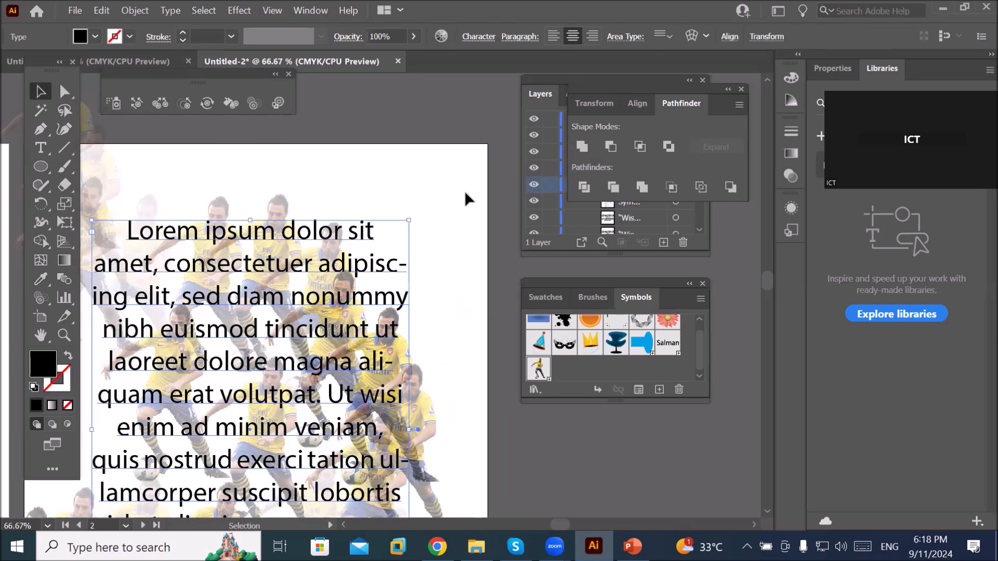
{"action": "left_click", "coordinate": [667, 343]}
{"action": "left_click", "coordinate": [37, 300]}
{"action": "left_click_drag", "start_coordinate": [36, 299], "coordinate": [125, 297]}
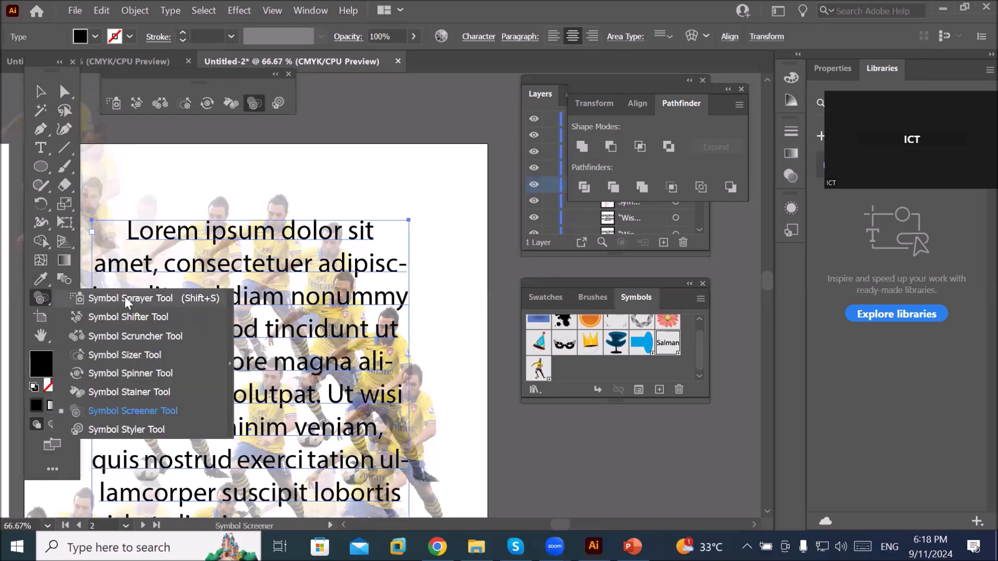
{"action": "left_click", "coordinate": [125, 298]}
{"action": "left_click", "coordinate": [42, 303]}
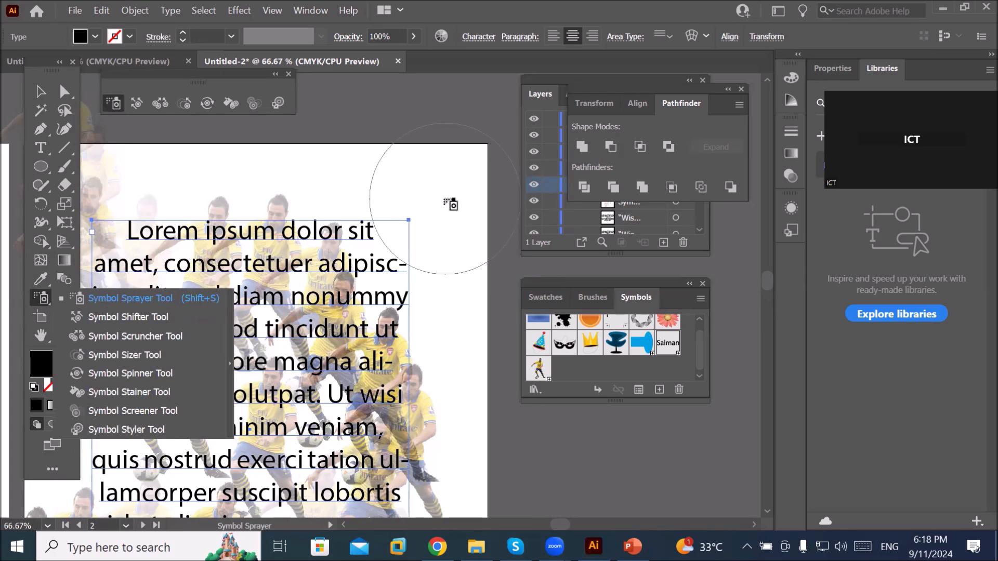
{"action": "mouse_move", "coordinate": [445, 200]}
{"action": "left_mouse_down"}
{"action": "mouse_move", "coordinate": [423, 300]}
{"action": "mouse_move", "coordinate": [436, 489]}
{"action": "left_mouse_up"}
{"action": "mouse_move", "coordinate": [185, 182]}
{"action": "left_mouse_down"}
{"action": "mouse_move", "coordinate": [154, 164]}
{"action": "mouse_move", "coordinate": [364, 185]}
{"action": "left_mouse_up"}
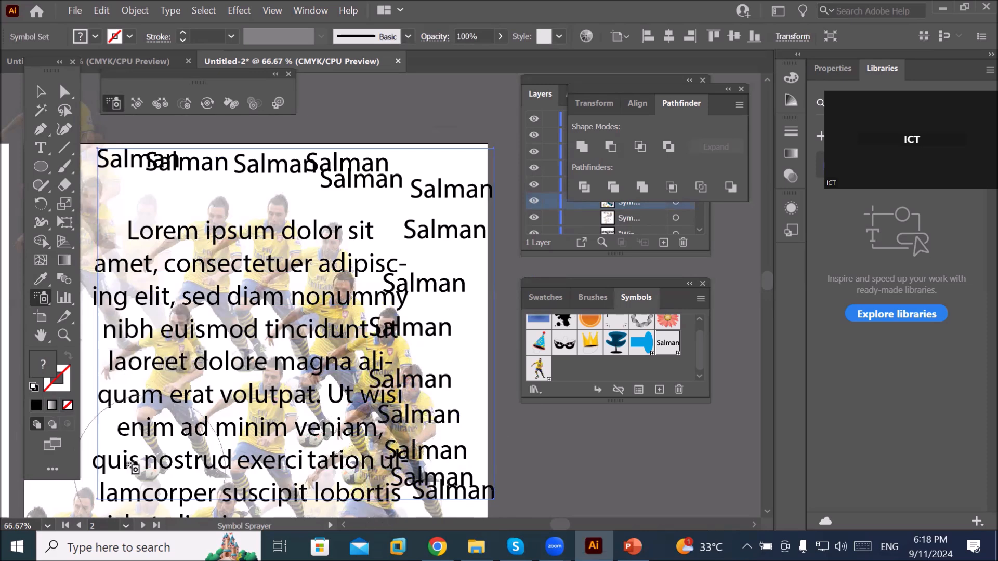
Step: Shift the sprayed name instances along the right side and top of the footballer artboard with the Symbol Shifter
{"action": "left_click", "coordinate": [32, 291]}
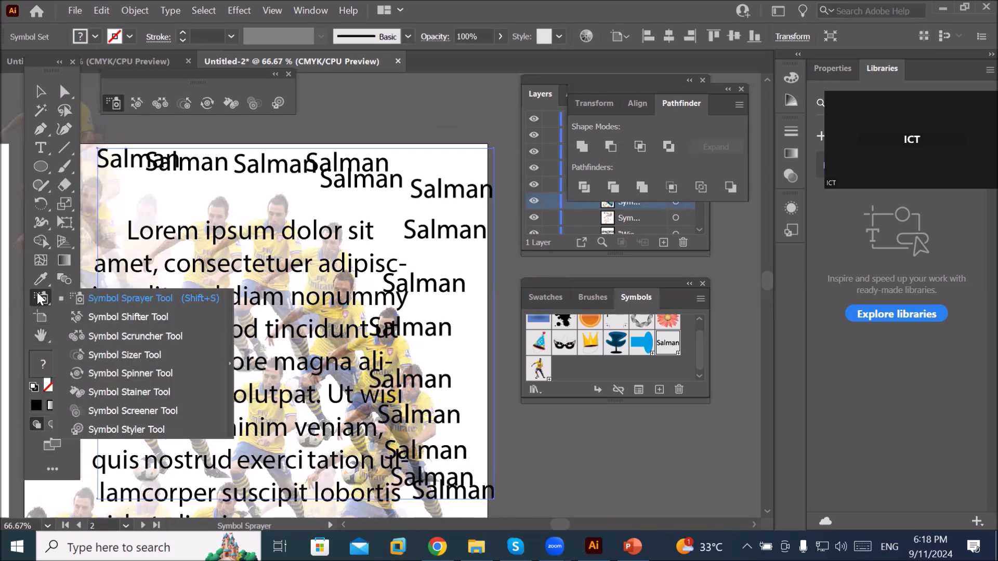
{"action": "left_click", "coordinate": [136, 317]}
{"action": "mouse_move", "coordinate": [442, 202]}
{"action": "left_mouse_down"}
{"action": "mouse_move", "coordinate": [375, 182]}
{"action": "mouse_move", "coordinate": [322, 177]}
{"action": "mouse_move", "coordinate": [291, 187]}
{"action": "mouse_move", "coordinate": [424, 418]}
{"action": "mouse_move", "coordinate": [466, 236]}
{"action": "mouse_move", "coordinate": [406, 364]}
{"action": "mouse_move", "coordinate": [261, 522]}
{"action": "left_mouse_up"}
{"action": "scroll", "coordinate": [395, 343], "scroll_direction": "up", "scroll_amount": 5}
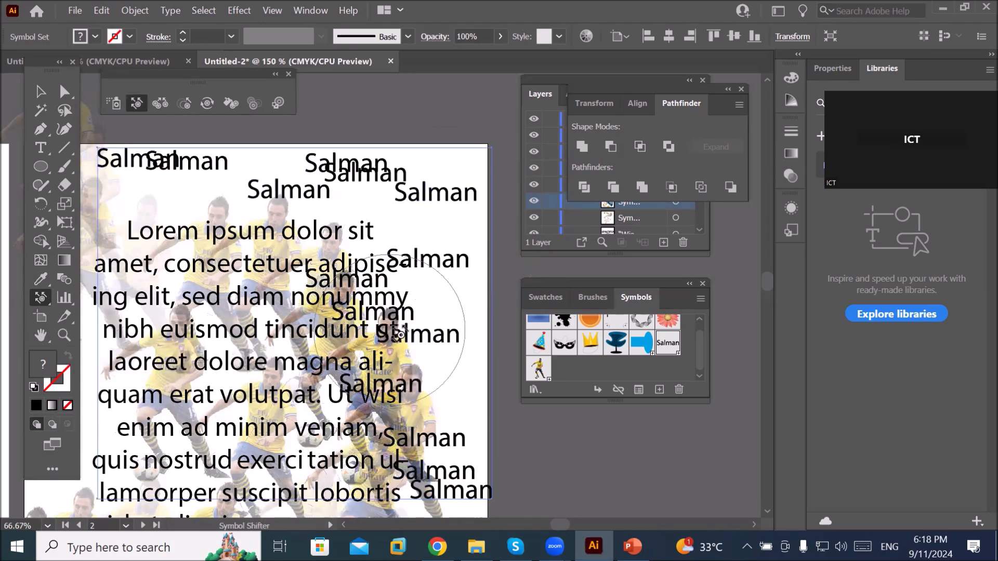
{"action": "scroll", "coordinate": [395, 351], "scroll_direction": "down", "scroll_amount": 6}
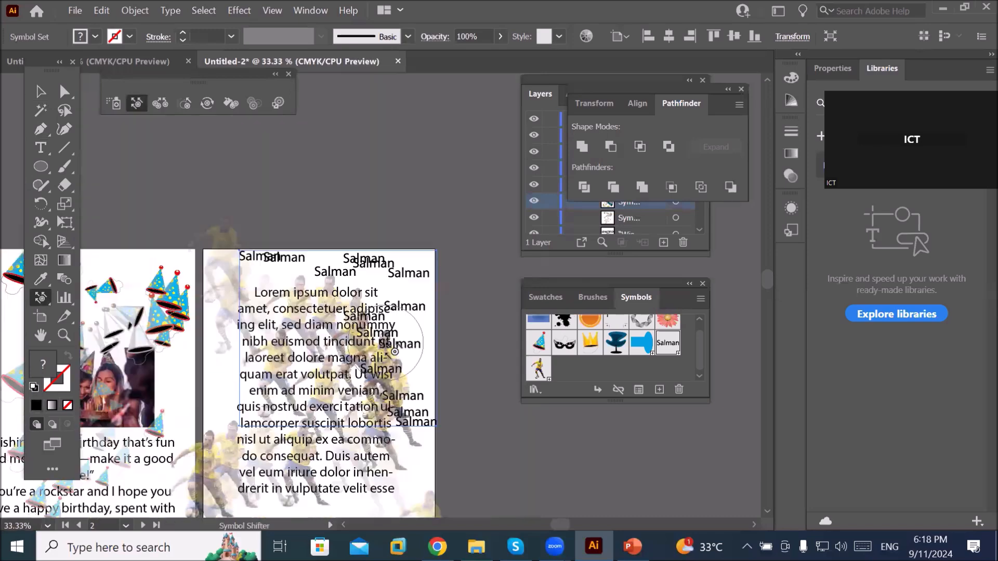
{"action": "scroll", "coordinate": [377, 374], "scroll_direction": "down", "scroll_amount": 1}
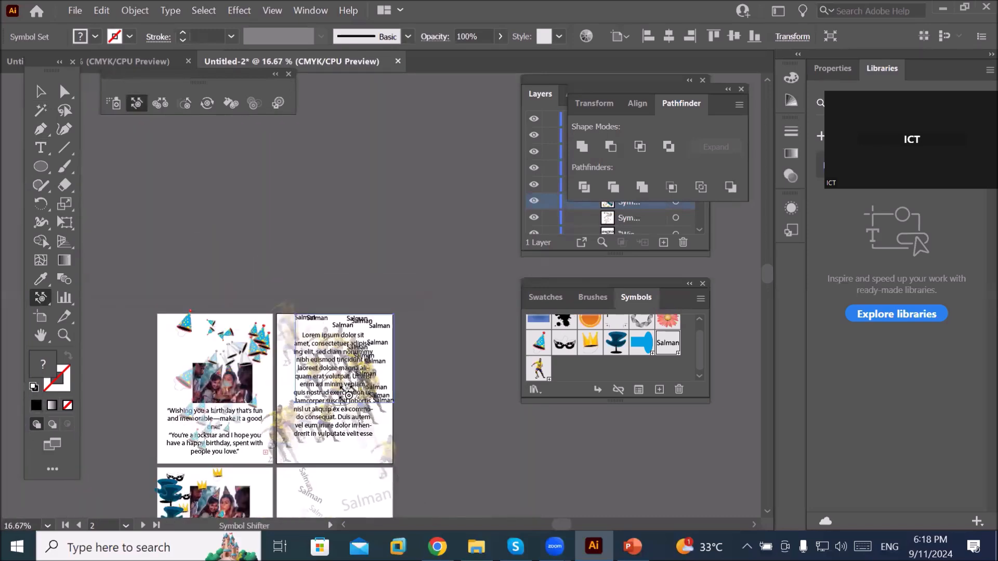
{"action": "scroll", "coordinate": [359, 400], "scroll_direction": "down", "scroll_amount": 3}
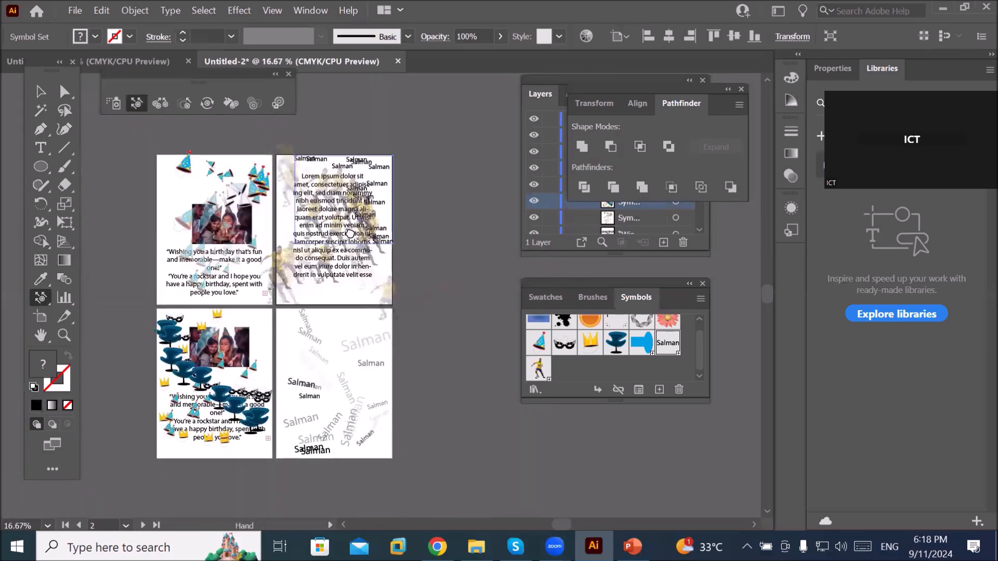
{"action": "scroll", "coordinate": [359, 390], "scroll_direction": "up", "scroll_amount": 2}
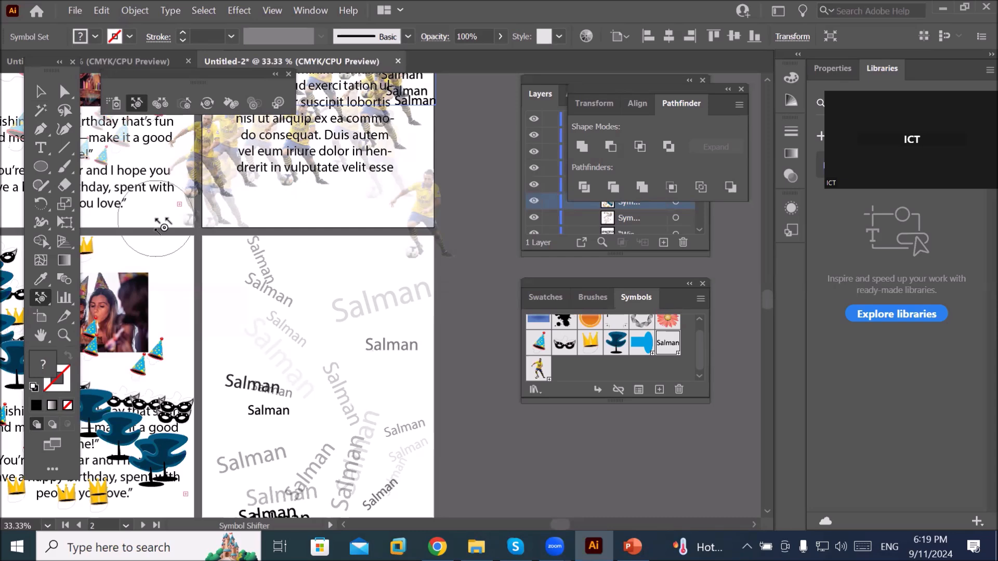
{"action": "left_click", "coordinate": [44, 297]}
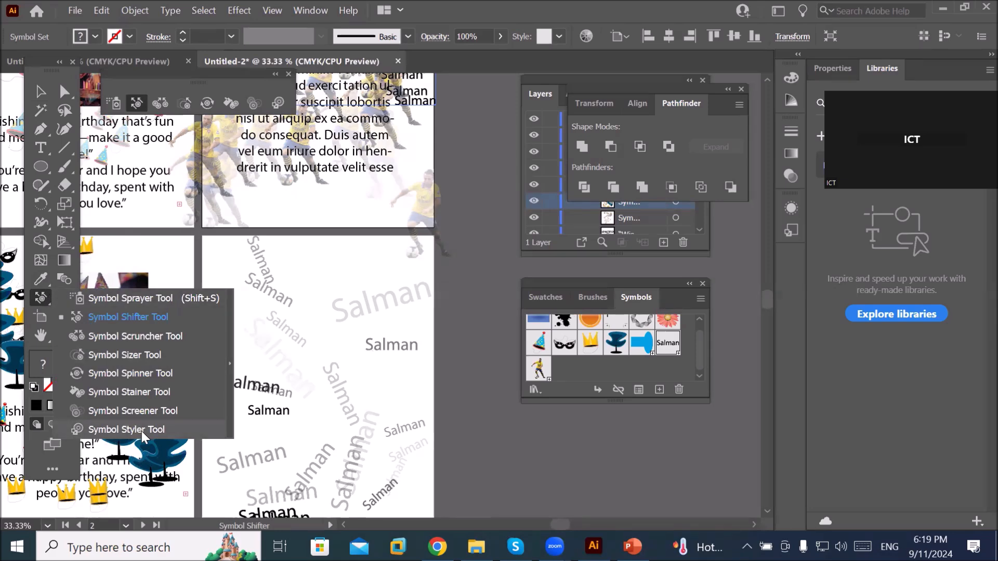
{"action": "scroll", "coordinate": [329, 355], "scroll_direction": "down", "scroll_amount": 3, "text": "alt"}
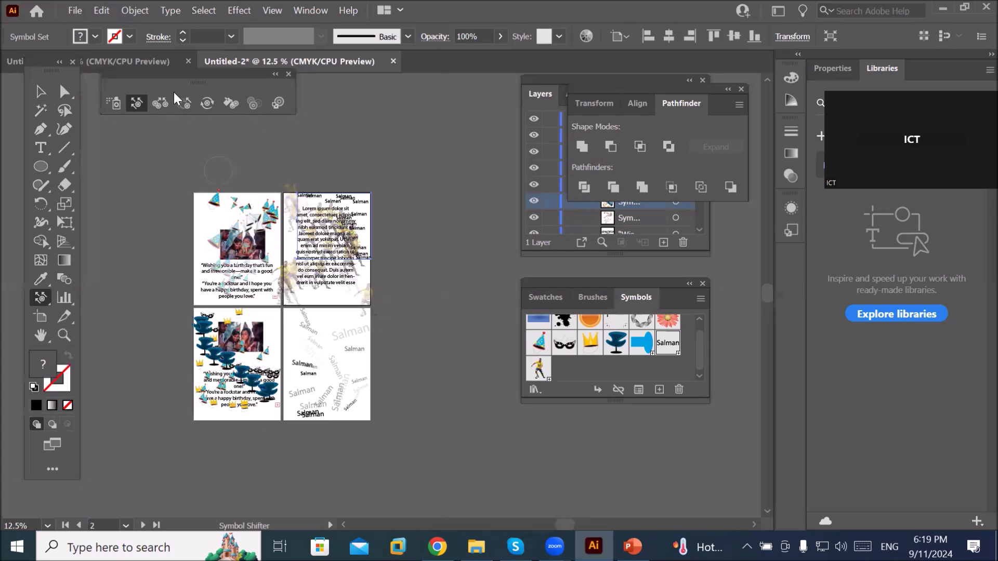
Step: Create a new 8.5 x 11 in Letter document with four artboards from the recent presets
{"action": "left_click", "coordinate": [75, 11]}
{"action": "left_click", "coordinate": [98, 27]}
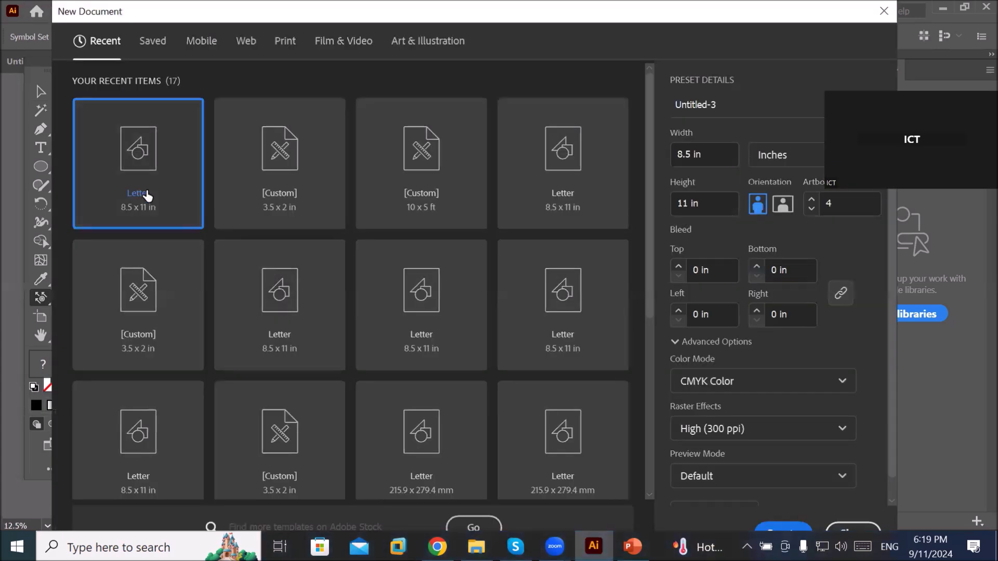
{"action": "double_click", "coordinate": [147, 196]}
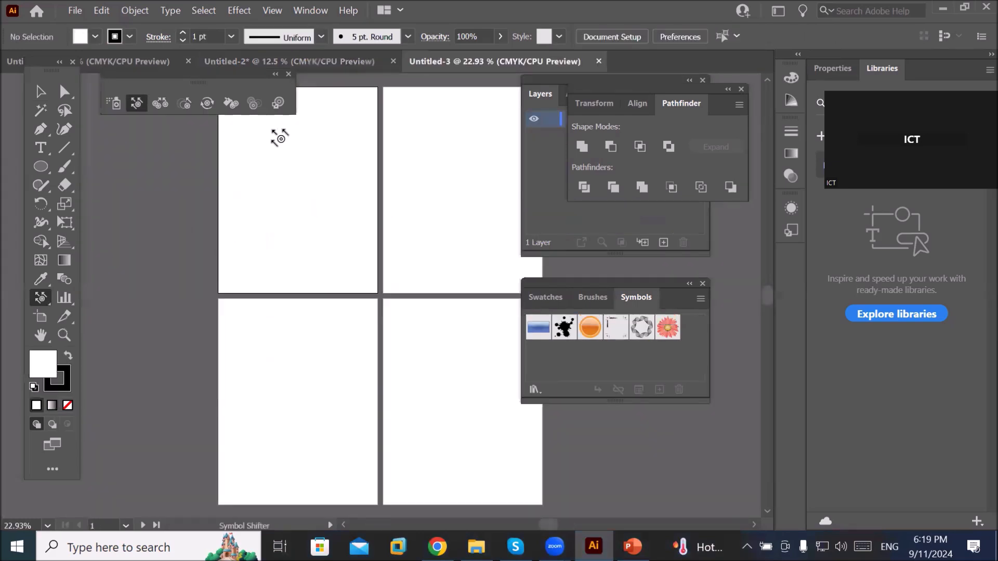
Step: Spray a curved trail of the red flower symbol down the first artboard with the Symbol Sprayer
{"action": "left_click", "coordinate": [108, 100]}
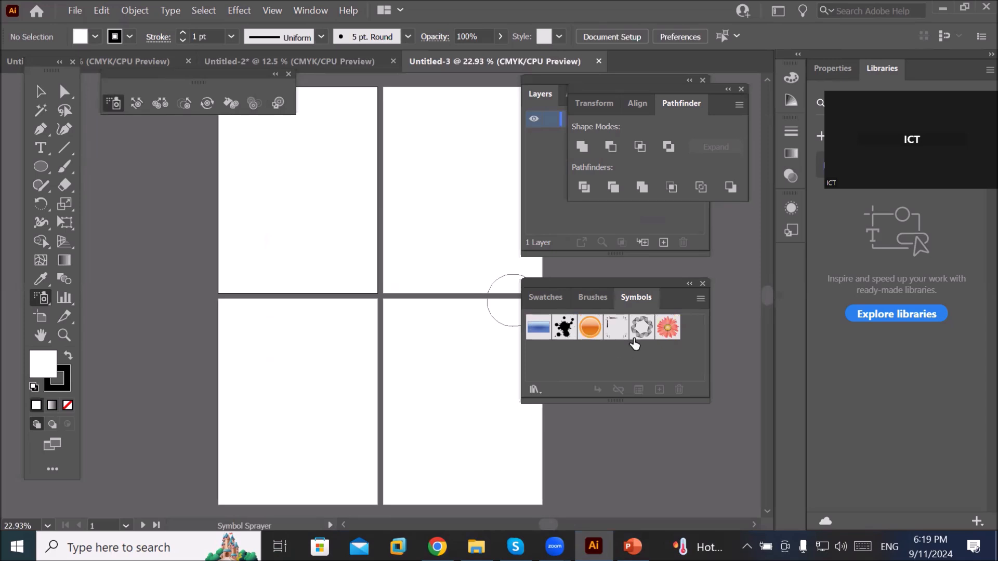
{"action": "left_click", "coordinate": [667, 329]}
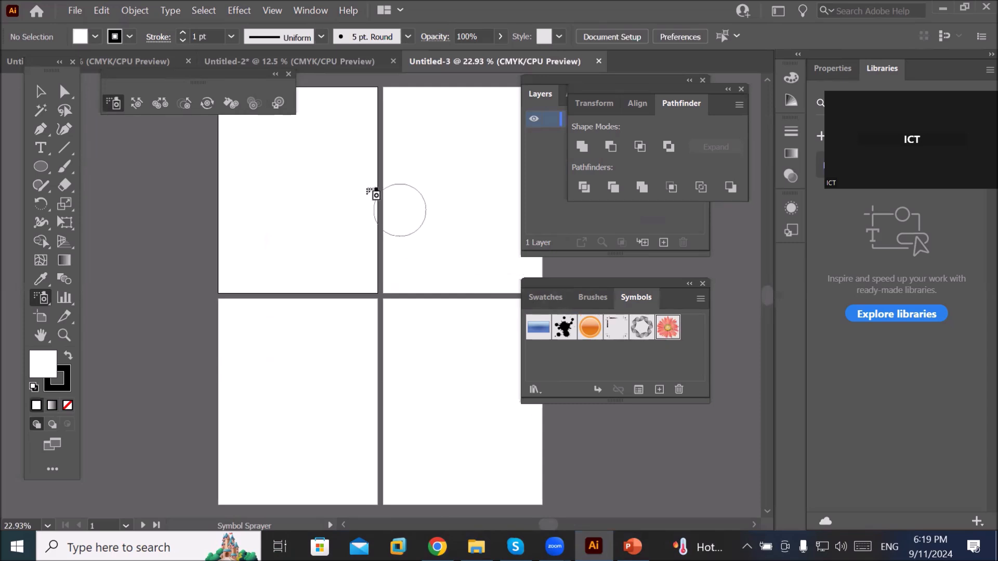
{"action": "mouse_move", "coordinate": [344, 116]}
{"action": "left_mouse_down"}
{"action": "mouse_move", "coordinate": [300, 150]}
{"action": "mouse_move", "coordinate": [280, 179]}
{"action": "mouse_move", "coordinate": [291, 210]}
{"action": "mouse_move", "coordinate": [271, 261]}
{"action": "left_mouse_up"}
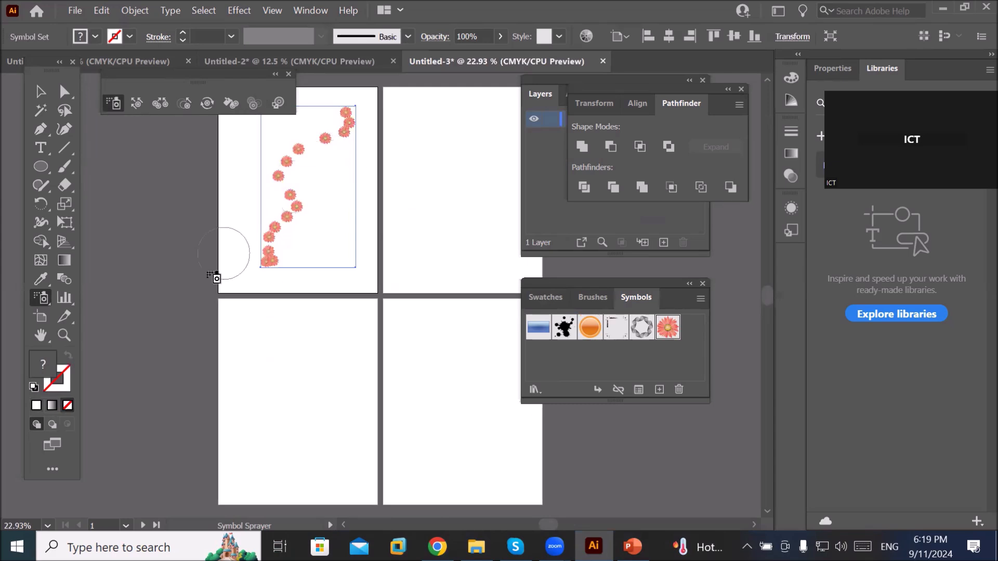
Step: Enlarge the sprayed flowers to varying sizes with the Symbol Sizer
{"action": "left_click", "coordinate": [34, 299]}
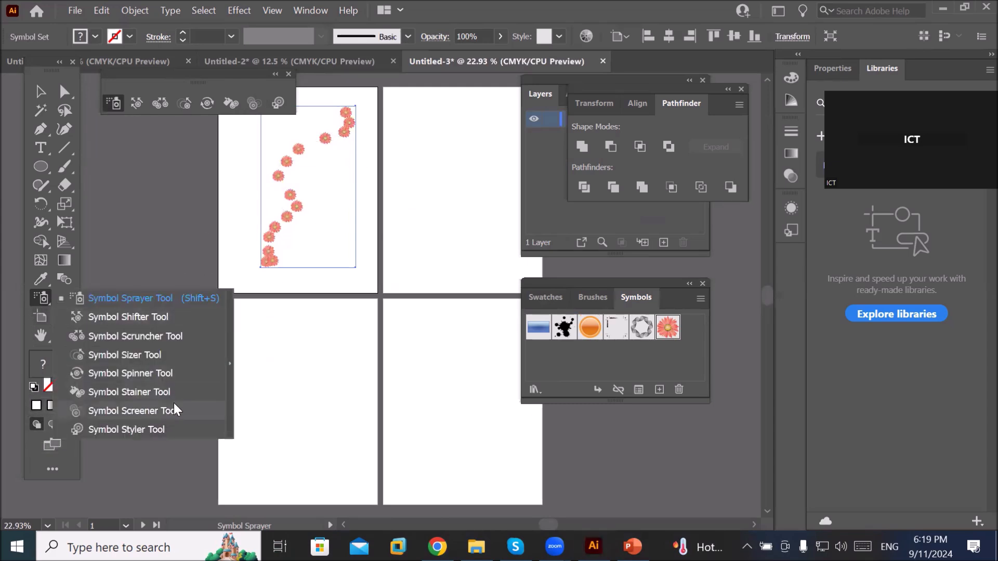
{"action": "left_click", "coordinate": [150, 353]}
{"action": "mouse_move", "coordinate": [291, 198]}
{"action": "left_mouse_down"}
{"action": "mouse_move", "coordinate": [351, 136]}
{"action": "mouse_move", "coordinate": [350, 122]}
{"action": "mouse_move", "coordinate": [288, 142]}
{"action": "mouse_move", "coordinate": [293, 160]}
{"action": "mouse_move", "coordinate": [256, 230]}
{"action": "mouse_move", "coordinate": [280, 268]}
{"action": "mouse_move", "coordinate": [302, 272]}
{"action": "mouse_move", "coordinate": [258, 249]}
{"action": "mouse_move", "coordinate": [252, 211]}
{"action": "mouse_move", "coordinate": [278, 160]}
{"action": "mouse_move", "coordinate": [361, 125]}
{"action": "mouse_move", "coordinate": [281, 159]}
{"action": "mouse_move", "coordinate": [258, 266]}
{"action": "mouse_move", "coordinate": [274, 271]}
{"action": "mouse_move", "coordinate": [235, 272]}
{"action": "left_mouse_up"}
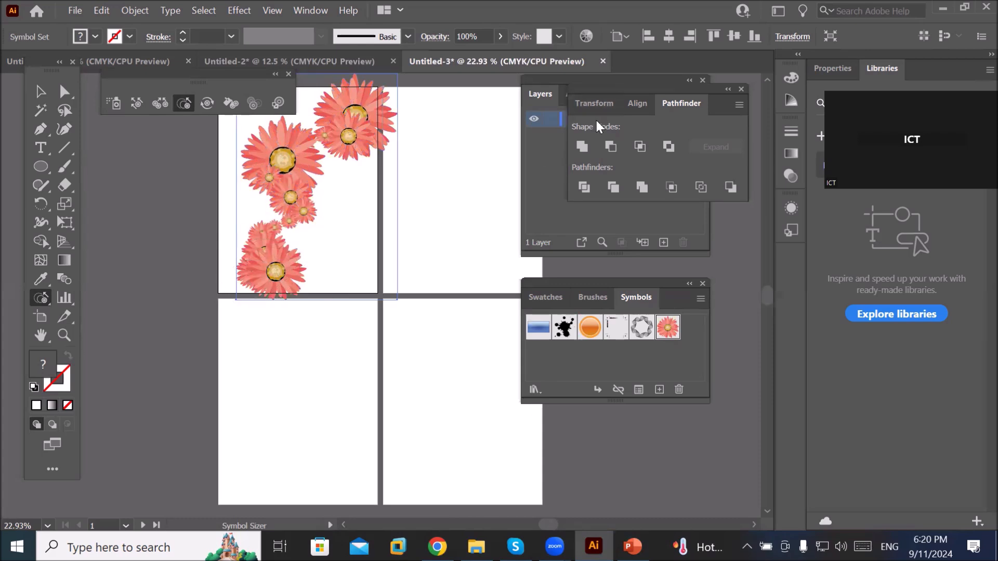
Step: Apply the blue swirl graphic style to the small flowers in the middle of the trail with the Symbol Styler
{"action": "left_click", "coordinate": [317, 11]}
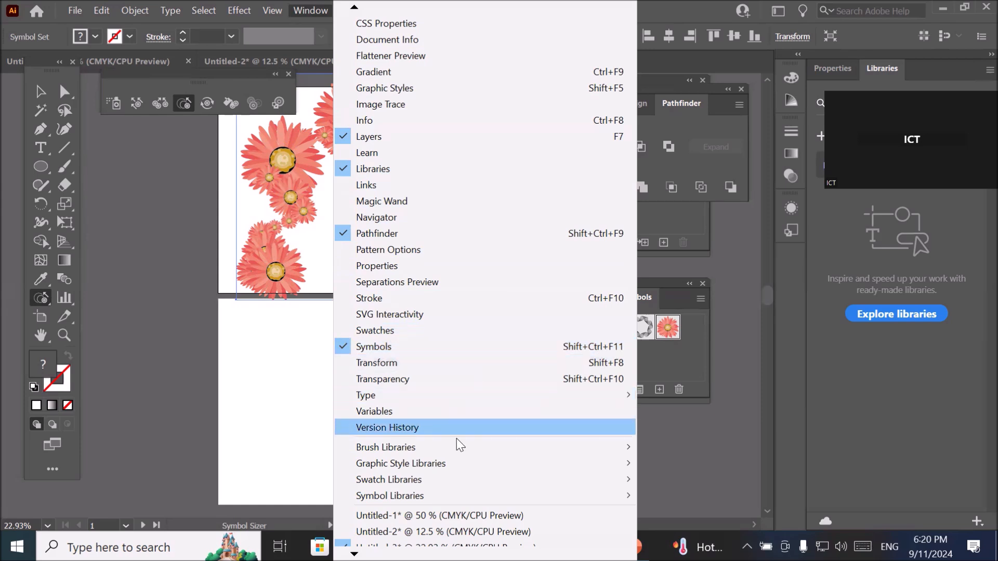
{"action": "mouse_move", "coordinate": [448, 474]}
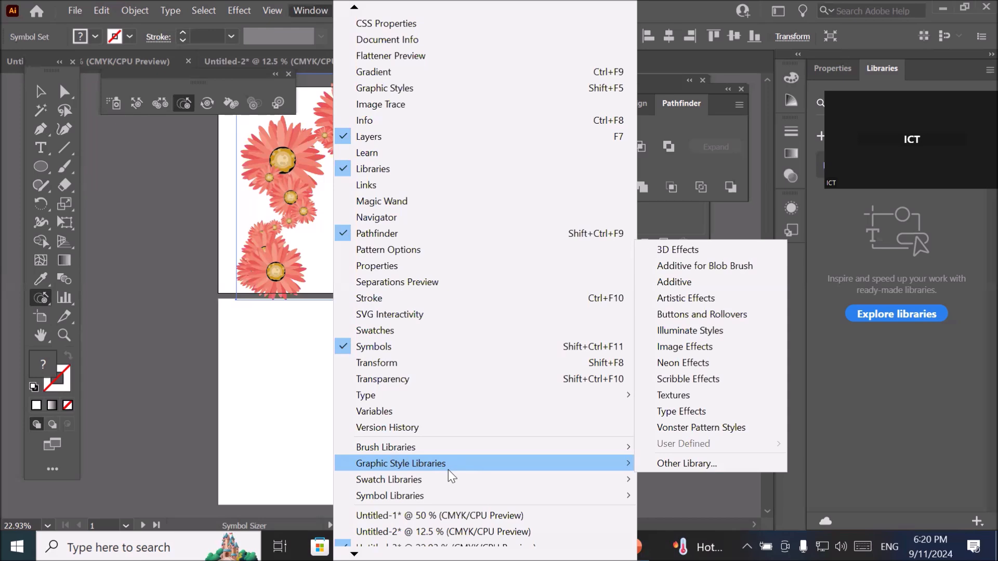
{"action": "left_click", "coordinate": [477, 89]}
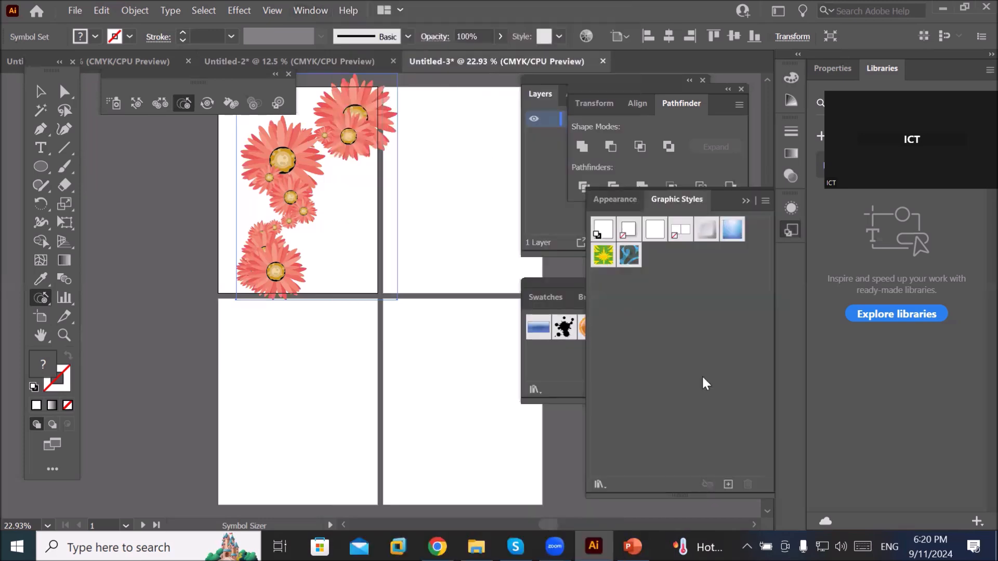
{"action": "left_click", "coordinate": [630, 261]}
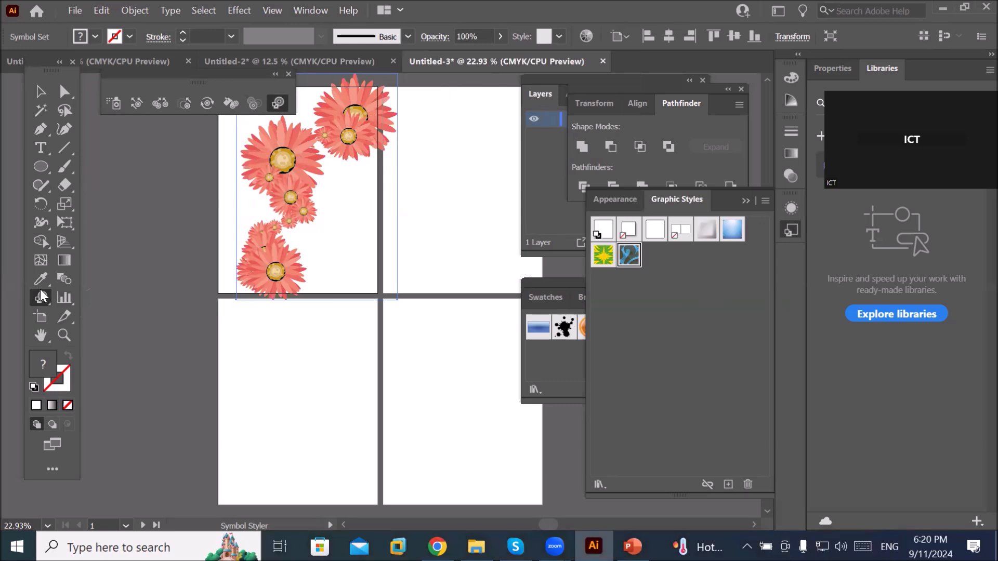
{"action": "left_click", "coordinate": [42, 298]}
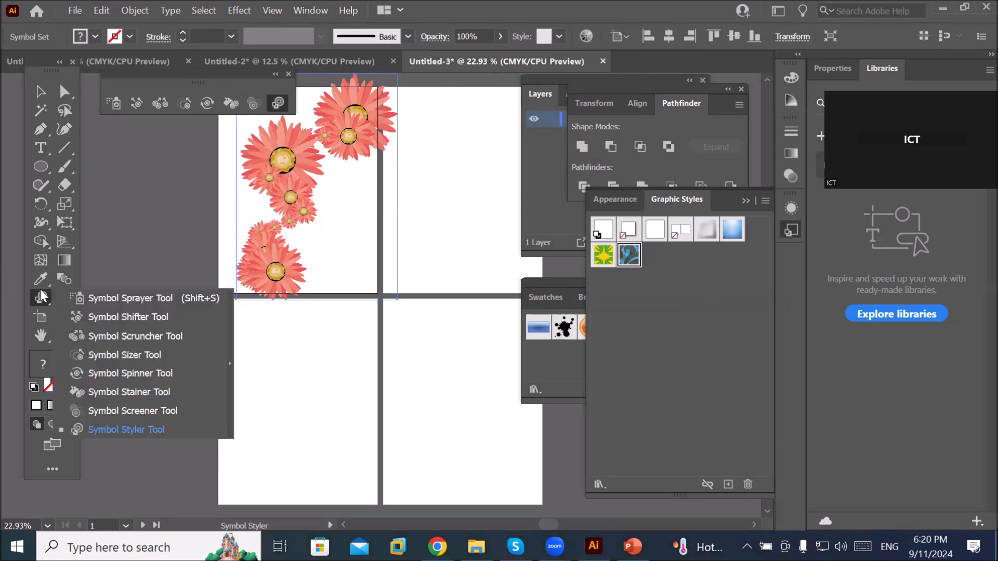
{"action": "left_click", "coordinate": [141, 432]}
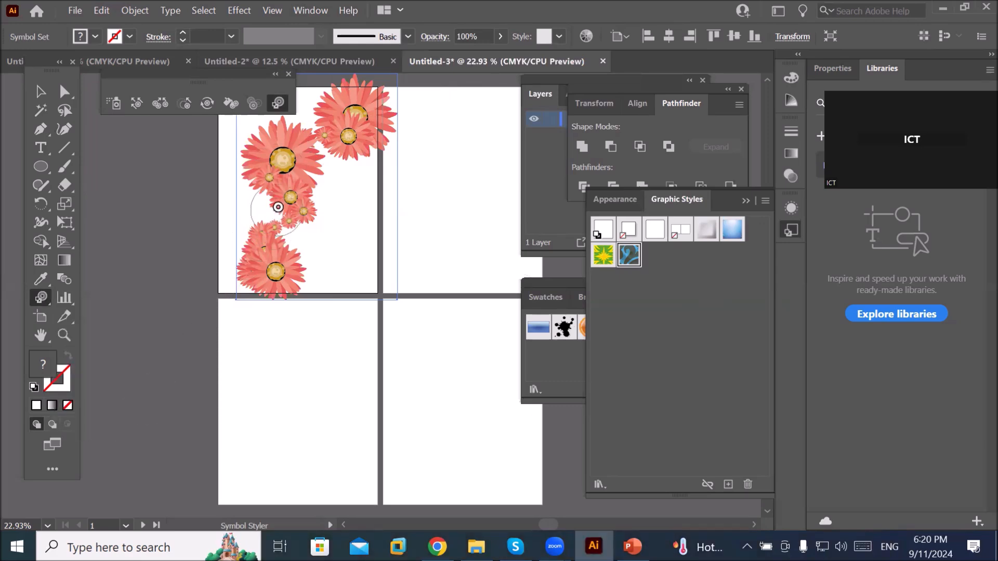
{"action": "scroll", "coordinate": [276, 203], "scroll_direction": "up", "scroll_amount": 4}
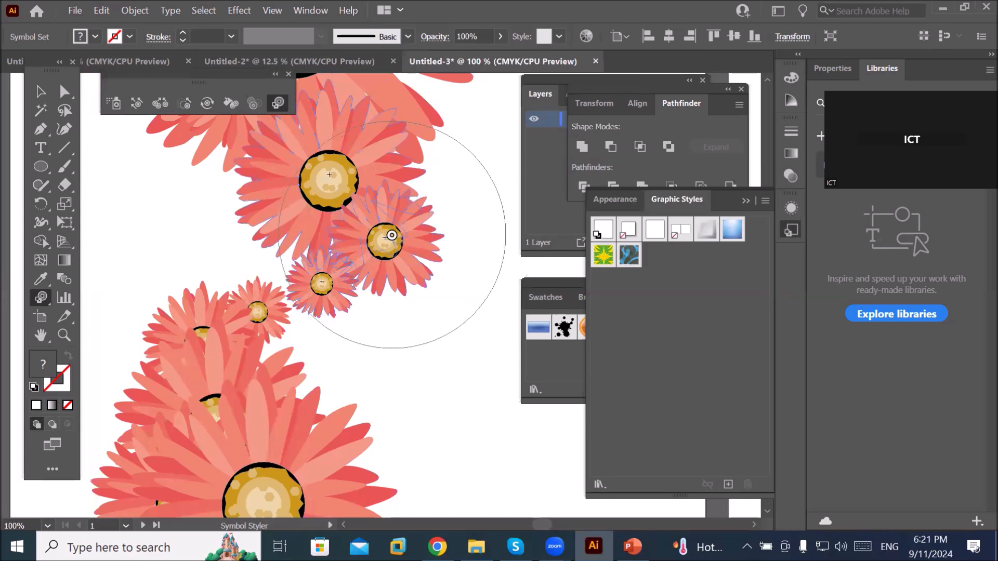
{"action": "mouse_move", "coordinate": [258, 219]}
{"action": "left_mouse_down"}
{"action": "mouse_move", "coordinate": [310, 232]}
{"action": "mouse_move", "coordinate": [309, 323]}
{"action": "mouse_move", "coordinate": [243, 379]}
{"action": "left_mouse_up"}
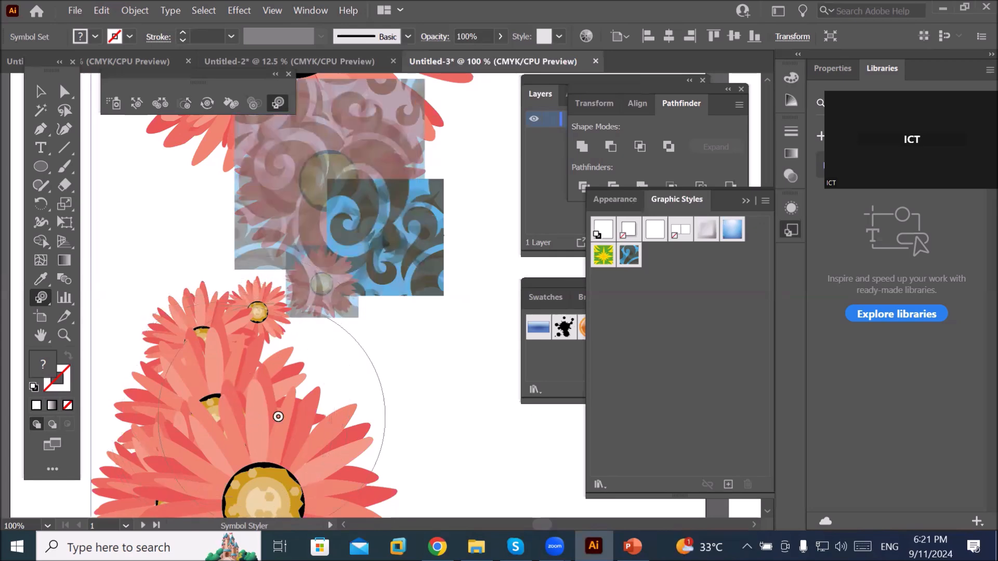
Step: Apply the blue swirl graphic style to the large flowers at the artboard's upper-right corner
{"action": "key", "text": "ctrl+minus"}
{"action": "key", "text": "ctrl+minus"}
{"action": "key", "text": "ctrl+minus"}
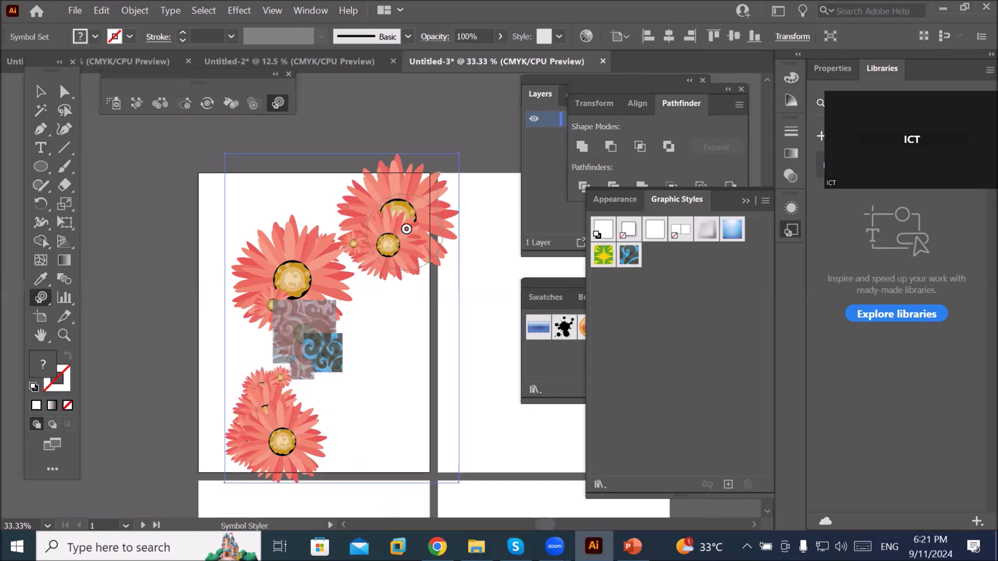
{"action": "key", "text": "ctrl+plus"}
{"action": "key", "text": "ctrl+plus"}
{"action": "key", "text": "ctrl+plus"}
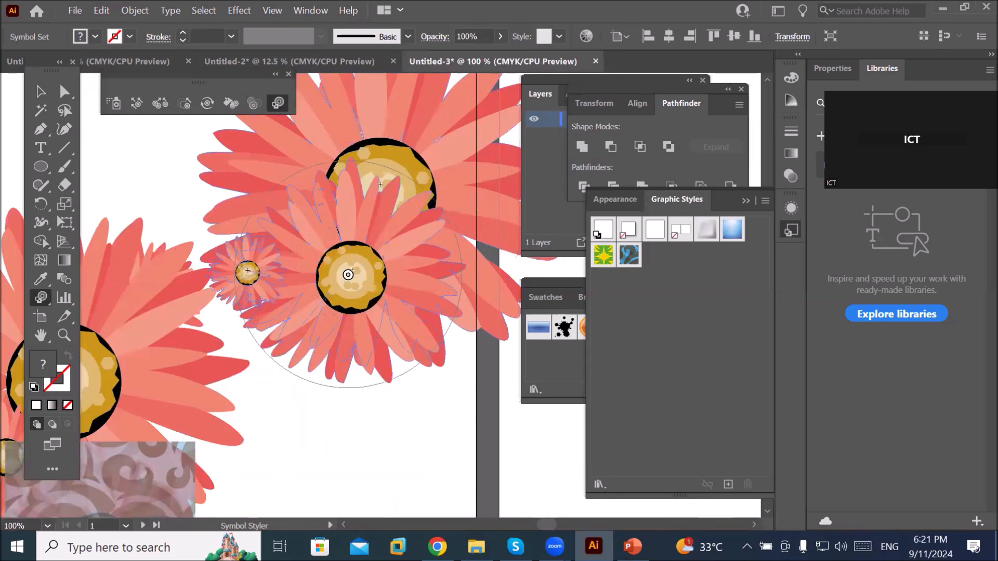
{"action": "mouse_move", "coordinate": [355, 269]}
{"action": "left_mouse_down"}
{"action": "mouse_move", "coordinate": [383, 252]}
{"action": "mouse_move", "coordinate": [400, 224]}
{"action": "left_mouse_up"}
{"action": "left_click", "coordinate": [399, 223]}
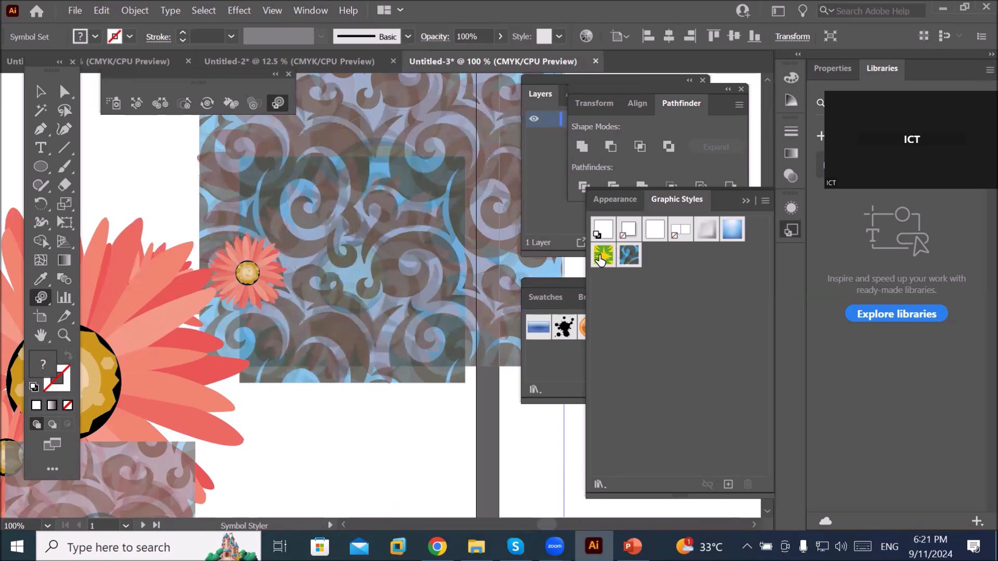
Step: Apply the yellow-green floral graphic style to the large flower on the artboard's left side
{"action": "left_click", "coordinate": [367, 234]}
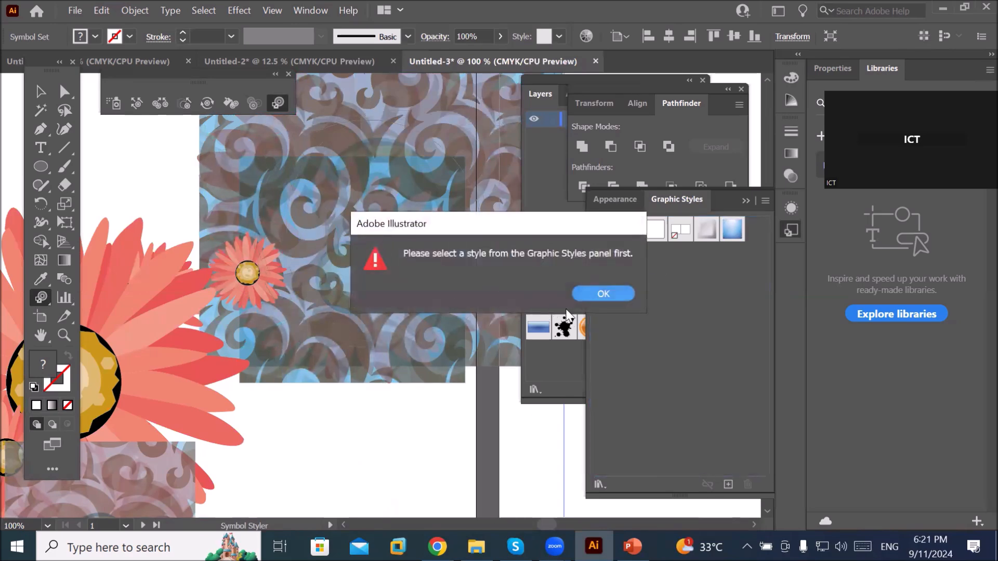
{"action": "left_click", "coordinate": [598, 292]}
{"action": "left_click", "coordinate": [603, 254]}
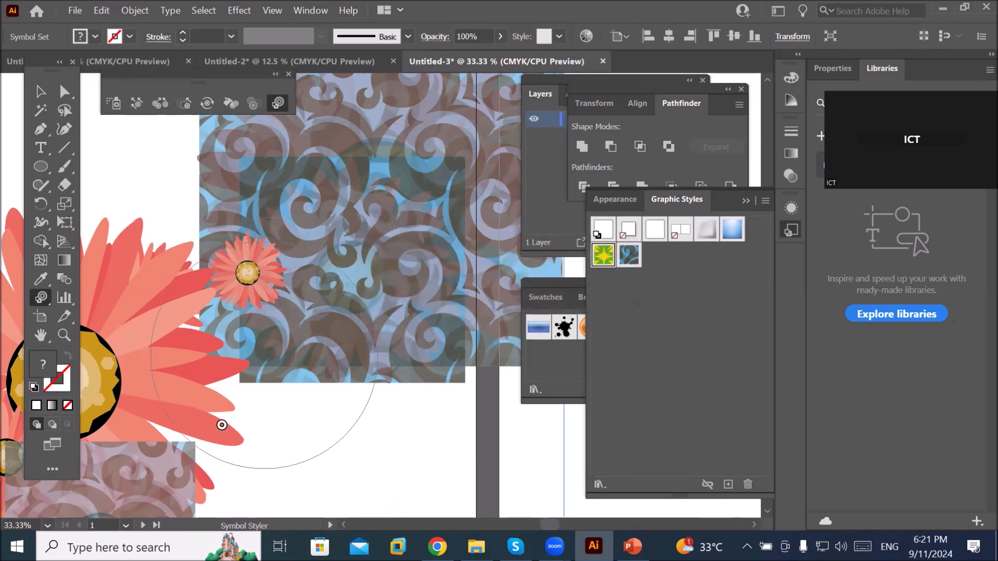
{"action": "key", "text": "ctrl+minus"}
{"action": "key", "text": "ctrl+minus"}
{"action": "key", "text": "ctrl+minus"}
{"action": "key", "text": "ctrl+minus"}
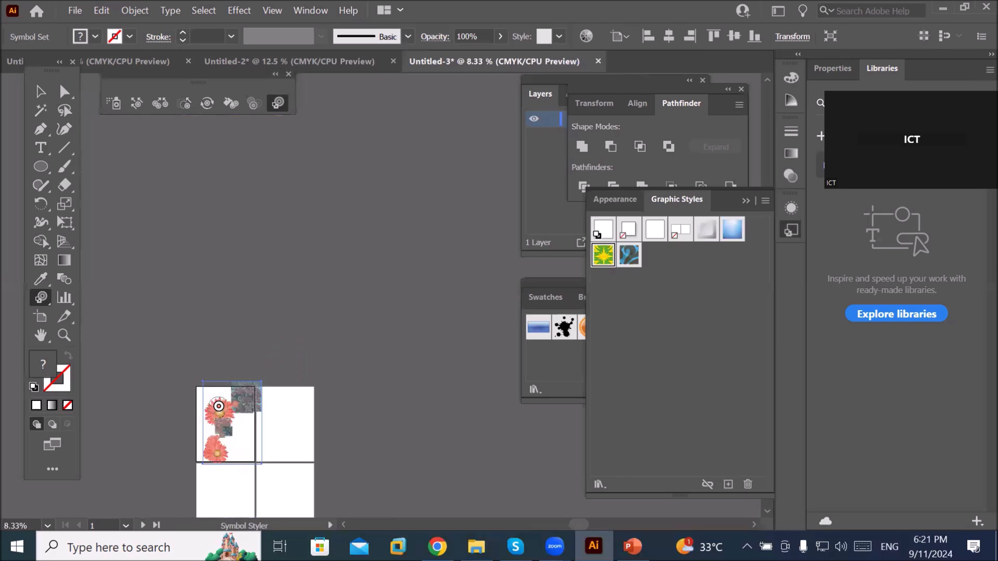
{"action": "mouse_move", "coordinate": [216, 415]}
{"action": "left_mouse_down"}
{"action": "mouse_move", "coordinate": [243, 435]}
{"action": "mouse_move", "coordinate": [231, 427]}
{"action": "left_mouse_up"}
Step: Open the Neon Effects graphic style library and switch to the Scribble Effects library
{"action": "key", "text": "ctrl+plus"}
{"action": "key", "text": "ctrl+plus"}
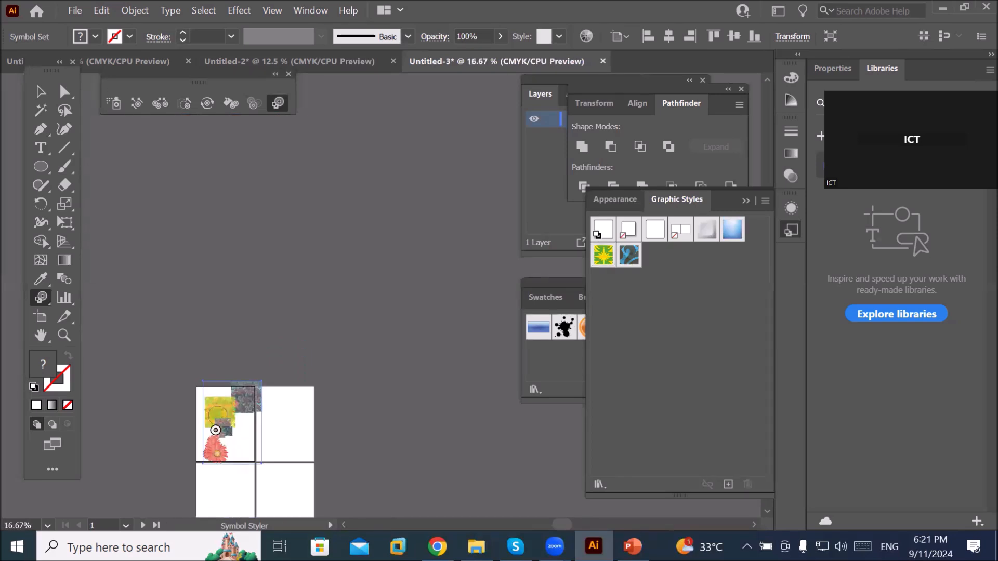
{"action": "key", "text": "ctrl+plus"}
{"action": "key", "text": "ctrl+plus"}
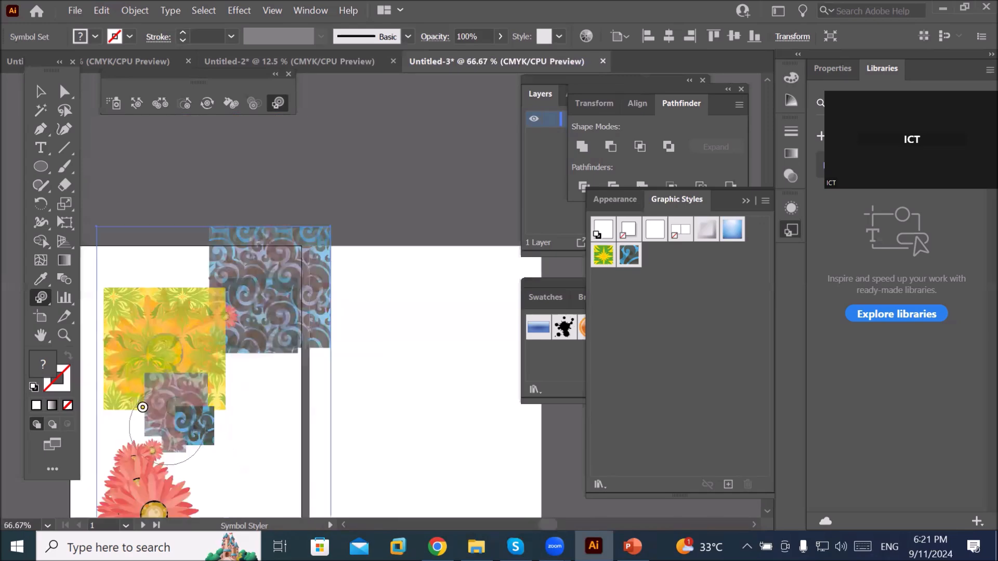
{"action": "key", "text": "ctrl+plus"}
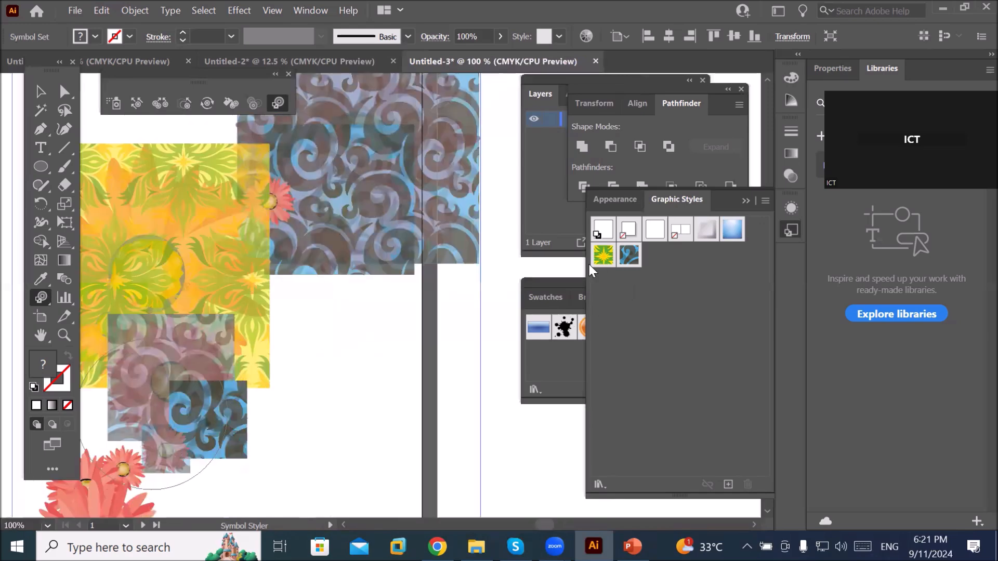
{"action": "key", "text": "ctrl+plus"}
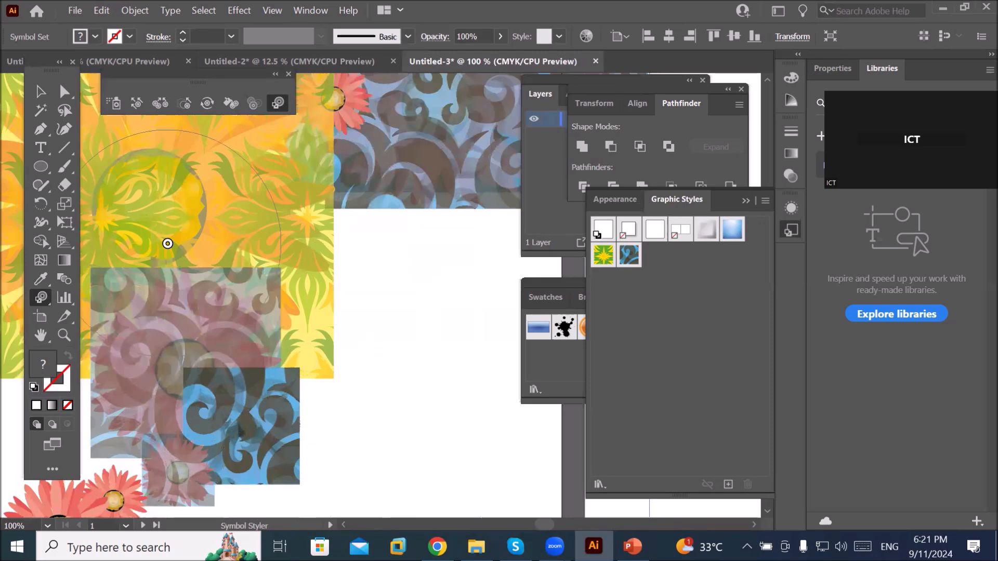
{"action": "left_click", "coordinate": [600, 485]}
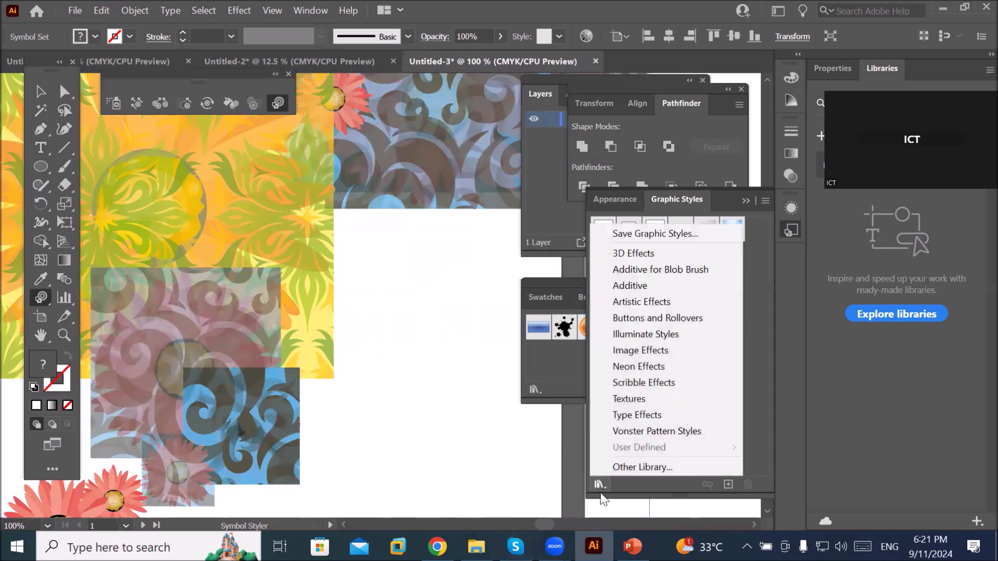
{"action": "left_click", "coordinate": [688, 371]}
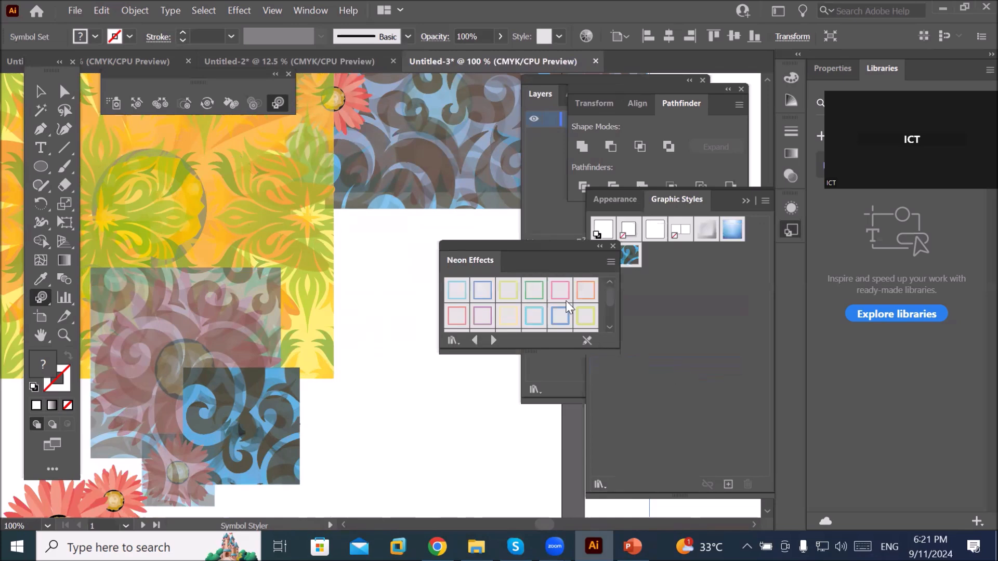
{"action": "left_click", "coordinate": [587, 293]}
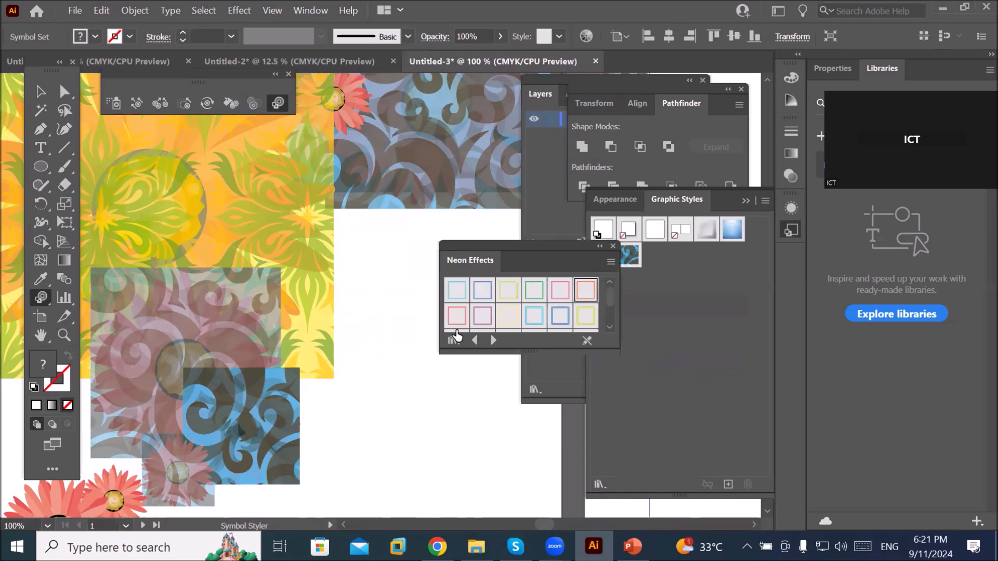
{"action": "left_click", "coordinate": [494, 340]}
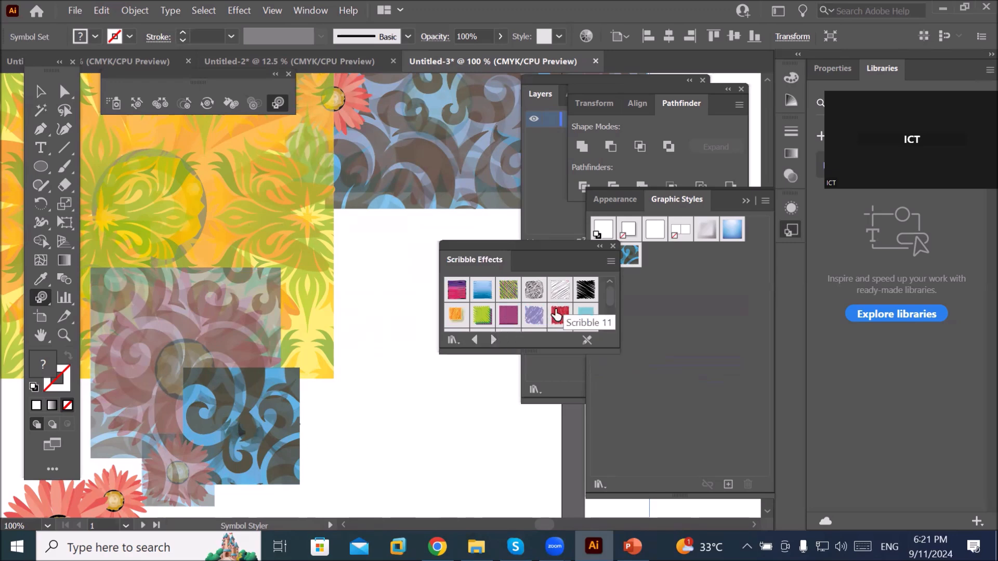
Step: Apply the red Scribble 11 style to the blue-styled flowers in the middle of the trail
{"action": "left_click", "coordinate": [561, 314]}
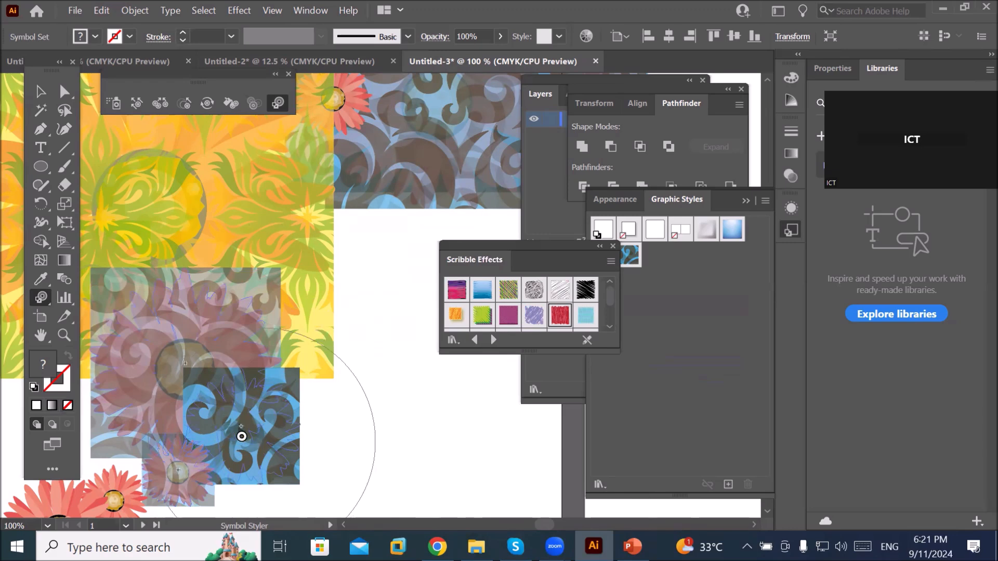
{"action": "left_click", "coordinate": [241, 437]}
{"action": "left_click", "coordinate": [269, 373]}
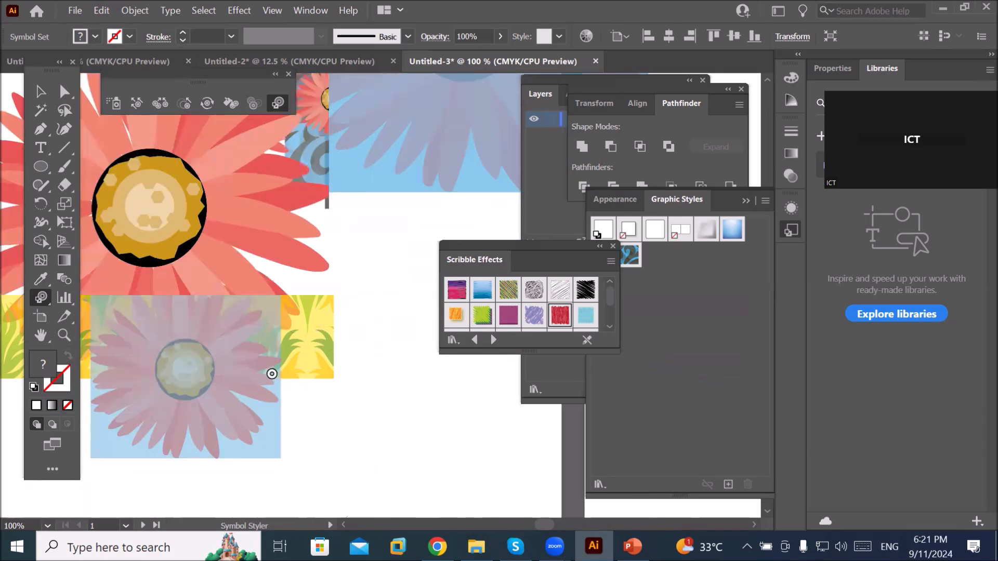
Step: Undo the last styling and clear the styled flower symbol set from the artboard
{"action": "key", "text": "ctrl+z"}
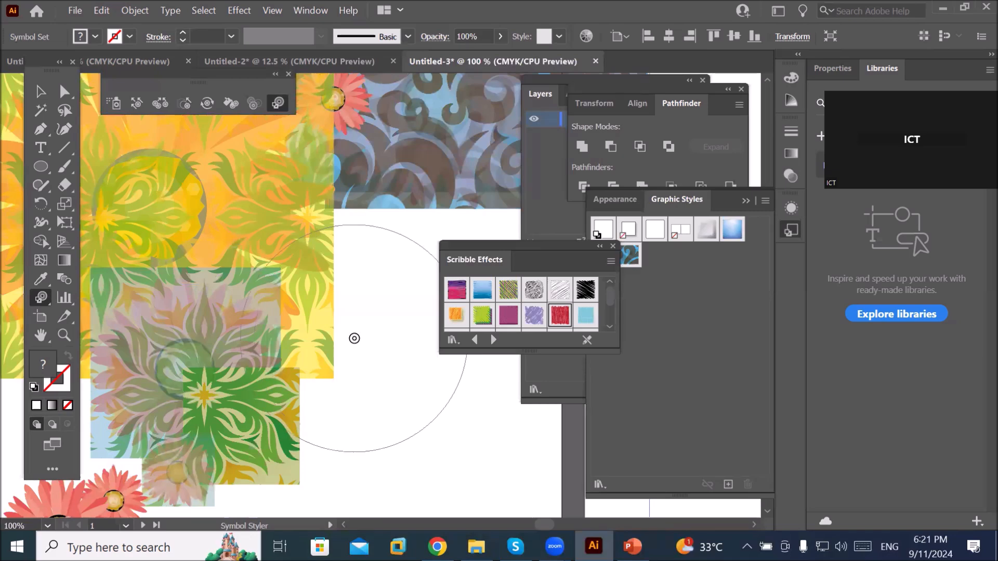
{"action": "scroll", "coordinate": [344, 344], "scroll_direction": "down", "scroll_amount": 5}
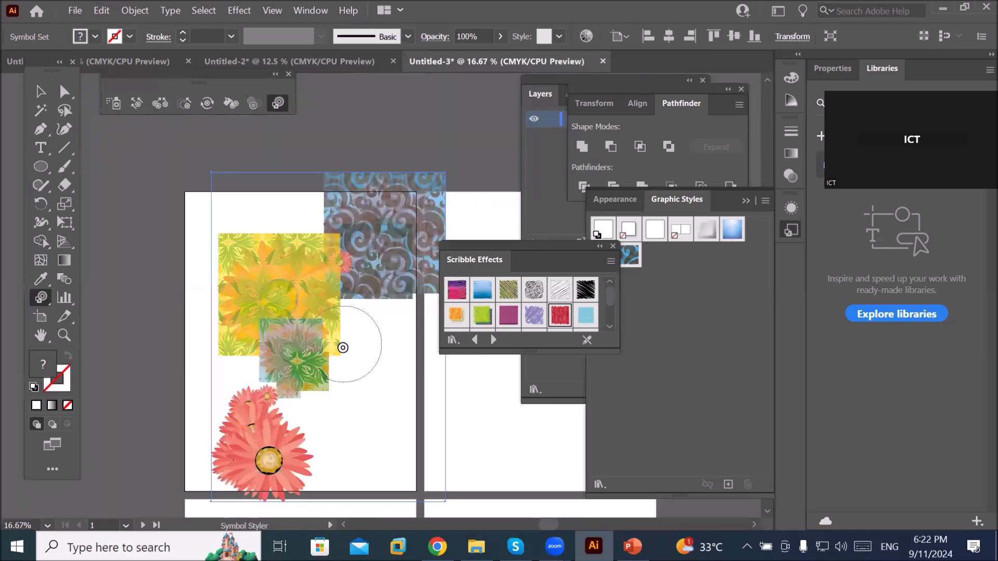
{"action": "scroll", "coordinate": [343, 347], "scroll_direction": "down", "scroll_amount": 2}
{"action": "key", "text": "v"}
{"action": "key", "text": "ctrl+z"}
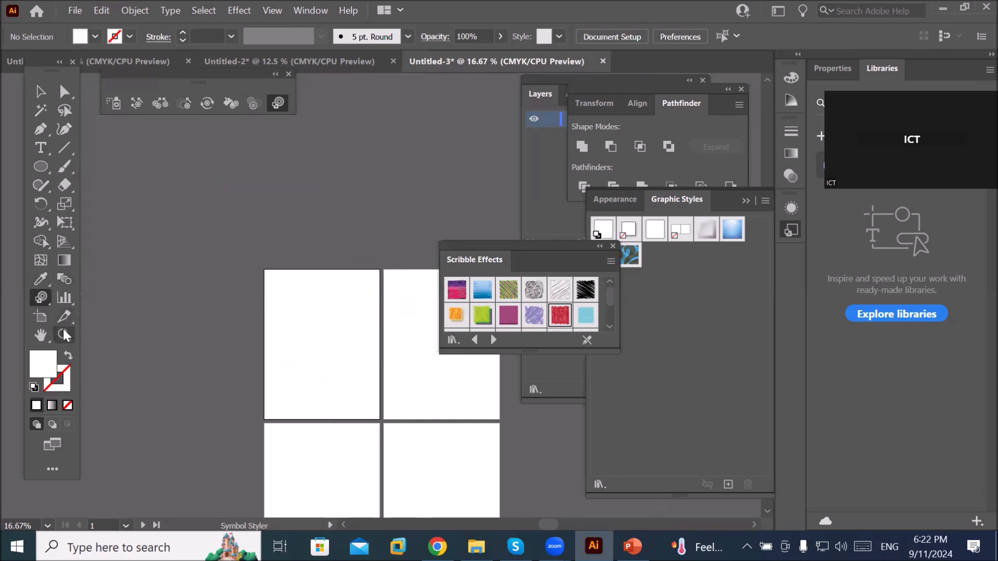
Step: Look through the graph, perspective grid, free transform and scale tool groups
{"action": "left_click", "coordinate": [65, 303]}
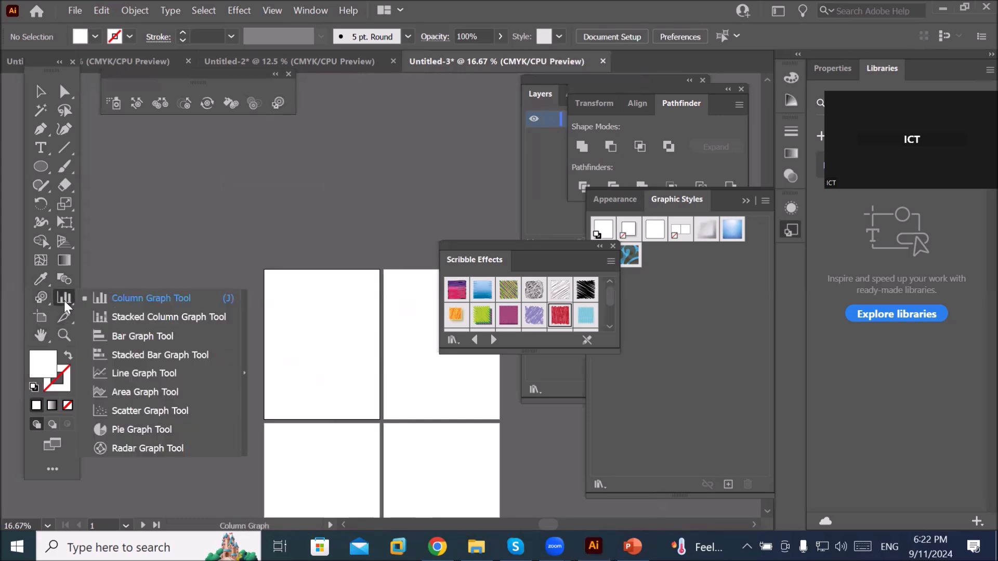
{"action": "left_click", "coordinate": [69, 248]}
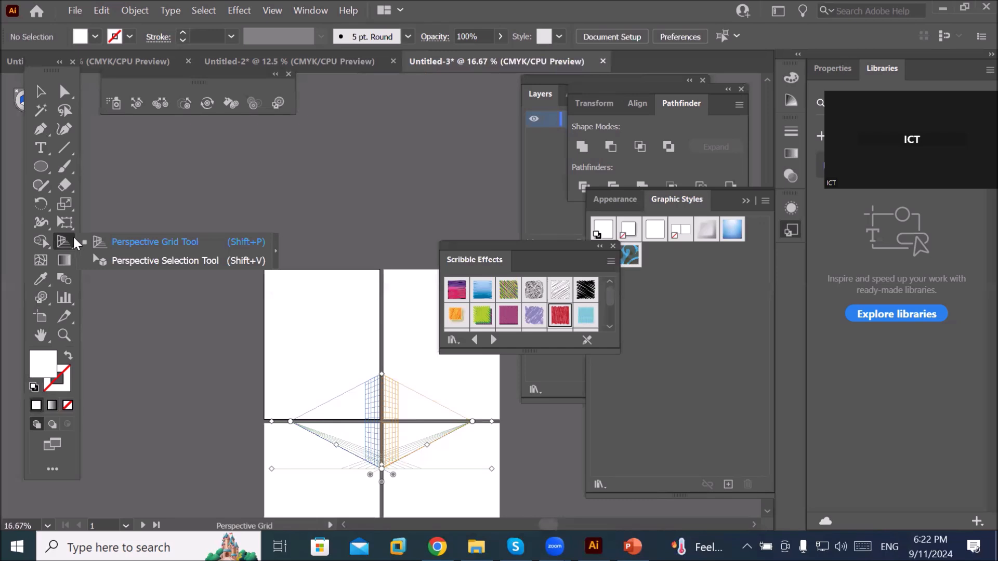
{"action": "left_click", "coordinate": [65, 226]}
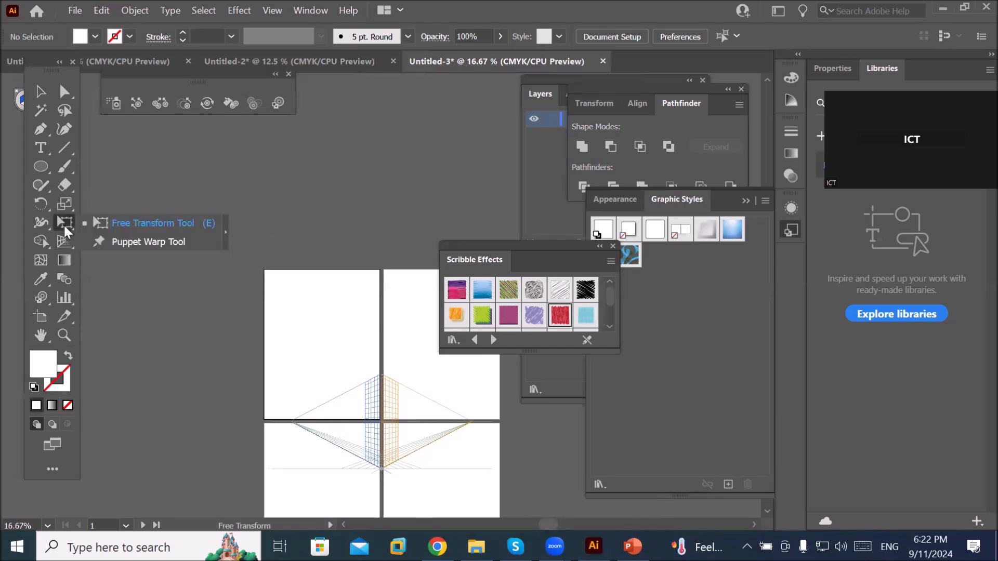
{"action": "left_click", "coordinate": [67, 206]}
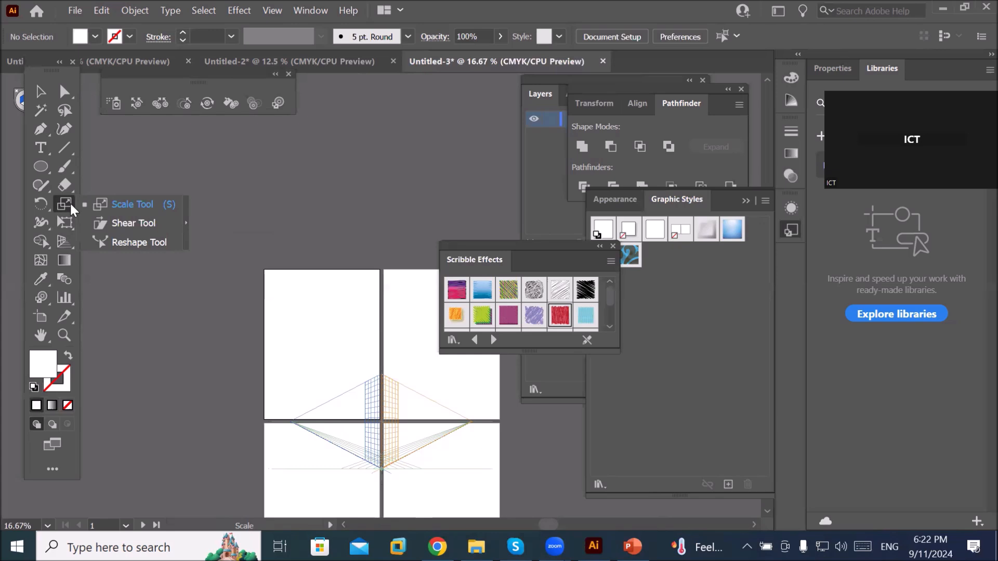
{"action": "left_click", "coordinate": [63, 241]}
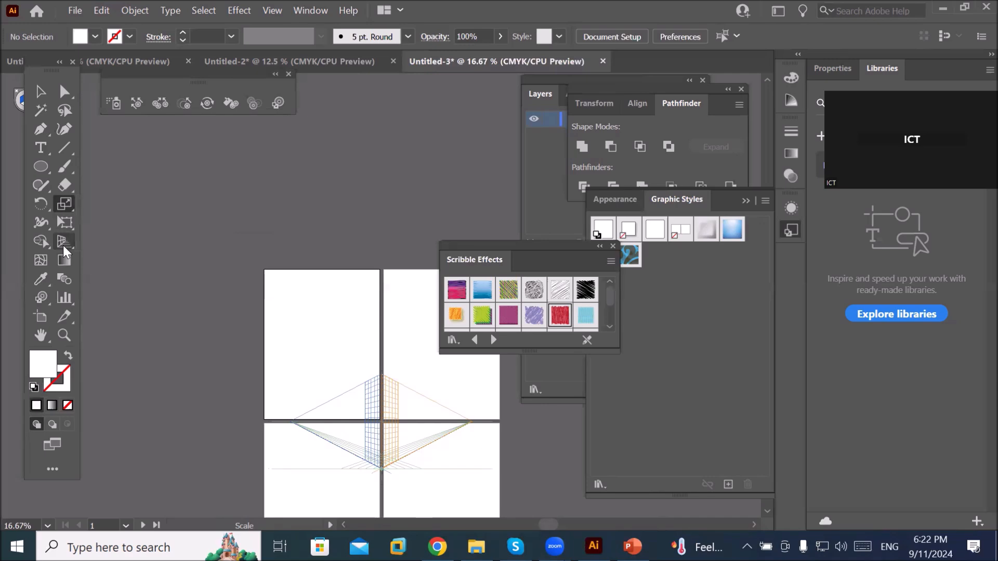
Step: Switch to the PowerPoint presentation and advance to slide 25, the second Symbol Spray Tool slide
{"action": "left_click", "coordinate": [632, 546]}
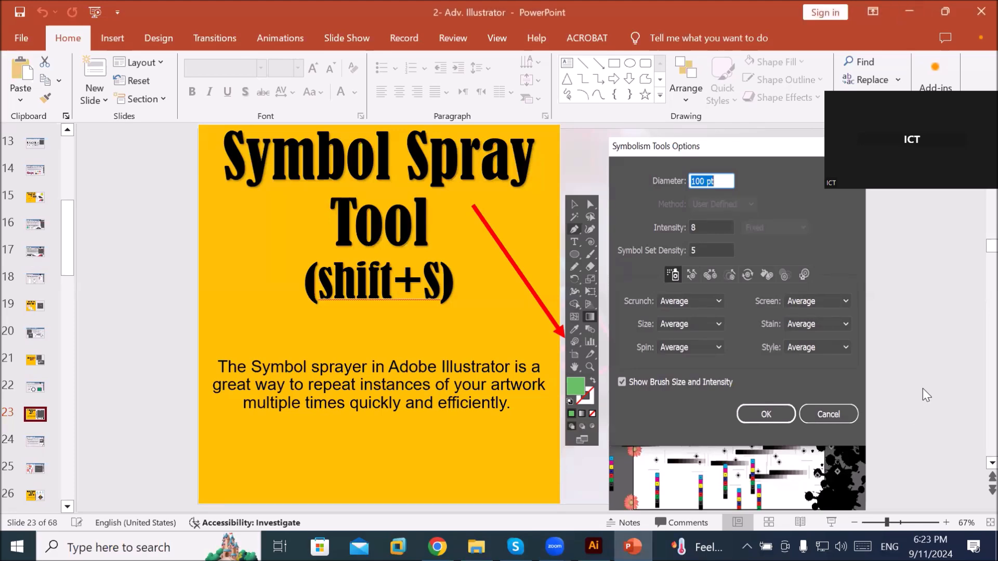
{"action": "key", "text": "Down"}
{"action": "key", "text": "Down"}
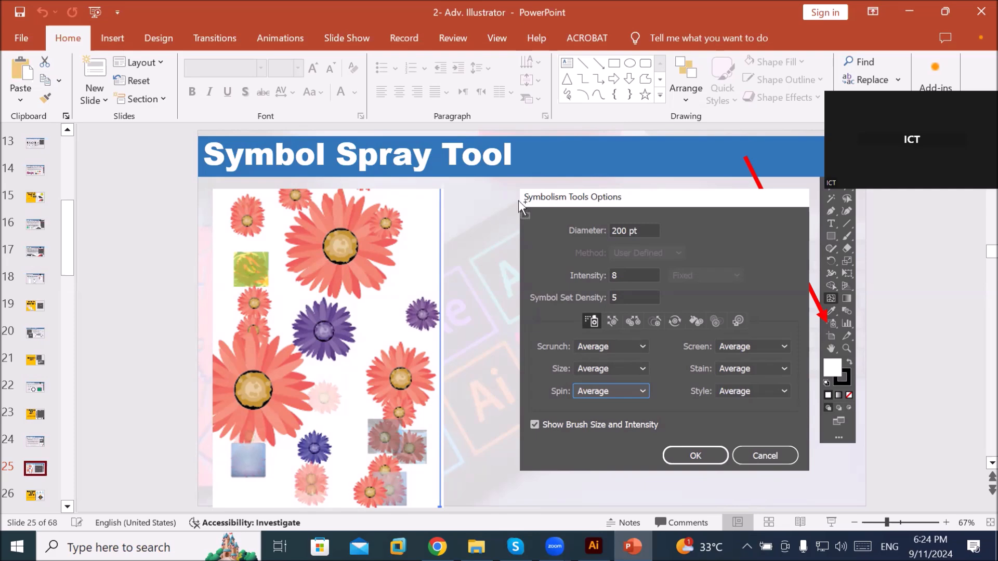
{"action": "key", "text": "ctrl+a"}
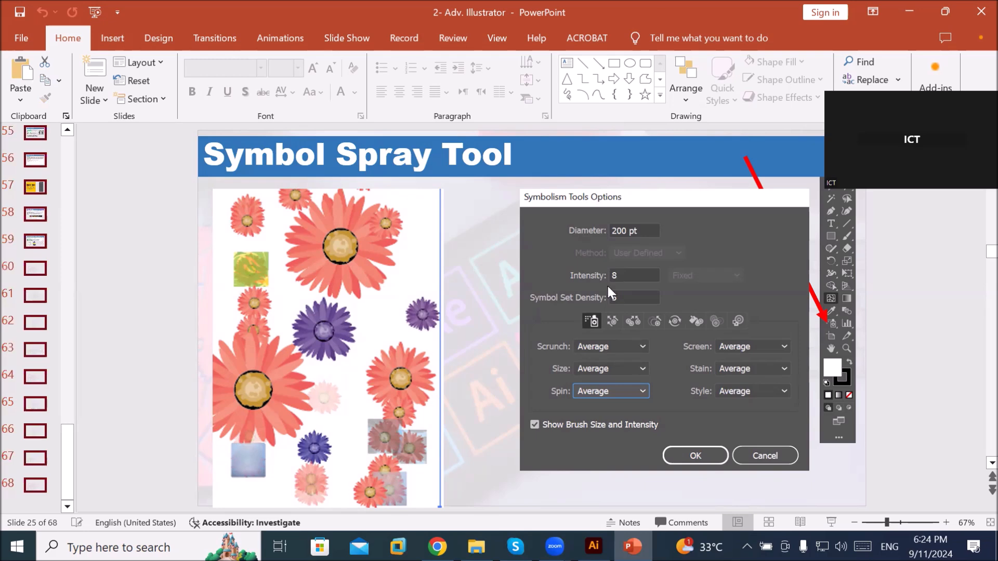
{"action": "key", "text": "Delete"}
{"action": "key", "text": "ctrl+z"}
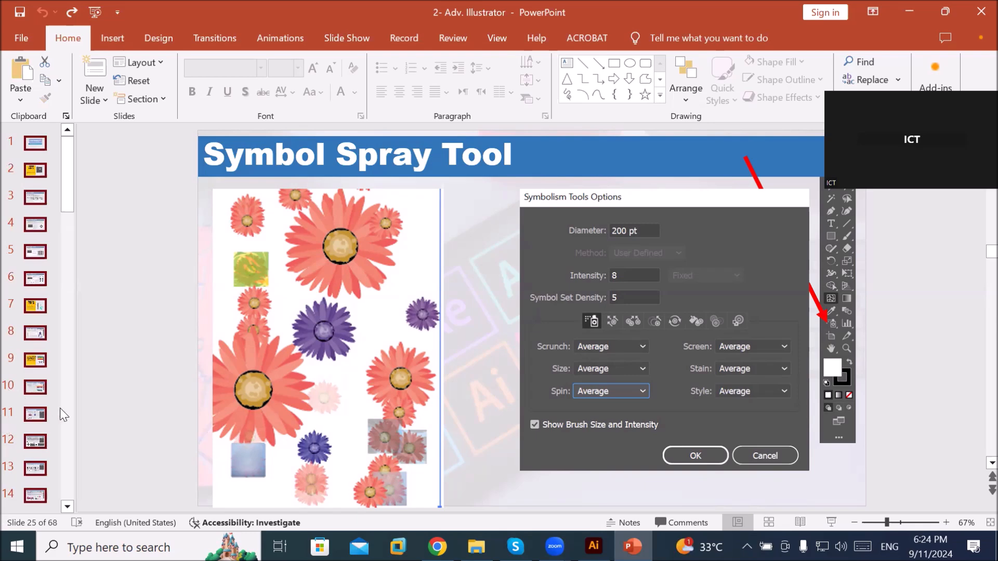
Step: Go back to slide 10 and page through the distortion tool slides to slide 13 on Pucker and Bloat
{"action": "left_click", "coordinate": [41, 387]}
{"action": "key", "text": "Down"}
{"action": "key", "text": "Down"}
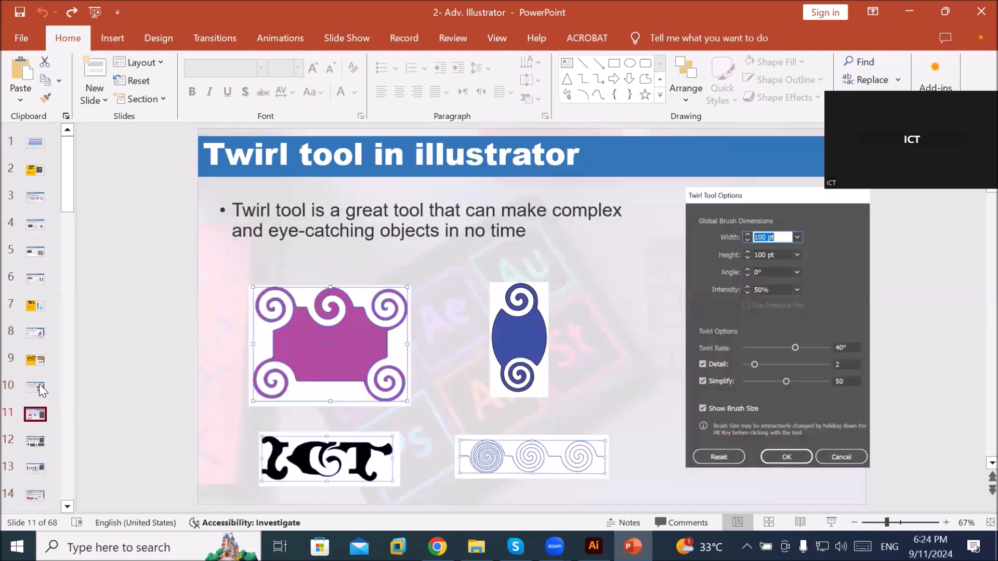
{"action": "key", "text": "Down"}
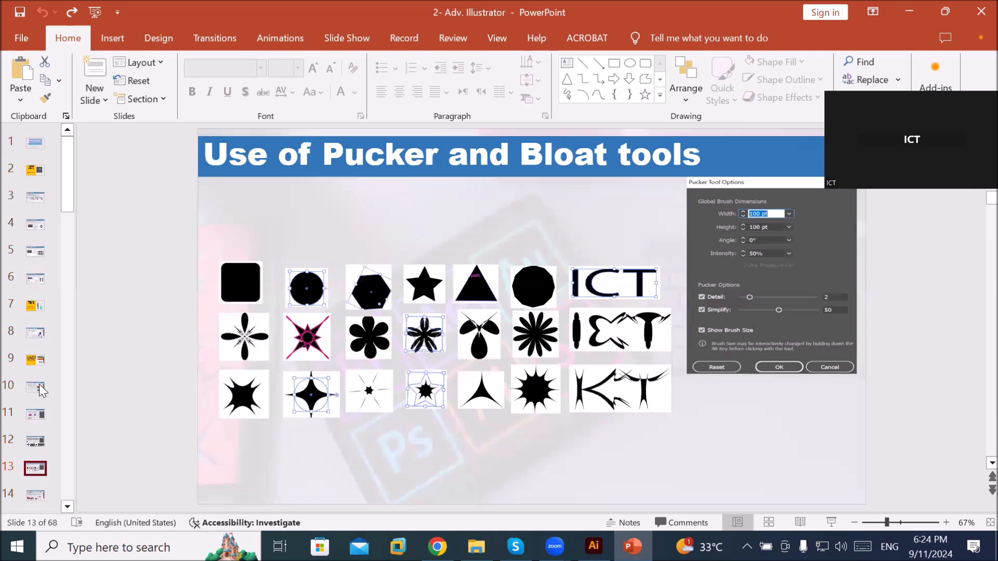
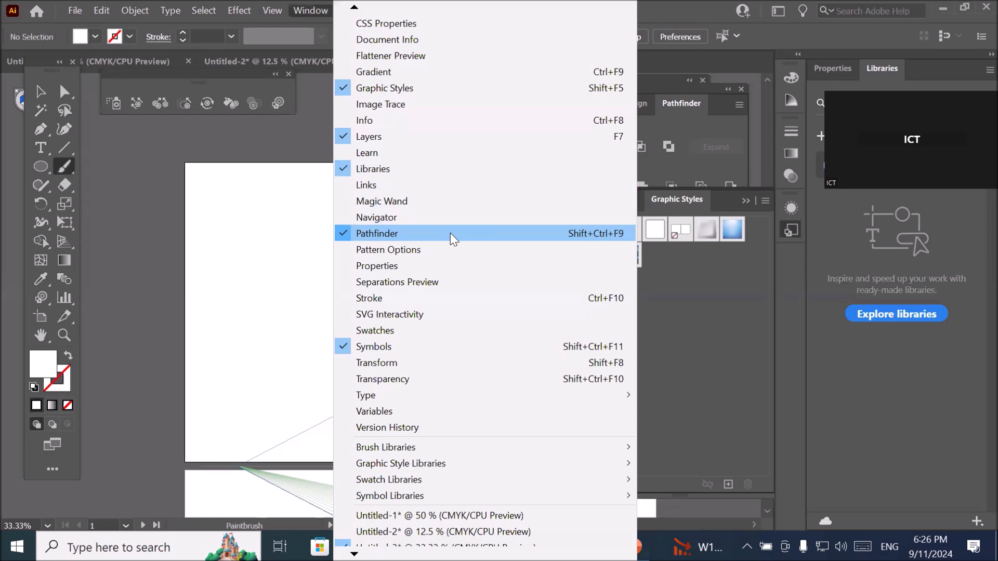
Step: Choose the Paintbrush tool from the brush tool group
{"action": "left_click", "coordinate": [215, 17]}
{"action": "right_click", "coordinate": [61, 172]}
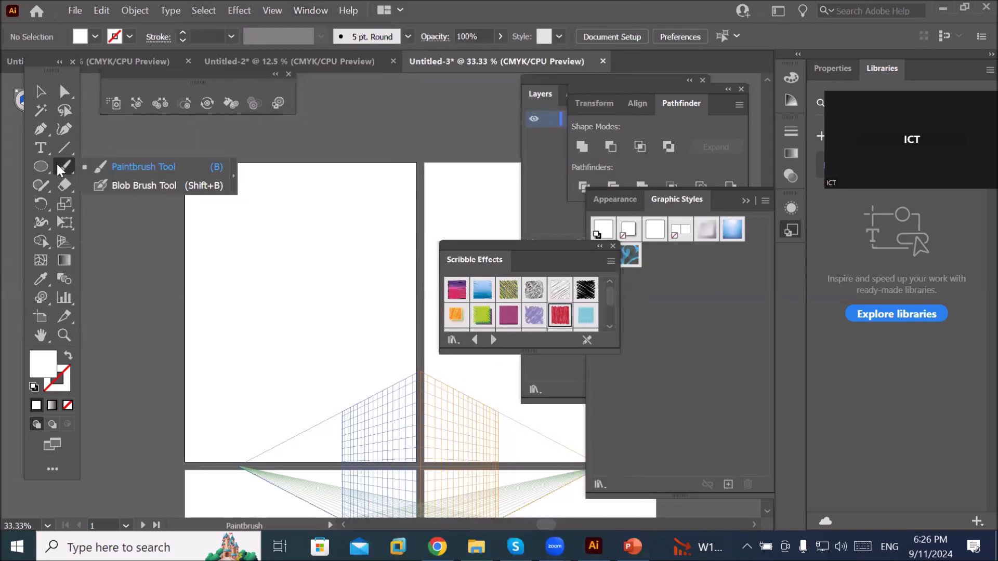
{"action": "left_click", "coordinate": [165, 173]}
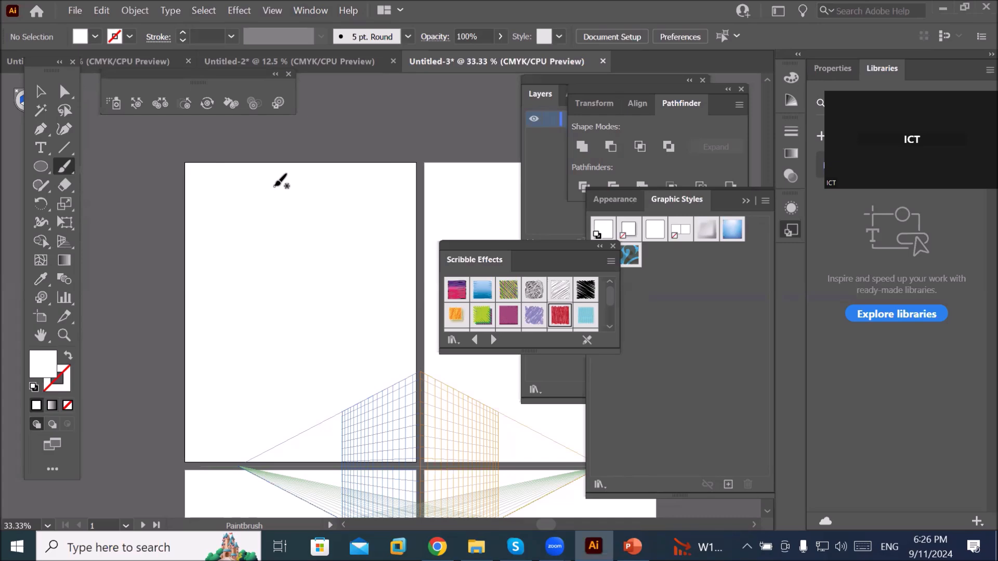
Step: Show the Brushes panel, place it over the first artboard and enlarge it to list all its brushes
{"action": "left_click", "coordinate": [311, 11]}
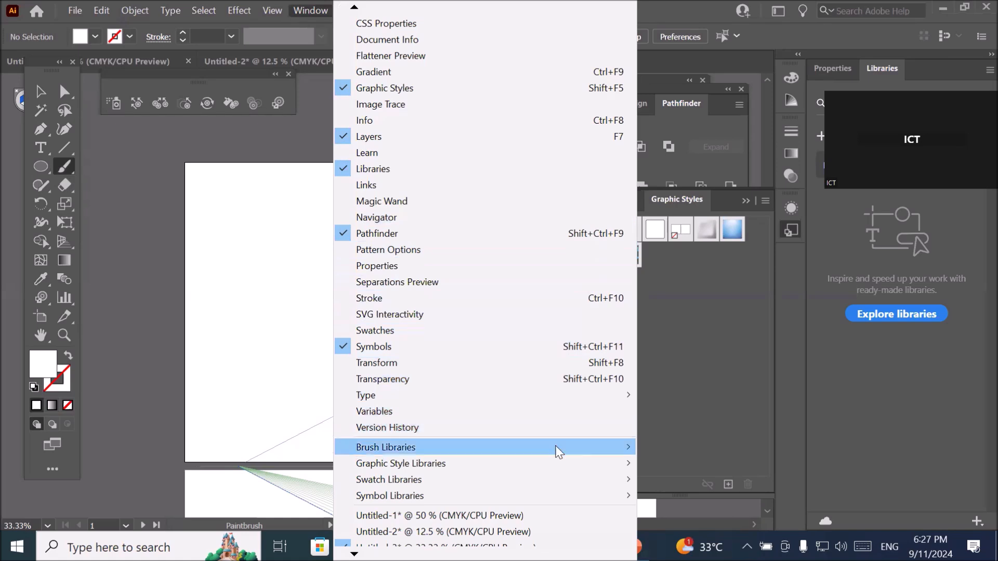
{"action": "mouse_move", "coordinate": [414, 448]}
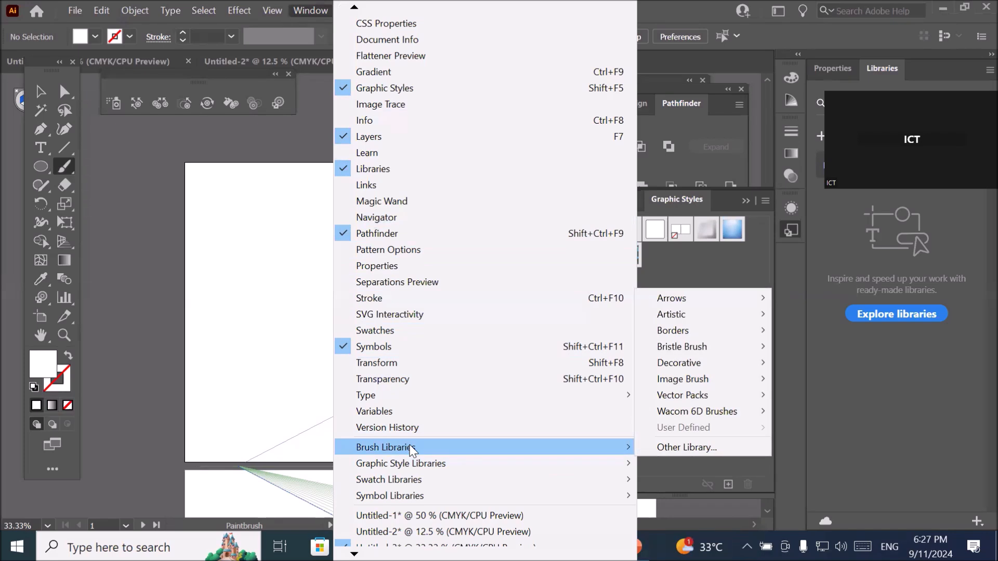
{"action": "mouse_move", "coordinate": [587, 458]}
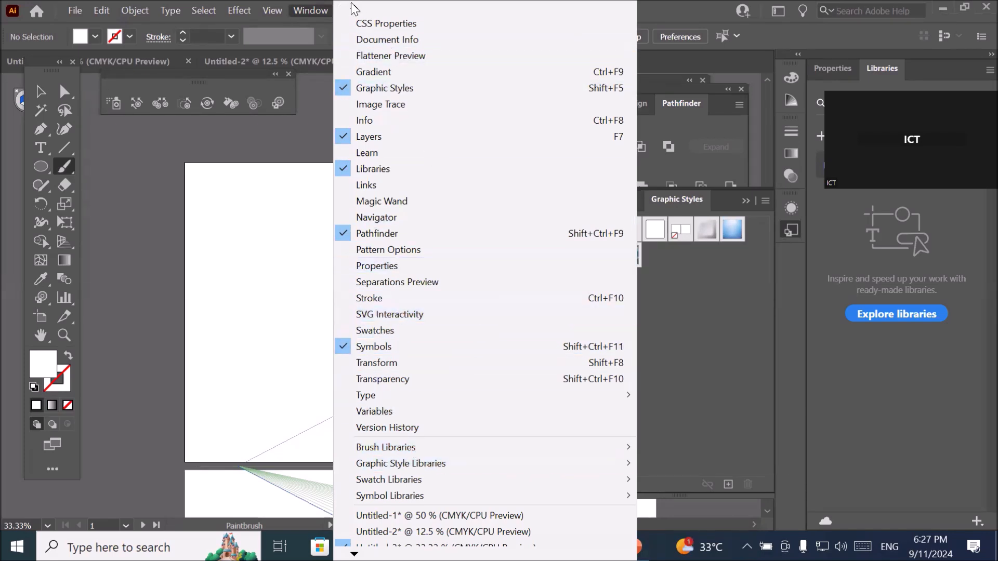
{"action": "mouse_move", "coordinate": [354, 7]}
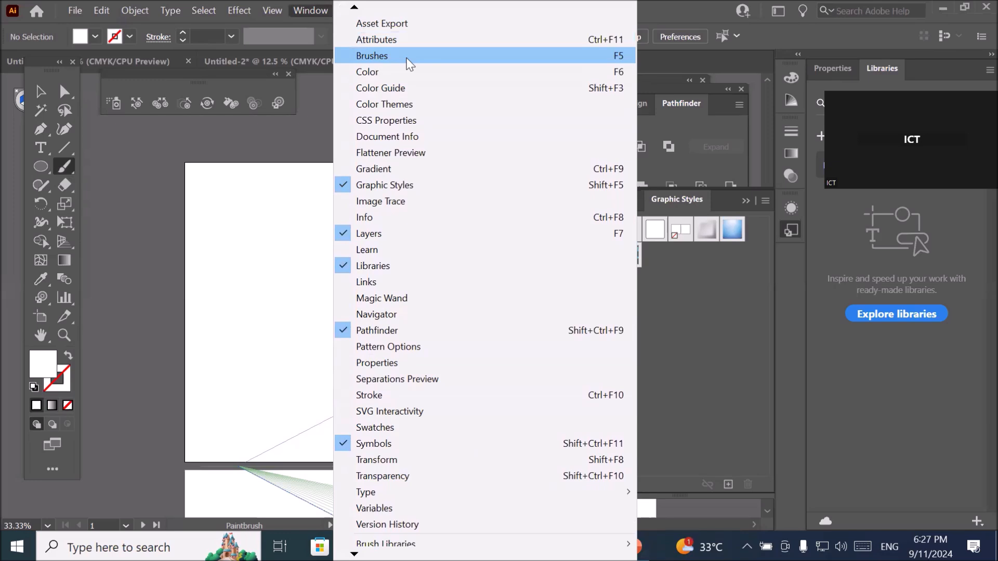
{"action": "left_click", "coordinate": [410, 64]}
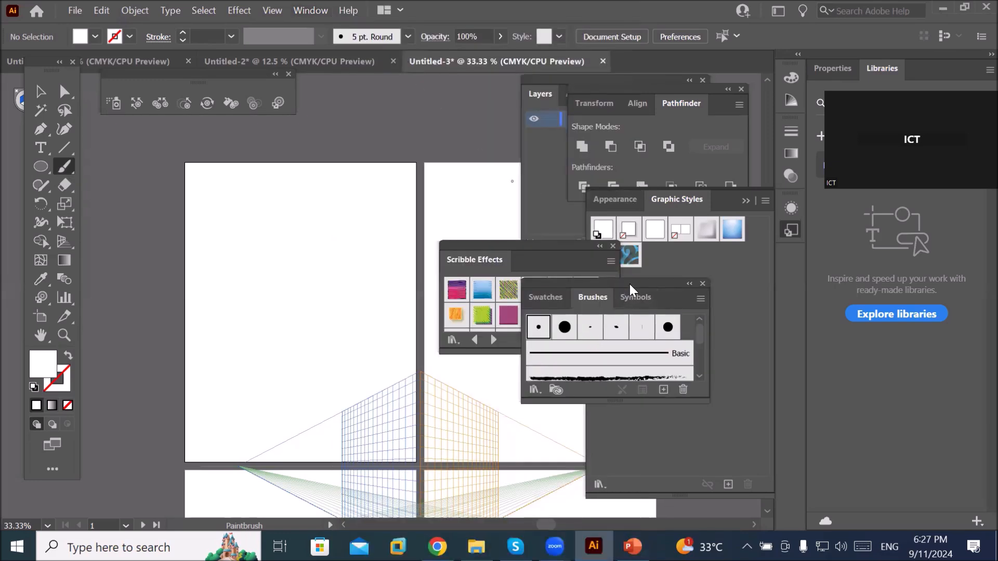
{"action": "mouse_move", "coordinate": [630, 284]}
{"action": "left_mouse_down"}
{"action": "mouse_move", "coordinate": [401, 222]}
{"action": "mouse_move", "coordinate": [309, 173]}
{"action": "left_mouse_up"}
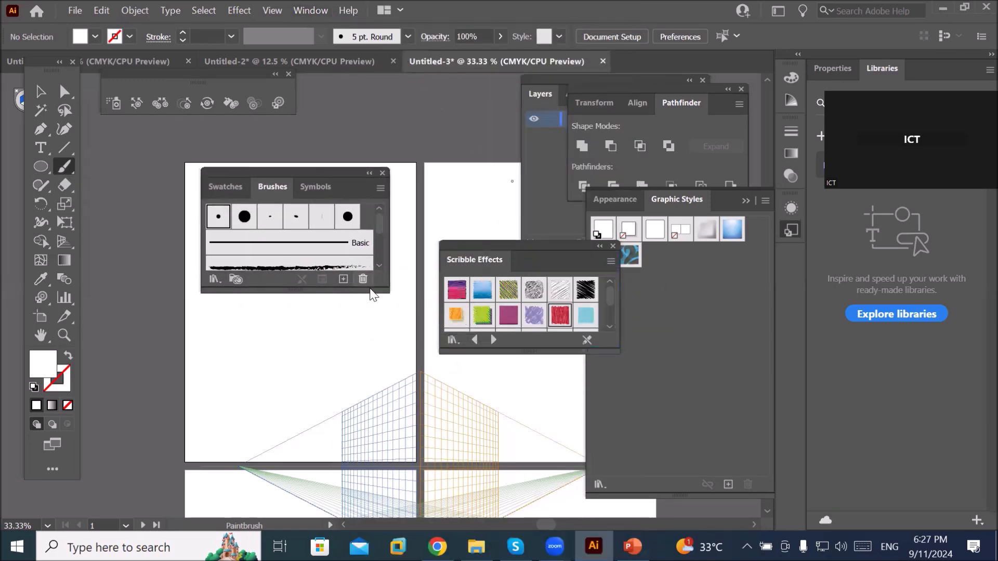
{"action": "left_click_drag", "start_coordinate": [316, 291], "coordinate": [330, 439]}
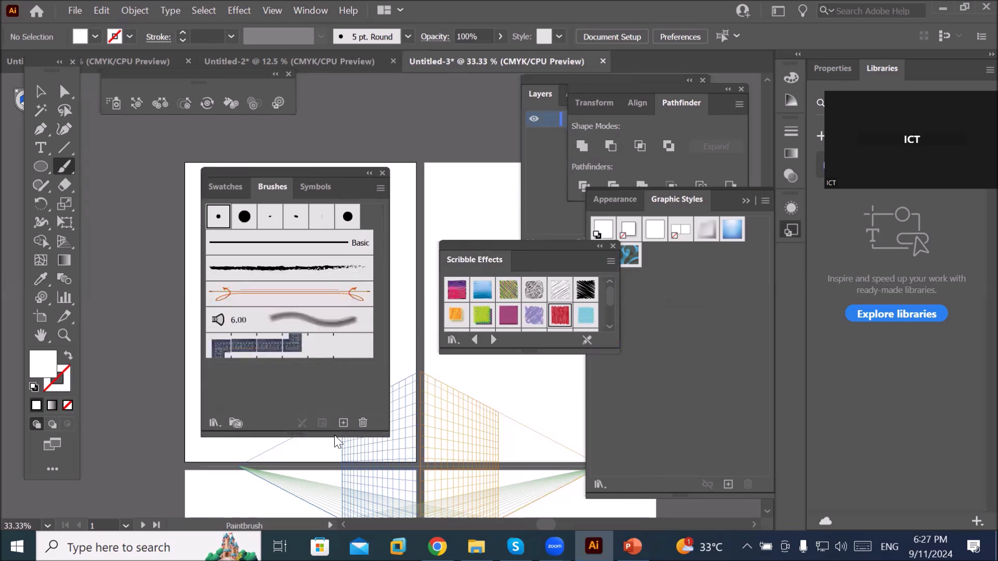
Step: Pick the red swatch and swap fill and stroke to get a red stroke with no fill
{"action": "left_click", "coordinate": [218, 190]}
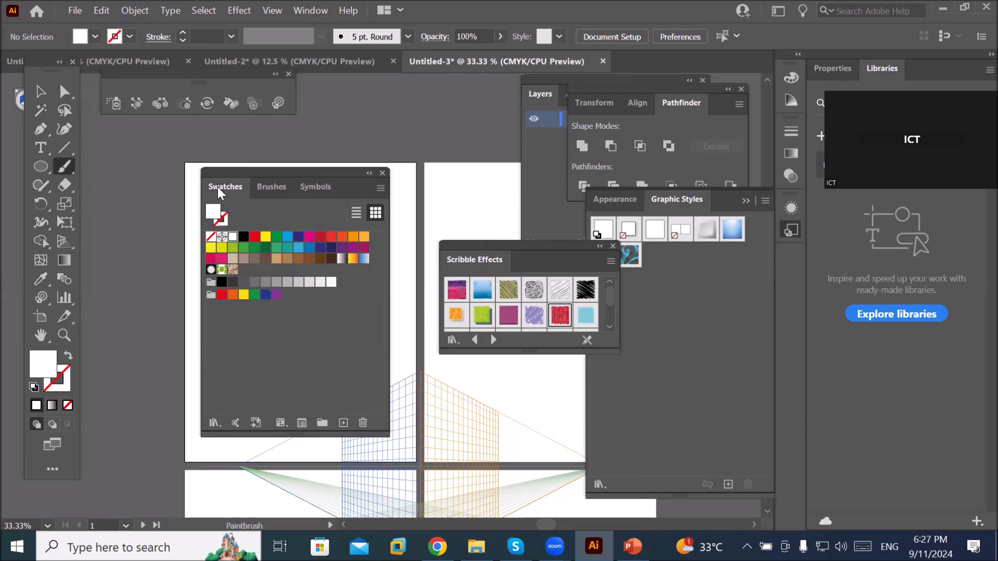
{"action": "left_click", "coordinate": [321, 191]}
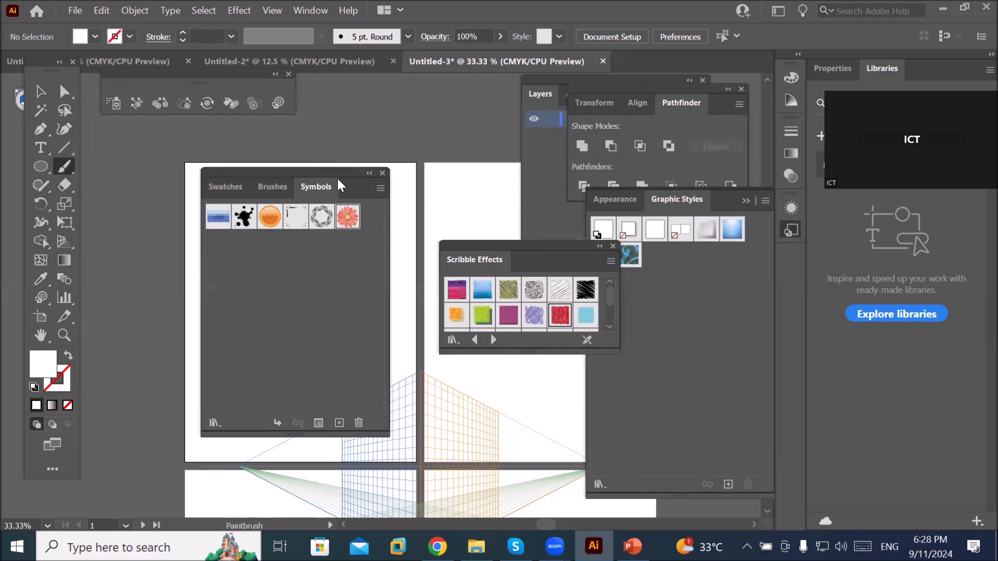
{"action": "left_click", "coordinate": [227, 192]}
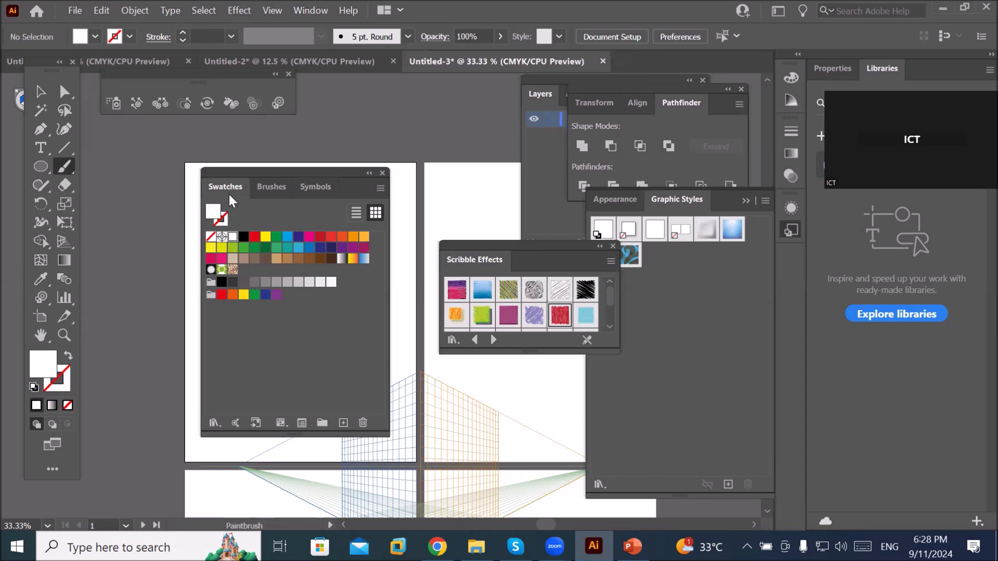
{"action": "left_click", "coordinate": [254, 237]}
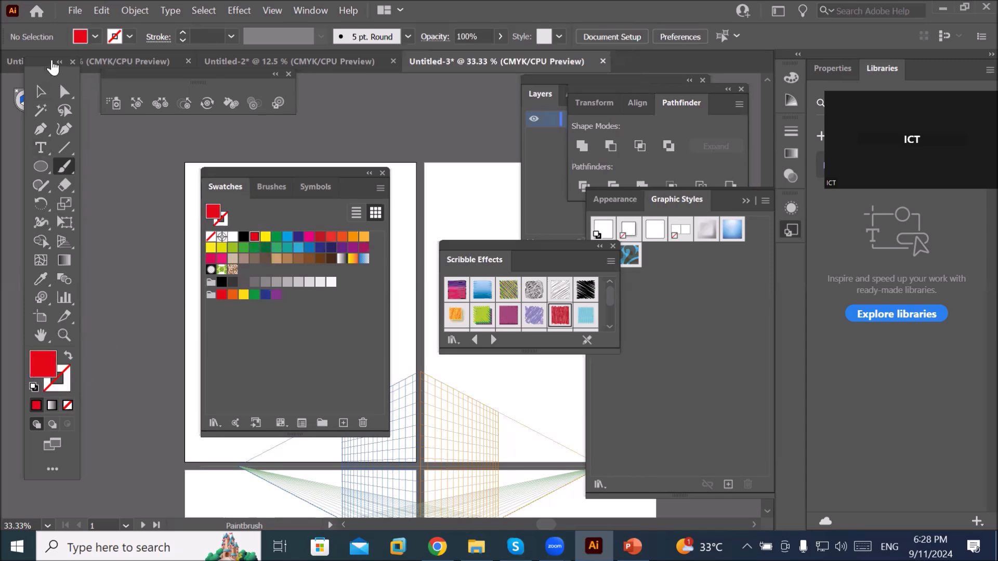
{"action": "left_click_drag", "start_coordinate": [52, 67], "coordinate": [110, 79]}
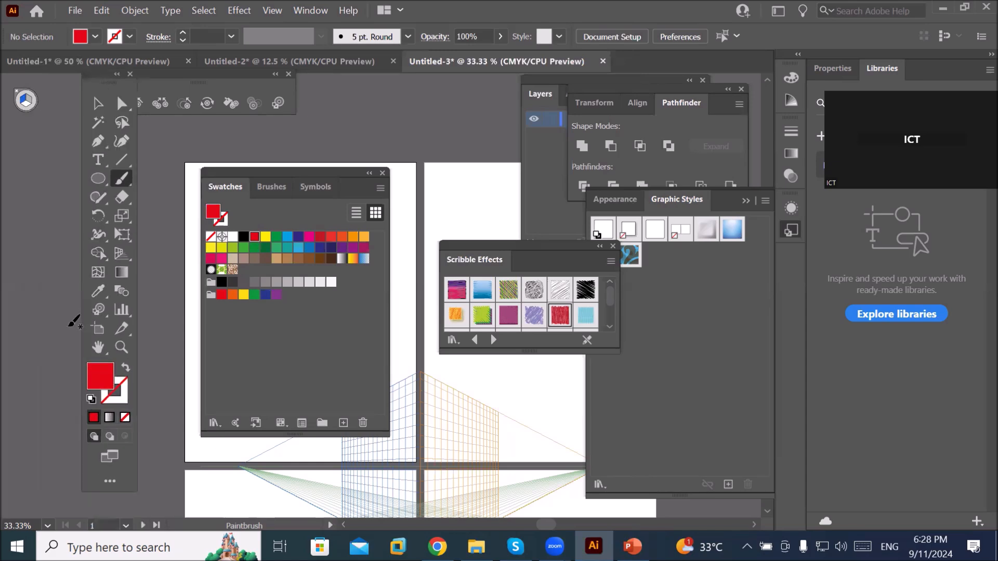
{"action": "left_click", "coordinate": [124, 370]}
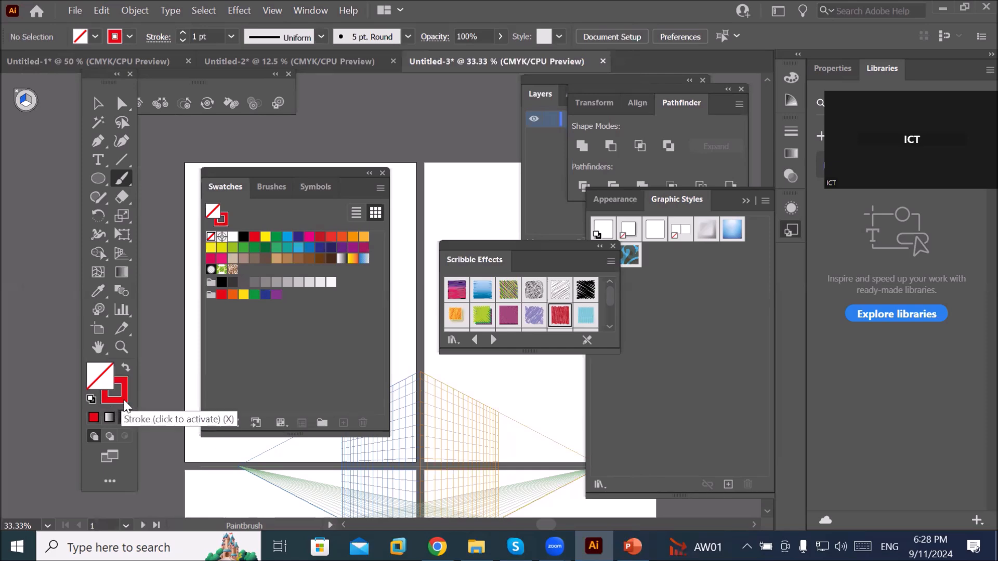
Step: Select the 15 pt. Round brush and move the Brushes panel off the upper part of the first artboard
{"action": "left_click", "coordinate": [273, 190]}
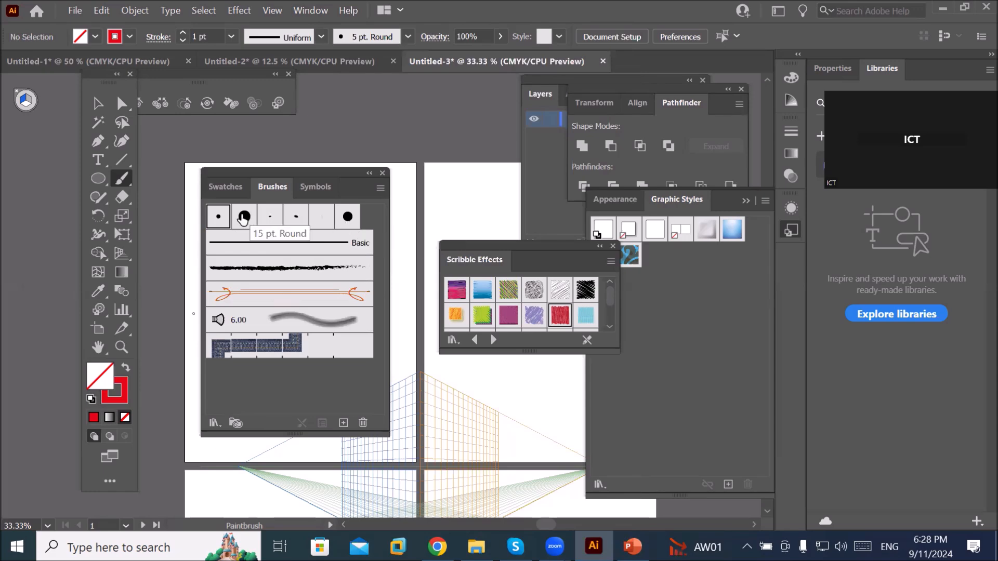
{"action": "left_click", "coordinate": [243, 216]}
{"action": "mouse_move", "coordinate": [303, 176]}
{"action": "left_mouse_down"}
{"action": "mouse_move", "coordinate": [305, 205]}
{"action": "mouse_move", "coordinate": [252, 341]}
{"action": "mouse_move", "coordinate": [200, 408]}
{"action": "left_mouse_up"}
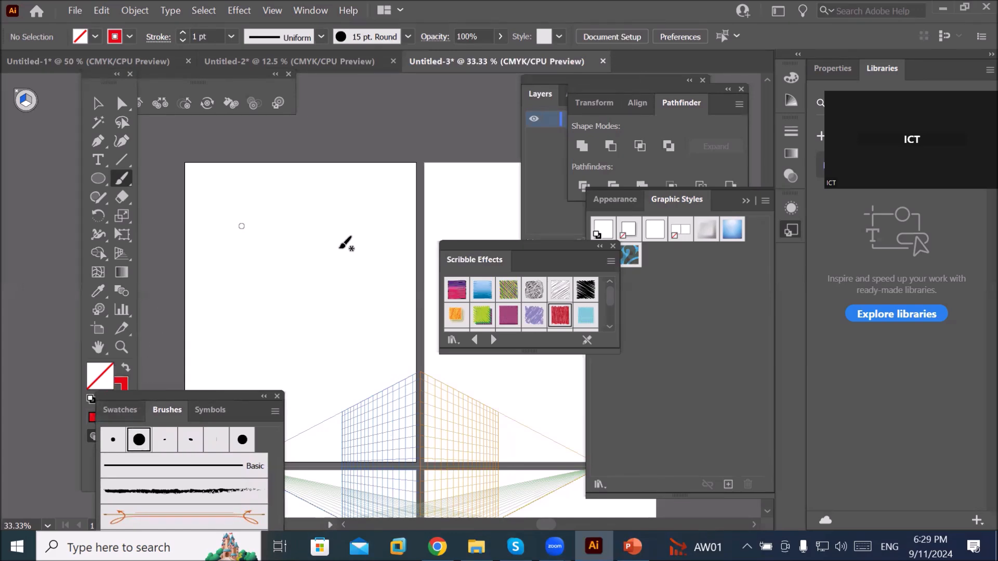
{"action": "left_click", "coordinate": [119, 410]}
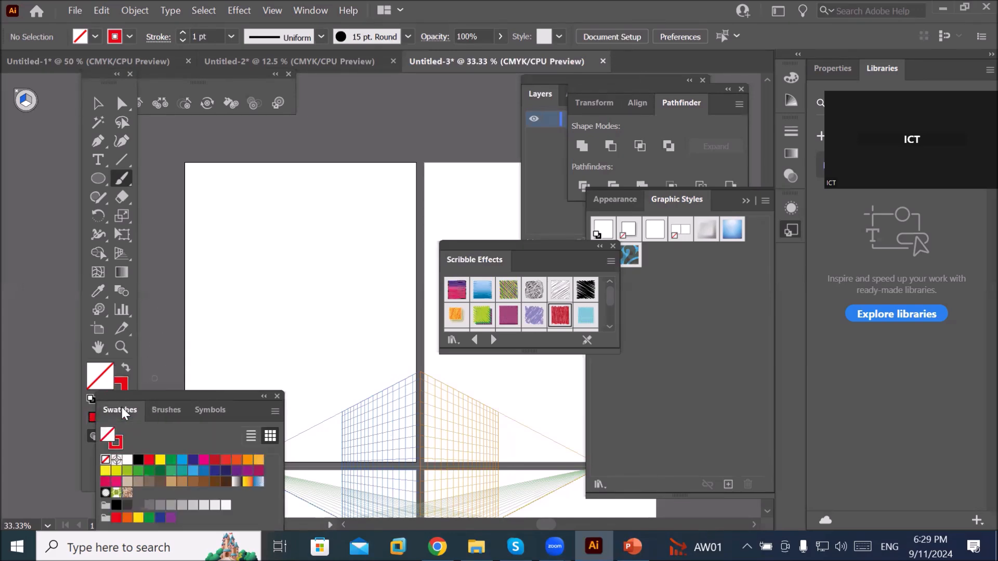
{"action": "left_click", "coordinate": [168, 411]}
Step: Paint three wavy diagonal strokes side by side across the upper part of the first artboard
{"action": "mouse_move", "coordinate": [339, 195]}
{"action": "left_mouse_down"}
{"action": "mouse_move", "coordinate": [287, 230]}
{"action": "mouse_move", "coordinate": [261, 257]}
{"action": "mouse_move", "coordinate": [258, 287]}
{"action": "mouse_move", "coordinate": [214, 329]}
{"action": "left_mouse_up"}
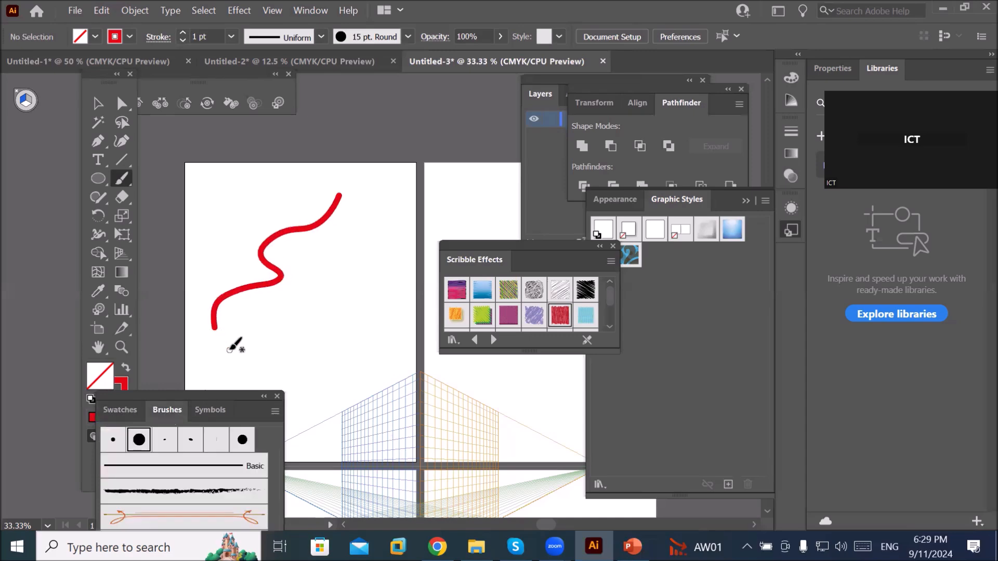
{"action": "mouse_move", "coordinate": [371, 210]}
{"action": "left_mouse_down"}
{"action": "mouse_move", "coordinate": [310, 260]}
{"action": "mouse_move", "coordinate": [303, 303]}
{"action": "mouse_move", "coordinate": [252, 347]}
{"action": "left_mouse_up"}
{"action": "mouse_move", "coordinate": [396, 210]}
{"action": "left_mouse_down"}
{"action": "mouse_move", "coordinate": [393, 230]}
{"action": "mouse_move", "coordinate": [328, 267]}
{"action": "mouse_move", "coordinate": [291, 332]}
{"action": "left_mouse_up"}
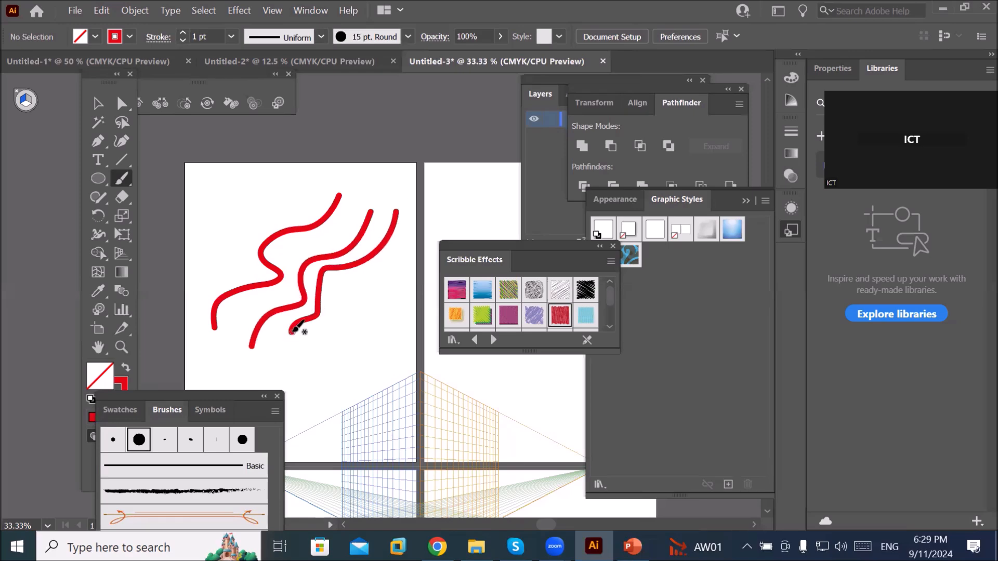
Step: Show the Swatches panel, move it up over the first artboard and set the stroke colour to cyan blue
{"action": "left_click", "coordinate": [119, 410]}
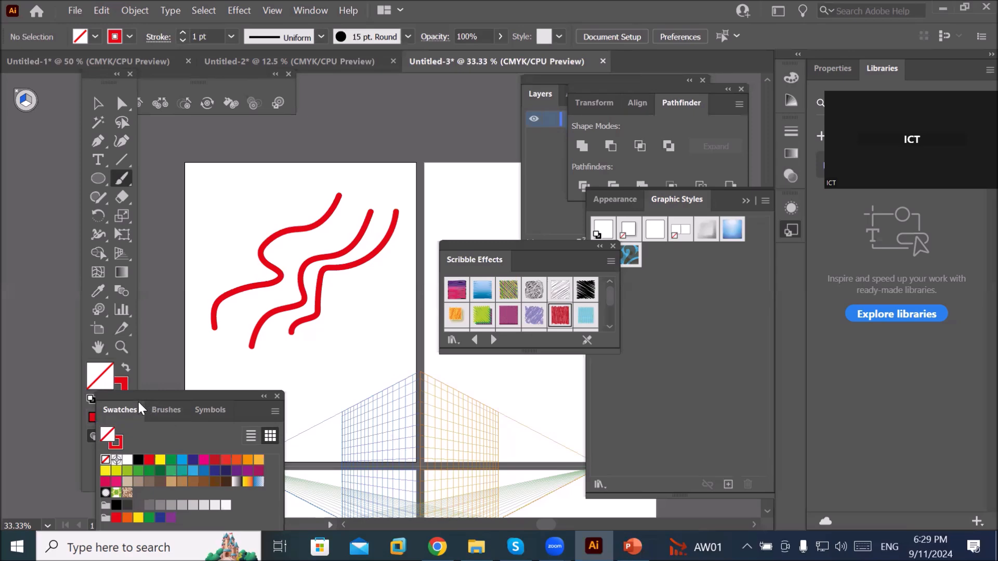
{"action": "left_click_drag", "start_coordinate": [187, 400], "coordinate": [233, 158]}
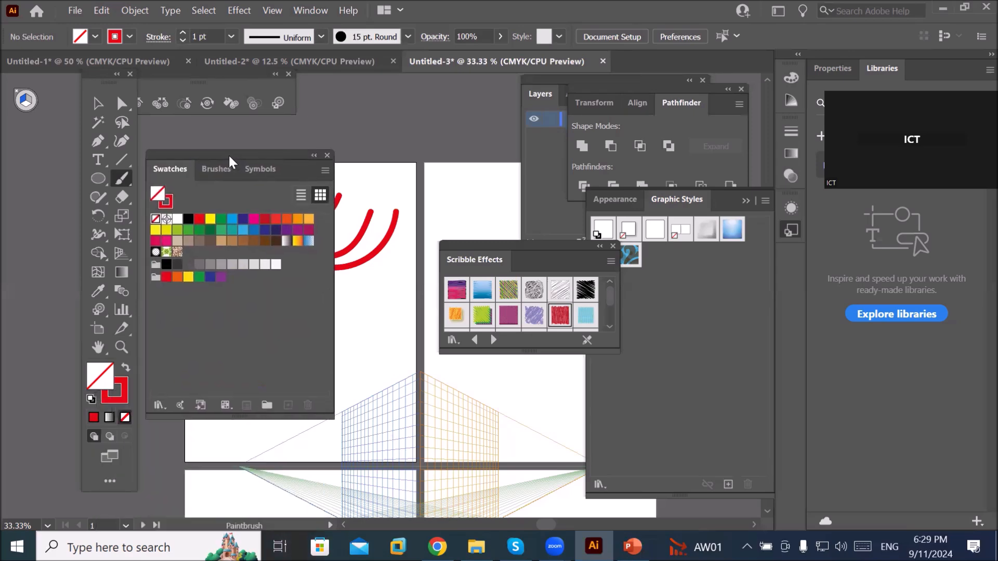
{"action": "left_click", "coordinate": [169, 204]}
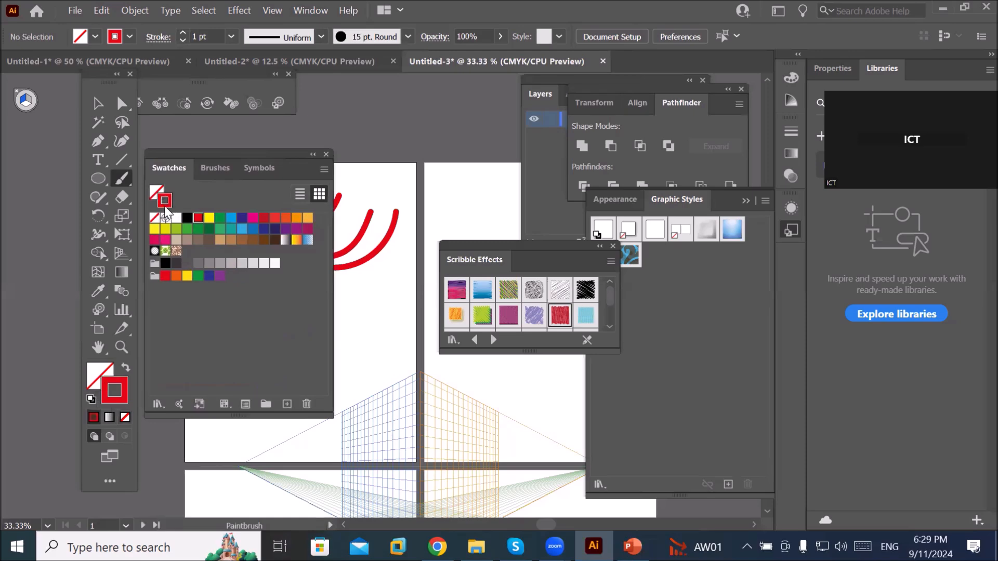
{"action": "left_click", "coordinate": [156, 192]}
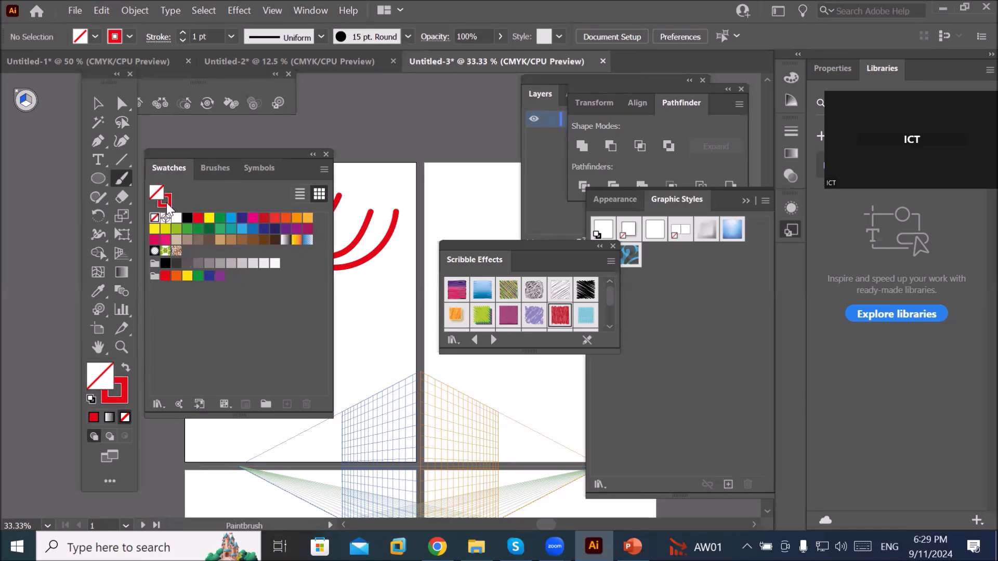
{"action": "left_click", "coordinate": [165, 201]}
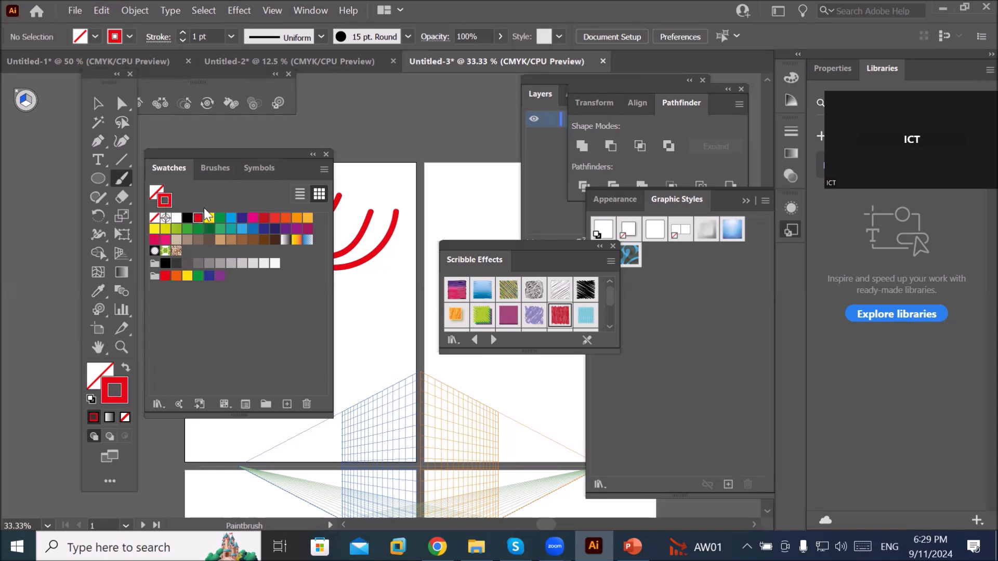
{"action": "left_click", "coordinate": [230, 219]}
{"action": "left_click", "coordinate": [231, 221]}
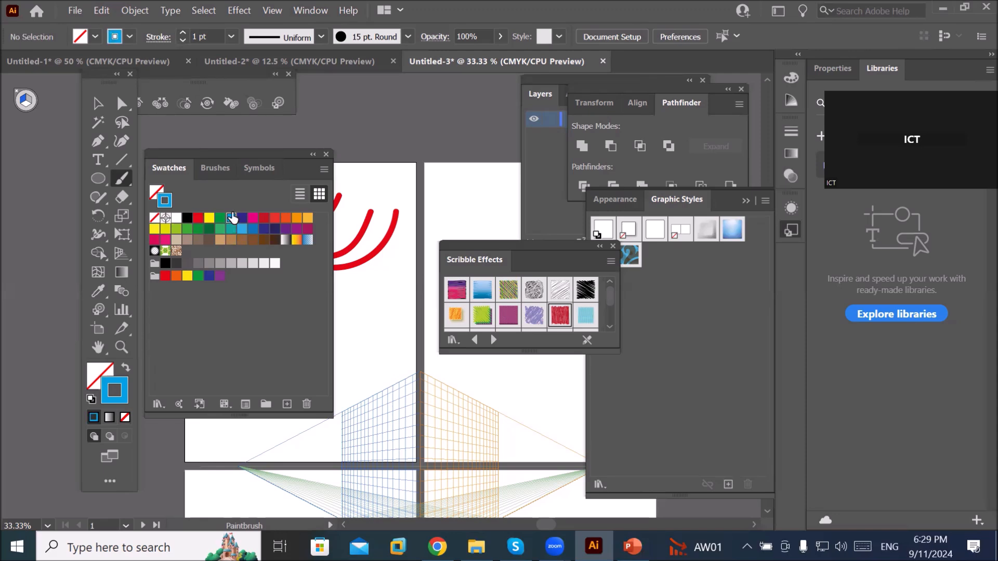
Step: Open the options of the 15 pt. Round brush and set its size to 80 pt
{"action": "left_click", "coordinate": [216, 169]}
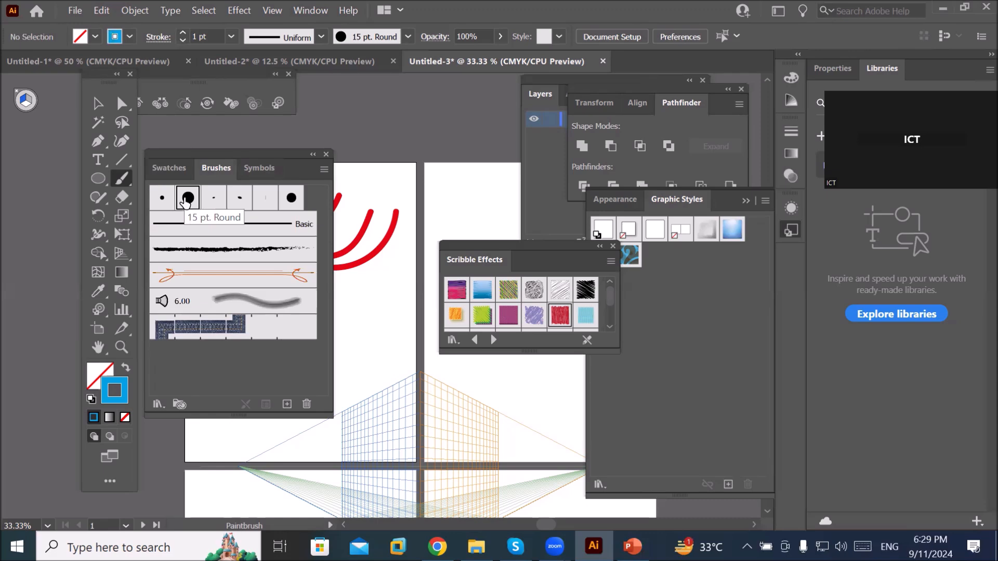
{"action": "double_click", "coordinate": [187, 200]}
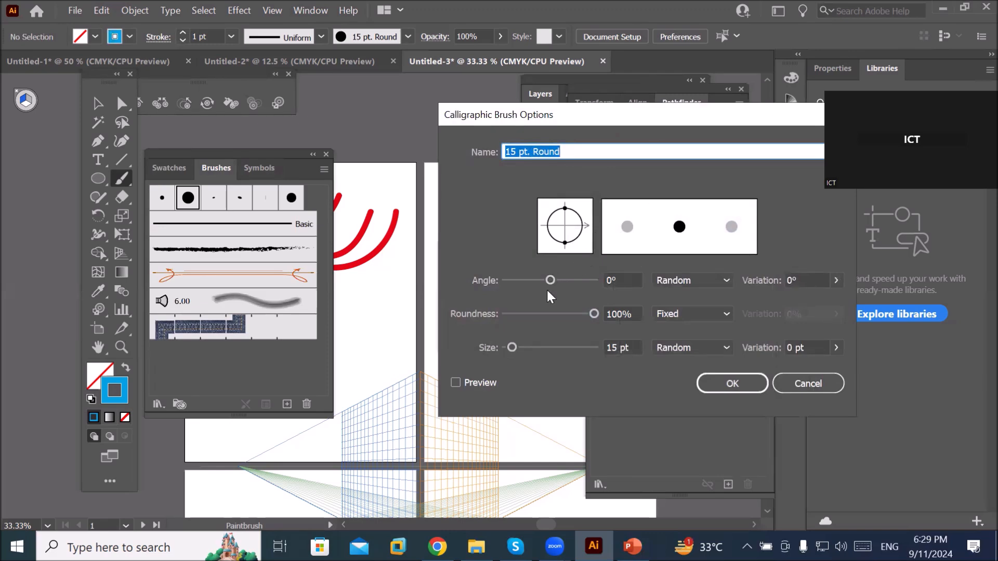
{"action": "left_click", "coordinate": [639, 347]}
{"action": "left_click_drag", "start_coordinate": [637, 355], "coordinate": [532, 345]}
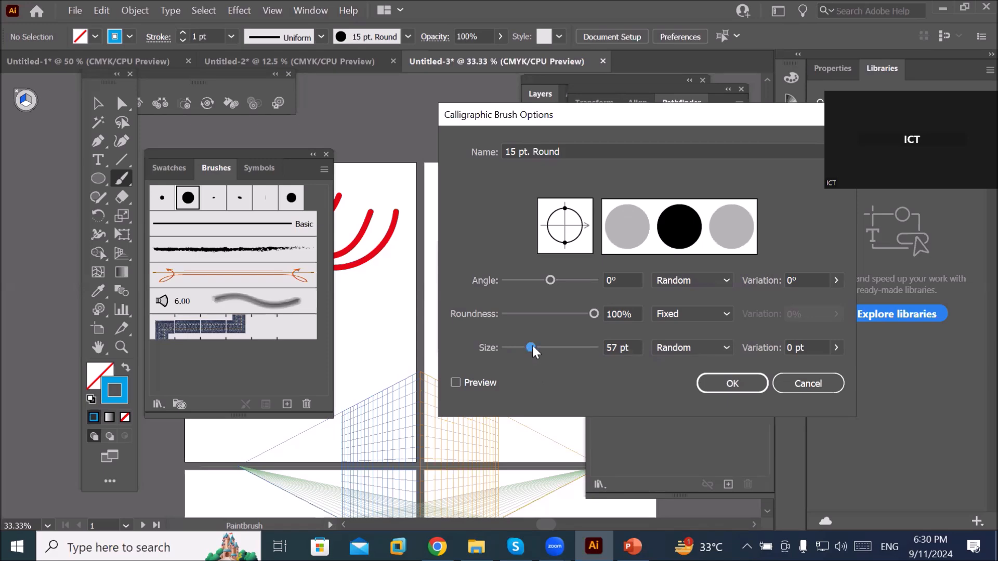
{"action": "left_click_drag", "start_coordinate": [528, 346], "coordinate": [539, 346]}
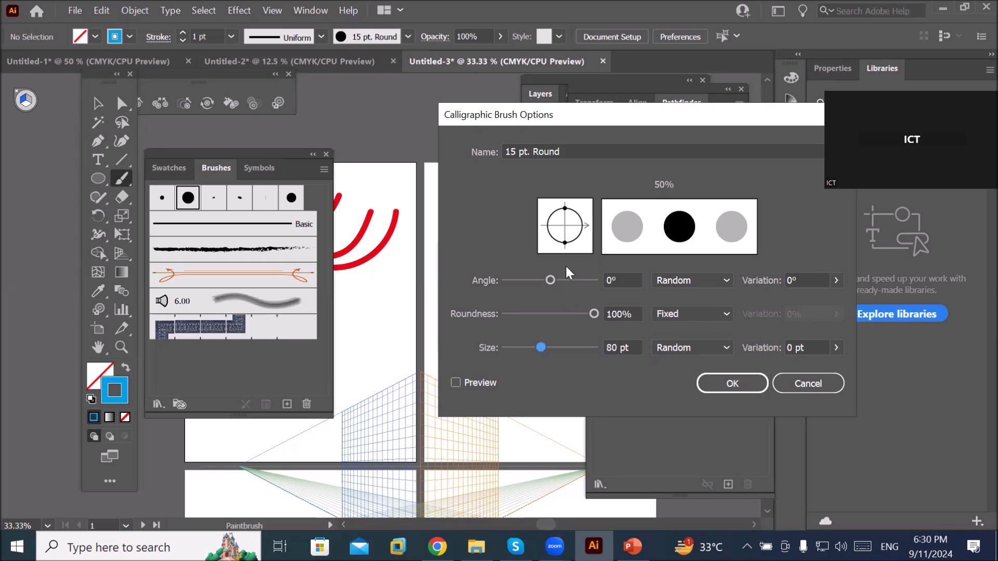
Step: Flatten the calligraphic brush to 41% roundness and tilt its angle to -27°
{"action": "mouse_move", "coordinate": [591, 316]}
{"action": "left_mouse_down"}
{"action": "mouse_move", "coordinate": [519, 303]}
{"action": "mouse_move", "coordinate": [560, 303]}
{"action": "mouse_move", "coordinate": [538, 305]}
{"action": "left_mouse_up"}
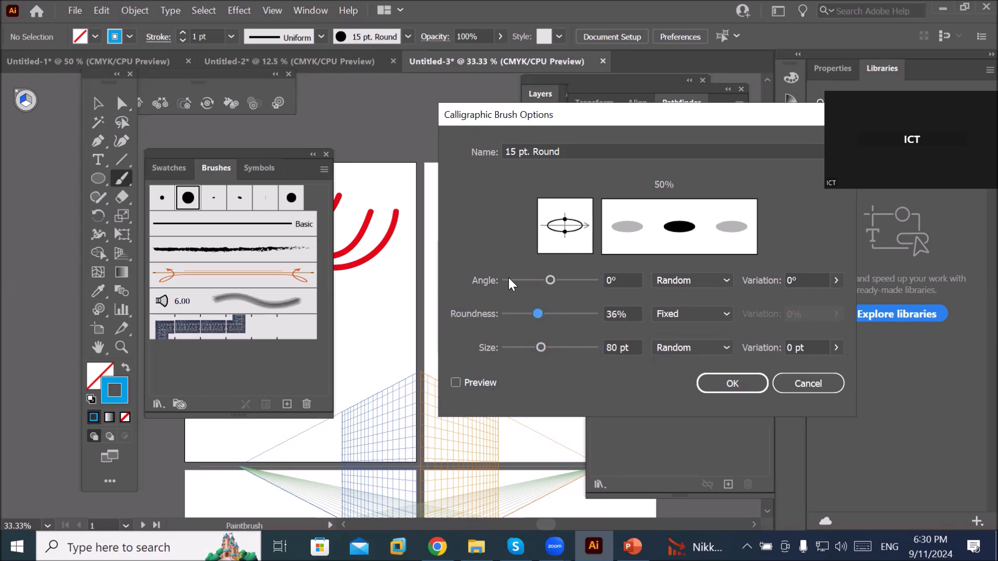
{"action": "left_click_drag", "start_coordinate": [554, 276], "coordinate": [560, 278]}
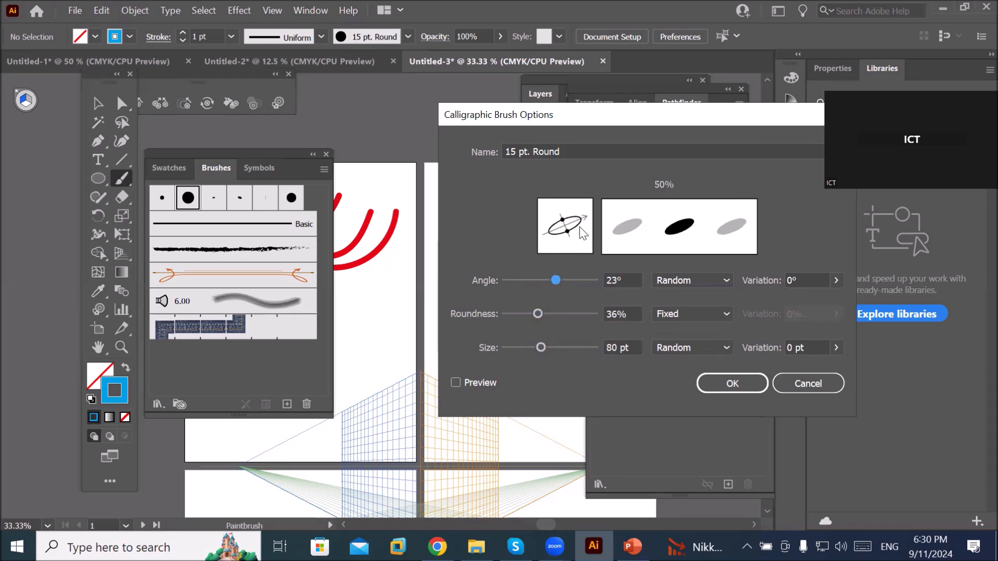
{"action": "mouse_move", "coordinate": [584, 221]}
{"action": "left_mouse_down"}
{"action": "mouse_move", "coordinate": [575, 205]}
{"action": "mouse_move", "coordinate": [586, 240]}
{"action": "mouse_move", "coordinate": [592, 211]}
{"action": "mouse_move", "coordinate": [618, 251]}
{"action": "mouse_move", "coordinate": [587, 204]}
{"action": "left_mouse_up"}
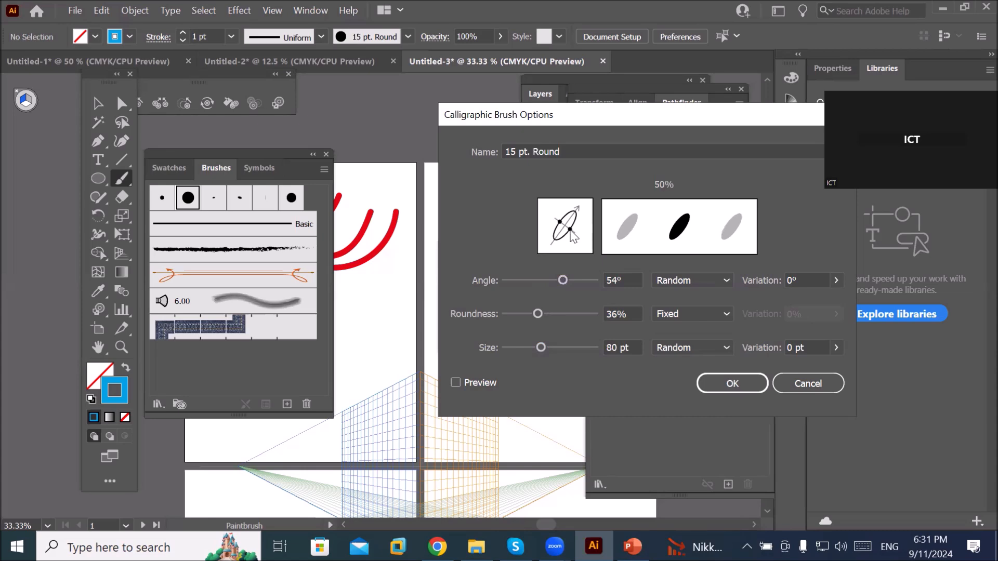
{"action": "mouse_move", "coordinate": [572, 233]}
{"action": "left_mouse_down"}
{"action": "mouse_move", "coordinate": [585, 237]}
{"action": "mouse_move", "coordinate": [572, 211]}
{"action": "mouse_move", "coordinate": [569, 219]}
{"action": "left_mouse_up"}
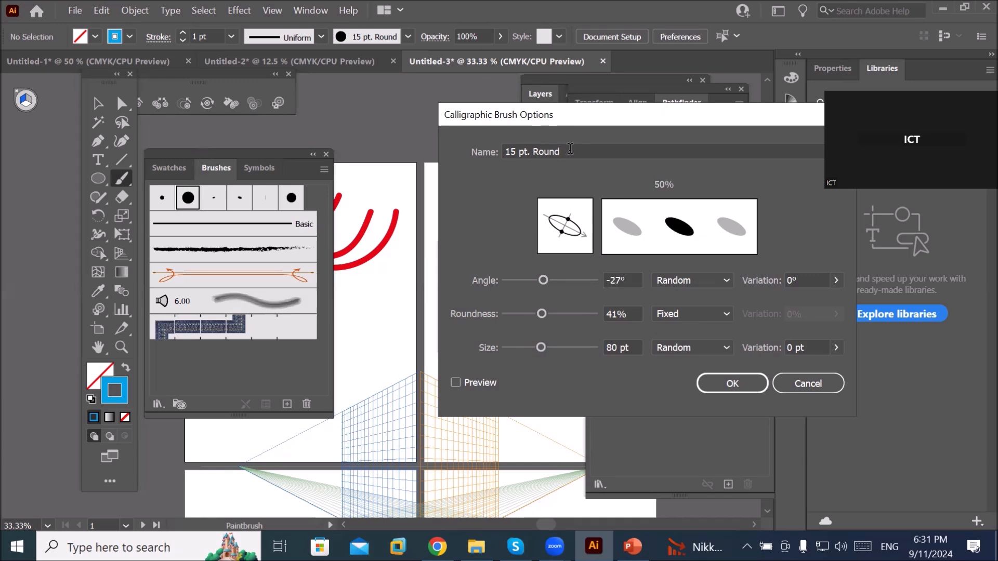
Step: Rename the brush as "80 pt brush", apply its changes to the existing strokes and move the Brushes panel off them
{"action": "left_click_drag", "start_coordinate": [576, 154], "coordinate": [341, 134]}
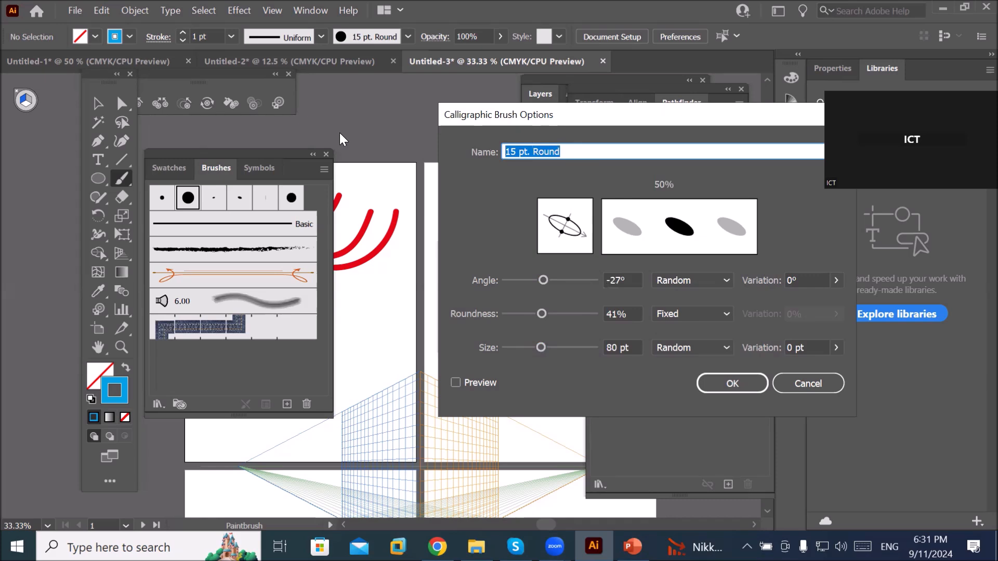
{"action": "type", "text": "8"}
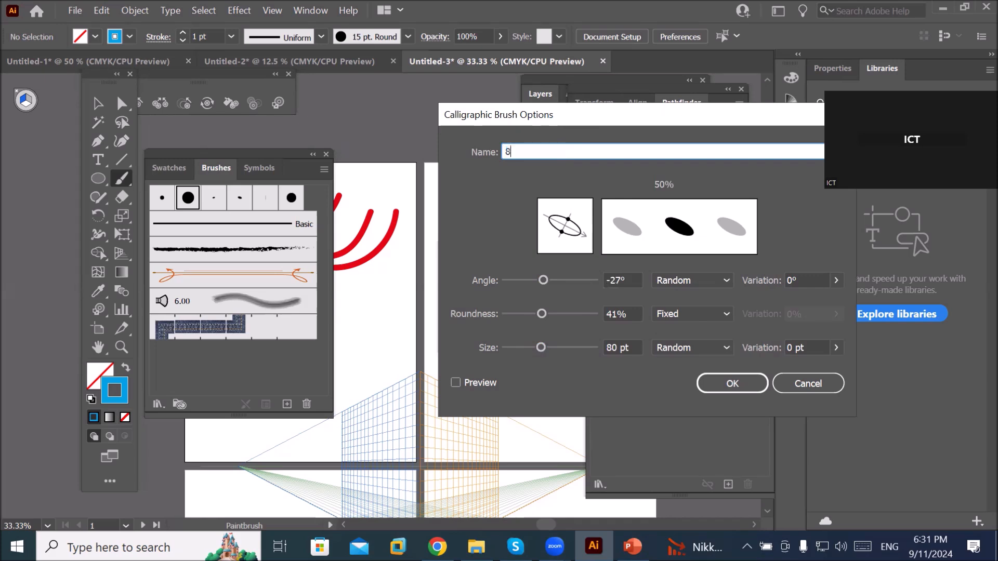
{"action": "type", "text": "0 pt"}
{"action": "type", "text": ","}
{"action": "key", "text": "BackSpace"}
{"action": "key", "text": "BackSpace"}
{"action": "type", "text": "brush"}
{"action": "left_click", "coordinate": [730, 383]}
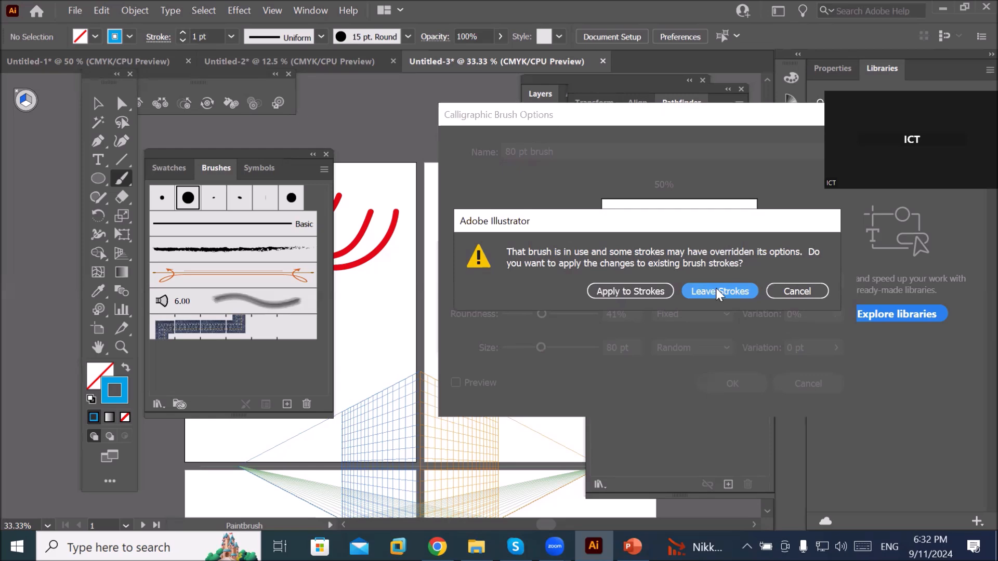
{"action": "left_click", "coordinate": [660, 294]}
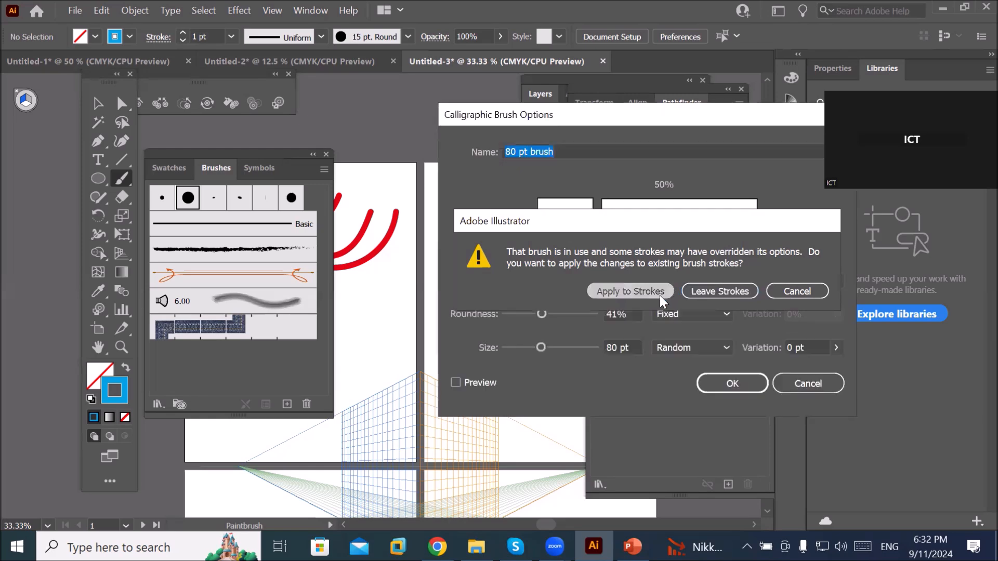
{"action": "left_click_drag", "start_coordinate": [257, 151], "coordinate": [327, 380]}
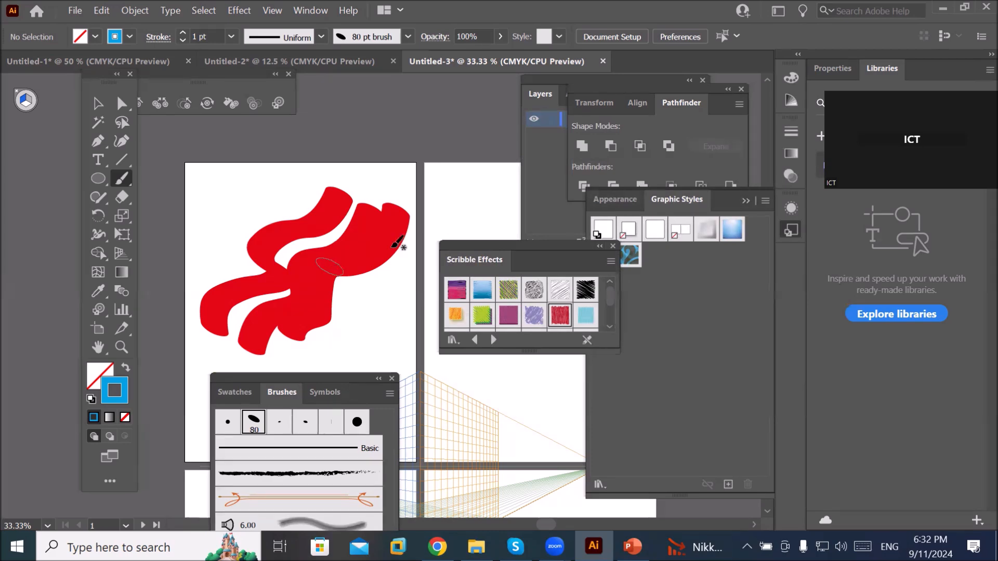
Step: Move the Brushes panel back up and view the options of the 5 pt. Oval brush without changing them
{"action": "mouse_move", "coordinate": [295, 373]}
{"action": "left_mouse_down"}
{"action": "mouse_move", "coordinate": [253, 185]}
{"action": "mouse_move", "coordinate": [259, 165]}
{"action": "left_mouse_up"}
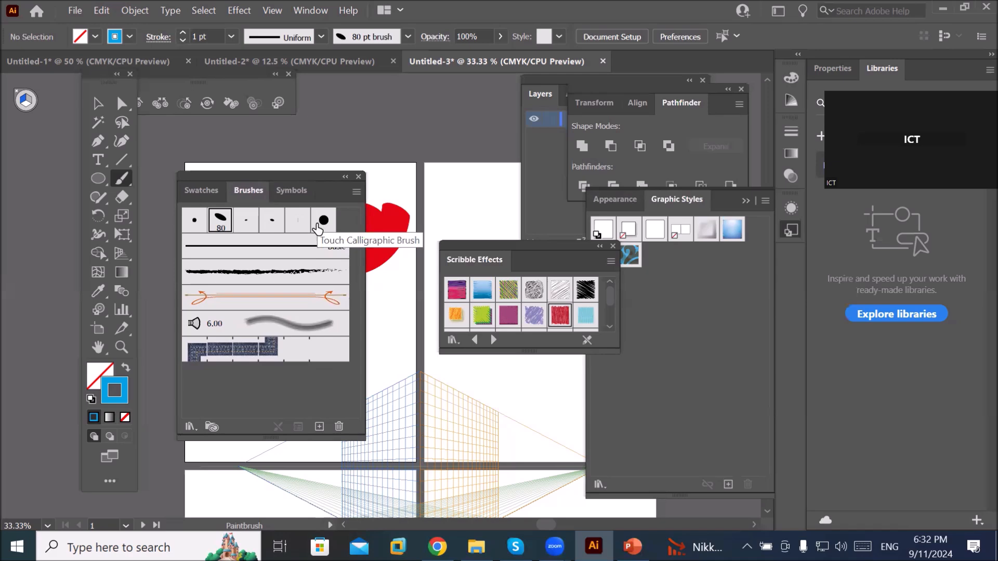
{"action": "double_click", "coordinate": [279, 229]}
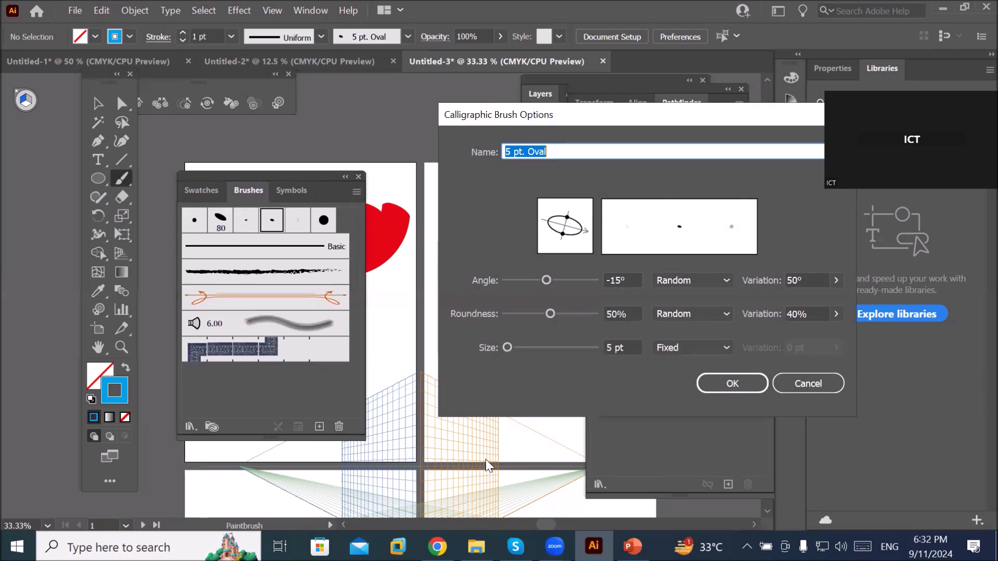
{"action": "left_click", "coordinate": [725, 384]}
Step: Create a new 8.5 x 11 in Letter document with four artboards in CMYK colour
{"action": "left_click", "coordinate": [74, 9]}
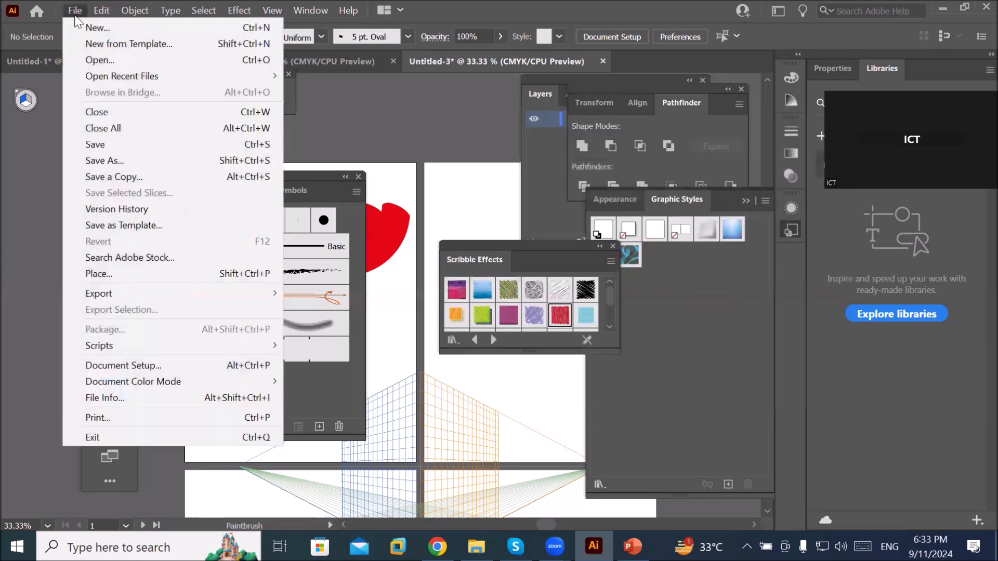
{"action": "left_click", "coordinate": [96, 26]}
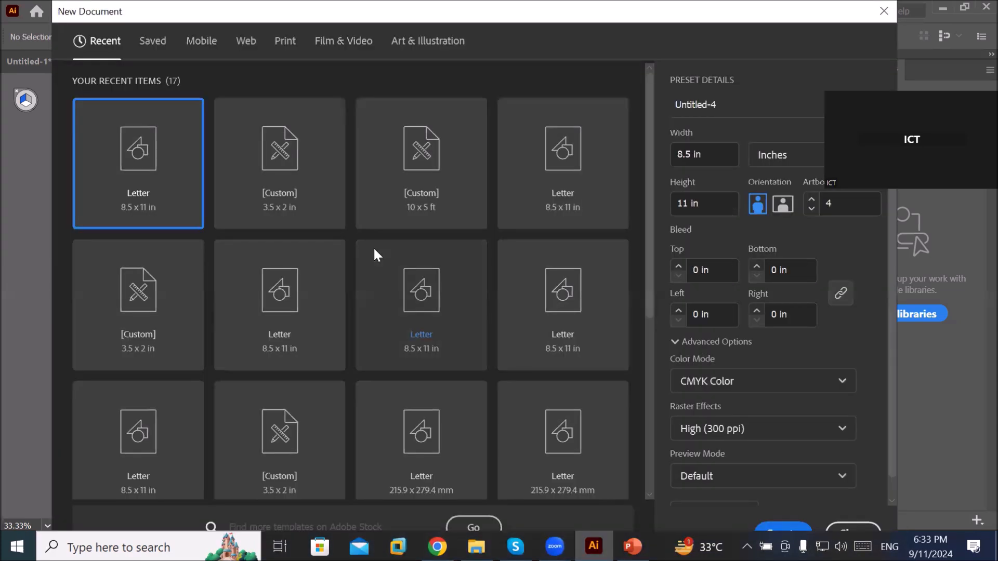
{"action": "key", "text": "Escape"}
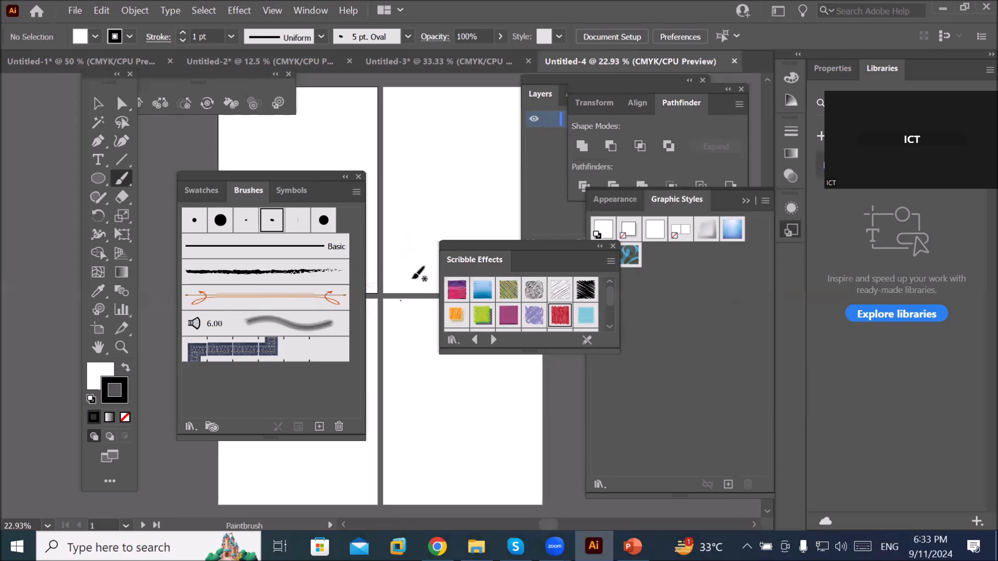
Step: Move the Brushes panel away from the first artboard and close the floating symbolism tools bar
{"action": "left_click_drag", "start_coordinate": [410, 173], "coordinate": [321, 319]}
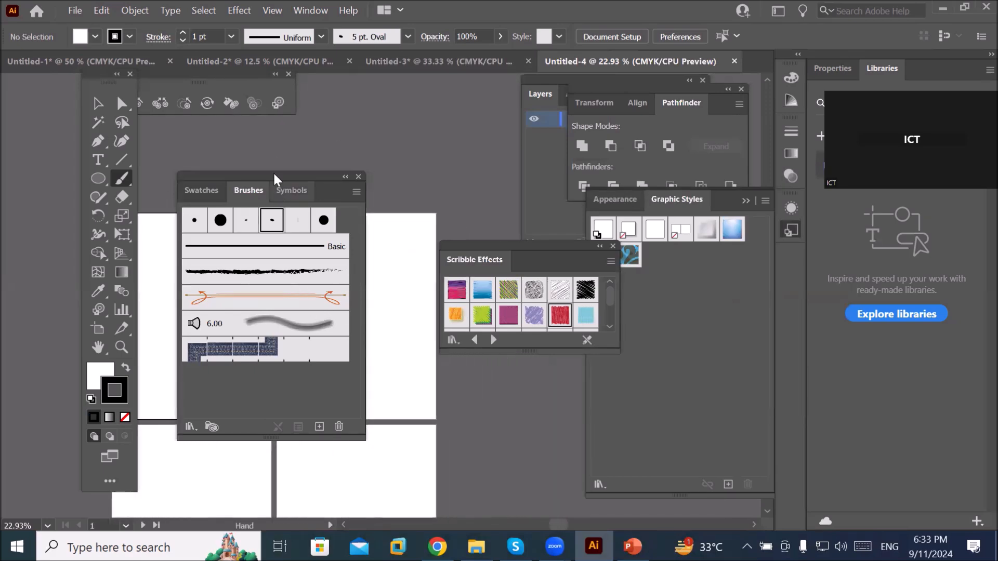
{"action": "mouse_move", "coordinate": [272, 177]}
{"action": "left_mouse_down"}
{"action": "mouse_move", "coordinate": [489, 111]}
{"action": "mouse_move", "coordinate": [528, 88]}
{"action": "mouse_move", "coordinate": [491, 85]}
{"action": "left_mouse_up"}
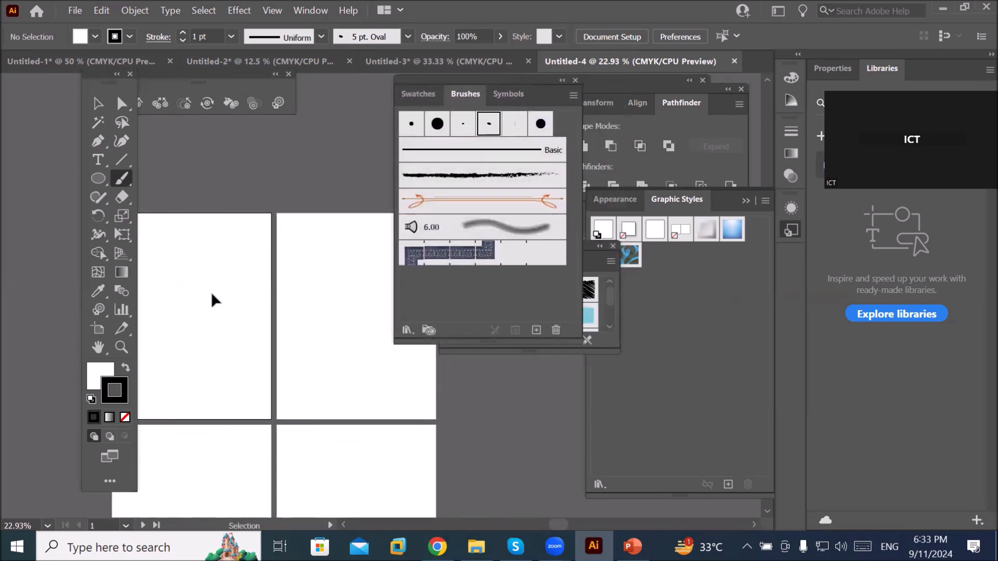
{"action": "scroll", "coordinate": [220, 290], "scroll_direction": "up", "scroll_amount": 3}
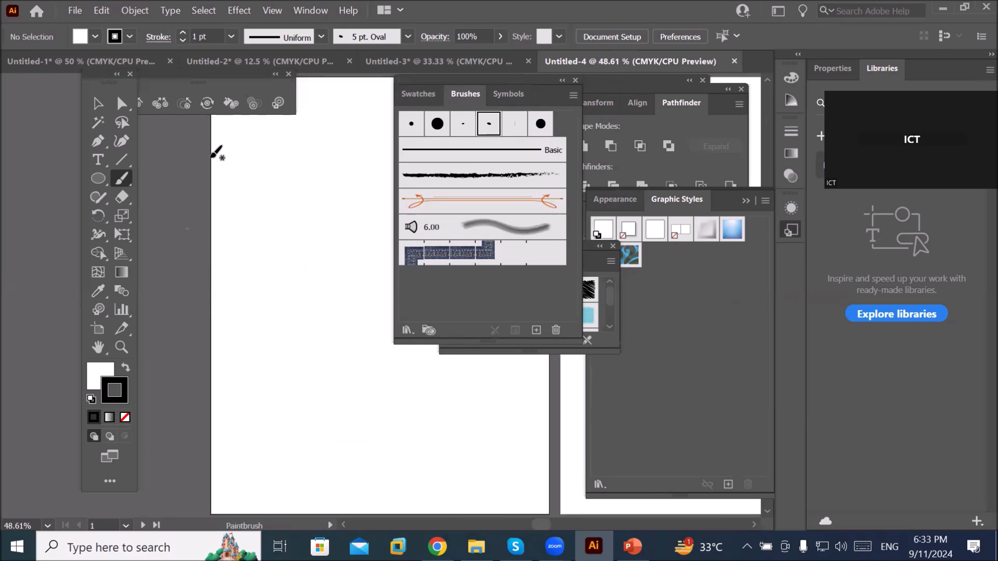
{"action": "left_click", "coordinate": [289, 75]}
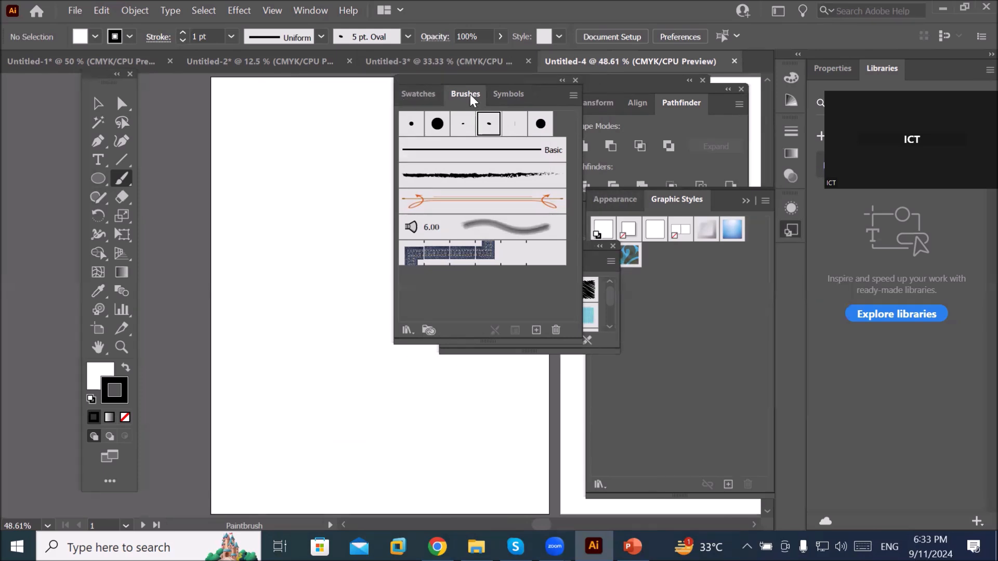
Step: Look at the swatches and the brush types offered for a new brush, without creating one
{"action": "left_click", "coordinate": [410, 93]}
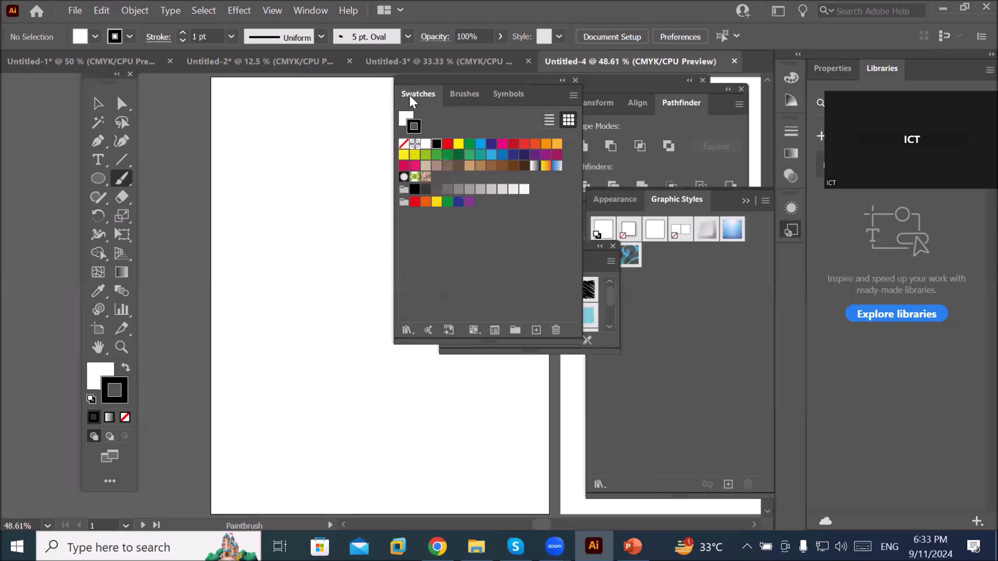
{"action": "left_click", "coordinate": [466, 93]}
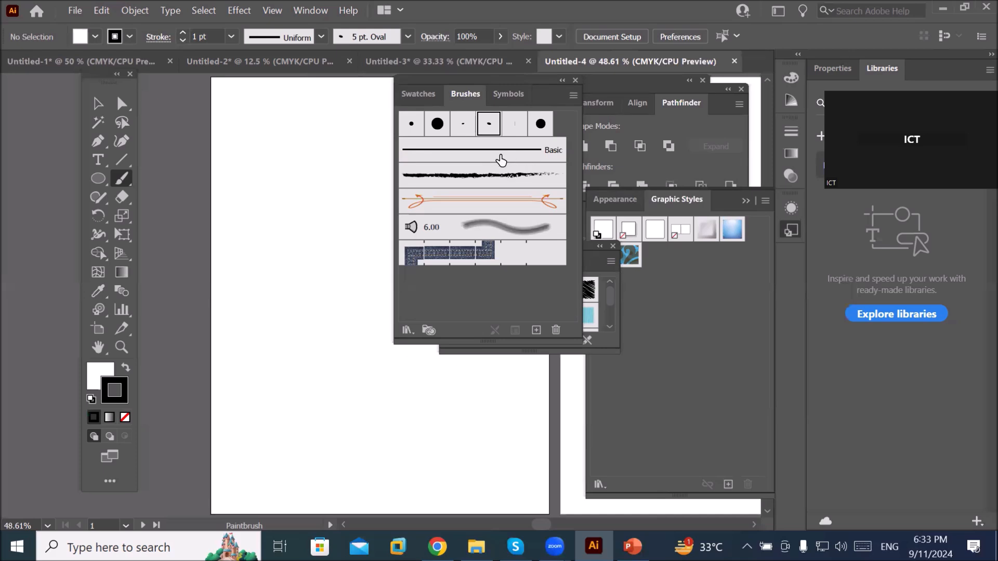
{"action": "left_click", "coordinate": [536, 331]}
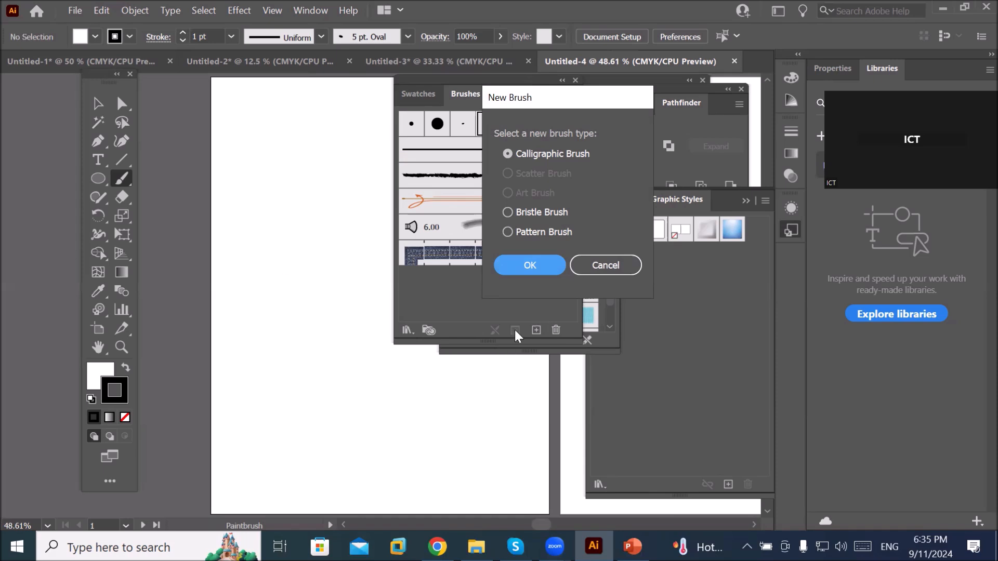
{"action": "left_click", "coordinate": [606, 265]}
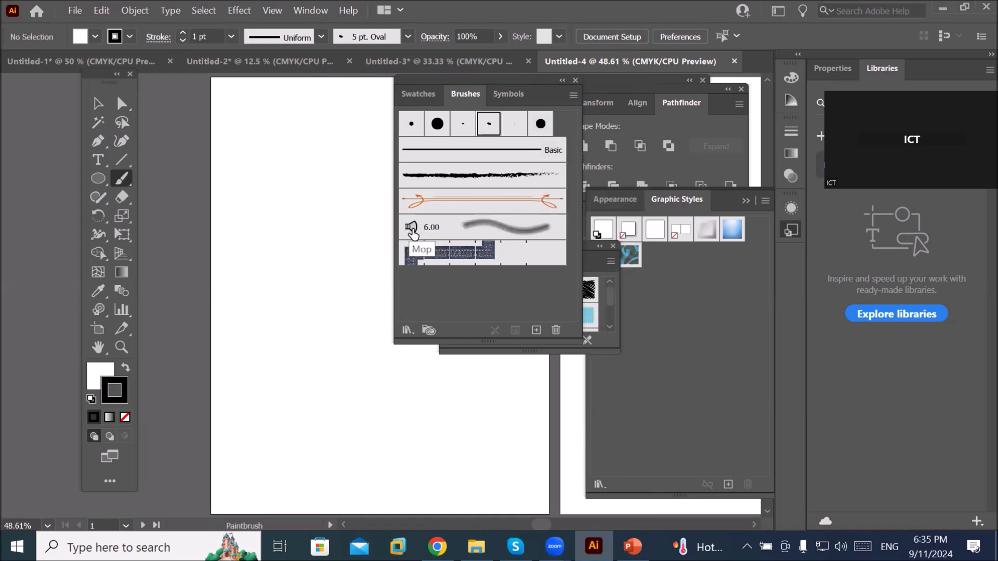
Step: Select the Mop bristle brush and paint five wavy black strokes on the upper part of the first artboard
{"action": "left_click", "coordinate": [529, 235]}
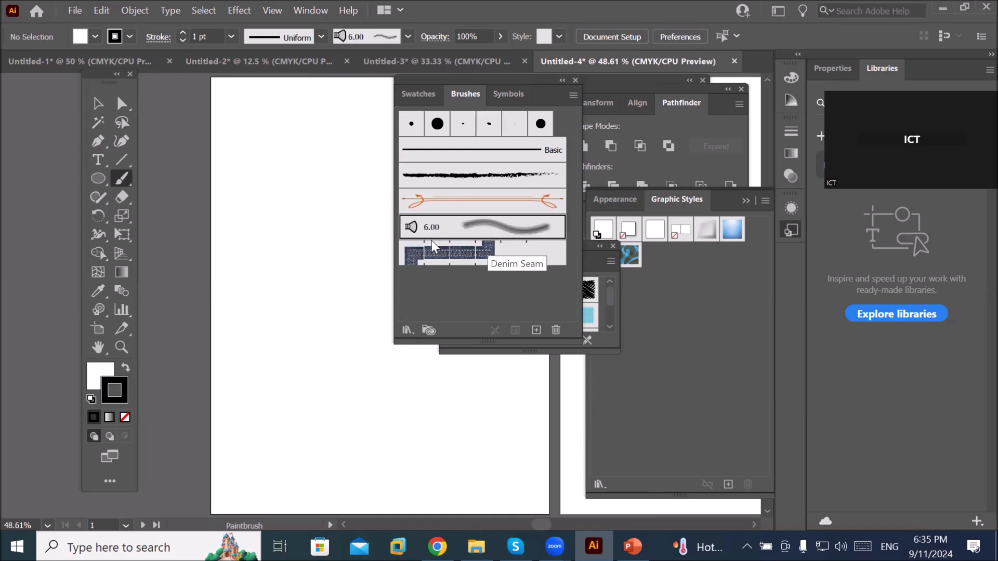
{"action": "mouse_move", "coordinate": [316, 162]}
{"action": "left_mouse_down"}
{"action": "mouse_move", "coordinate": [269, 205]}
{"action": "mouse_move", "coordinate": [256, 274]}
{"action": "left_mouse_up"}
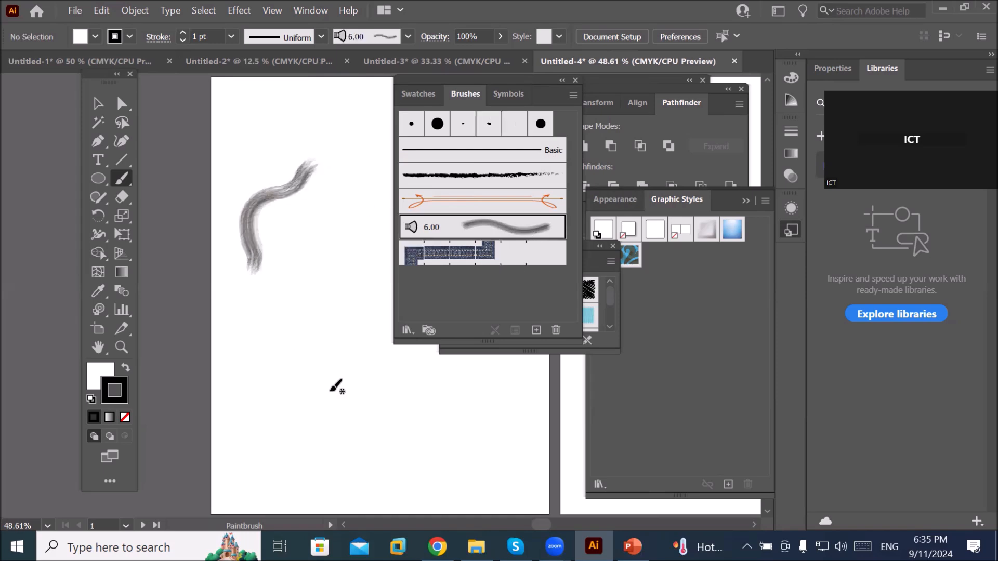
{"action": "mouse_move", "coordinate": [327, 159]}
{"action": "left_mouse_down"}
{"action": "mouse_move", "coordinate": [315, 162]}
{"action": "mouse_move", "coordinate": [343, 225]}
{"action": "mouse_move", "coordinate": [384, 262]}
{"action": "left_mouse_up"}
{"action": "mouse_move", "coordinate": [330, 160]}
{"action": "left_mouse_down"}
{"action": "mouse_move", "coordinate": [287, 163]}
{"action": "mouse_move", "coordinate": [273, 213]}
{"action": "left_mouse_up"}
{"action": "mouse_move", "coordinate": [320, 156]}
{"action": "left_mouse_down"}
{"action": "mouse_move", "coordinate": [345, 223]}
{"action": "mouse_move", "coordinate": [287, 223]}
{"action": "mouse_move", "coordinate": [249, 312]}
{"action": "left_mouse_up"}
{"action": "mouse_move", "coordinate": [330, 182]}
{"action": "left_mouse_down"}
{"action": "mouse_move", "coordinate": [362, 286]}
{"action": "mouse_move", "coordinate": [385, 312]}
{"action": "left_mouse_up"}
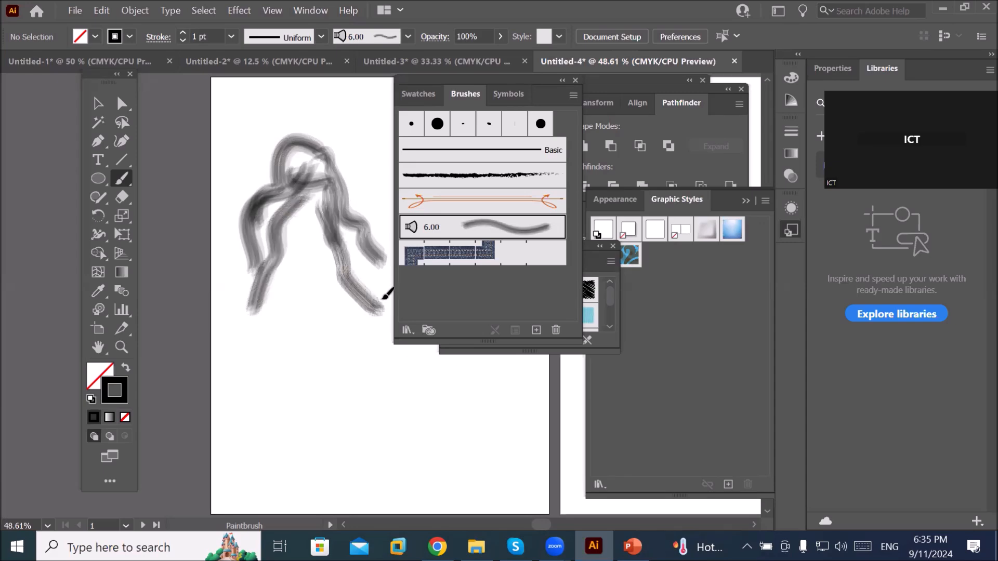
Step: Paint four more black Mop brush strokes around and below the existing strokes on the first artboard
{"action": "mouse_move", "coordinate": [264, 245]}
{"action": "left_mouse_down"}
{"action": "mouse_move", "coordinate": [217, 316]}
{"action": "mouse_move", "coordinate": [221, 384]}
{"action": "left_mouse_up"}
{"action": "mouse_move", "coordinate": [347, 221]}
{"action": "left_mouse_down"}
{"action": "mouse_move", "coordinate": [399, 316]}
{"action": "mouse_move", "coordinate": [441, 354]}
{"action": "mouse_move", "coordinate": [396, 310]}
{"action": "mouse_move", "coordinate": [514, 329]}
{"action": "left_mouse_up"}
{"action": "mouse_move", "coordinate": [318, 292]}
{"action": "left_mouse_down"}
{"action": "mouse_move", "coordinate": [254, 320]}
{"action": "mouse_move", "coordinate": [298, 329]}
{"action": "mouse_move", "coordinate": [318, 312]}
{"action": "mouse_move", "coordinate": [306, 330]}
{"action": "left_mouse_up"}
{"action": "mouse_move", "coordinate": [383, 285]}
{"action": "left_mouse_down"}
{"action": "mouse_move", "coordinate": [306, 312]}
{"action": "mouse_move", "coordinate": [357, 283]}
{"action": "mouse_move", "coordinate": [349, 330]}
{"action": "left_mouse_up"}
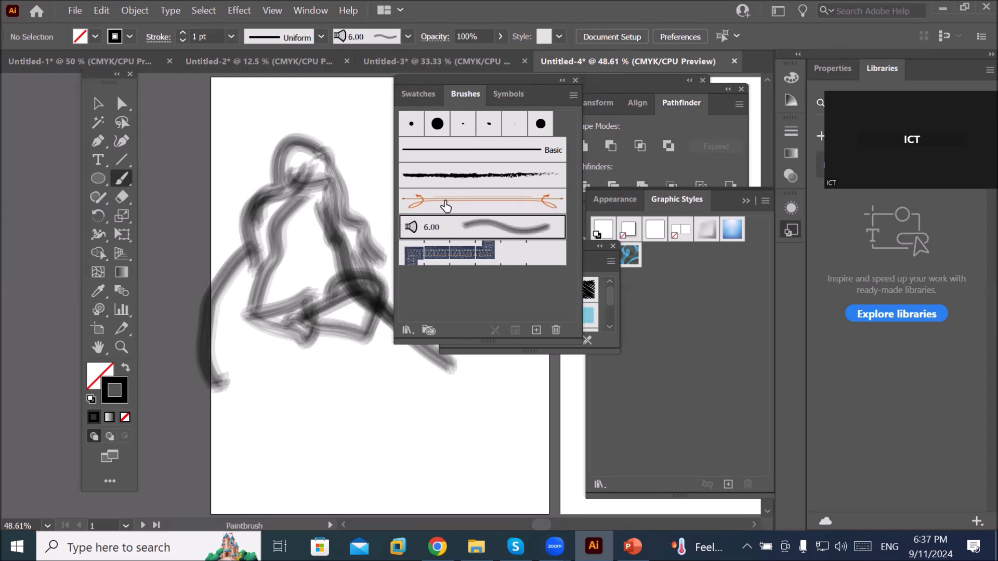
Step: Open the Arrows_Special brush library, place its panel over the first artboard and lengthen it to show more arrow brushes
{"action": "left_click", "coordinate": [408, 331]}
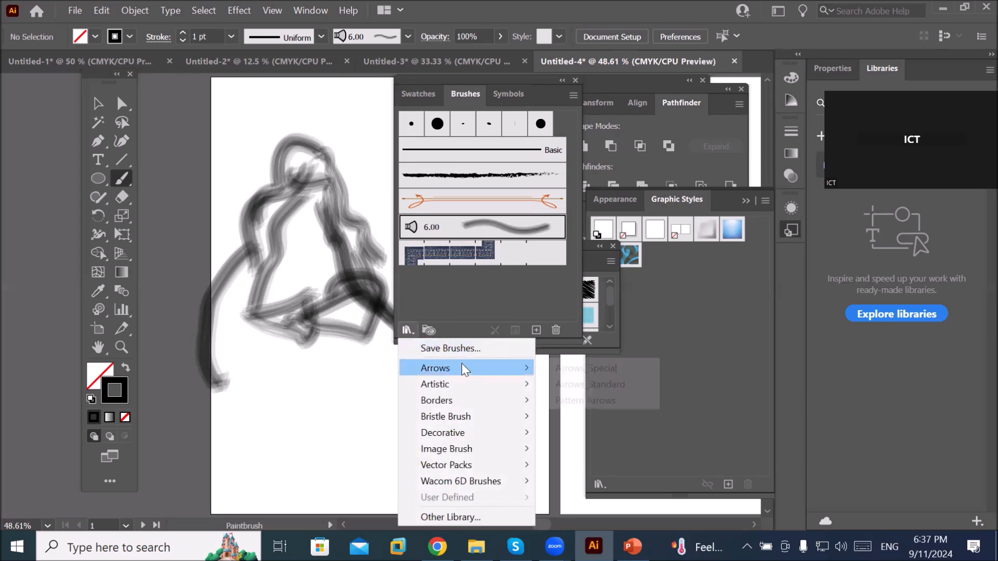
{"action": "mouse_move", "coordinate": [464, 370]}
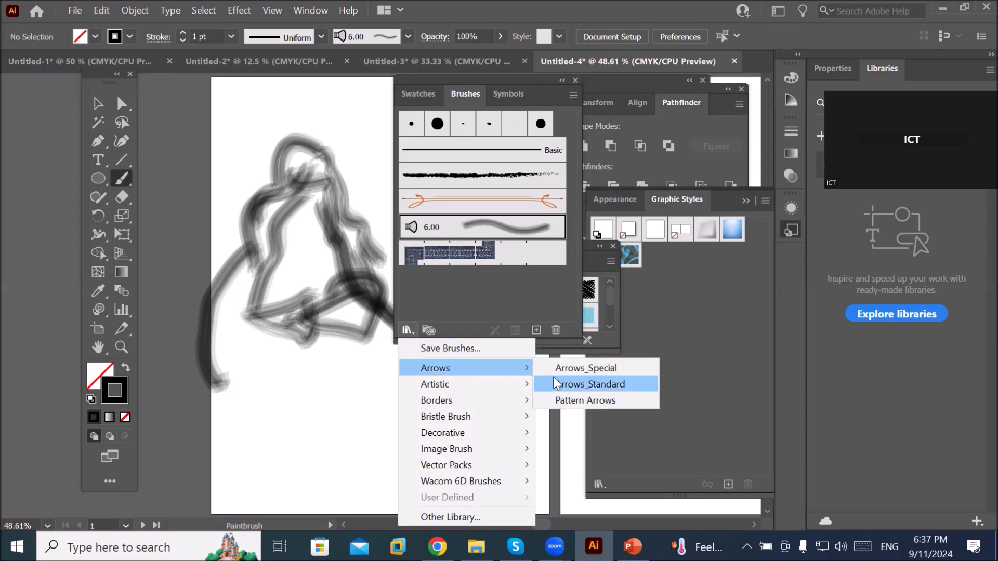
{"action": "left_click", "coordinate": [596, 374]}
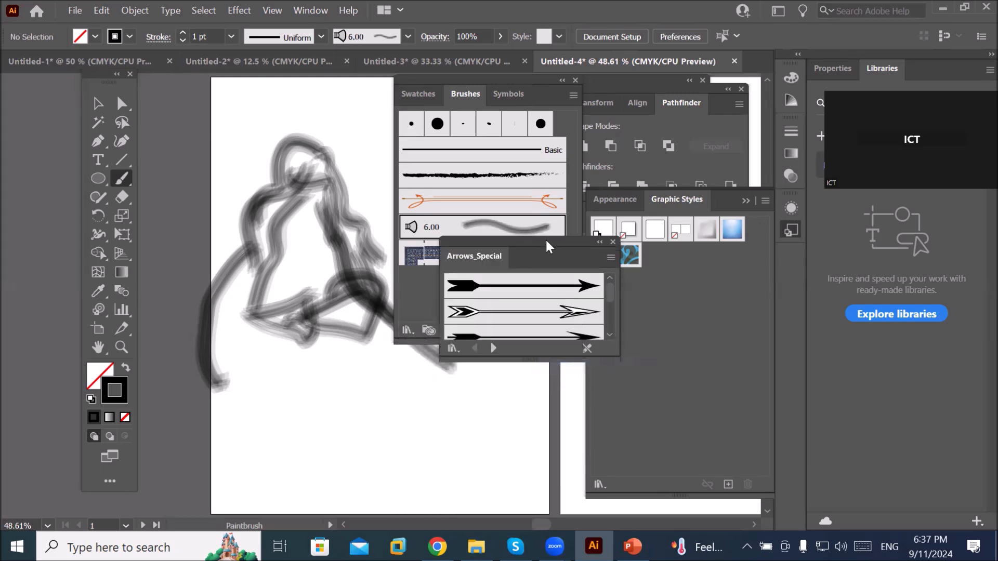
{"action": "left_click_drag", "start_coordinate": [544, 245], "coordinate": [333, 118]}
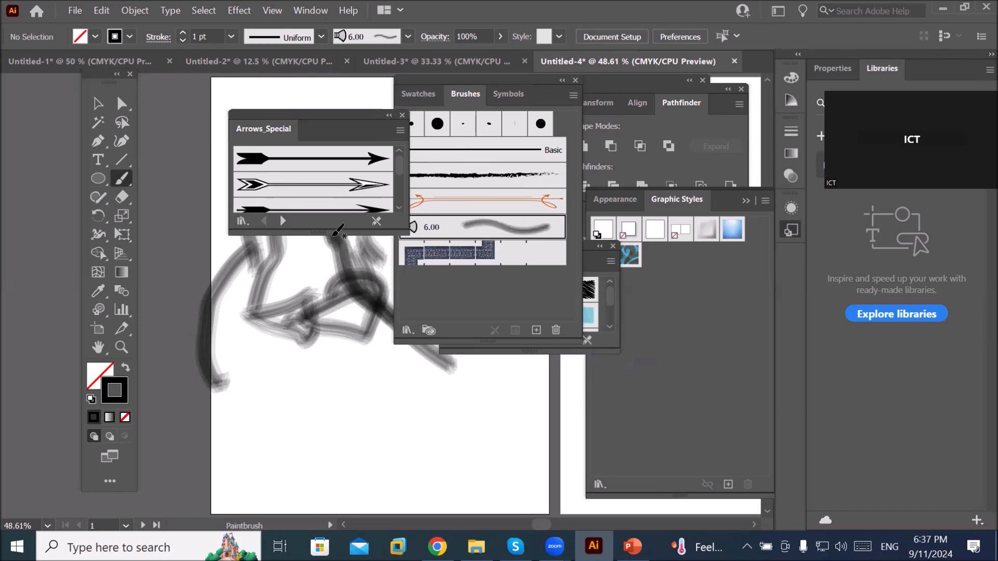
{"action": "left_click_drag", "start_coordinate": [333, 232], "coordinate": [315, 401]}
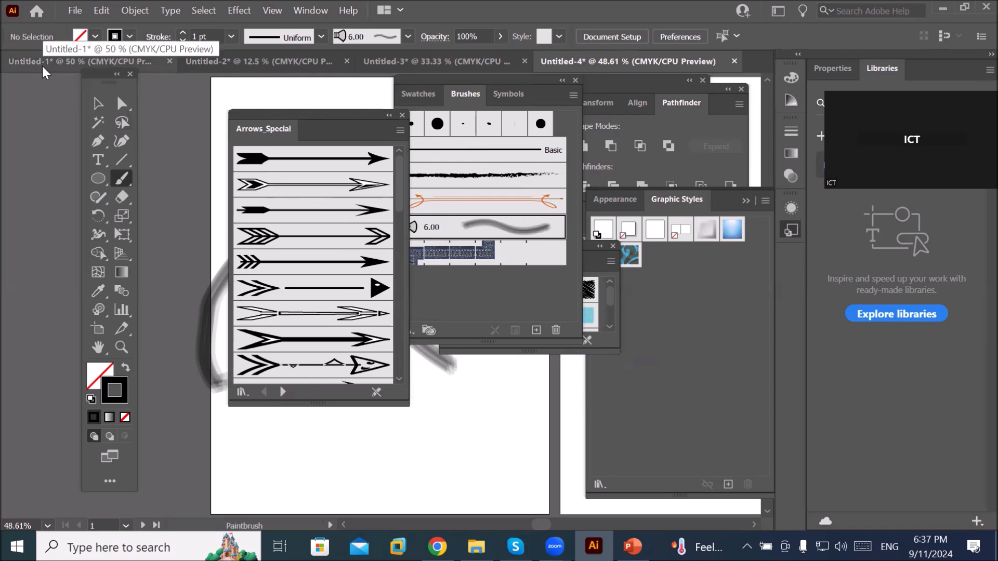
{"action": "left_click", "coordinate": [322, 37]}
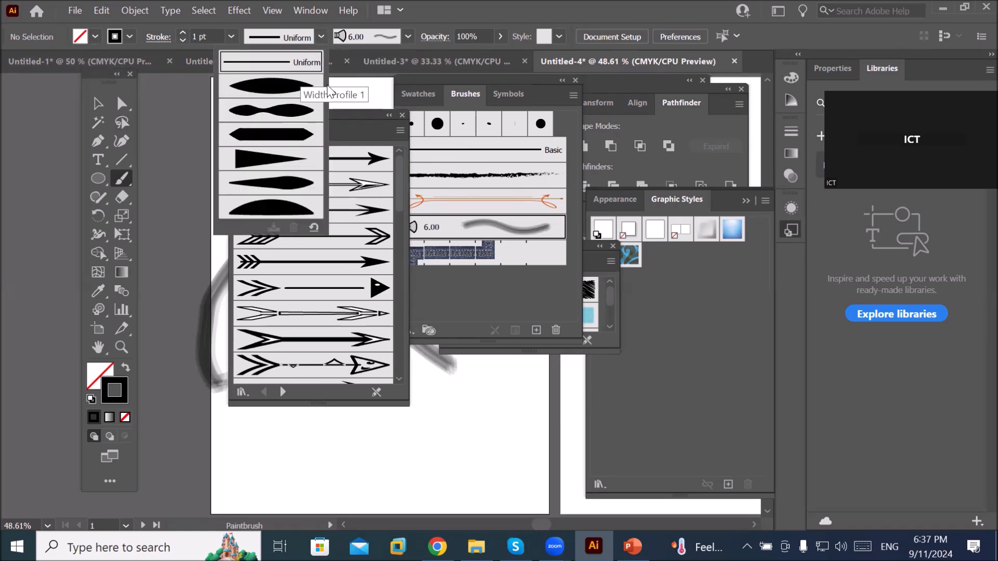
{"action": "left_click", "coordinate": [407, 38]}
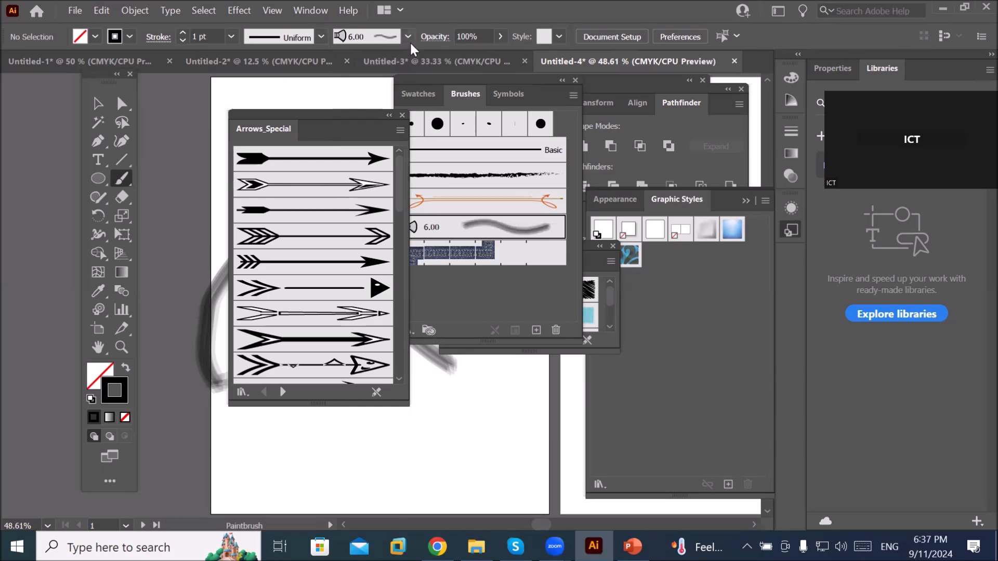
{"action": "left_click", "coordinate": [408, 37]}
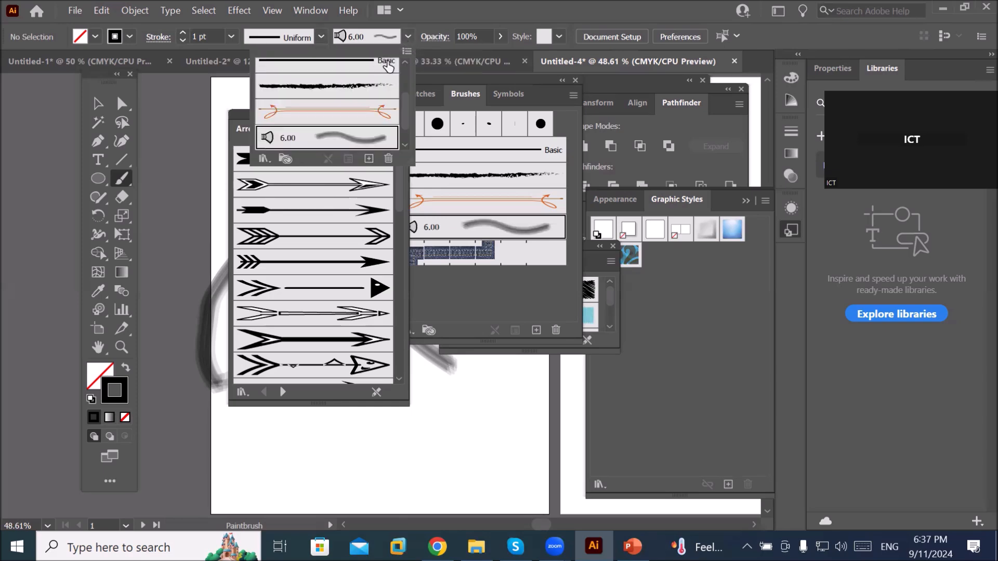
{"action": "left_click", "coordinate": [404, 145]}
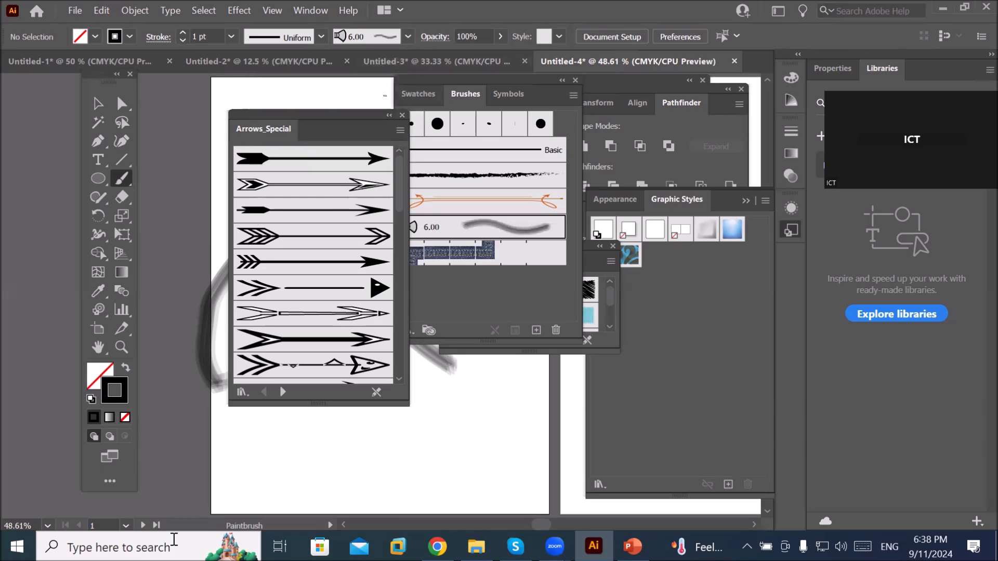
Step: Move the Arrows_Special library panel off the artboards to the space below the Brushes panel
{"action": "key", "text": "ctrl+minus"}
{"action": "key", "text": "ctrl+minus"}
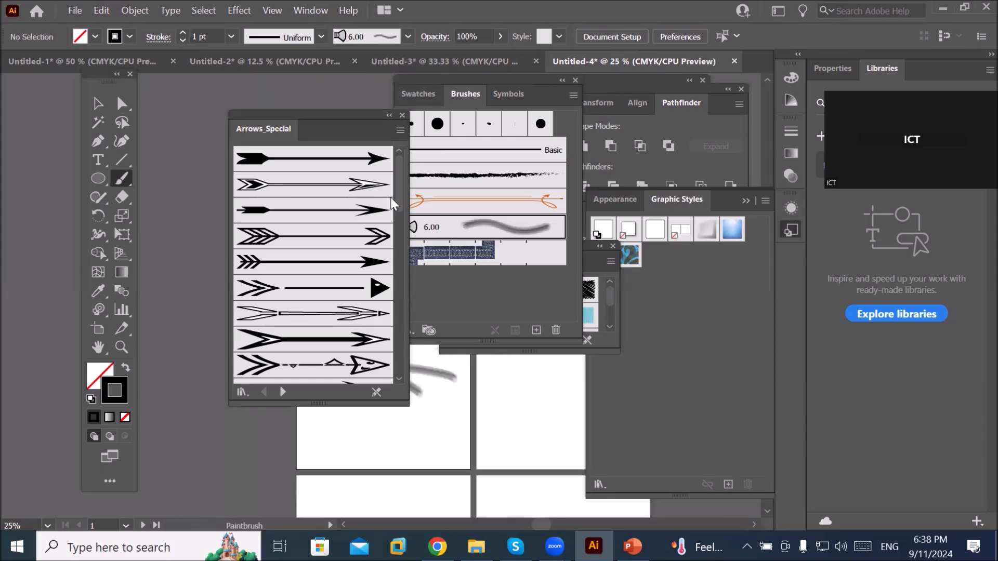
{"action": "left_click_drag", "start_coordinate": [341, 112], "coordinate": [162, 120]}
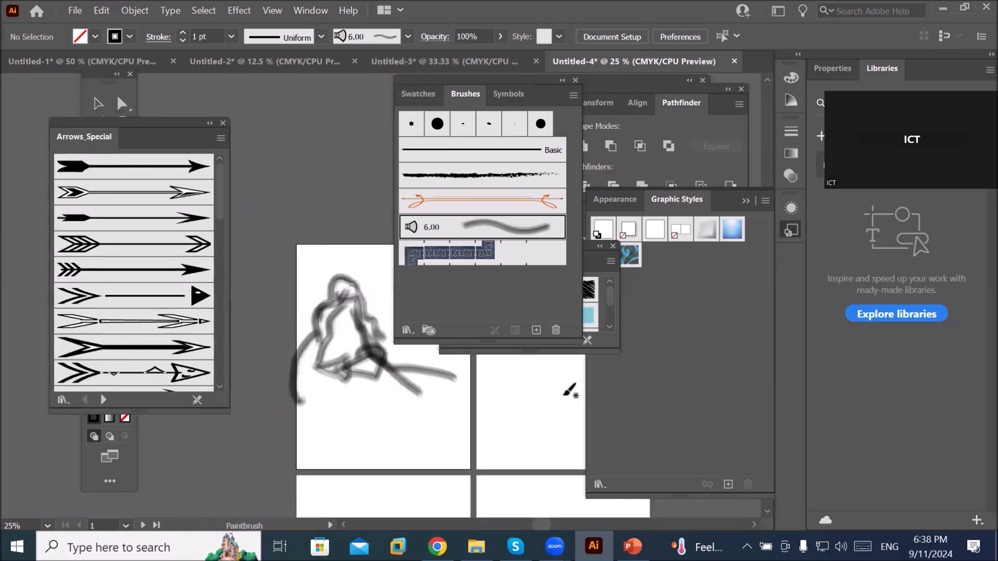
{"action": "left_click_drag", "start_coordinate": [539, 397], "coordinate": [310, 170]}
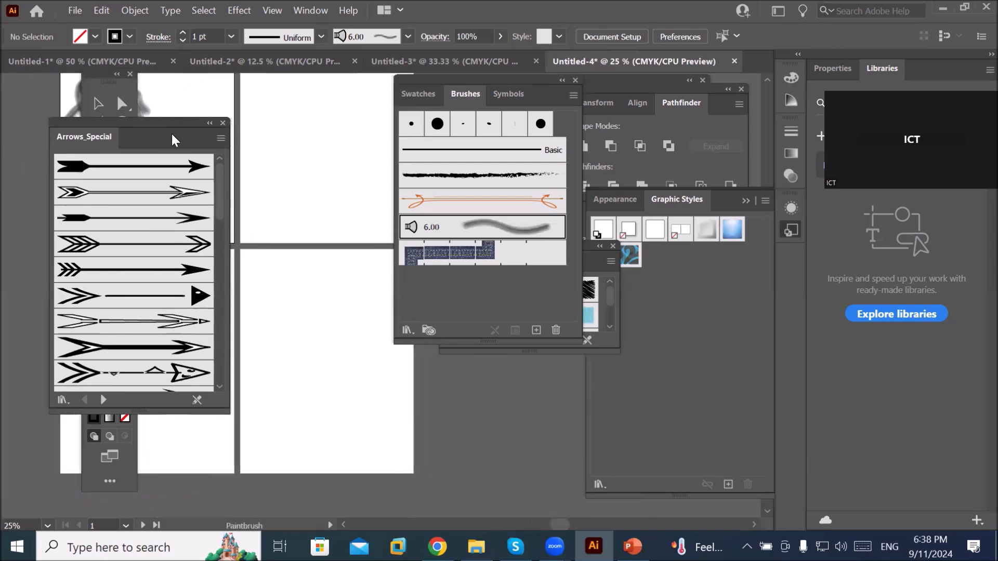
{"action": "mouse_move", "coordinate": [171, 130]}
{"action": "left_mouse_down"}
{"action": "mouse_move", "coordinate": [382, 312]}
{"action": "mouse_move", "coordinate": [549, 387]}
{"action": "left_mouse_up"}
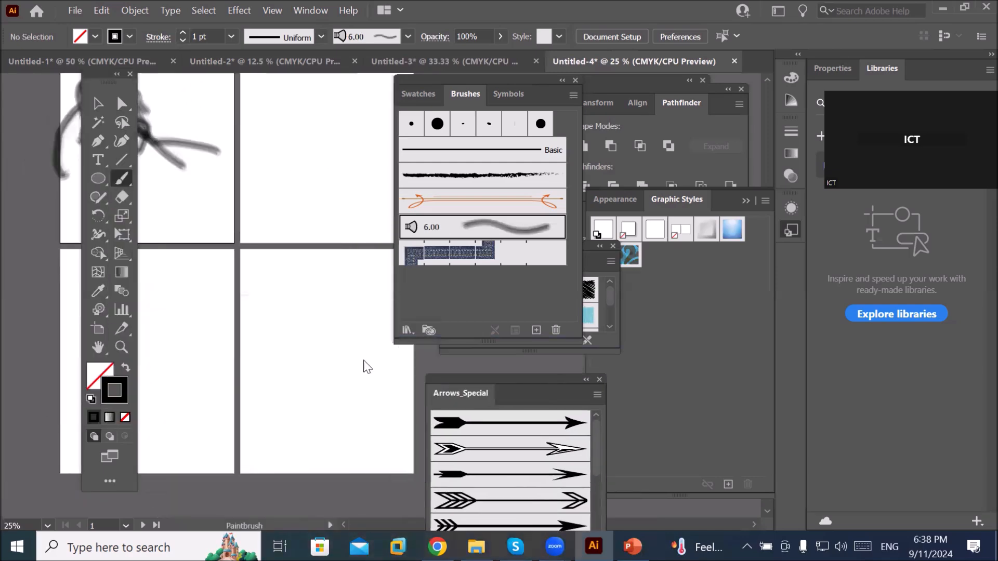
Step: Draw a tall ellipse on the second artboard and move the Brushes panel away from it
{"action": "left_click", "coordinate": [98, 179]}
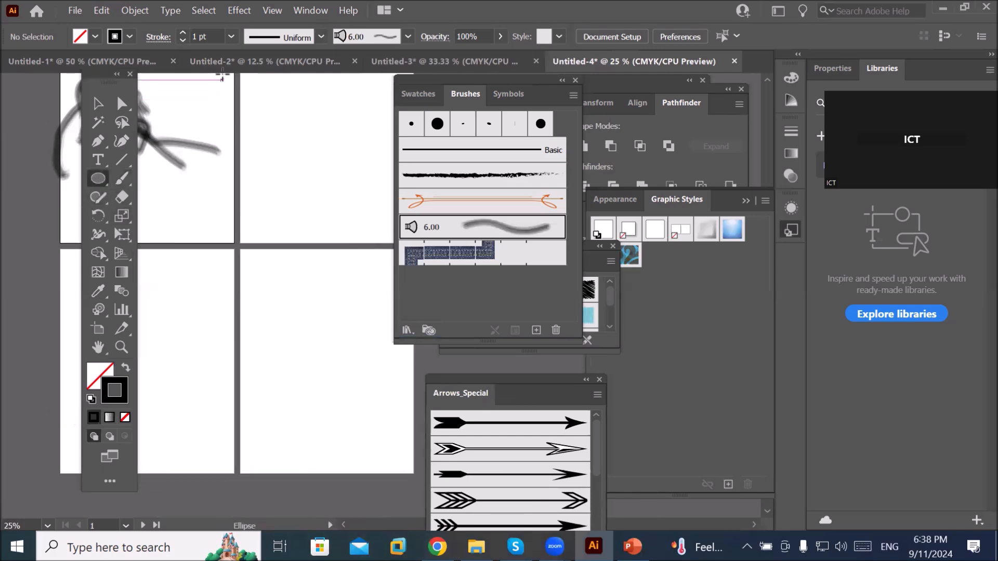
{"action": "left_click_drag", "start_coordinate": [282, 87], "coordinate": [370, 197]}
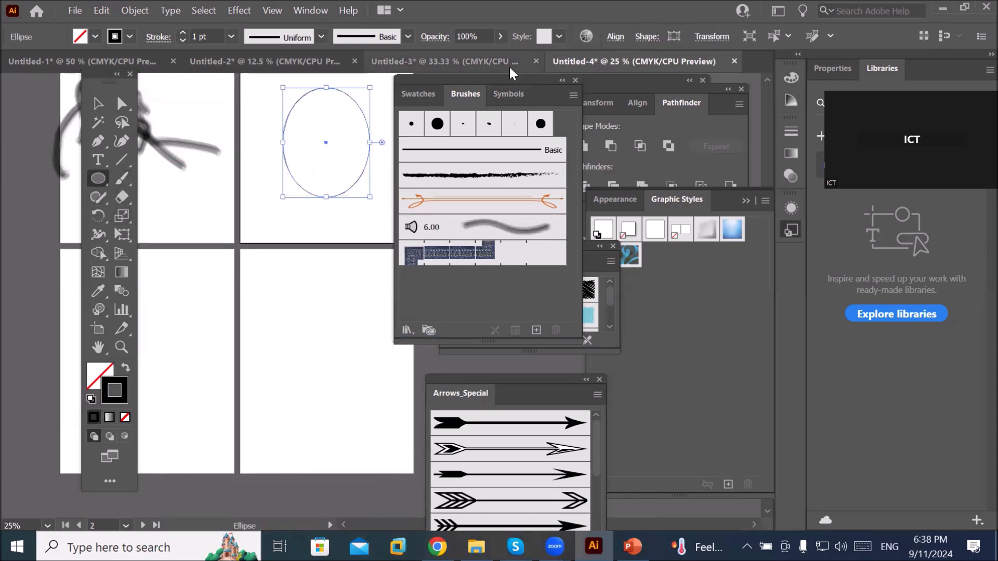
{"action": "left_click_drag", "start_coordinate": [489, 85], "coordinate": [557, 113]}
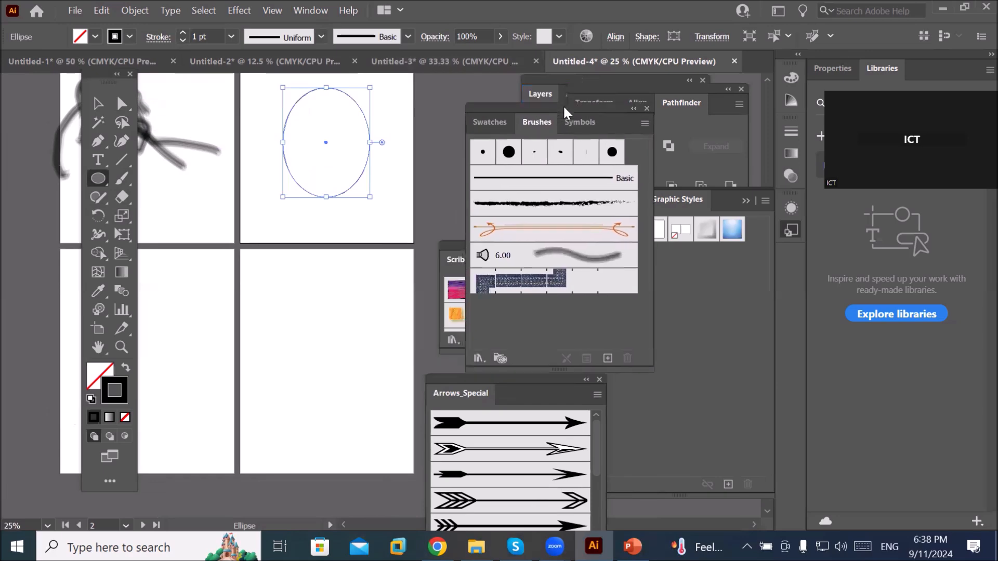
{"action": "scroll", "coordinate": [397, 111], "scroll_direction": "up", "scroll_amount": 2}
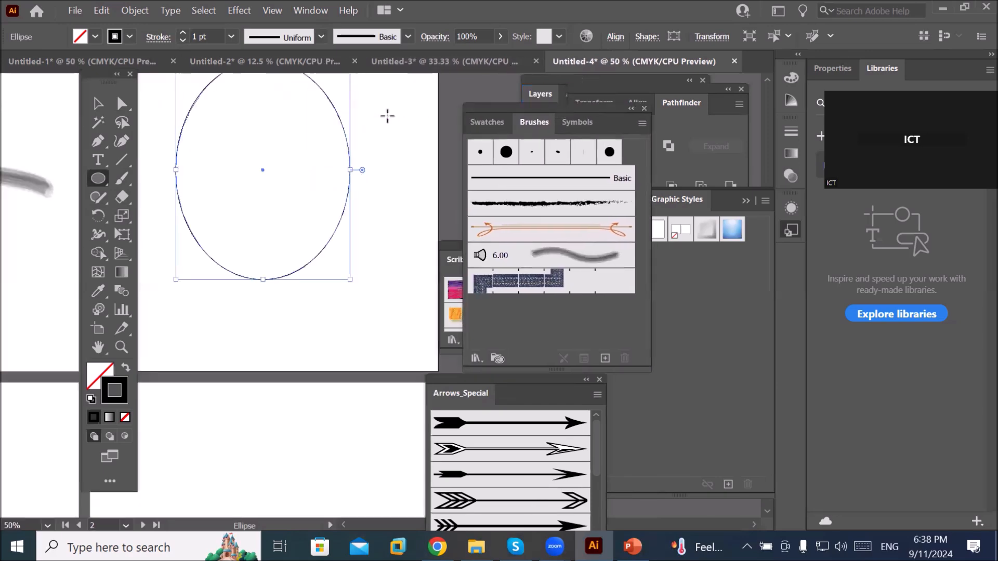
Step: Raise the ellipse's stroke weight to 19 pt
{"action": "left_click", "coordinate": [183, 32]}
{"action": "left_click", "coordinate": [183, 33]}
{"action": "left_click", "coordinate": [184, 33]}
{"action": "left_click", "coordinate": [183, 33]}
{"action": "left_click", "coordinate": [184, 33]}
{"action": "left_click", "coordinate": [184, 33]}
{"action": "left_click", "coordinate": [183, 33]}
{"action": "left_click", "coordinate": [183, 32]}
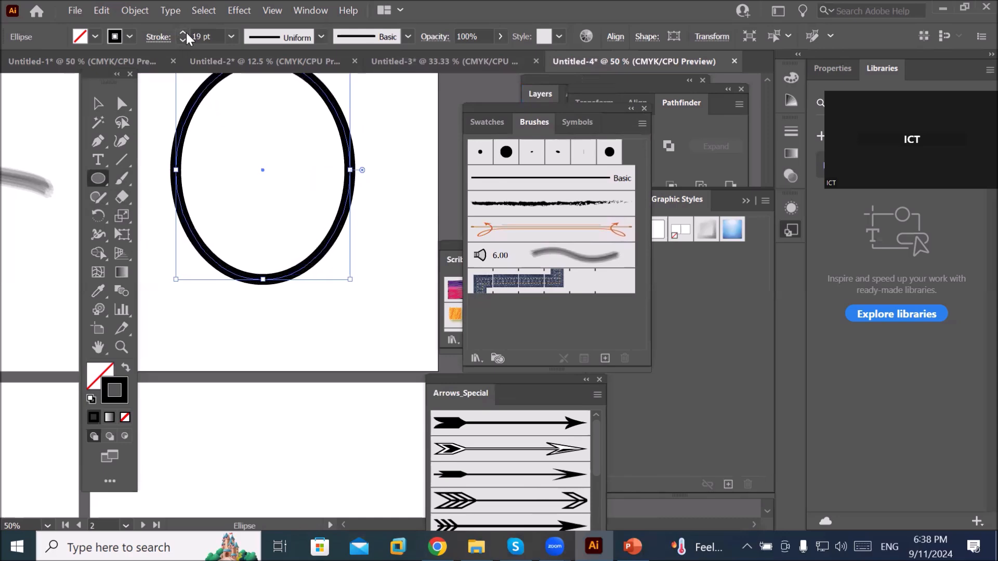
Step: Try the orange curled-arrow art brush on the ellipse with a 6 pt stroke, followed by the Mop bristle brush
{"action": "left_click", "coordinate": [408, 36]}
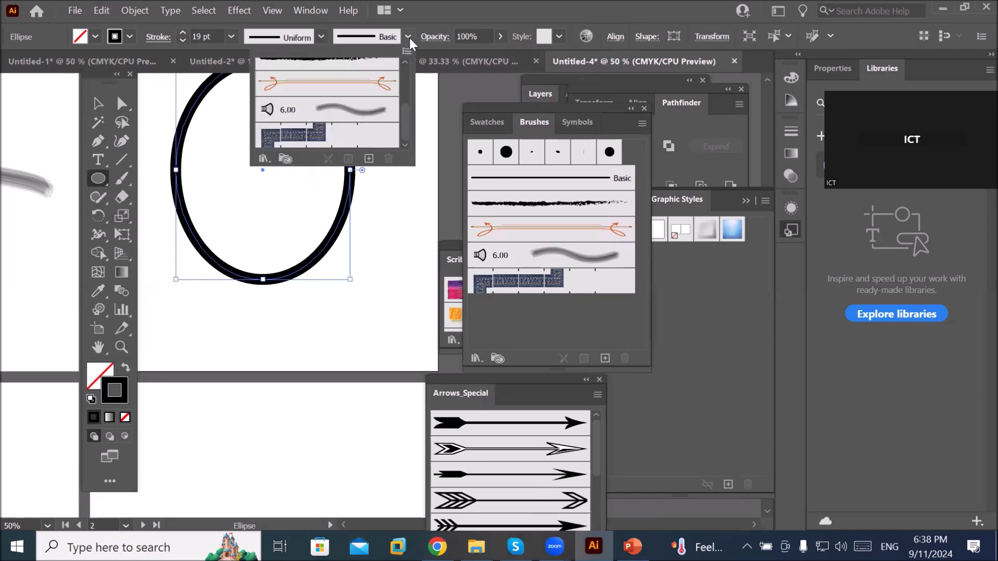
{"action": "left_click", "coordinate": [356, 88]}
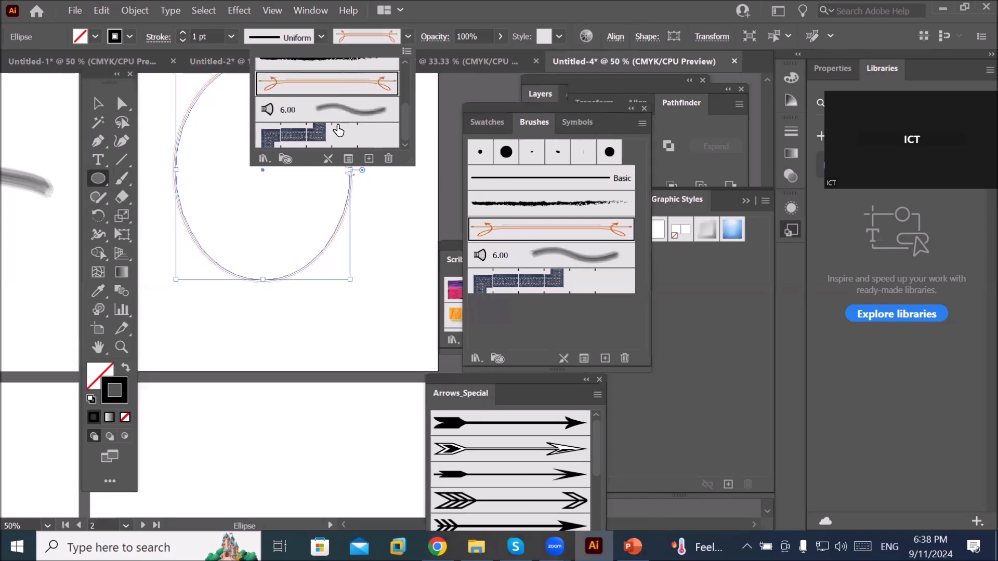
{"action": "left_click", "coordinate": [183, 32]}
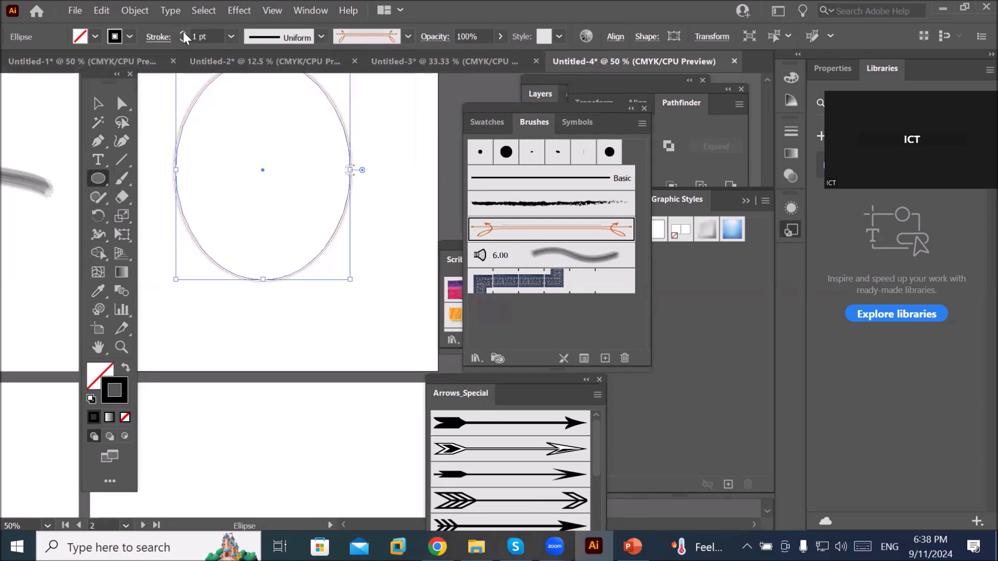
{"action": "left_click", "coordinate": [183, 33]}
{"action": "left_click", "coordinate": [183, 32]}
{"action": "left_click", "coordinate": [183, 32]}
{"action": "left_click", "coordinate": [183, 32]}
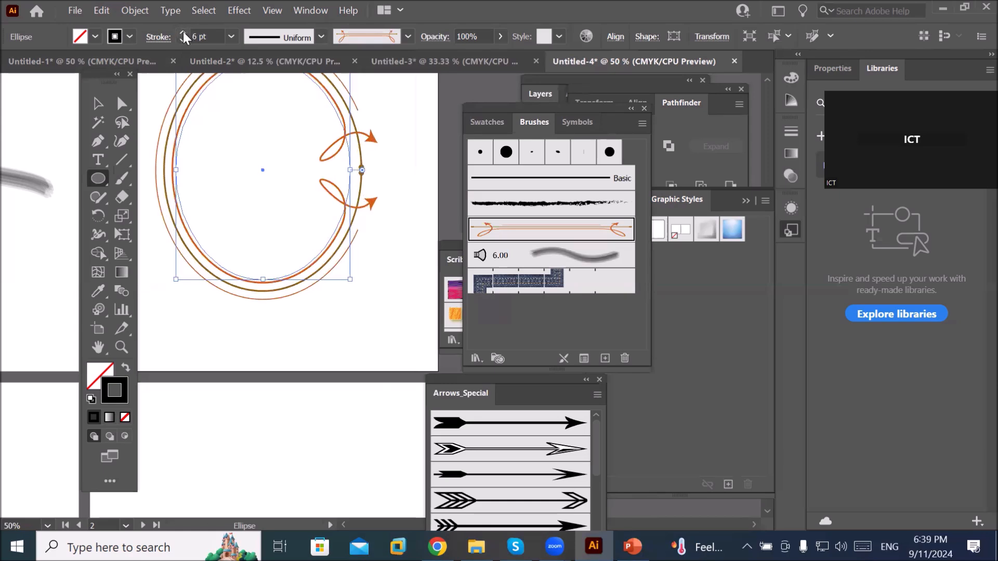
{"action": "left_click", "coordinate": [573, 262]}
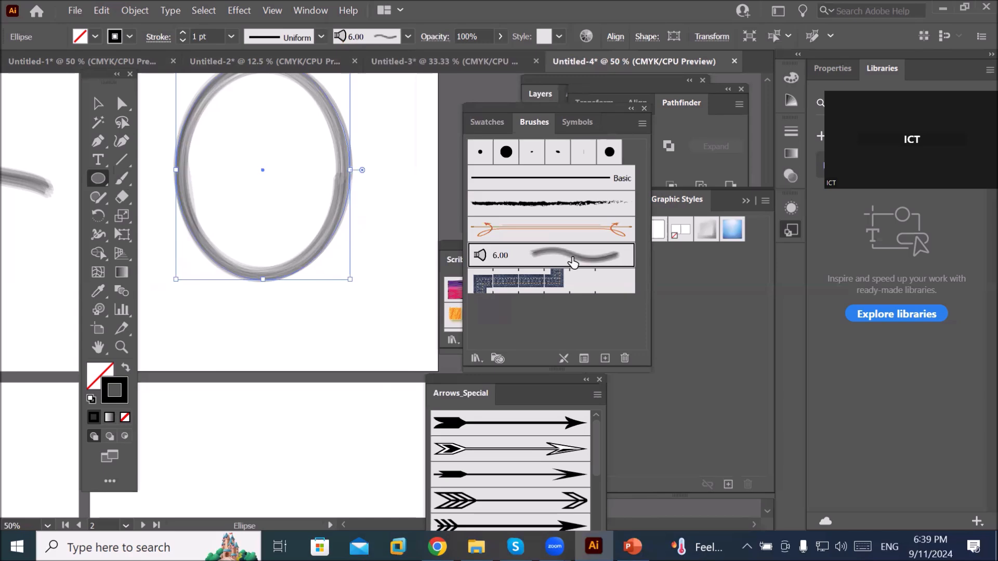
Step: Open the Artistic_Calligraphic brush library and move its panel next to the ellipse
{"action": "left_click", "coordinate": [404, 39]}
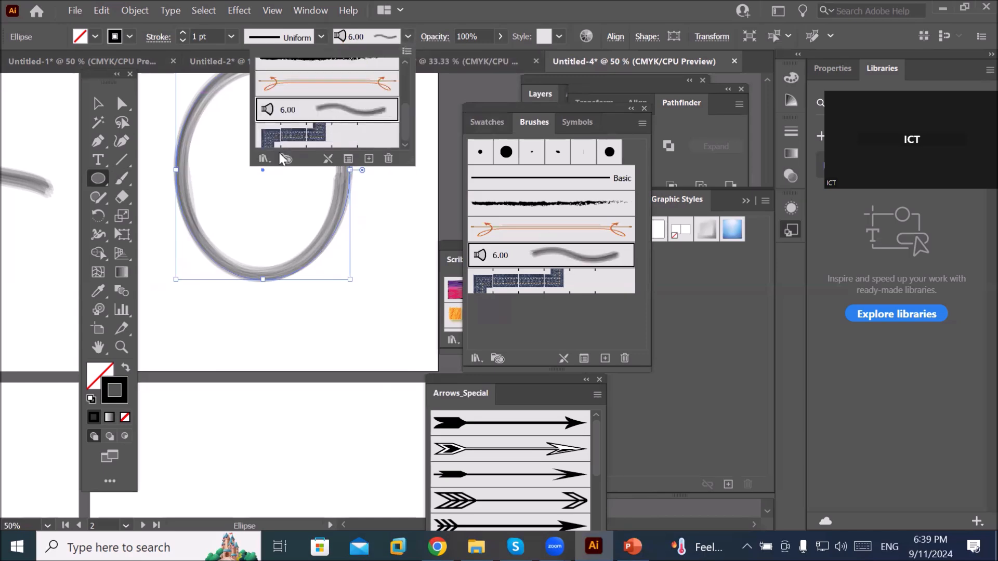
{"action": "left_click", "coordinate": [263, 157]}
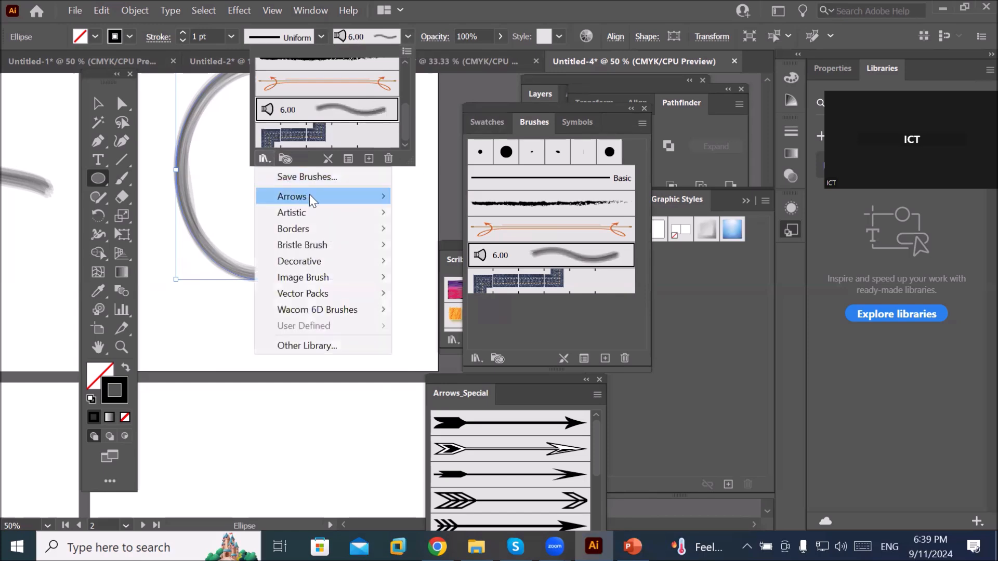
{"action": "mouse_move", "coordinate": [316, 211]}
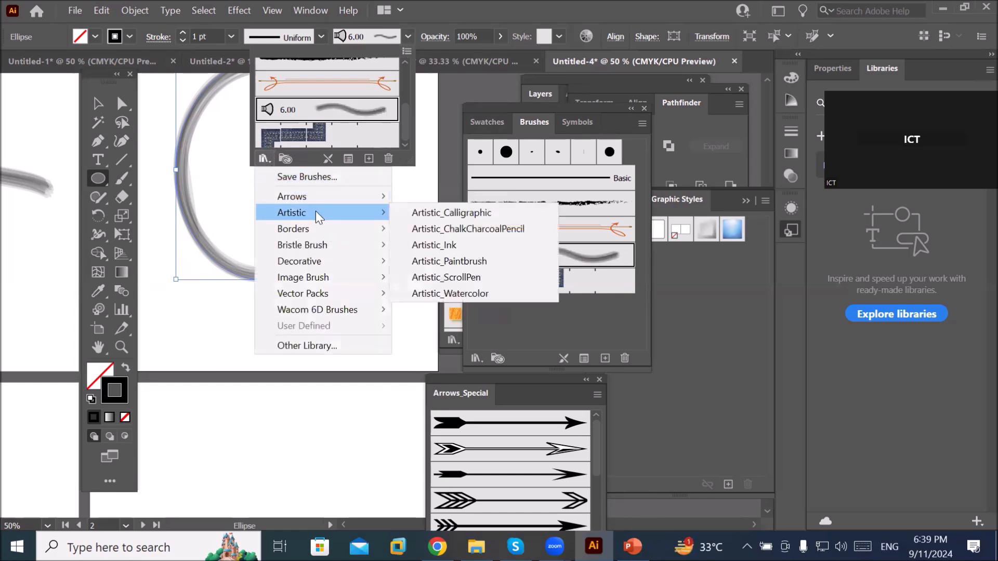
{"action": "left_click", "coordinate": [460, 215]}
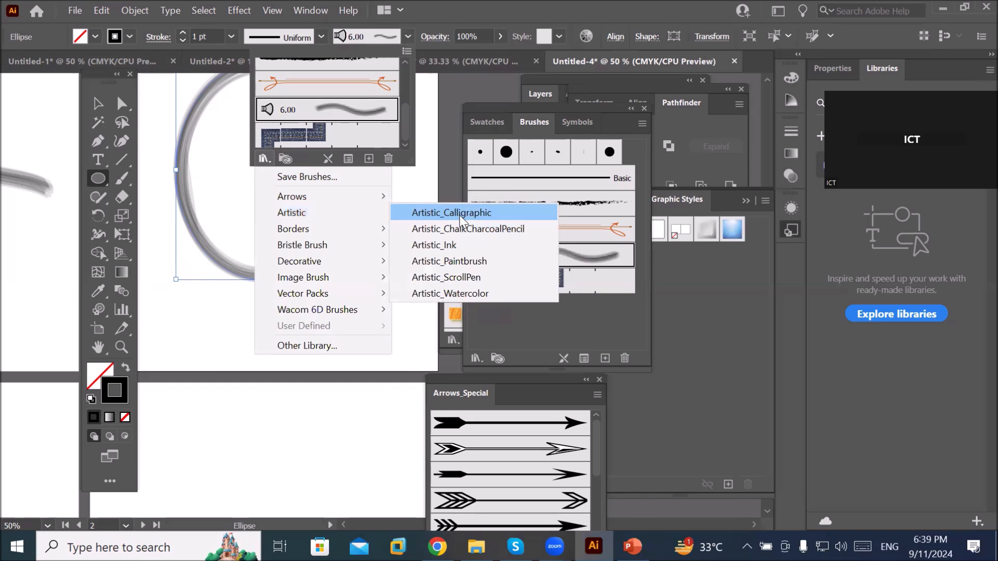
{"action": "left_click", "coordinate": [472, 379]}
{"action": "mouse_move", "coordinate": [485, 377]}
{"action": "left_mouse_down"}
{"action": "mouse_move", "coordinate": [304, 270]}
{"action": "mouse_move", "coordinate": [304, 146]}
{"action": "left_mouse_up"}
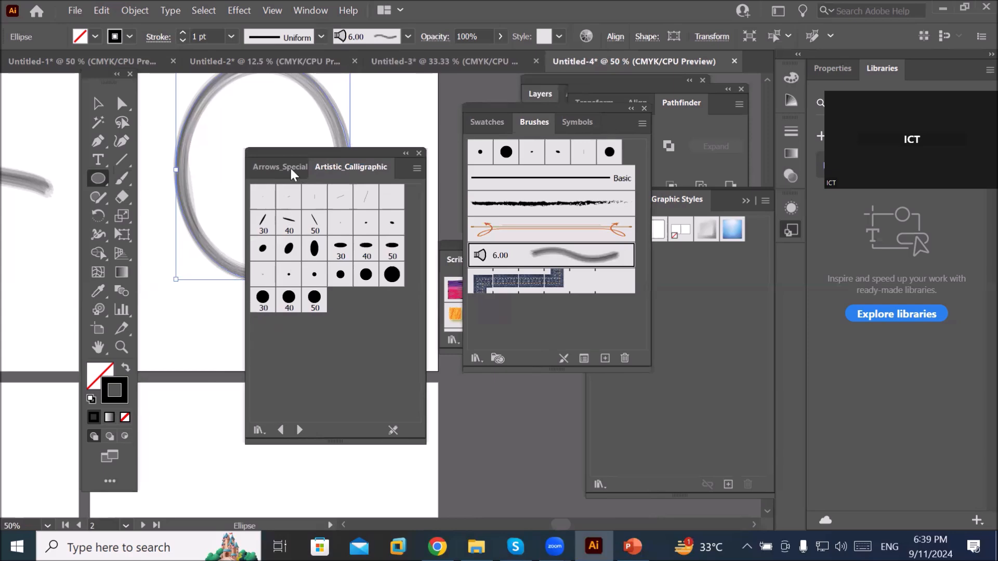
{"action": "left_click_drag", "start_coordinate": [297, 152], "coordinate": [302, 187]}
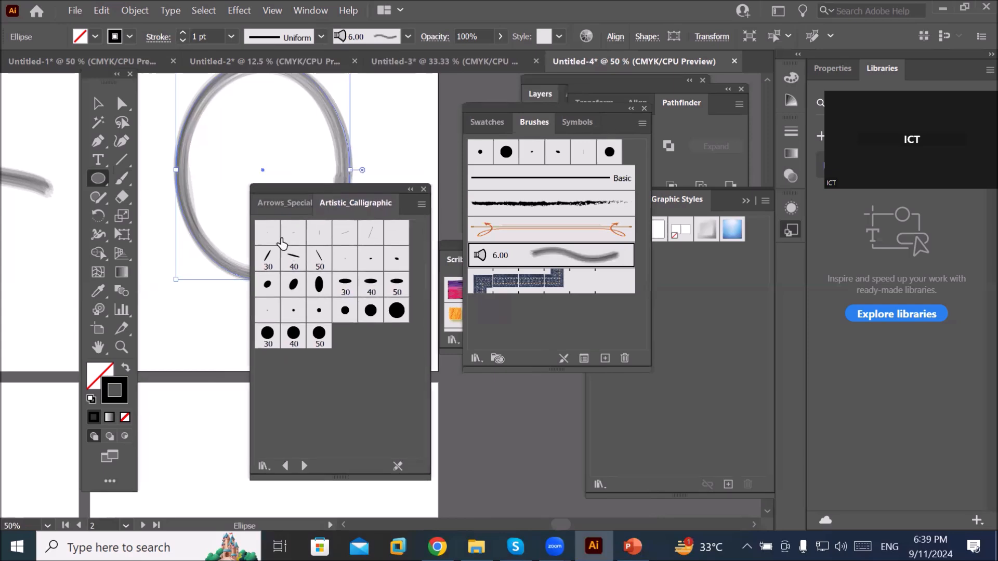
Step: Try several calligraphic brushes on the ellipse, including 30 pt. Flat and 40 pt. Flat, and finish with 40 pt. Oval
{"action": "left_click", "coordinate": [269, 258]}
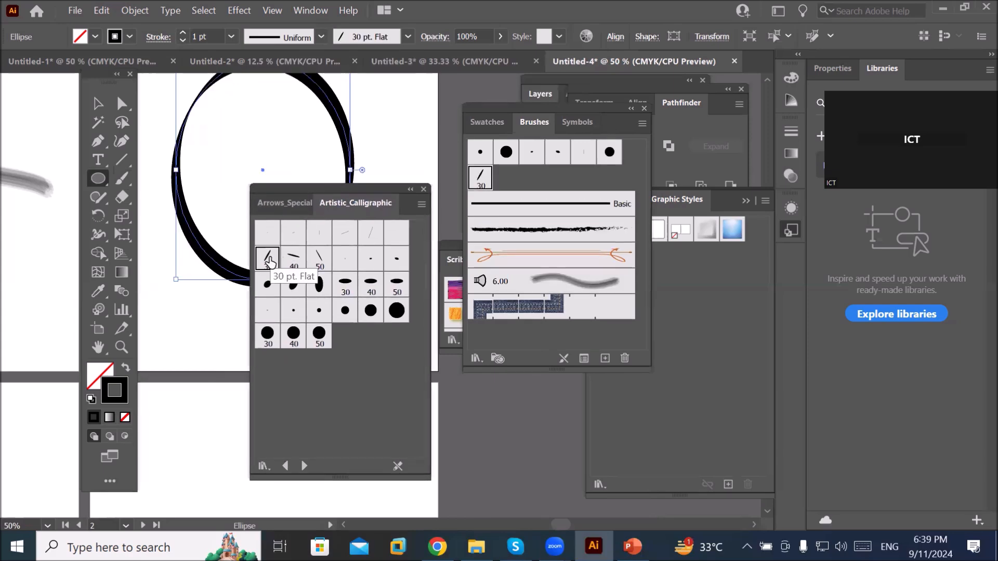
{"action": "left_click", "coordinate": [293, 260]}
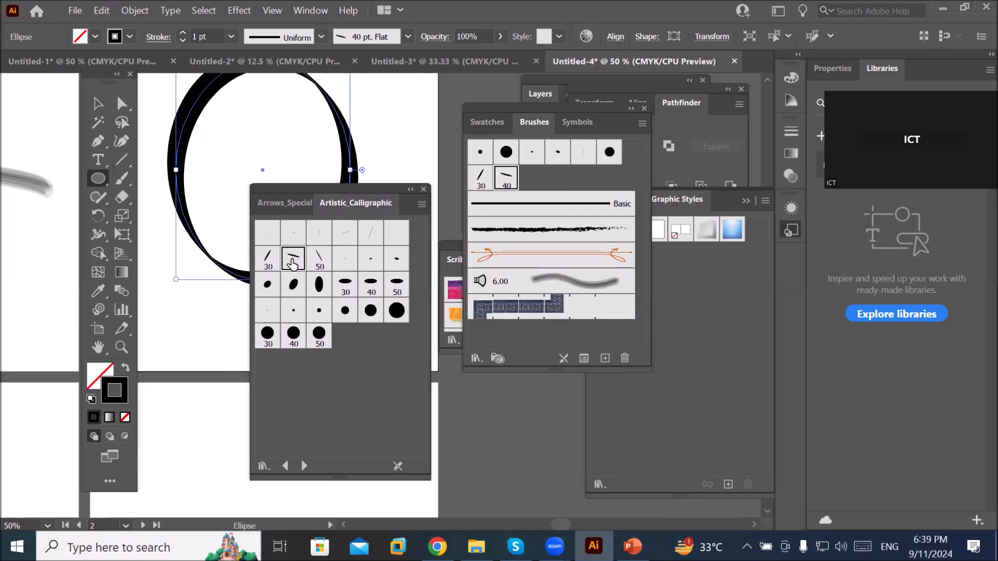
{"action": "left_click", "coordinate": [320, 258]}
{"action": "left_click", "coordinate": [291, 284]}
{"action": "left_click", "coordinate": [319, 286]}
{"action": "left_click", "coordinate": [345, 284]}
{"action": "left_click", "coordinate": [372, 288]}
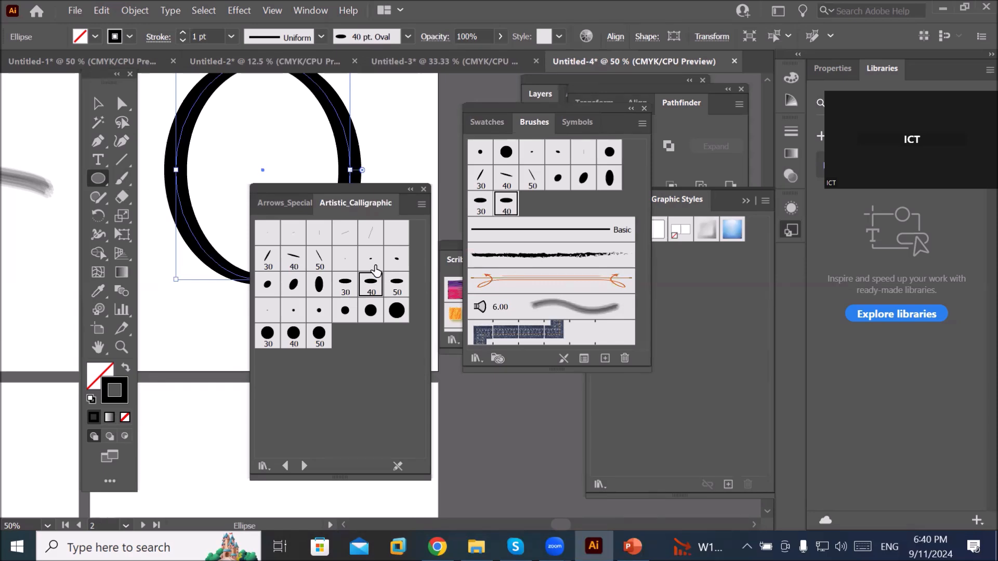
Step: Move the calligraphic library panel beside the Brushes panel and the Tools panel off the second artboard
{"action": "left_click_drag", "start_coordinate": [336, 198], "coordinate": [367, 127]}
{"action": "key", "text": "space"}
{"action": "left_click_drag", "start_coordinate": [237, 453], "coordinate": [161, 134]}
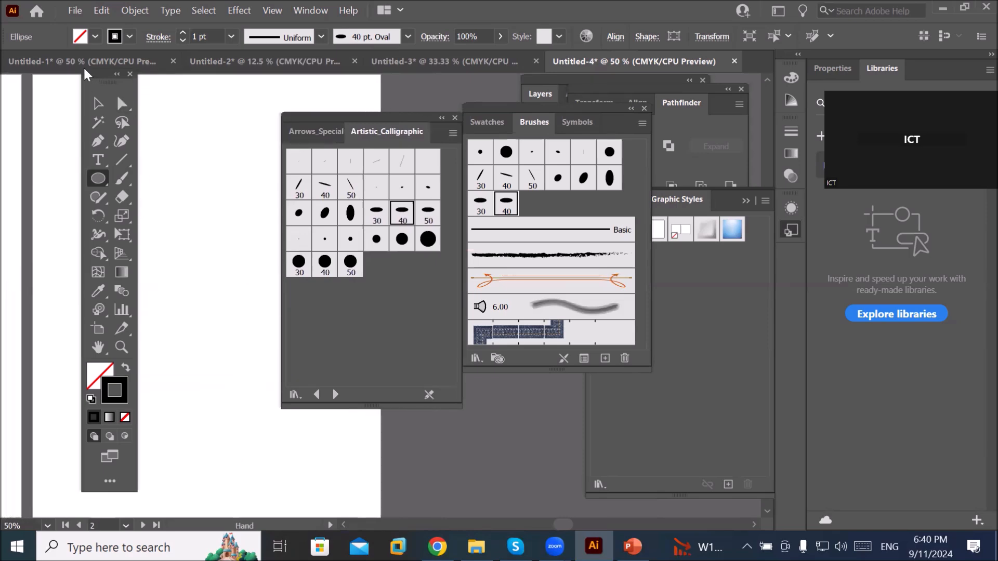
{"action": "mouse_move", "coordinate": [95, 81]}
{"action": "left_mouse_down"}
{"action": "mouse_move", "coordinate": [463, 283]}
{"action": "mouse_move", "coordinate": [523, 383]}
{"action": "left_mouse_up"}
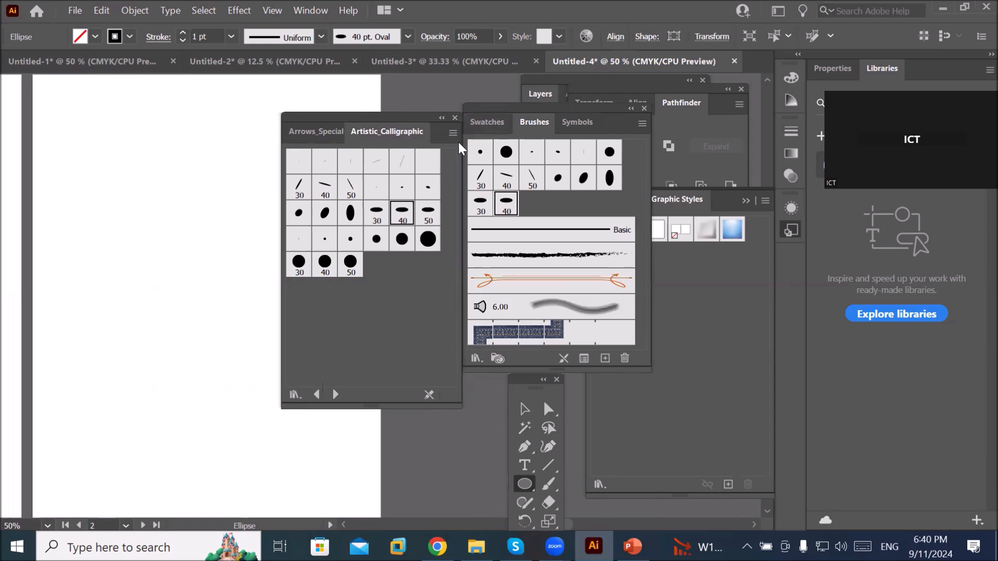
Step: Move the calligraphic library panel lower and place a horizontal placeholder point text near the top of the fourth artboard
{"action": "left_click_drag", "start_coordinate": [361, 118], "coordinate": [373, 254]}
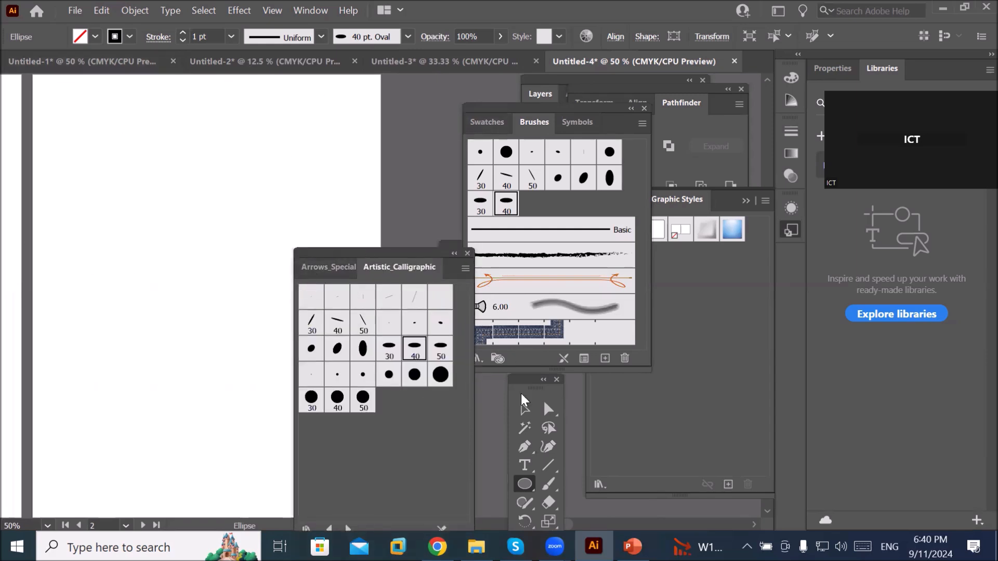
{"action": "left_click", "coordinate": [522, 470]}
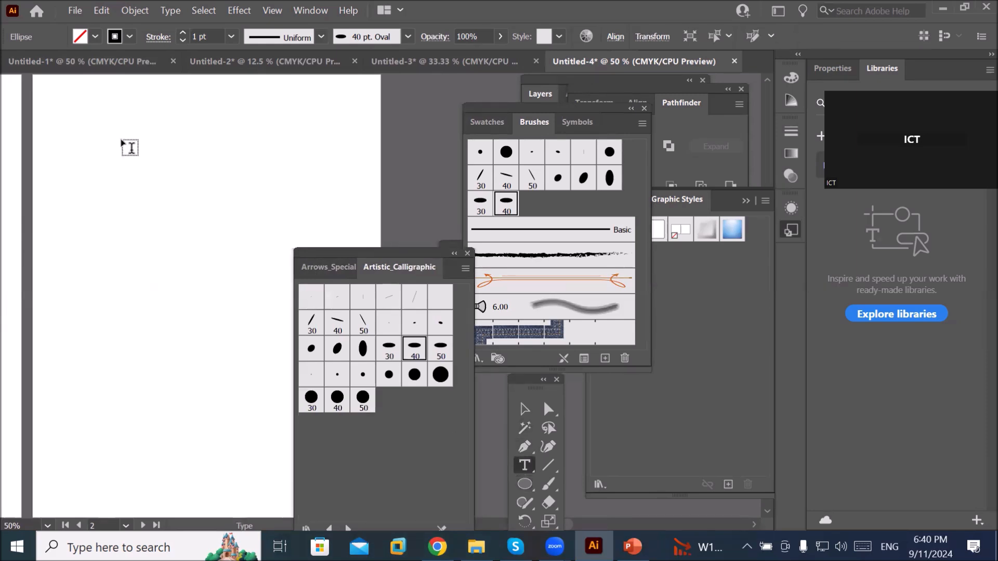
{"action": "left_click", "coordinate": [121, 145]}
Step: Add the vertical point text "Sports Headline" below the placeholder text using the Vertical Type Tool
{"action": "left_click", "coordinate": [524, 465]}
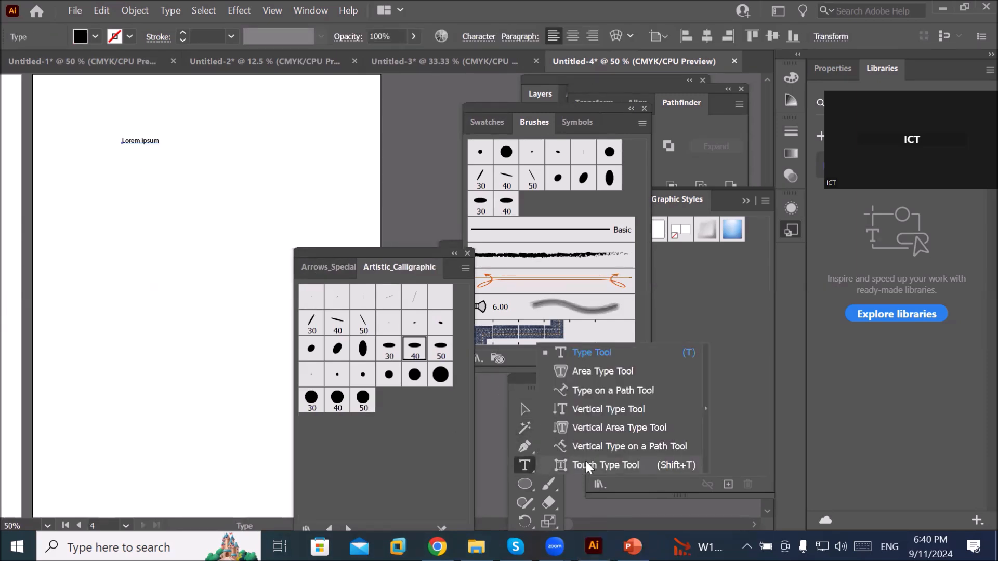
{"action": "left_click", "coordinate": [611, 410]}
{"action": "left_click", "coordinate": [123, 193]}
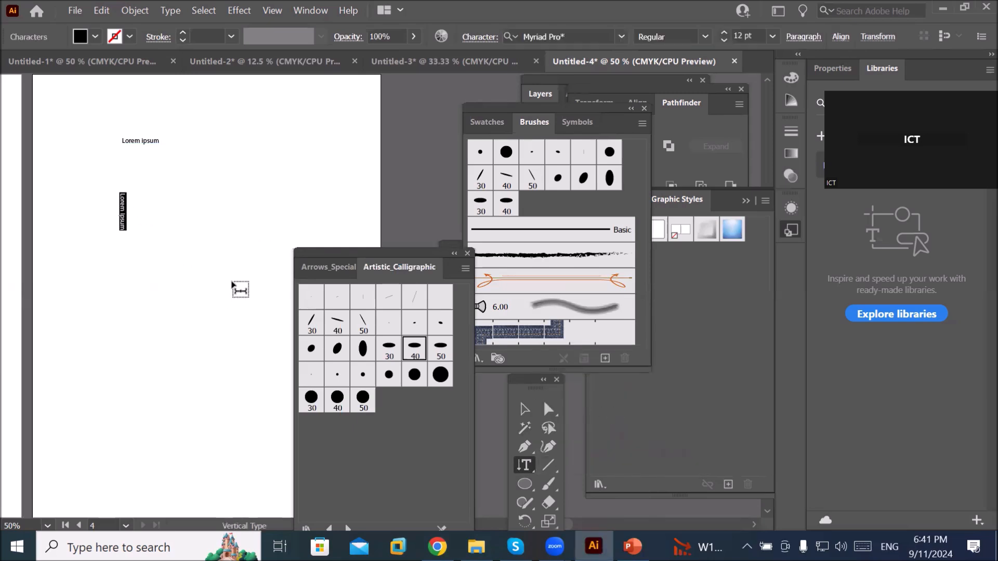
{"action": "type", "text": "Sports Headline"}
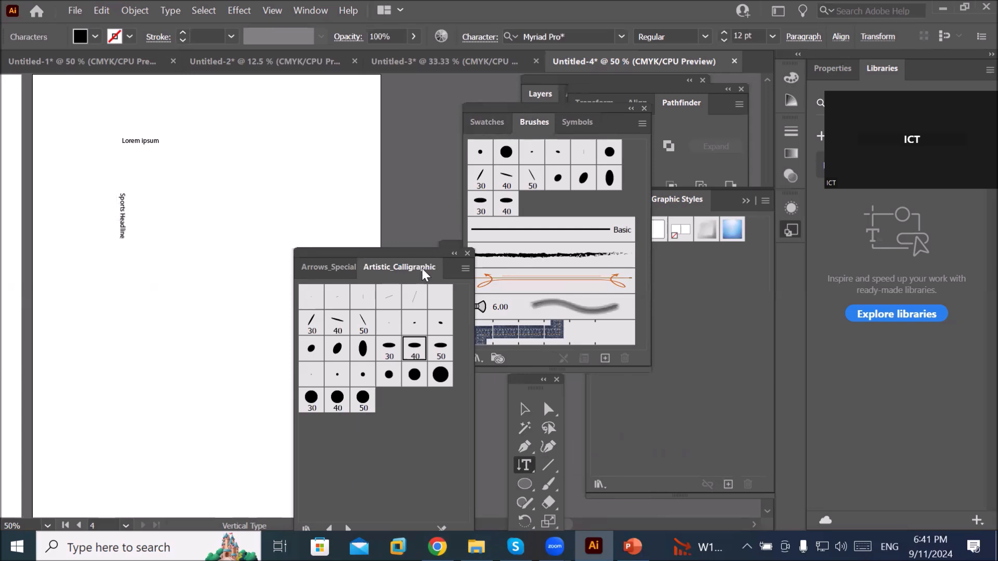
Step: Move the Brushes and calligraphic library panels aside and greatly enlarge the vertical "Sports Headline" text
{"action": "mouse_move", "coordinate": [522, 122]}
{"action": "left_mouse_down"}
{"action": "mouse_move", "coordinate": [526, 113]}
{"action": "mouse_move", "coordinate": [197, 315]}
{"action": "left_mouse_up"}
{"action": "left_click", "coordinate": [523, 408]}
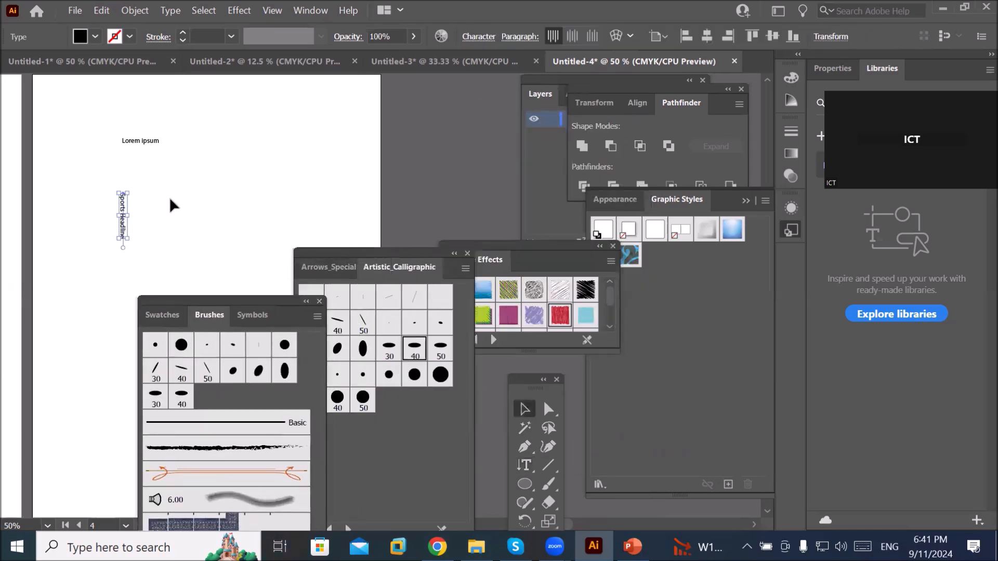
{"action": "left_click_drag", "start_coordinate": [131, 193], "coordinate": [281, 61]}
{"action": "left_click_drag", "start_coordinate": [333, 268], "coordinate": [422, 364]}
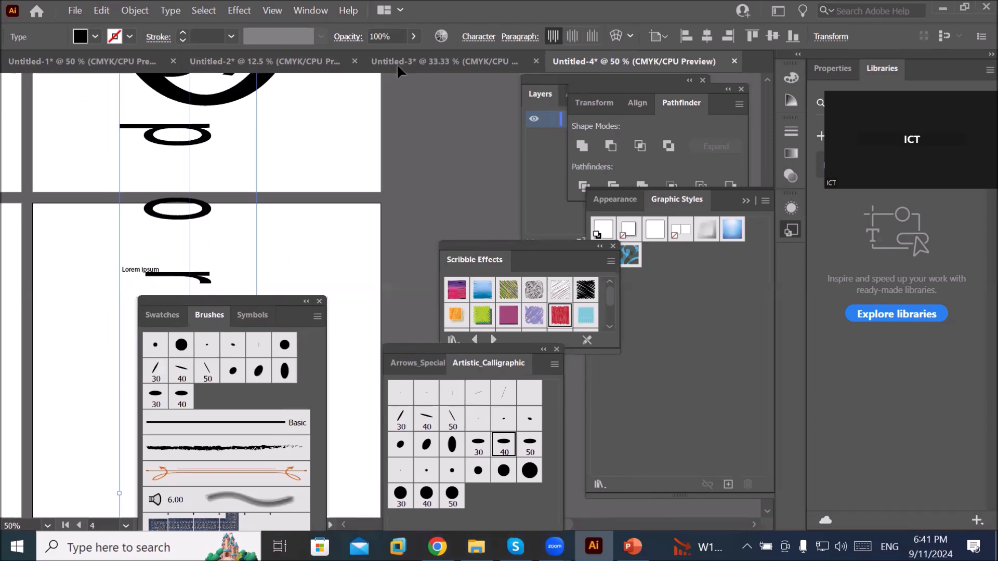
Step: Reset the Essentials Classic workspace
{"action": "left_click", "coordinate": [313, 9]}
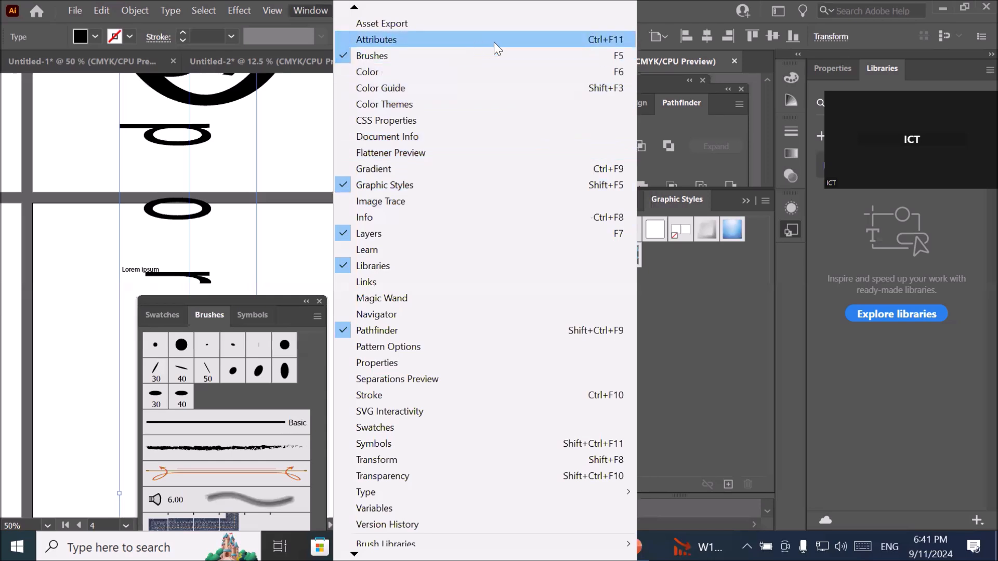
{"action": "mouse_move", "coordinate": [362, 8]}
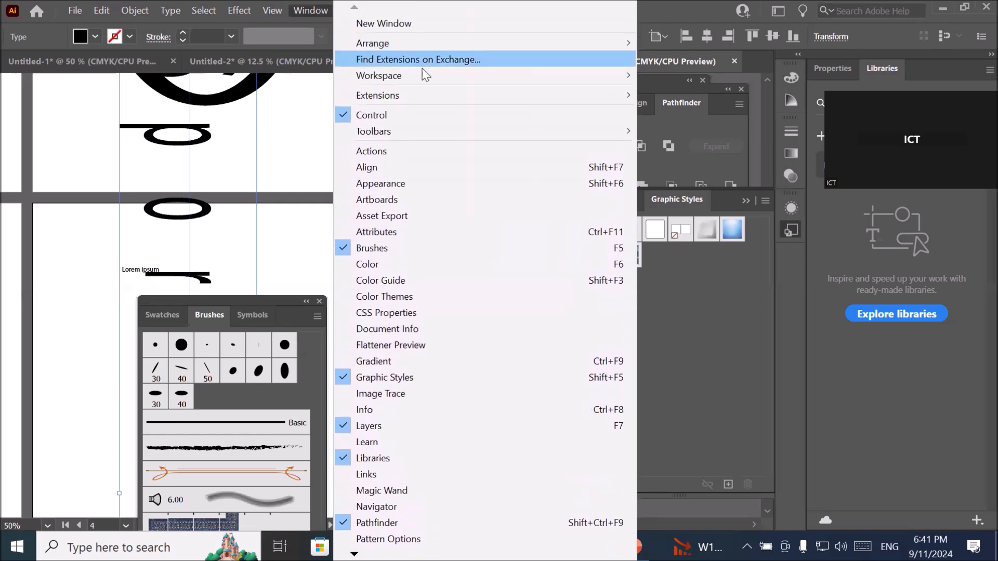
{"action": "mouse_move", "coordinate": [443, 79]}
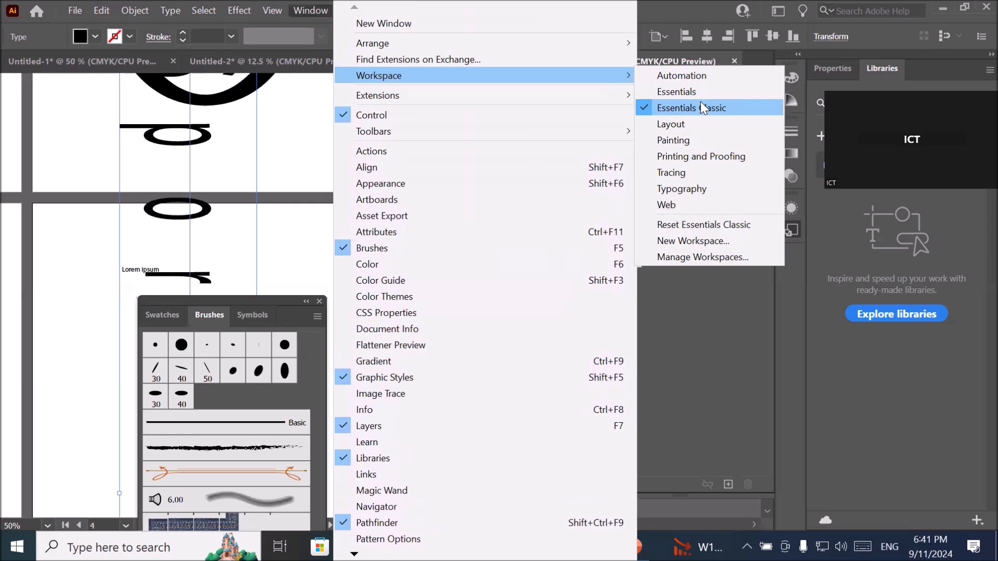
{"action": "left_click", "coordinate": [703, 225]}
Step: Delete the oversized vertical "Sports Headline" text
{"action": "key", "text": "ctrl+minus"}
{"action": "key", "text": "ctrl+minus"}
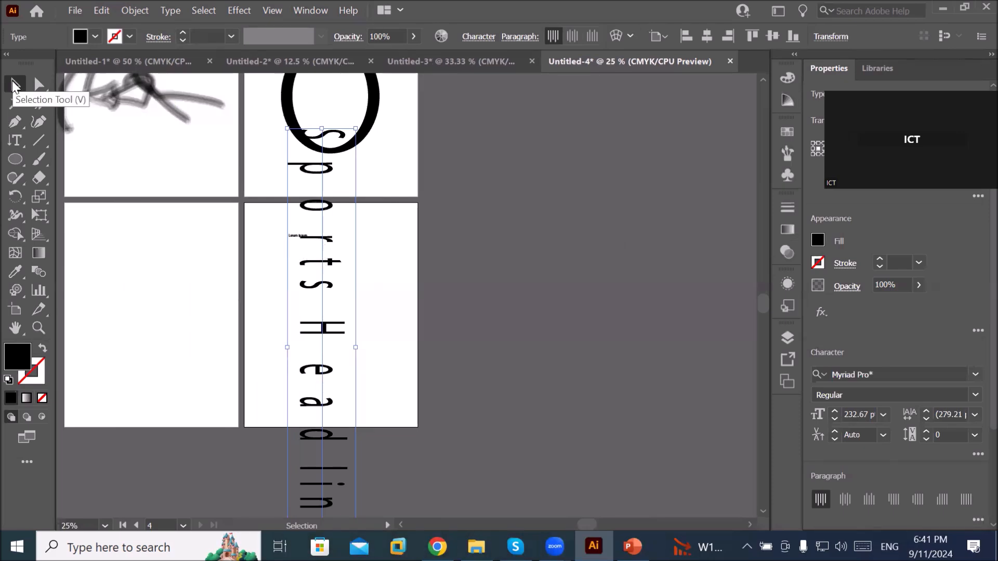
{"action": "key", "text": "Delete"}
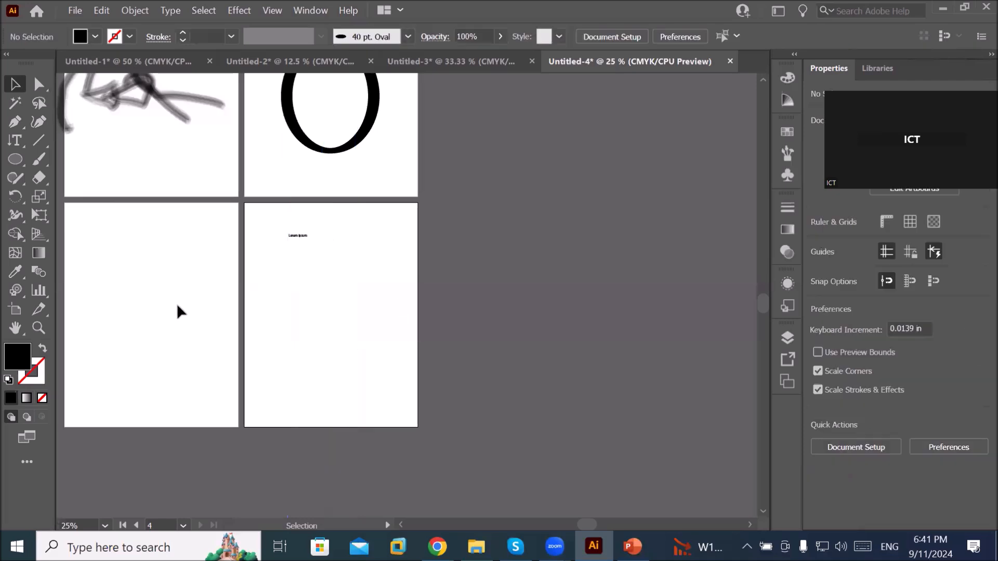
Step: Enlarge the "Lorem ipsum" text on the fourth artboard to about 115 pt
{"action": "left_click_drag", "start_coordinate": [290, 237], "coordinate": [335, 230]}
{"action": "left_click_drag", "start_coordinate": [227, 274], "coordinate": [559, 404]}
Step: Replace the "Lorem ipsum" text with "Headline" and convert it to outlines
{"action": "left_click", "coordinate": [16, 140]}
{"action": "left_click_drag", "start_coordinate": [20, 141], "coordinate": [62, 139]}
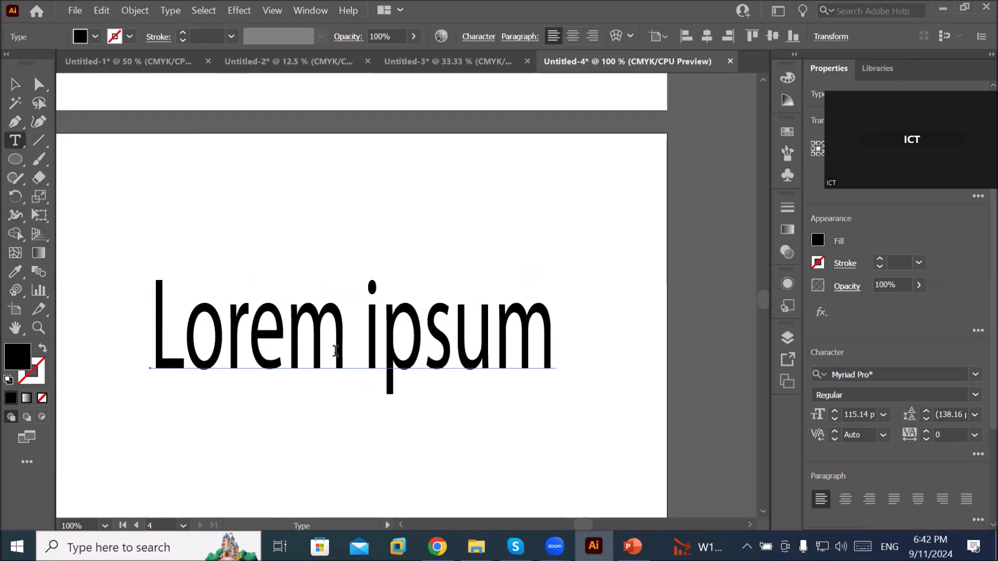
{"action": "triple_click", "coordinate": [335, 350]}
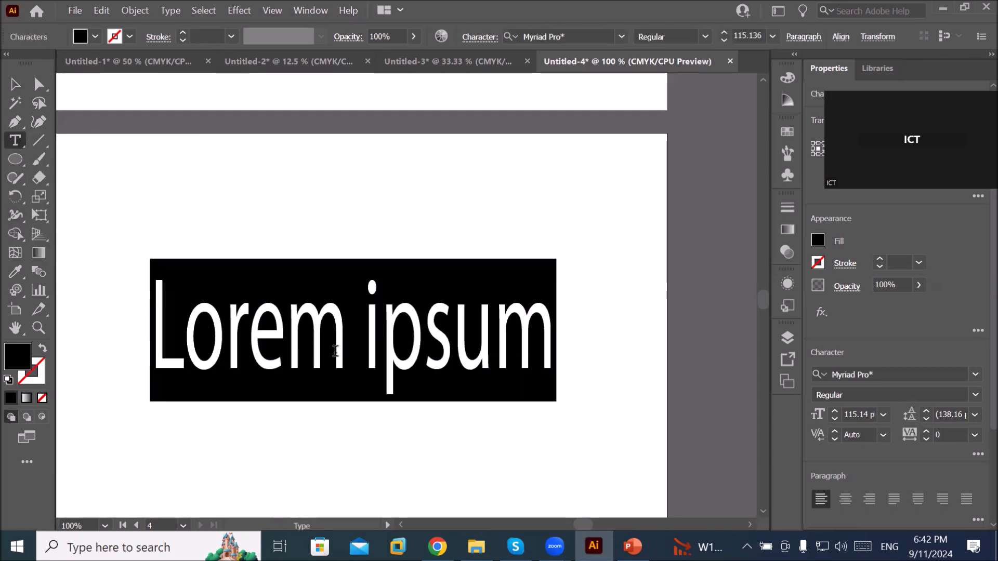
{"action": "type", "text": "Headline"}
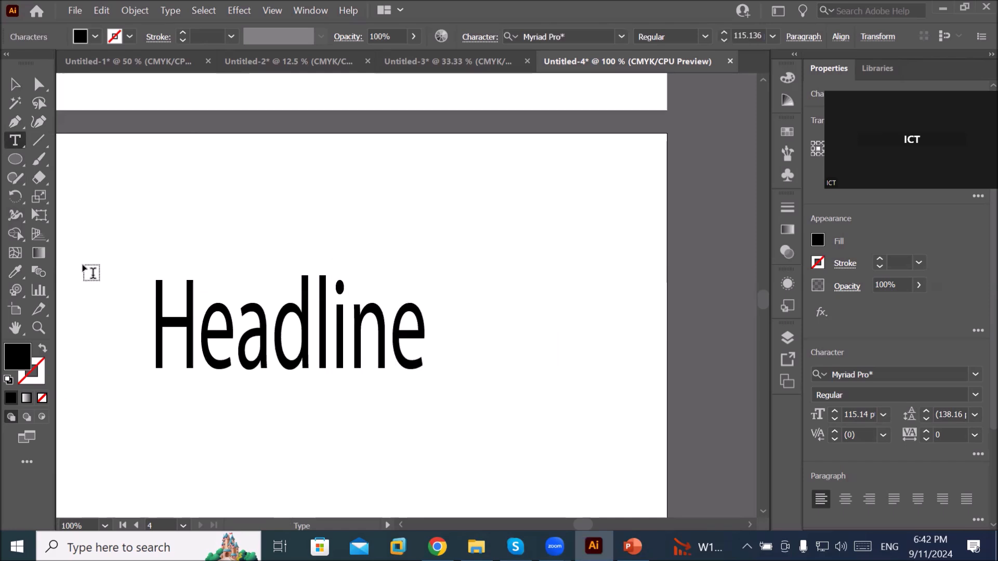
{"action": "key", "text": "Escape"}
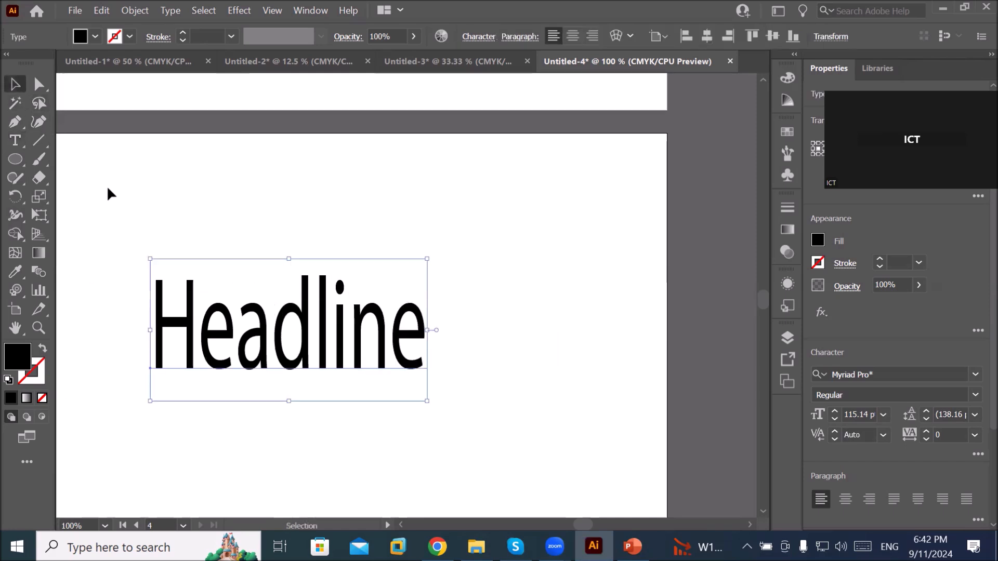
{"action": "right_click", "coordinate": [279, 331]}
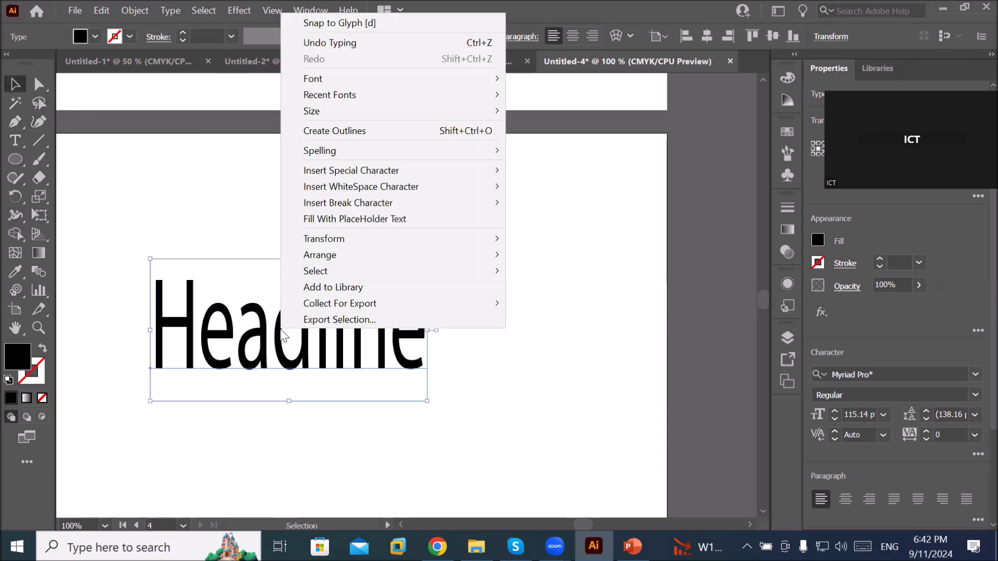
{"action": "left_click", "coordinate": [364, 131]}
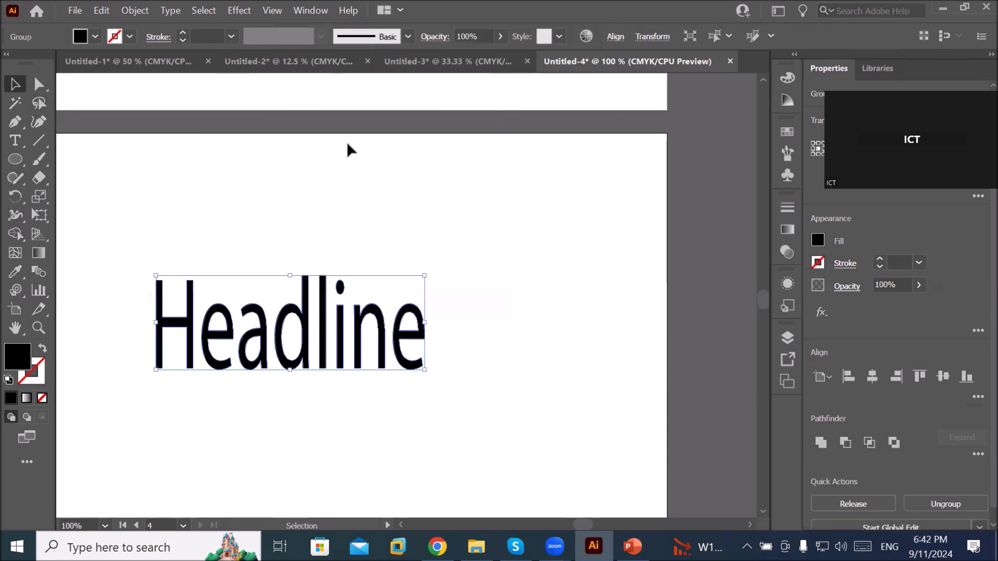
Step: Try the calligraphic brushes 30 pt. Flat, 40 pt. Flat, 50 pt. Flat and 30 pt. Oval on the outlined Headline
{"action": "left_click", "coordinate": [408, 36]}
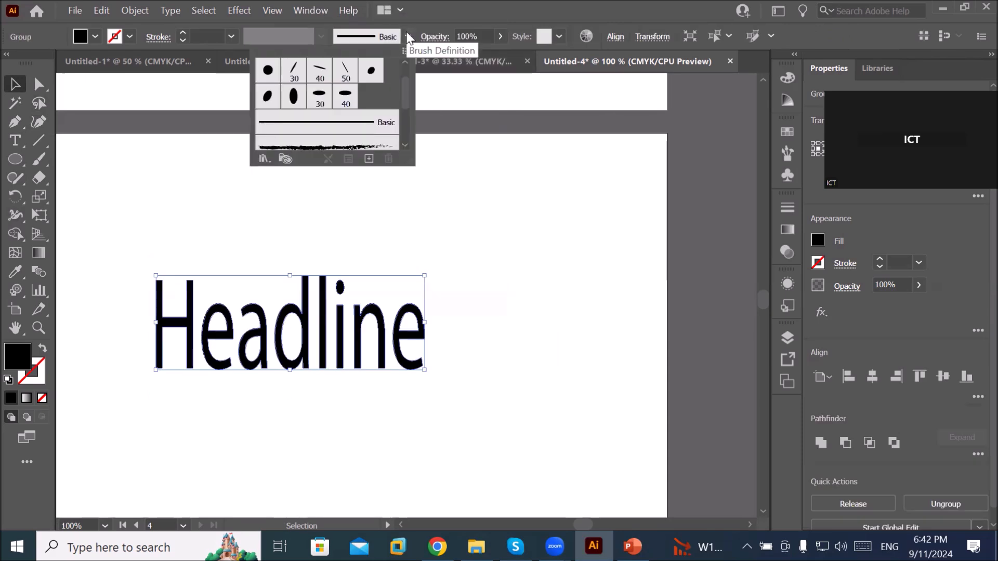
{"action": "left_click", "coordinate": [300, 77]}
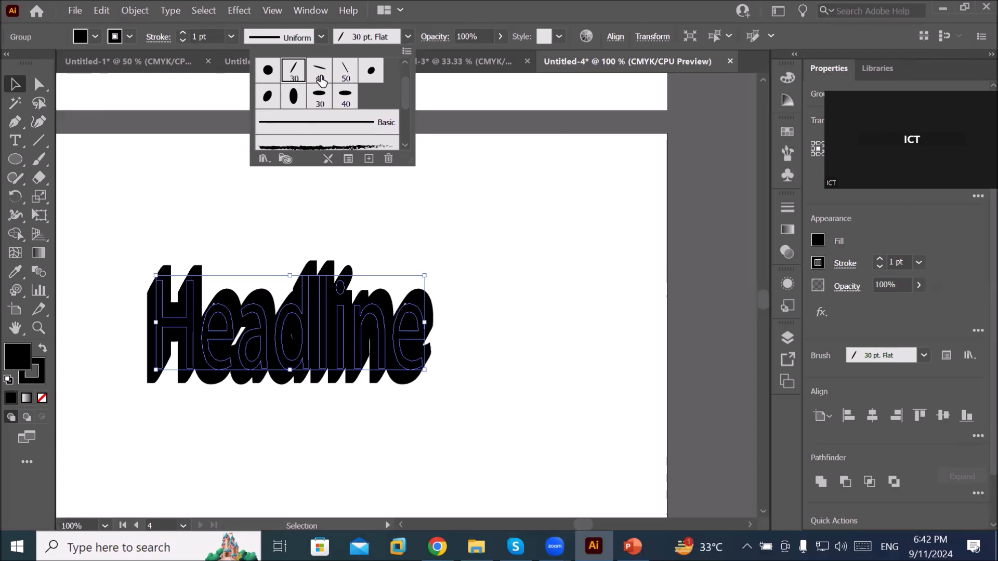
{"action": "left_click", "coordinate": [319, 74]}
{"action": "left_click", "coordinate": [344, 76]}
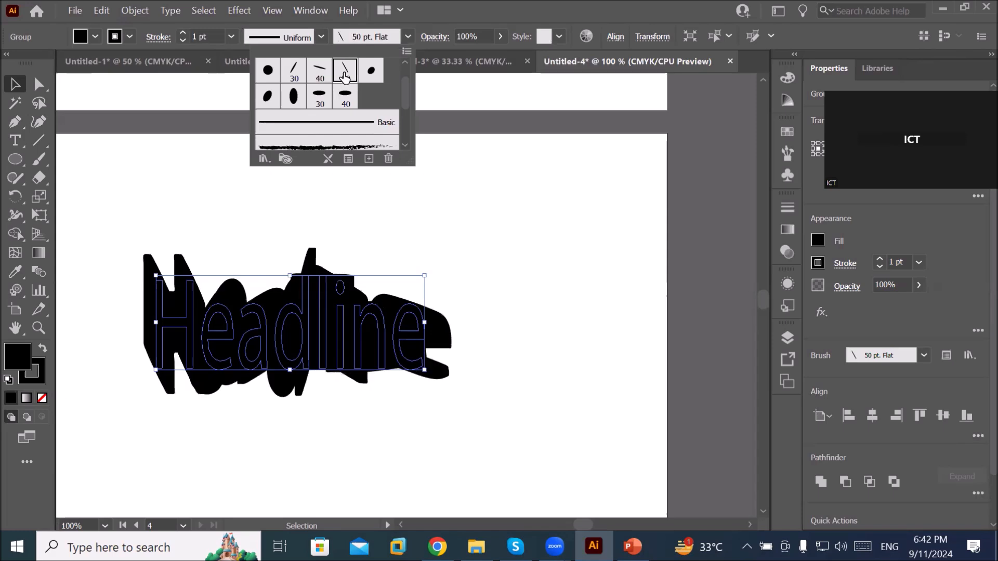
{"action": "left_click", "coordinate": [319, 98]}
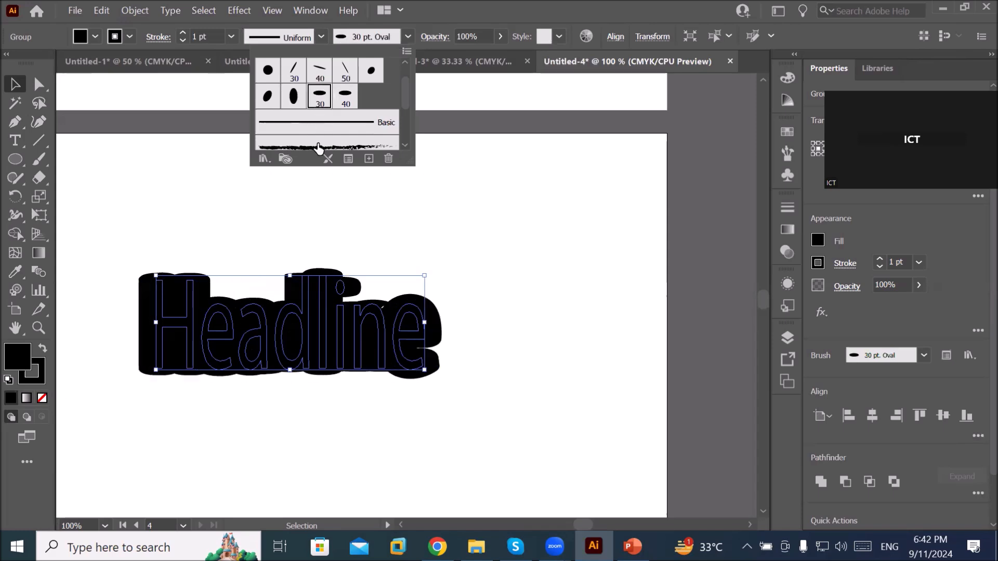
Step: Try the rough black charcoal-style art brush on the outlined Headline and inspect the letter edges up close
{"action": "left_click", "coordinate": [318, 147]}
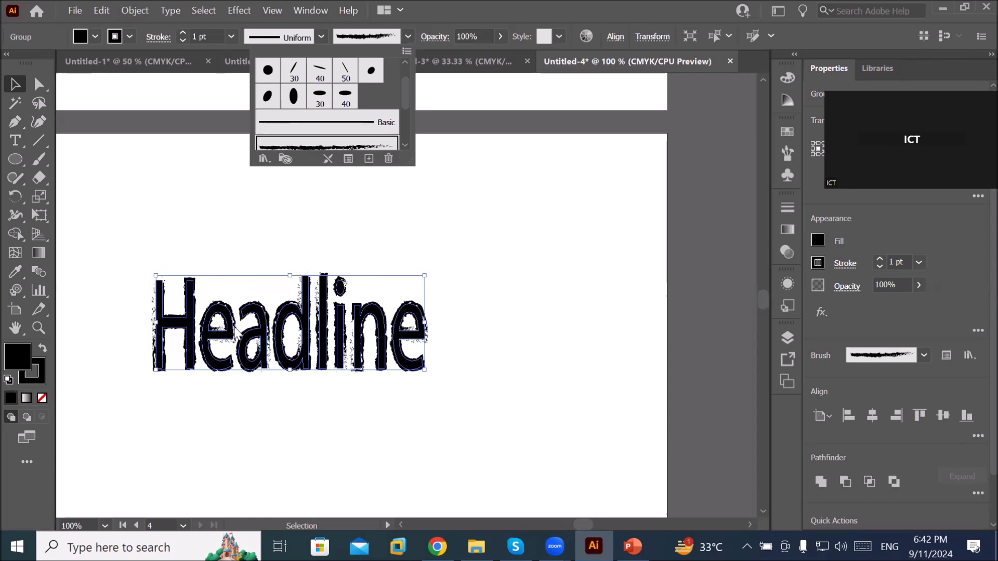
{"action": "left_click", "coordinate": [156, 364]}
{"action": "scroll", "coordinate": [199, 366], "scroll_direction": "up", "scroll_amount": 2}
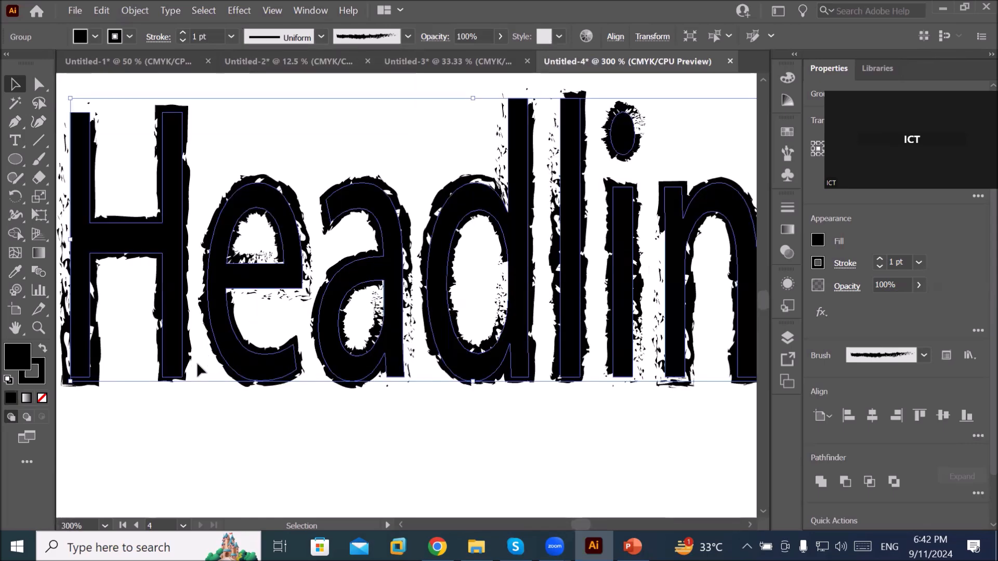
Step: Try the 6.00 bristle brush on the outlined Headline
{"action": "left_click", "coordinate": [408, 36]}
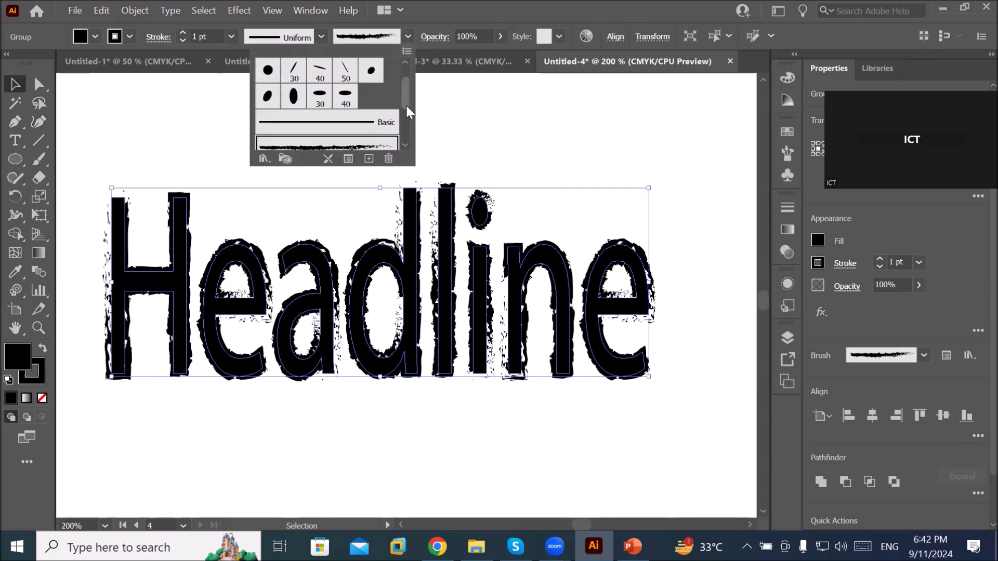
{"action": "scroll", "coordinate": [412, 140], "scroll_direction": "down", "scroll_amount": 3}
{"action": "left_click", "coordinate": [378, 118]}
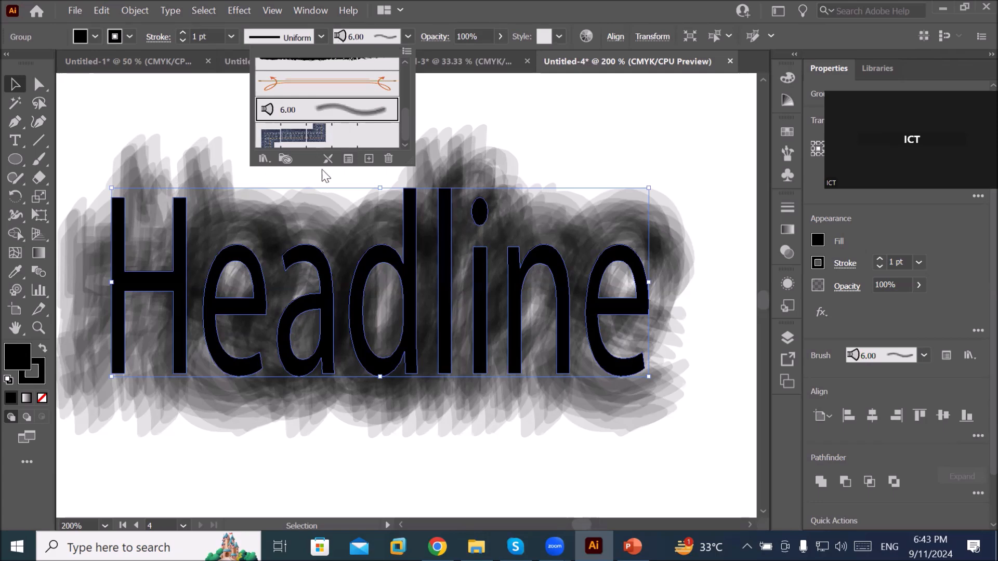
Step: Open the Artistic_ScrollPen brush library
{"action": "left_click", "coordinate": [263, 159]}
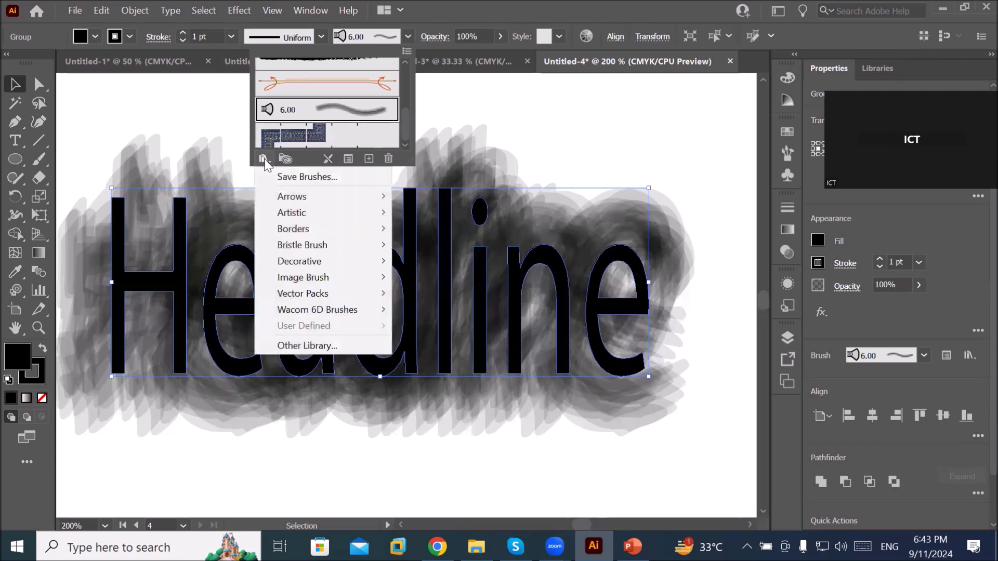
{"action": "mouse_move", "coordinate": [311, 214]}
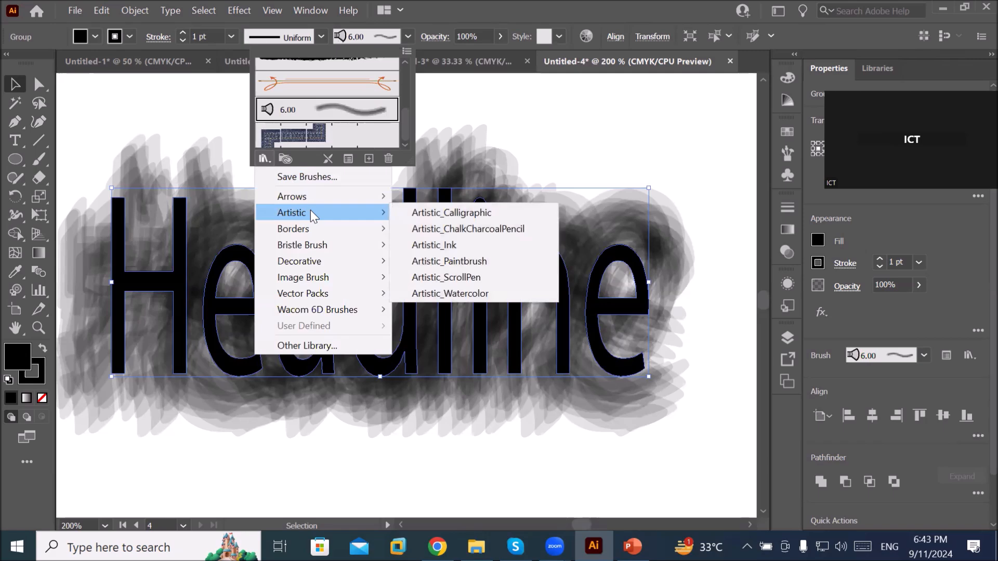
{"action": "left_click", "coordinate": [496, 280]}
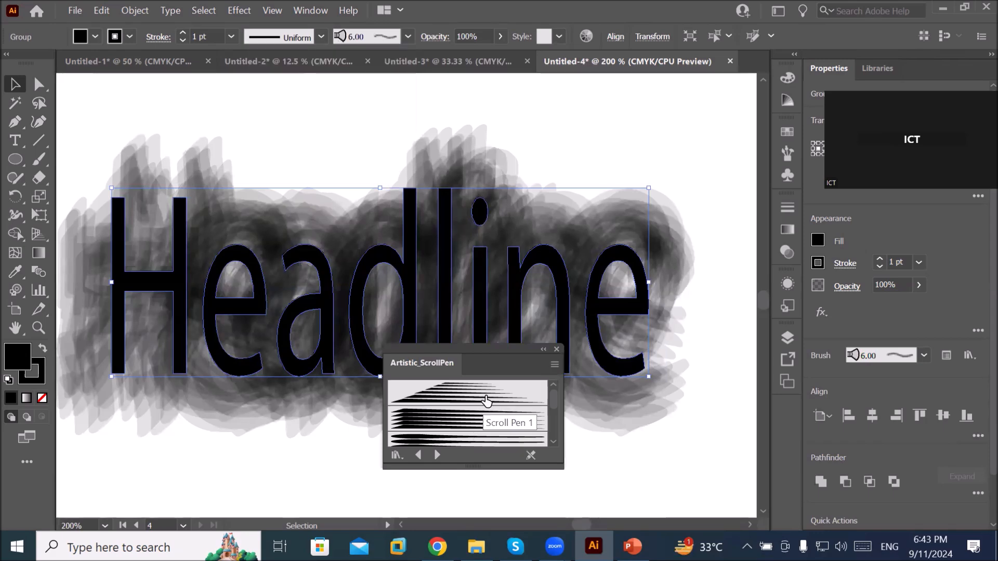
Step: Try three scroll pen brushes on the Headline: Scroll Pen 1, the one below it, and the wavy-lined one further down
{"action": "left_click", "coordinate": [486, 402]}
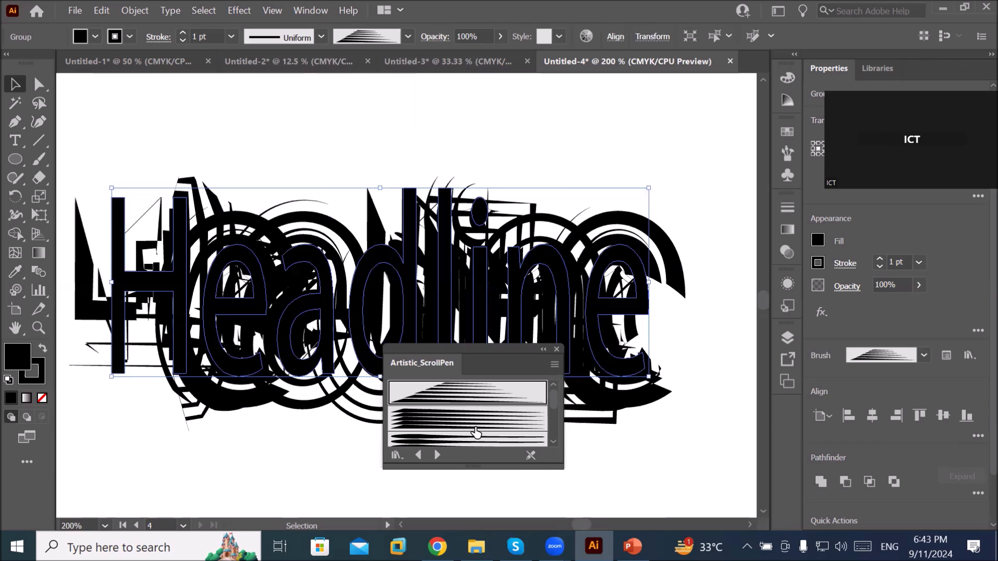
{"action": "left_click", "coordinate": [476, 432]}
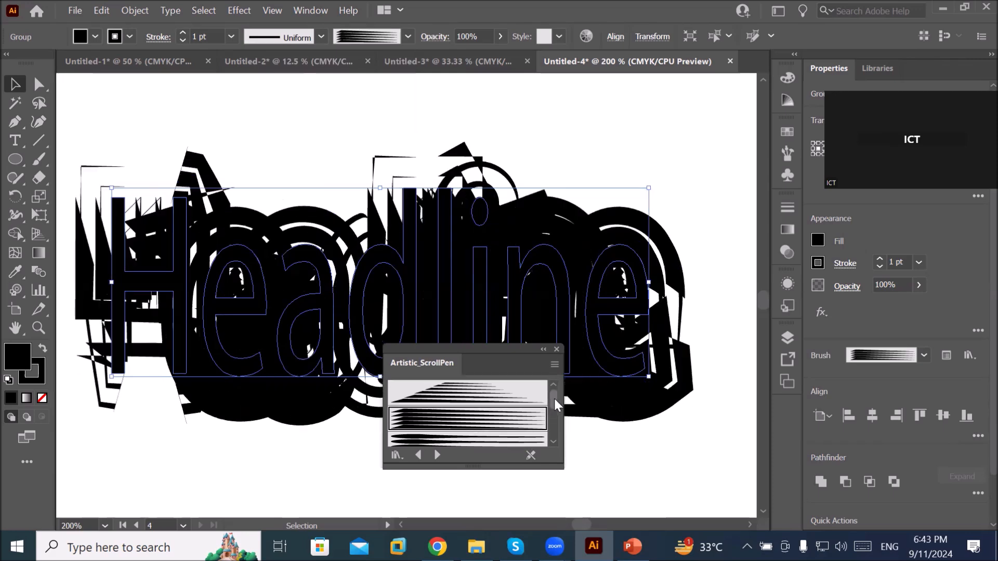
{"action": "scroll", "coordinate": [554, 403], "scroll_direction": "down", "scroll_amount": 2}
{"action": "left_click", "coordinate": [464, 404]}
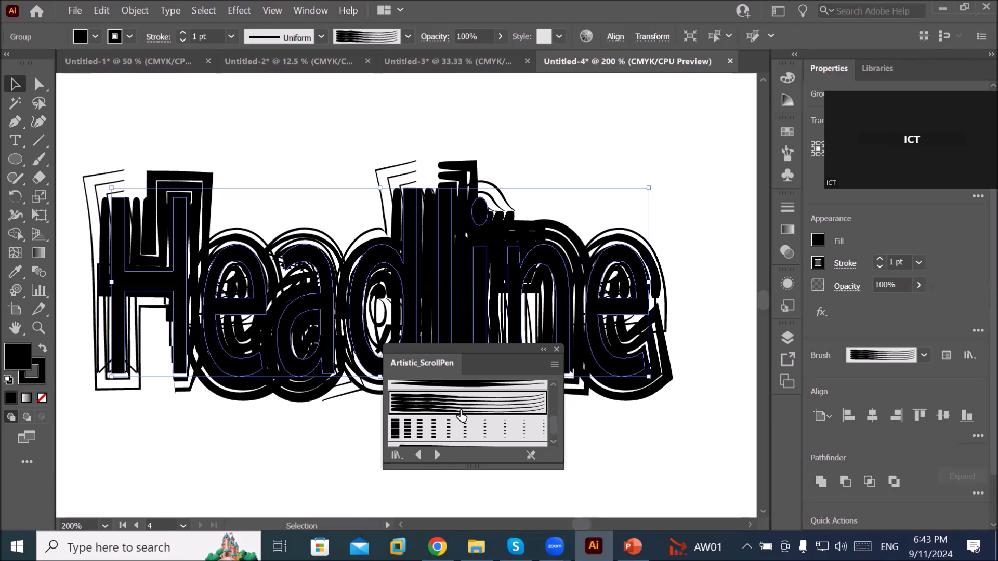
Step: Make the library panel taller, switch it to Artistic_Watercolor and apply the first watercolor brush to the Headline
{"action": "left_click_drag", "start_coordinate": [467, 469], "coordinate": [468, 518]}
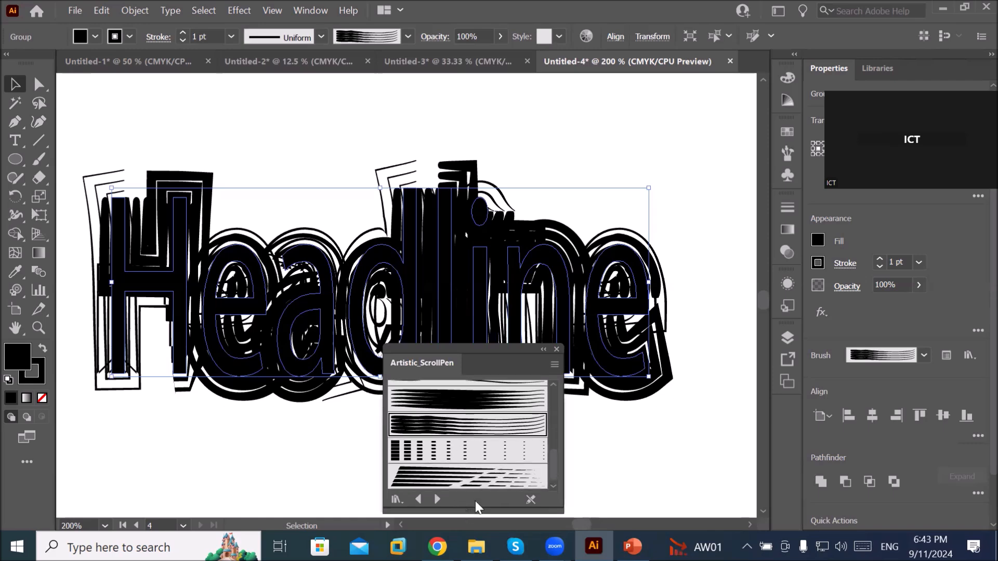
{"action": "left_click", "coordinate": [438, 498]}
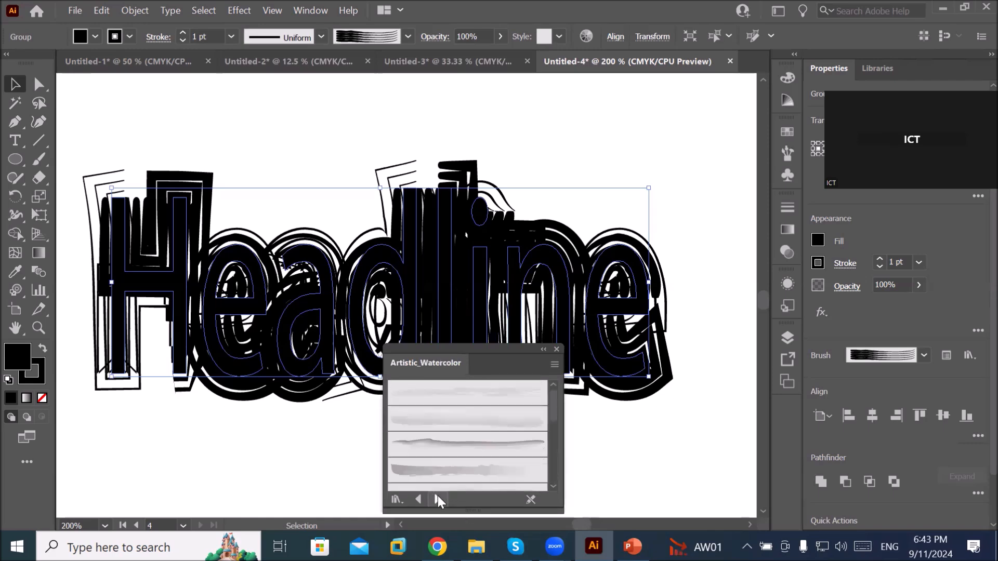
{"action": "left_click", "coordinate": [474, 403]}
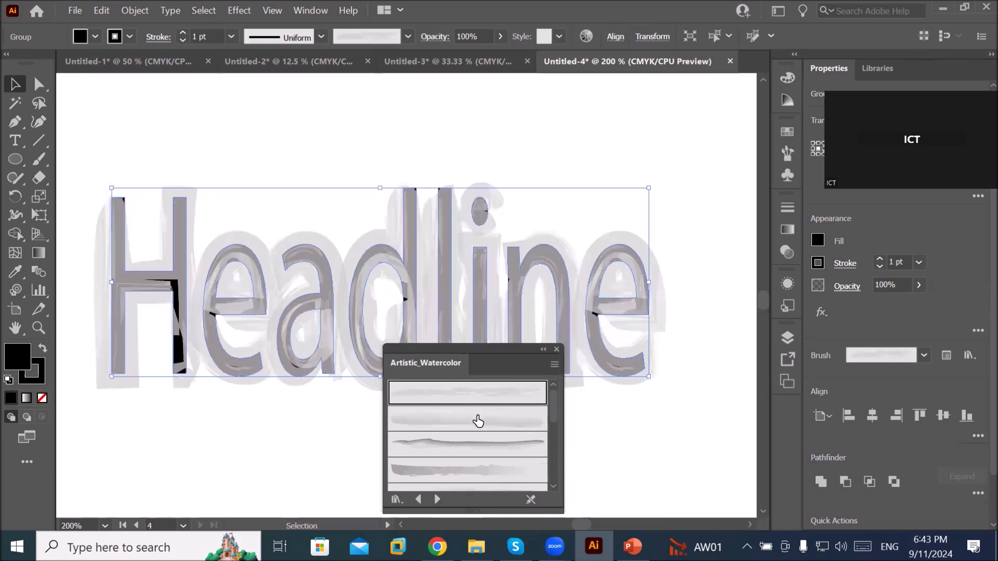
Step: Try the second, third and fourth Artistic_Watercolor brushes on the outlined Headline
{"action": "left_click", "coordinate": [474, 418]}
{"action": "left_click", "coordinate": [476, 442]}
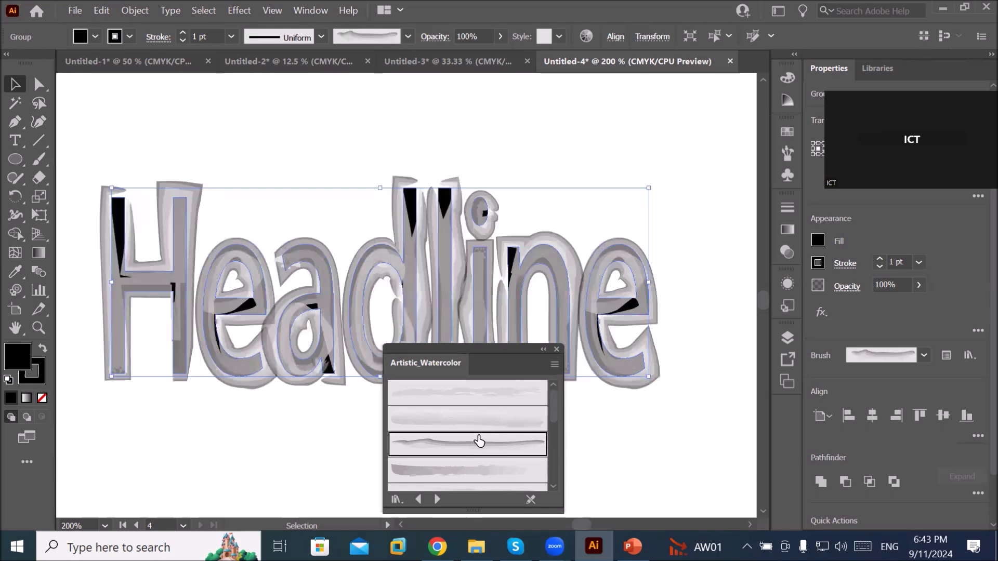
{"action": "left_click", "coordinate": [482, 479]}
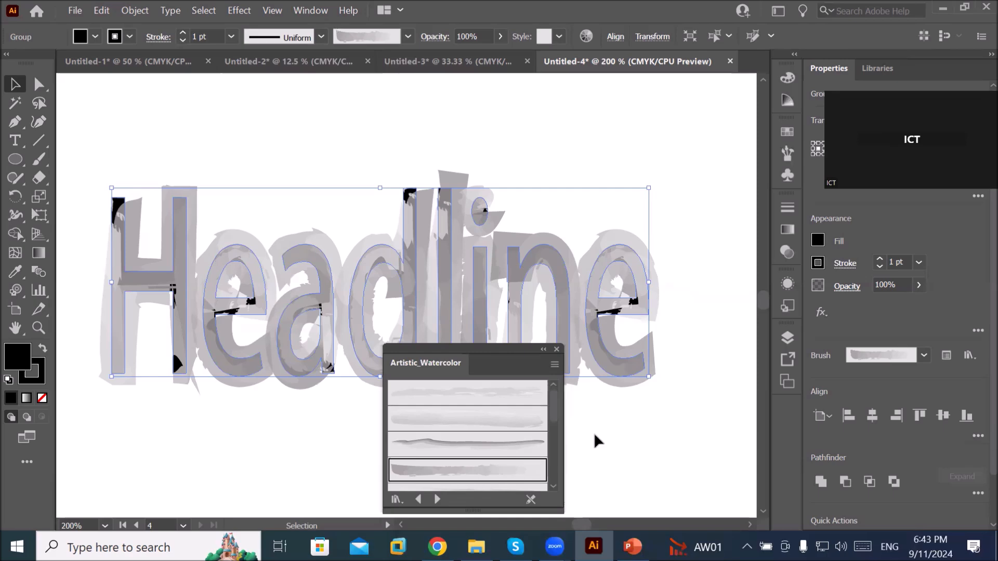
Step: Try five watercolor brushes from further down the Artistic_Watercolor library on the Headline, finishing with the last one
{"action": "mouse_move", "coordinate": [554, 427]}
{"action": "left_mouse_down"}
{"action": "mouse_move", "coordinate": [564, 481]}
{"action": "mouse_move", "coordinate": [585, 377]}
{"action": "mouse_move", "coordinate": [586, 445]}
{"action": "mouse_move", "coordinate": [569, 465]}
{"action": "left_mouse_up"}
{"action": "left_click", "coordinate": [436, 416]}
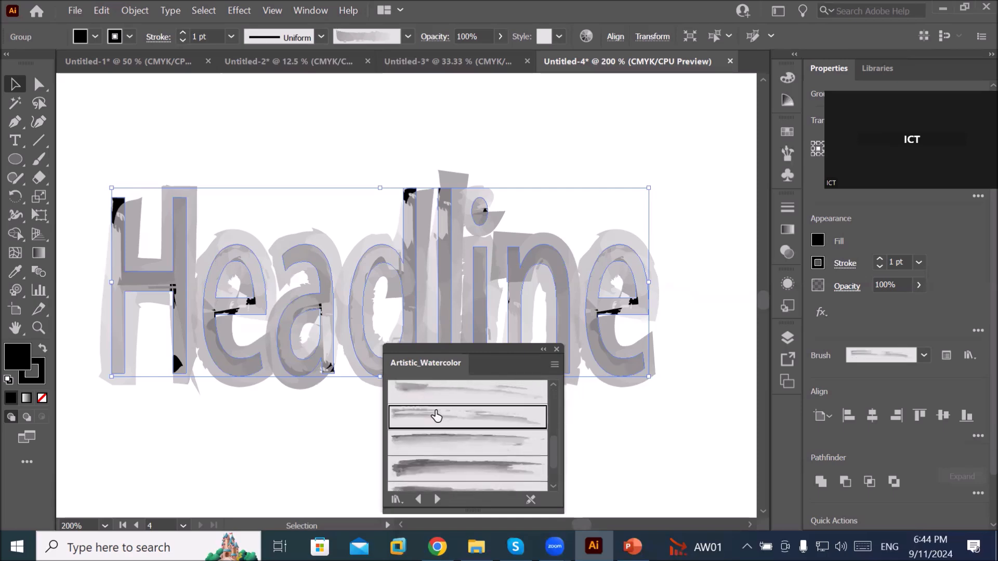
{"action": "left_click", "coordinate": [463, 447]}
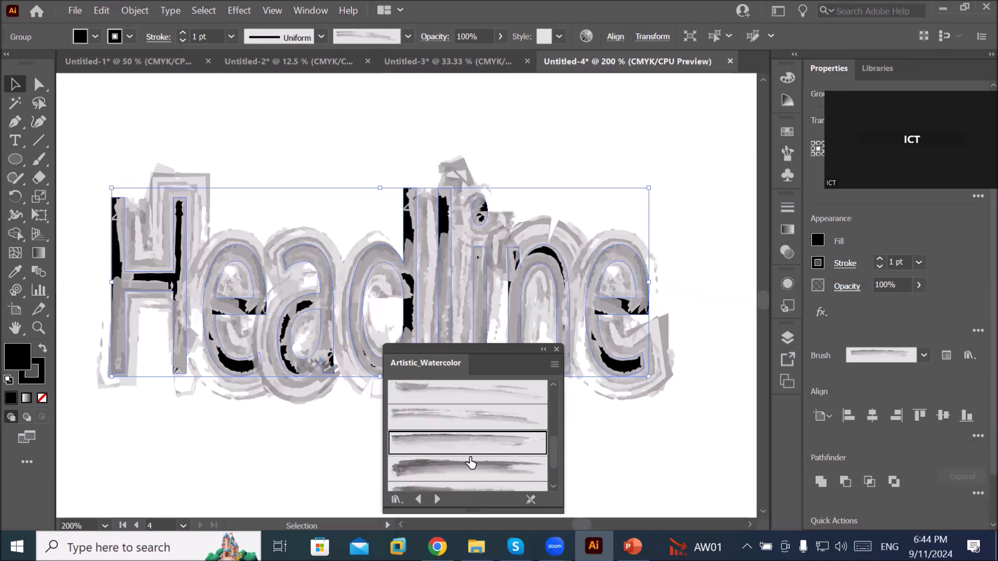
{"action": "left_click", "coordinate": [479, 476]}
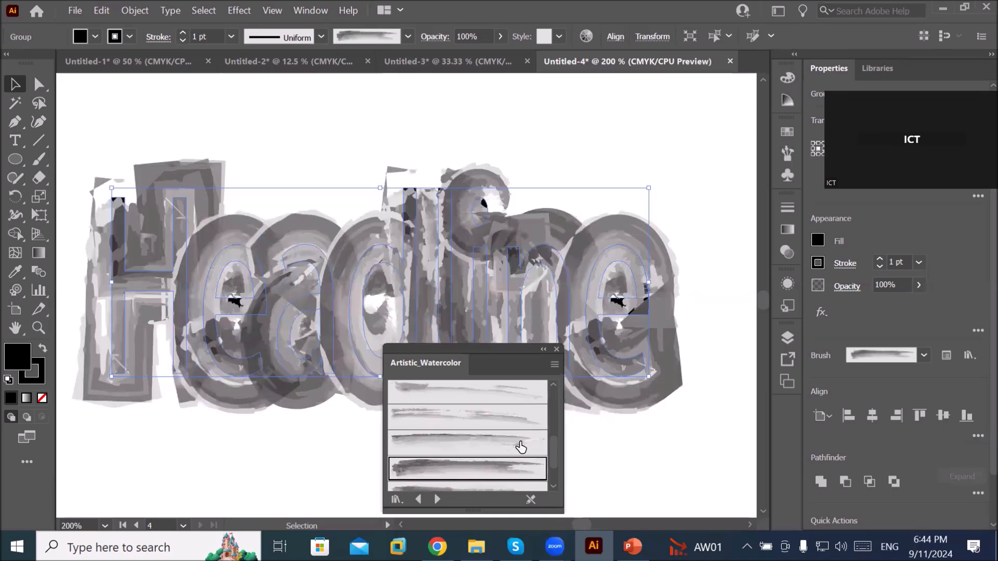
{"action": "scroll", "coordinate": [550, 441], "scroll_direction": "down", "scroll_amount": 2}
{"action": "left_click", "coordinate": [489, 457]}
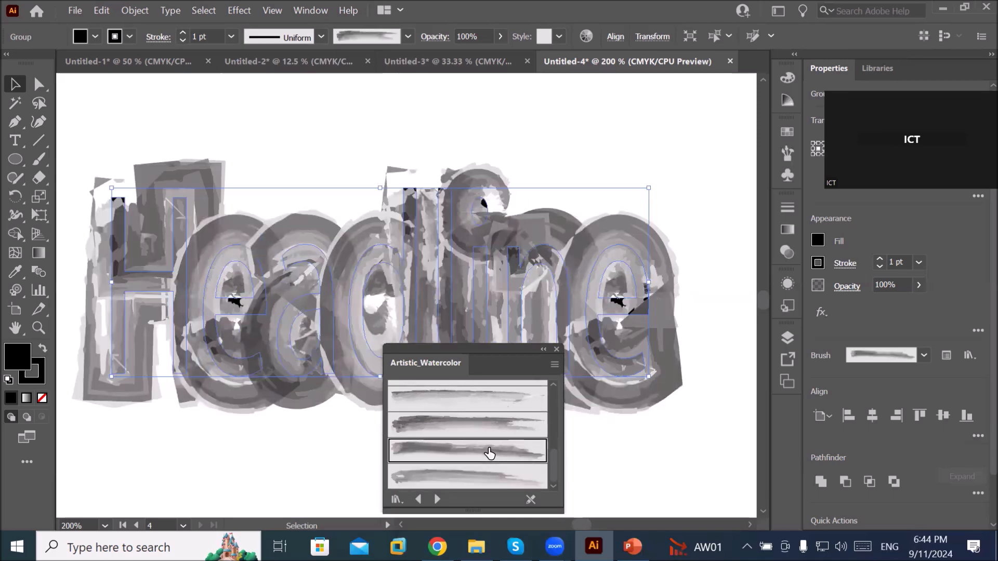
{"action": "left_click", "coordinate": [448, 480]}
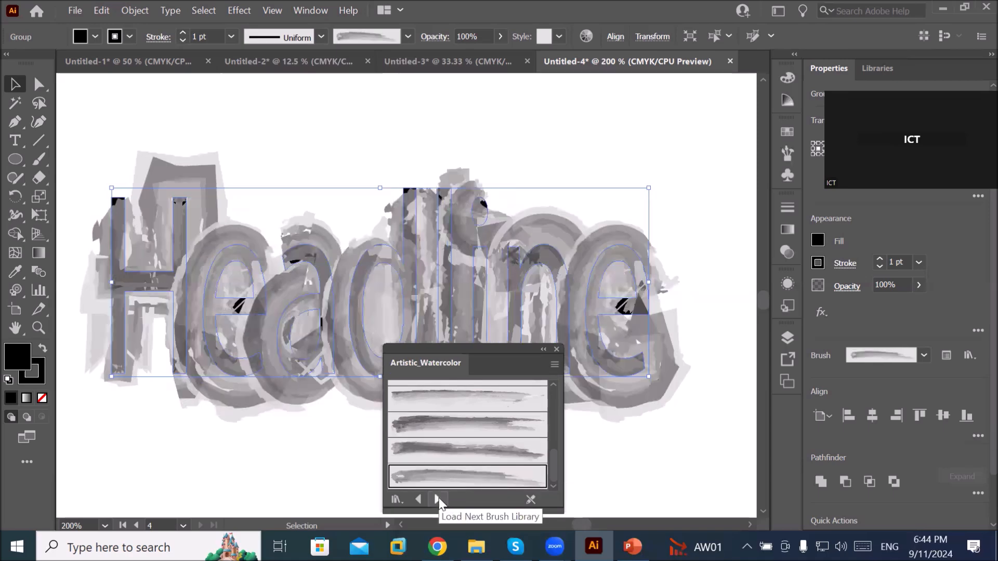
Step: Load the Borders_Dashed brush library and look through its brushes down to the end
{"action": "left_click", "coordinate": [438, 499]}
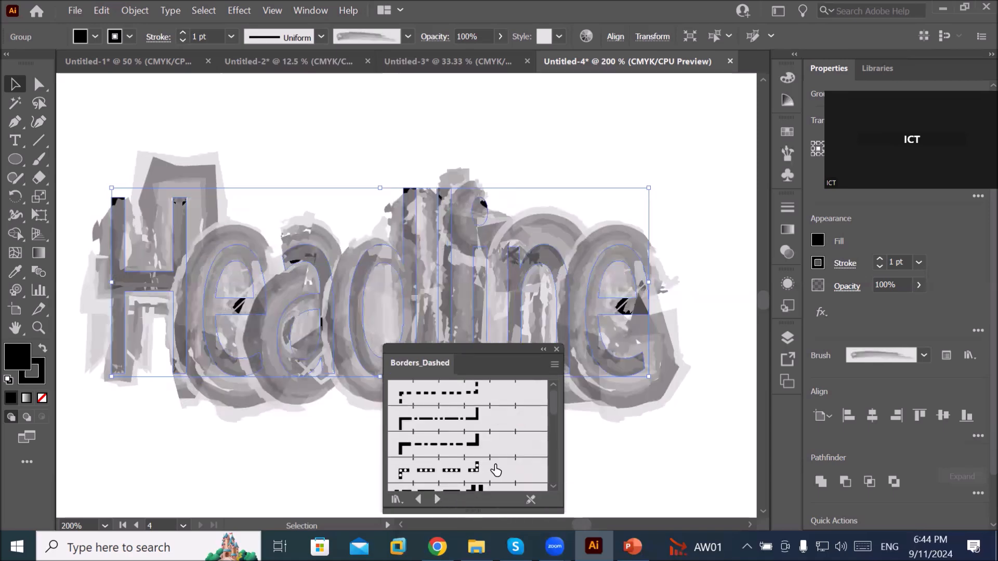
{"action": "scroll", "coordinate": [499, 449], "scroll_direction": "down", "scroll_amount": 3}
{"action": "scroll", "coordinate": [499, 452], "scroll_direction": "down", "scroll_amount": 5}
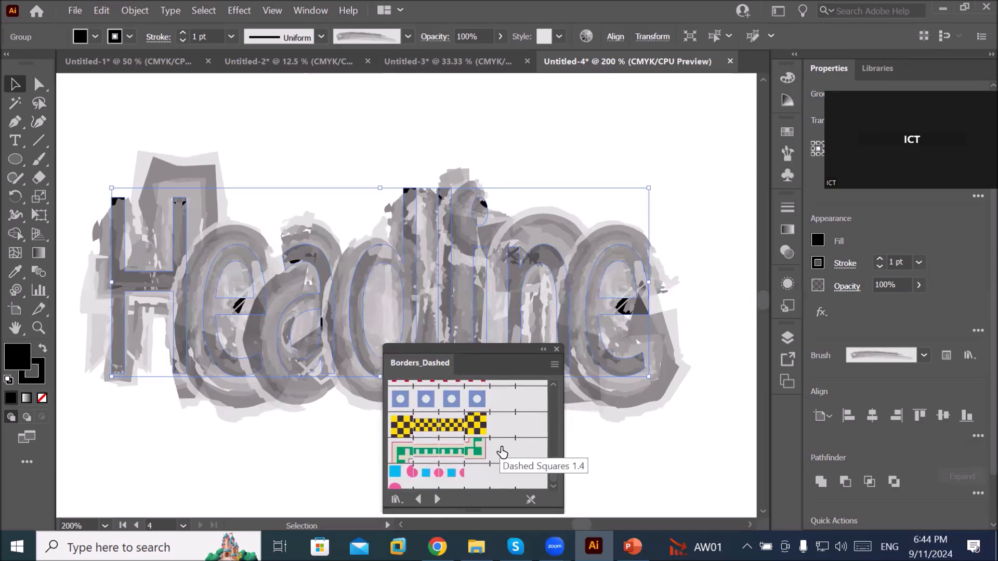
Step: Load the Borders_Decorative library and try the blue folded-ribbon, green ornamental and Baroque borders on the Headline
{"action": "left_click", "coordinate": [437, 498]}
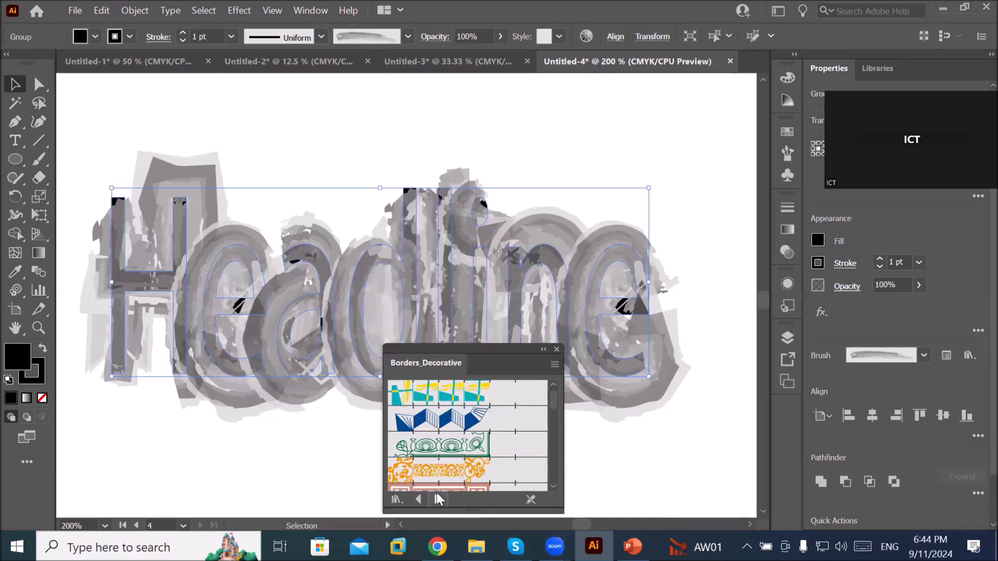
{"action": "left_click", "coordinate": [474, 426]}
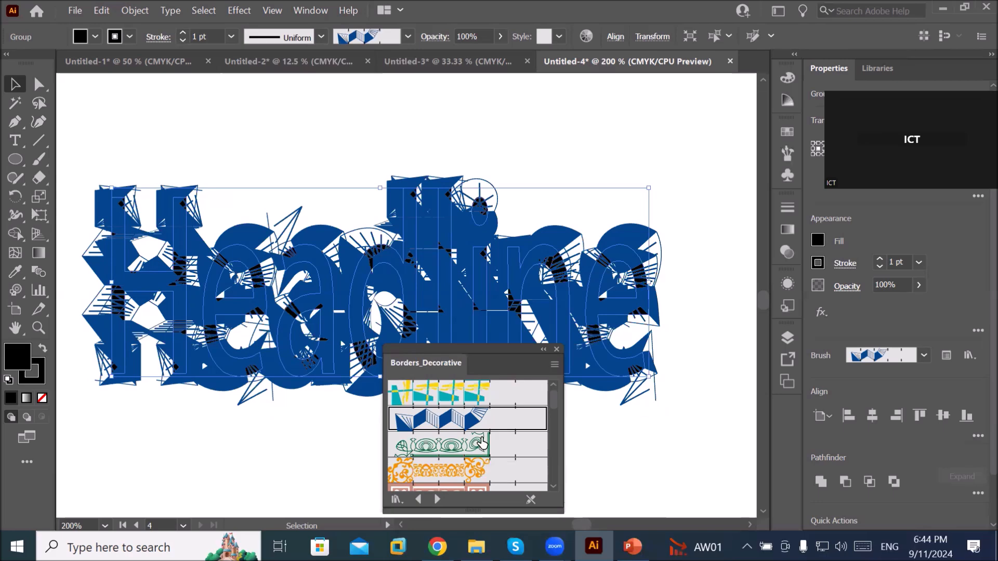
{"action": "left_click", "coordinate": [478, 451]}
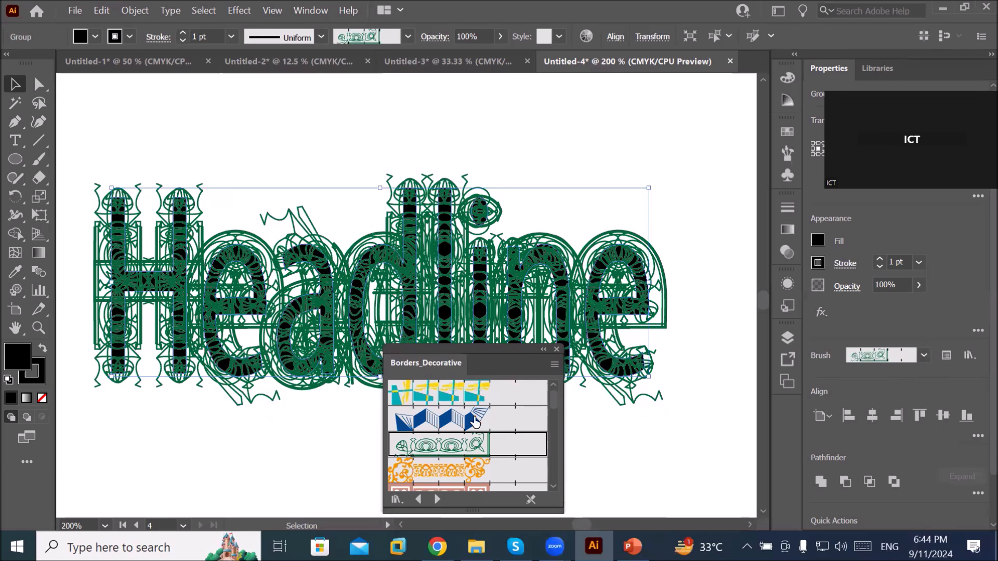
{"action": "left_click", "coordinate": [437, 470]}
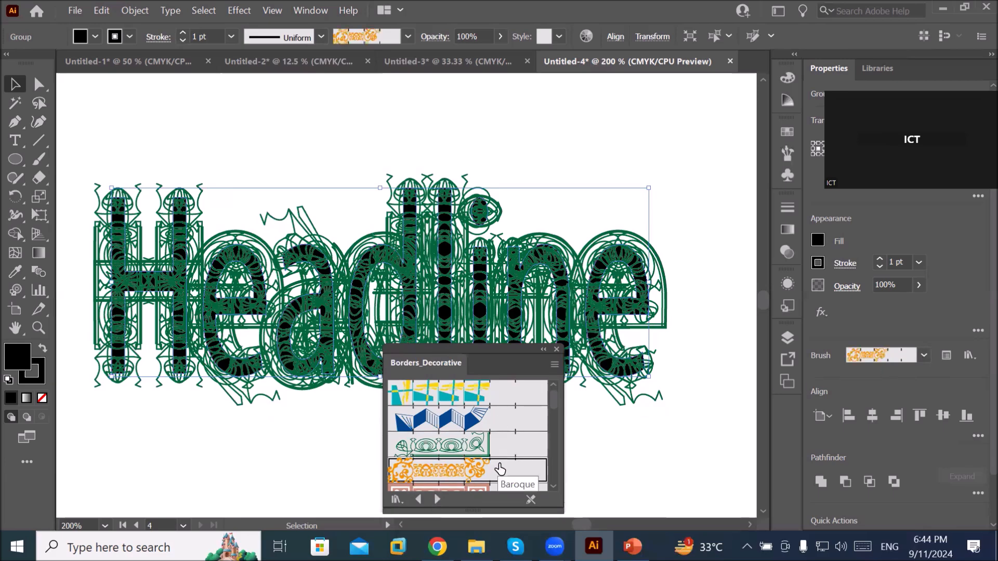
Step: Try the jewel, Gold Leaf, dark blue square-cornered and pale green leaf borders from Borders_Decorative on the Headline
{"action": "scroll", "coordinate": [502, 459], "scroll_direction": "down", "scroll_amount": 3}
{"action": "left_click", "coordinate": [461, 441]}
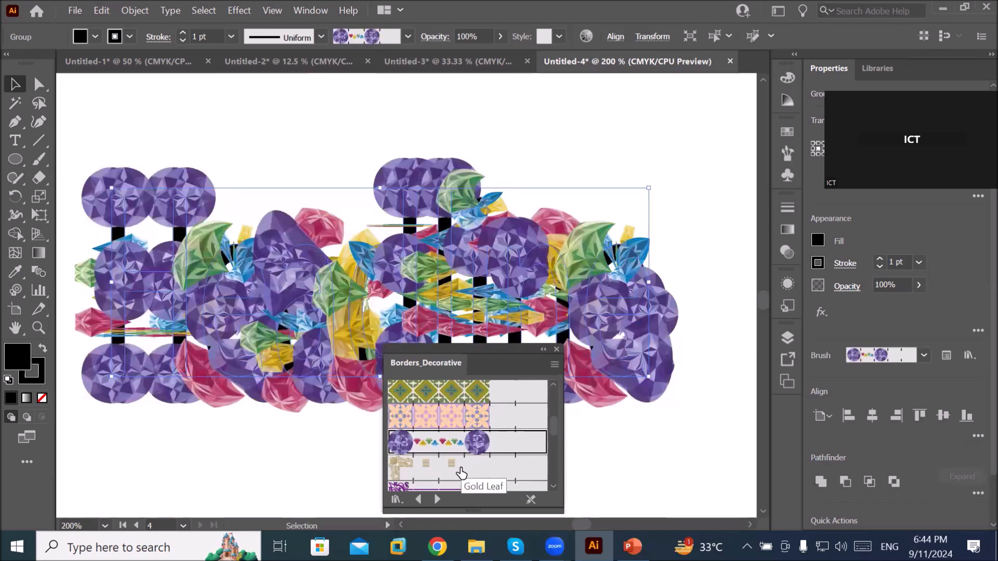
{"action": "left_click", "coordinate": [461, 471]}
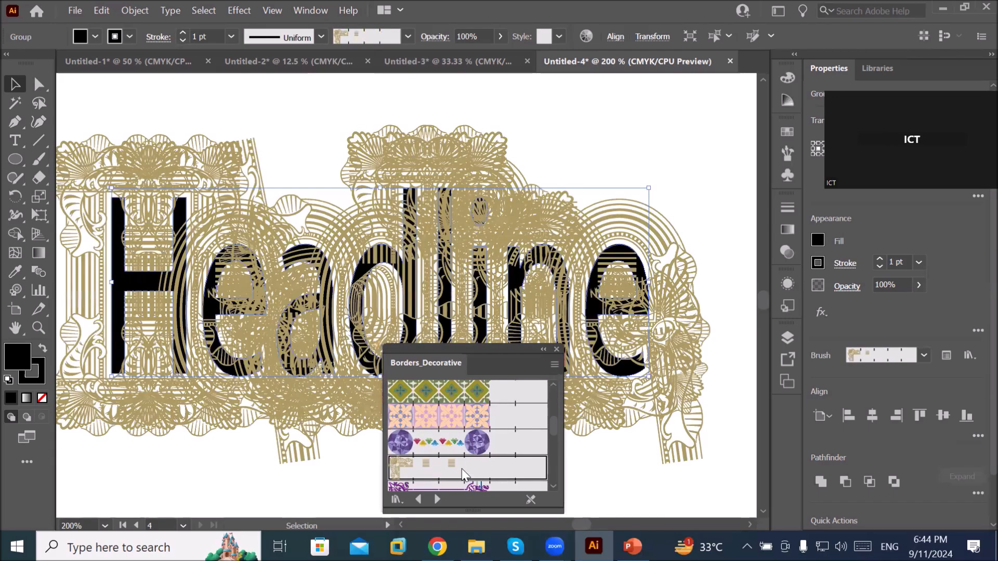
{"action": "scroll", "coordinate": [462, 470], "scroll_direction": "down", "scroll_amount": 3}
{"action": "left_click", "coordinate": [470, 478]}
{"action": "left_click", "coordinate": [458, 450]}
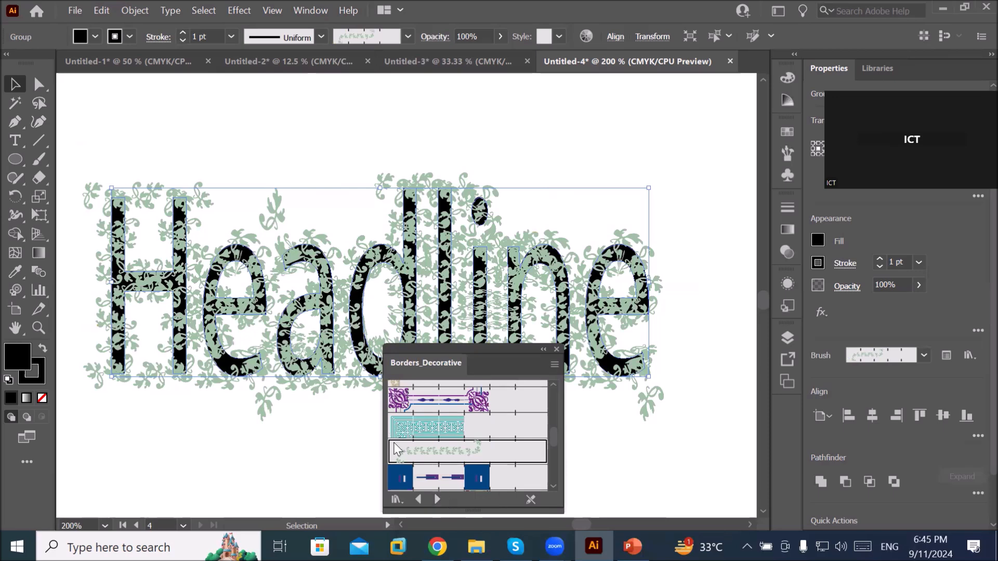
Step: Try the Sonata, black-and-gold curved, gold filigree and red starburst decorative borders on the Headline
{"action": "scroll", "coordinate": [409, 452], "scroll_direction": "down", "scroll_amount": 3}
{"action": "left_click", "coordinate": [434, 466]}
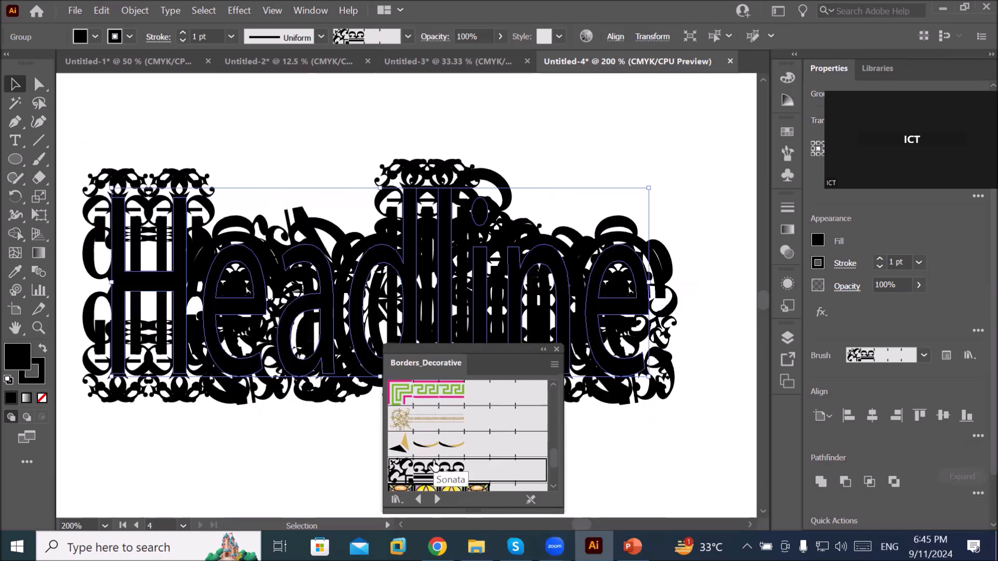
{"action": "left_click", "coordinate": [454, 441]}
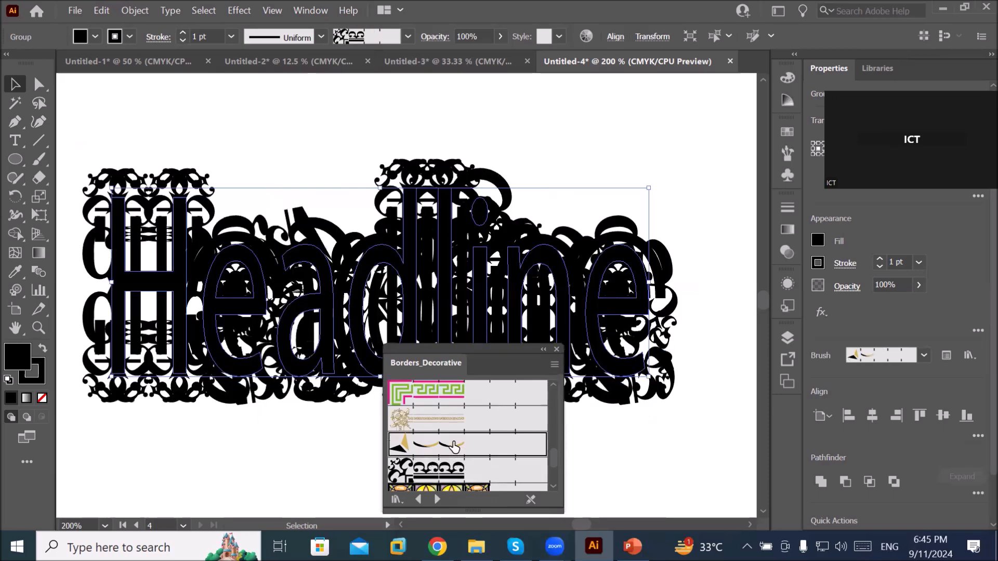
{"action": "left_click", "coordinate": [457, 418]}
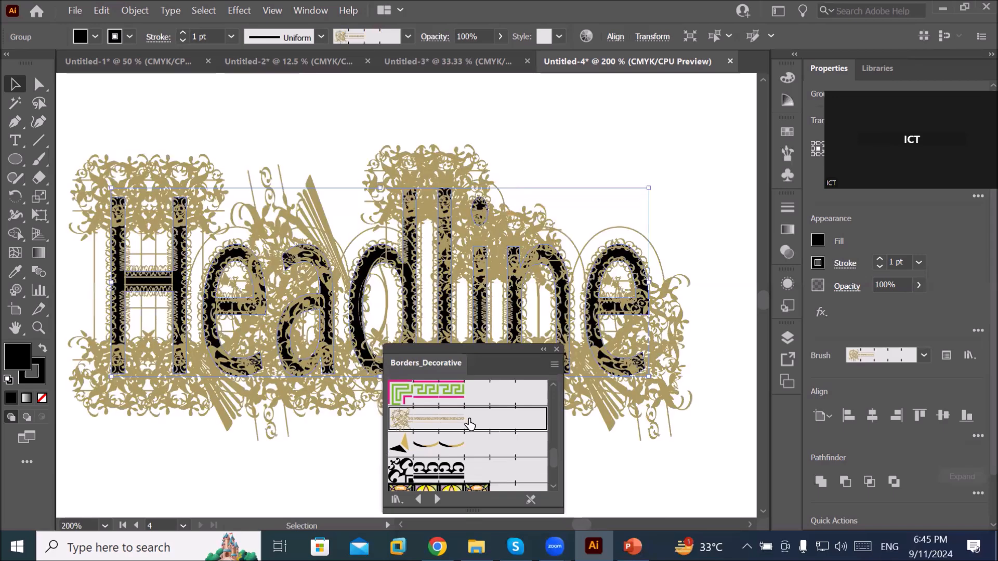
{"action": "scroll", "coordinate": [494, 471], "scroll_direction": "down", "scroll_amount": 3}
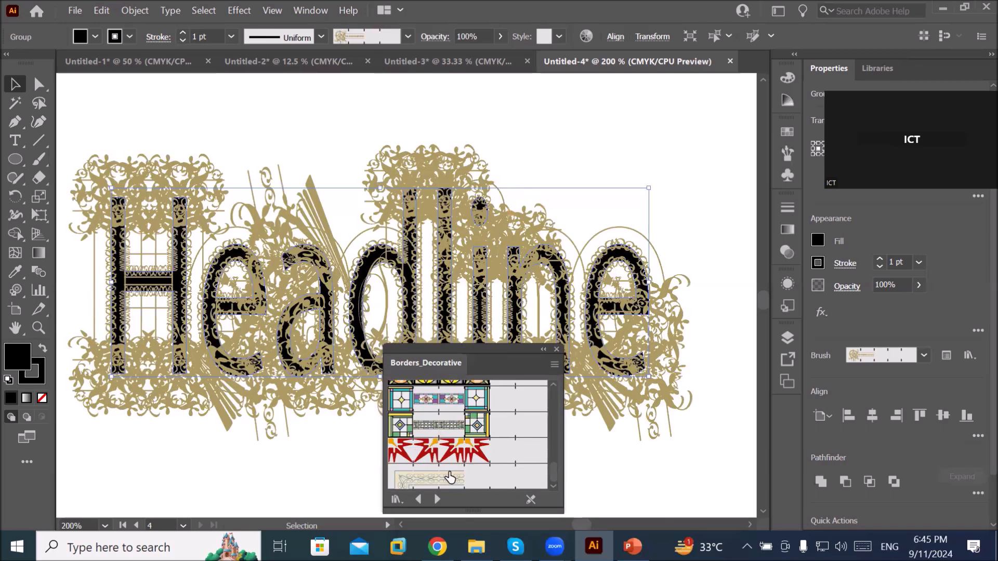
{"action": "left_click", "coordinate": [457, 453]}
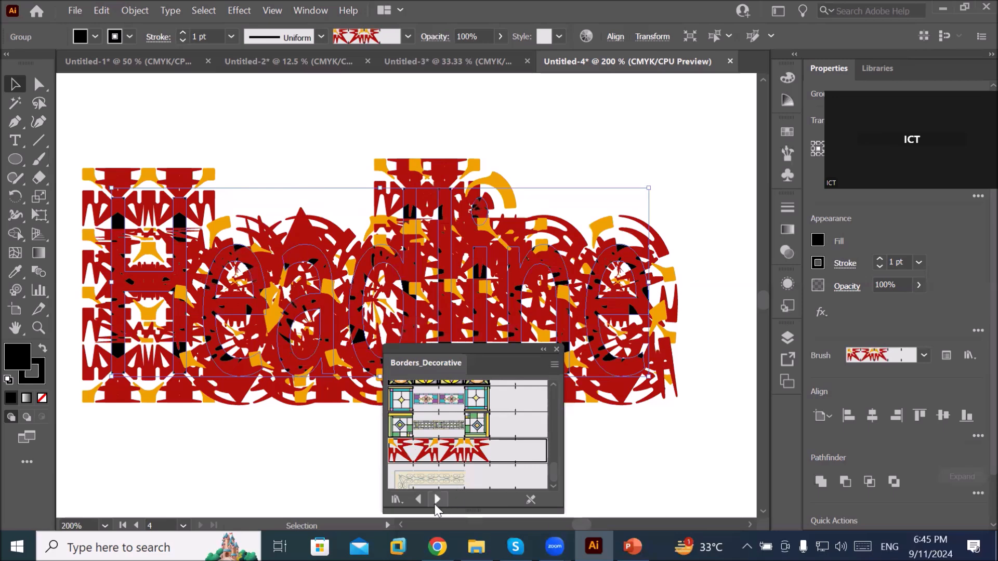
Step: Load the Borders_Frames library, look through its frames and move the library panel up over the end of the Headline
{"action": "left_click", "coordinate": [437, 500]}
{"action": "scroll", "coordinate": [453, 468], "scroll_direction": "down", "scroll_amount": 3}
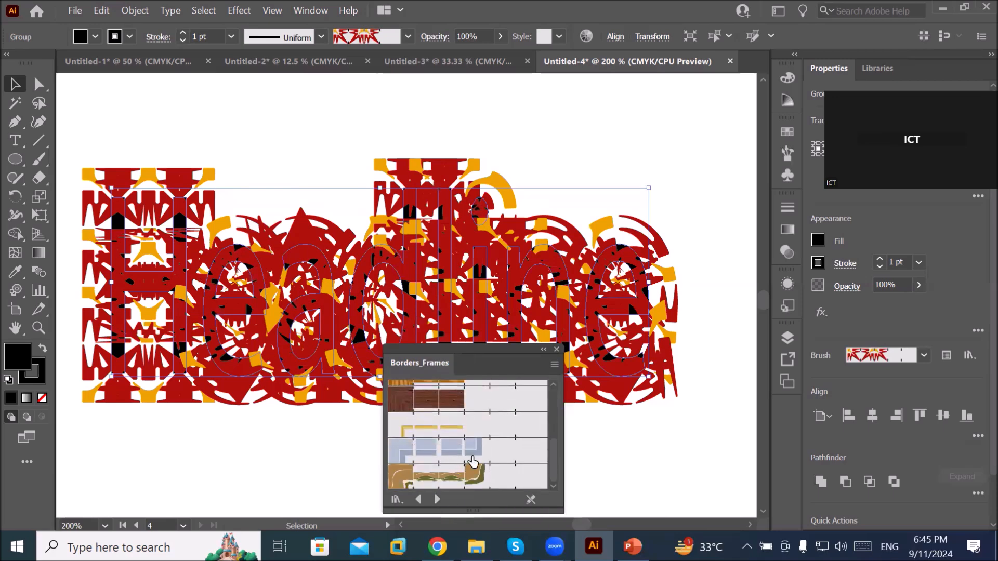
{"action": "left_click_drag", "start_coordinate": [493, 359], "coordinate": [545, 216]}
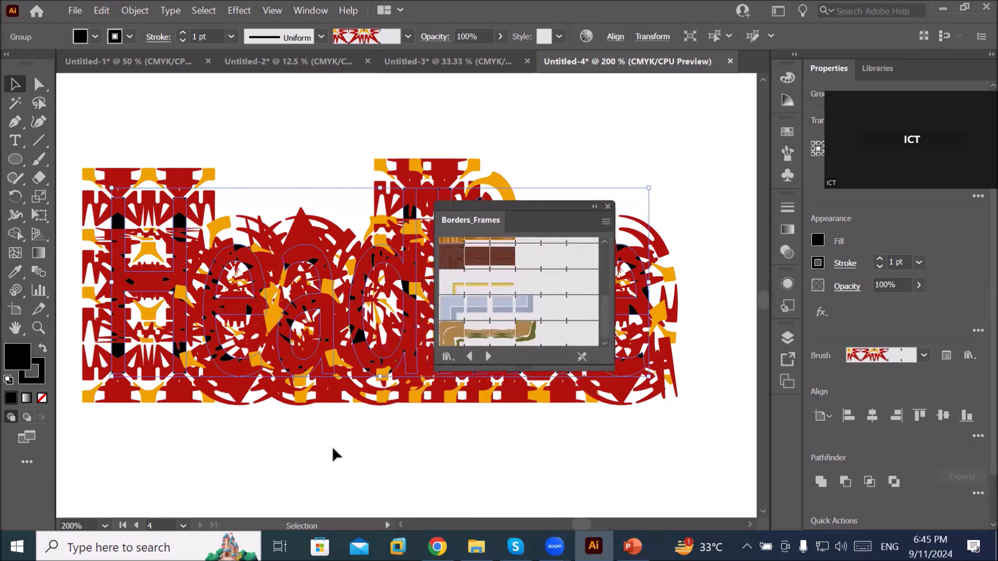
Step: Load the Borders_Geometric library, try the green Geometric 2 border on the Headline and look through the remaining brushes
{"action": "left_click", "coordinate": [489, 355]}
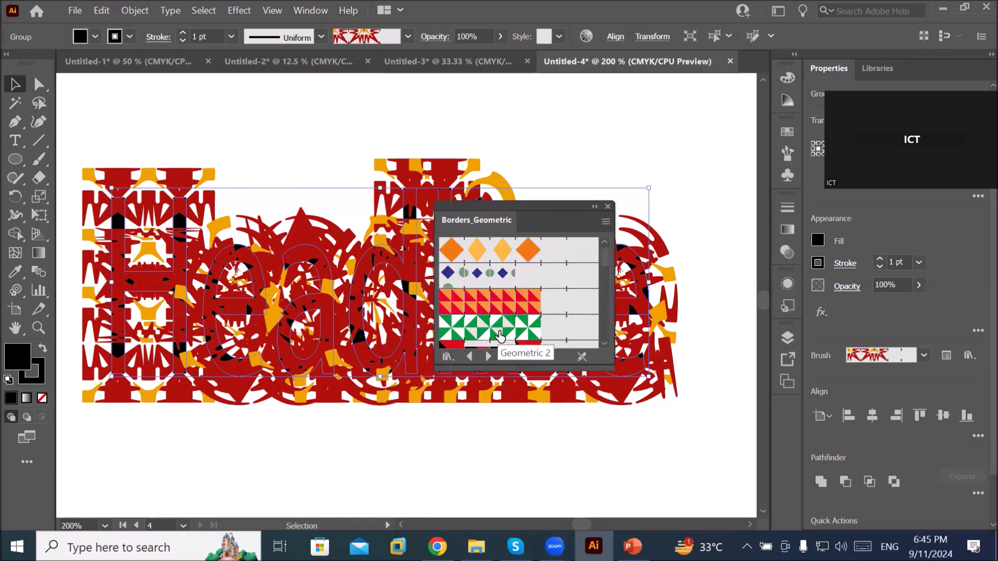
{"action": "left_click", "coordinate": [502, 332]}
{"action": "scroll", "coordinate": [487, 337], "scroll_direction": "down", "scroll_amount": 5}
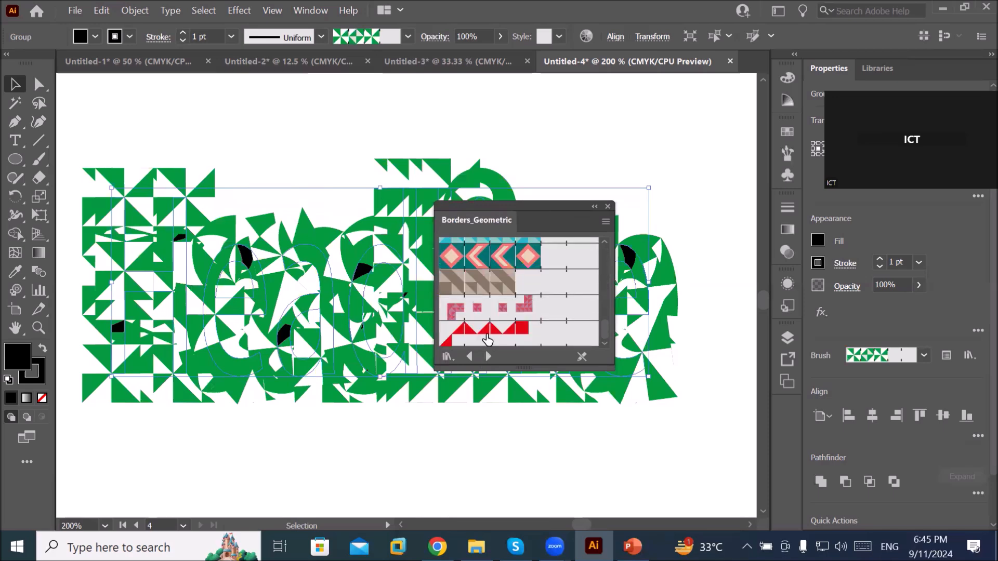
Step: Load the Borders_Indigenous library, apply the border with wavy tan corners and blue lines to the Headline, and deselect it
{"action": "left_click", "coordinate": [486, 357]}
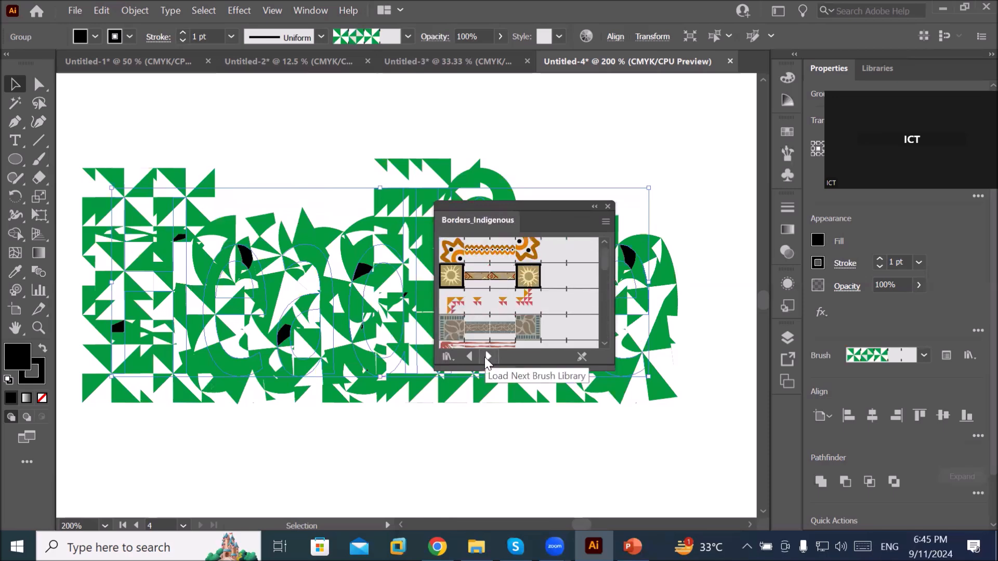
{"action": "scroll", "coordinate": [490, 328], "scroll_direction": "down", "scroll_amount": 5}
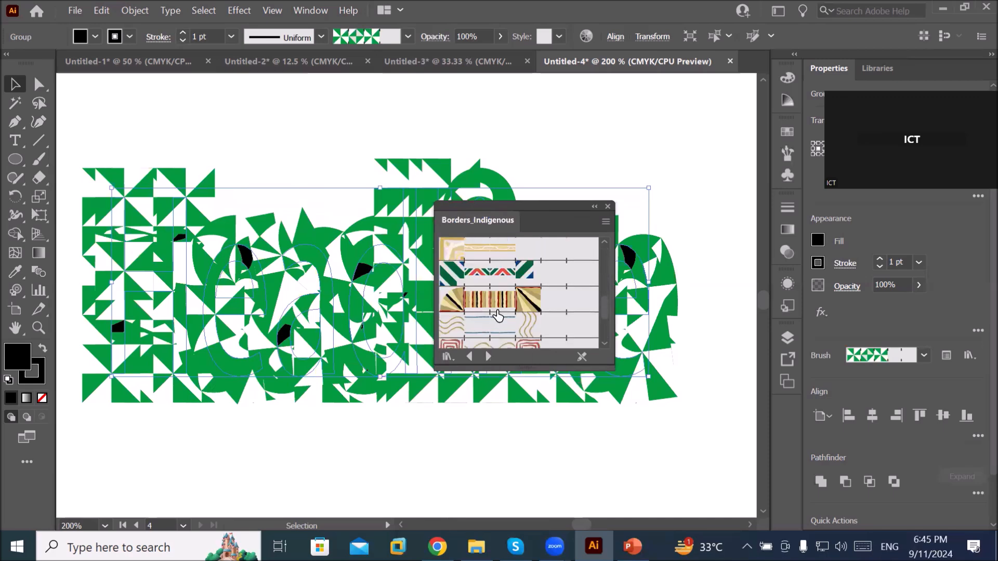
{"action": "left_click", "coordinate": [518, 328]}
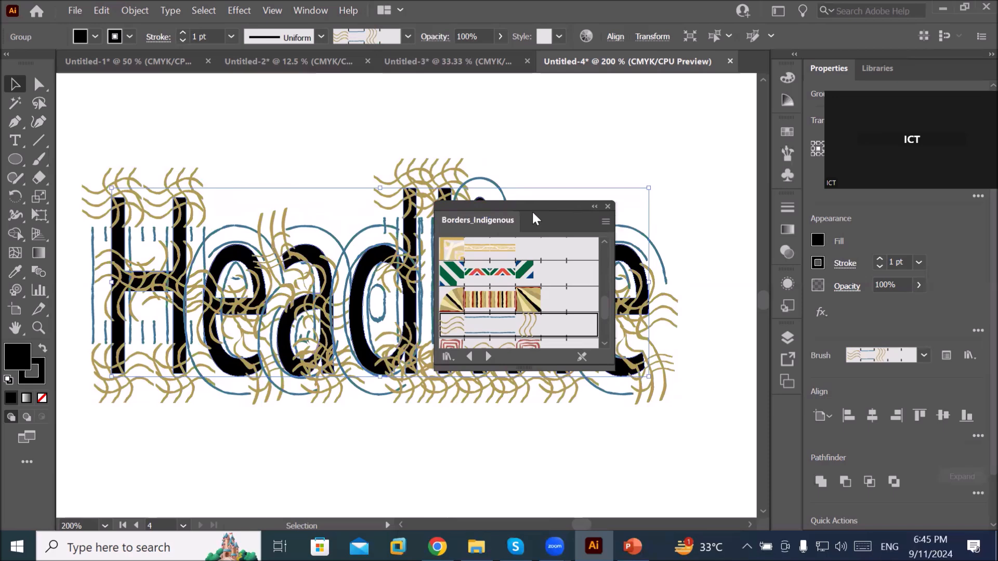
{"action": "left_click", "coordinate": [245, 169]}
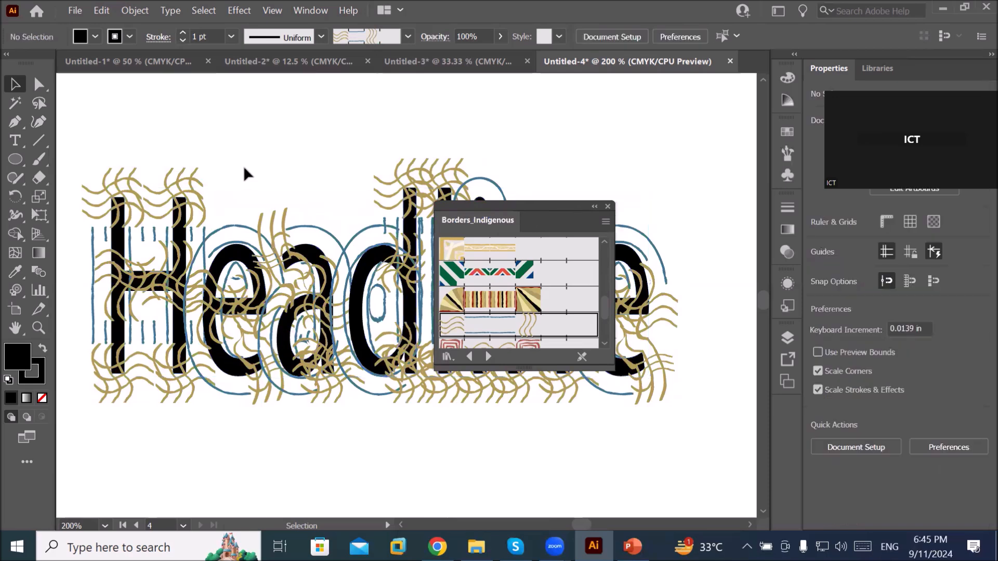
Step: Move the Headline up to the top edge of its artboard
{"action": "scroll", "coordinate": [245, 175], "scroll_direction": "down", "scroll_amount": 4}
{"action": "scroll", "coordinate": [245, 178], "scroll_direction": "down", "scroll_amount": 1}
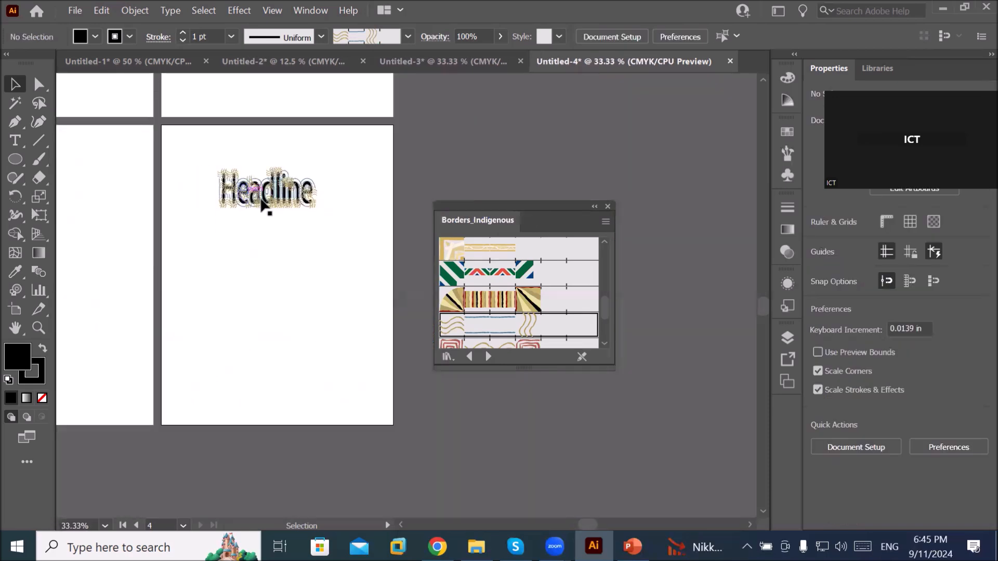
{"action": "left_click_drag", "start_coordinate": [263, 207], "coordinate": [268, 168]}
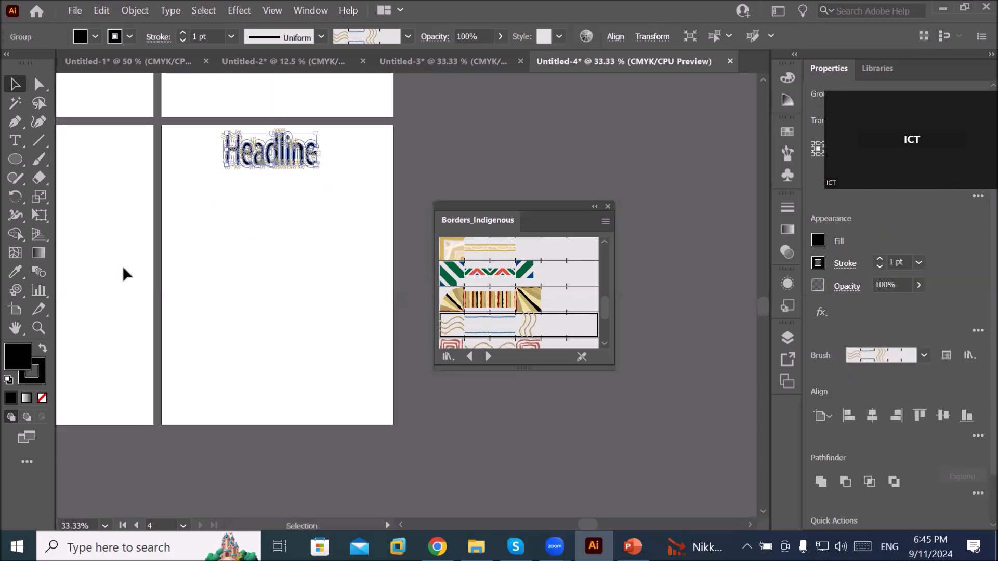
Step: Create an area text block of placeholder text filling most of the artboard below the Headline
{"action": "left_click", "coordinate": [16, 142]}
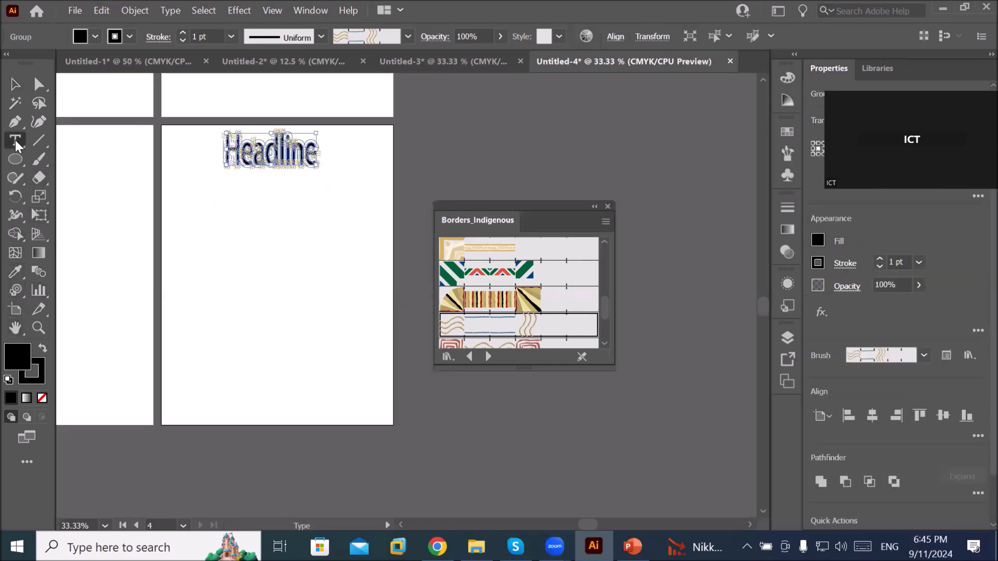
{"action": "left_click_drag", "start_coordinate": [173, 186], "coordinate": [376, 392]}
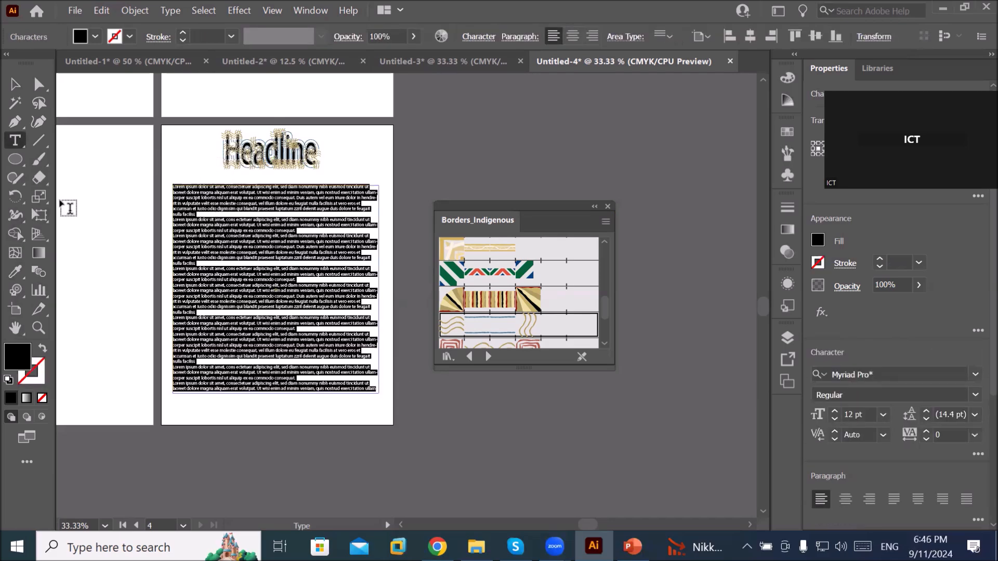
{"action": "left_click", "coordinate": [15, 84]}
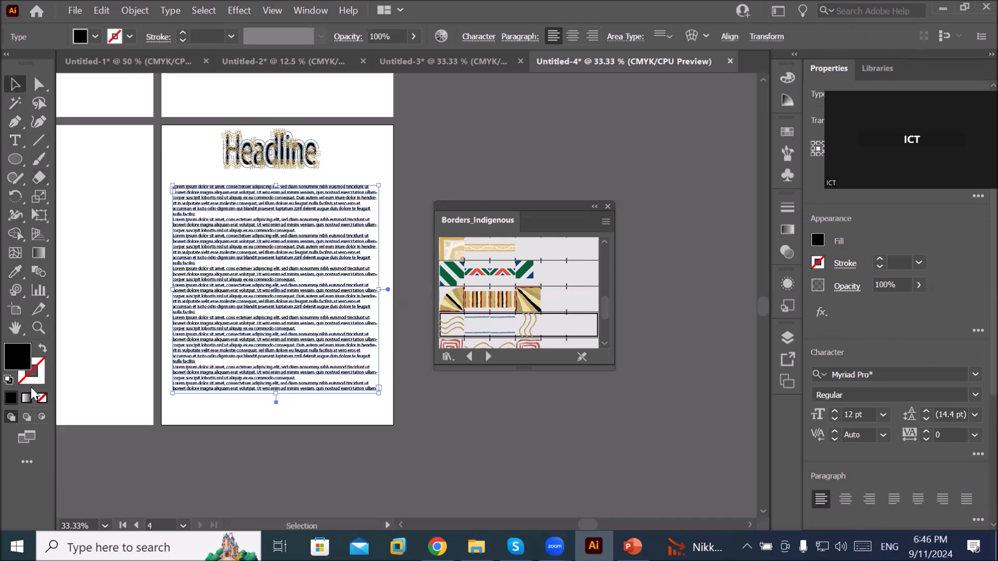
Step: Draw a black rectangle covering nearly the whole Headline artboard and stack it directly below the placeholder text in Layer 1
{"action": "left_click", "coordinate": [22, 158]}
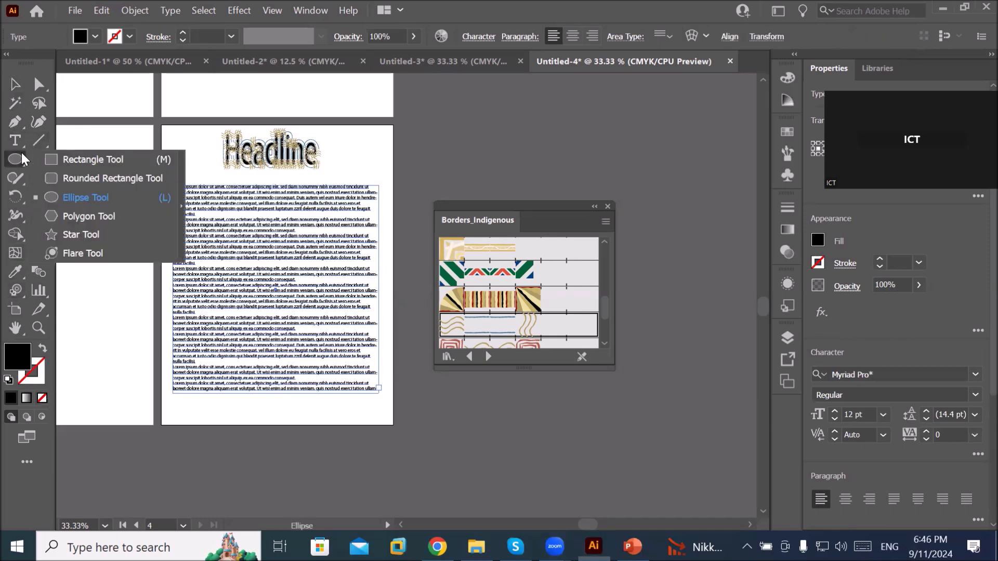
{"action": "left_click", "coordinate": [70, 159]}
{"action": "left_click_drag", "start_coordinate": [160, 130], "coordinate": [393, 418]}
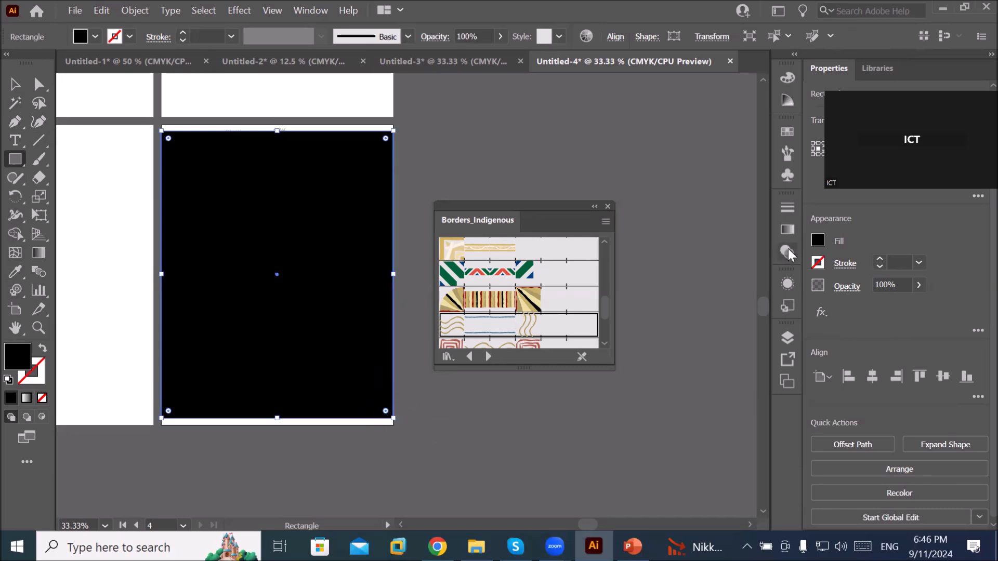
{"action": "left_click", "coordinate": [787, 337]}
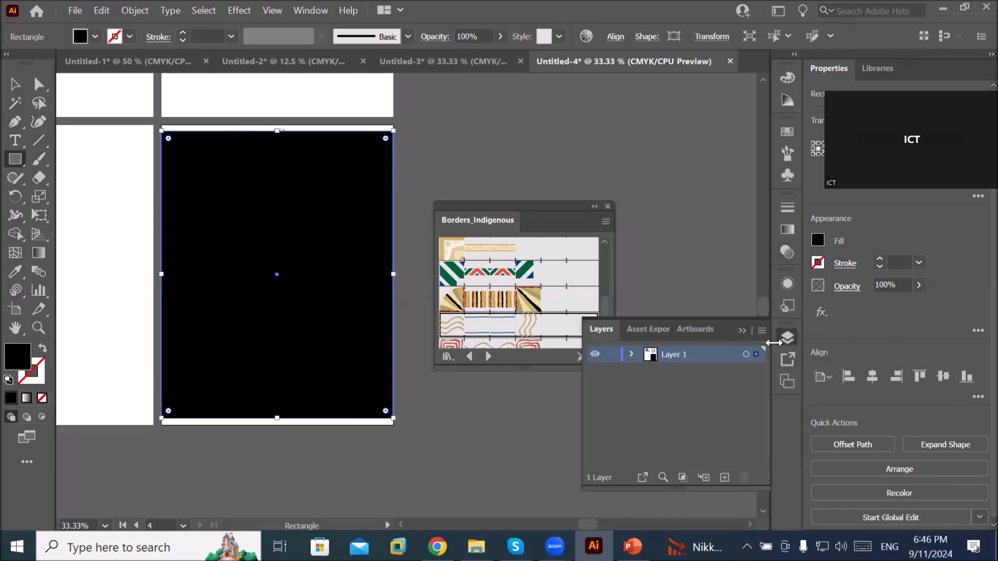
{"action": "left_click", "coordinate": [631, 354]}
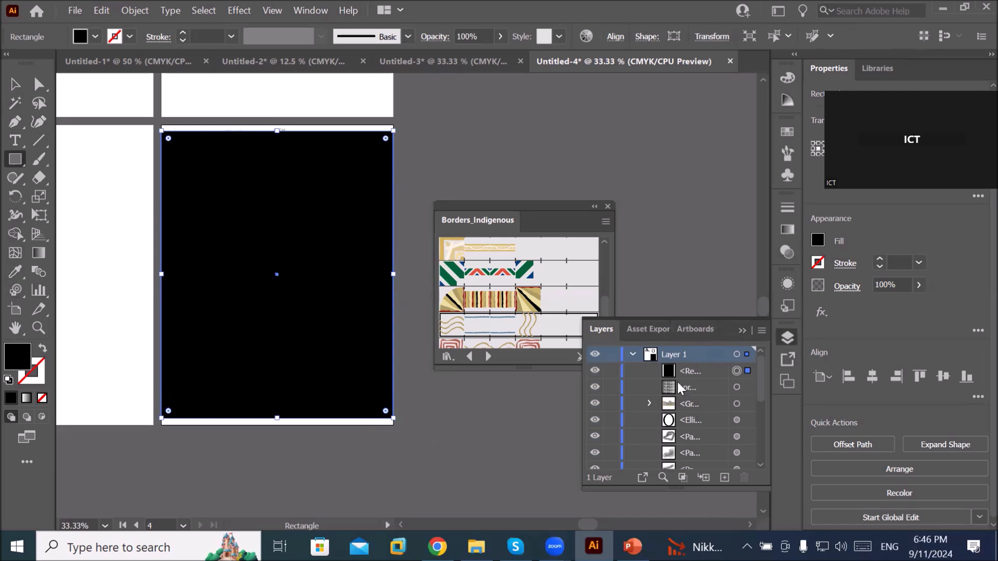
{"action": "left_click_drag", "start_coordinate": [679, 367], "coordinate": [678, 391]}
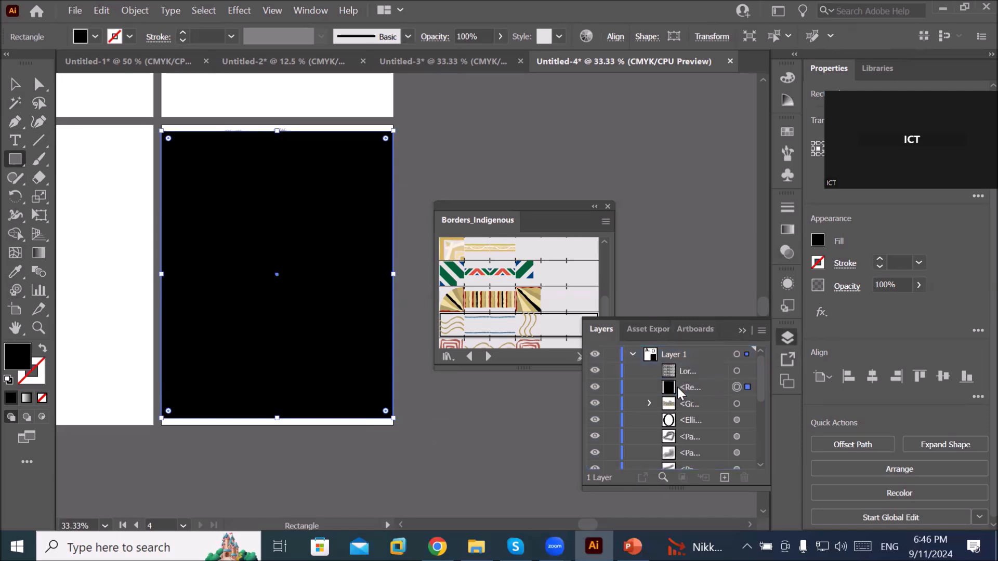
Step: Remove the rectangle's fill and give it a black stroke
{"action": "left_click", "coordinate": [95, 37]}
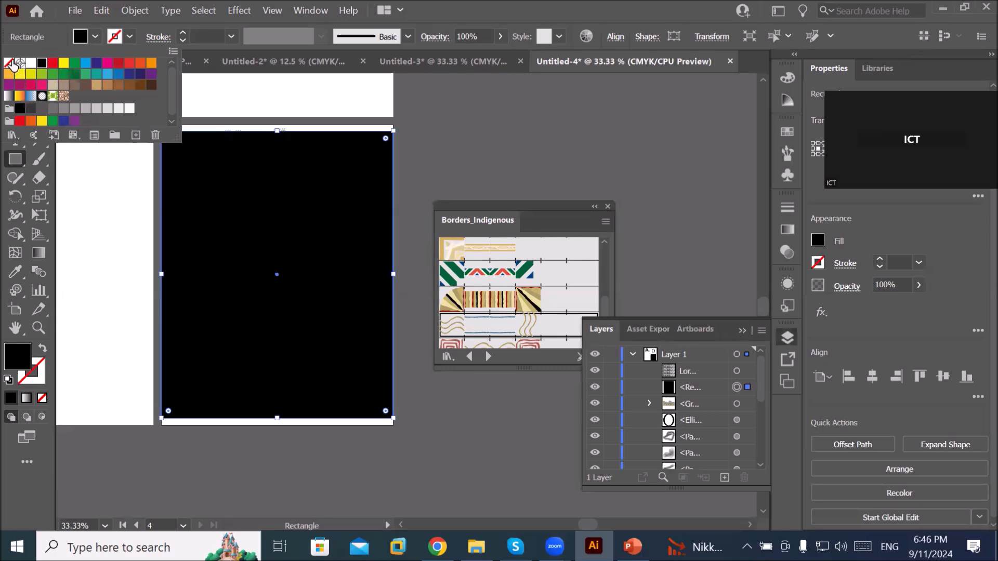
{"action": "left_click", "coordinate": [8, 63]}
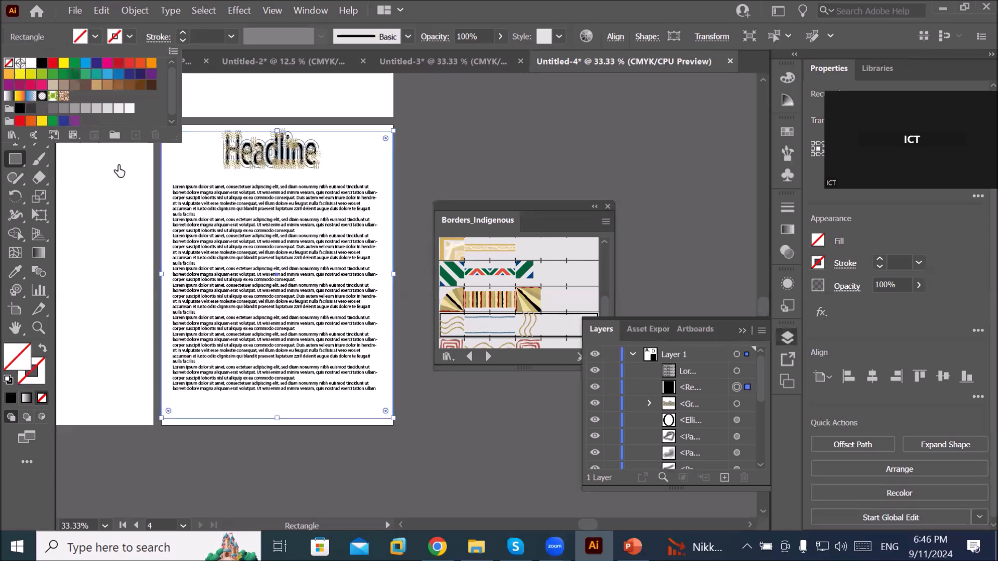
{"action": "left_click", "coordinate": [129, 36]}
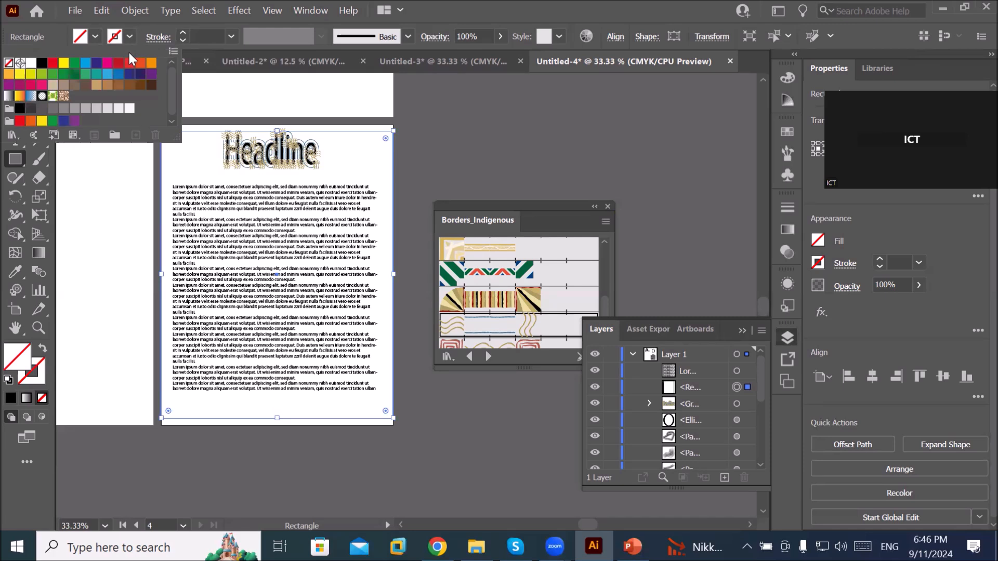
{"action": "left_click", "coordinate": [41, 63]}
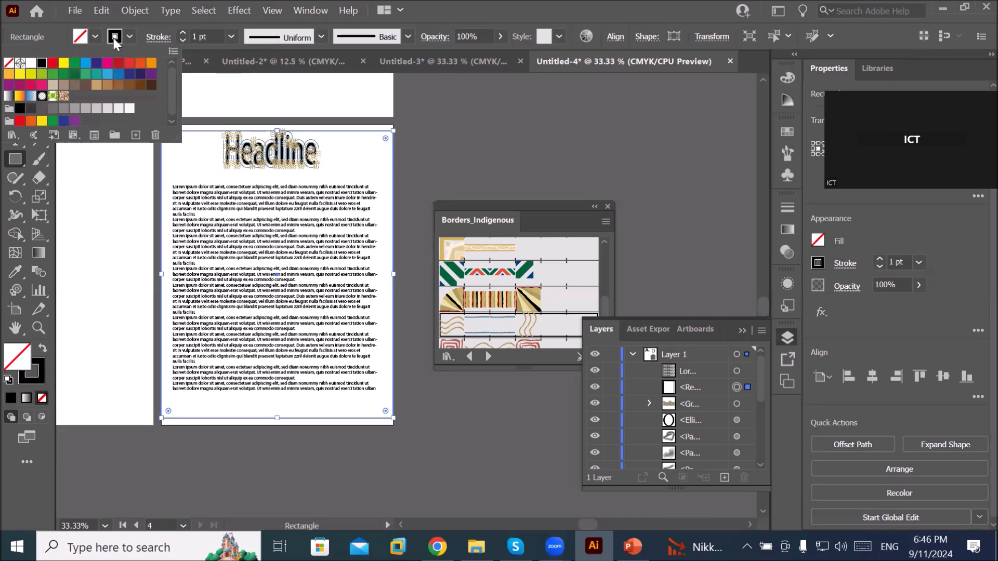
Step: Set the rectangle's stroke weight to 11 pt
{"action": "left_click", "coordinate": [182, 30]}
{"action": "left_click", "coordinate": [182, 29]}
{"action": "left_click", "coordinate": [182, 29]}
{"action": "left_click", "coordinate": [182, 29]}
{"action": "left_click", "coordinate": [182, 29]}
{"action": "left_click", "coordinate": [182, 29]}
{"action": "left_click", "coordinate": [183, 30]}
{"action": "left_click", "coordinate": [183, 30]}
{"action": "left_click", "coordinate": [183, 30]}
{"action": "left_click", "coordinate": [183, 30]}
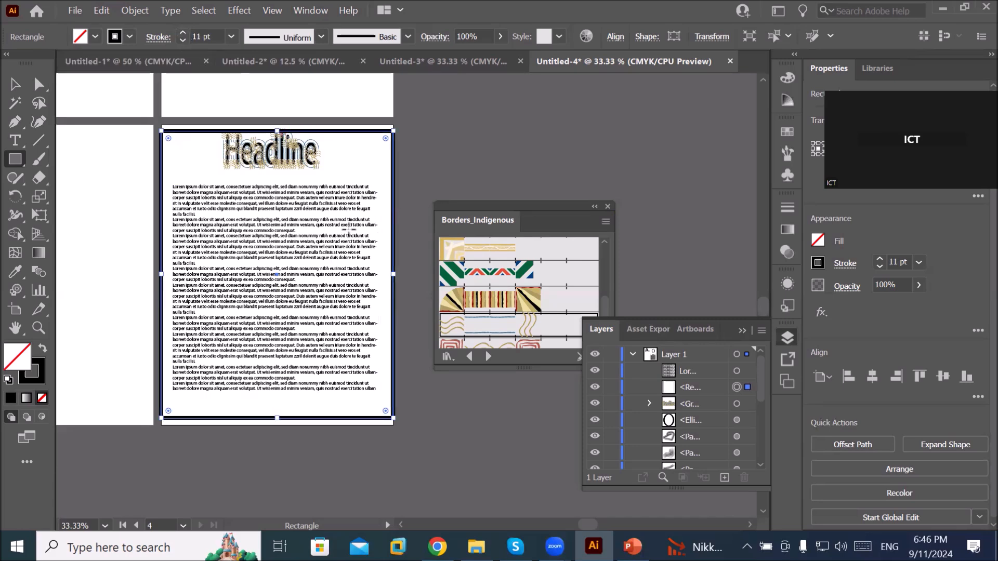
Step: Try the Samoan, striped tan, wavy-corner and Primitive 2 borders from Borders_Indigenous on the rectangle
{"action": "scroll", "coordinate": [328, 123], "scroll_direction": "up", "scroll_amount": 1}
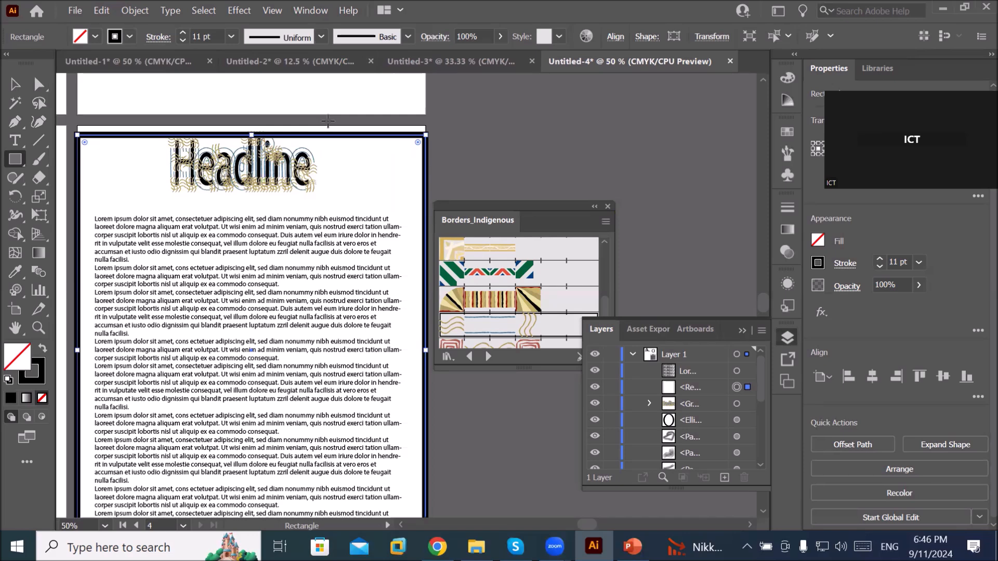
{"action": "left_click", "coordinate": [498, 273]}
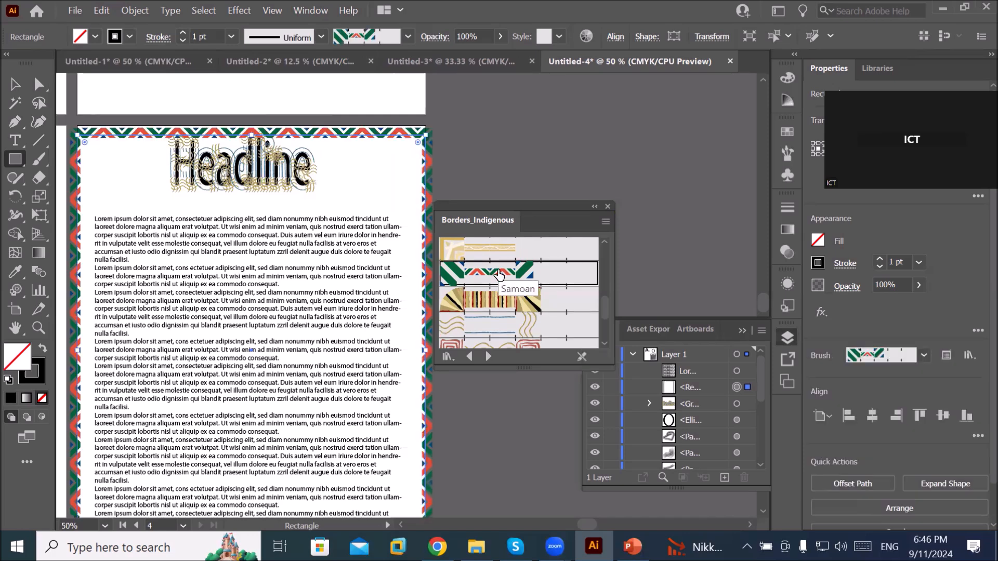
{"action": "left_click", "coordinate": [513, 309]}
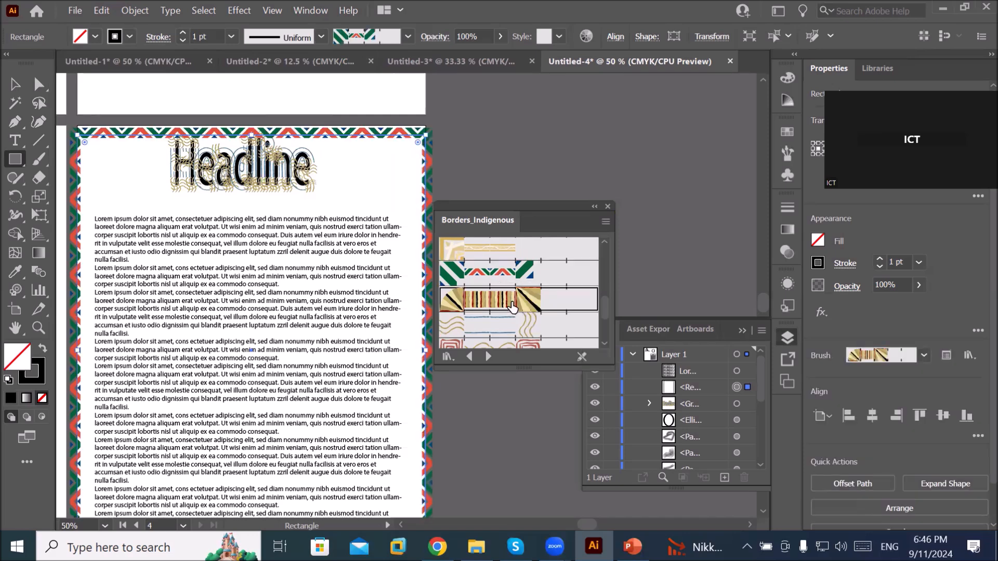
{"action": "left_click", "coordinate": [521, 333]}
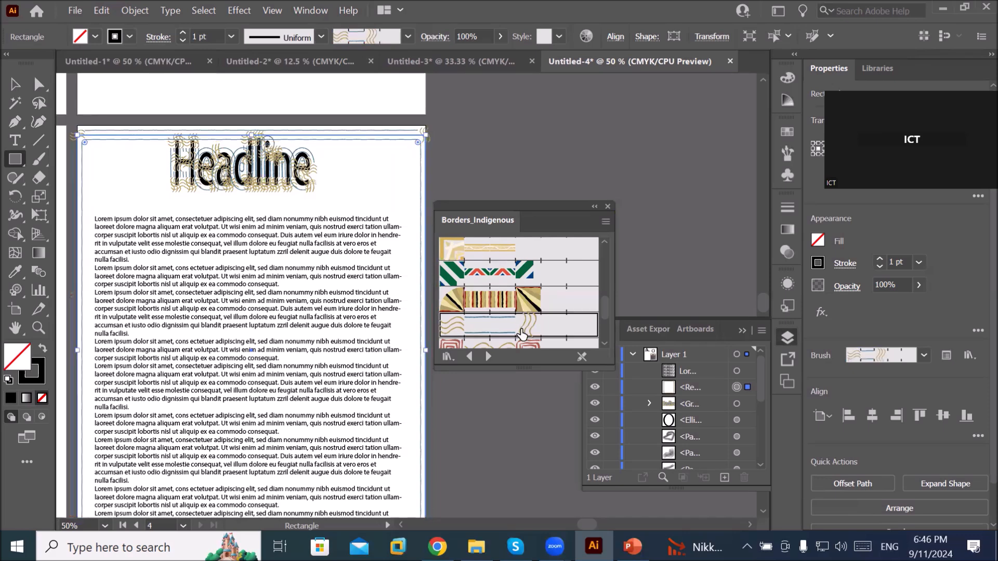
{"action": "left_click", "coordinate": [507, 345]}
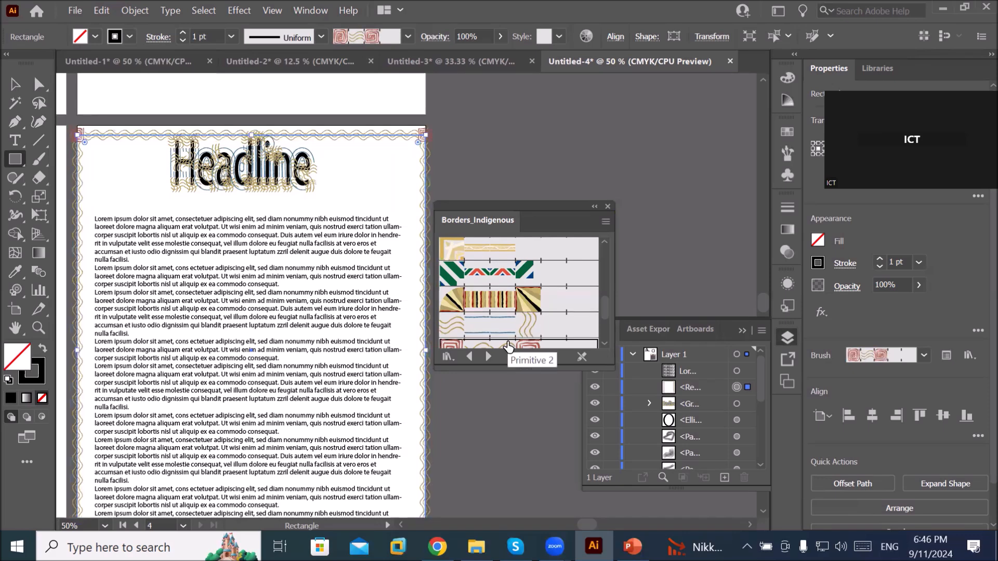
Step: Compare the rectangle's corner close up with the Samoan, striped tan, wavy-corner and Primitive 2 borders
{"action": "scroll", "coordinate": [429, 128], "scroll_direction": "up", "scroll_amount": 5}
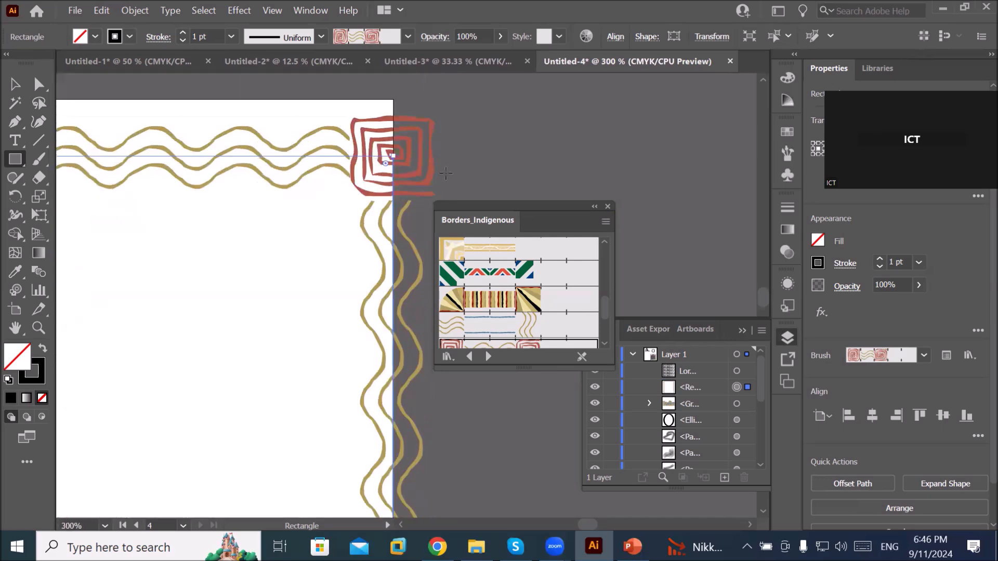
{"action": "left_click", "coordinate": [525, 275]}
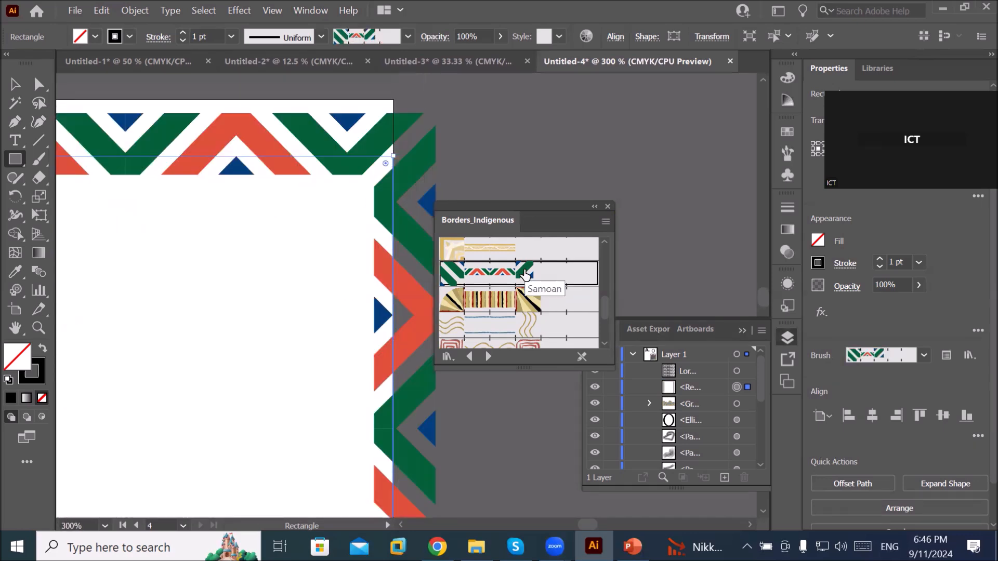
{"action": "left_click", "coordinate": [526, 300]}
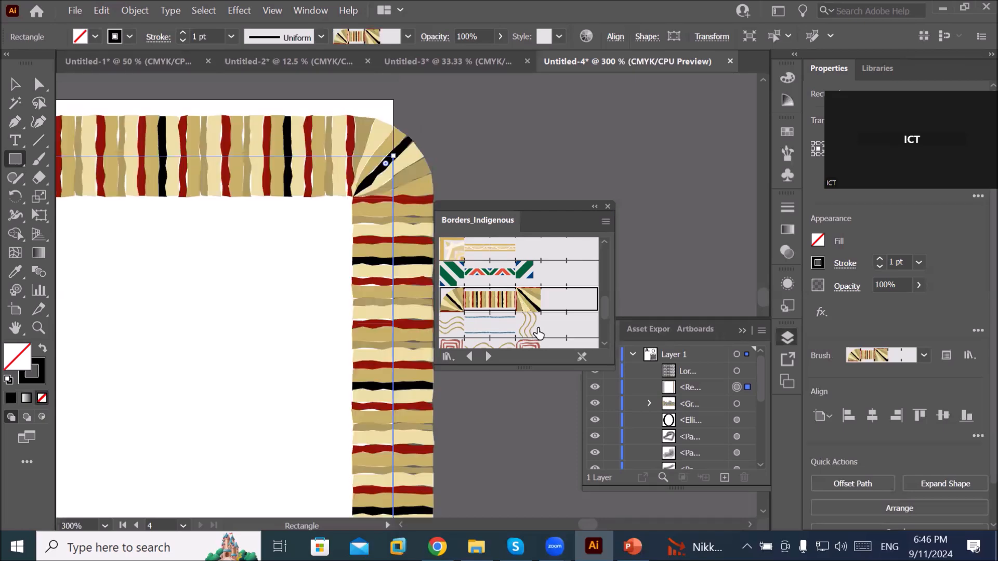
{"action": "left_click", "coordinate": [531, 333]}
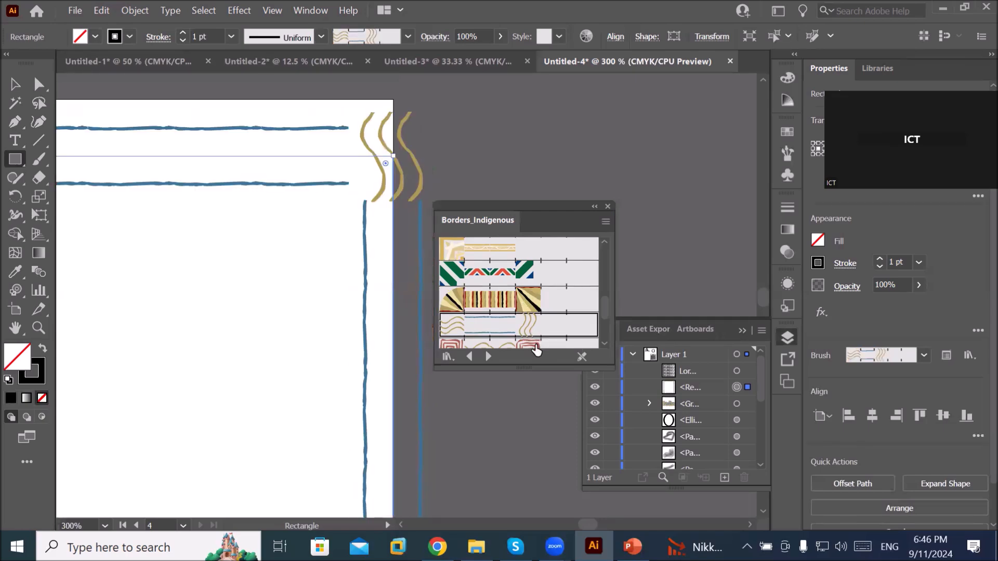
{"action": "left_click", "coordinate": [534, 345]}
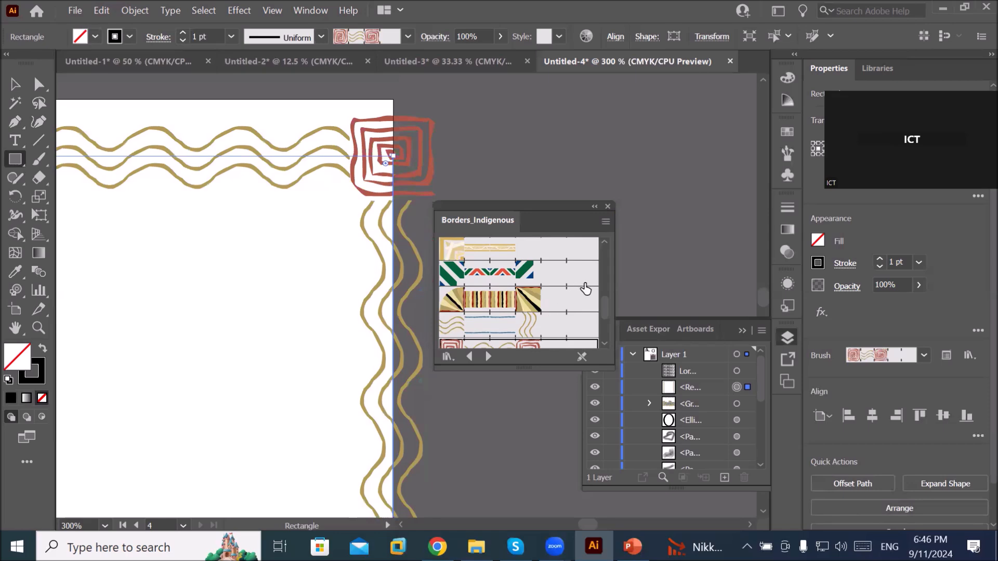
Step: Try the blue stroke, Byzantine Triangles and jagged teal borders from Borders_Indigenous on the rectangle
{"action": "left_click_drag", "start_coordinate": [604, 307], "coordinate": [607, 323]}
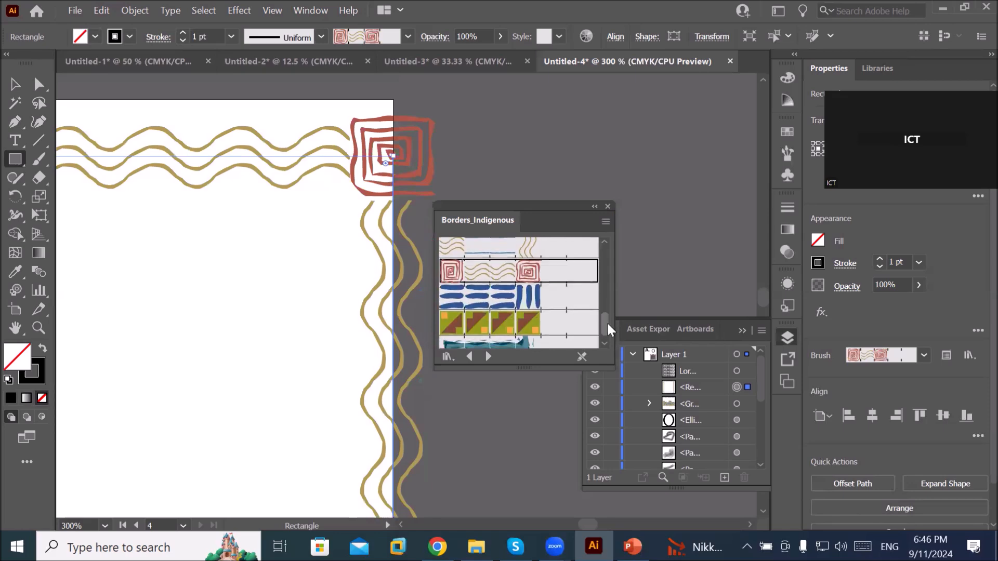
{"action": "left_click", "coordinate": [538, 293]}
{"action": "left_click", "coordinate": [516, 323]}
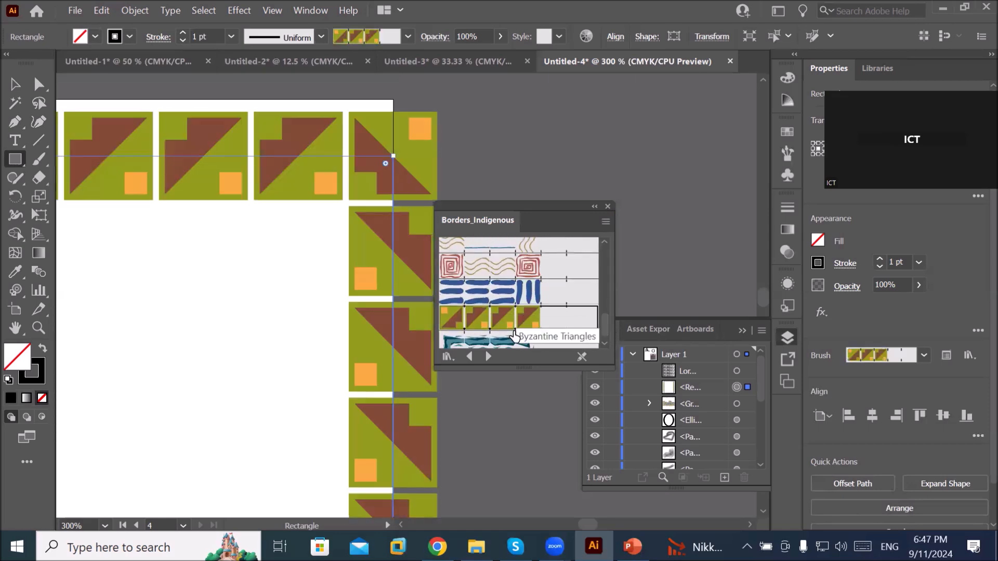
{"action": "left_click", "coordinate": [514, 340]}
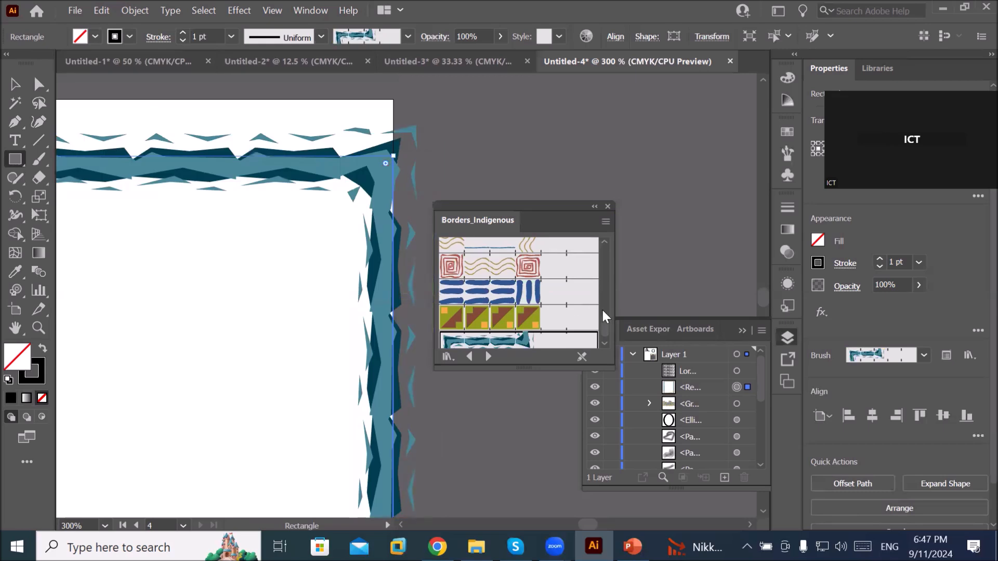
Step: Load the Borders_Geometric library and try the red-orange triangle, green triangle and orange diamond borders on the rectangle
{"action": "left_click", "coordinate": [487, 357]}
{"action": "left_click", "coordinate": [470, 356]}
{"action": "left_click", "coordinate": [471, 356]}
{"action": "left_click", "coordinate": [488, 307]}
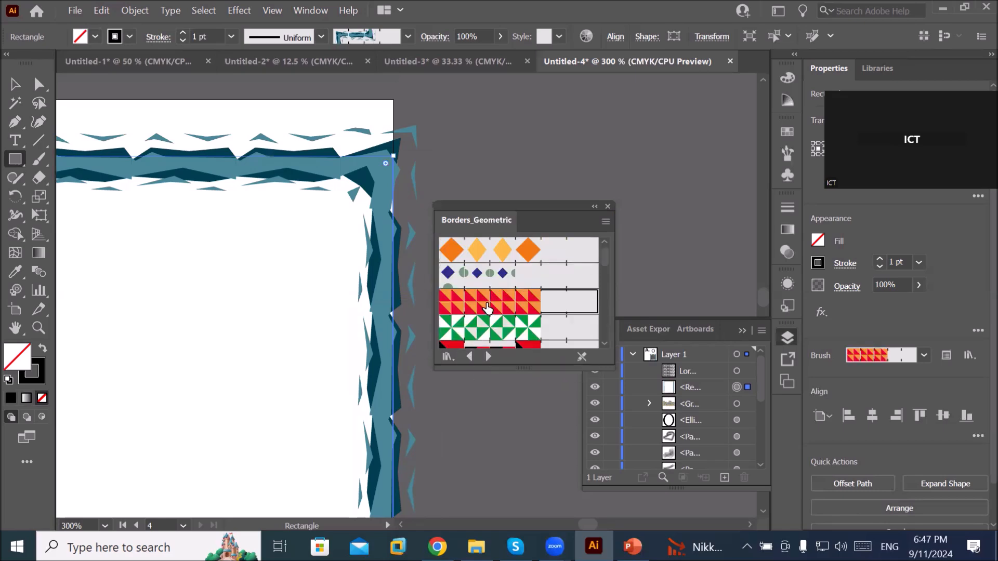
{"action": "left_click", "coordinate": [498, 331]}
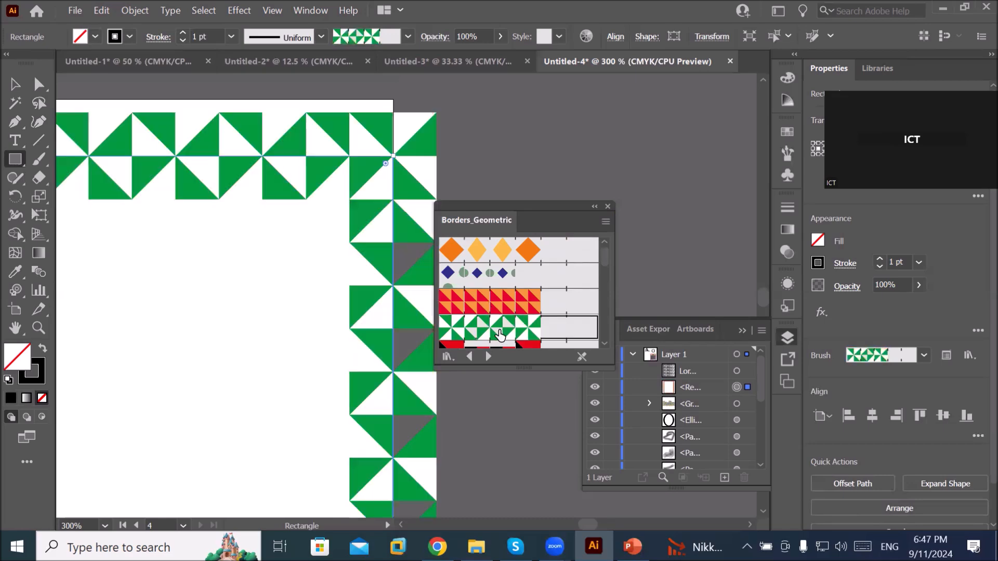
{"action": "left_click", "coordinate": [487, 251]}
Step: Try the purple-orange, brown pyramid, pink and red Geometric 17 borders from Borders_Geometric on the rectangle
{"action": "scroll", "coordinate": [489, 263], "scroll_direction": "down", "scroll_amount": 3}
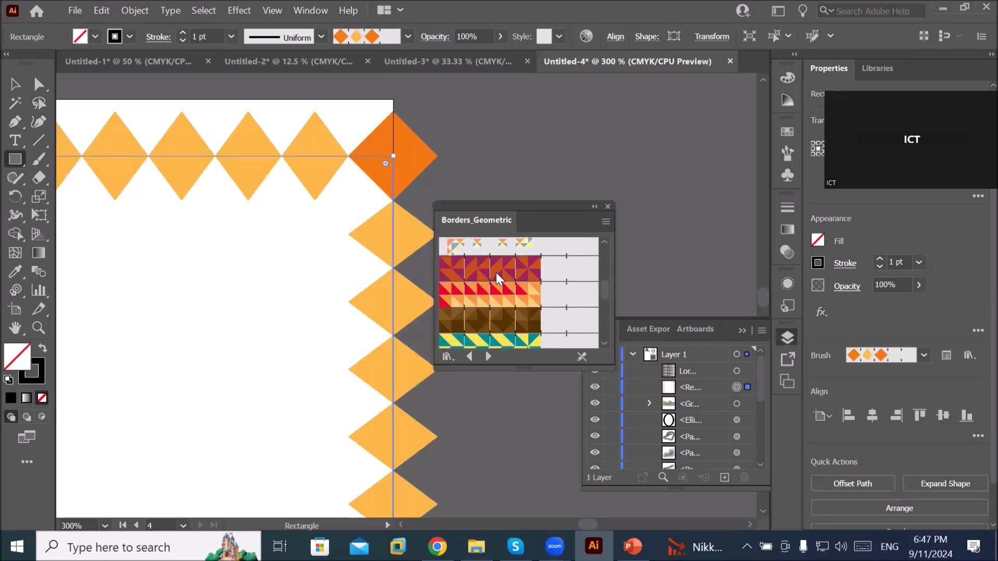
{"action": "left_click", "coordinate": [495, 271]}
{"action": "left_click", "coordinate": [481, 325]}
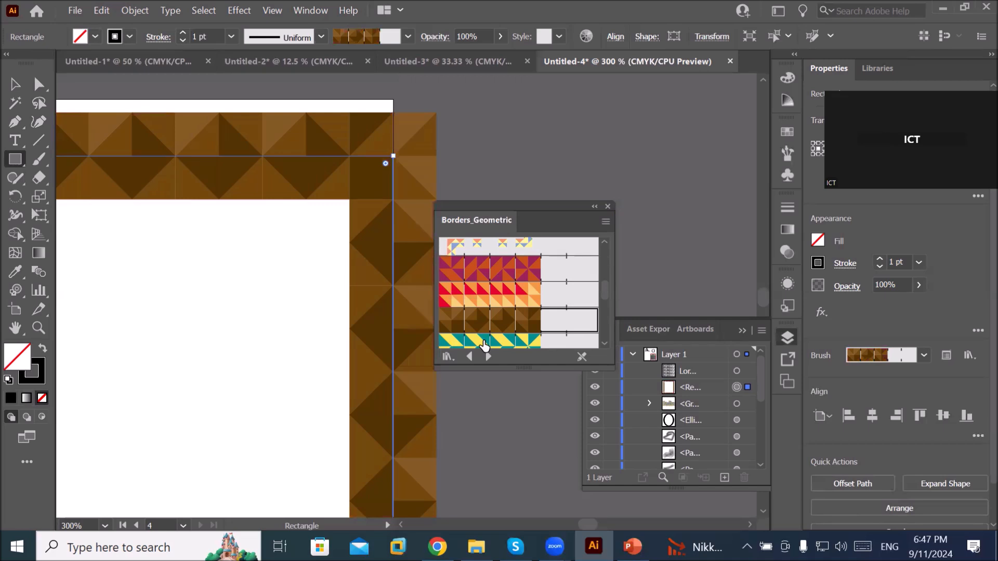
{"action": "scroll", "coordinate": [481, 338], "scroll_direction": "down", "scroll_amount": 3}
{"action": "left_click", "coordinate": [475, 316]}
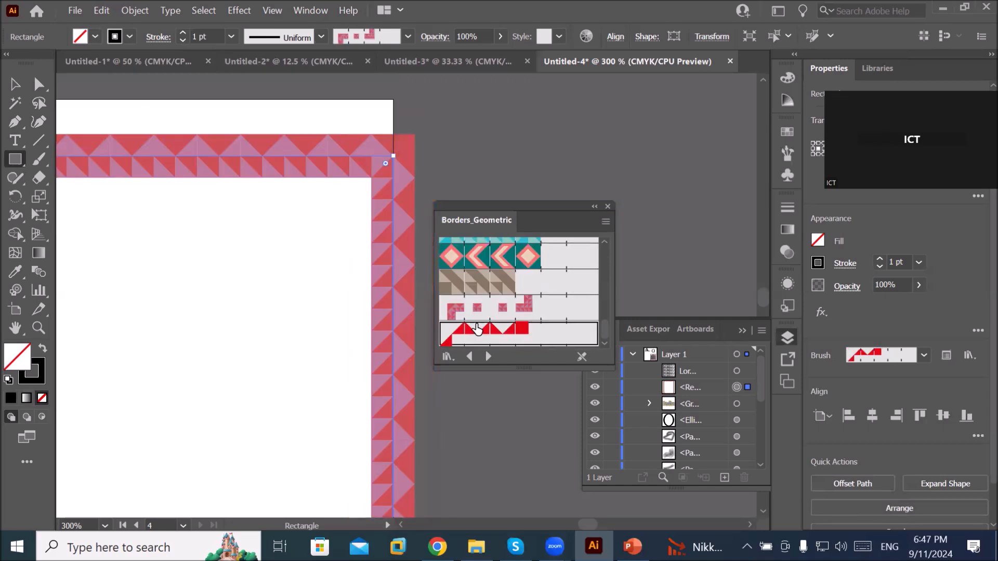
{"action": "left_click", "coordinate": [468, 323]}
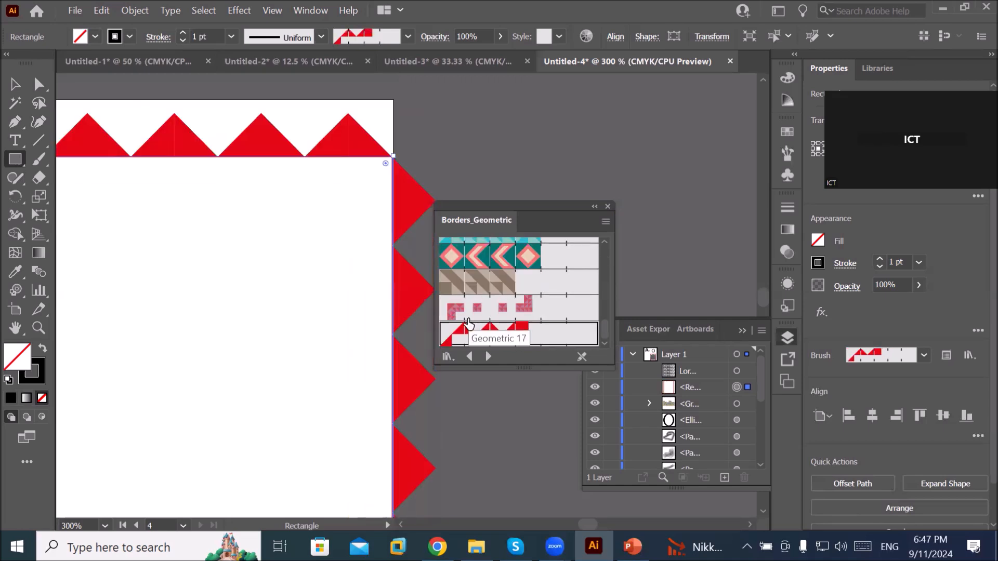
Step: Load the Borders_Novelty library and try the Airplanes, ants and thin blue arrow borders on the rectangle
{"action": "left_click", "coordinate": [492, 357]}
{"action": "left_click", "coordinate": [491, 357]}
{"action": "left_click", "coordinate": [491, 357]}
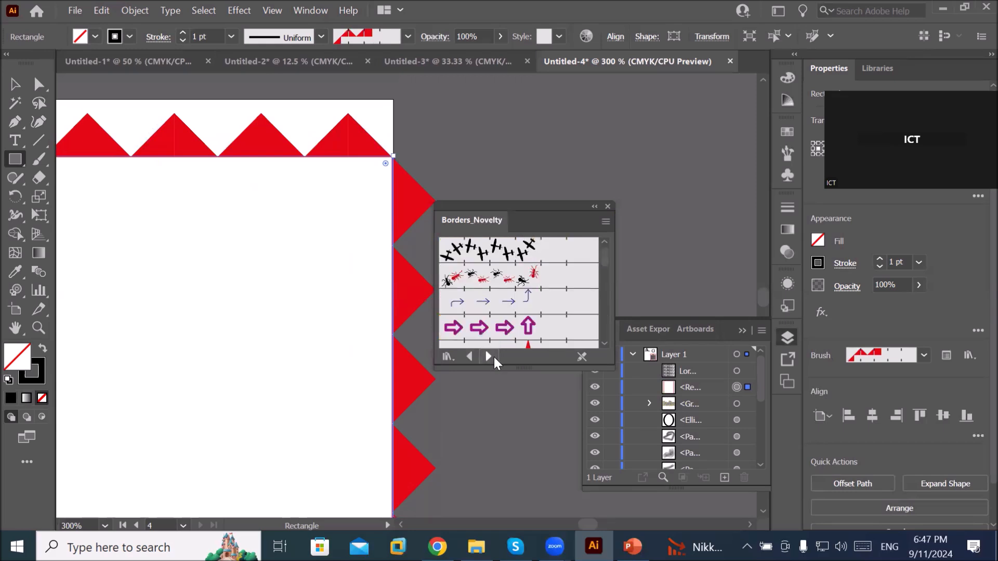
{"action": "left_click", "coordinate": [488, 254]}
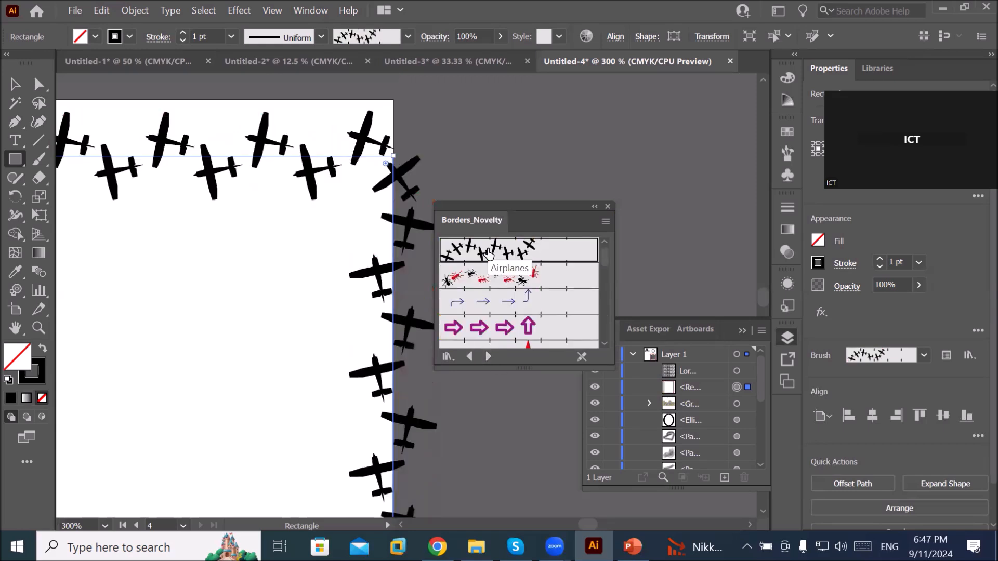
{"action": "left_click", "coordinate": [492, 283]}
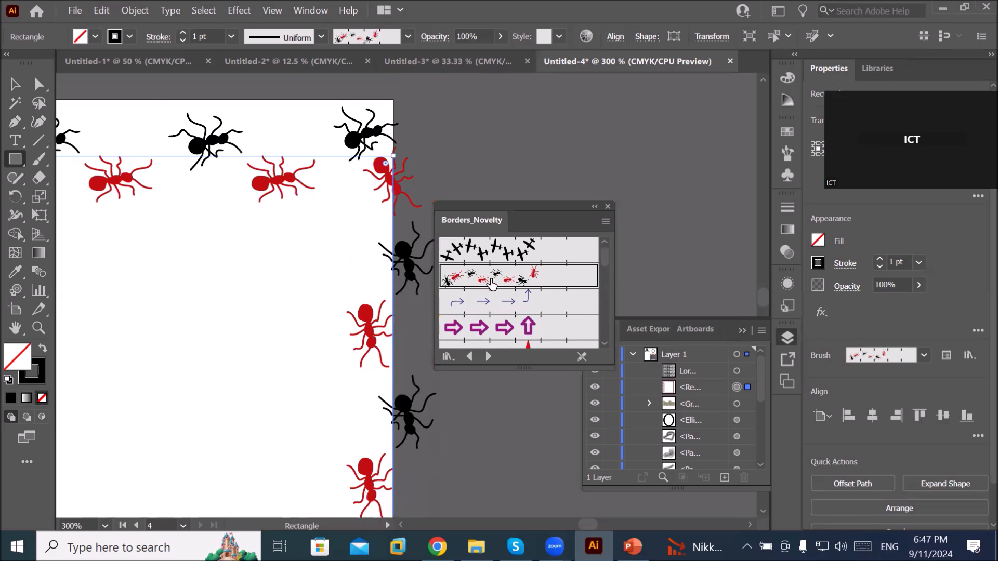
{"action": "left_click", "coordinate": [489, 303]}
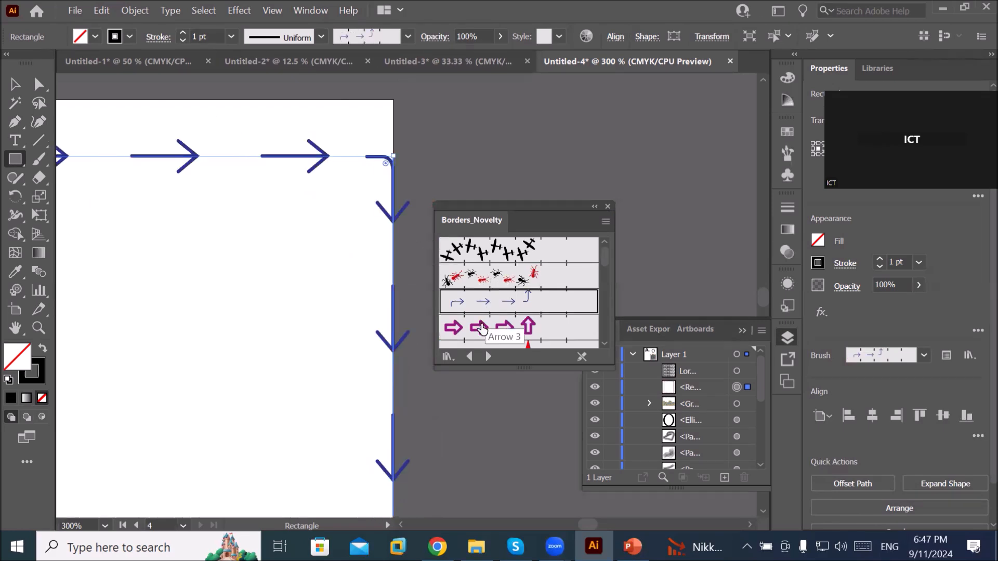
Step: Try the outlined purple arrow border on the rectangle, replace it with the film strip border and browse further brushes
{"action": "left_click", "coordinate": [480, 329]}
{"action": "scroll", "coordinate": [479, 322], "scroll_direction": "down", "scroll_amount": 5}
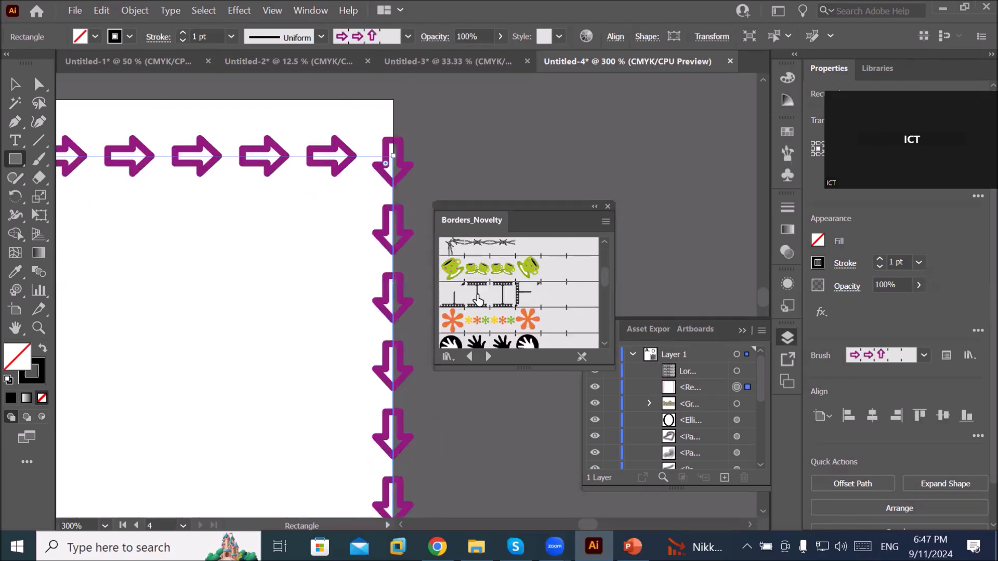
{"action": "left_click", "coordinate": [481, 295]}
{"action": "scroll", "coordinate": [477, 288], "scroll_direction": "down", "scroll_amount": 4}
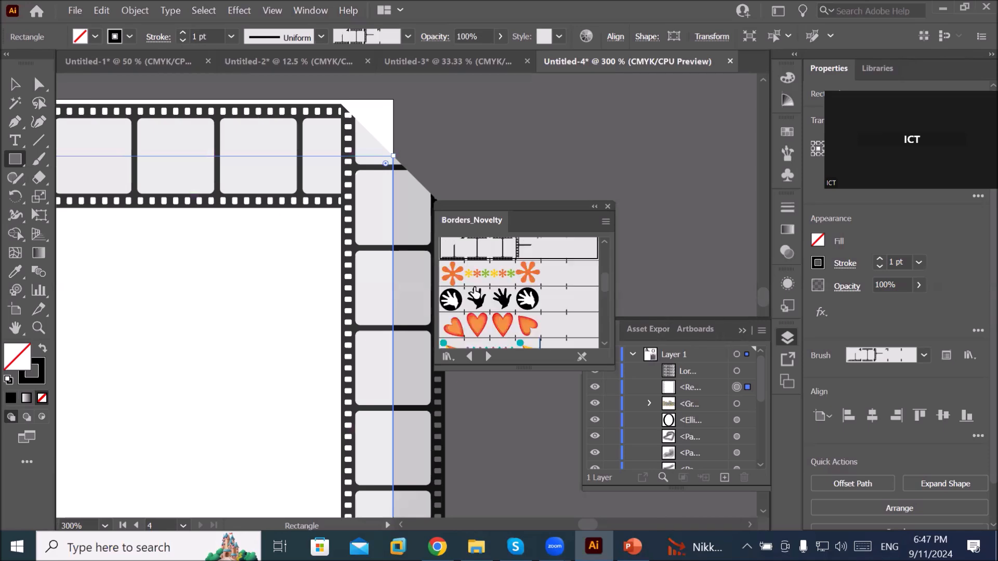
Step: Try the hearts and multicoloured cone borders on the rectangle, replace them with the Grass border and show the whole page
{"action": "left_click", "coordinate": [475, 283]}
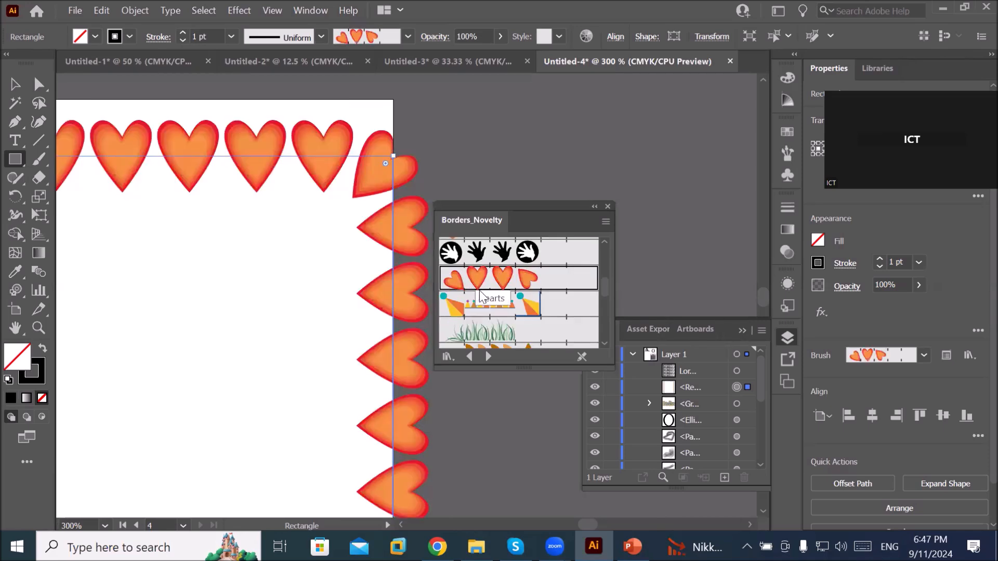
{"action": "left_click", "coordinate": [479, 311]}
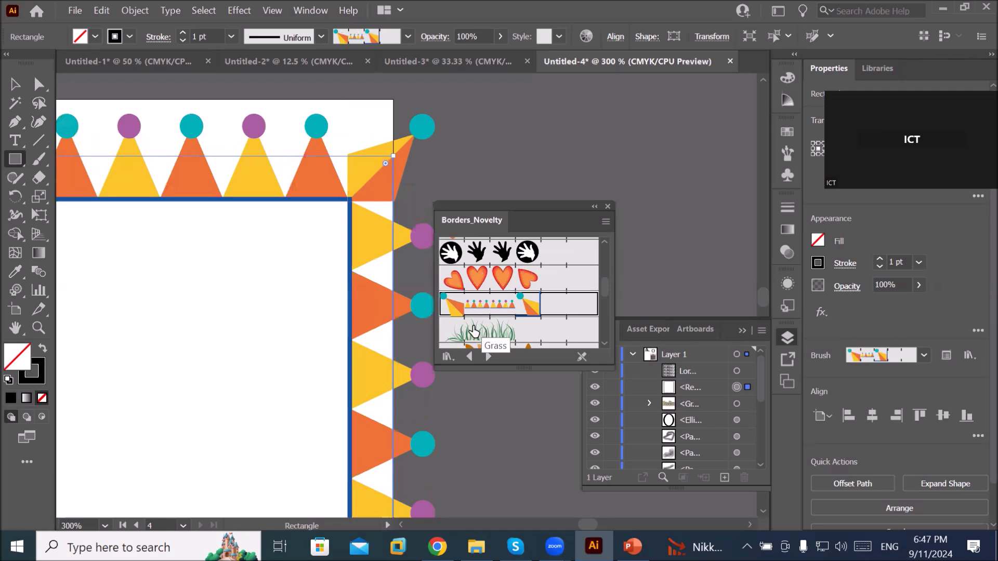
{"action": "left_click", "coordinate": [472, 333]}
{"action": "scroll", "coordinate": [365, 311], "scroll_direction": "down", "scroll_amount": 5}
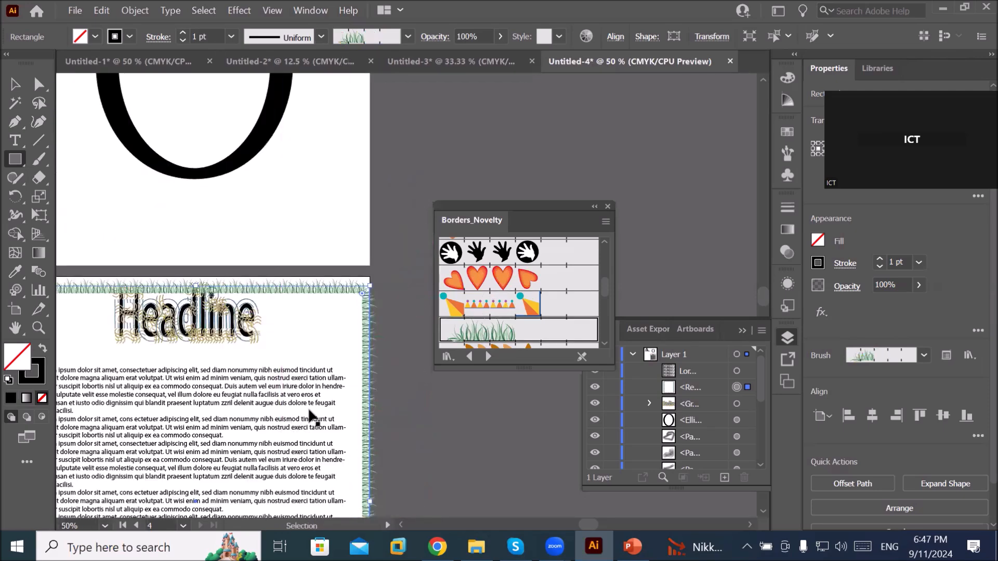
{"action": "key", "text": "ctrl+0"}
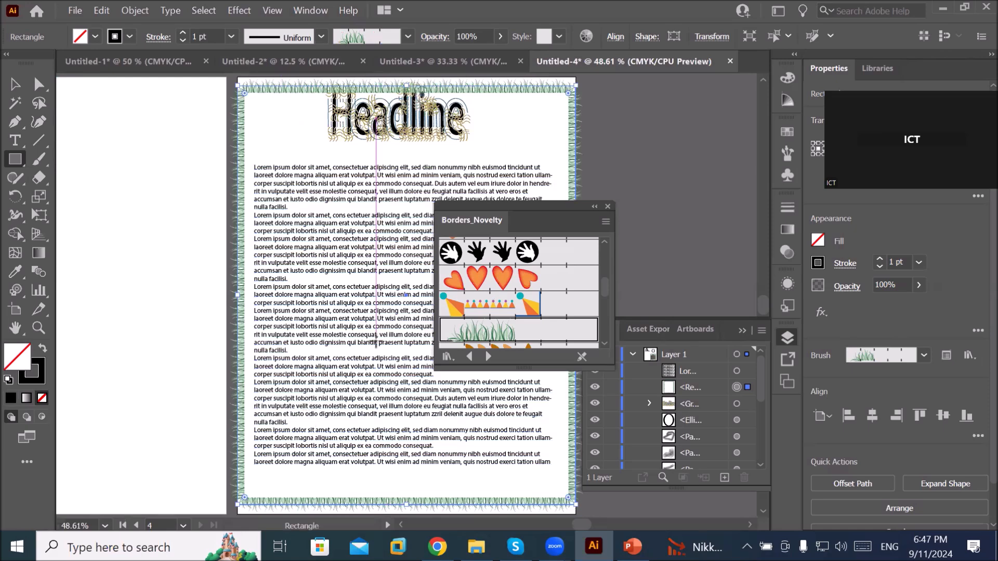
{"action": "scroll", "coordinate": [496, 89], "scroll_direction": "up", "scroll_amount": 3}
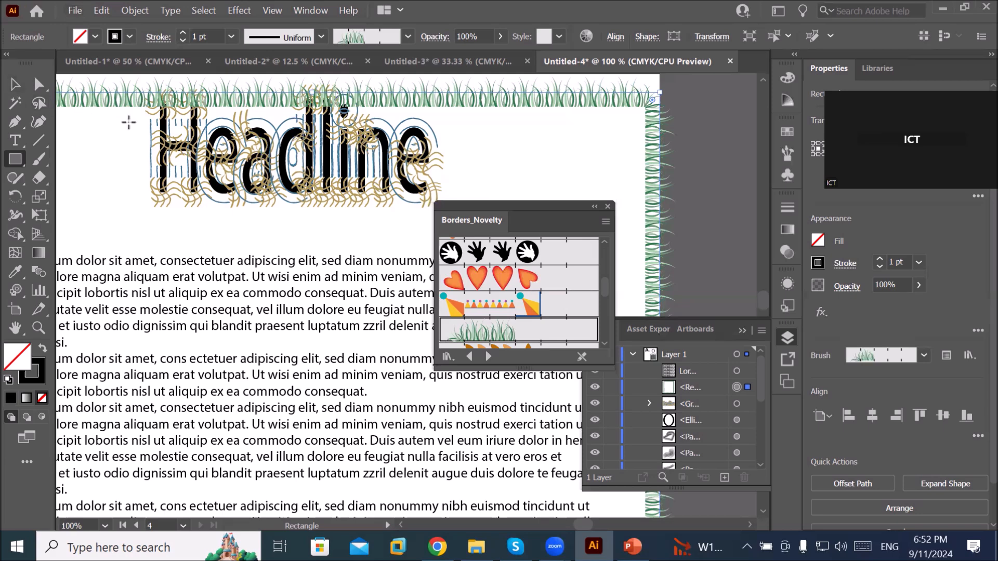
Step: Draw a small unfilled circle with a black outline in the empty space before the headline
{"action": "scroll", "coordinate": [129, 122], "scroll_direction": "down", "scroll_amount": 3, "text": "alt"}
{"action": "left_click_drag", "start_coordinate": [189, 240], "coordinate": [292, 287]}
{"action": "scroll", "coordinate": [230, 202], "scroll_direction": "up", "scroll_amount": 2, "text": "alt"}
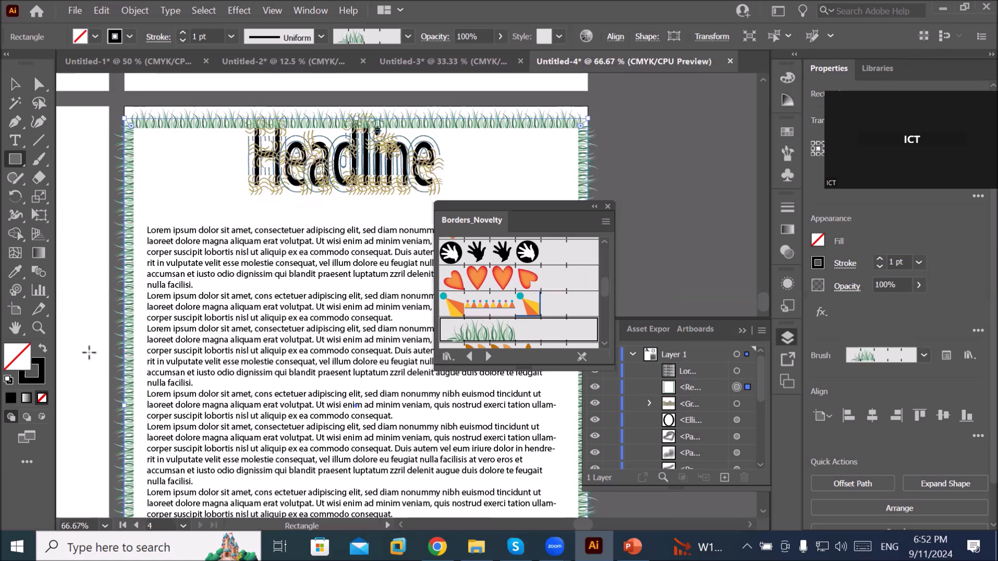
{"action": "left_click_drag", "start_coordinate": [20, 164], "coordinate": [68, 195]}
{"action": "left_click_drag", "start_coordinate": [148, 149], "coordinate": [174, 174]}
{"action": "left_click", "coordinate": [15, 85]}
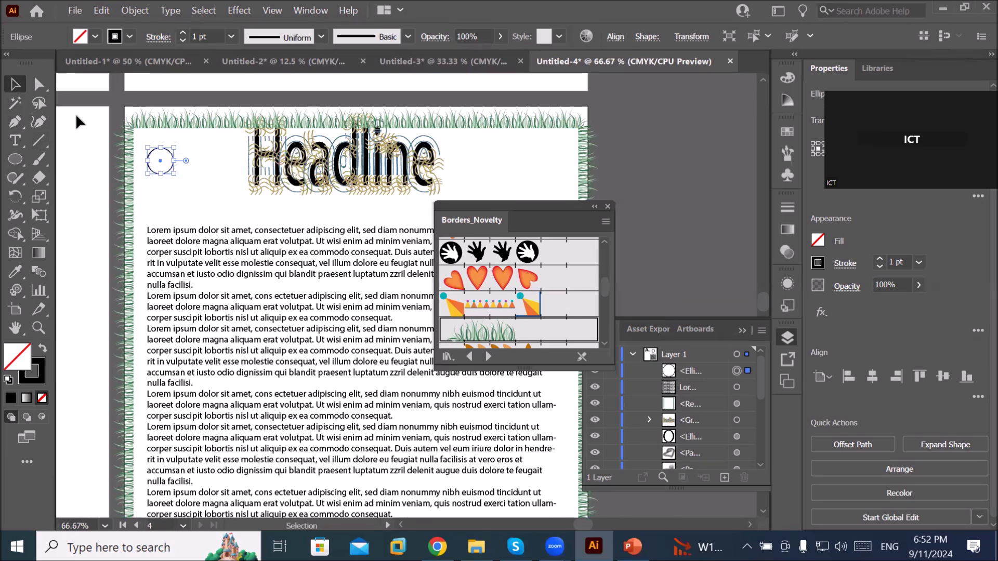
Step: Duplicate the circle below and beside the original to form a two-by-two group, and select all four circles
{"action": "scroll", "coordinate": [76, 114], "scroll_direction": "up", "scroll_amount": 2}
{"action": "left_click_drag", "start_coordinate": [284, 241], "coordinate": [285, 326]}
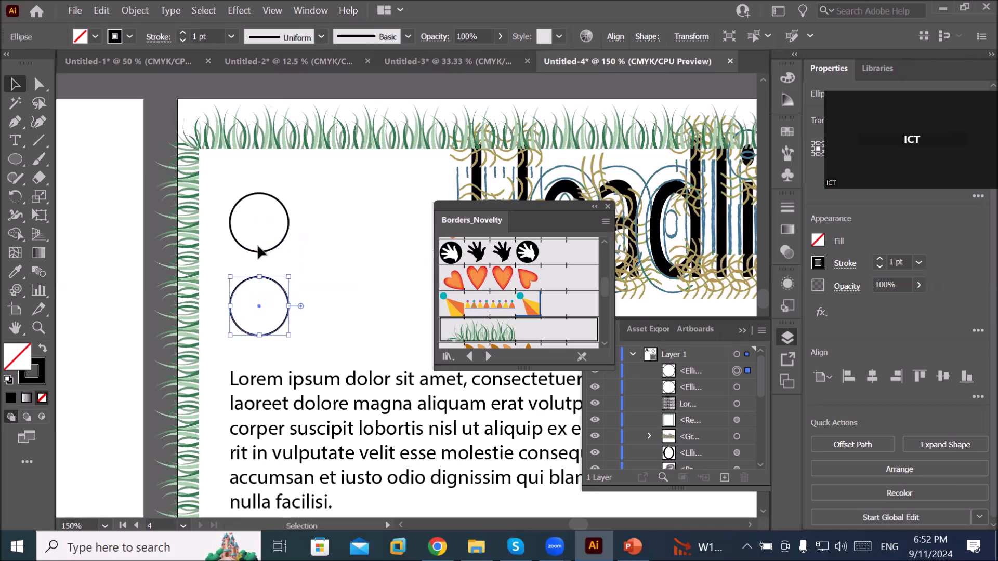
{"action": "left_click_drag", "start_coordinate": [211, 186], "coordinate": [363, 328]}
{"action": "left_click_drag", "start_coordinate": [218, 182], "coordinate": [366, 354]}
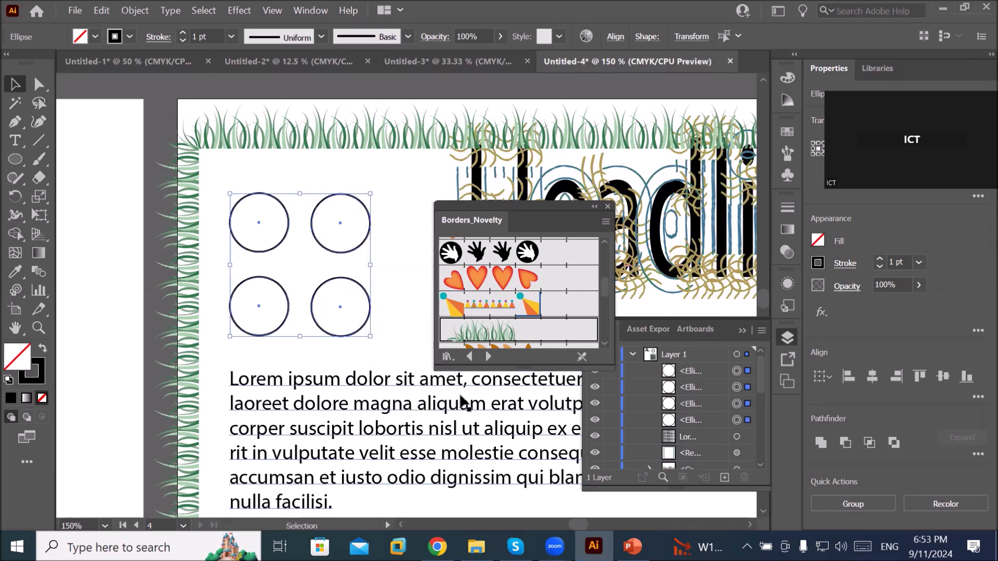
Step: Close the Borders_Novelty library, collapse the Layers panel and bring the full headline area into view
{"action": "scroll", "coordinate": [446, 392], "scroll_direction": "down", "scroll_amount": 2}
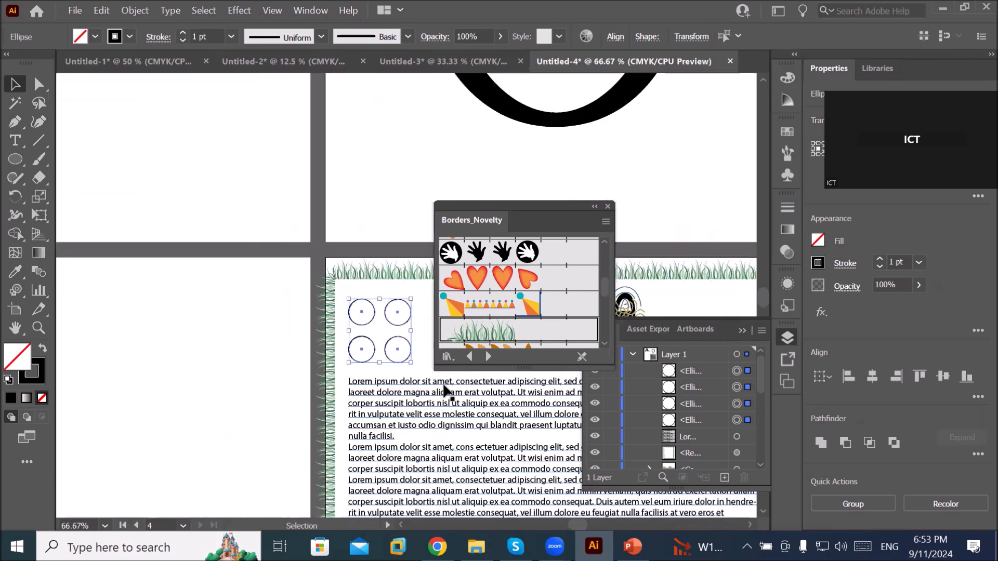
{"action": "left_click", "coordinate": [608, 206]}
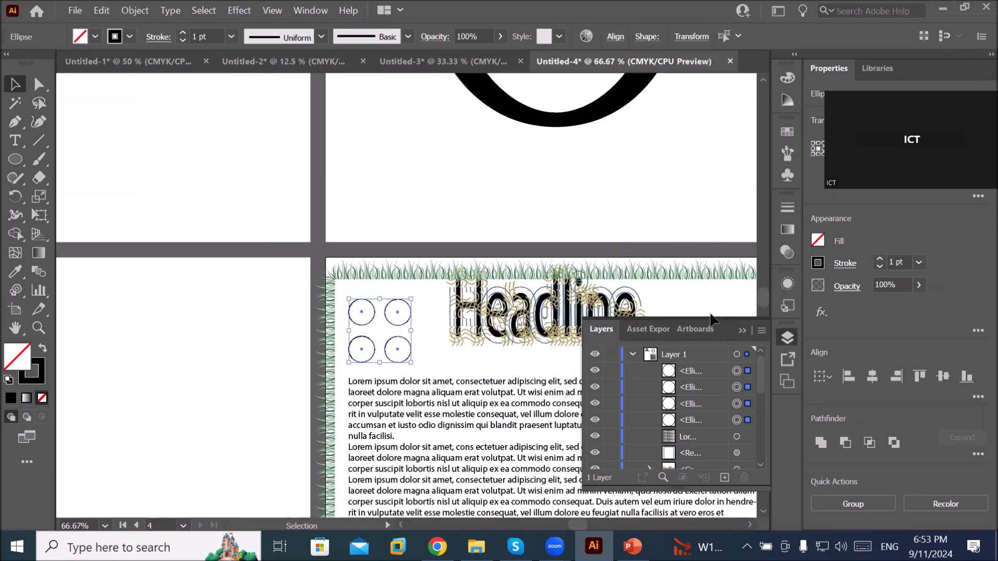
{"action": "left_click", "coordinate": [742, 330]}
{"action": "left_click_drag", "start_coordinate": [609, 442], "coordinate": [409, 417]}
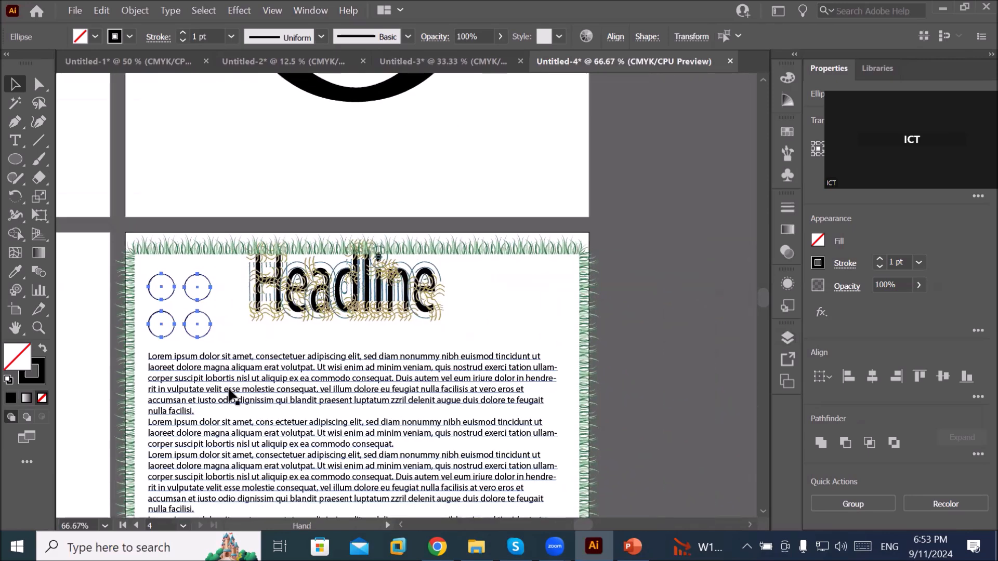
Step: Select the four circles and place a copy of the group on the other side of the headline
{"action": "left_click_drag", "start_coordinate": [200, 333], "coordinate": [521, 307]}
{"action": "left_click_drag", "start_coordinate": [233, 292], "coordinate": [257, 290]}
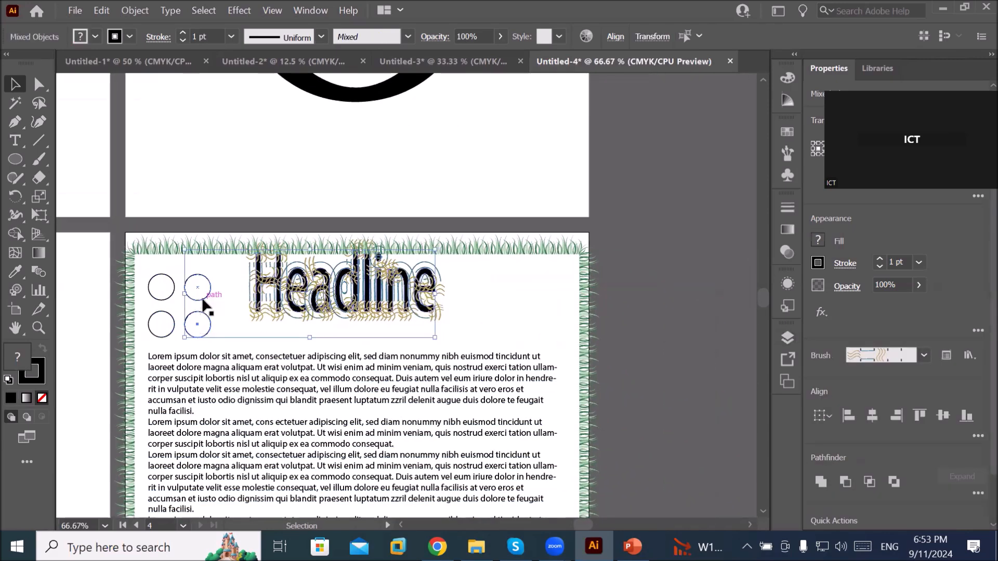
{"action": "left_click_drag", "start_coordinate": [150, 267], "coordinate": [205, 339]}
{"action": "left_click_drag", "start_coordinate": [172, 335], "coordinate": [501, 327]}
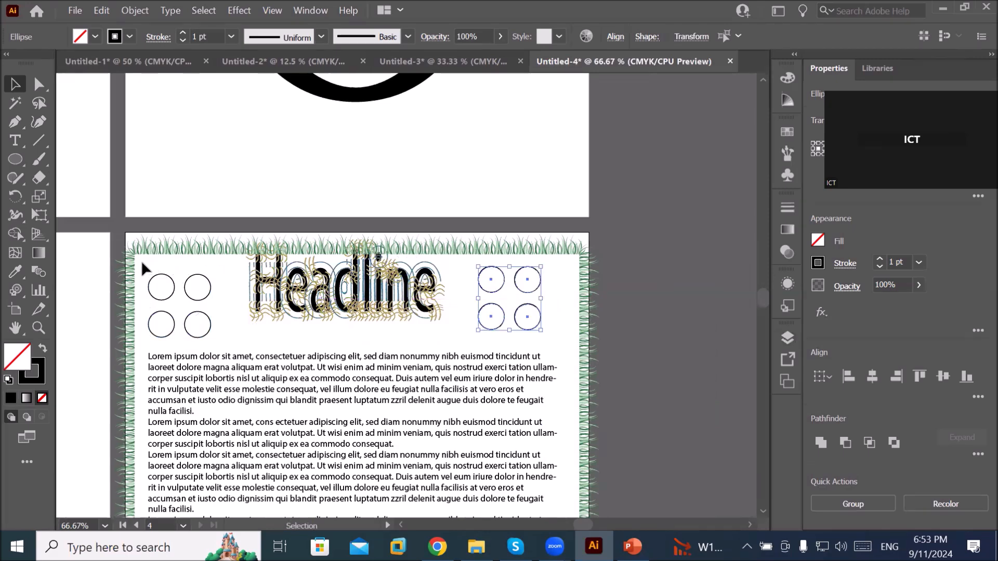
Step: Select all eight circles on both sides of the headline and show the document's brushes in an enlarged list
{"action": "left_click_drag", "start_coordinate": [142, 265], "coordinate": [234, 343]}
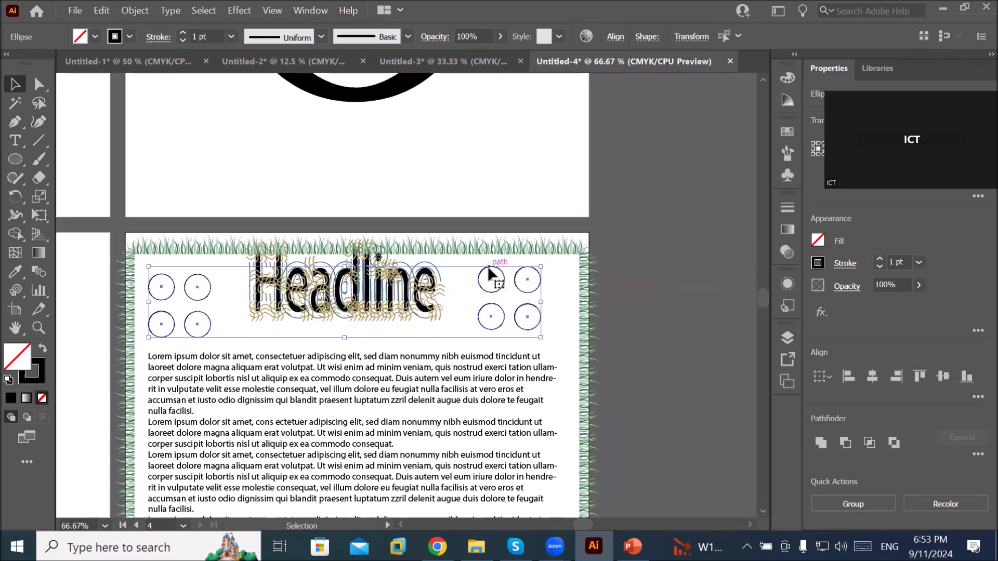
{"action": "left_click_drag", "start_coordinate": [561, 268], "coordinate": [493, 337]}
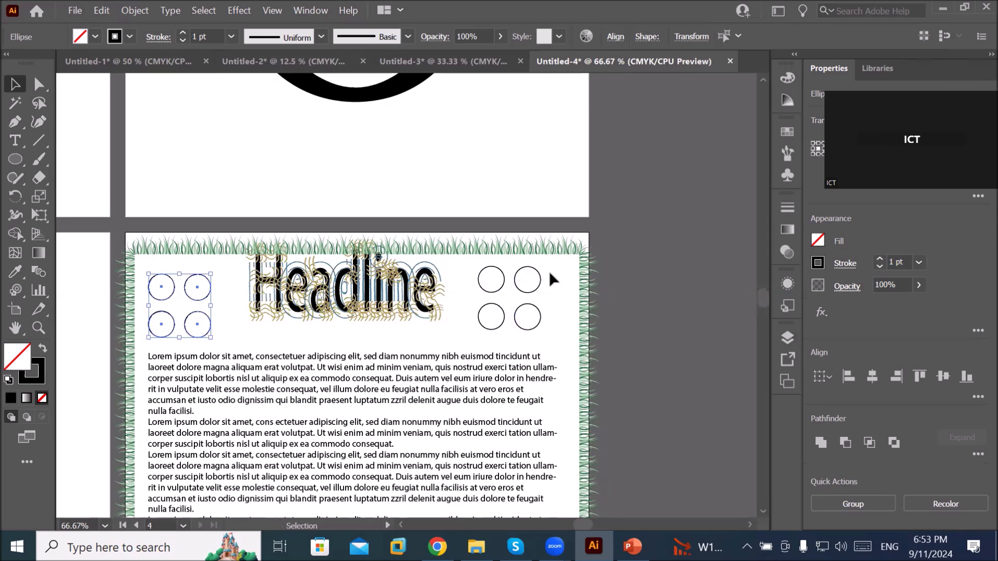
{"action": "left_click_drag", "start_coordinate": [548, 273], "coordinate": [491, 324]}
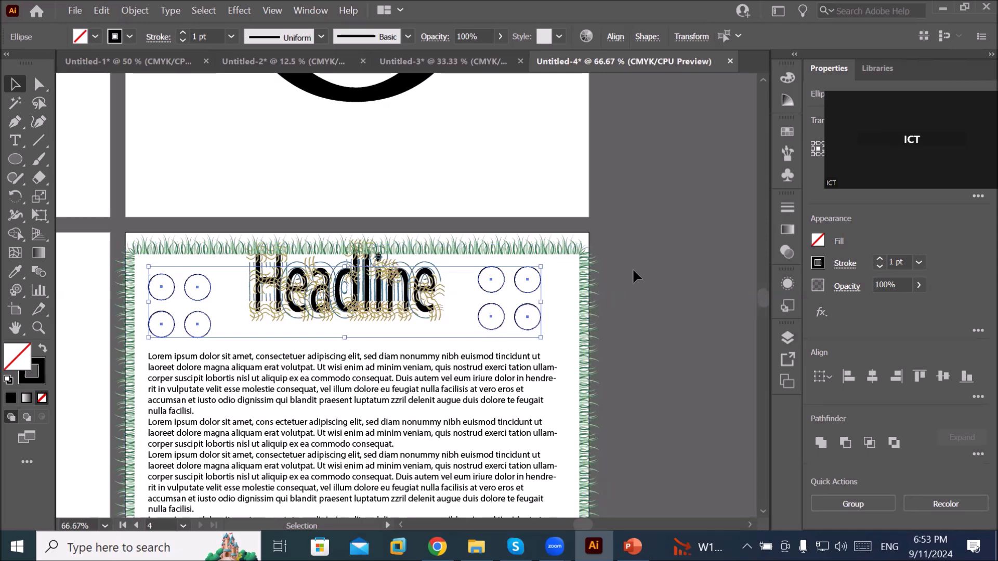
{"action": "left_click", "coordinate": [786, 155]}
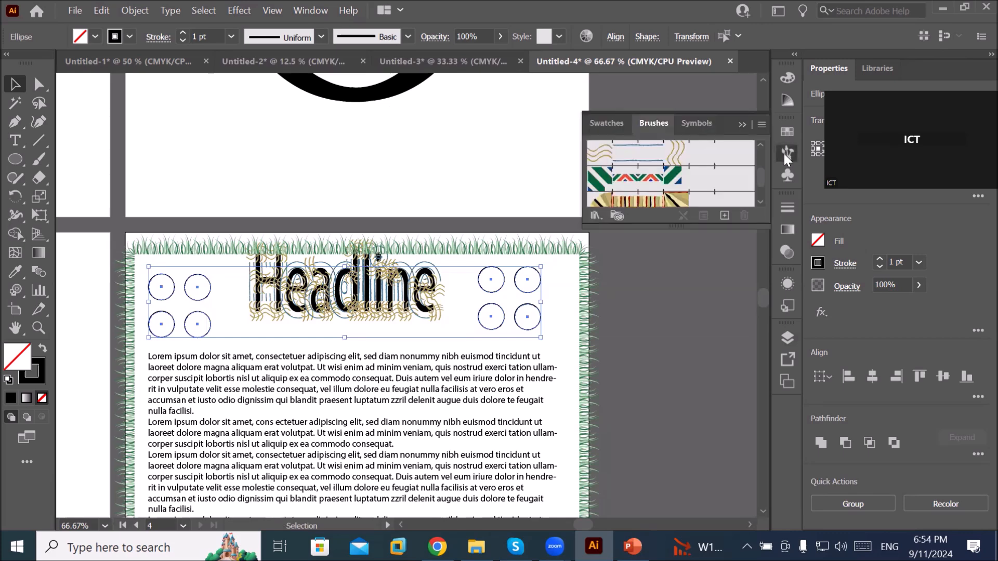
{"action": "left_click_drag", "start_coordinate": [704, 223], "coordinate": [700, 391]}
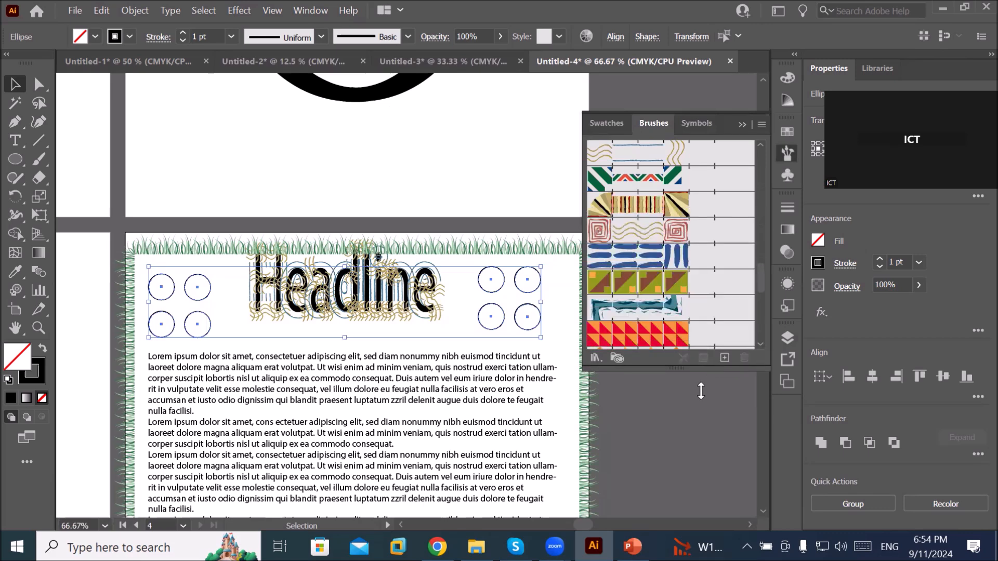
Step: Try the blue Primitive 3, olive-brown, teal, orange diamond, striped and green-red zigzag brushes on the eight circles
{"action": "left_click", "coordinate": [655, 256]}
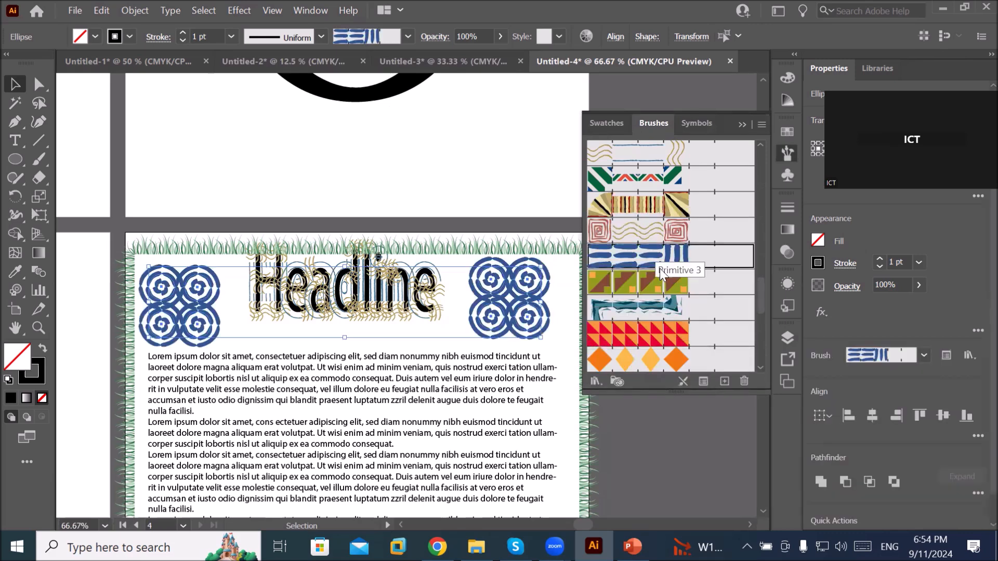
{"action": "left_click", "coordinate": [657, 283]}
{"action": "left_click", "coordinate": [654, 308]}
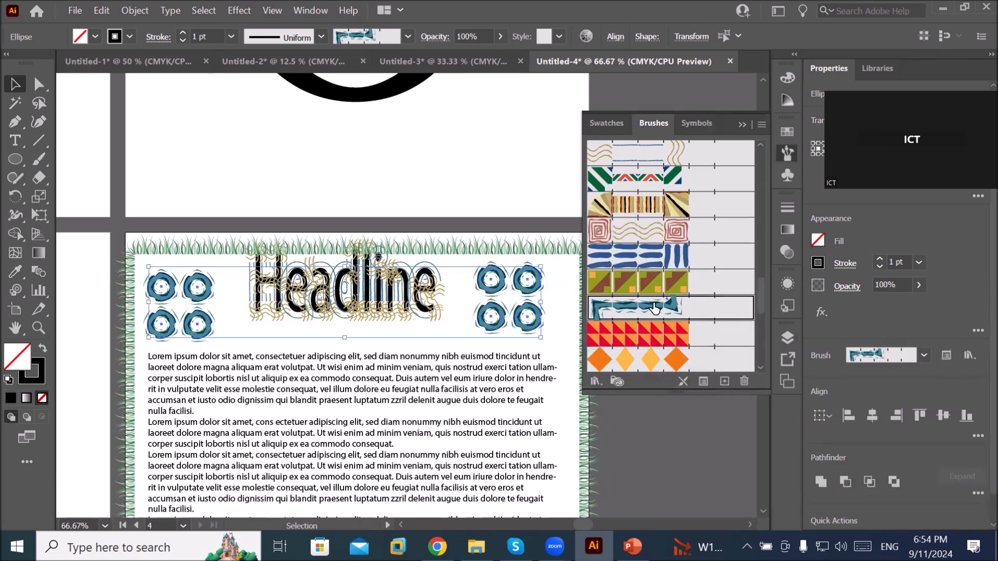
{"action": "left_click", "coordinate": [653, 360]}
{"action": "left_click", "coordinate": [636, 209]}
{"action": "left_click", "coordinate": [639, 178]}
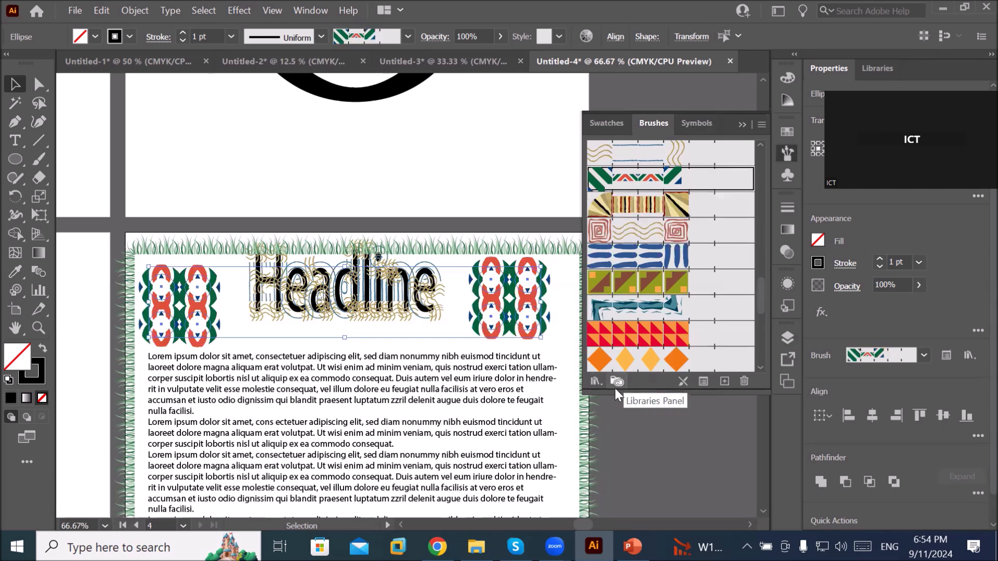
Step: Load the Borders_Frames library and try the blue Primitive 3, teal, brown frame and cream frame brushes on the circles
{"action": "left_click", "coordinate": [596, 382]}
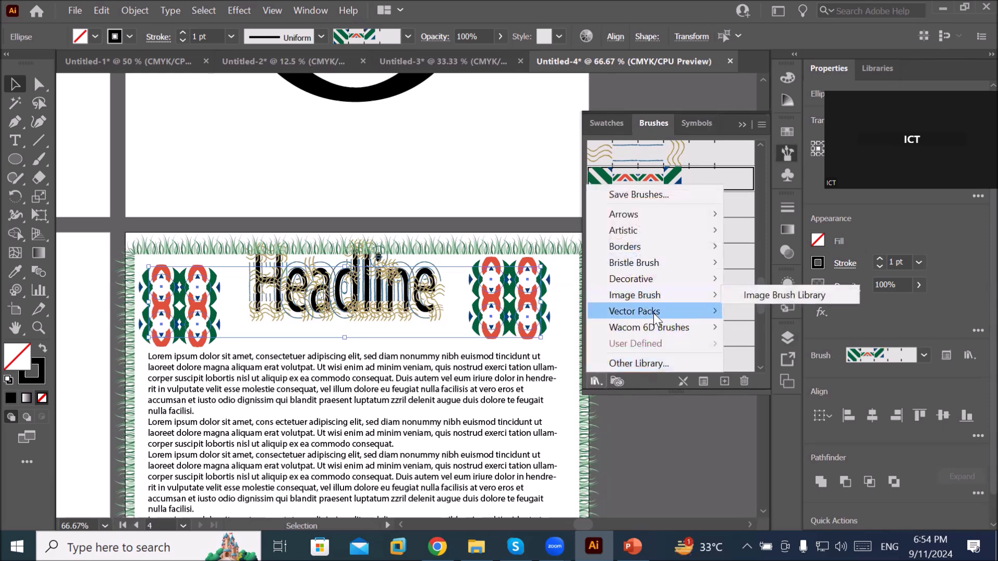
{"action": "mouse_move", "coordinate": [680, 327]}
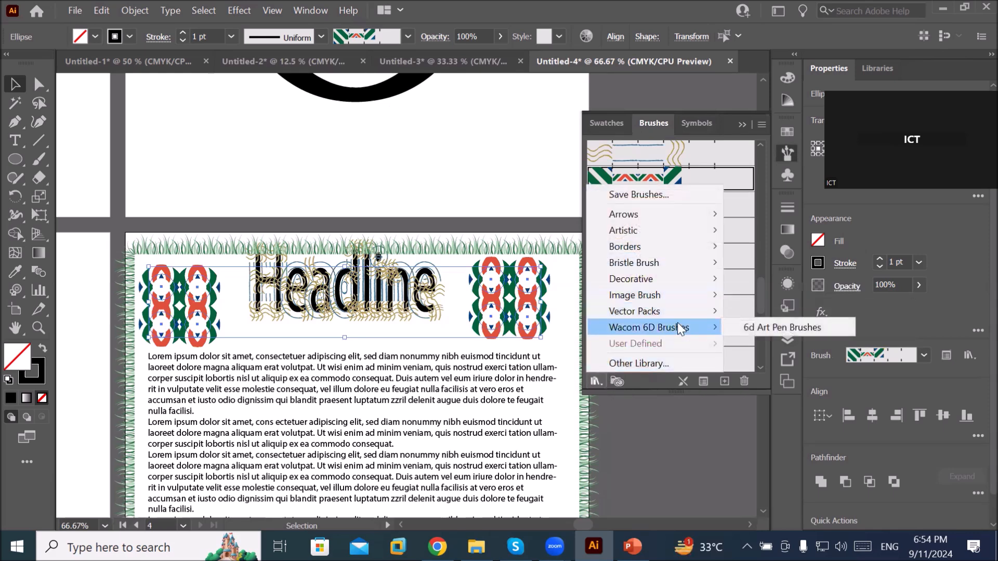
{"action": "mouse_move", "coordinate": [675, 254]}
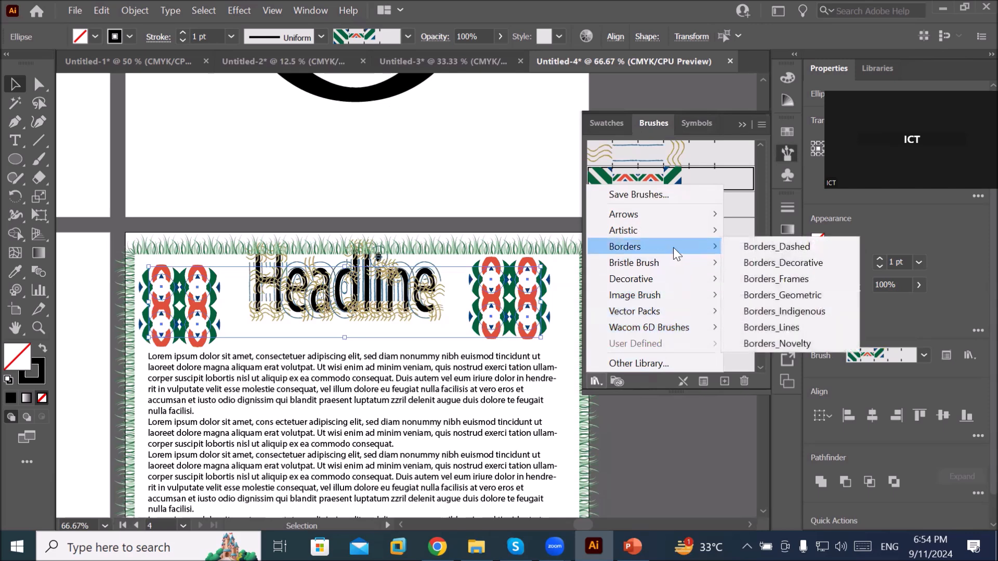
{"action": "left_click", "coordinate": [776, 279]}
{"action": "left_click", "coordinate": [670, 260]}
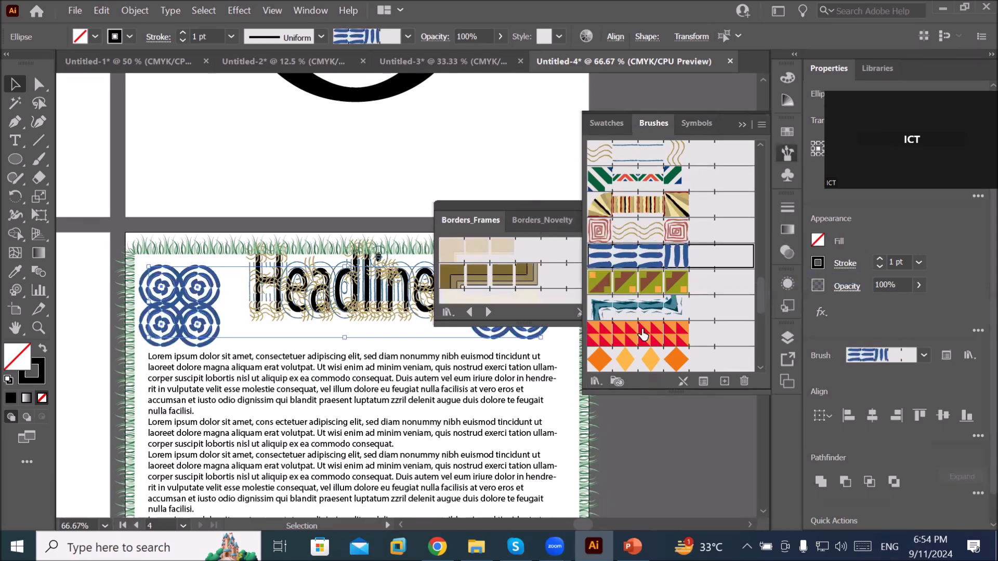
{"action": "left_click", "coordinate": [648, 313]}
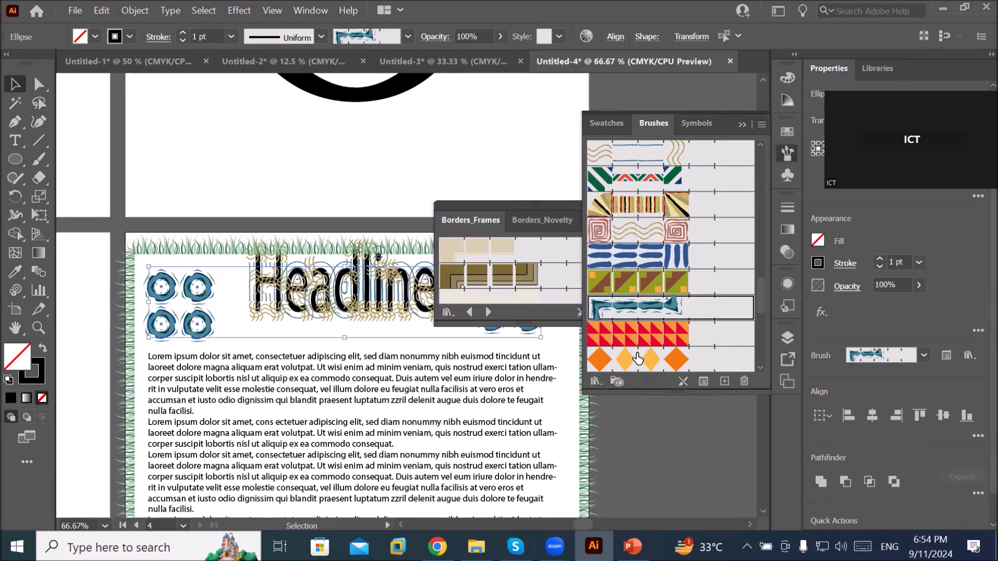
{"action": "left_click", "coordinate": [495, 281]}
{"action": "left_click", "coordinate": [493, 300]}
Step: Advance through the border libraries to Borders_Novelty, try the cone and Grass borders on the circles and uncover the headline area
{"action": "left_click", "coordinate": [489, 312]}
{"action": "left_click", "coordinate": [489, 312]}
{"action": "left_click", "coordinate": [488, 311]}
{"action": "left_click", "coordinate": [490, 319]}
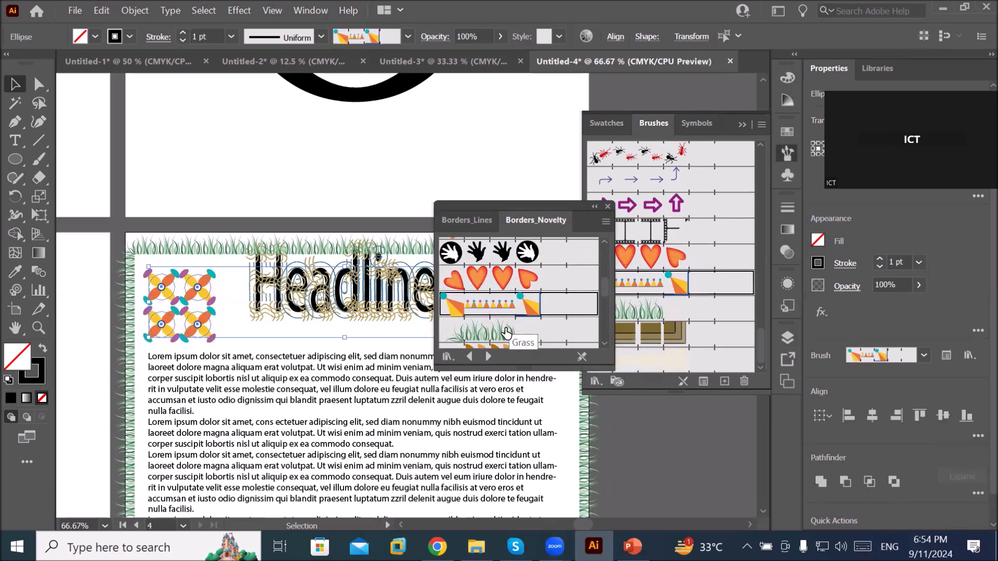
{"action": "left_click", "coordinate": [506, 332]}
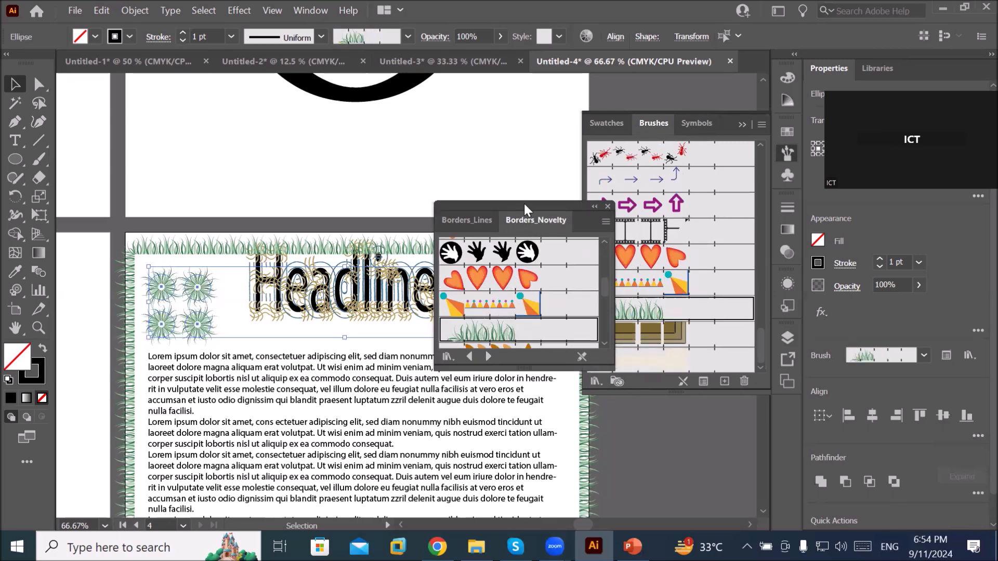
{"action": "left_click_drag", "start_coordinate": [527, 208], "coordinate": [430, 379]}
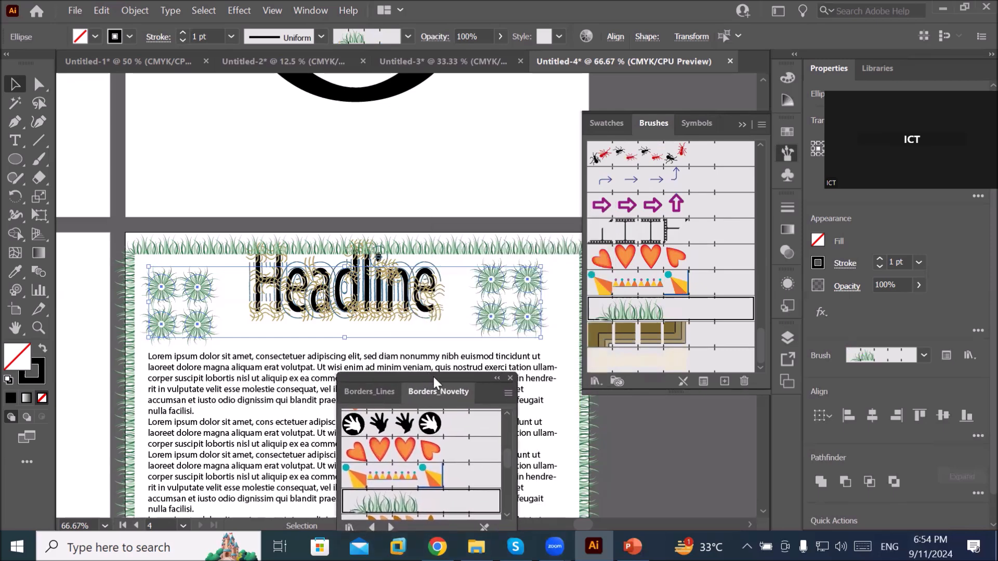
Step: Try the ants, thin blue arrow and outlined purple arrow brushes on the circles, and apply the film strip brush
{"action": "left_click", "coordinate": [627, 160]}
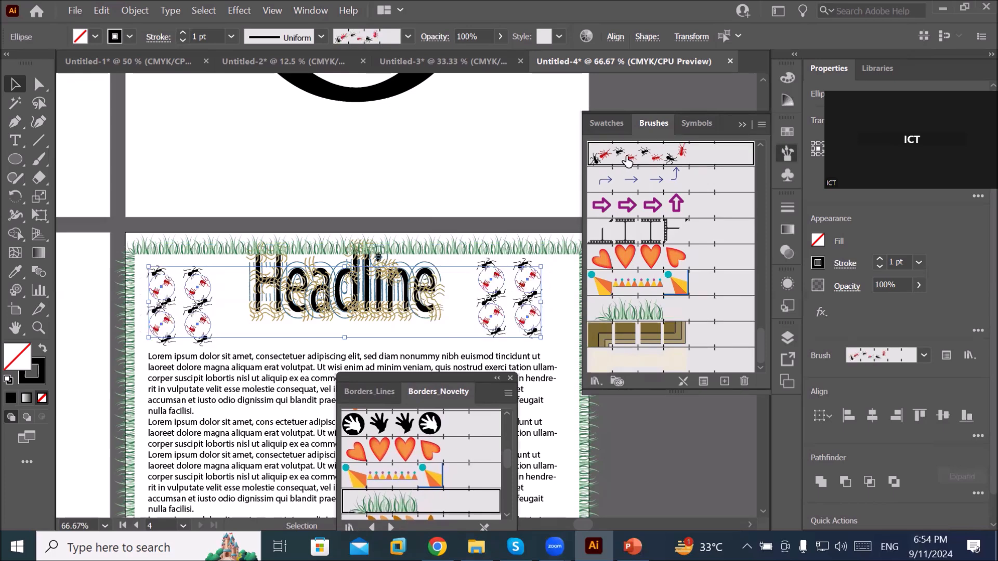
{"action": "left_click", "coordinate": [630, 182]}
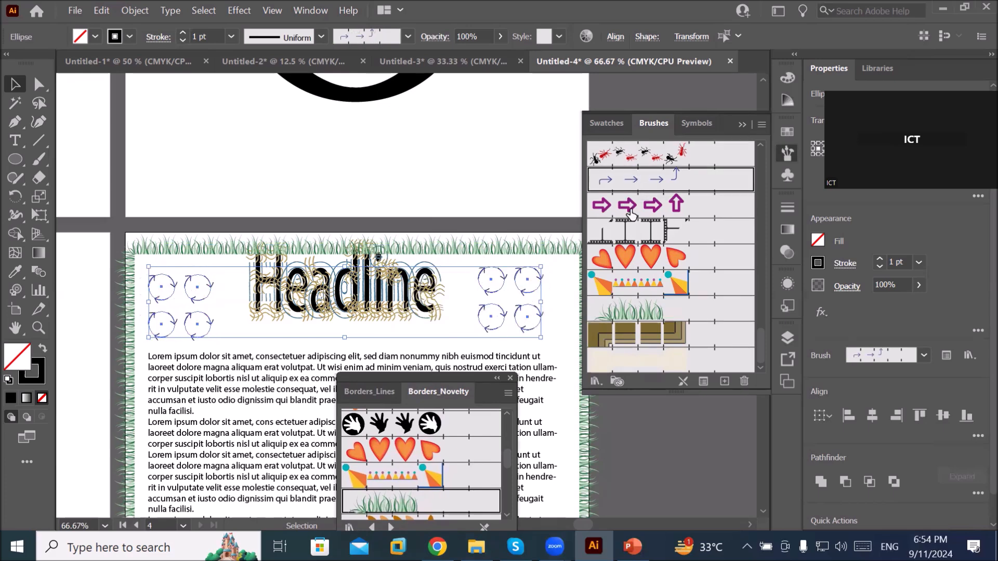
{"action": "left_click", "coordinate": [635, 208]}
{"action": "left_click", "coordinate": [628, 235]}
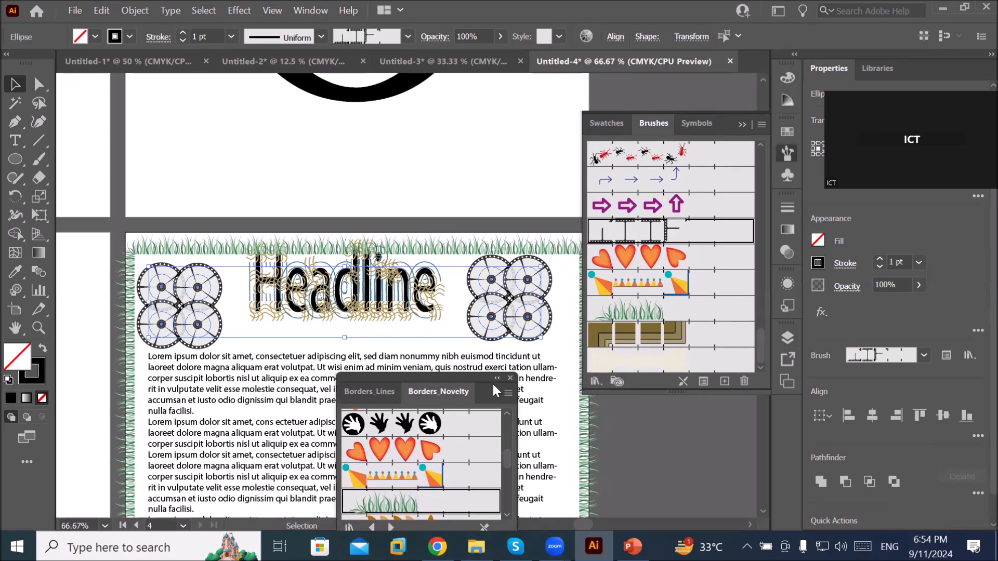
Step: Activate the Perspective Grid tool and switch to the Shear Tool slide in PowerPoint
{"action": "left_click", "coordinate": [42, 231]}
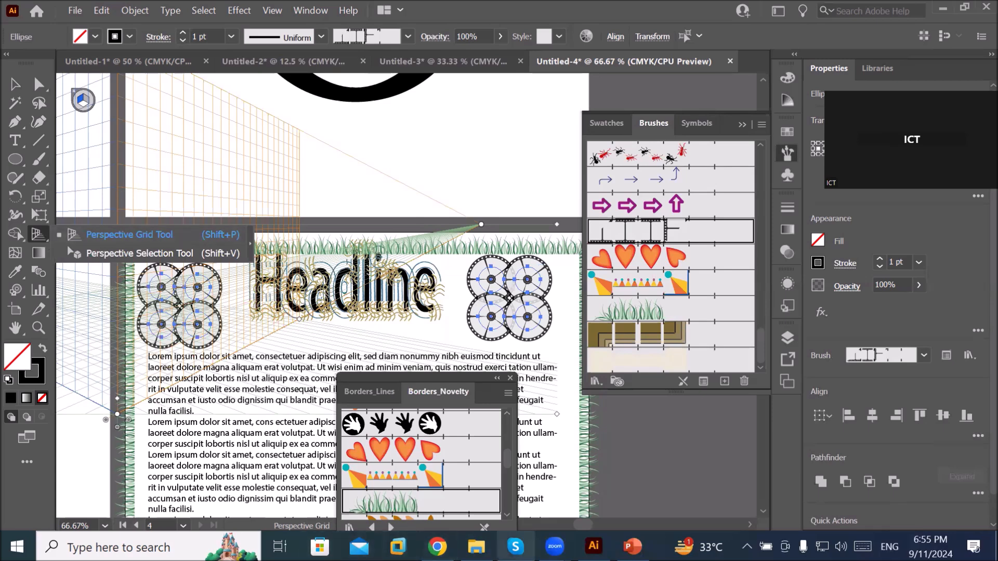
{"action": "left_click", "coordinate": [632, 547]}
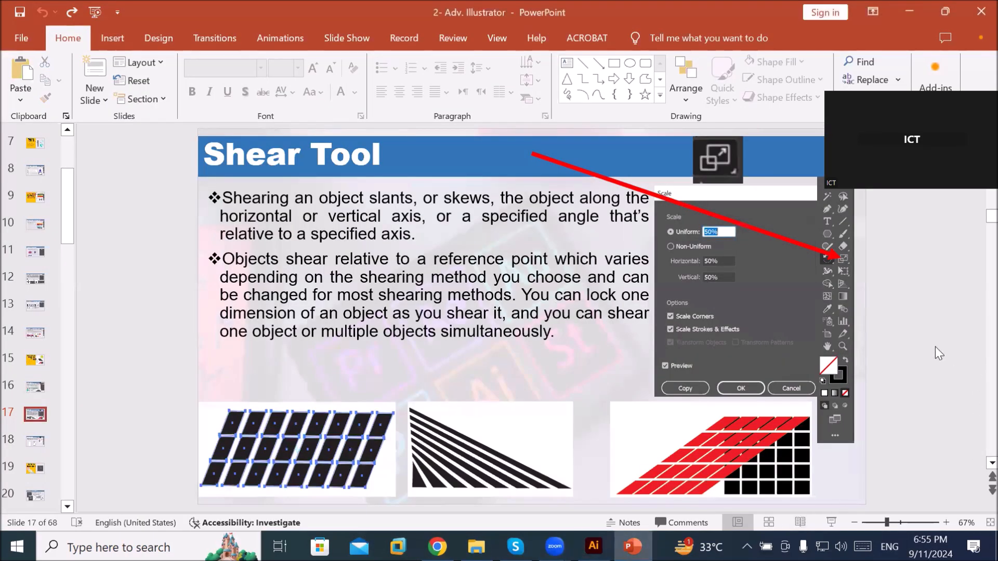
Step: Review the upcoming Illustrator tool slides, from the Shear Tool through Symbol Spray, Shape Builder, blending, Free Transform and Puppet Warp to the Graph Tool
{"action": "scroll", "coordinate": [934, 348], "scroll_direction": "down", "scroll_amount": 1}
{"action": "scroll", "coordinate": [934, 347], "scroll_direction": "down", "scroll_amount": 1}
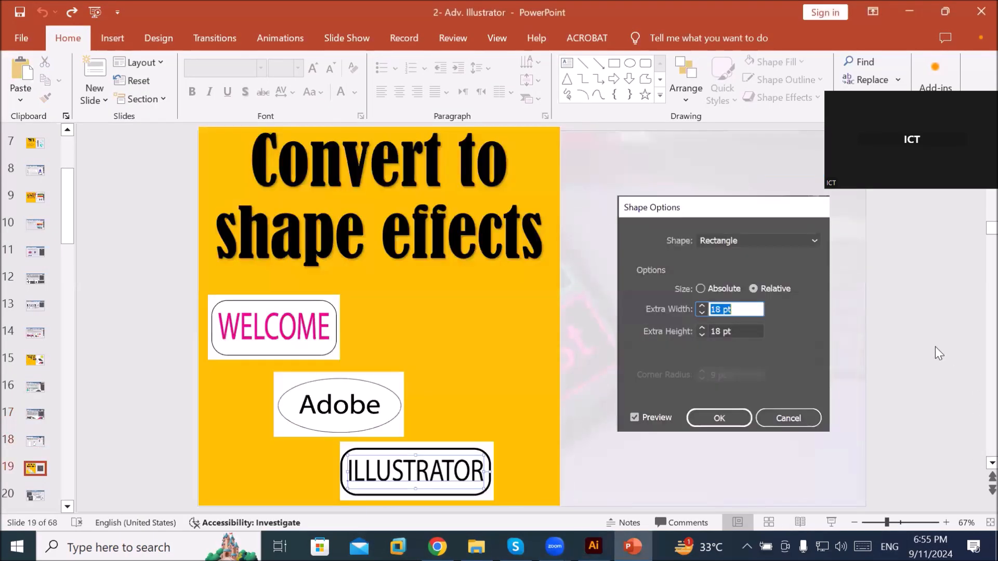
{"action": "scroll", "coordinate": [934, 347], "scroll_direction": "down", "scroll_amount": 1}
{"action": "scroll", "coordinate": [934, 347], "scroll_direction": "down", "scroll_amount": 2}
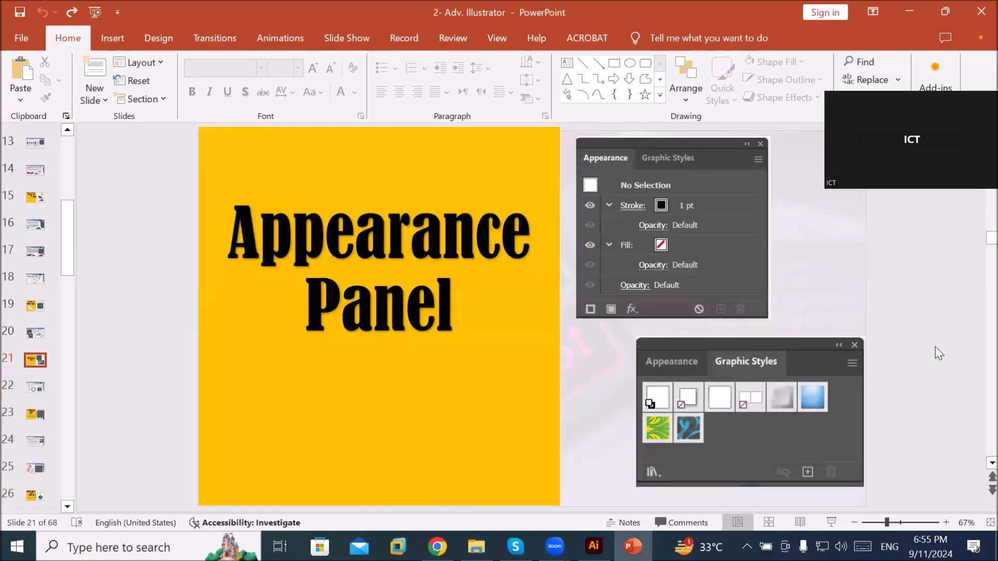
{"action": "scroll", "coordinate": [935, 347], "scroll_direction": "down", "scroll_amount": 1}
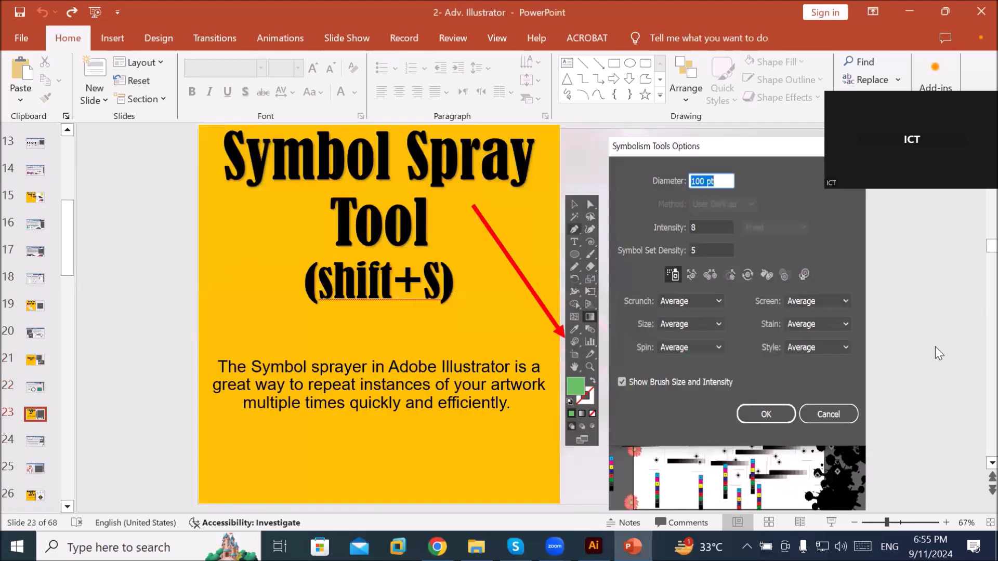
{"action": "scroll", "coordinate": [935, 347], "scroll_direction": "down", "scroll_amount": 1}
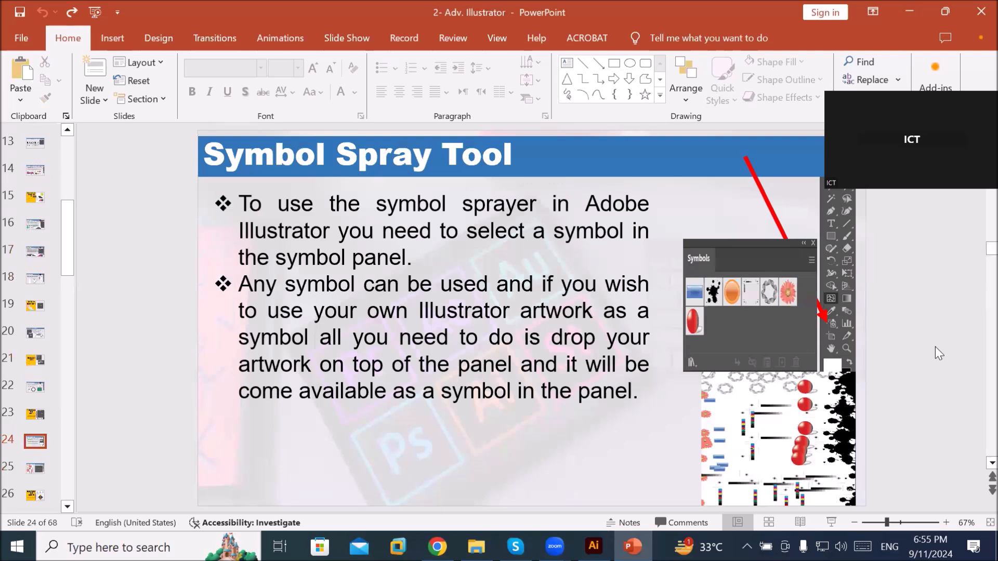
{"action": "scroll", "coordinate": [935, 348], "scroll_direction": "down", "scroll_amount": 3}
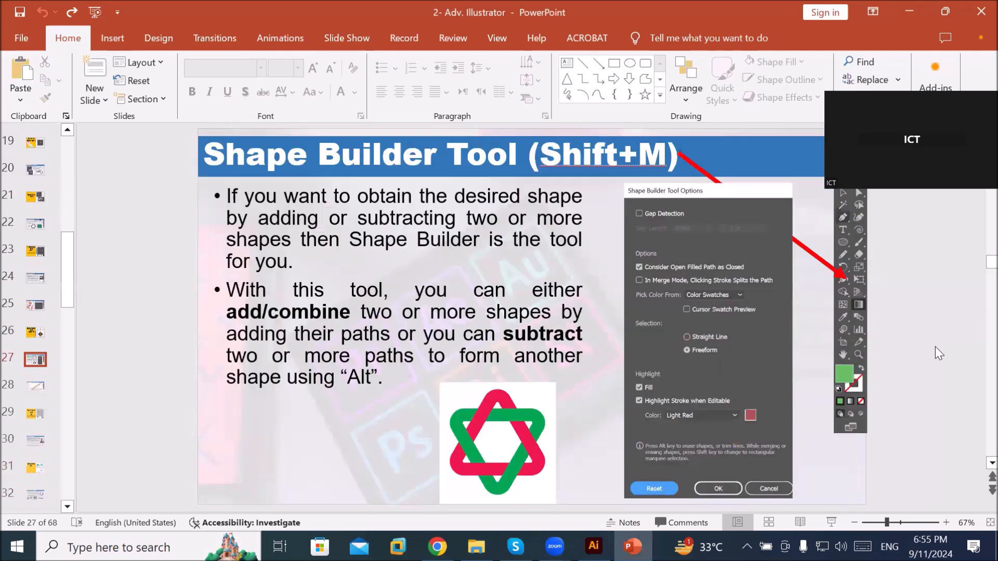
{"action": "scroll", "coordinate": [934, 347], "scroll_direction": "down", "scroll_amount": 3}
{"action": "scroll", "coordinate": [934, 348], "scroll_direction": "down", "scroll_amount": 2}
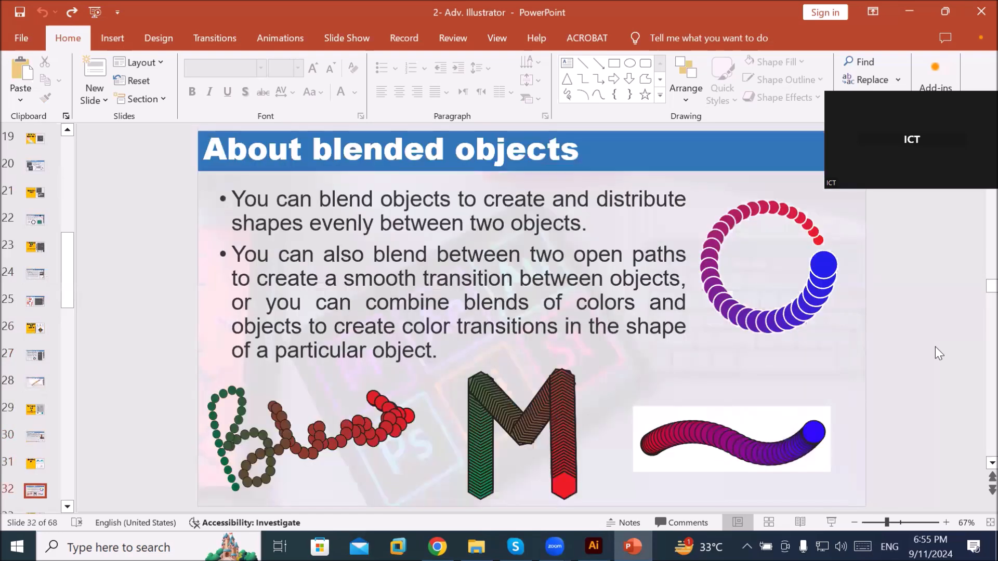
{"action": "scroll", "coordinate": [935, 347], "scroll_direction": "down", "scroll_amount": 2}
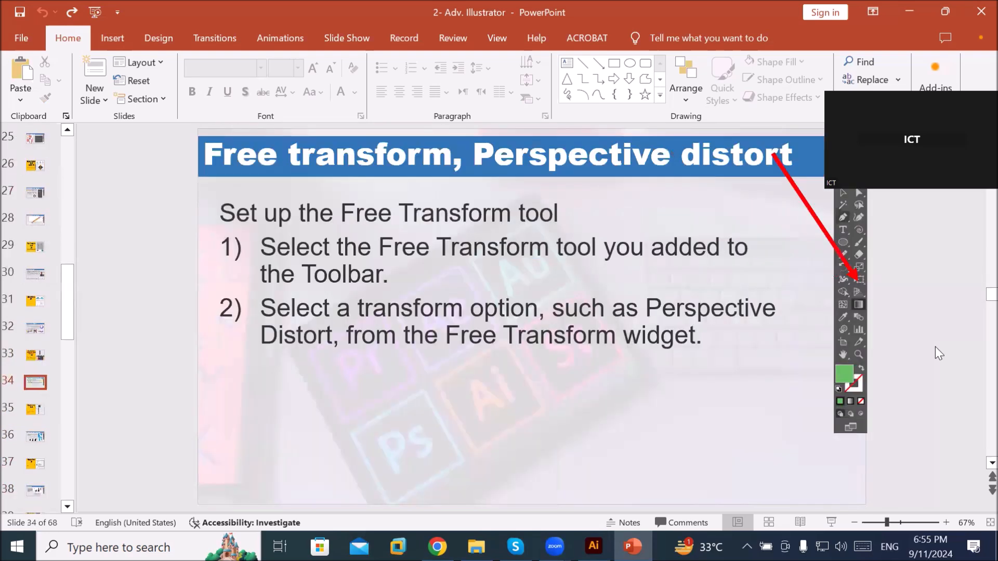
{"action": "scroll", "coordinate": [934, 347], "scroll_direction": "up", "scroll_amount": 1}
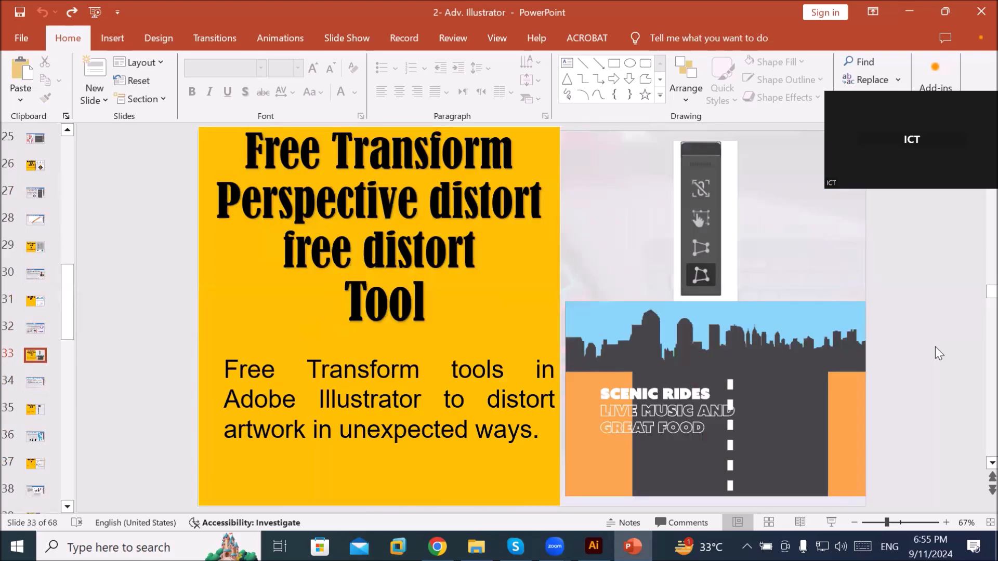
{"action": "scroll", "coordinate": [935, 347], "scroll_direction": "down", "scroll_amount": 3}
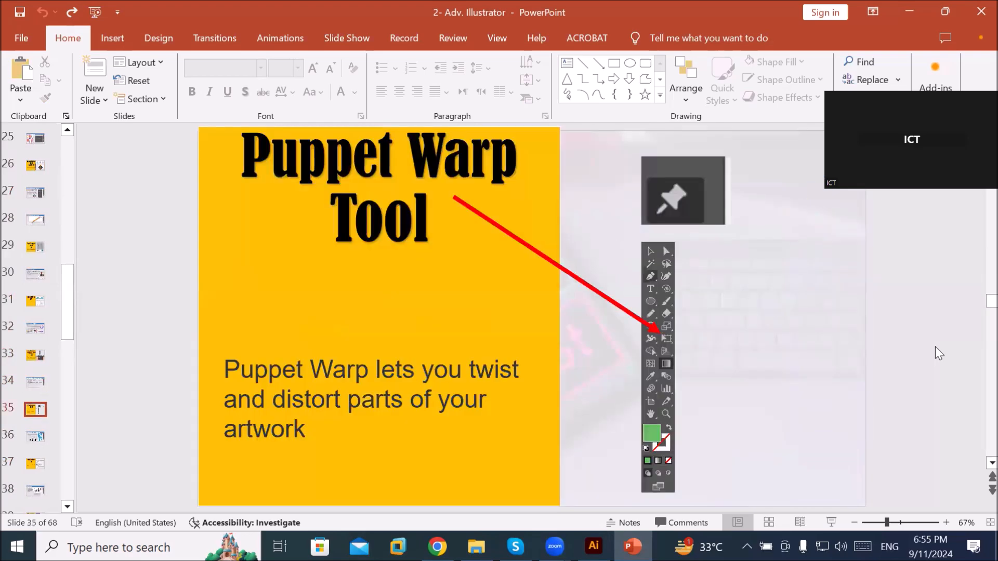
{"action": "scroll", "coordinate": [934, 347], "scroll_direction": "down", "scroll_amount": 3}
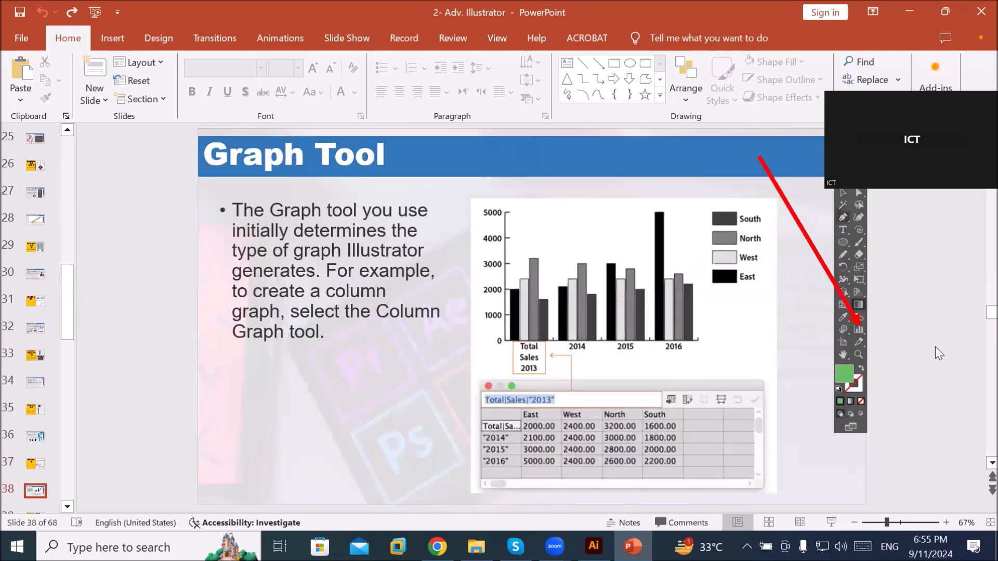
{"action": "scroll", "coordinate": [934, 347], "scroll_direction": "down", "scroll_amount": 1}
{"action": "scroll", "coordinate": [935, 347], "scroll_direction": "up", "scroll_amount": 1}
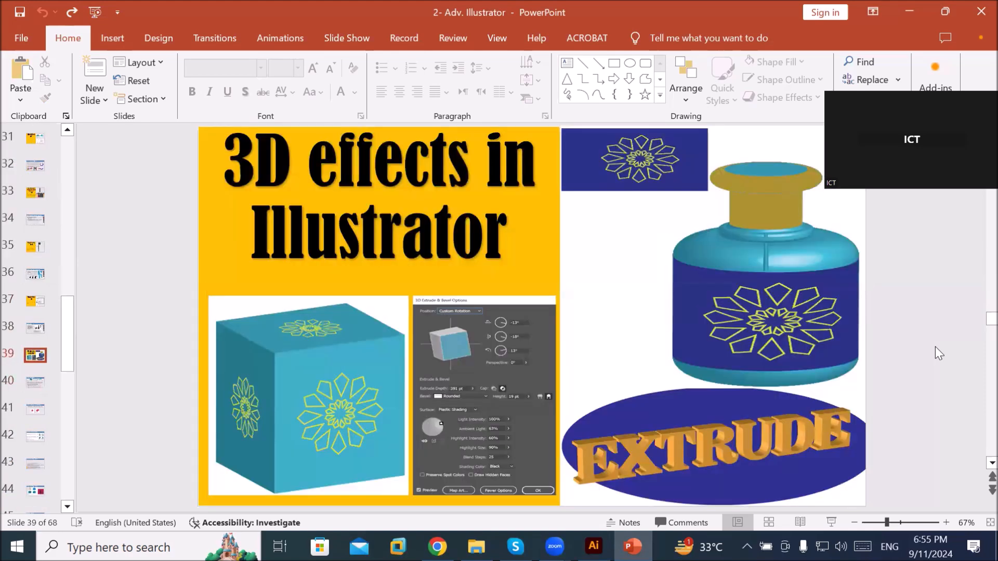
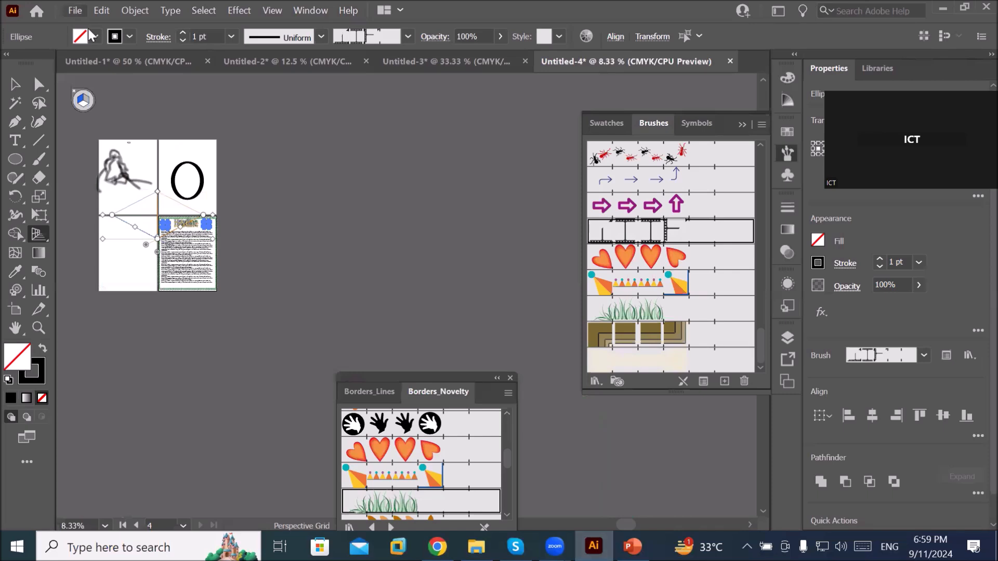
Step: Create a new Letter document, 8.5 x 11 in, with 1 artboard
{"action": "key", "text": "ctrl+n"}
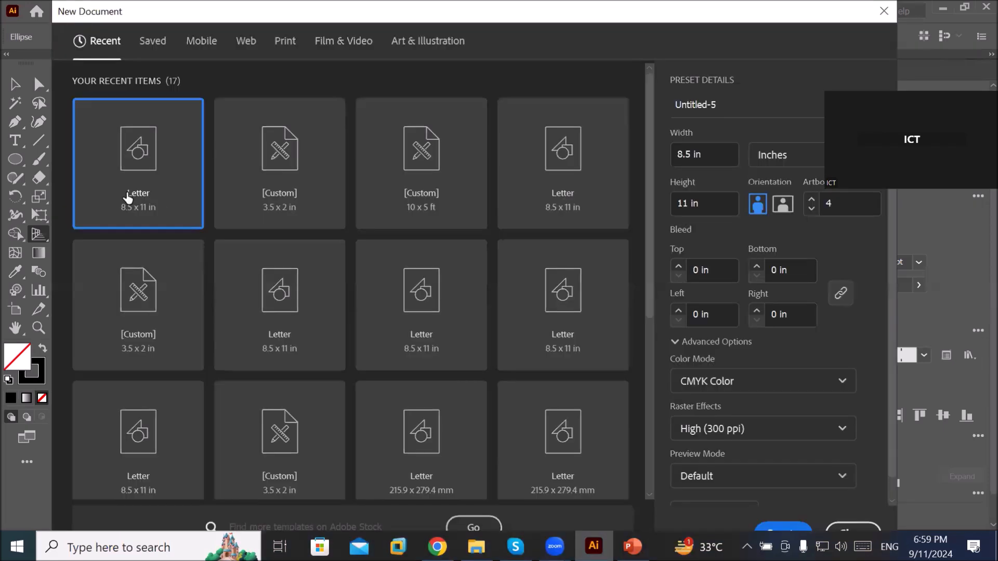
{"action": "left_click", "coordinate": [134, 191]}
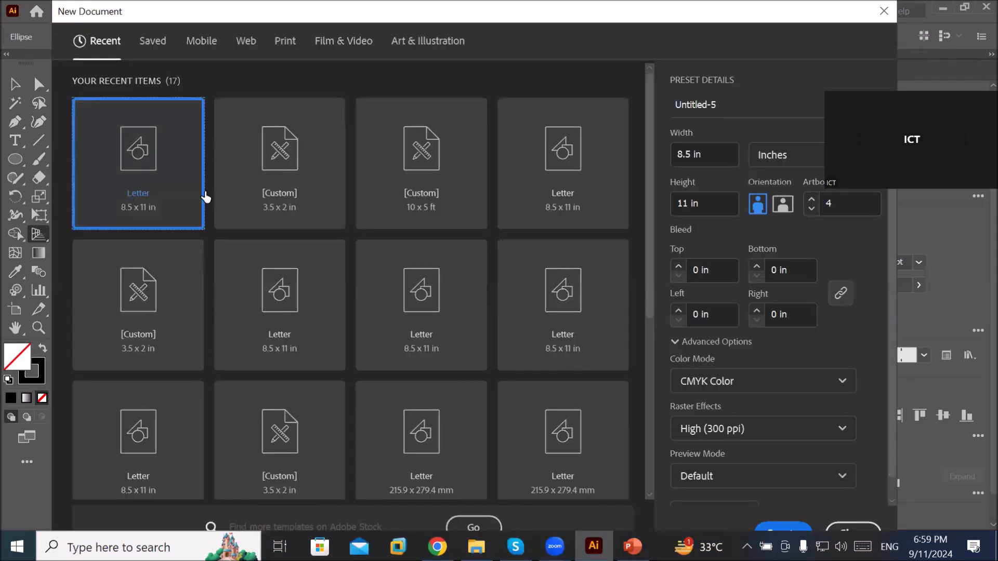
{"action": "left_click", "coordinate": [812, 210]}
{"action": "left_click", "coordinate": [812, 210]}
{"action": "left_click", "coordinate": [811, 210]}
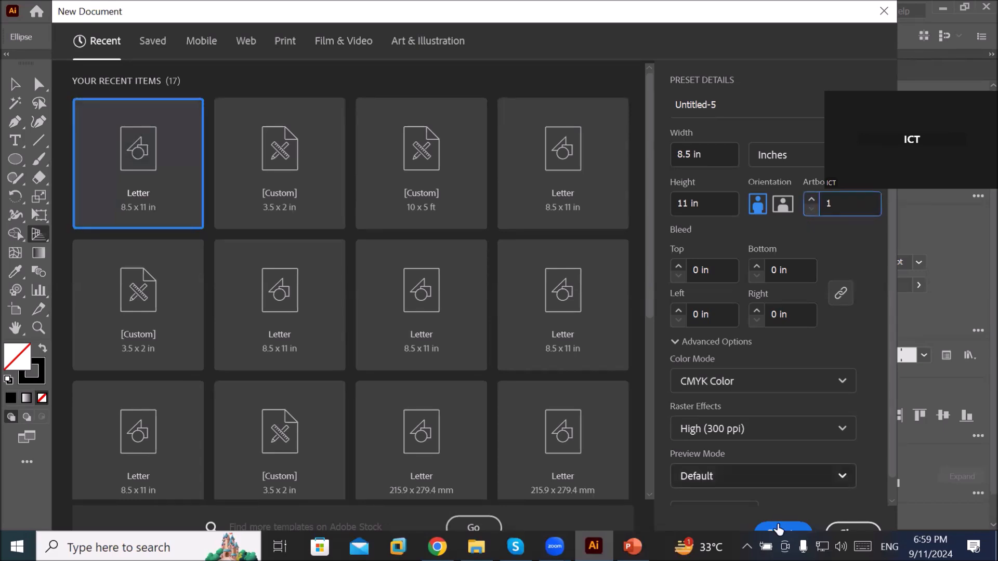
{"action": "left_click", "coordinate": [778, 529]}
{"action": "scroll", "coordinate": [549, 310], "scroll_direction": "down", "scroll_amount": 2}
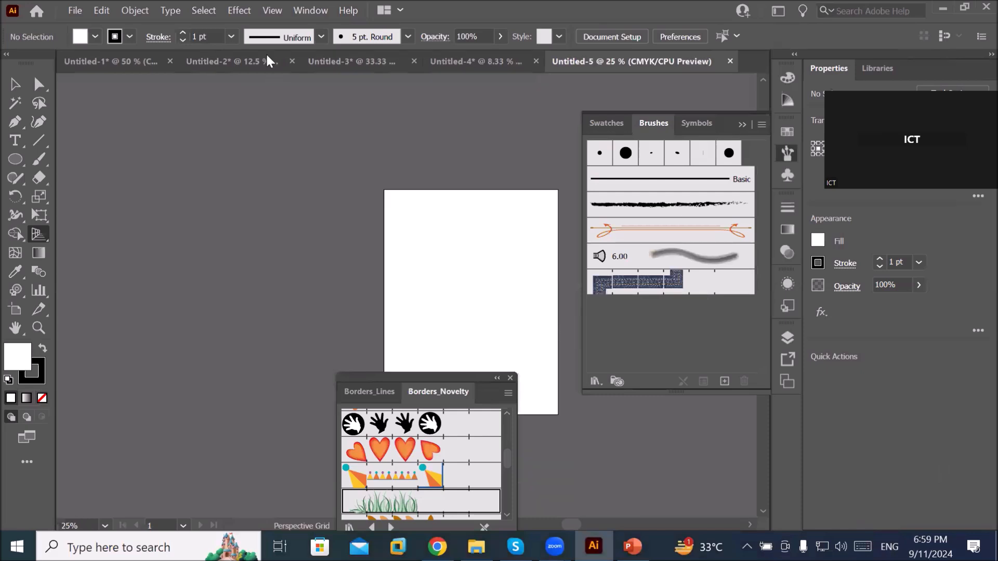
Step: Reset the Essentials Classic workspace to its default layout
{"action": "left_click", "coordinate": [310, 11]}
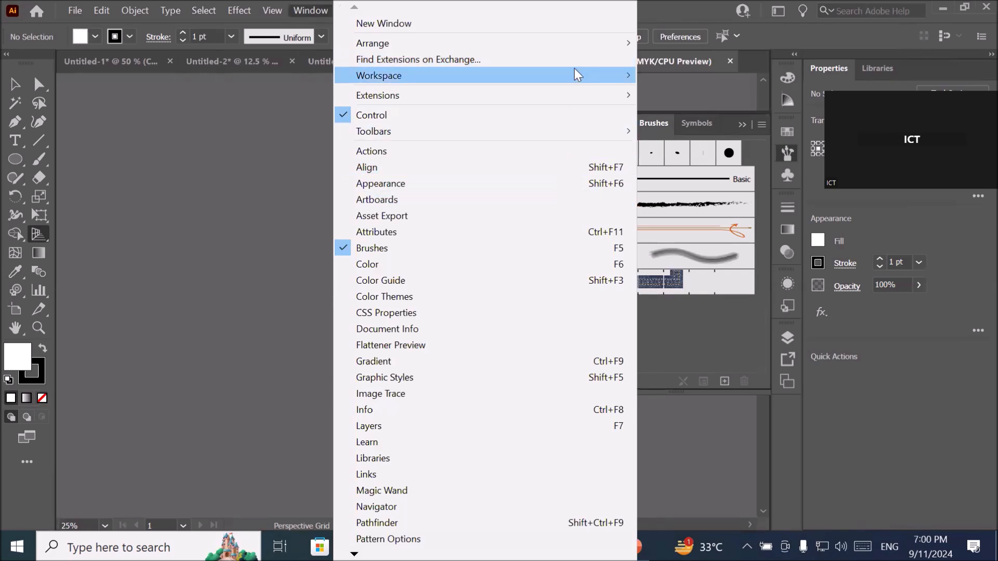
{"action": "mouse_move", "coordinate": [578, 75]}
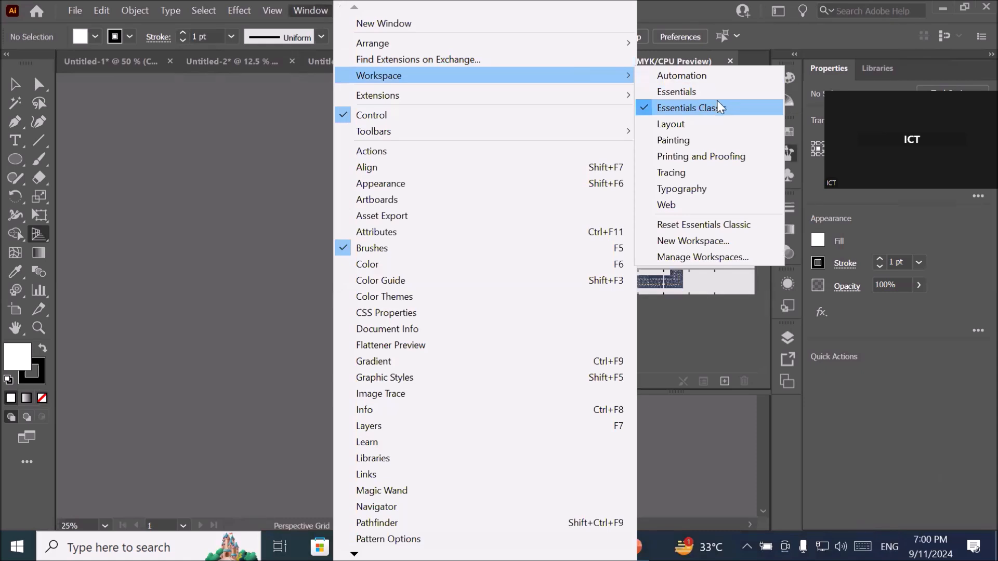
{"action": "left_click", "coordinate": [732, 225]}
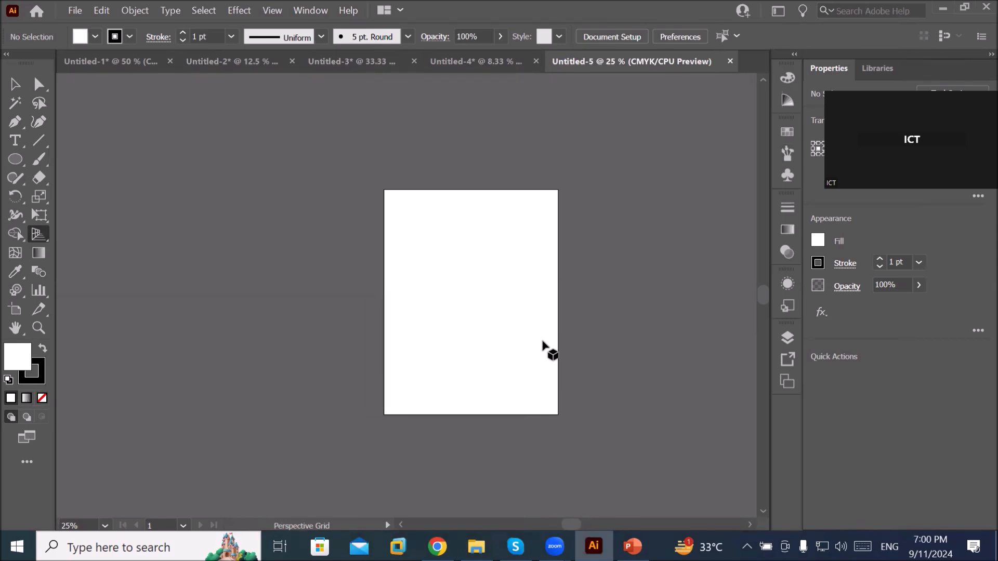
Step: Float the toolbar beside the artboard and enlarge the artboard to about 26.2 x 14.3 in with the Artboard tool
{"action": "left_click_drag", "start_coordinate": [27, 56], "coordinate": [189, 84]}
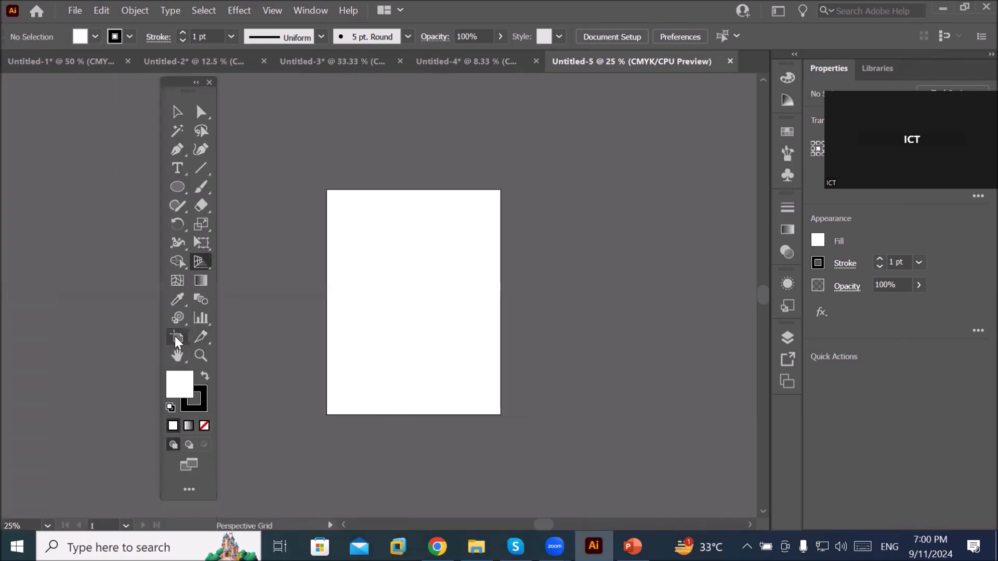
{"action": "left_click", "coordinate": [177, 339]}
{"action": "left_click_drag", "start_coordinate": [502, 303], "coordinate": [739, 303]}
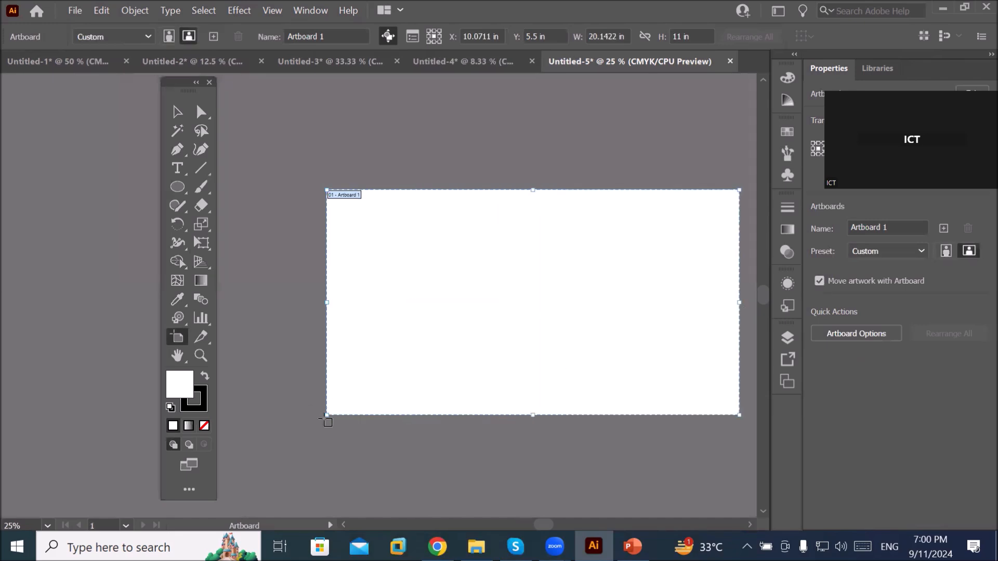
{"action": "left_click_drag", "start_coordinate": [326, 415], "coordinate": [217, 483]}
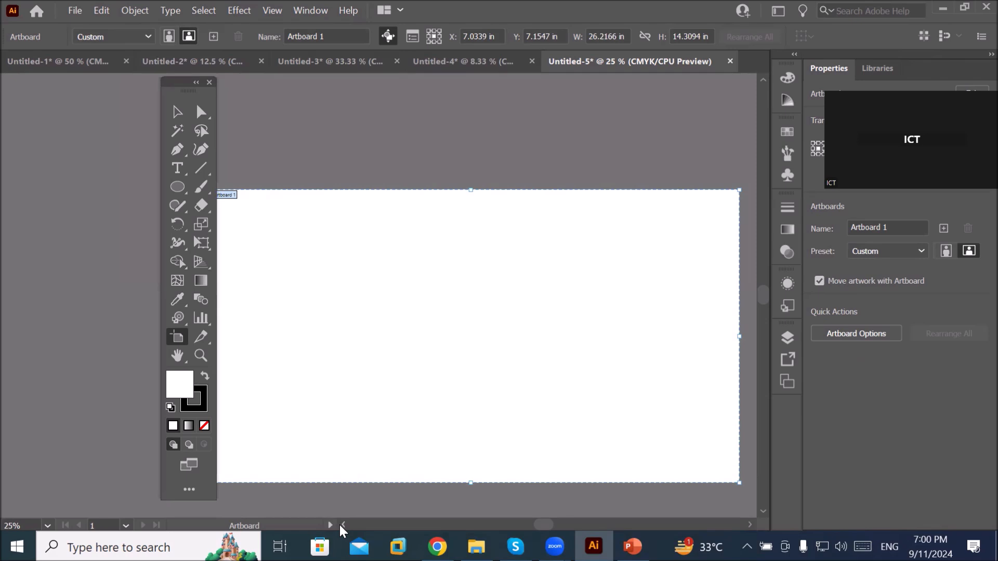
{"action": "left_click_drag", "start_coordinate": [174, 89], "coordinate": [136, 94]}
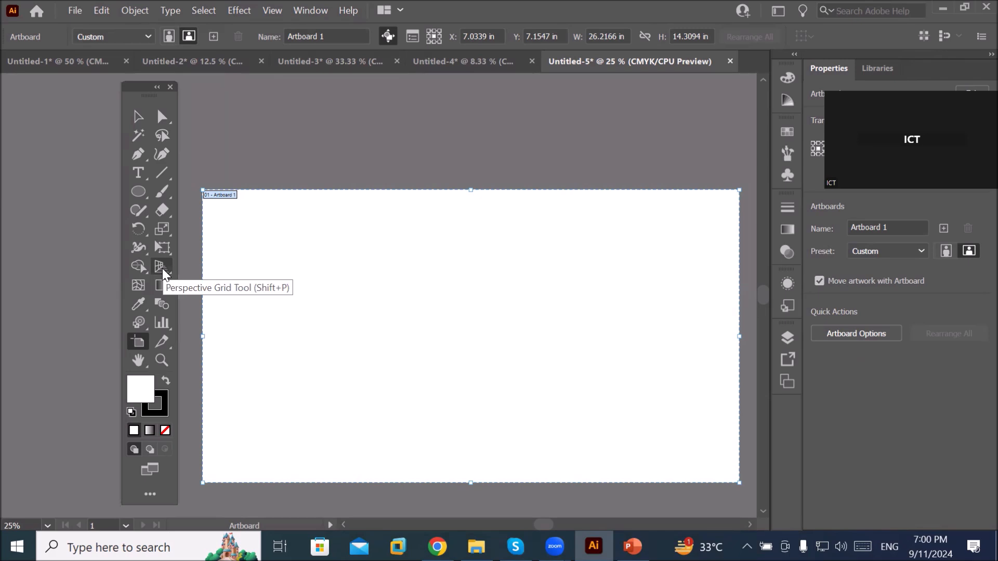
Step: Display the perspective grid with the Perspective Grid tool and hide it again
{"action": "left_click", "coordinate": [162, 268]}
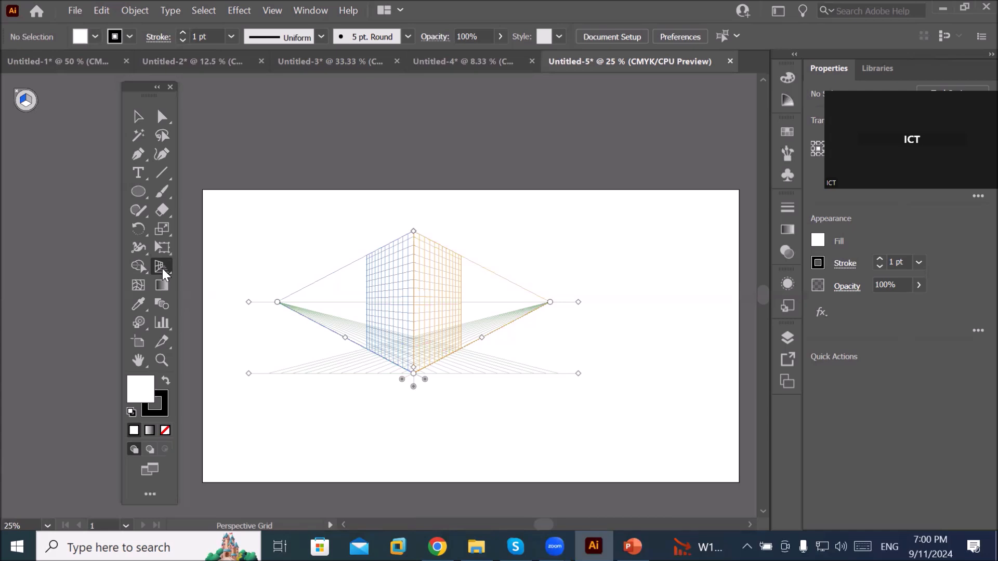
{"action": "left_click", "coordinate": [24, 95]}
{"action": "key", "text": "ctrl+shift+i"}
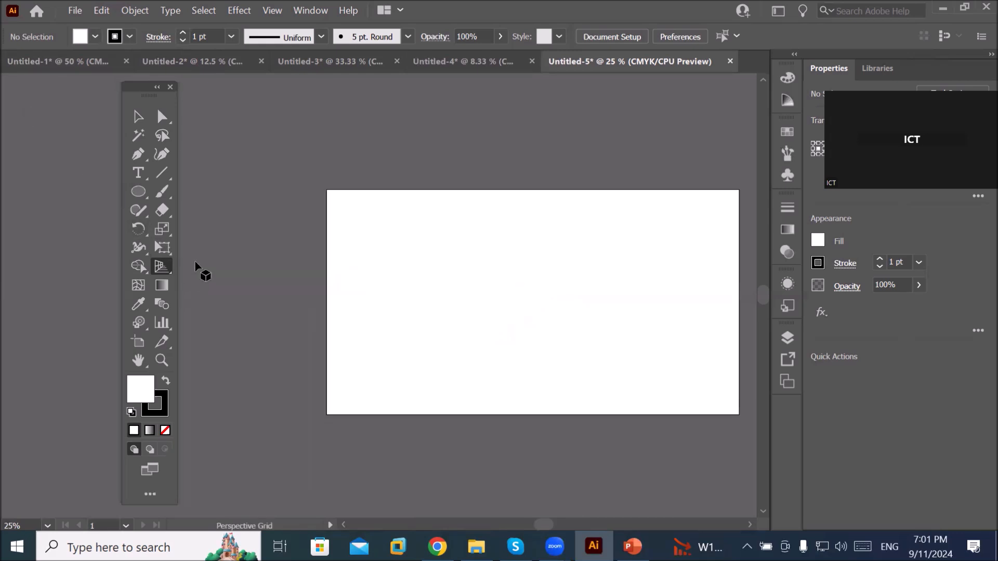
Step: Show the two-point perspective grid and move it to the centre of the artboard
{"action": "left_click", "coordinate": [160, 266]}
{"action": "left_click", "coordinate": [272, 10]}
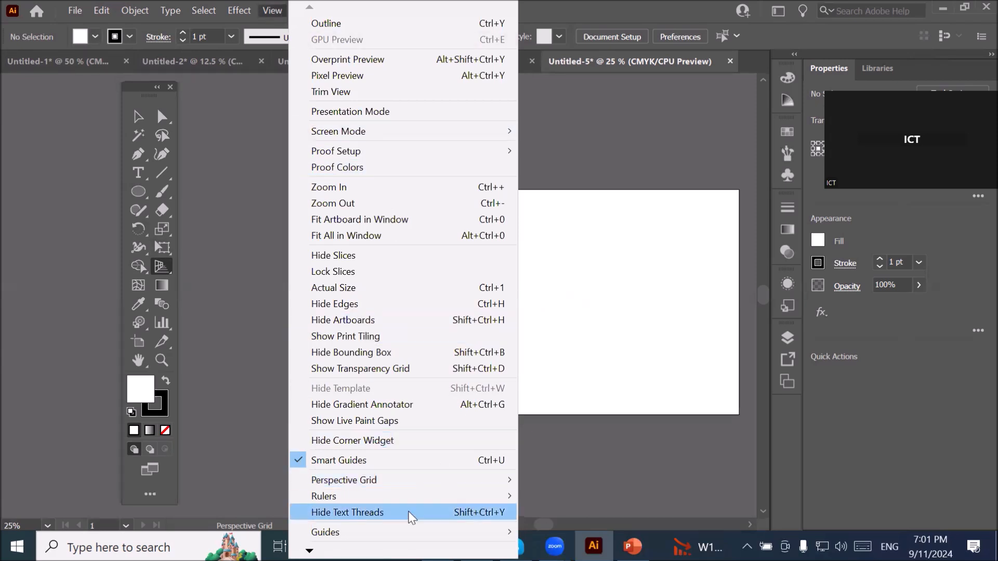
{"action": "mouse_move", "coordinate": [366, 488]}
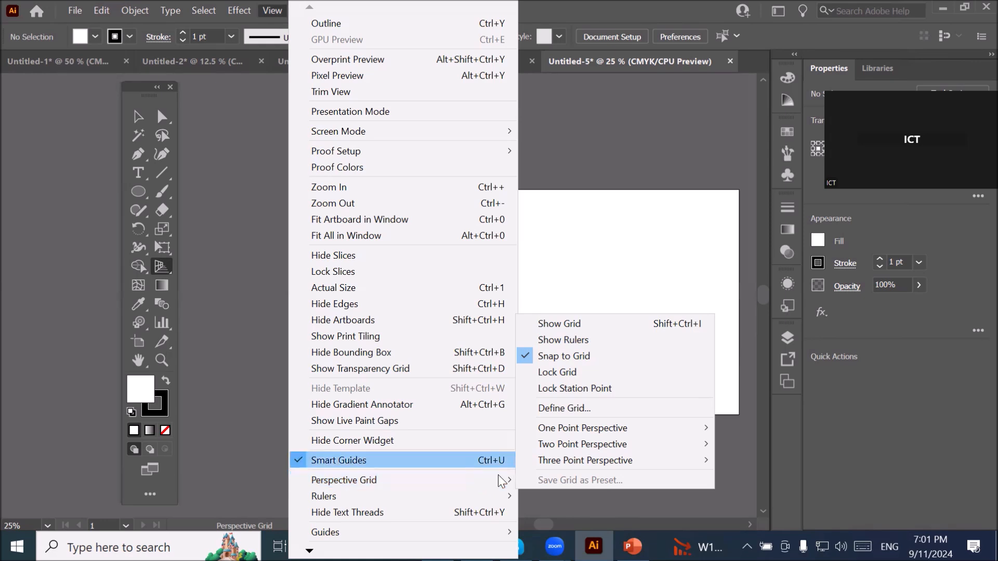
{"action": "left_click", "coordinate": [603, 325]}
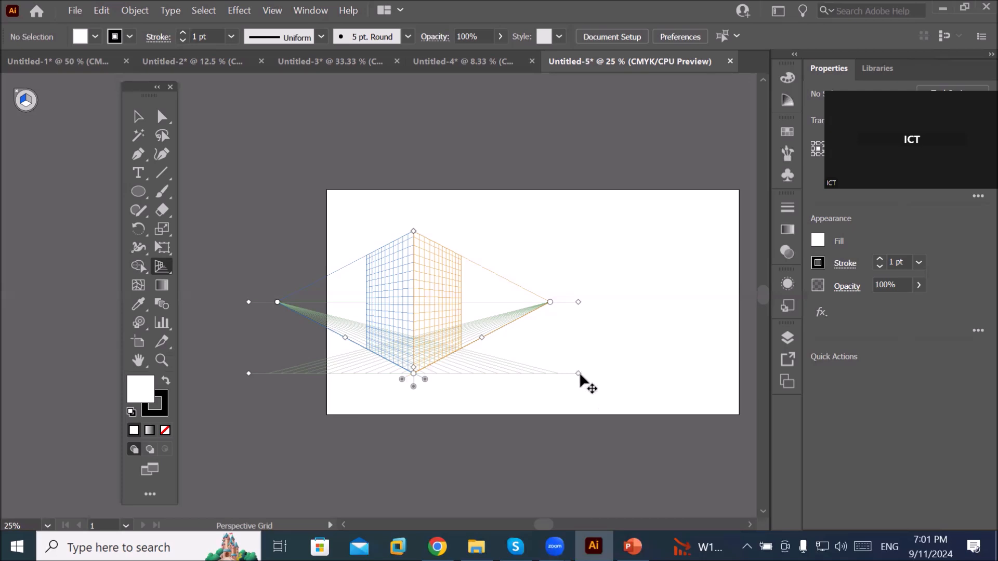
{"action": "left_click_drag", "start_coordinate": [580, 374], "coordinate": [704, 368]}
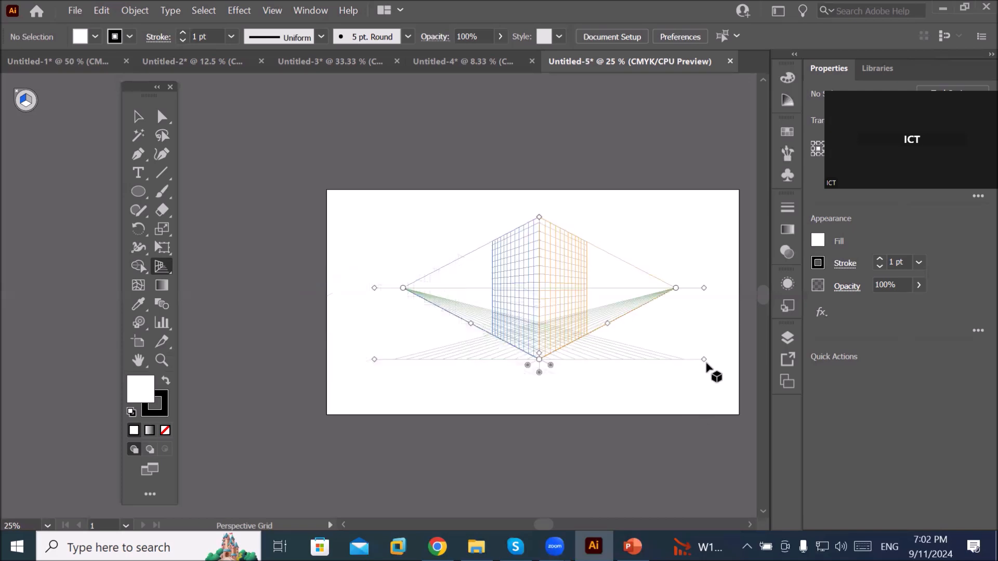
{"action": "left_click_drag", "start_coordinate": [705, 362], "coordinate": [704, 384]}
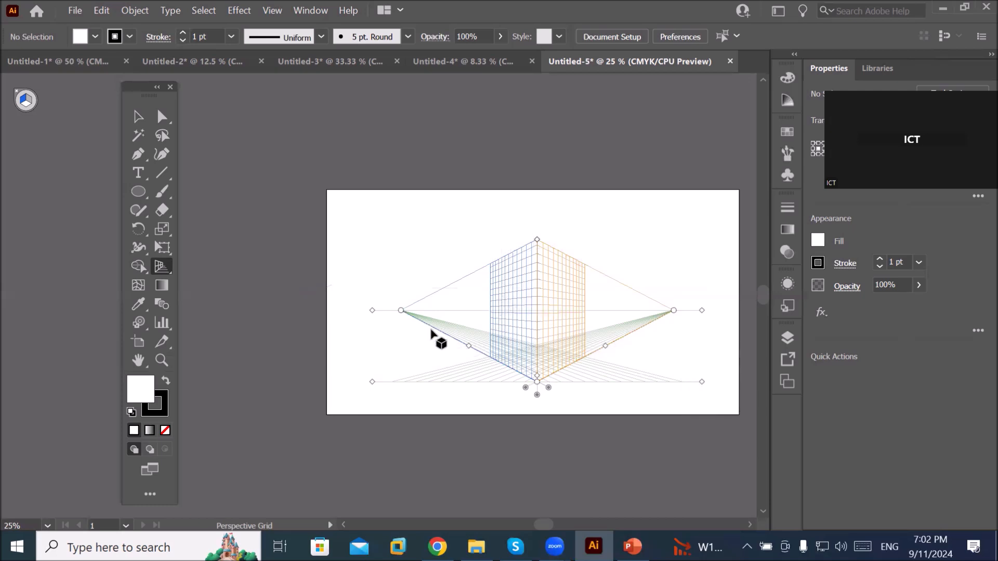
Step: Examine the Perspective Grid tool options and the Define Perspective Grid settings for type, scale, viewing angle, distances and grid colours
{"action": "double_click", "coordinate": [162, 268]}
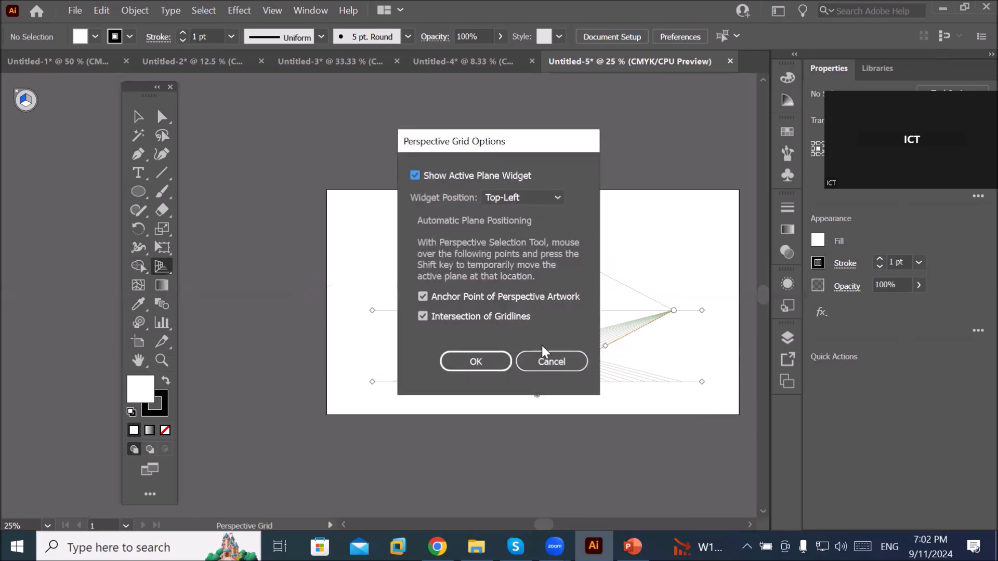
{"action": "left_click", "coordinate": [536, 362]}
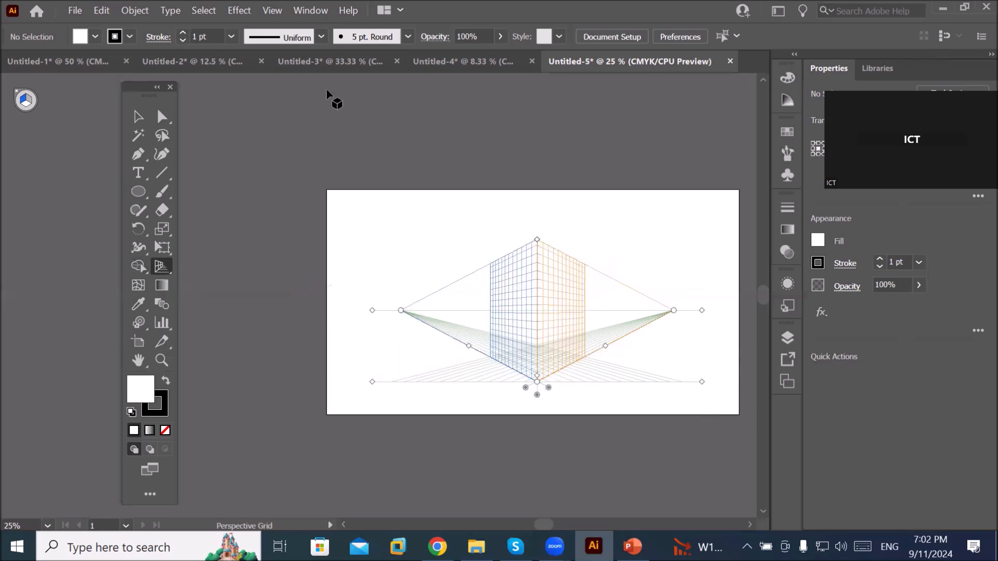
{"action": "left_click", "coordinate": [271, 10]}
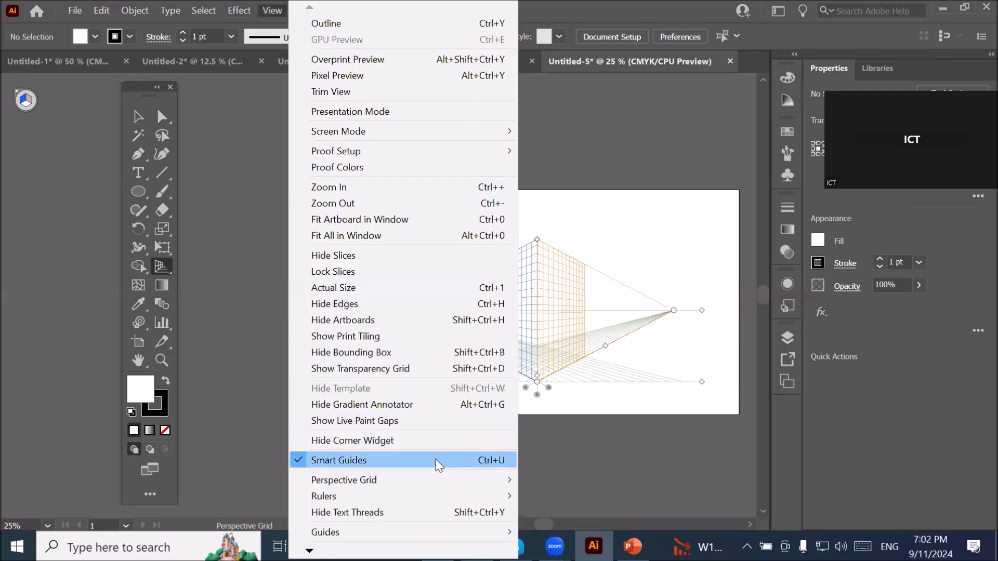
{"action": "mouse_move", "coordinate": [470, 481]}
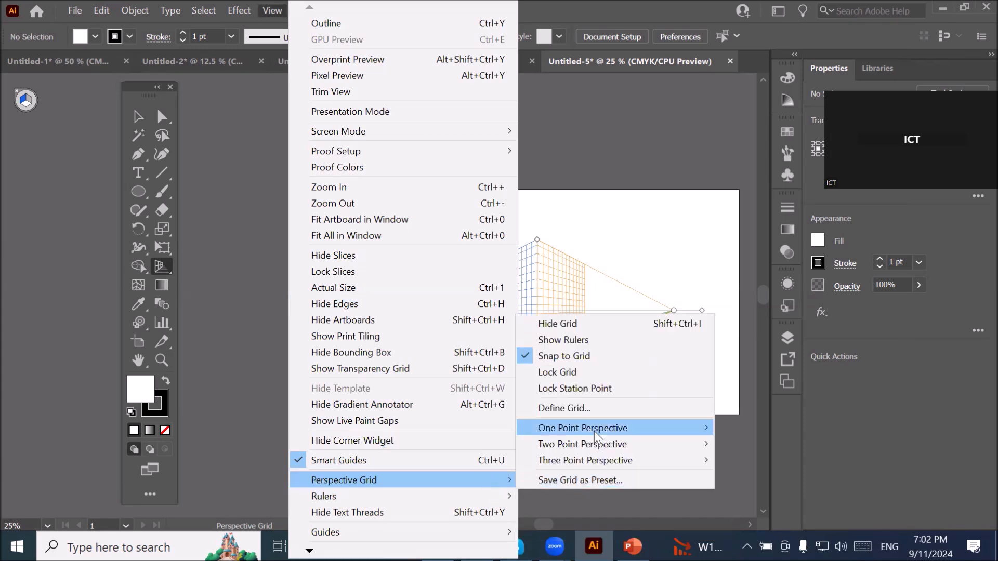
{"action": "left_click", "coordinate": [626, 416]}
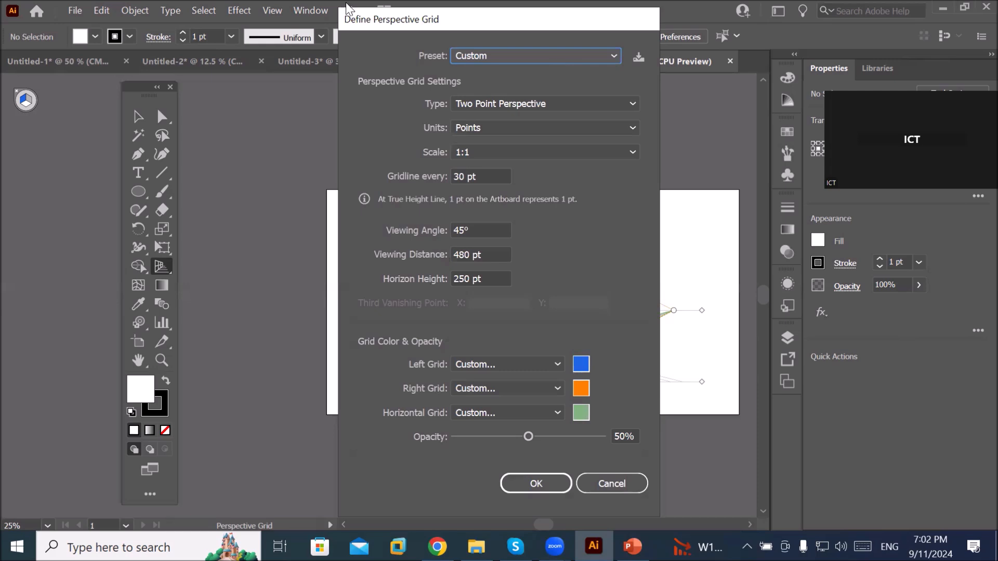
{"action": "left_click_drag", "start_coordinate": [347, 11], "coordinate": [101, 17]}
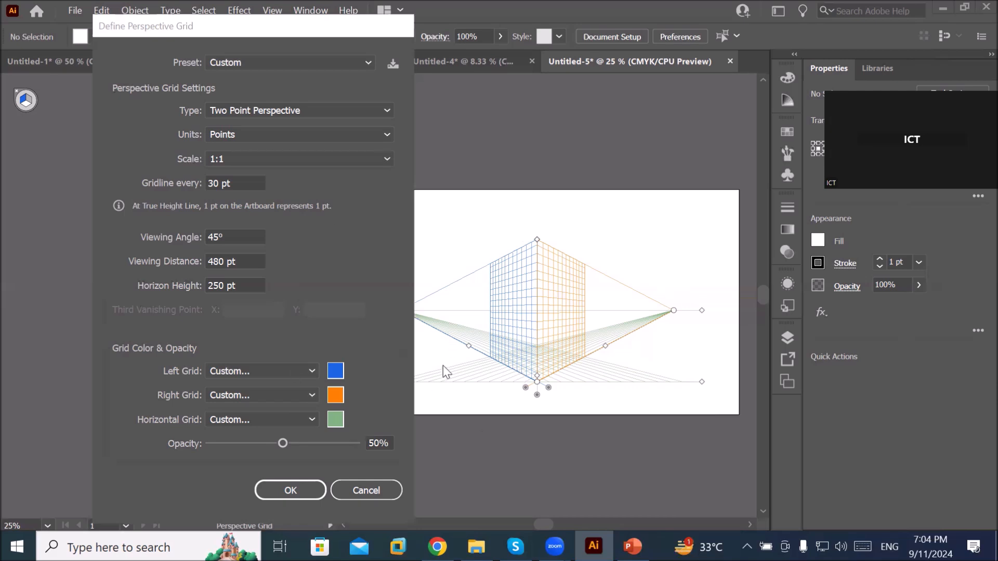
{"action": "left_click", "coordinate": [310, 494]}
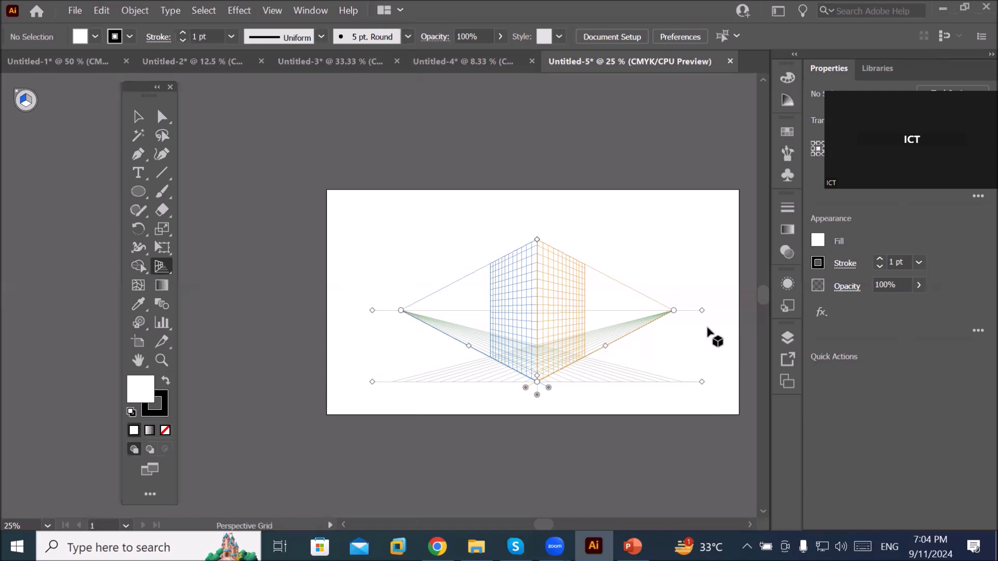
{"action": "scroll", "coordinate": [698, 319], "scroll_direction": "up", "scroll_amount": 1}
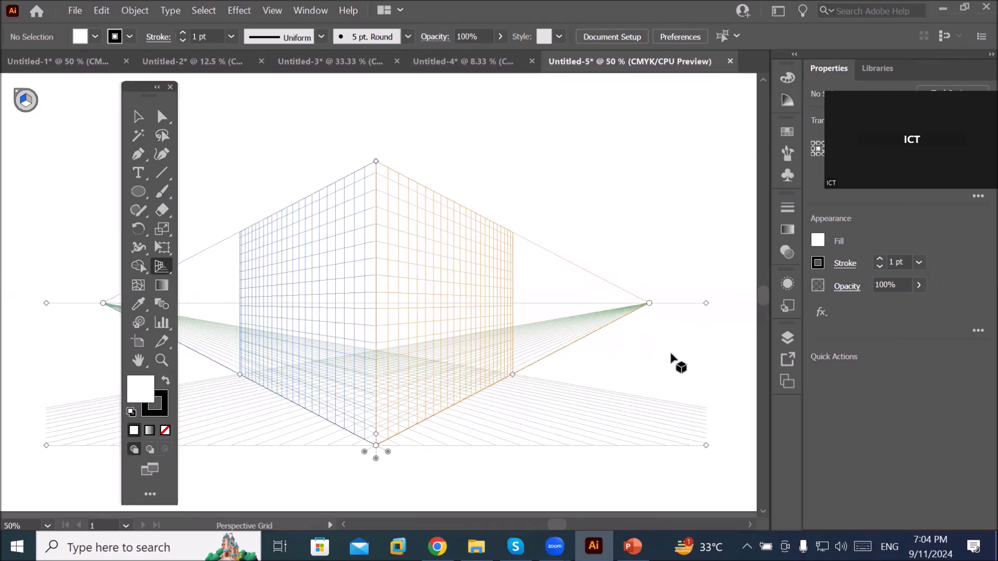
{"action": "left_click_drag", "start_coordinate": [148, 95], "coordinate": [76, 388]}
{"action": "key", "text": "ctrl+plus"}
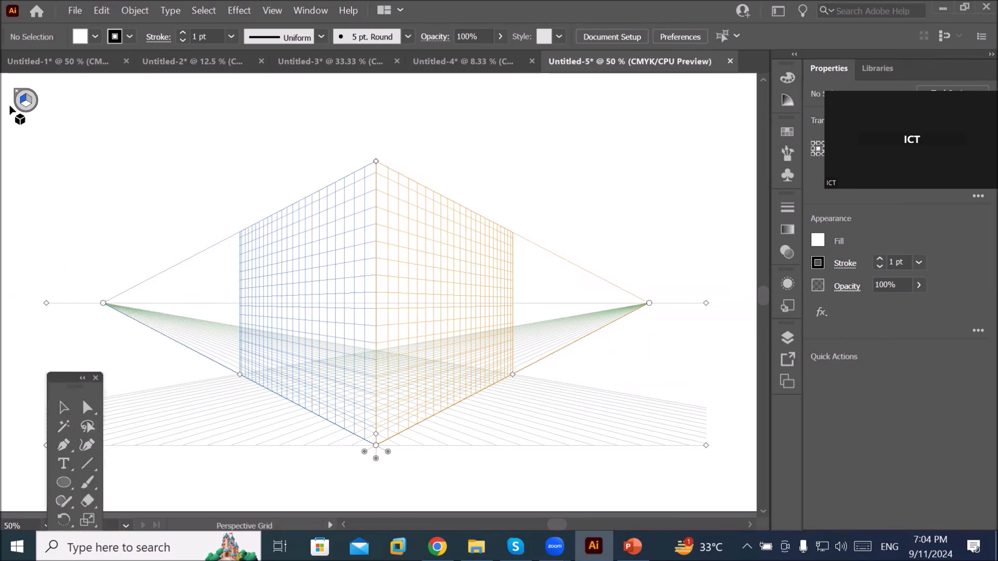
{"action": "key", "text": "ctrl+plus"}
{"action": "key", "text": "ctrl+plus"}
{"action": "key", "text": "ctrl+plus"}
{"action": "left_click", "coordinate": [27, 107]}
{"action": "key", "text": "shift+p"}
{"action": "key", "text": "ctrl+minus"}
{"action": "key", "text": "ctrl+minus"}
{"action": "key", "text": "ctrl+minus"}
{"action": "key", "text": "ctrl+minus"}
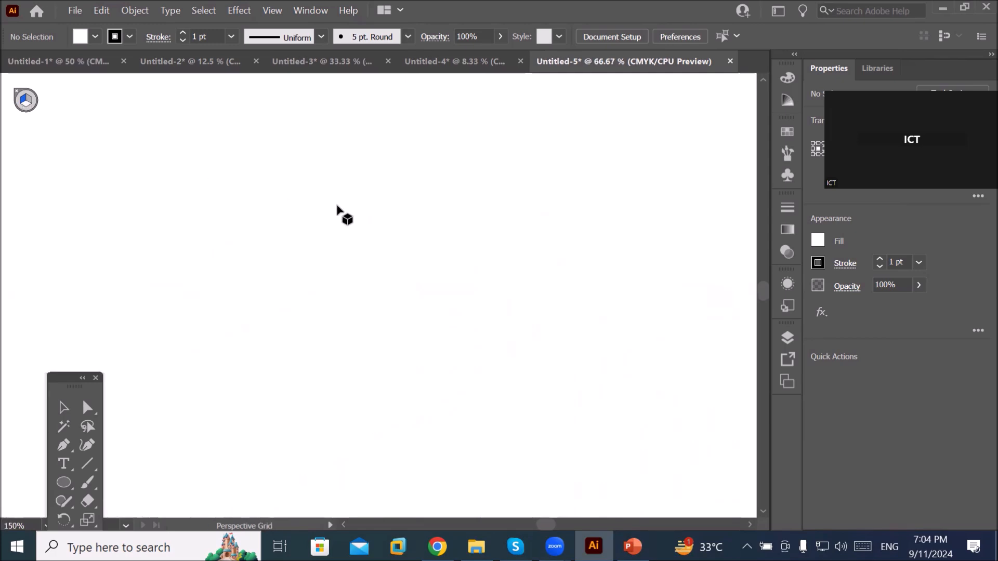
{"action": "key", "text": "ctrl+minus"}
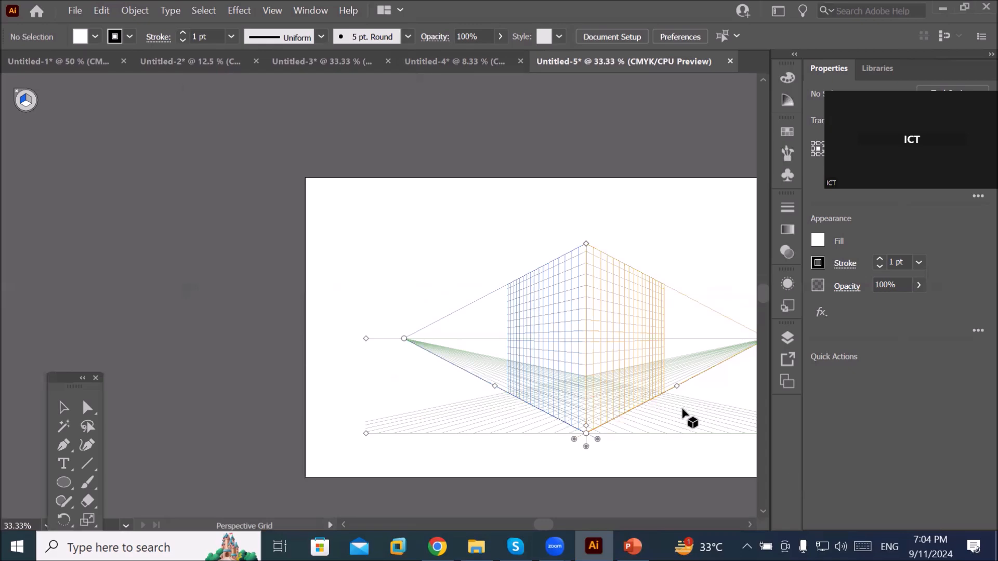
{"action": "key", "text": "h"}
{"action": "left_click_drag", "start_coordinate": [682, 410], "coordinate": [551, 396]}
{"action": "key", "text": "shift+p"}
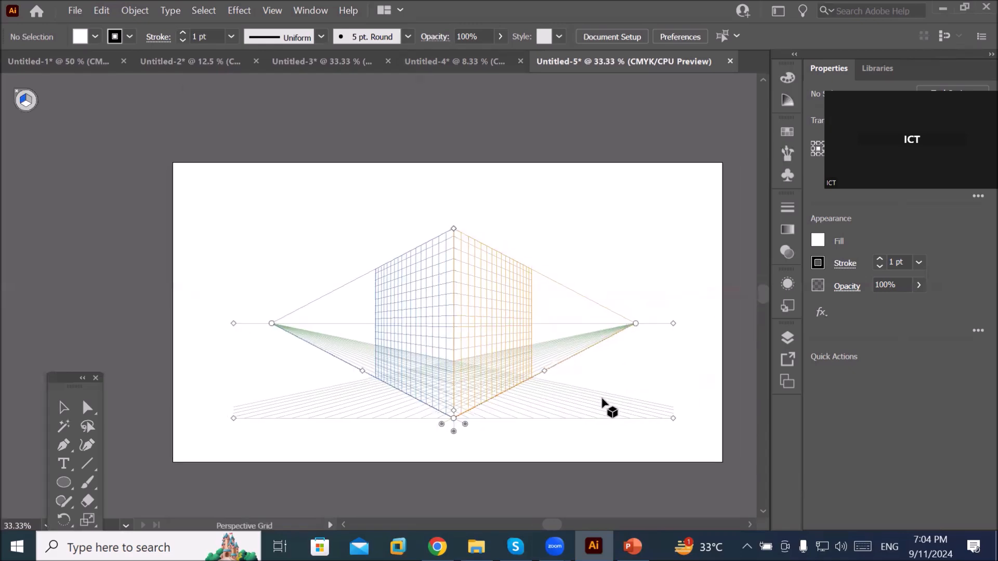
{"action": "key", "text": "ctrl+minus"}
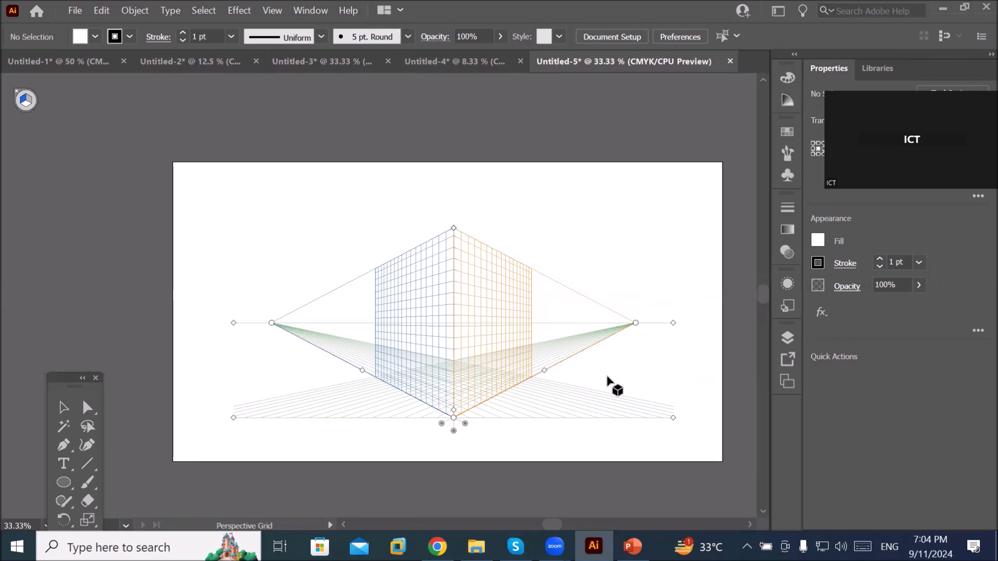
Step: Choose the Rectangle tool and cycle the active perspective plane through the left, horizontal and right grids
{"action": "left_click_drag", "start_coordinate": [73, 378], "coordinate": [111, 152]}
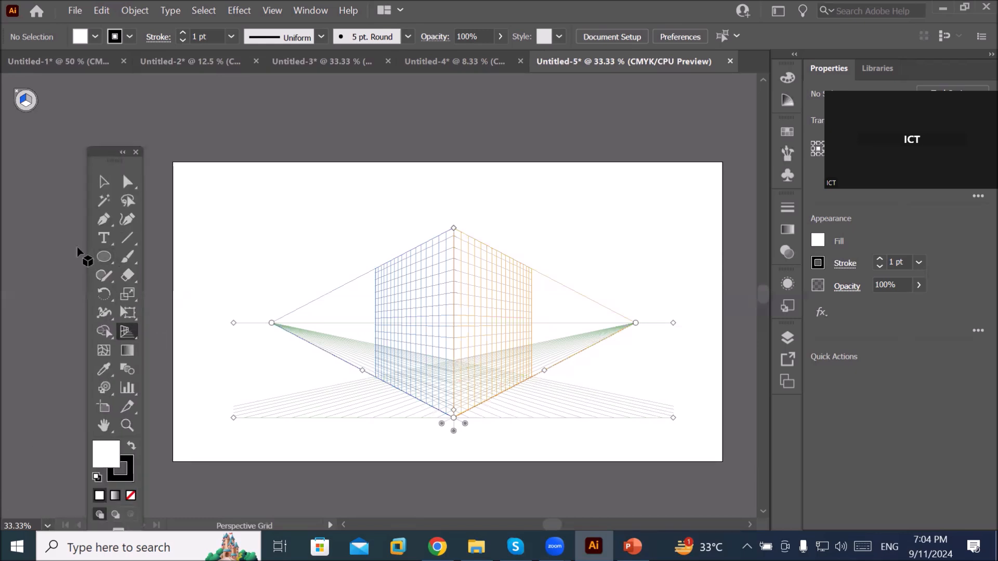
{"action": "left_click_drag", "start_coordinate": [101, 263], "coordinate": [159, 257]}
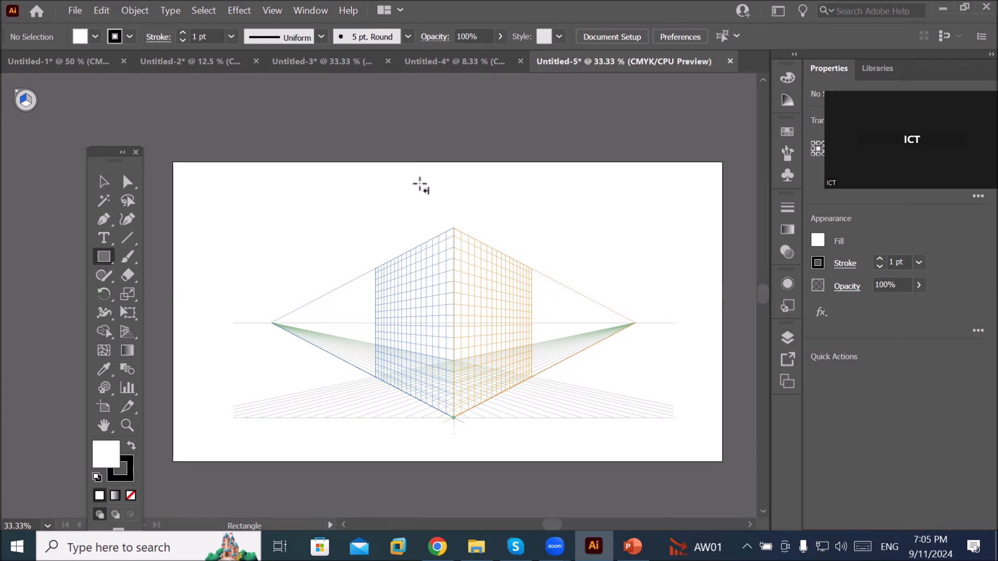
{"action": "key", "text": "2"}
{"action": "key", "text": "3"}
{"action": "key", "text": "1"}
{"action": "key", "text": "2"}
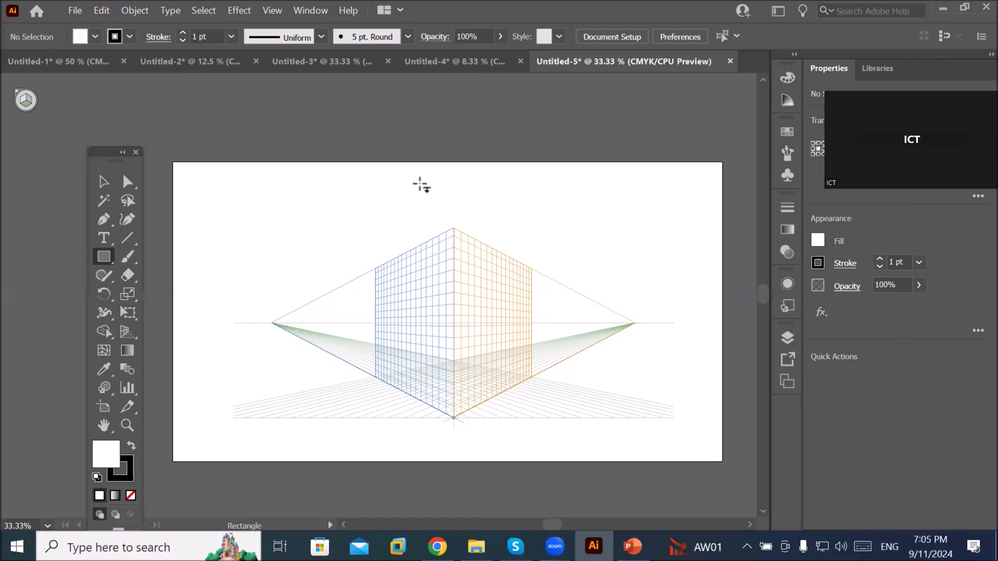
{"action": "key", "text": "3"}
Step: Make the right grid plane active and draw a rectangle covering the whole right grid from its top centre corner
{"action": "left_click", "coordinate": [21, 107]}
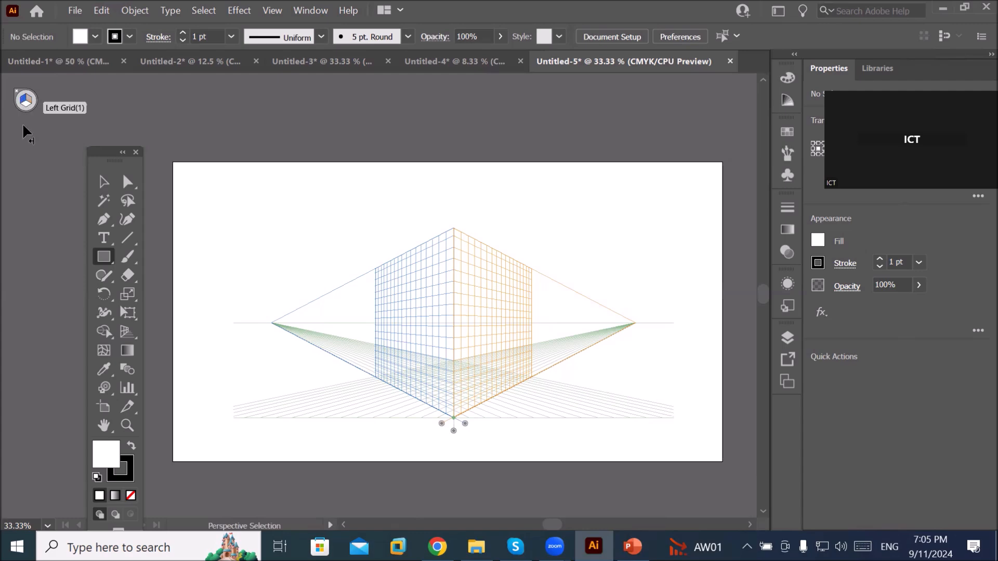
{"action": "left_click", "coordinate": [29, 100]}
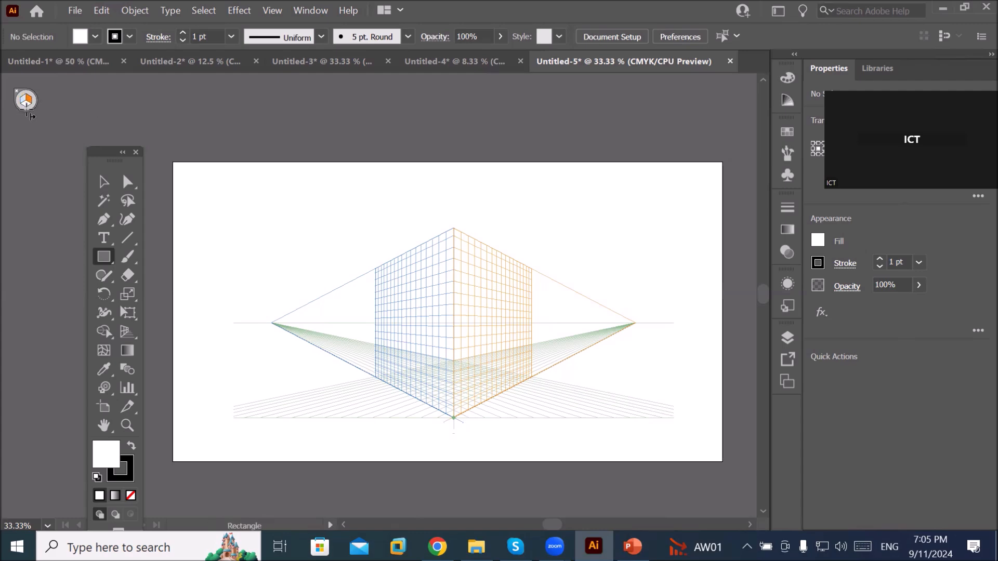
{"action": "left_click", "coordinate": [26, 108]}
{"action": "left_click", "coordinate": [29, 101]}
{"action": "scroll", "coordinate": [500, 284], "scroll_direction": "up", "scroll_amount": 1}
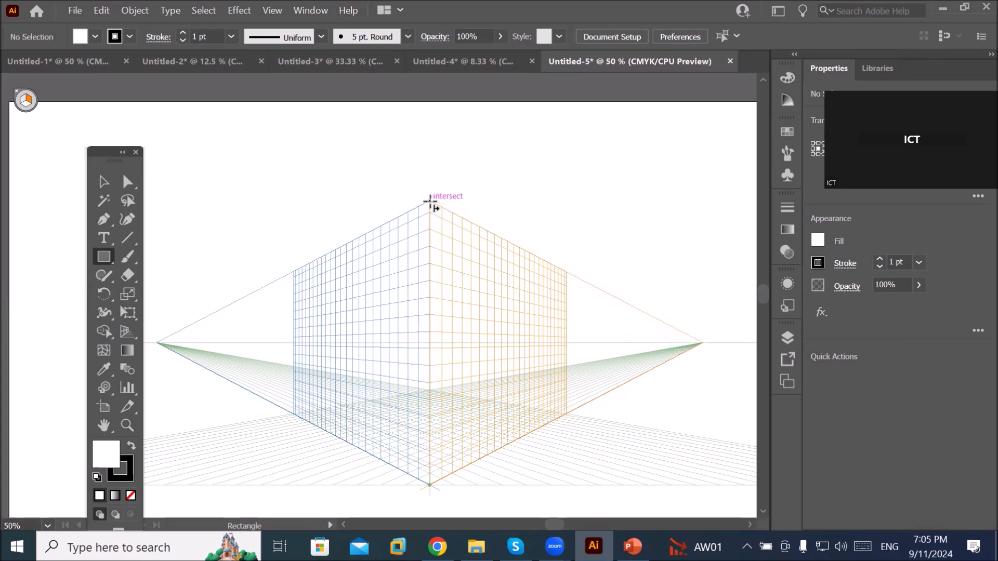
{"action": "left_click_drag", "start_coordinate": [430, 201], "coordinate": [569, 416]}
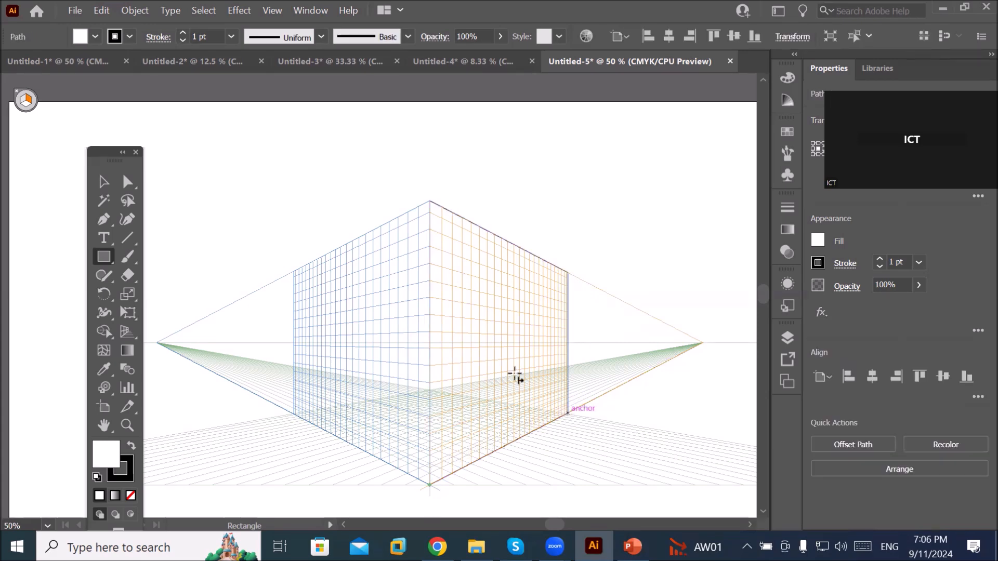
Step: Try green and dark blue fills on the right-plane rectangle and settle on light blue
{"action": "left_click_drag", "start_coordinate": [105, 150], "coordinate": [111, 122]}
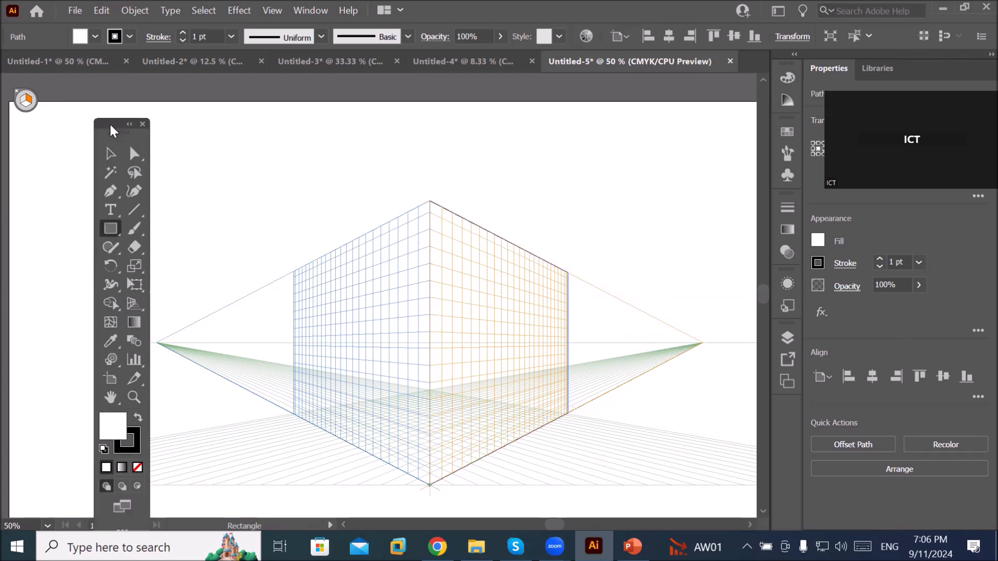
{"action": "left_click", "coordinate": [95, 37]}
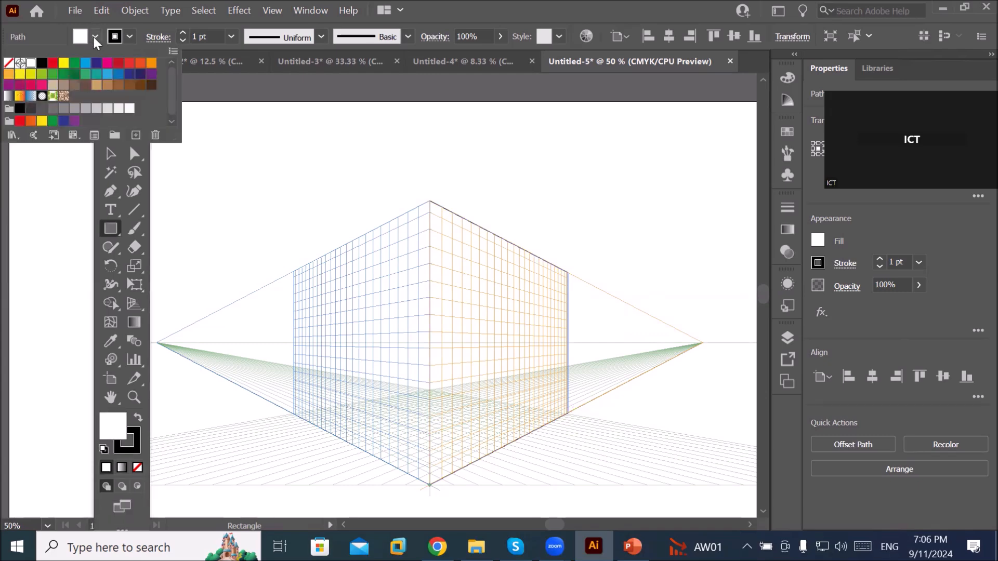
{"action": "left_click", "coordinate": [74, 65]}
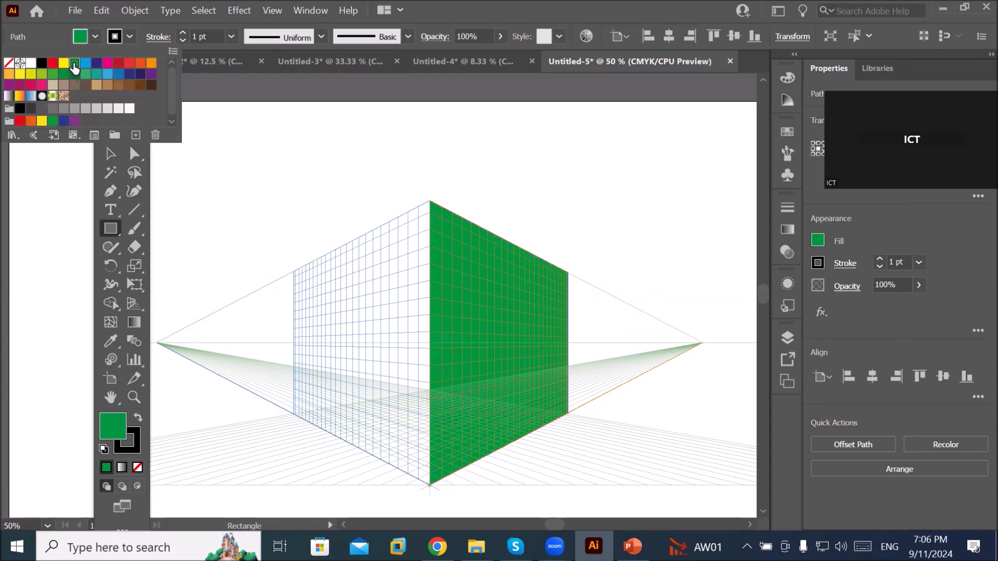
{"action": "left_click", "coordinate": [96, 64]}
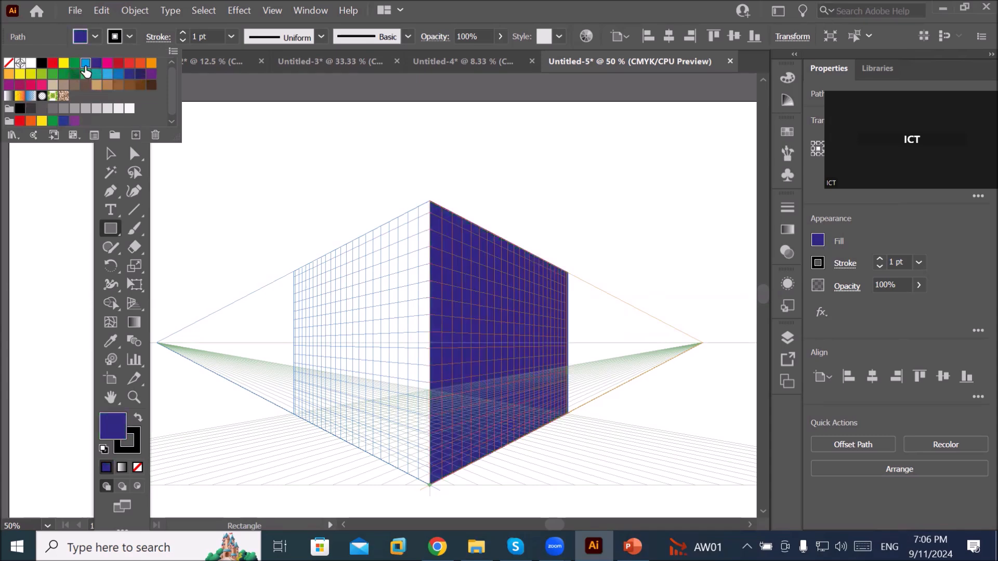
{"action": "left_click", "coordinate": [84, 64]}
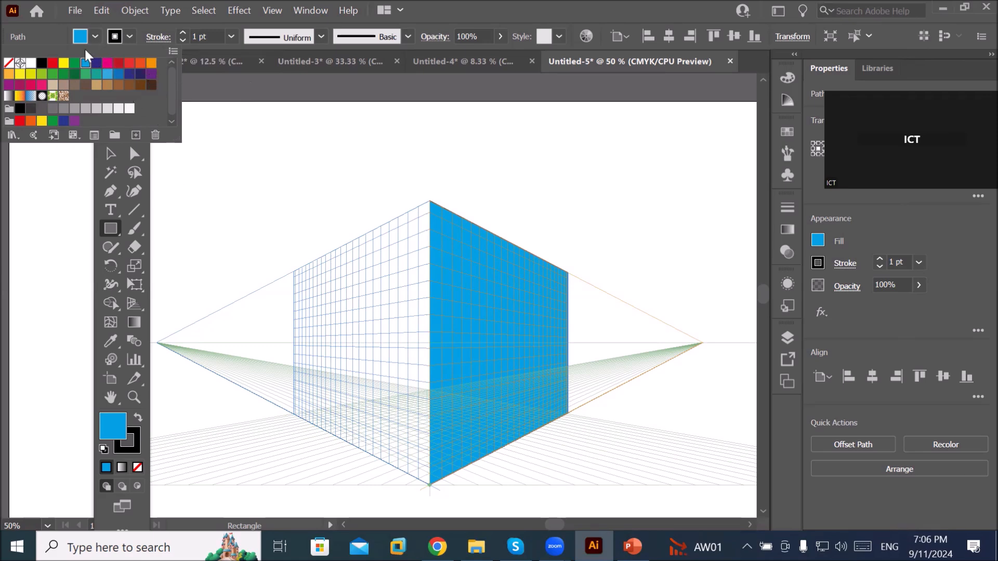
{"action": "left_click", "coordinate": [74, 38]}
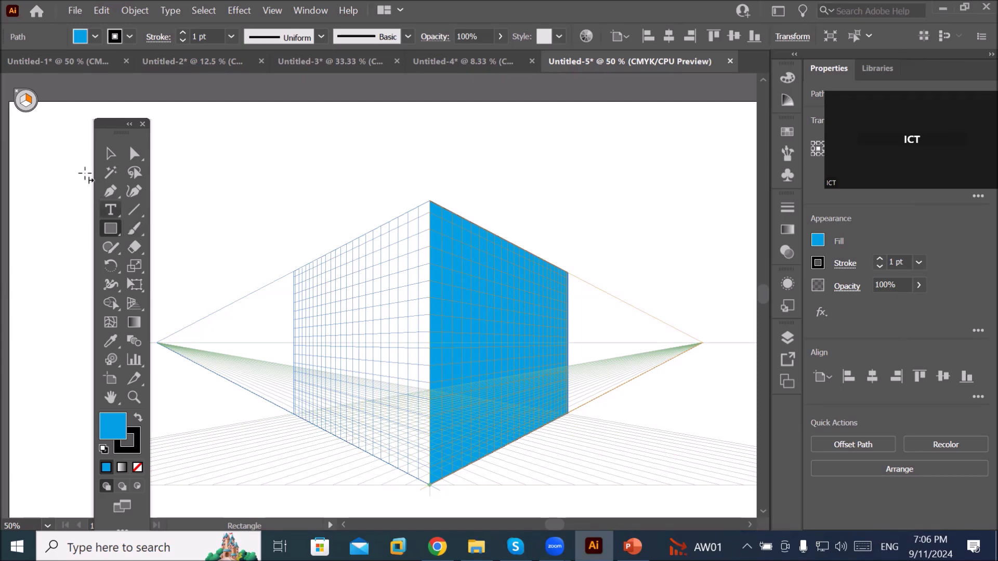
Step: On the left grid plane, draw a rectangle from the top centre corner almost to the left vanishing point and fill it red
{"action": "left_click", "coordinate": [21, 102]}
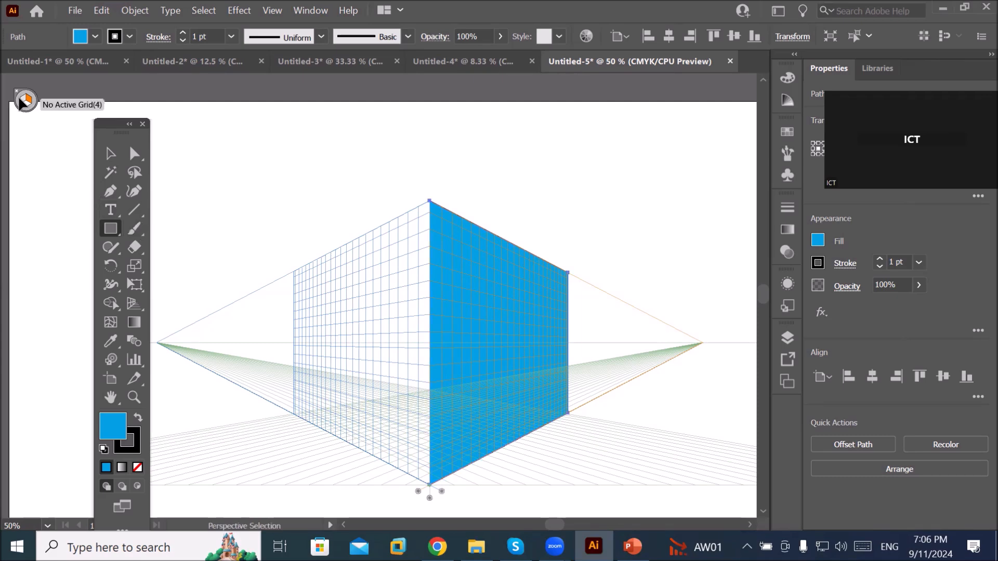
{"action": "left_click", "coordinate": [22, 101]}
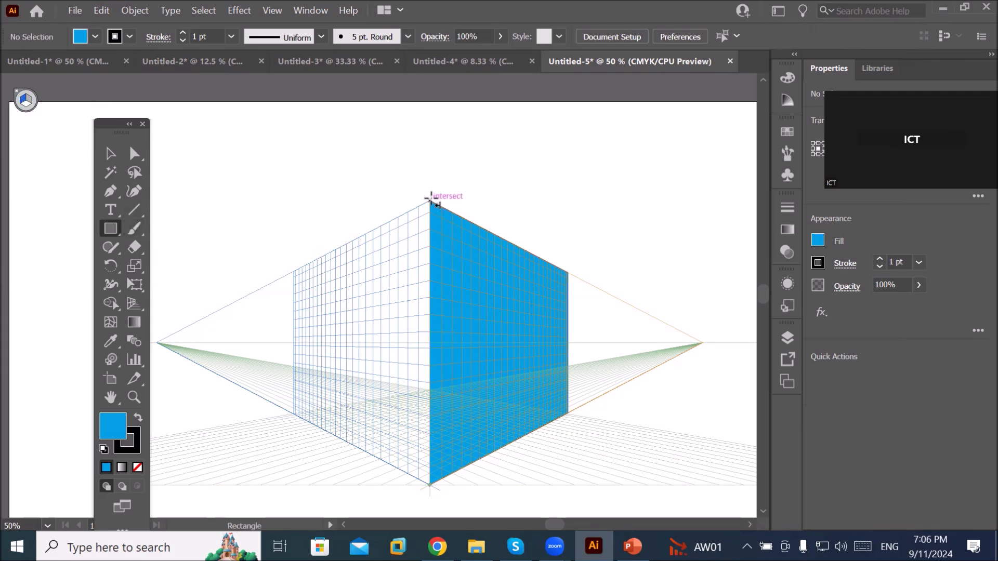
{"action": "left_click_drag", "start_coordinate": [430, 203], "coordinate": [176, 350]}
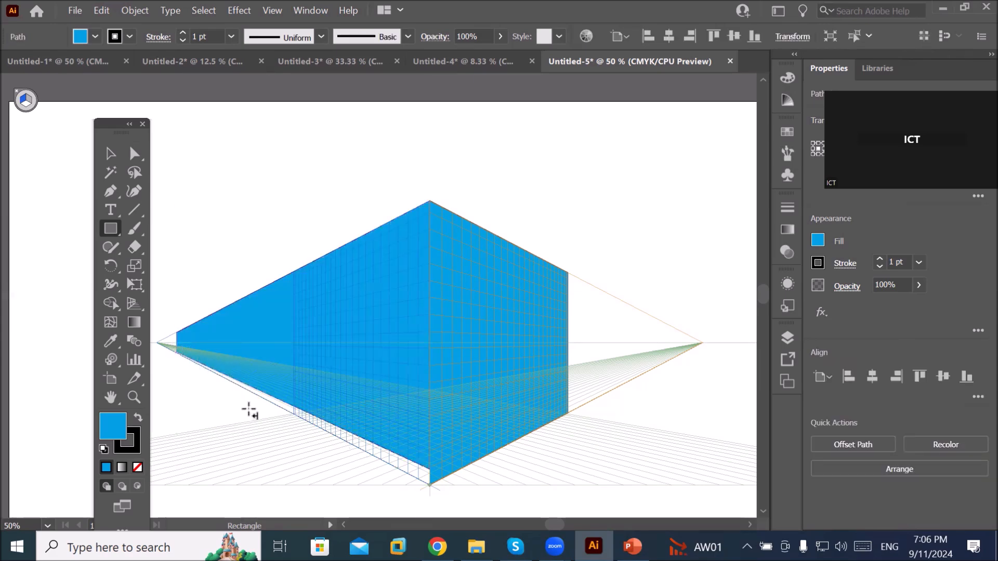
{"action": "left_click", "coordinate": [95, 37]}
{"action": "left_click", "coordinate": [53, 63]}
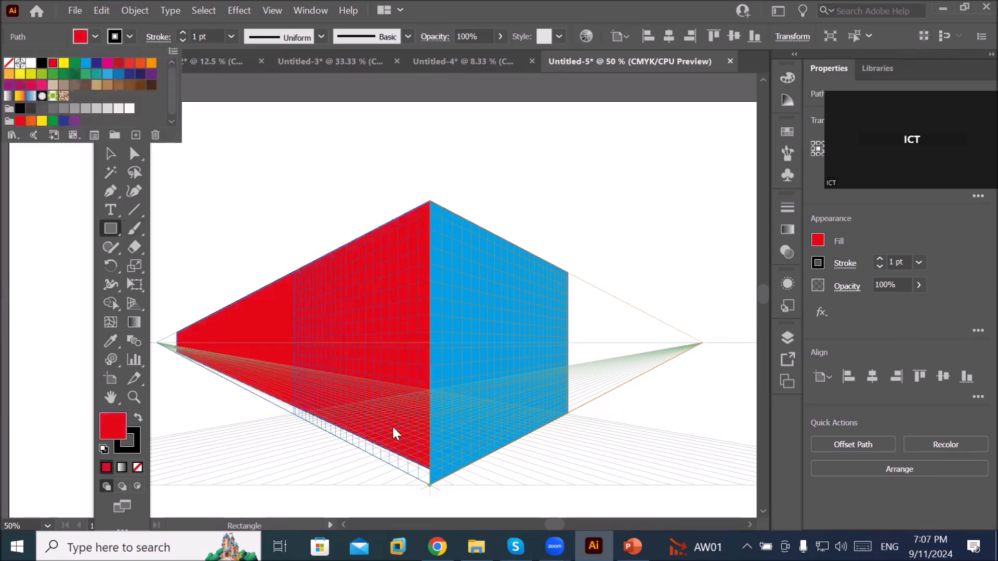
{"action": "left_click", "coordinate": [419, 503]}
Step: With the Perspective Selection tool, move the red rectangle down to the grid's bottom corner and stretch its upper edge to the top centre corner
{"action": "scroll", "coordinate": [419, 501], "scroll_direction": "up", "scroll_amount": 2}
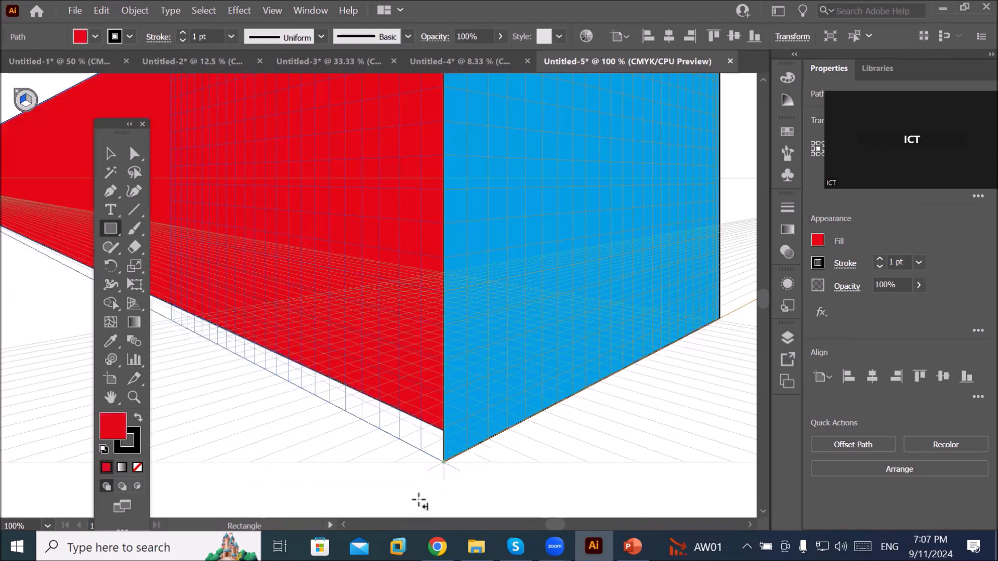
{"action": "scroll", "coordinate": [419, 500], "scroll_direction": "up", "scroll_amount": 1}
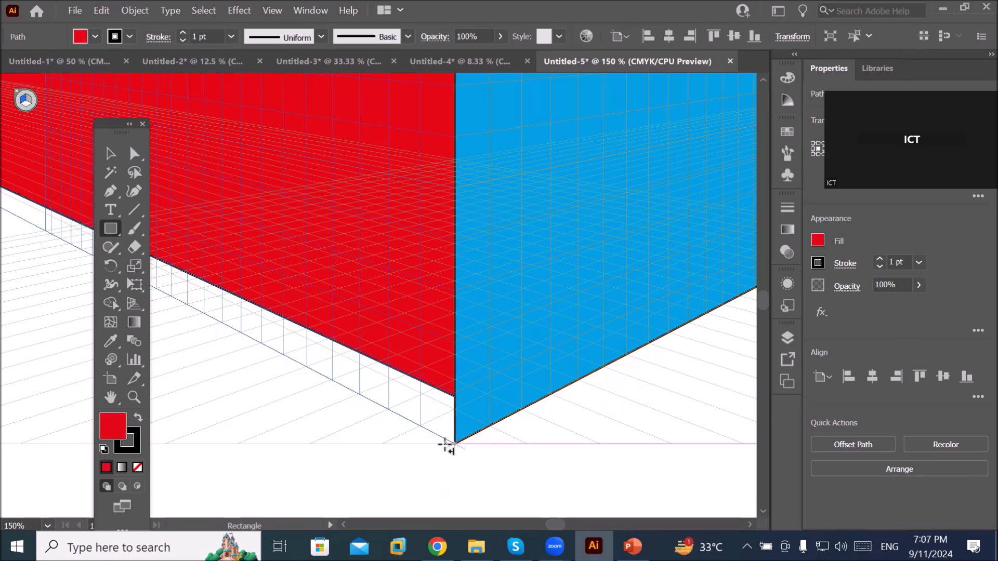
{"action": "left_click", "coordinate": [138, 306]}
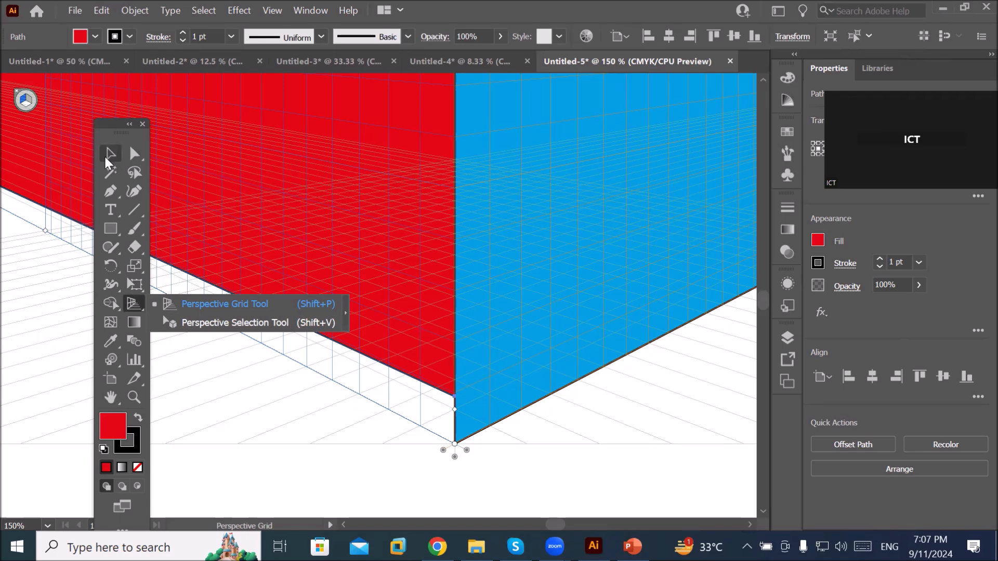
{"action": "left_click", "coordinate": [219, 323]}
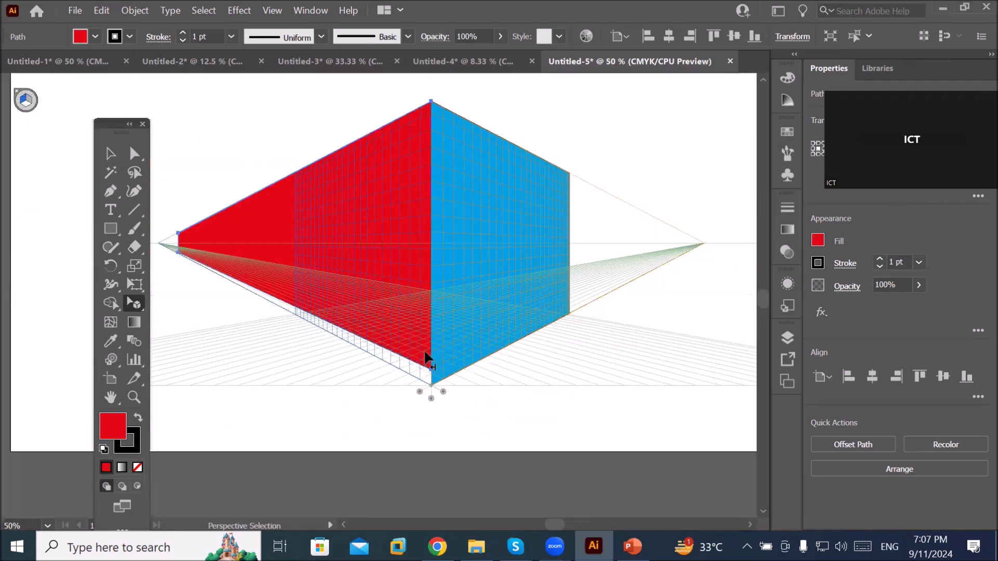
{"action": "left_click_drag", "start_coordinate": [425, 372], "coordinate": [425, 382]}
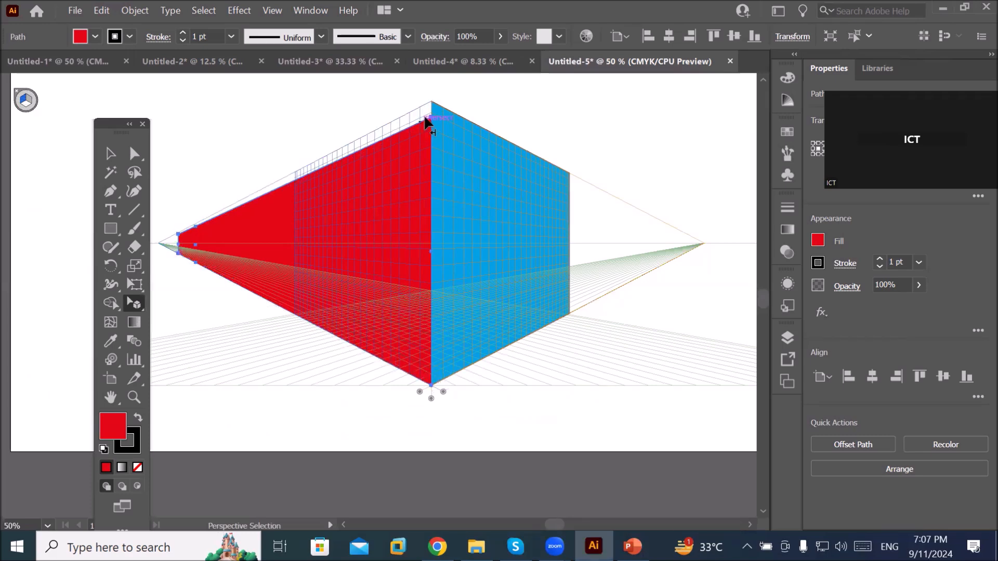
{"action": "scroll", "coordinate": [431, 104], "scroll_direction": "up", "scroll_amount": 3}
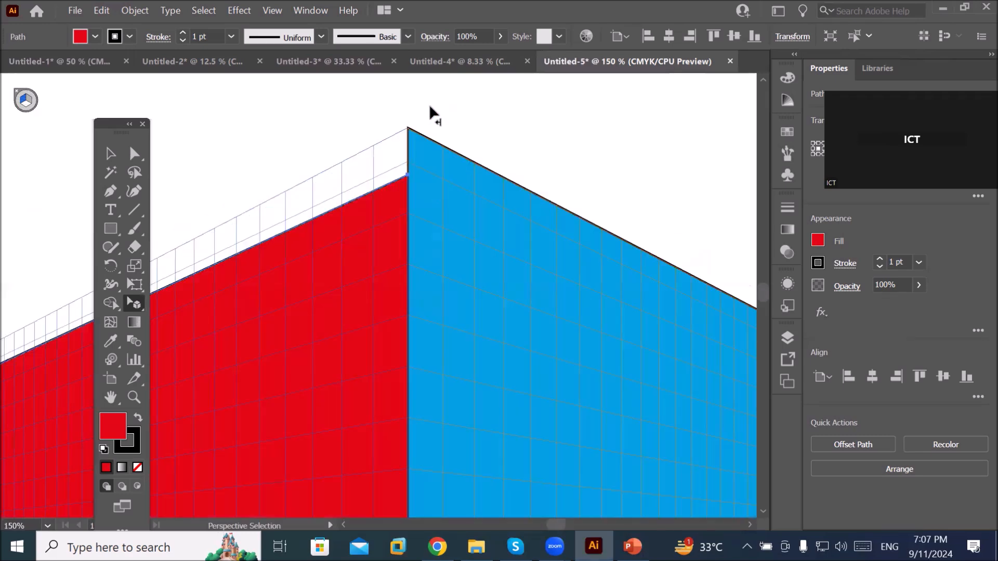
{"action": "left_click_drag", "start_coordinate": [407, 177], "coordinate": [408, 128]}
{"action": "scroll", "coordinate": [448, 272], "scroll_direction": "down", "scroll_amount": 3}
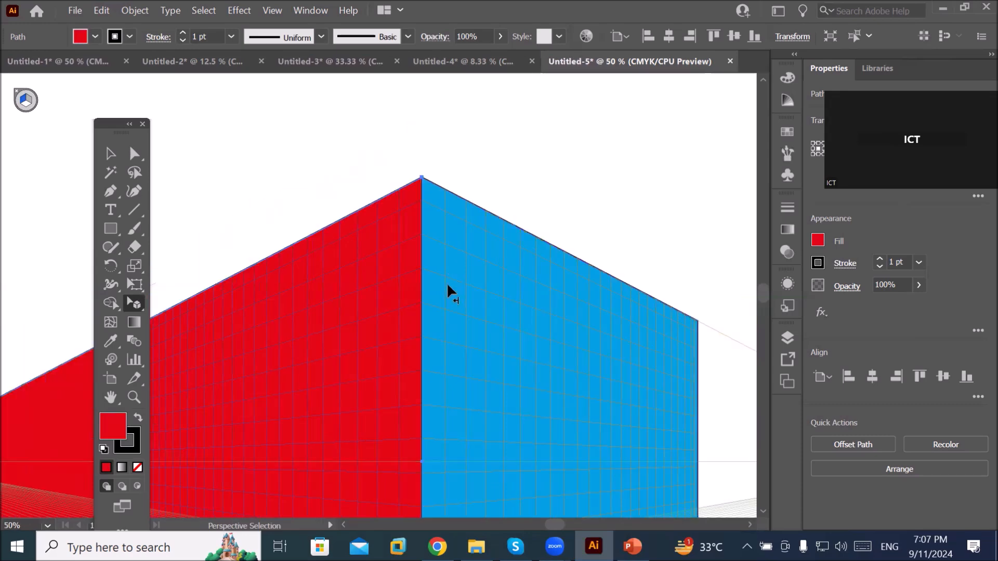
Step: Check the corners where both rectangles meet and snap the blue rectangle's top corner to the grid intersection
{"action": "scroll", "coordinate": [418, 505], "scroll_direction": "up", "scroll_amount": 2}
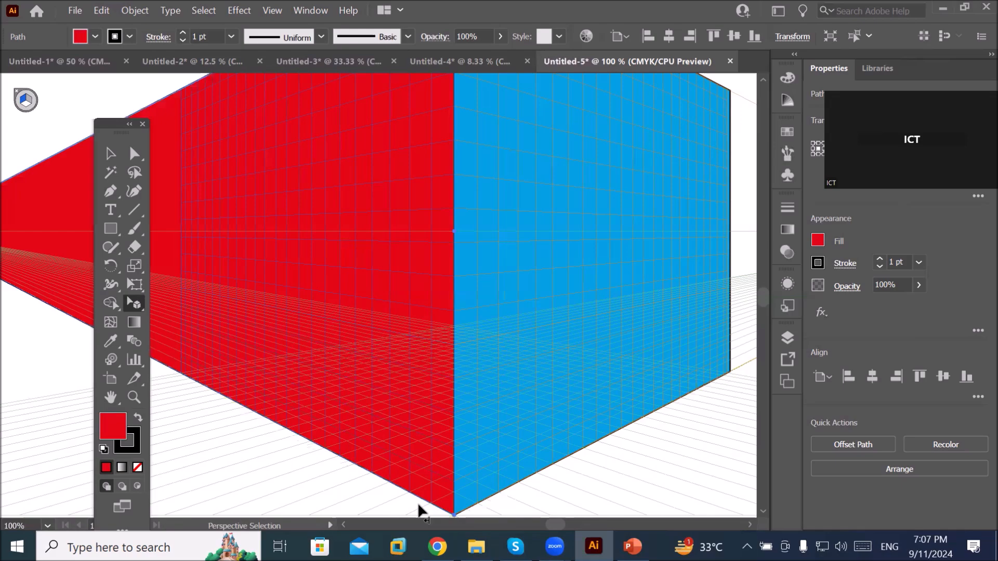
{"action": "scroll", "coordinate": [418, 504], "scroll_direction": "down", "scroll_amount": 1}
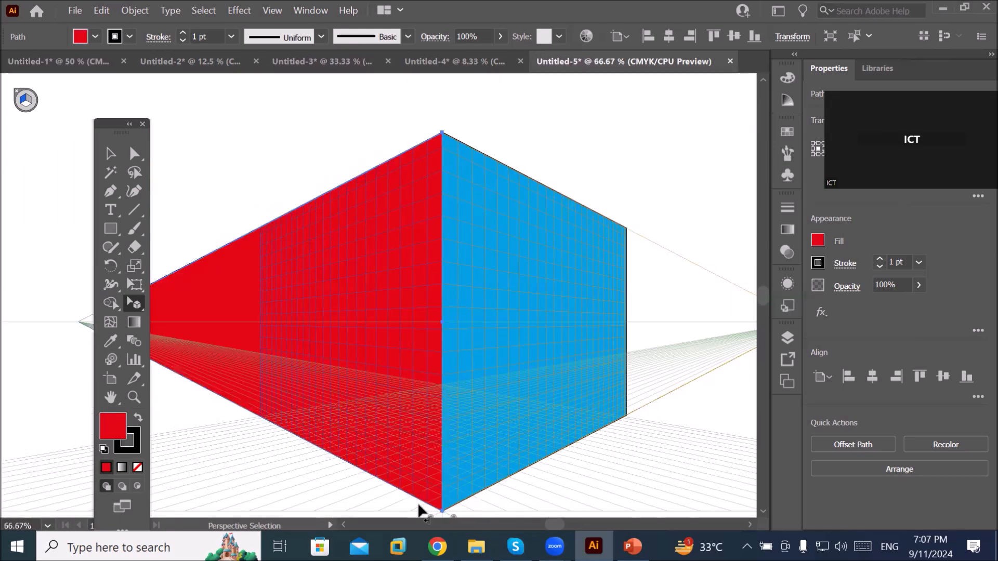
{"action": "scroll", "coordinate": [420, 127], "scroll_direction": "up", "scroll_amount": 2}
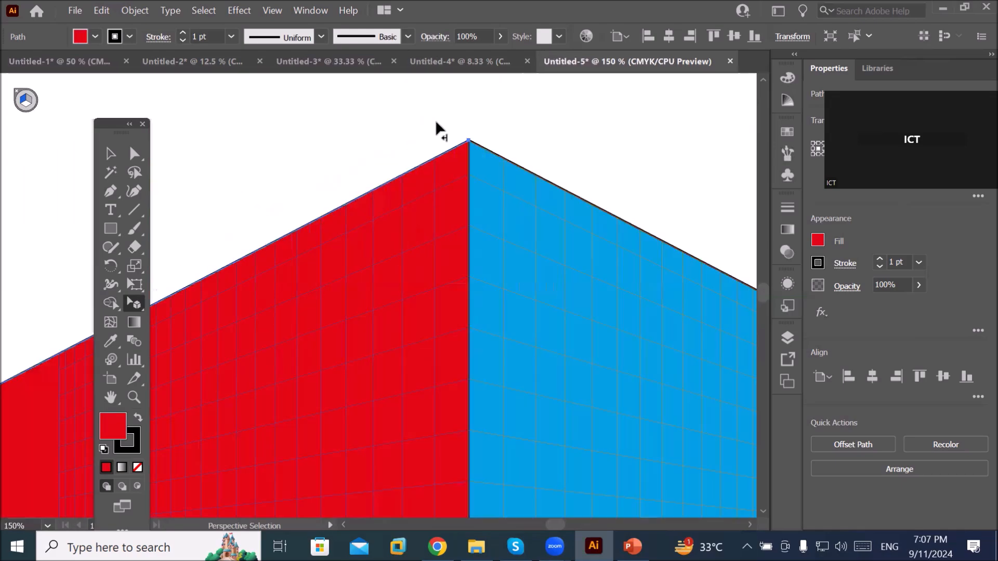
{"action": "scroll", "coordinate": [500, 126], "scroll_direction": "up", "scroll_amount": 4}
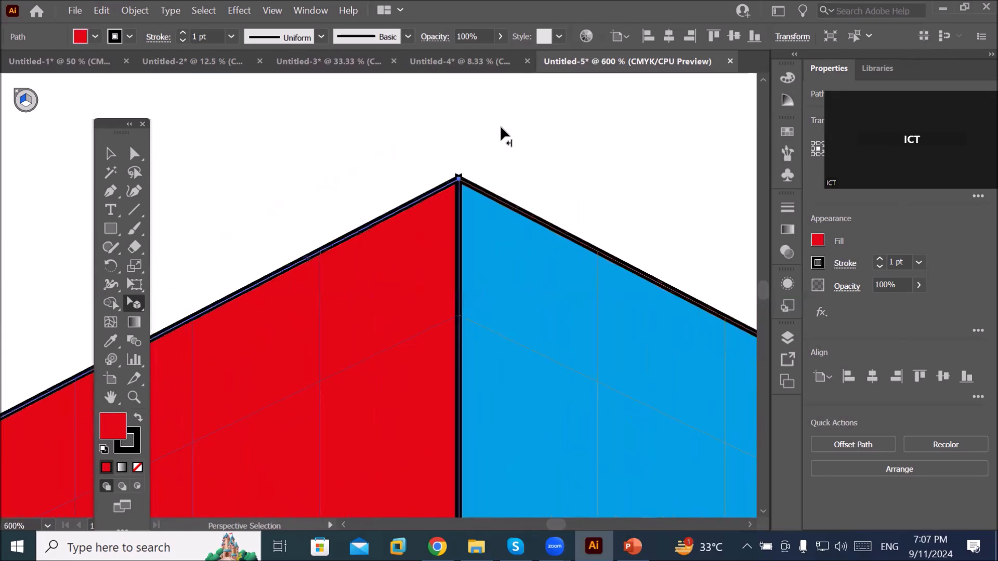
{"action": "scroll", "coordinate": [500, 125], "scroll_direction": "up", "scroll_amount": 1}
{"action": "left_click", "coordinate": [500, 235]}
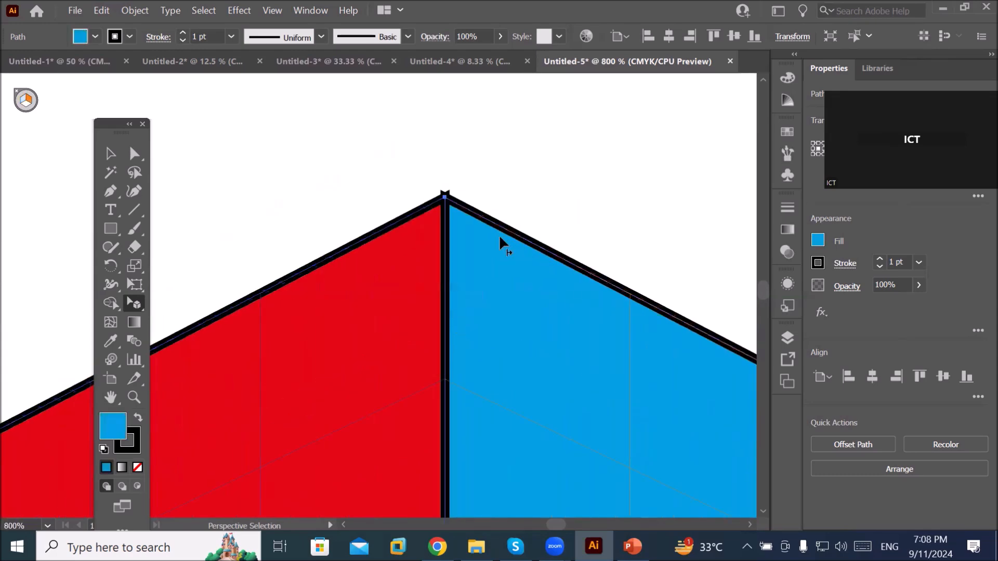
{"action": "left_click", "coordinate": [444, 197]}
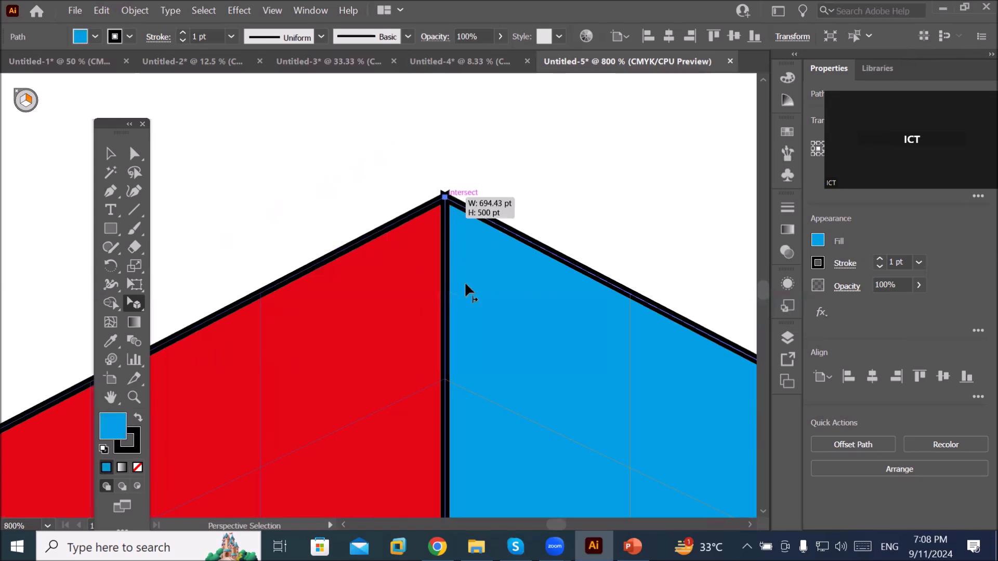
{"action": "scroll", "coordinate": [480, 311], "scroll_direction": "down", "scroll_amount": 8}
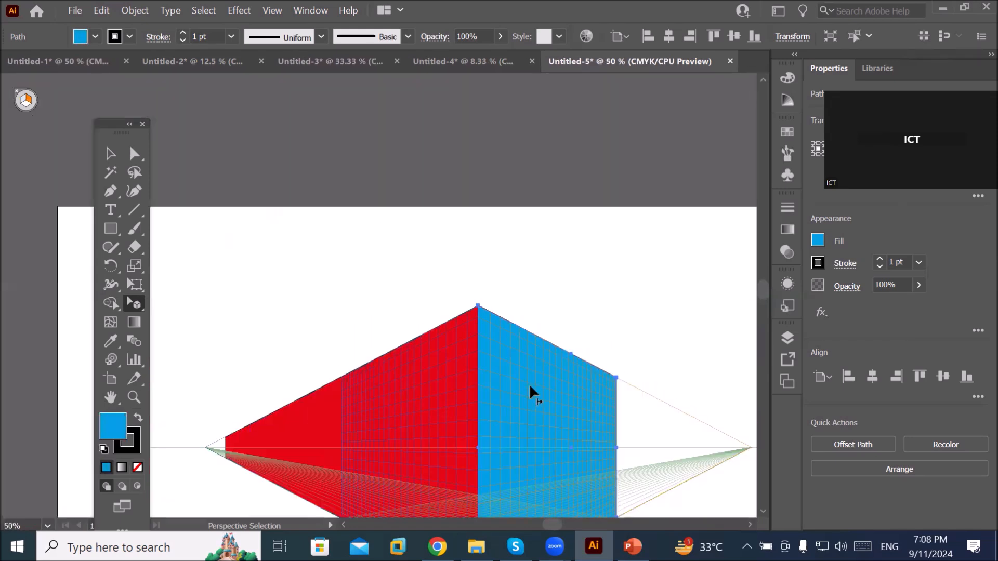
{"action": "scroll", "coordinate": [529, 384], "scroll_direction": "down", "scroll_amount": 2}
{"action": "scroll", "coordinate": [594, 467], "scroll_direction": "up", "scroll_amount": 2}
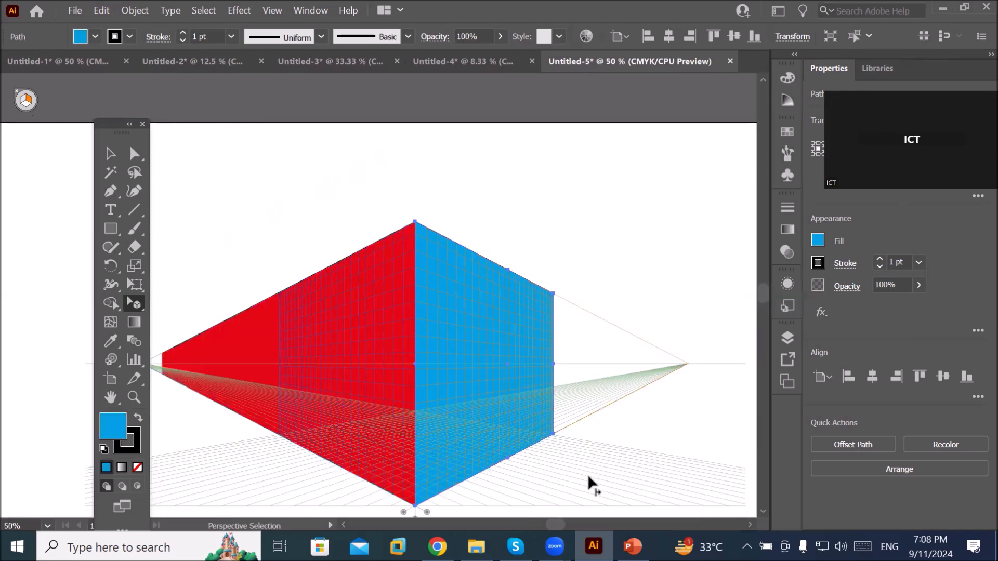
{"action": "scroll", "coordinate": [587, 474], "scroll_direction": "up", "scroll_amount": 1}
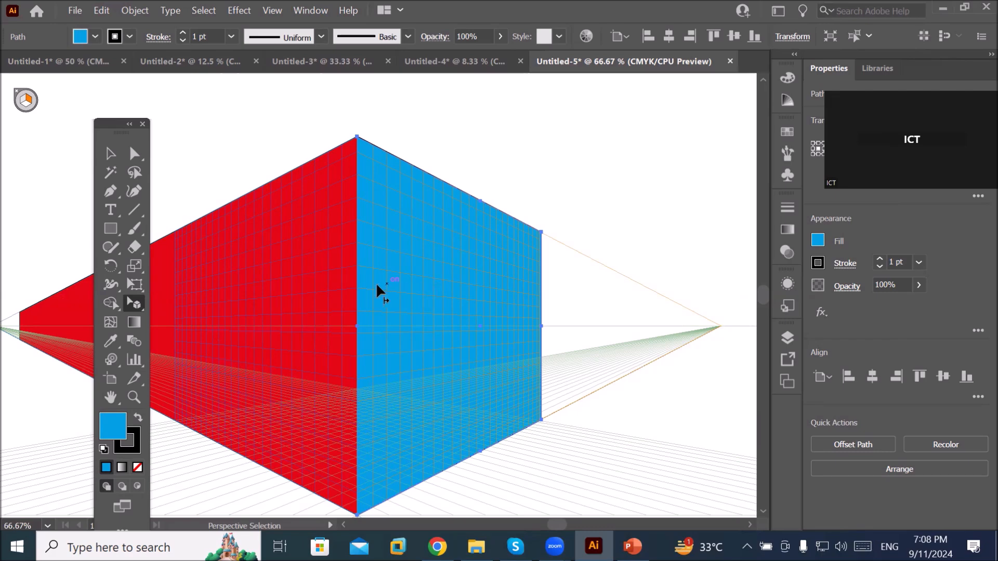
Step: Make the right grid plane active and add the text "Type your text here" on the blue face
{"action": "left_click", "coordinate": [22, 103]}
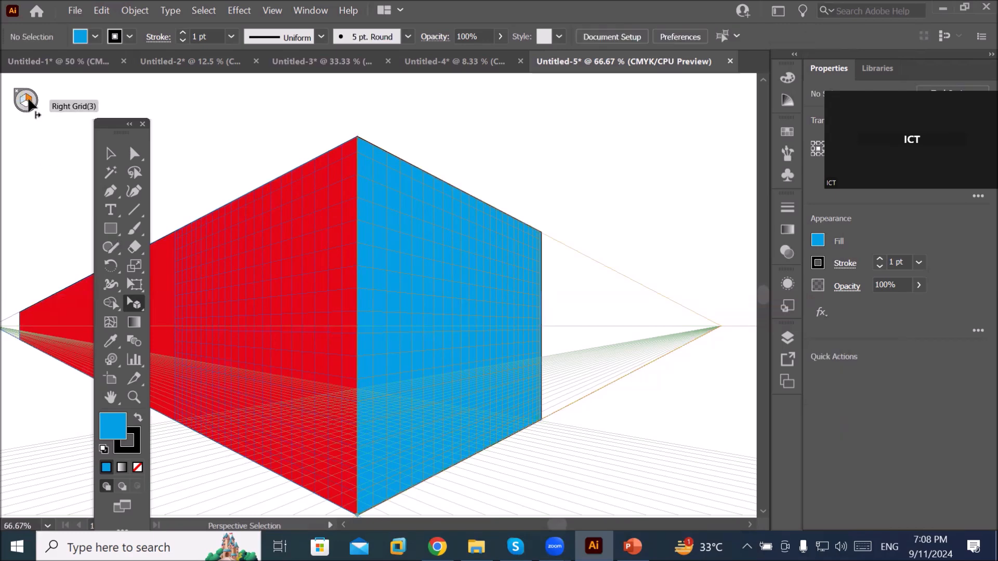
{"action": "left_click", "coordinate": [107, 209]}
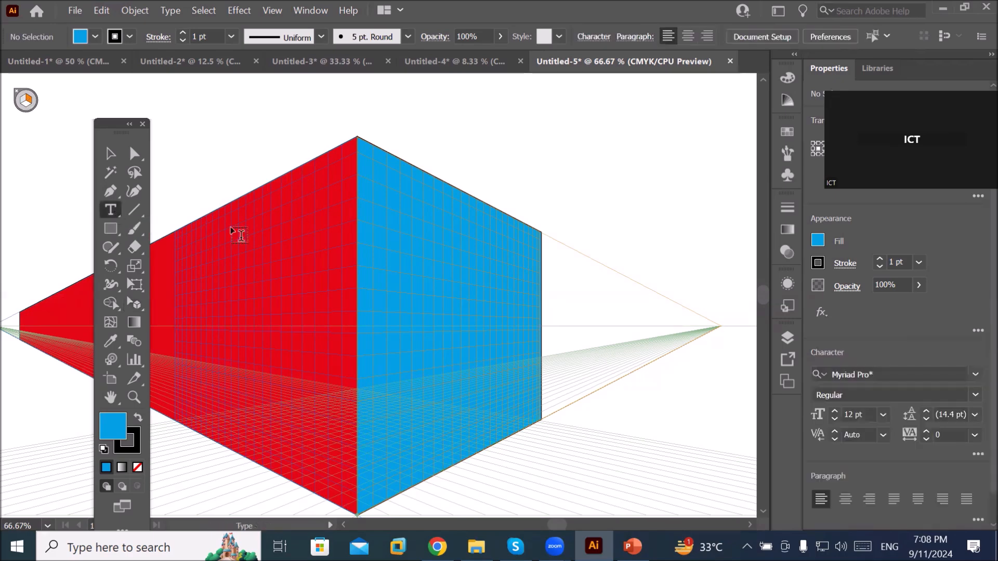
{"action": "left_click", "coordinate": [390, 246]}
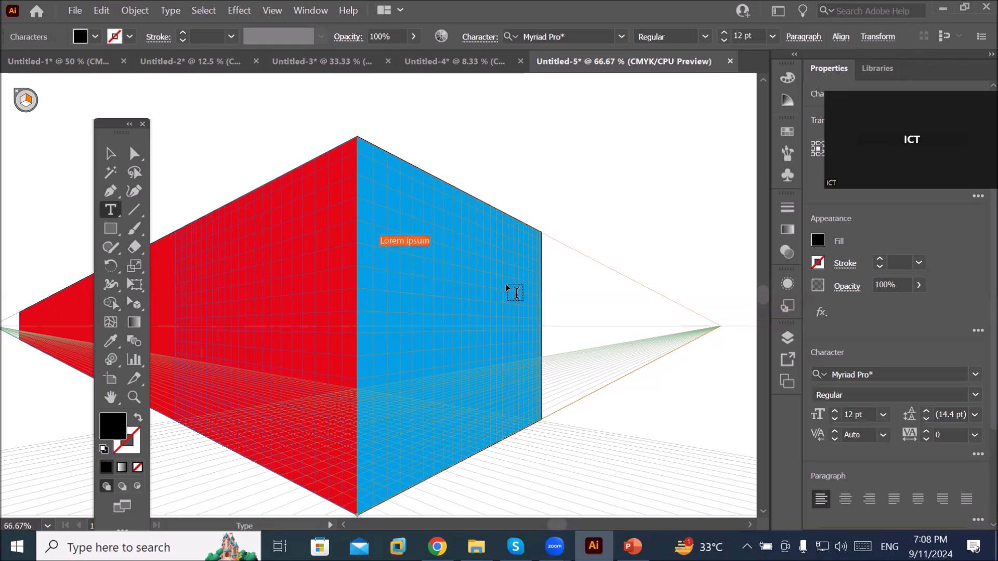
{"action": "type", "text": "Typ"}
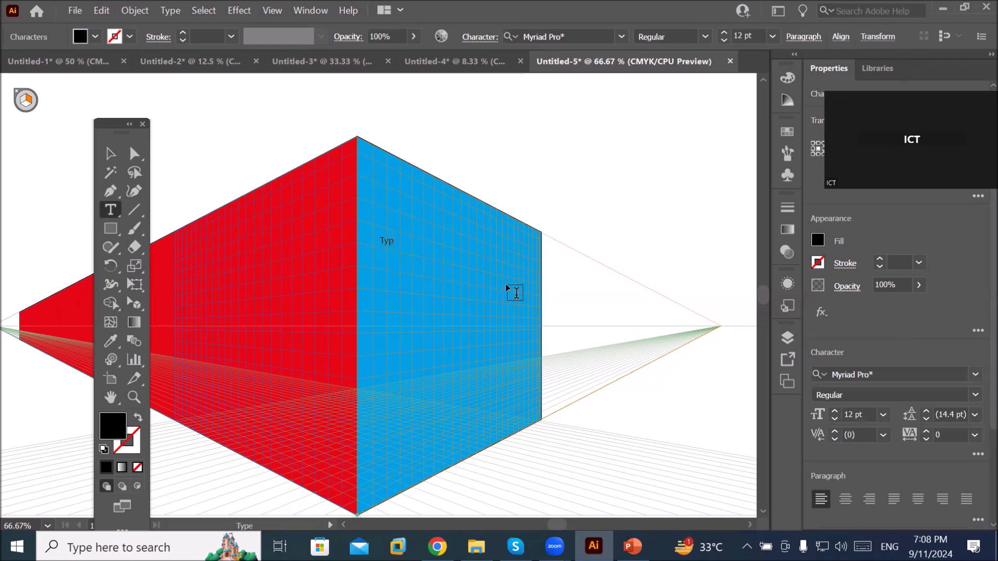
{"action": "type", "text": "e your text here"}
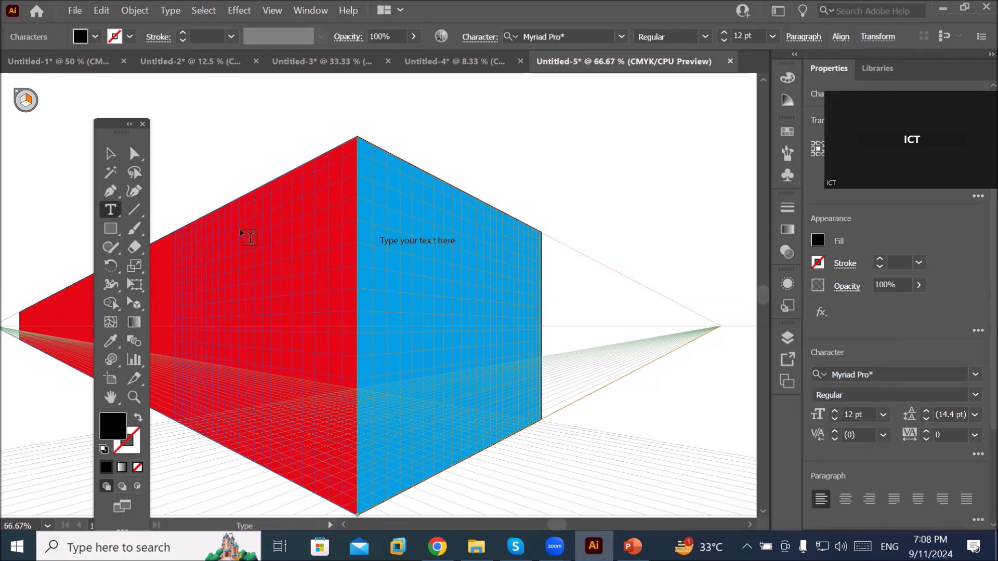
Step: With Free Transform, move the text down to around the middle of the blue face
{"action": "left_click", "coordinate": [136, 285]}
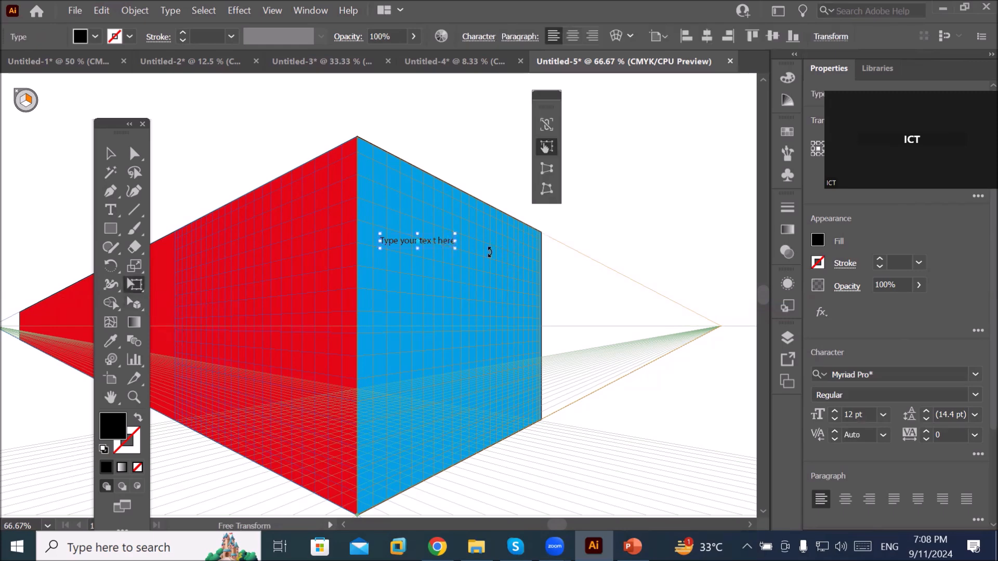
{"action": "left_click_drag", "start_coordinate": [426, 241], "coordinate": [456, 313]}
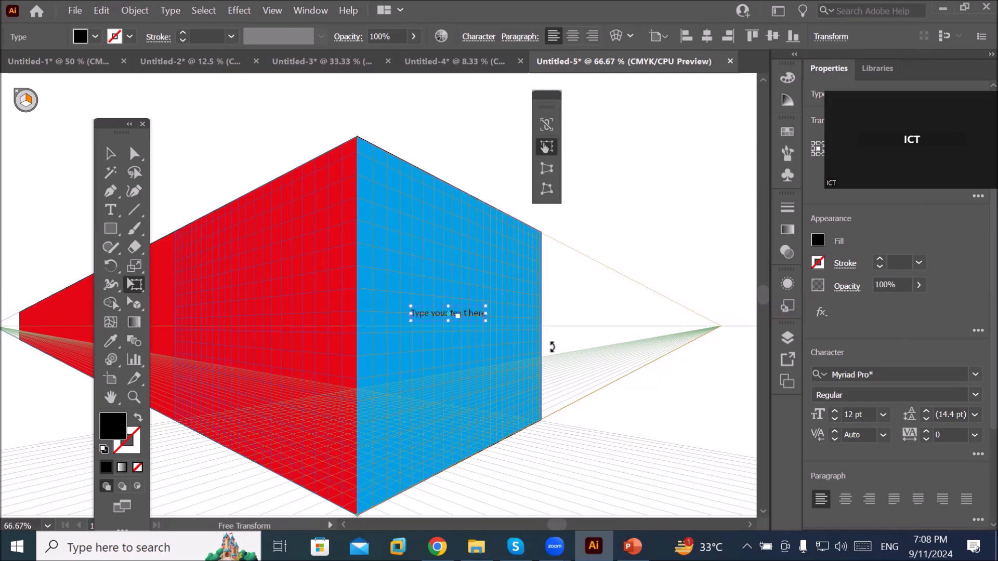
{"action": "scroll", "coordinate": [552, 345], "scroll_direction": "up", "scroll_amount": 3}
{"action": "scroll", "coordinate": [384, 289], "scroll_direction": "down", "scroll_amount": 3}
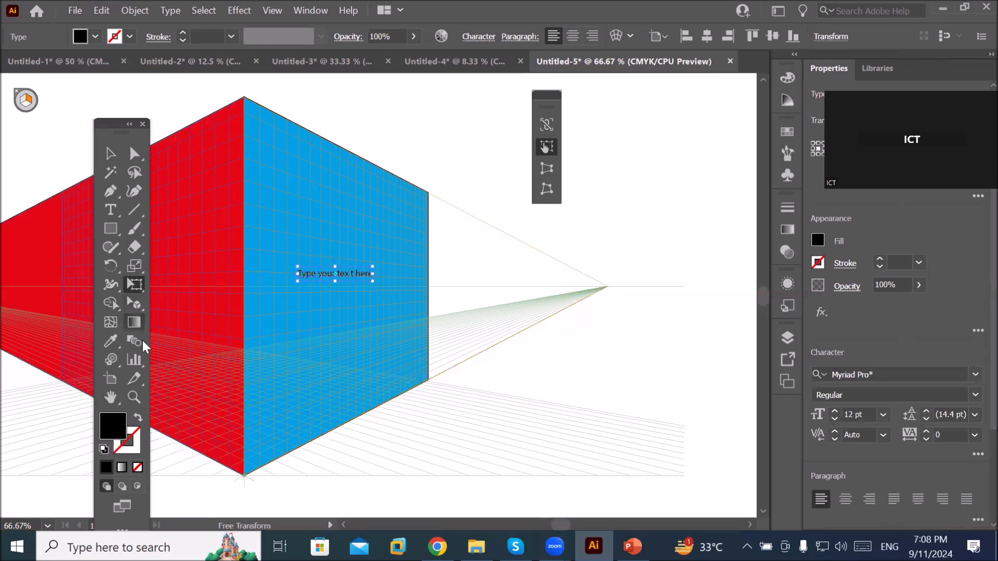
Step: With the Perspective Selection tool, attach the text to the right grid plane, in the upper left part of the blue face
{"action": "left_click", "coordinate": [135, 285]}
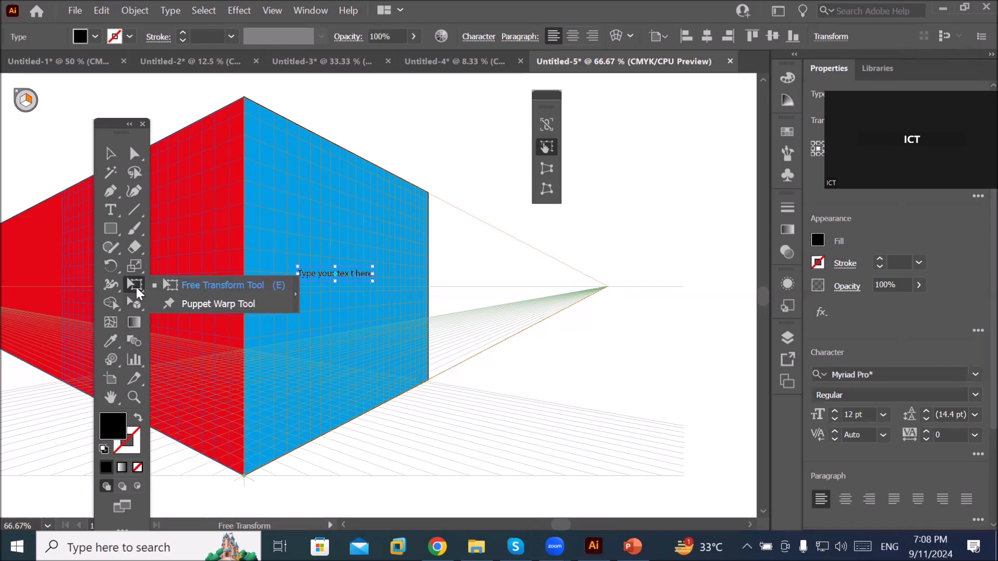
{"action": "left_click", "coordinate": [135, 304]}
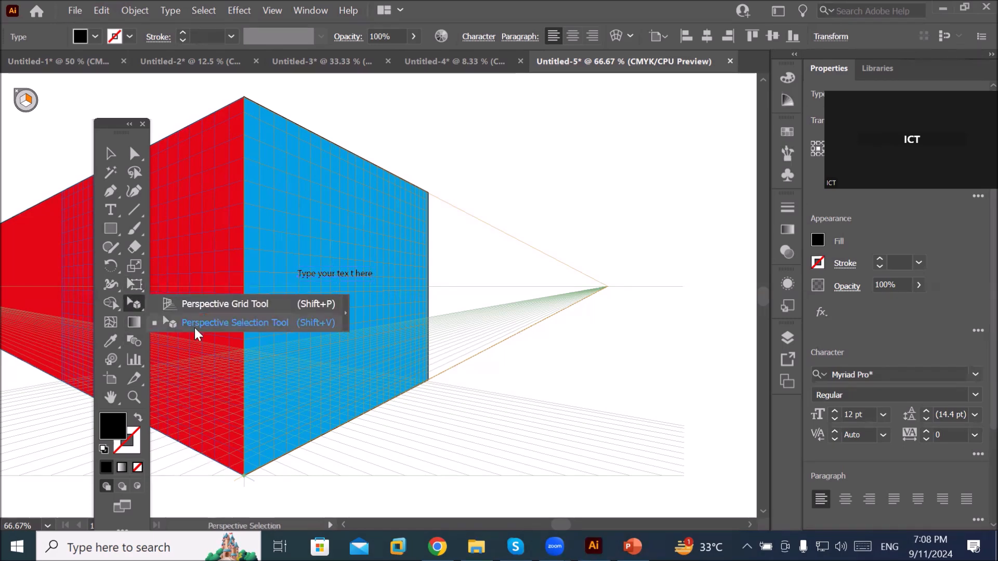
{"action": "left_click", "coordinate": [207, 321]}
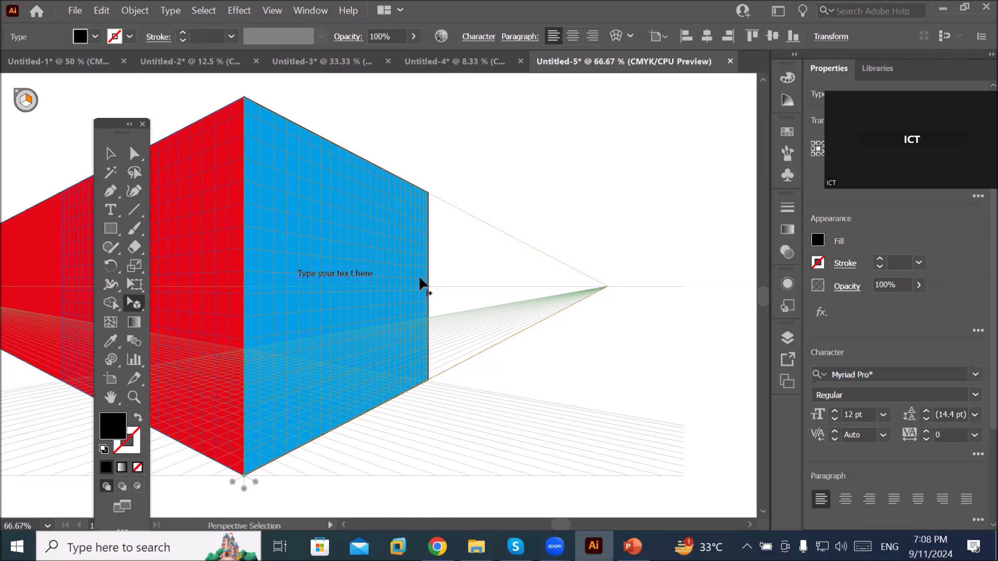
{"action": "left_click", "coordinate": [357, 274]}
{"action": "left_click_drag", "start_coordinate": [307, 243], "coordinate": [310, 247]}
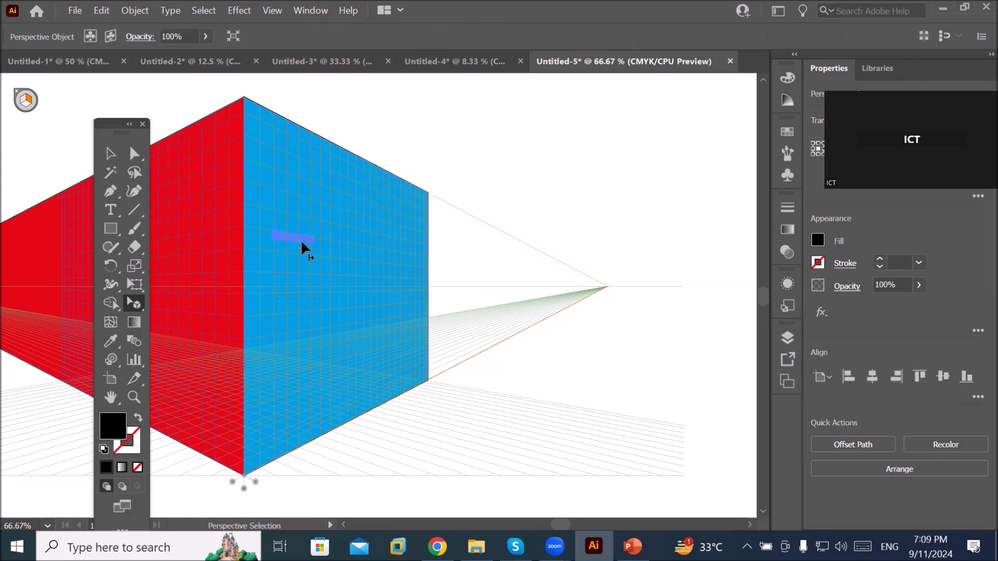
Step: Move the perspective text down and to the right within the blue face, keeping the Perspective Selection tool active
{"action": "scroll", "coordinate": [294, 231], "scroll_direction": "up", "scroll_amount": 1}
{"action": "scroll", "coordinate": [255, 205], "scroll_direction": "up", "scroll_amount": 4}
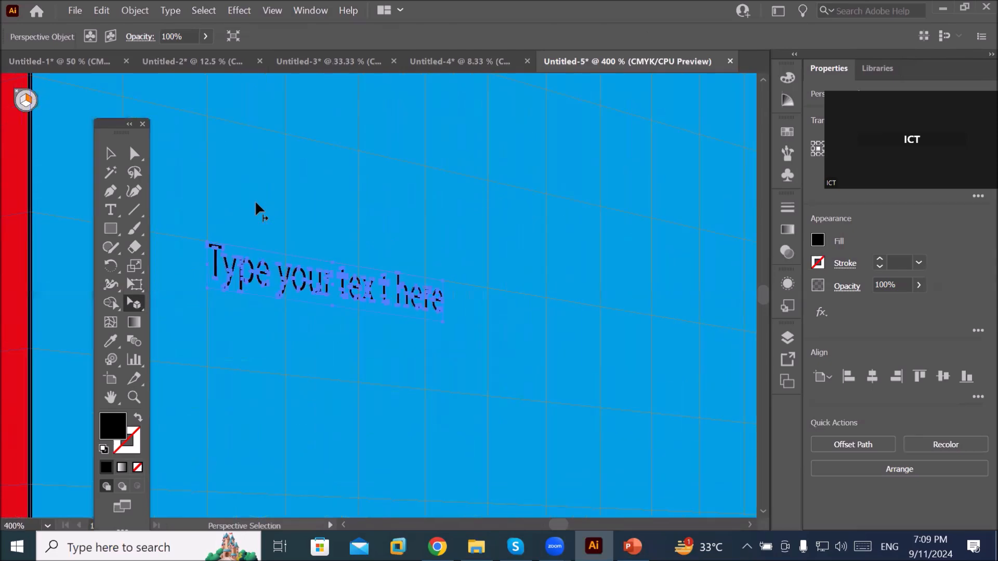
{"action": "scroll", "coordinate": [256, 207], "scroll_direction": "up", "scroll_amount": 1}
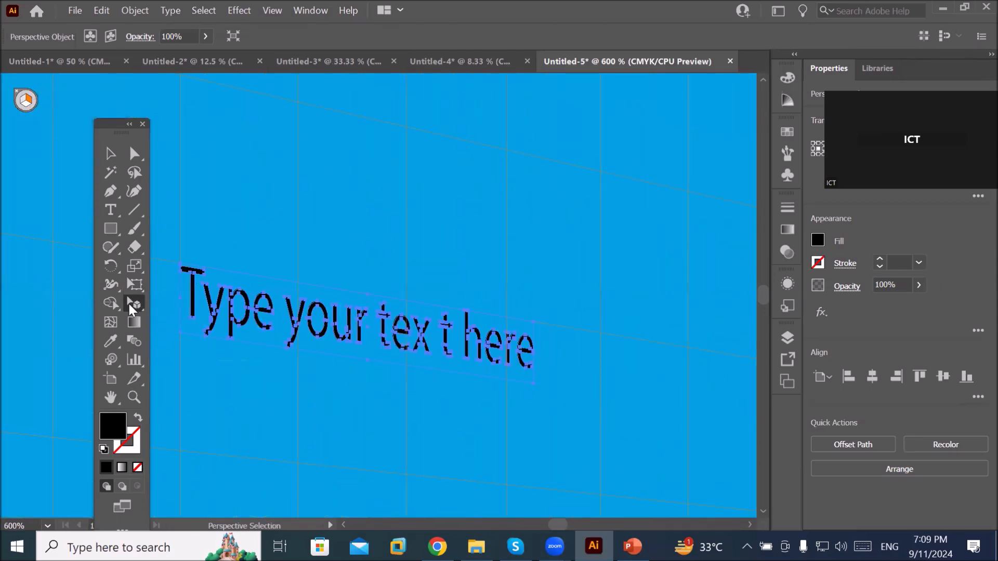
{"action": "left_click_drag", "start_coordinate": [530, 363], "coordinate": [603, 448]}
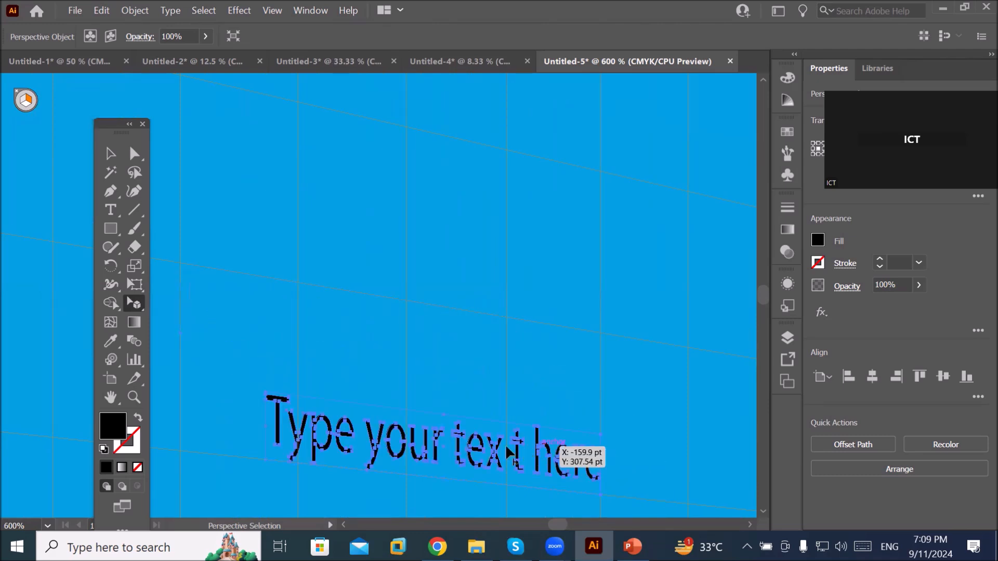
{"action": "left_click", "coordinate": [136, 301]}
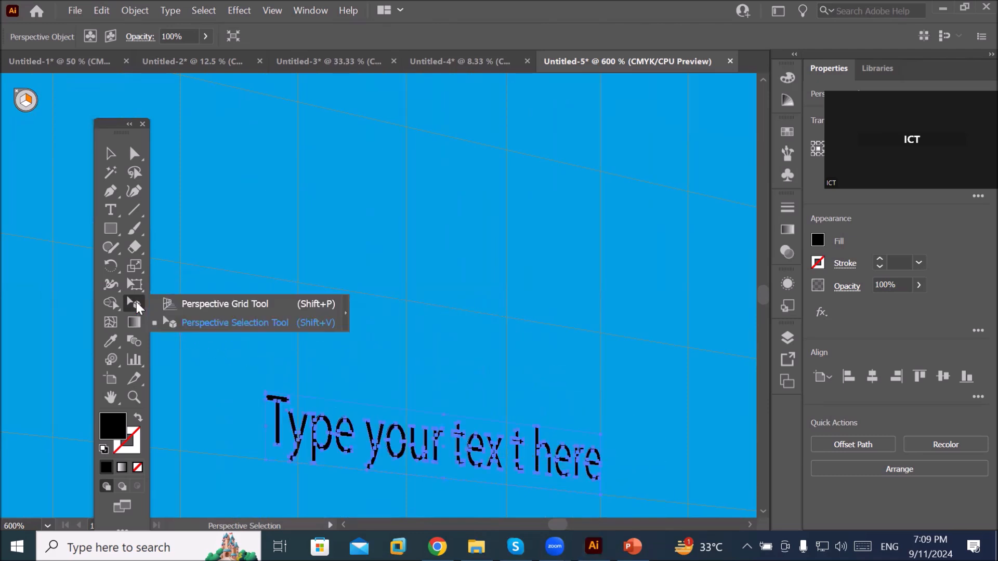
{"action": "left_click", "coordinate": [205, 325]}
Step: Enlarge the perspective text from its upper left corner, and shift it down and farther from the box's centre edge
{"action": "scroll", "coordinate": [400, 384], "scroll_direction": "down", "scroll_amount": 3}
{"action": "scroll", "coordinate": [385, 435], "scroll_direction": "up", "scroll_amount": 2}
{"action": "left_click_drag", "start_coordinate": [352, 351], "coordinate": [231, 201]}
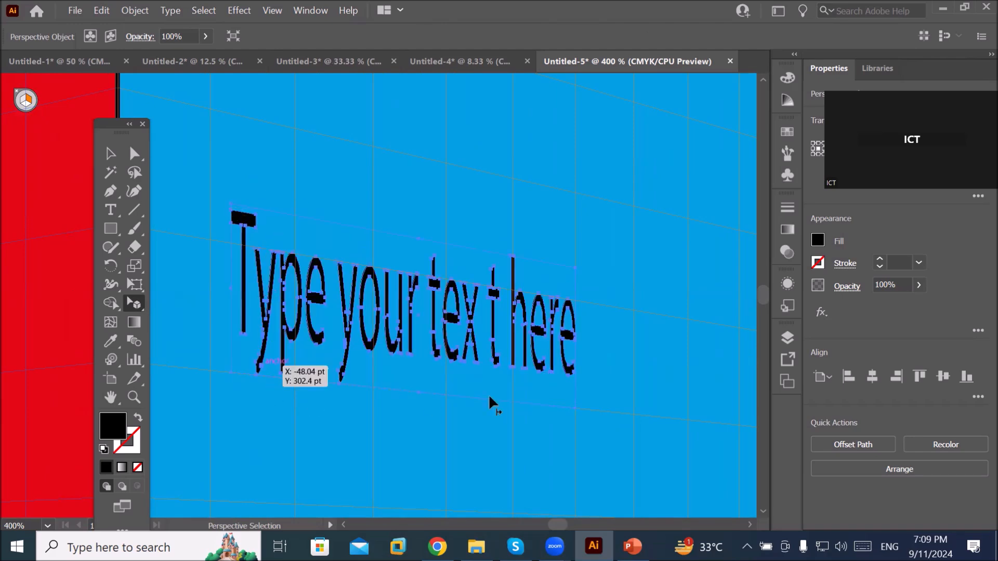
{"action": "left_click_drag", "start_coordinate": [571, 373], "coordinate": [712, 470]}
{"action": "scroll", "coordinate": [712, 470], "scroll_direction": "down", "scroll_amount": 4}
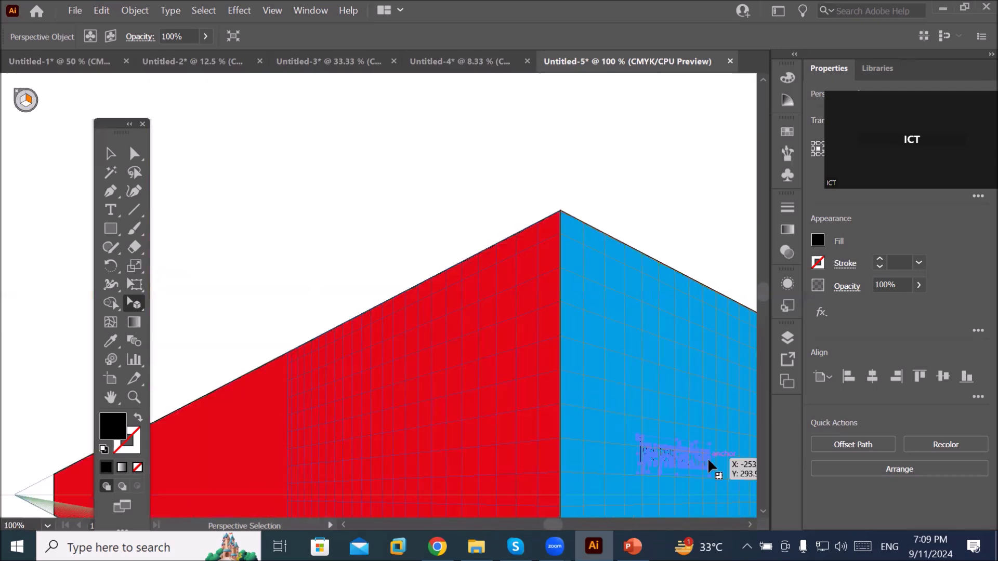
Step: Scale the text up again from its upper left corner and reposition it near the centre of the blue face
{"action": "scroll", "coordinate": [720, 473], "scroll_direction": "up", "scroll_amount": 2}
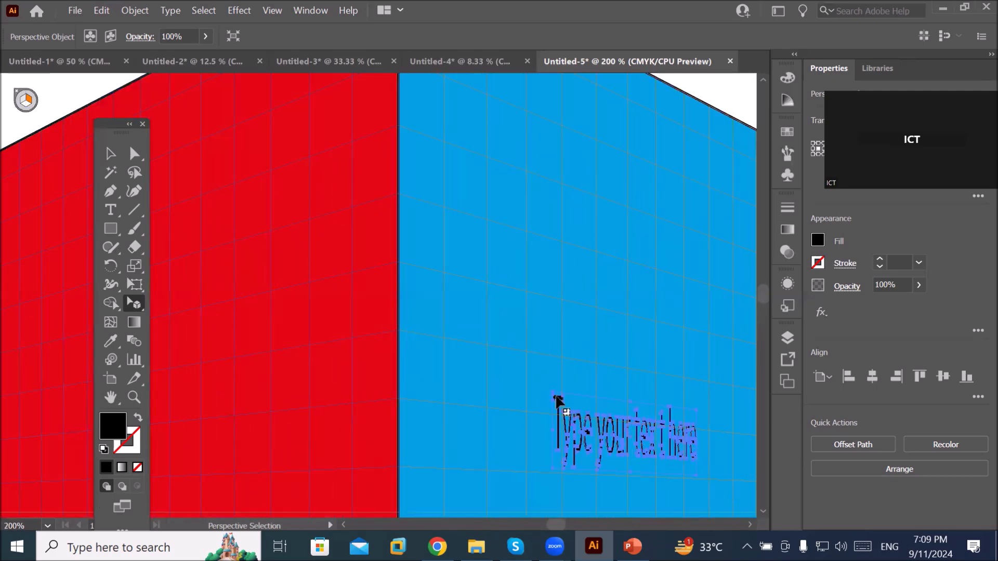
{"action": "left_click_drag", "start_coordinate": [554, 396], "coordinate": [421, 253]}
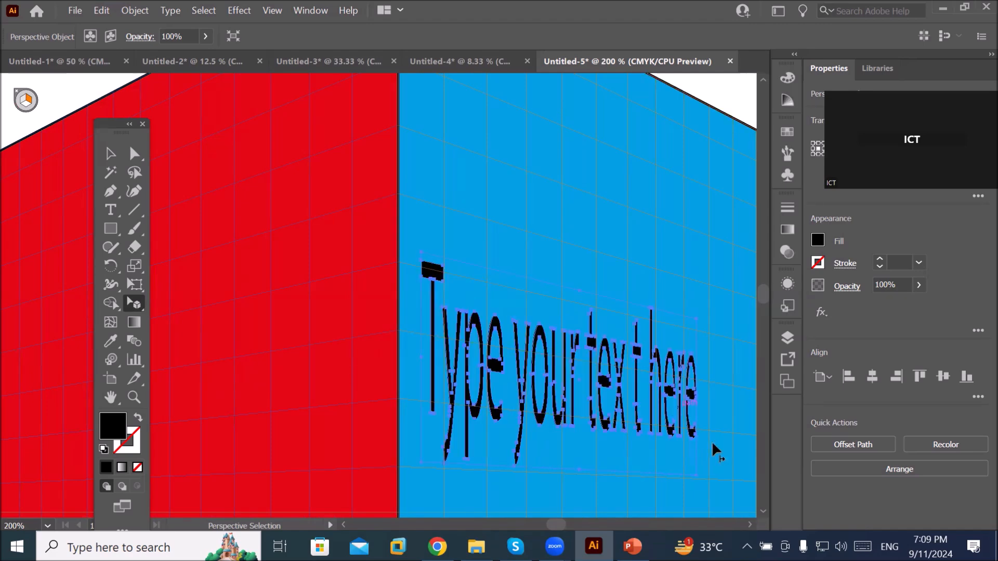
{"action": "left_click_drag", "start_coordinate": [693, 433], "coordinate": [747, 488]}
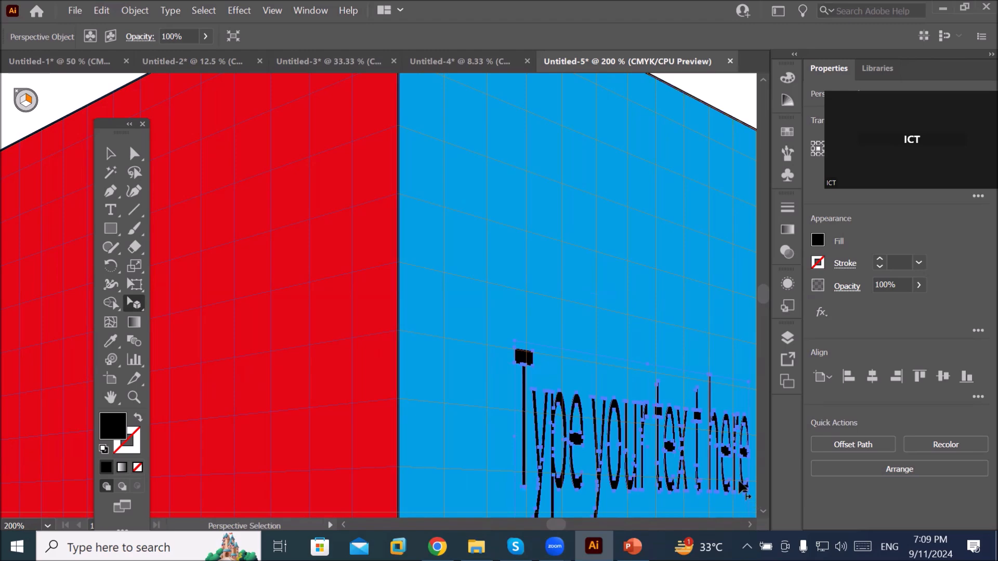
{"action": "scroll", "coordinate": [747, 488], "scroll_direction": "down", "scroll_amount": 3}
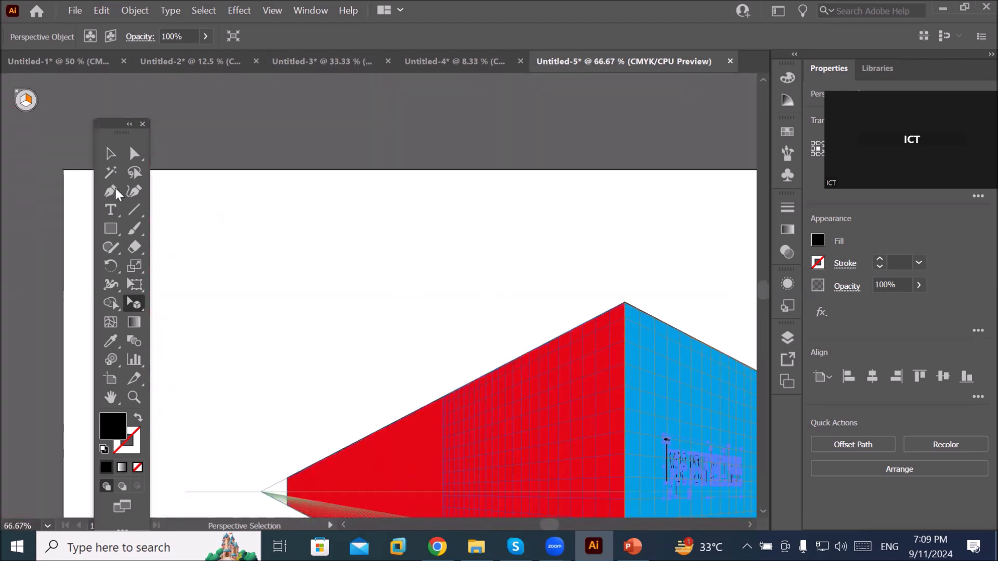
Step: Deselect the text and hide the perspective grid to show the finished box without grid lines
{"action": "left_click", "coordinate": [109, 154]}
{"action": "left_click", "coordinate": [447, 247]}
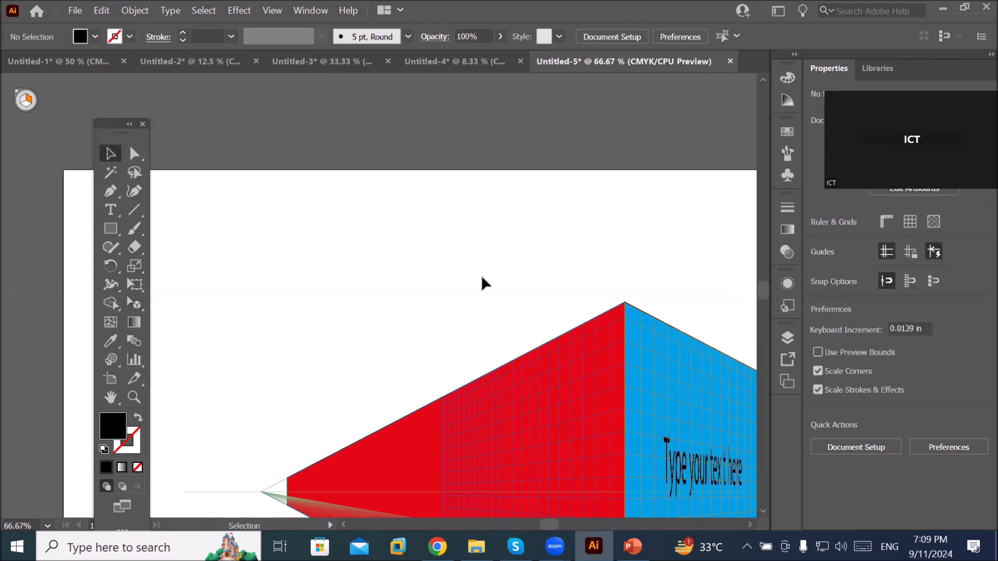
{"action": "left_click_drag", "start_coordinate": [513, 292], "coordinate": [392, 135]}
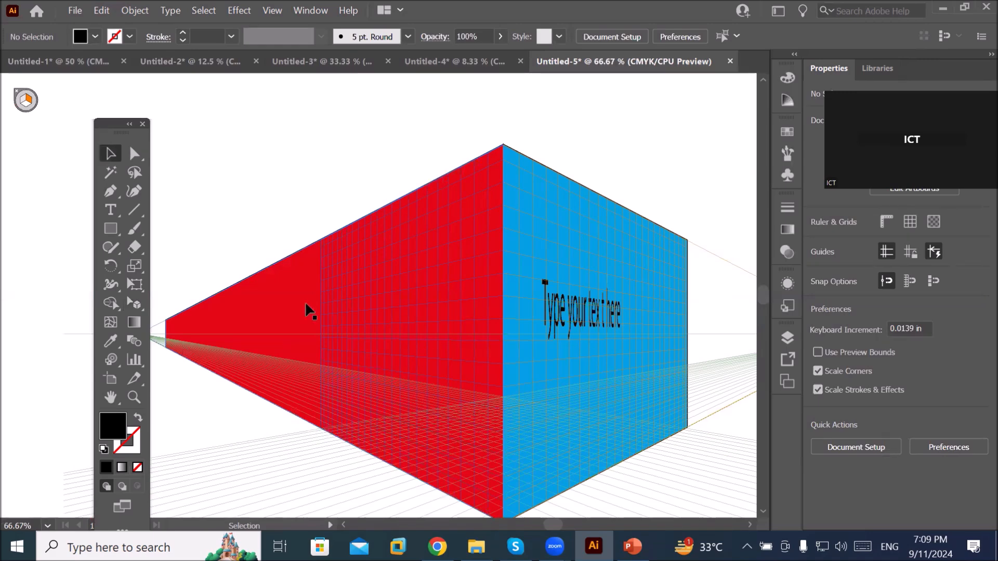
{"action": "key", "text": "ctrl+minus"}
{"action": "key", "text": "ctrl+minus"}
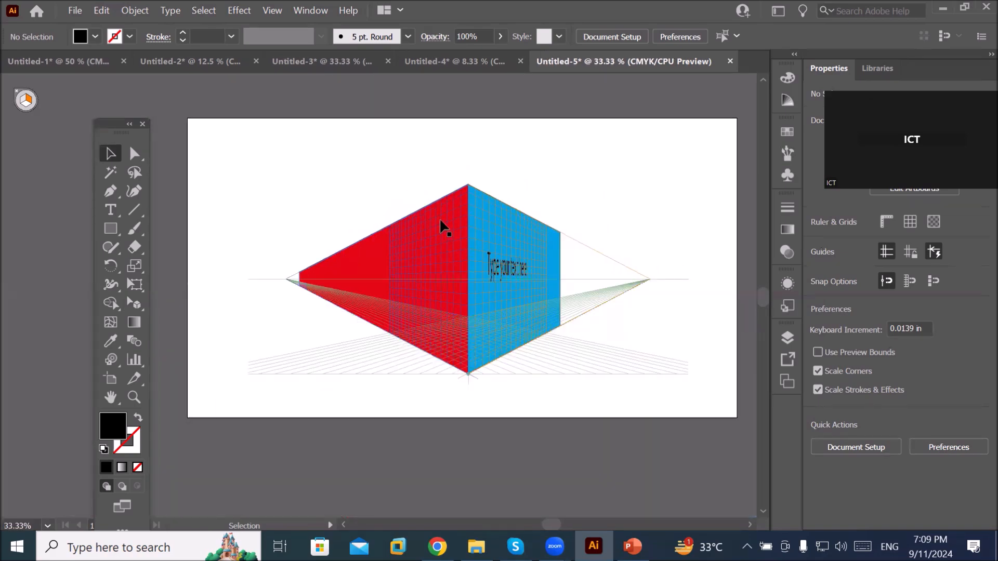
{"action": "scroll", "coordinate": [606, 221], "scroll_direction": "up", "scroll_amount": 1}
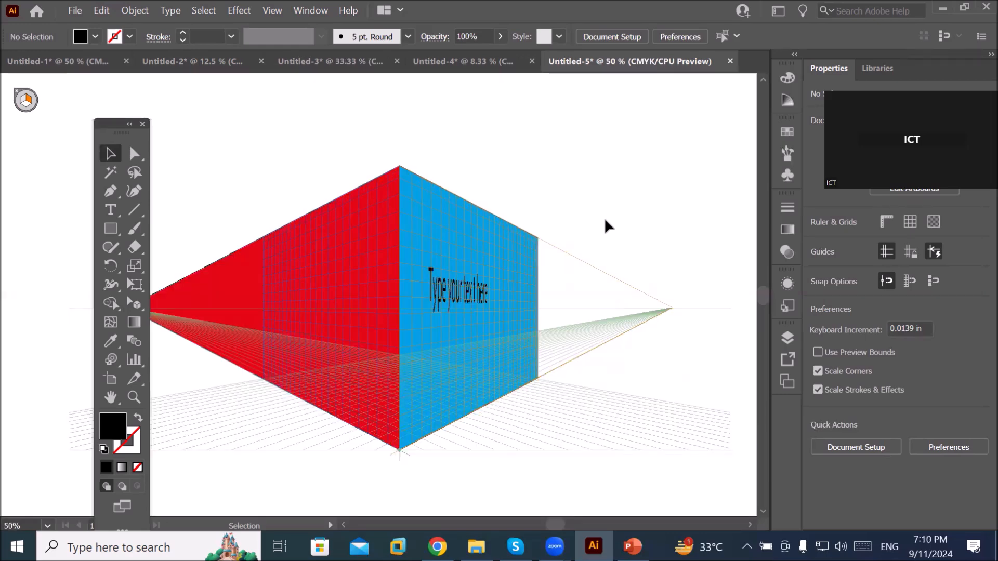
{"action": "key", "text": "ctrl+shift+i"}
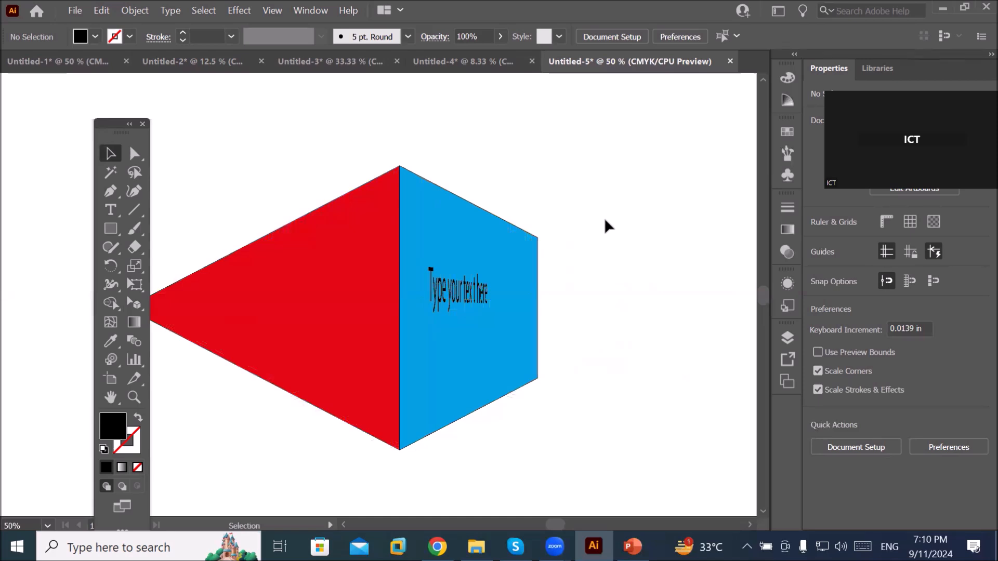
{"action": "scroll", "coordinate": [372, 310], "scroll_direction": "down", "scroll_amount": 1}
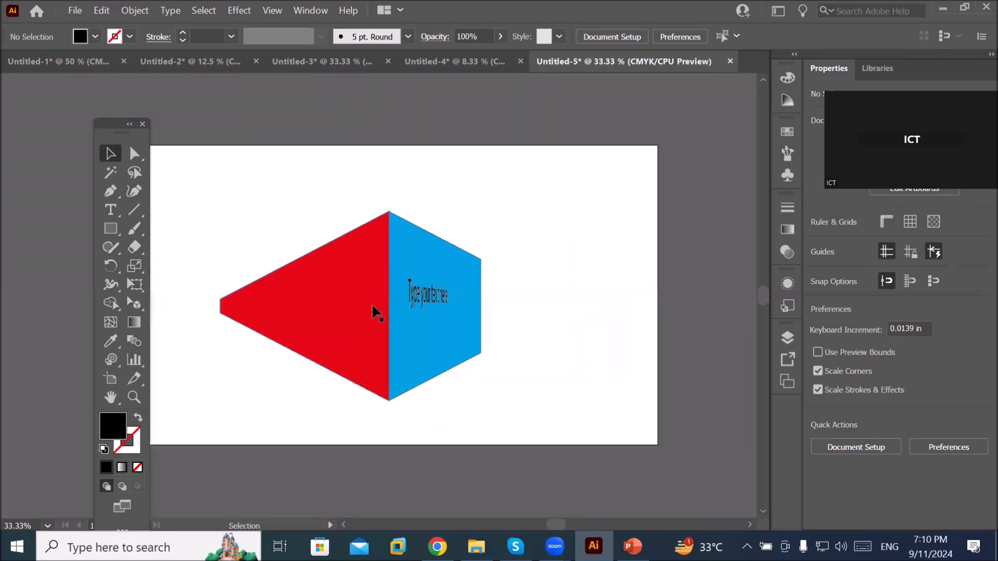
Step: Draw a black upright rectangle on the empty artboard right of the box and fully round its top corners into an arch
{"action": "left_click", "coordinate": [110, 229]}
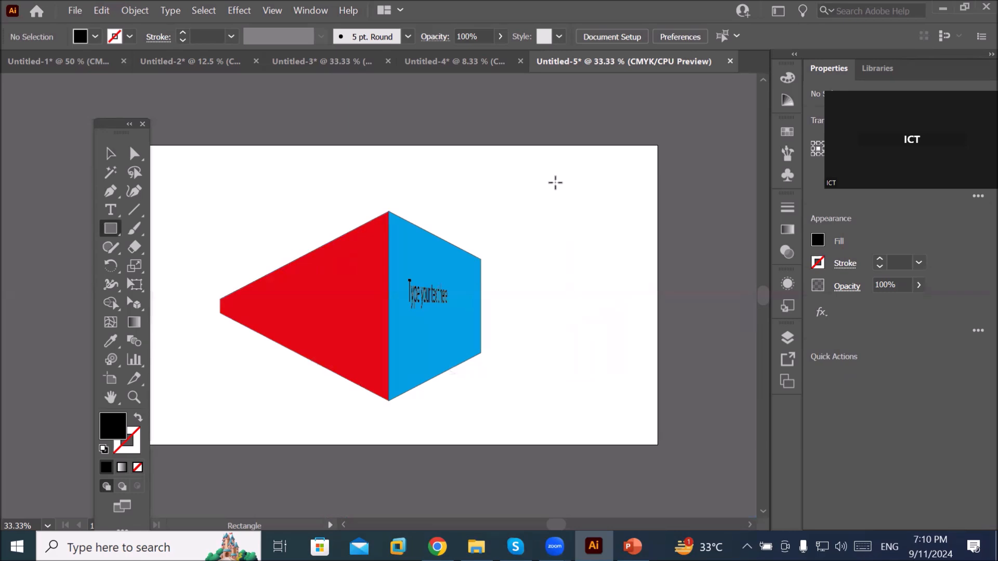
{"action": "left_click_drag", "start_coordinate": [552, 184], "coordinate": [607, 272]}
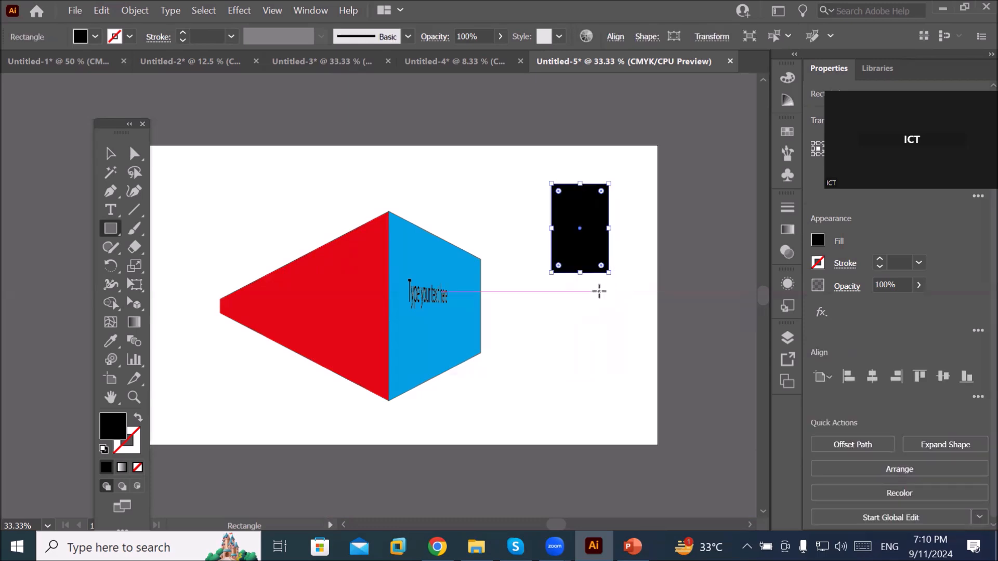
{"action": "left_click", "coordinate": [111, 154]}
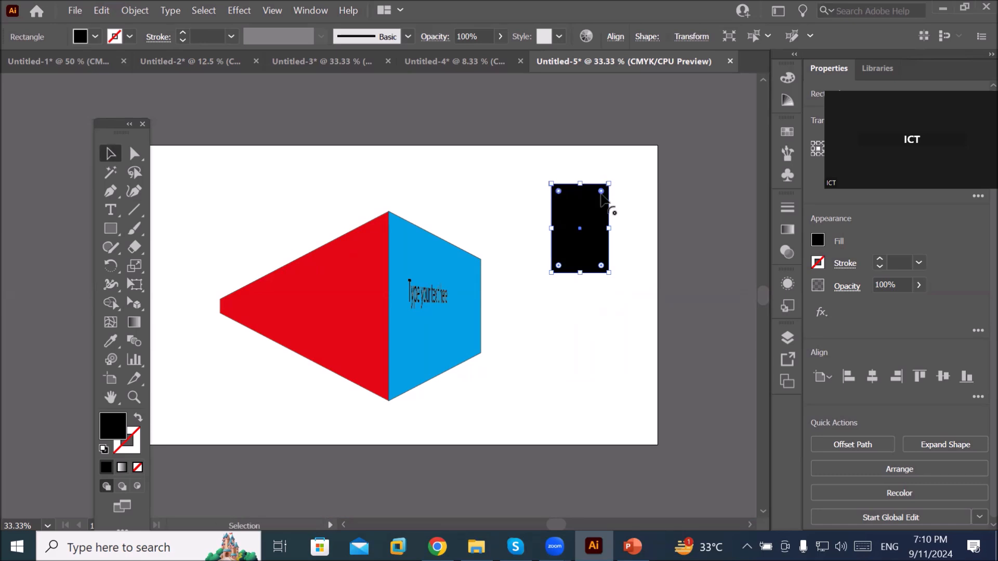
{"action": "left_click_drag", "start_coordinate": [601, 191], "coordinate": [590, 239]}
Step: Show the perspective grid again and place the black arch on the left grid plane, low on the red face near the centre edge
{"action": "left_click_drag", "start_coordinate": [139, 308], "coordinate": [197, 304]}
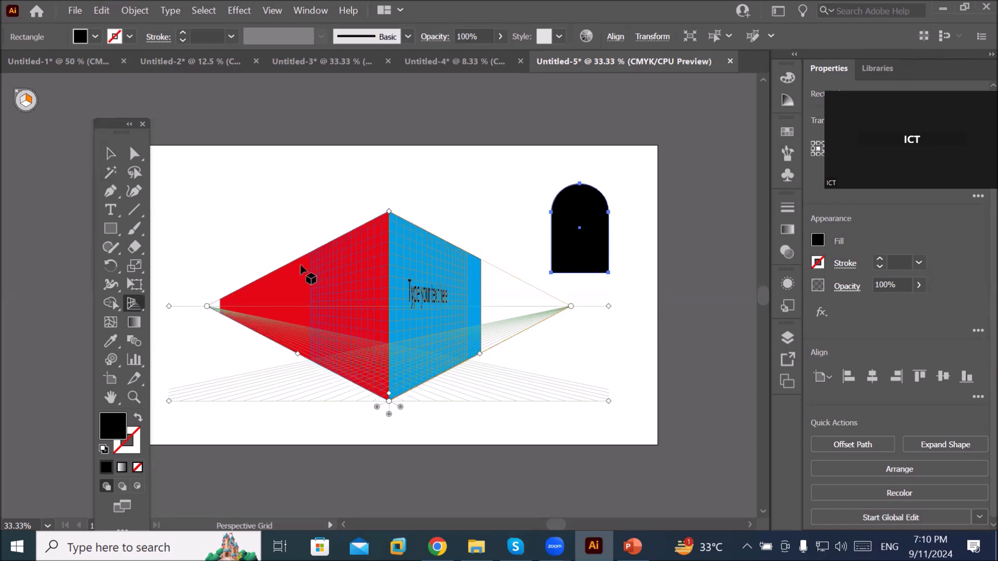
{"action": "right_click", "coordinate": [145, 308]}
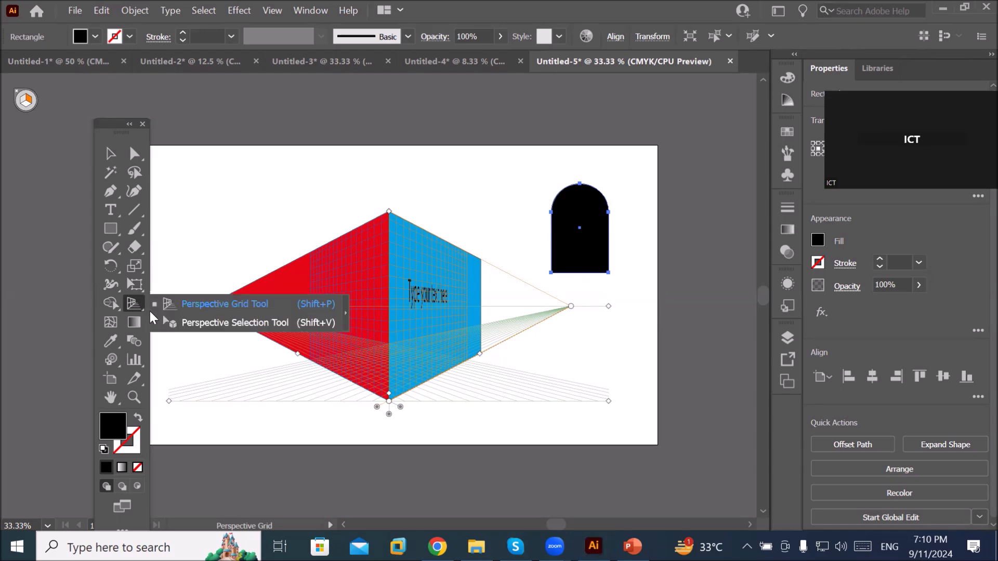
{"action": "left_click", "coordinate": [235, 323]}
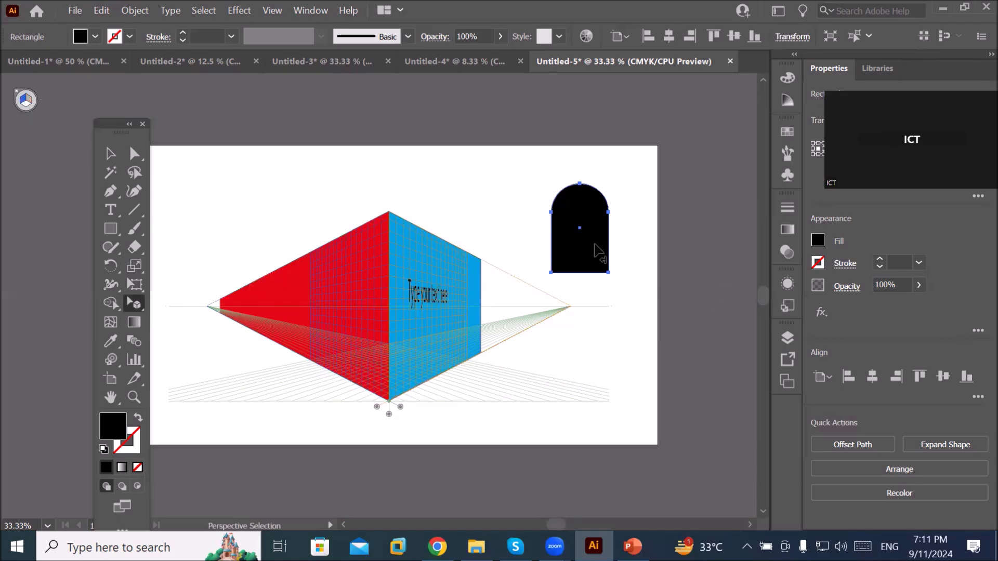
{"action": "left_click_drag", "start_coordinate": [599, 250], "coordinate": [367, 362]}
{"action": "scroll", "coordinate": [404, 389], "scroll_direction": "up", "scroll_amount": 4}
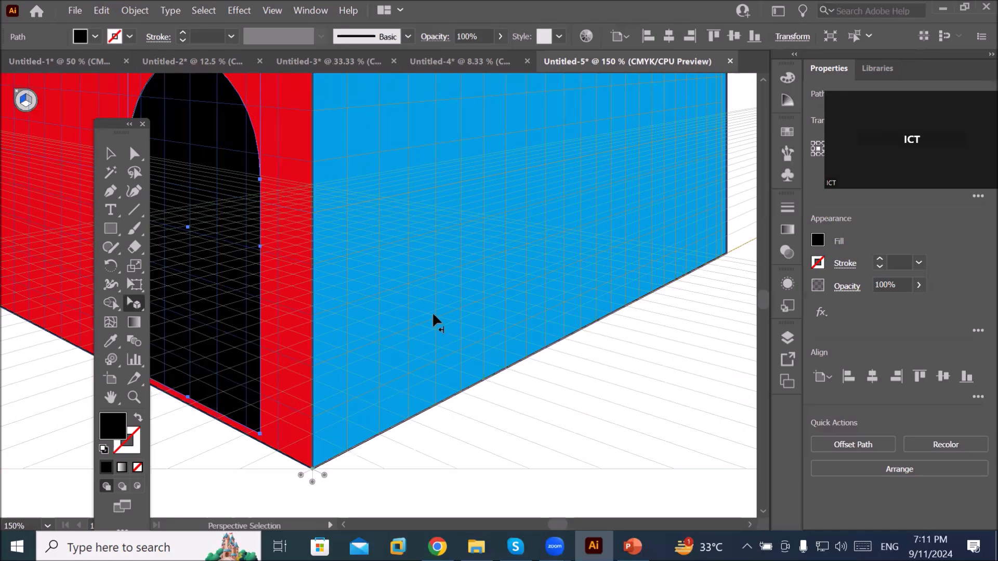
Step: Move the black arch closer to the centre edge and base of the red face, and duplicate it farther back along the same plane
{"action": "scroll", "coordinate": [434, 315], "scroll_direction": "down", "scroll_amount": 2}
{"action": "scroll", "coordinate": [260, 283], "scroll_direction": "down", "scroll_amount": 1}
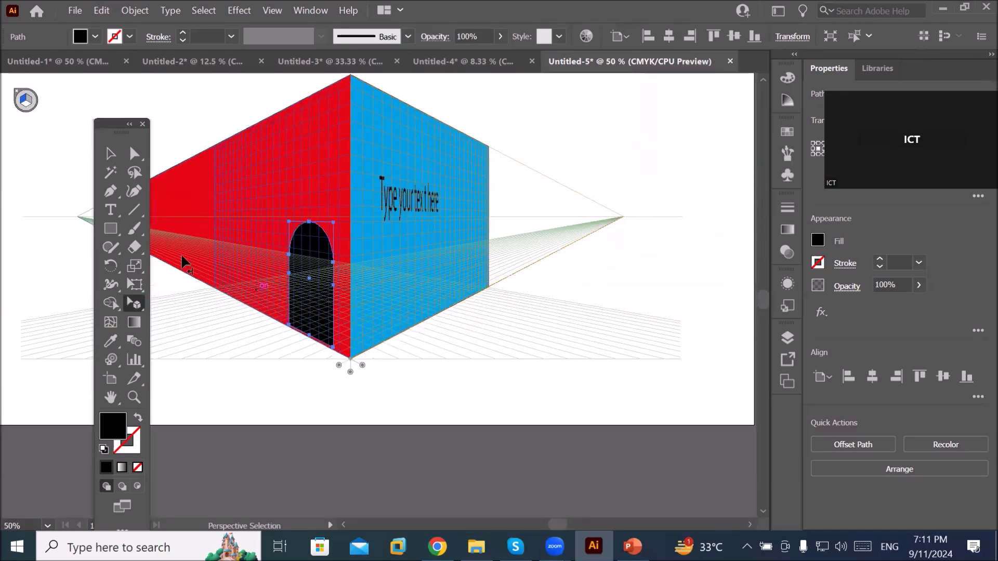
{"action": "scroll", "coordinate": [172, 251], "scroll_direction": "up", "scroll_amount": 1}
{"action": "scroll", "coordinate": [172, 251], "scroll_direction": "up", "scroll_amount": 1}
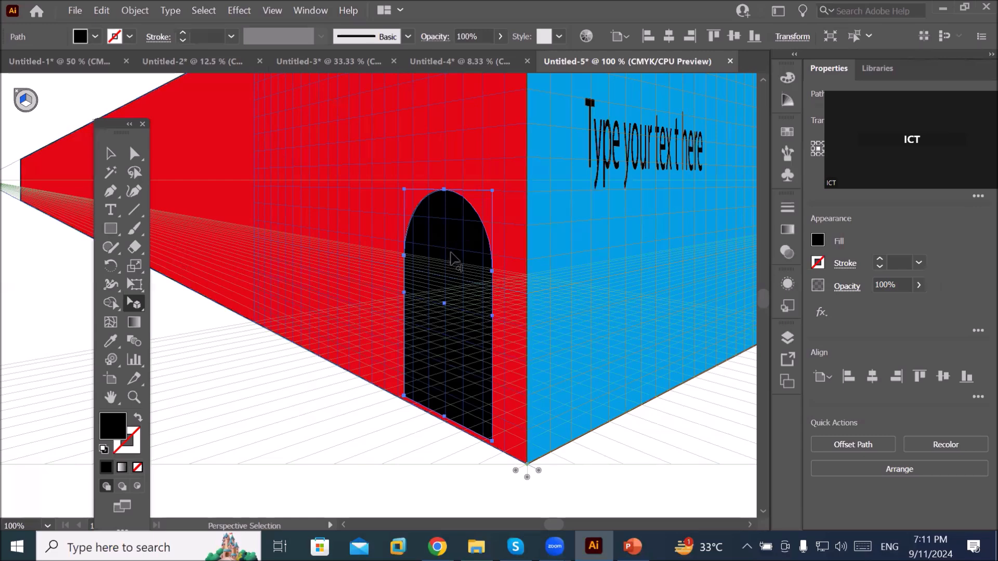
{"action": "mouse_move", "coordinate": [451, 258]}
{"action": "left_mouse_down"}
{"action": "mouse_move", "coordinate": [329, 224]}
{"action": "mouse_move", "coordinate": [282, 222]}
{"action": "mouse_move", "coordinate": [329, 229]}
{"action": "mouse_move", "coordinate": [437, 276]}
{"action": "mouse_move", "coordinate": [456, 271]}
{"action": "mouse_move", "coordinate": [438, 219]}
{"action": "mouse_move", "coordinate": [434, 235]}
{"action": "mouse_move", "coordinate": [327, 224]}
{"action": "mouse_move", "coordinate": [388, 231]}
{"action": "mouse_move", "coordinate": [463, 260]}
{"action": "left_mouse_up"}
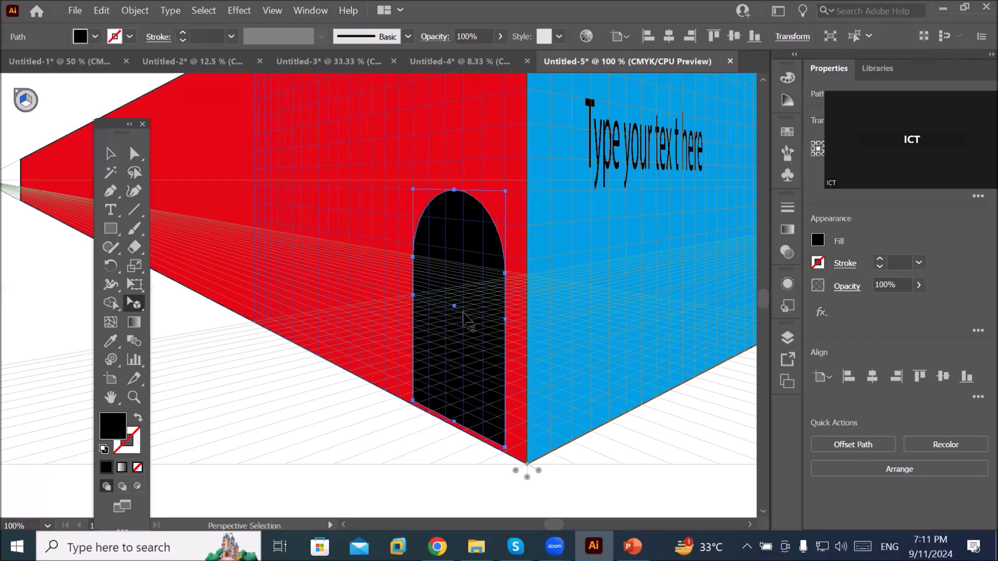
{"action": "left_click_drag", "start_coordinate": [473, 258], "coordinate": [325, 289]}
{"action": "left_click", "coordinate": [484, 412]}
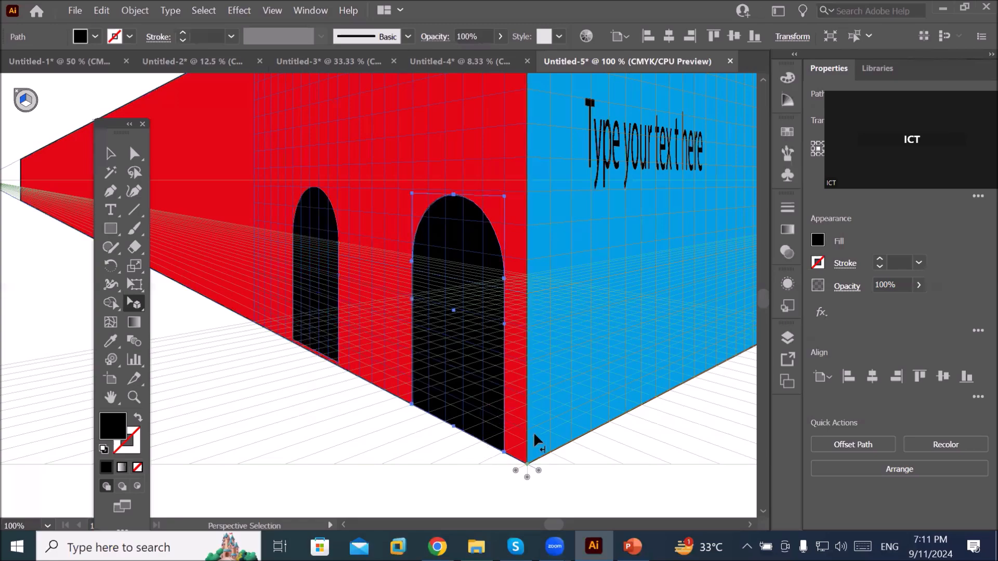
Step: Hide the perspective grid and deselect the arch to show the building with both doors
{"action": "scroll", "coordinate": [550, 445], "scroll_direction": "down", "scroll_amount": 2}
{"action": "scroll", "coordinate": [550, 445], "scroll_direction": "down", "scroll_amount": 1}
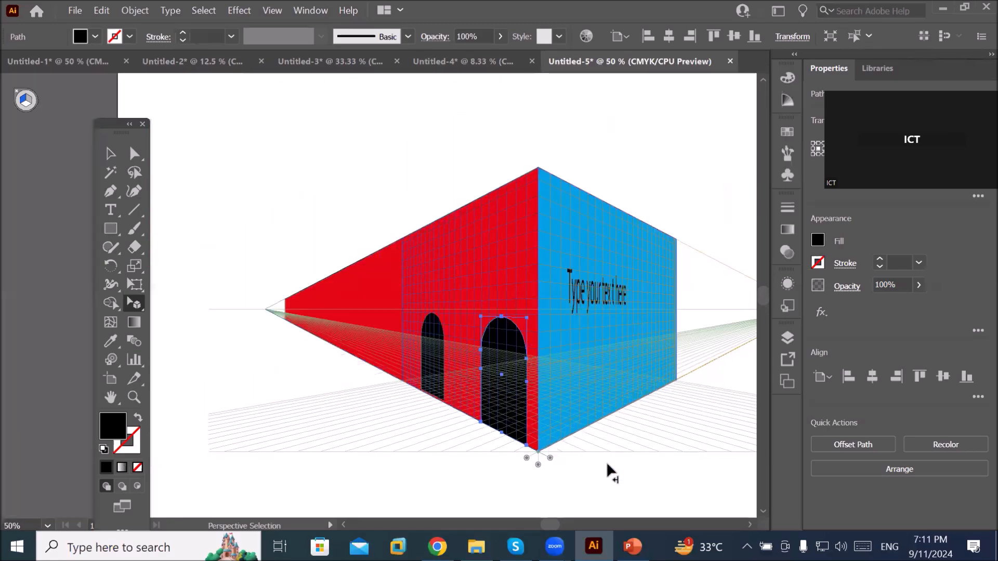
{"action": "scroll", "coordinate": [717, 461], "scroll_direction": "up", "scroll_amount": 2}
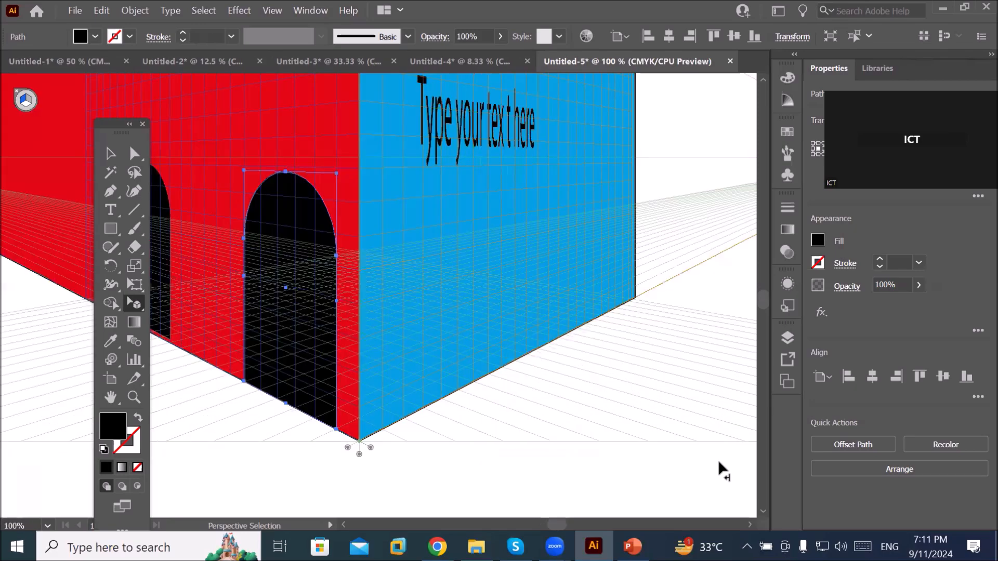
{"action": "scroll", "coordinate": [714, 458], "scroll_direction": "down", "scroll_amount": 3}
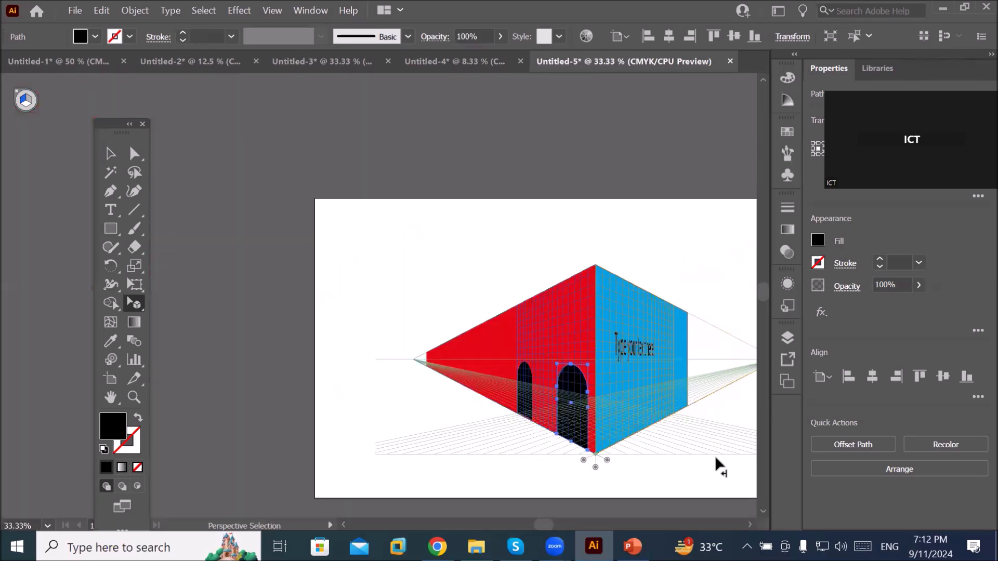
{"action": "key", "text": "ctrl"}
{"action": "key", "text": "ctrl+shift+i"}
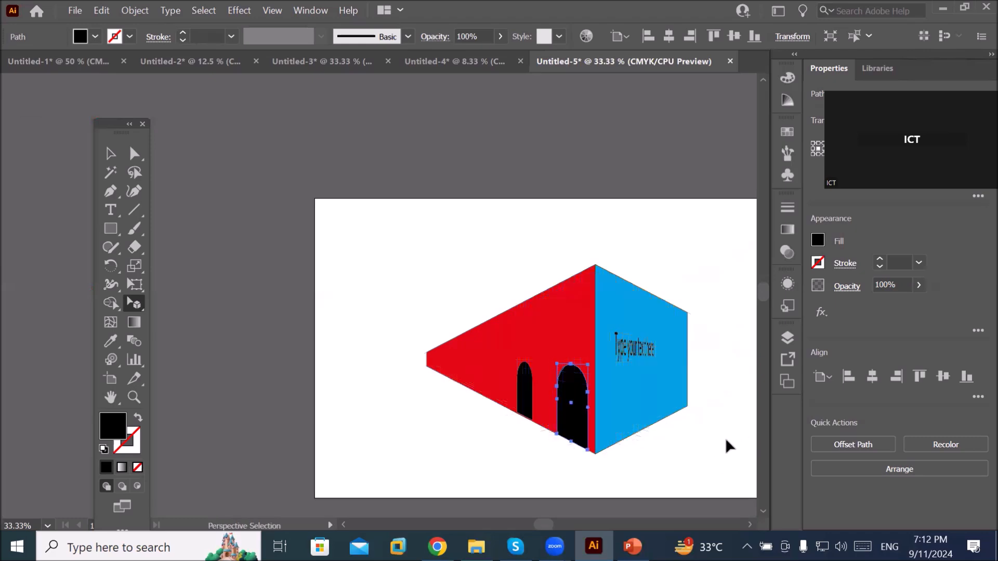
{"action": "left_click", "coordinate": [727, 461]}
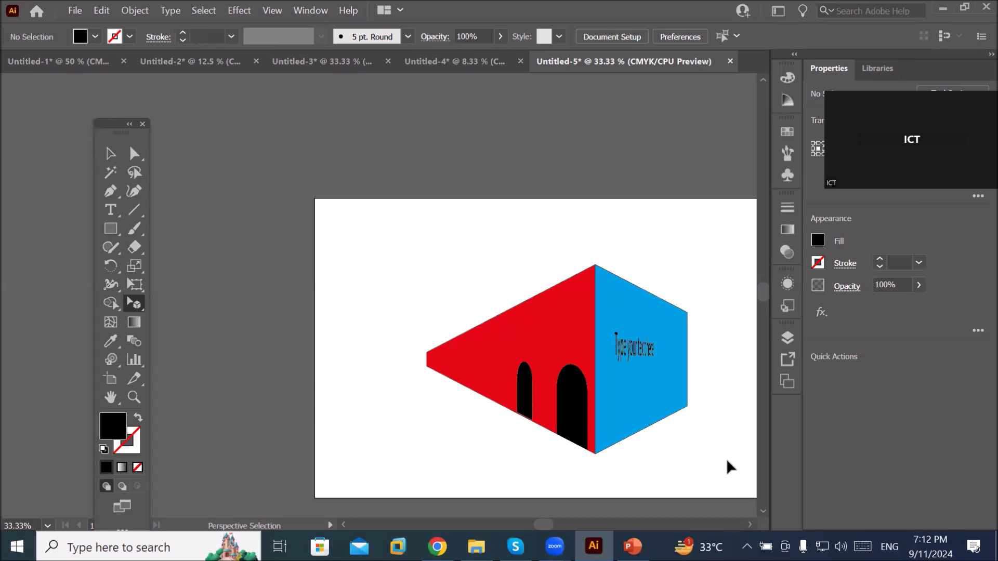
Step: Draw a small square on the empty artboard above and left of the building and fill it with yellow
{"action": "left_click", "coordinate": [112, 228]}
{"action": "left_click_drag", "start_coordinate": [368, 236], "coordinate": [382, 249]}
{"action": "scroll", "coordinate": [391, 241], "scroll_direction": "up", "scroll_amount": 3}
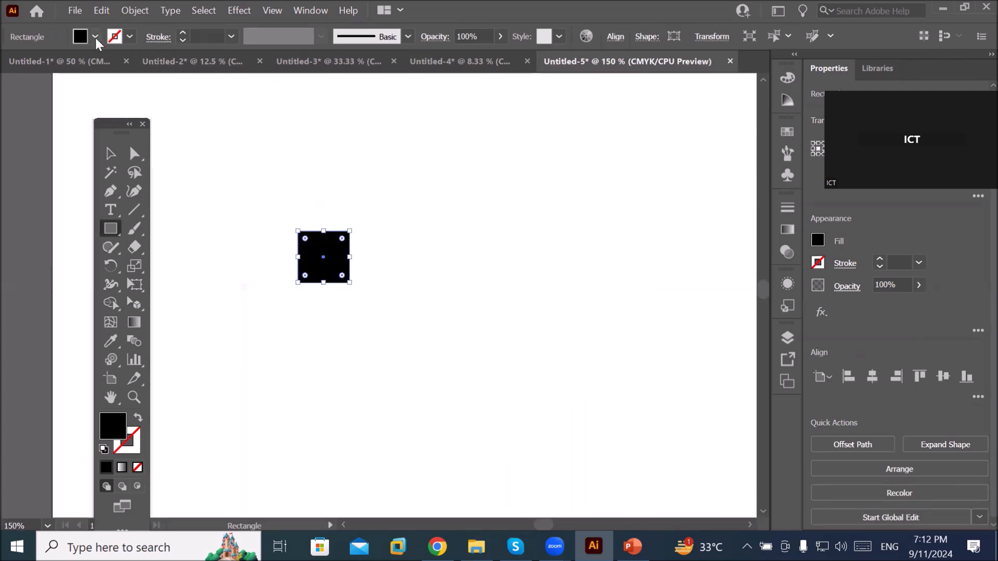
{"action": "left_click", "coordinate": [96, 37]}
{"action": "left_click", "coordinate": [63, 64]}
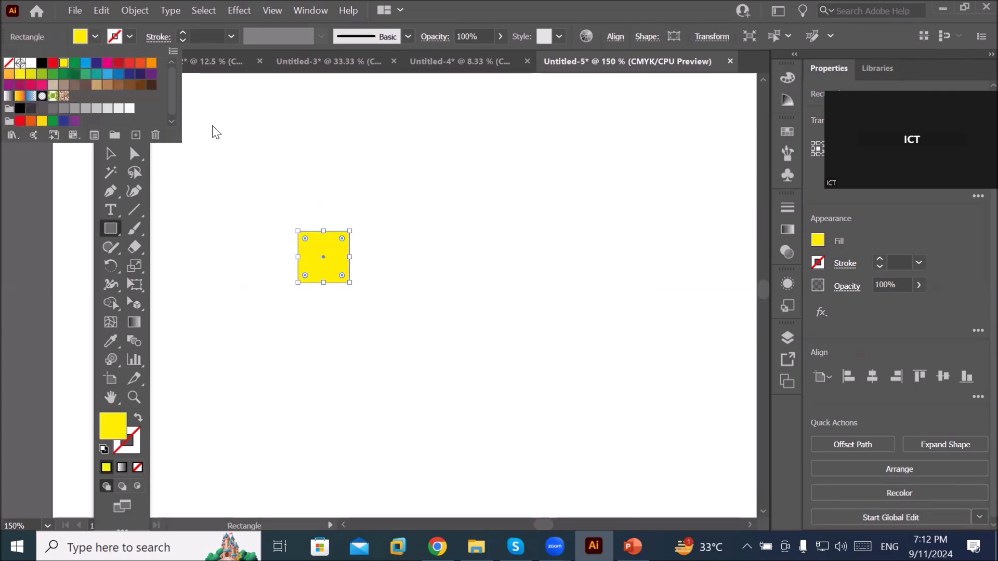
{"action": "left_click", "coordinate": [111, 153]}
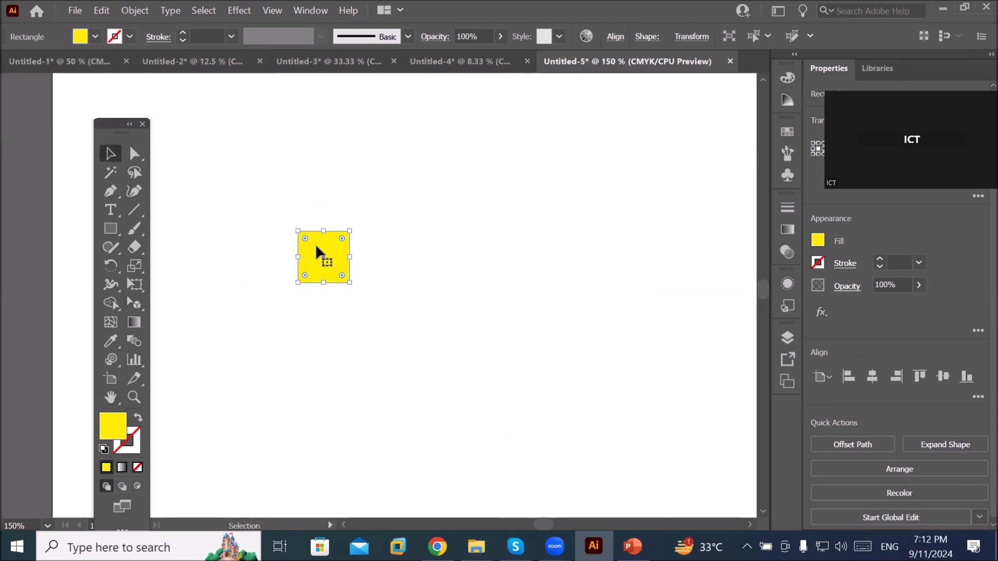
Step: Duplicate the yellow square into a grid of four columns and four rows with narrow gaps
{"action": "left_click_drag", "start_coordinate": [316, 244], "coordinate": [373, 253]}
{"action": "key", "text": "ctrl+d"}
{"action": "key", "text": "ctrl+d"}
{"action": "left_click_drag", "start_coordinate": [259, 201], "coordinate": [492, 329]}
{"action": "key", "text": "ctrl+d"}
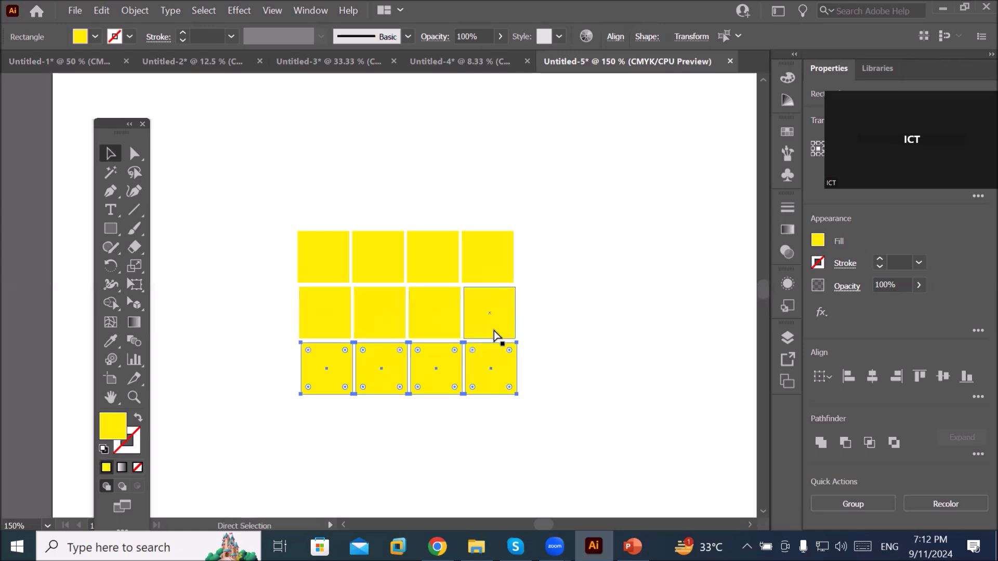
{"action": "key", "text": "ctrl+d"}
Step: Group all sixteen yellow squares into one window and place a copy of the group up and to its right
{"action": "left_click_drag", "start_coordinate": [200, 177], "coordinate": [549, 469]}
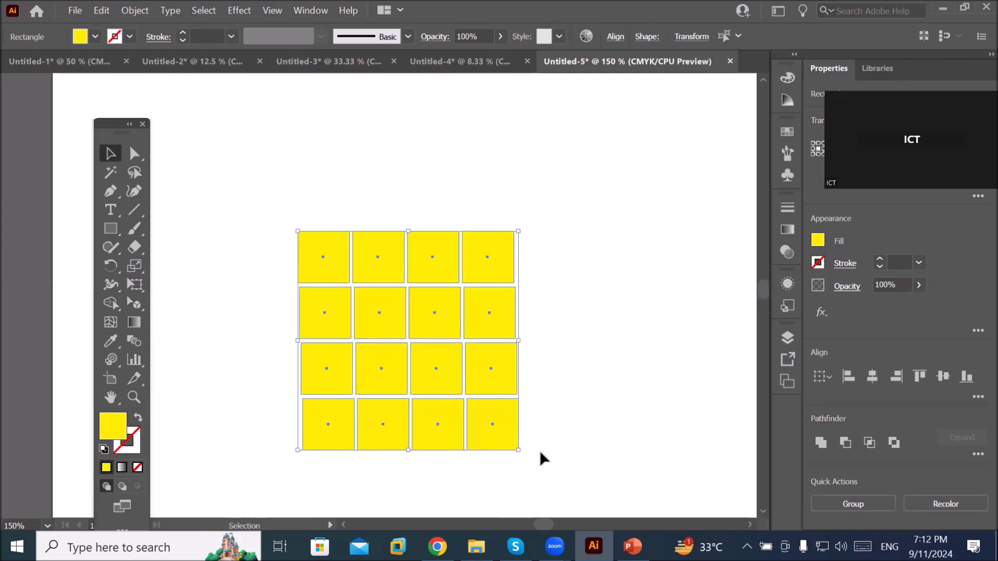
{"action": "right_click", "coordinate": [484, 384]}
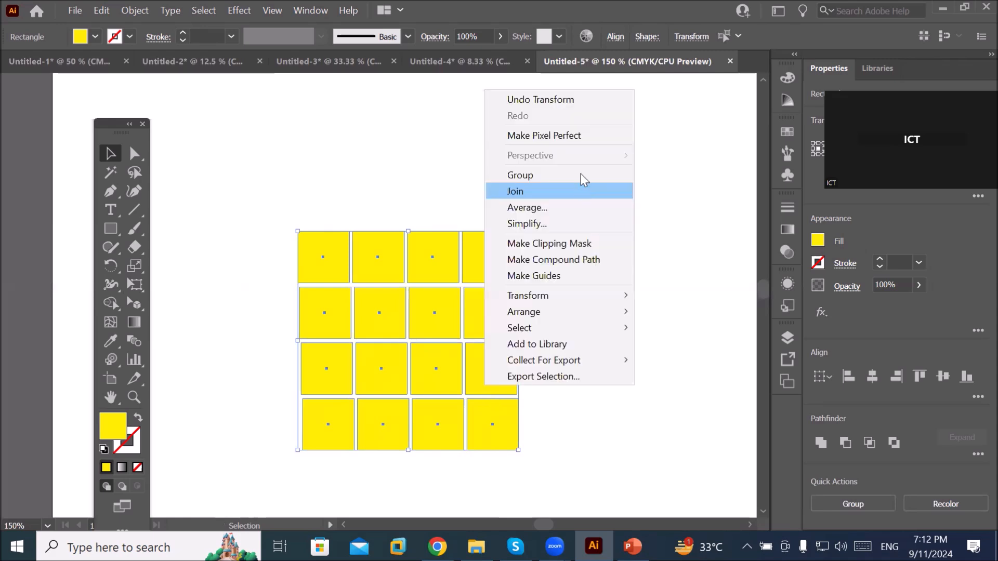
{"action": "left_click", "coordinate": [520, 175]}
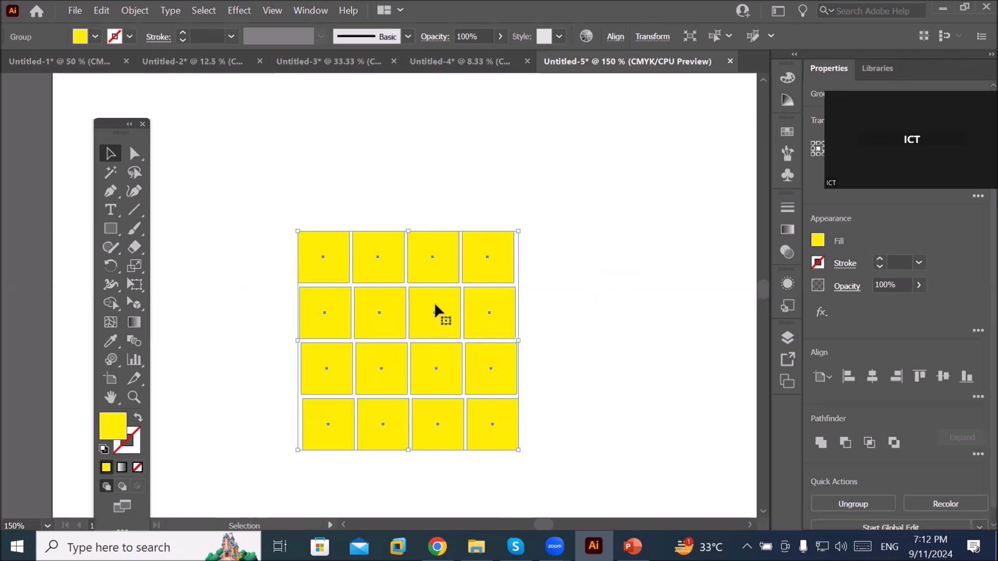
{"action": "left_click_drag", "start_coordinate": [436, 304], "coordinate": [671, 213]}
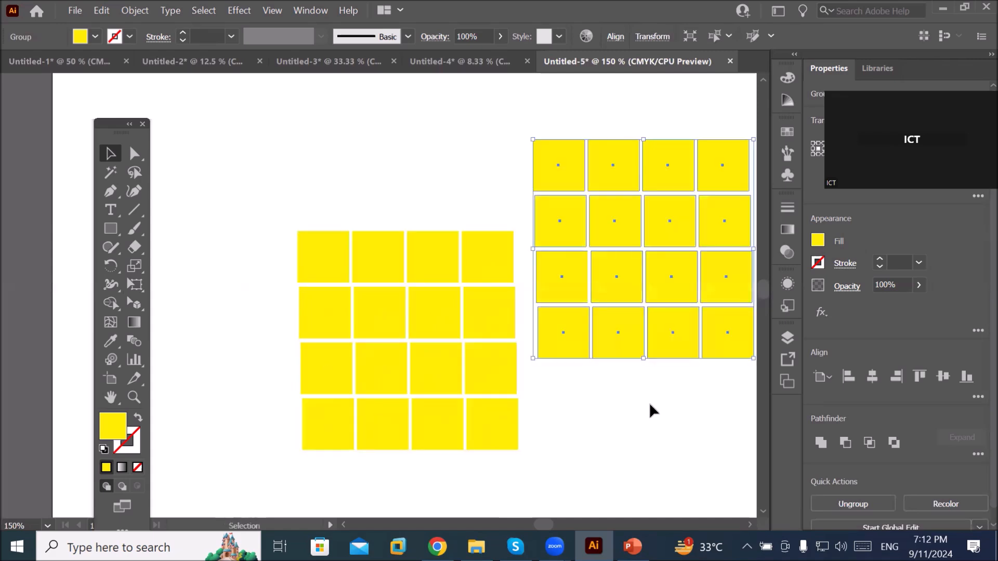
Step: Show the perspective grid, attach the copied yellow window high on the red face above the front door, and duplicate it farther back
{"action": "scroll", "coordinate": [650, 410], "scroll_direction": "down", "scroll_amount": 5}
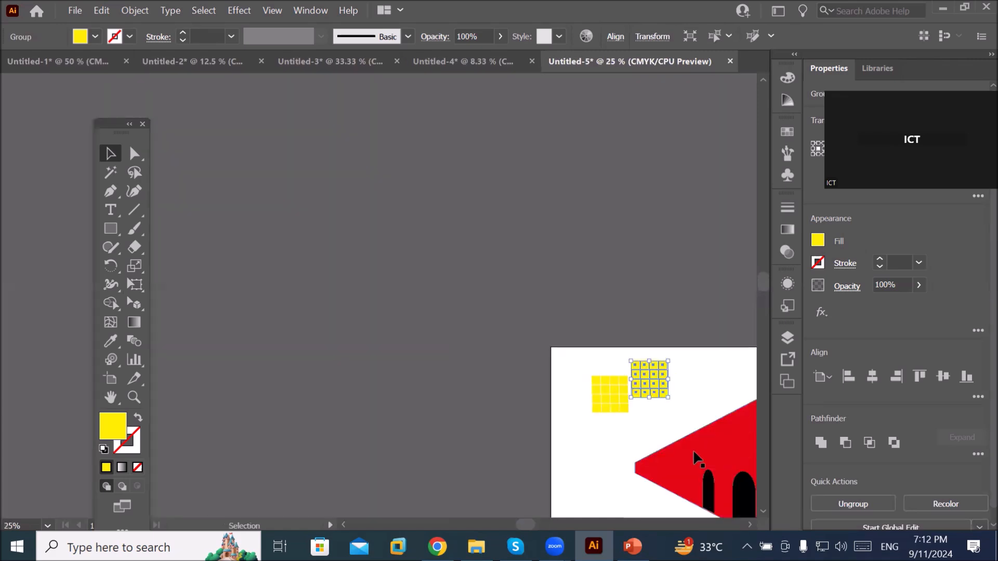
{"action": "left_click_drag", "start_coordinate": [684, 454], "coordinate": [453, 332]}
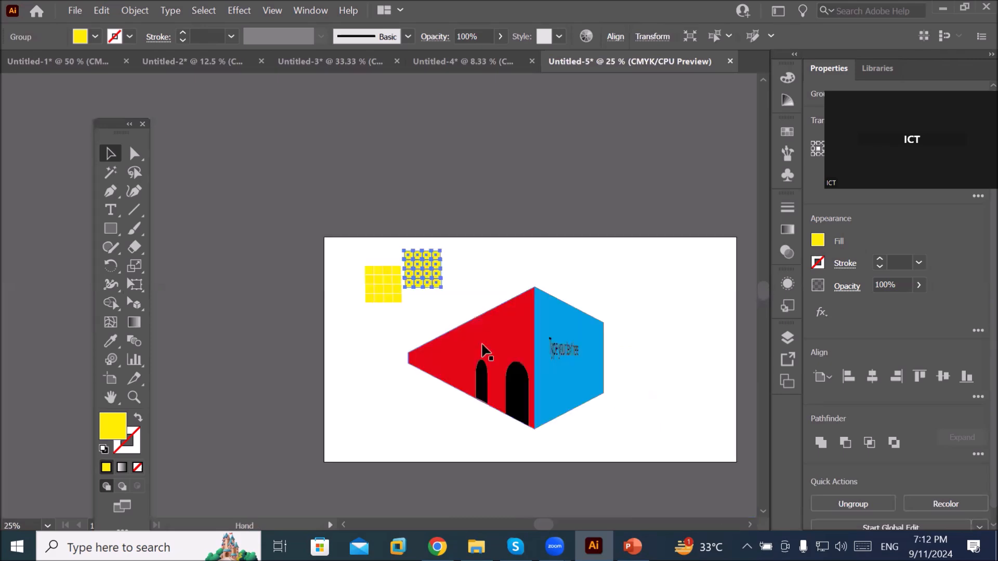
{"action": "scroll", "coordinate": [506, 278], "scroll_direction": "up", "scroll_amount": 1}
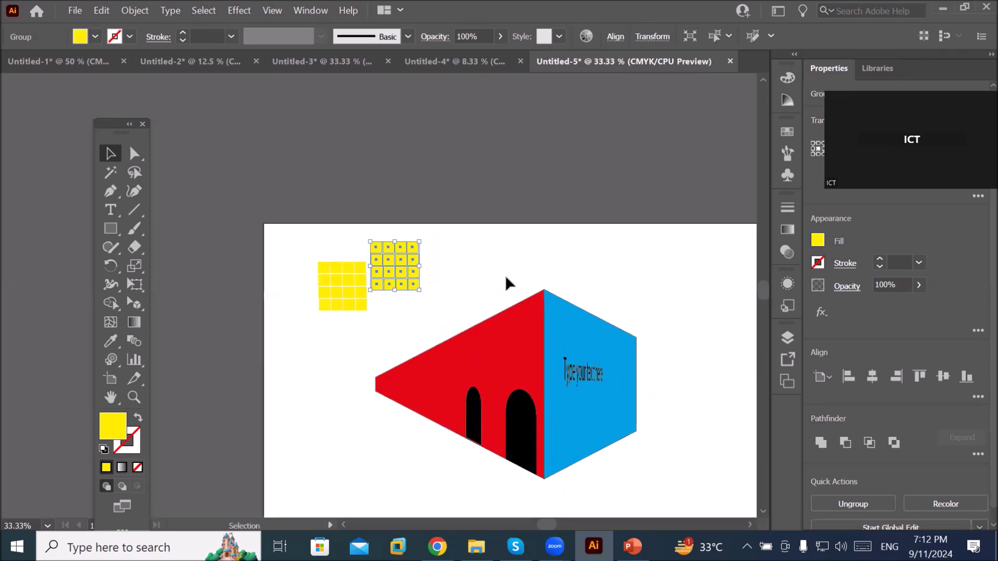
{"action": "scroll", "coordinate": [505, 283], "scroll_direction": "up", "scroll_amount": 1}
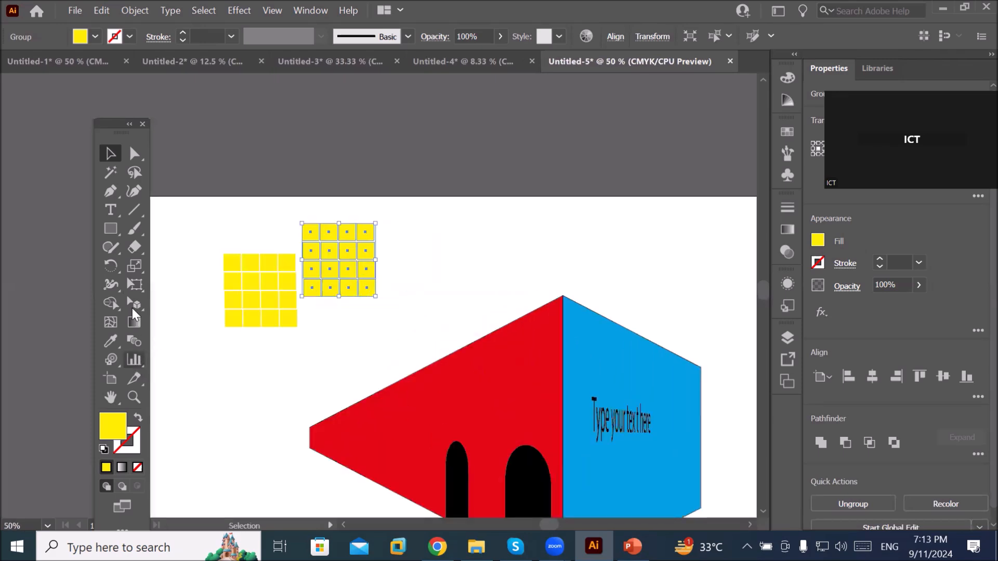
{"action": "left_click_drag", "start_coordinate": [133, 304], "coordinate": [207, 304]}
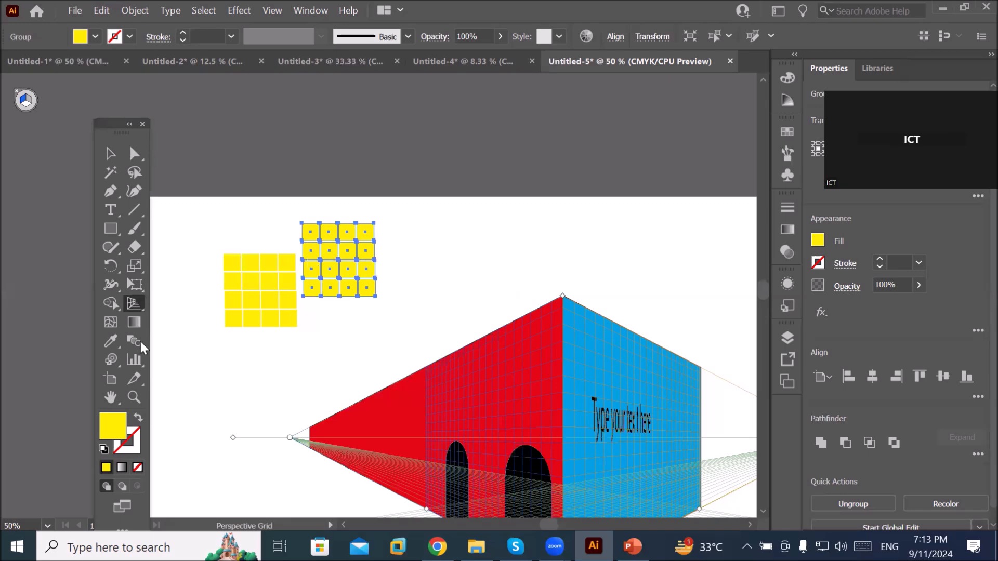
{"action": "left_click", "coordinate": [131, 303]}
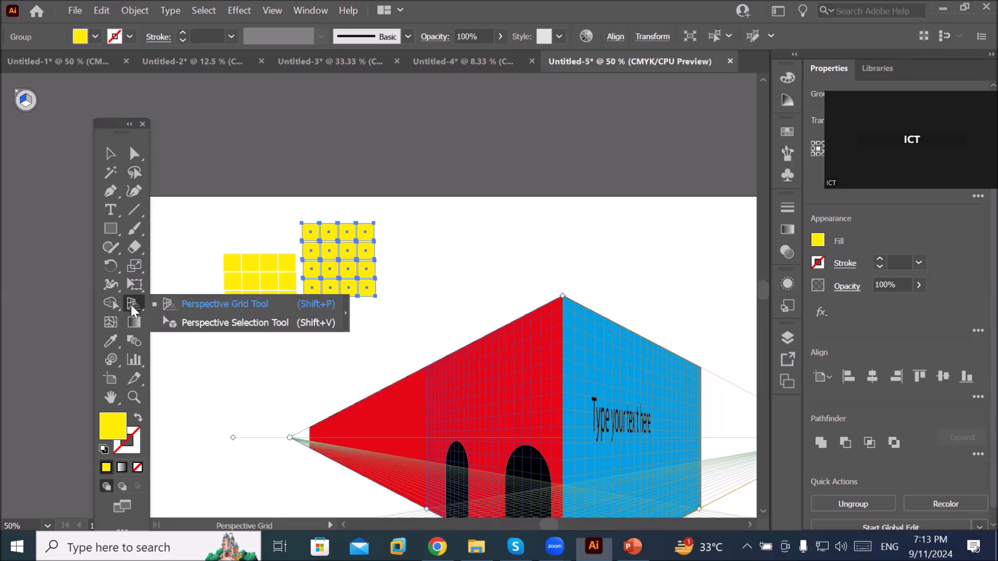
{"action": "left_click", "coordinate": [222, 332]}
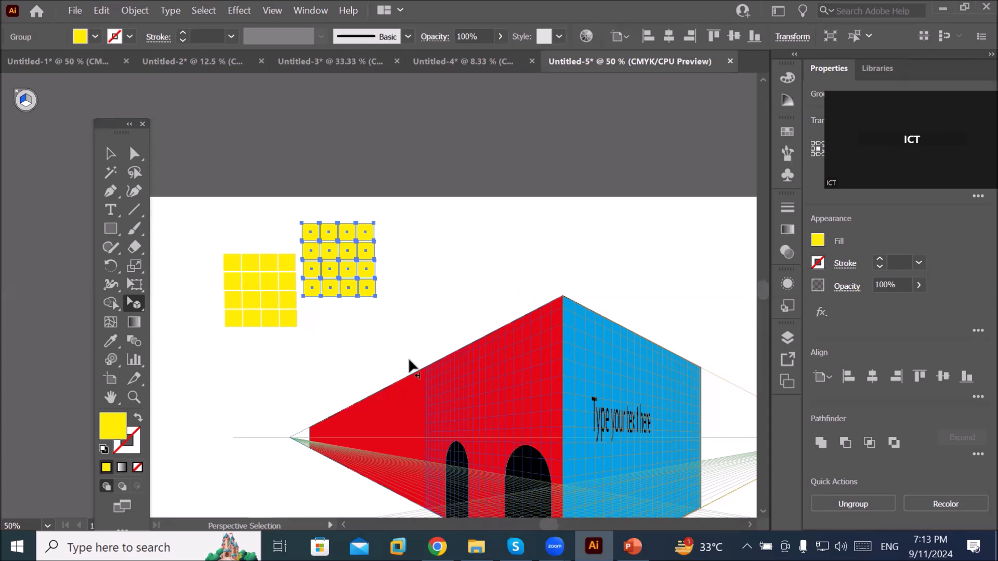
{"action": "left_click_drag", "start_coordinate": [353, 252], "coordinate": [539, 350]}
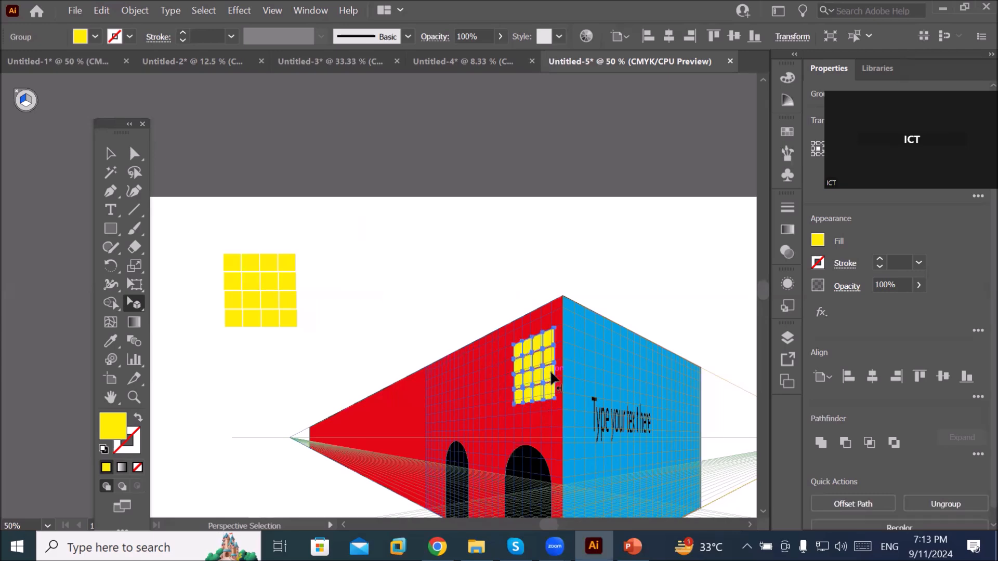
{"action": "left_click_drag", "start_coordinate": [548, 374], "coordinate": [448, 400]}
{"action": "left_click", "coordinate": [493, 261]}
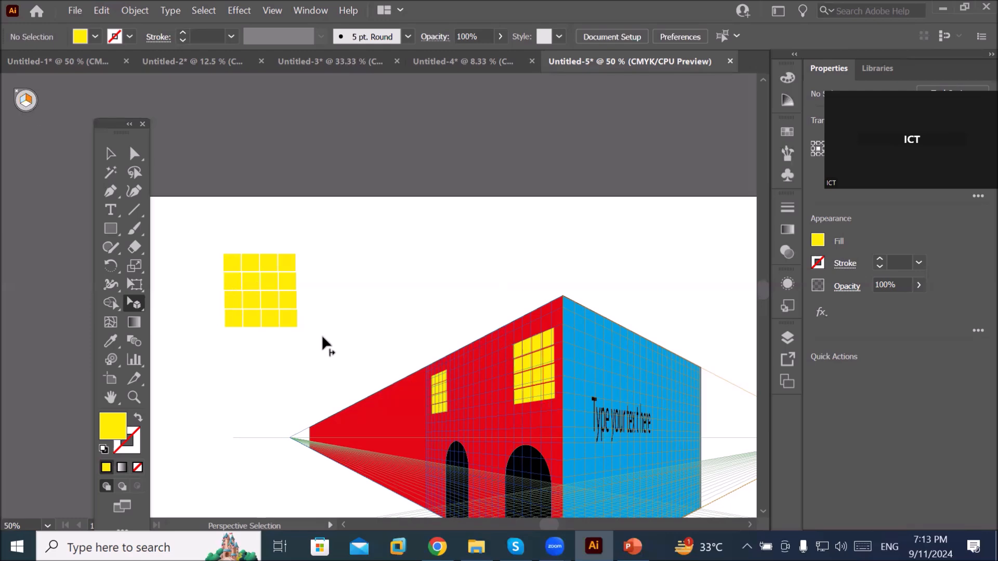
Step: Attach the remaining yellow window to the right grid plane high on the blue face, and duplicate it near the outer edge
{"action": "left_click", "coordinate": [285, 305]}
{"action": "mouse_move", "coordinate": [367, 300]}
{"action": "left_mouse_down"}
{"action": "mouse_move", "coordinate": [607, 329]}
{"action": "mouse_move", "coordinate": [608, 364]}
{"action": "left_mouse_up"}
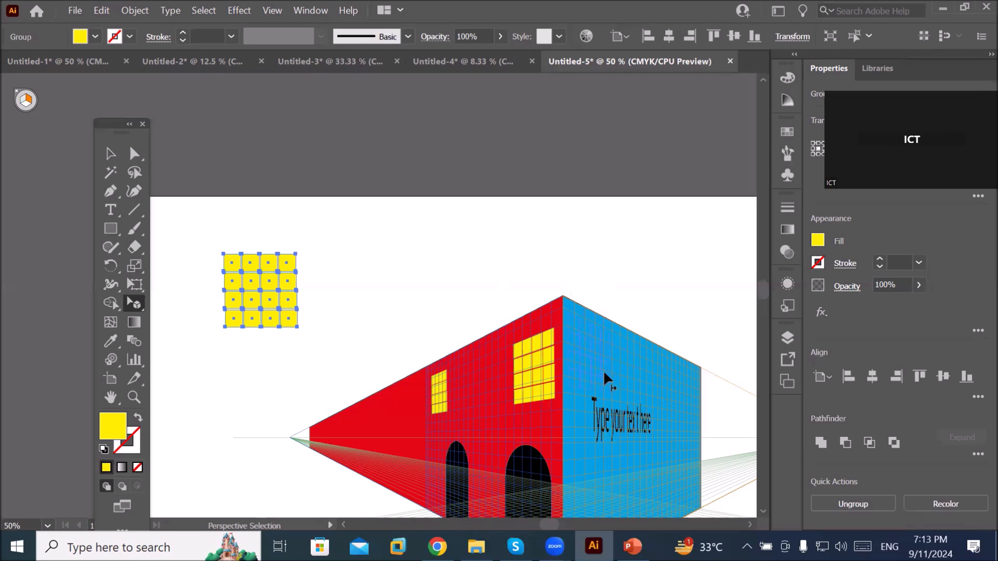
{"action": "left_click_drag", "start_coordinate": [602, 378], "coordinate": [687, 393]}
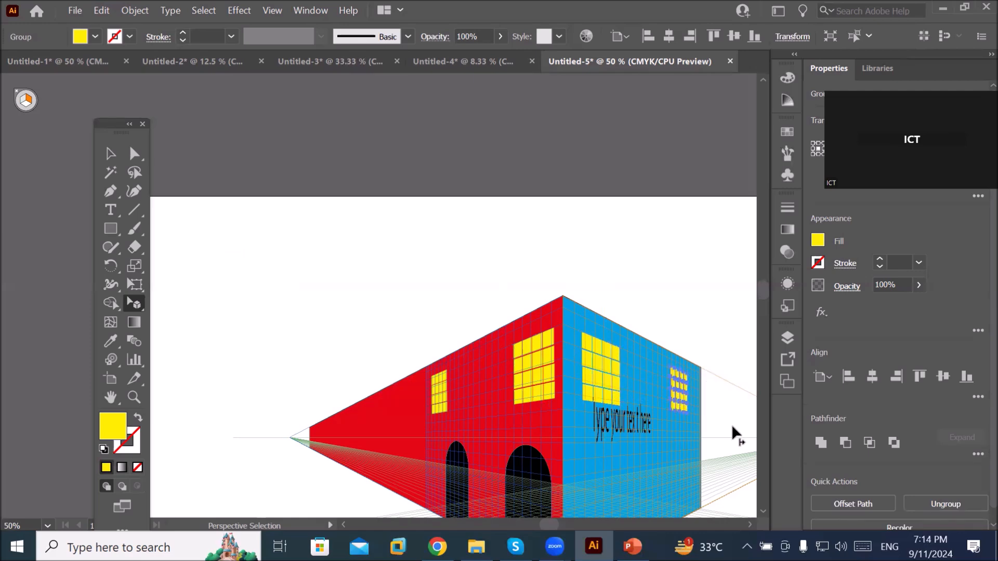
{"action": "left_click", "coordinate": [728, 424]}
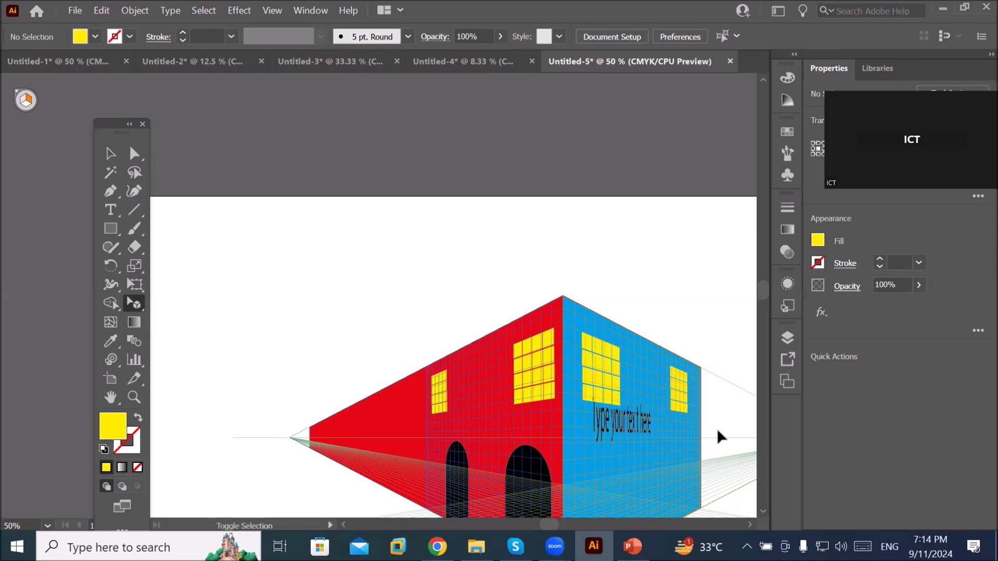
Step: Hide the perspective grid and show the whole building with its four windows on the artboard
{"action": "key", "text": "ctrl+shift+i"}
{"action": "scroll", "coordinate": [725, 434], "scroll_direction": "down", "scroll_amount": 1, "text": "alt"}
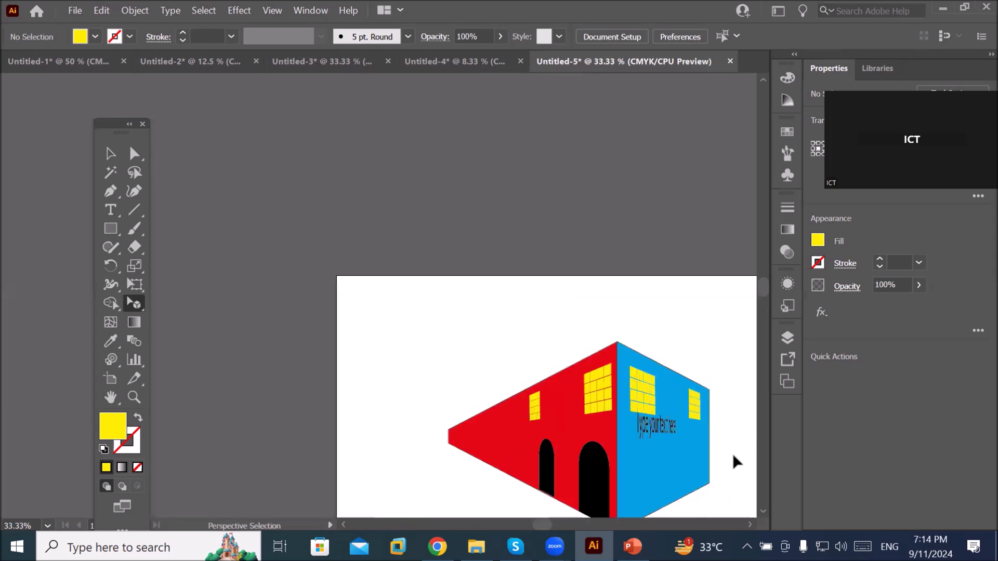
{"action": "left_click_drag", "start_coordinate": [731, 466], "coordinate": [552, 352]}
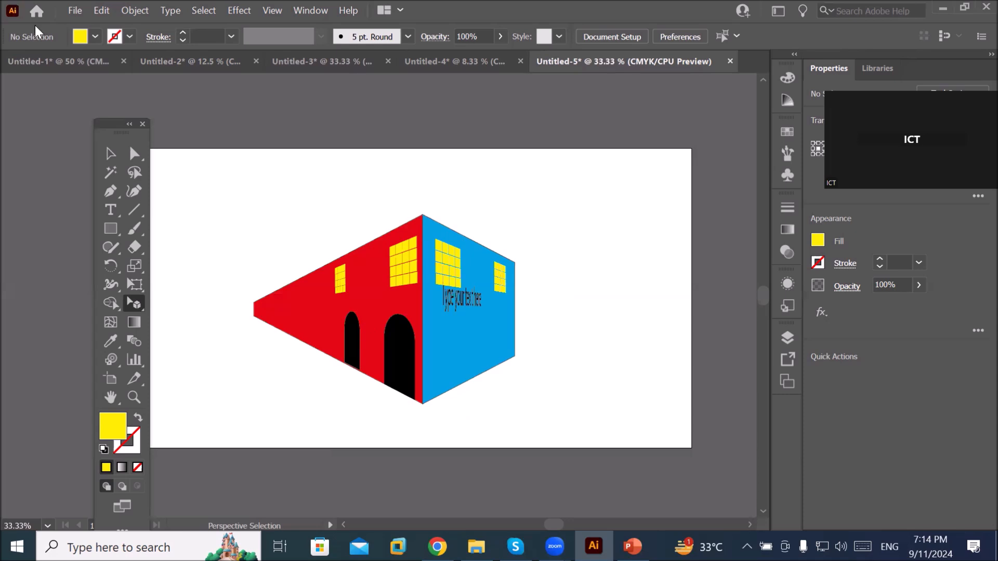
Step: Create a new Letter document, 8.5 x 11 in, and widen its artboard to about 23.15 in
{"action": "left_click", "coordinate": [74, 10]}
{"action": "left_click", "coordinate": [143, 31]}
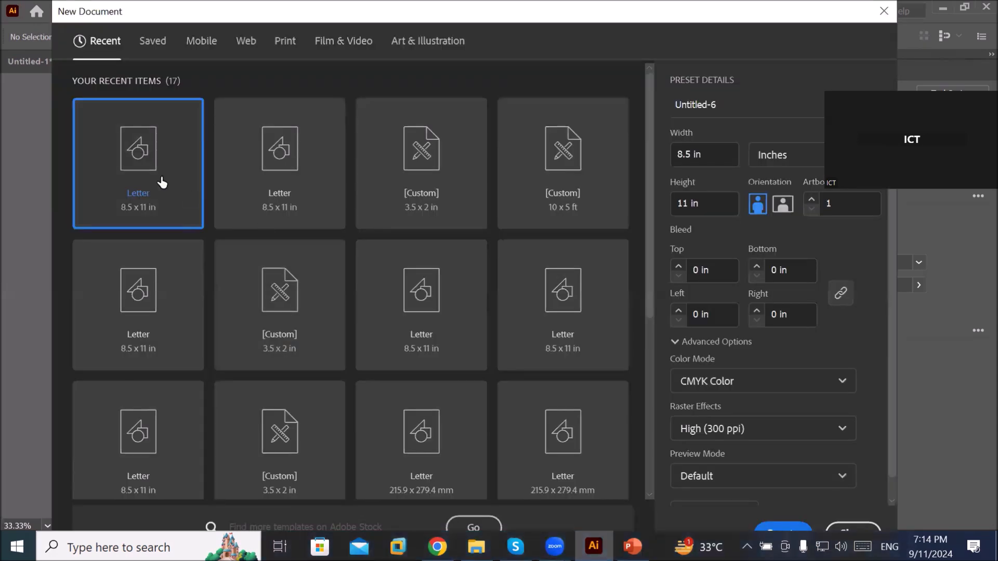
{"action": "double_click", "coordinate": [162, 182]}
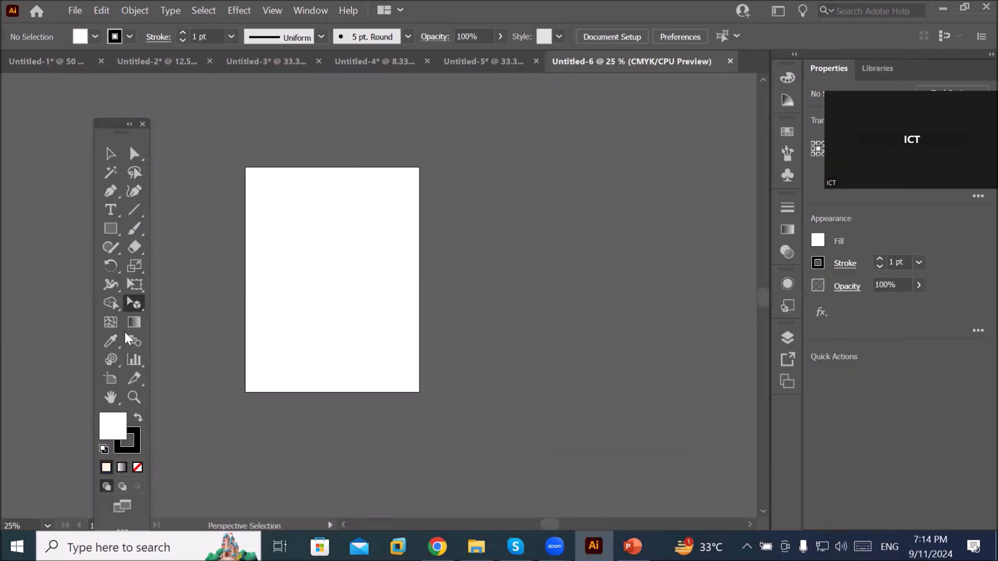
{"action": "key", "text": "shift+o"}
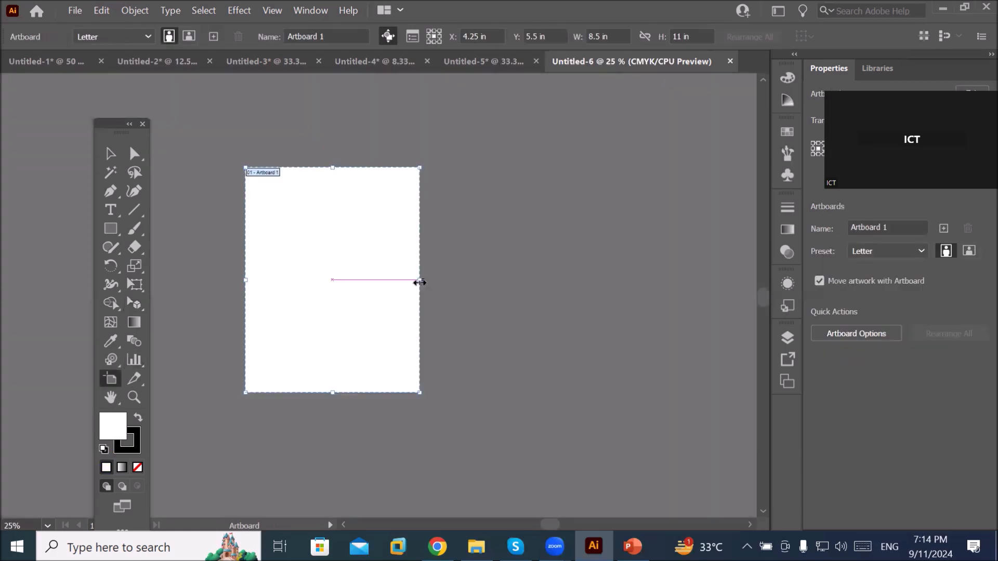
{"action": "left_click_drag", "start_coordinate": [420, 282], "coordinate": [720, 300]}
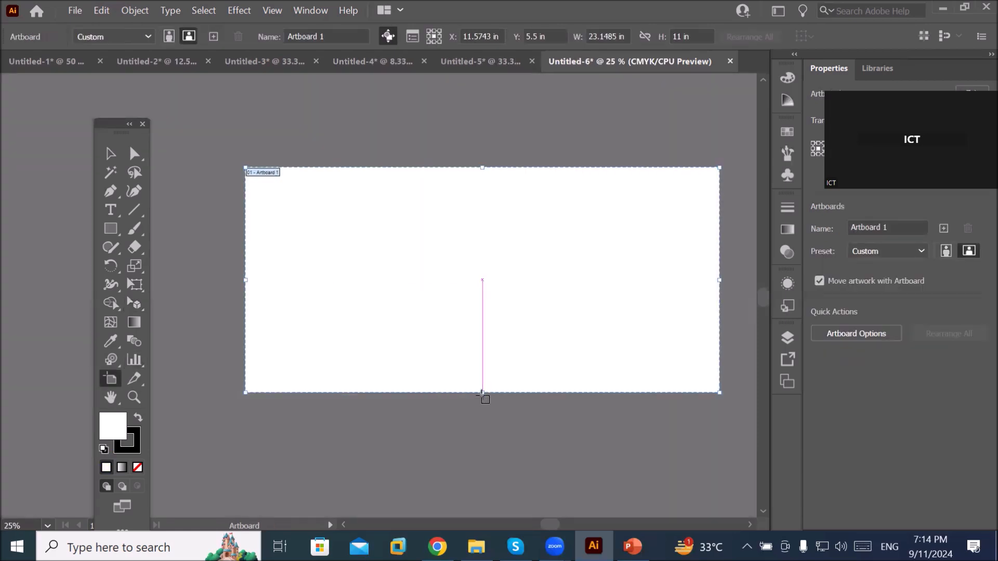
Step: Extend the artboard downward to a height of about 12.83 in and show the two-point perspective grid
{"action": "left_click_drag", "start_coordinate": [484, 393], "coordinate": [76, 434]}
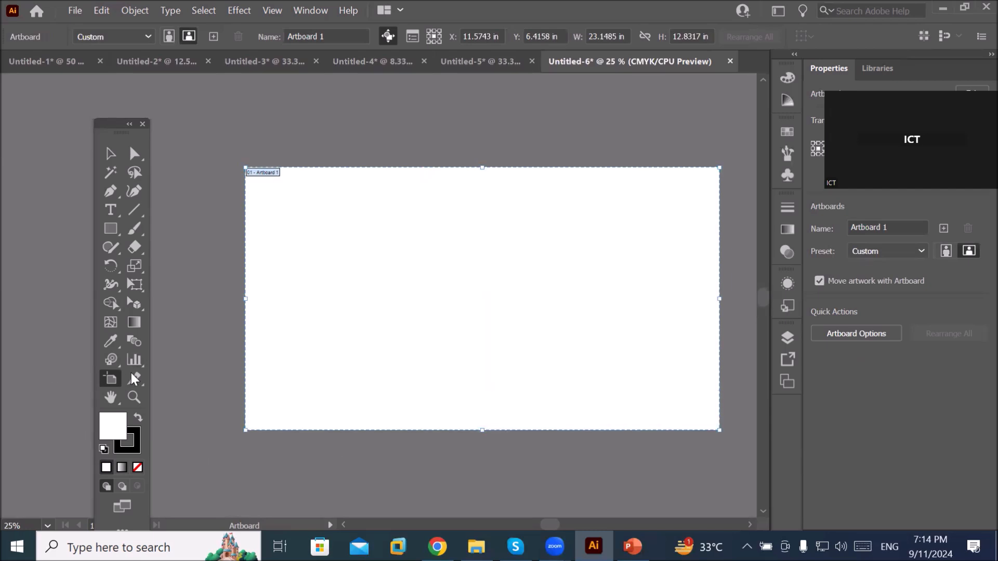
{"action": "left_click", "coordinate": [132, 305]}
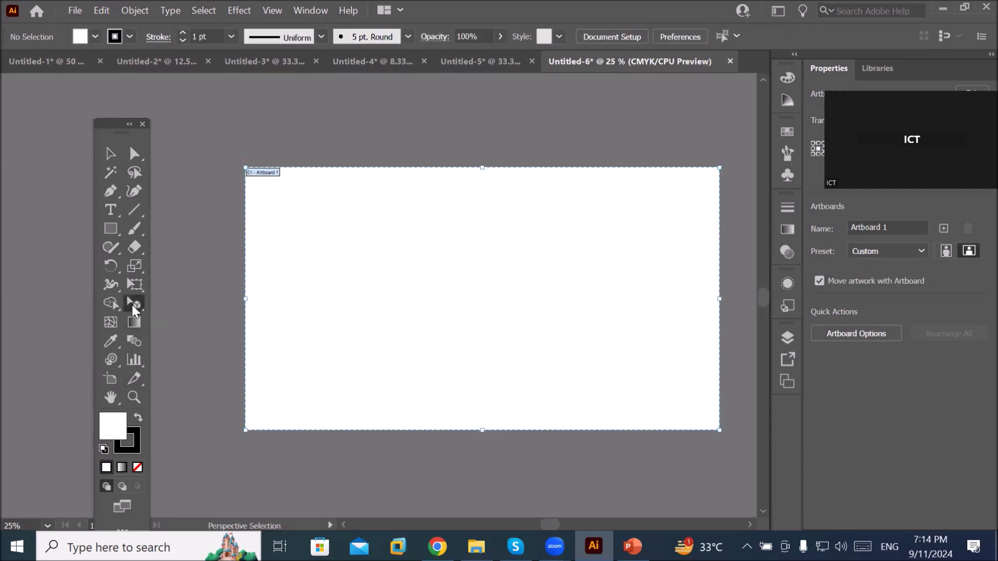
{"action": "left_click", "coordinate": [132, 304]}
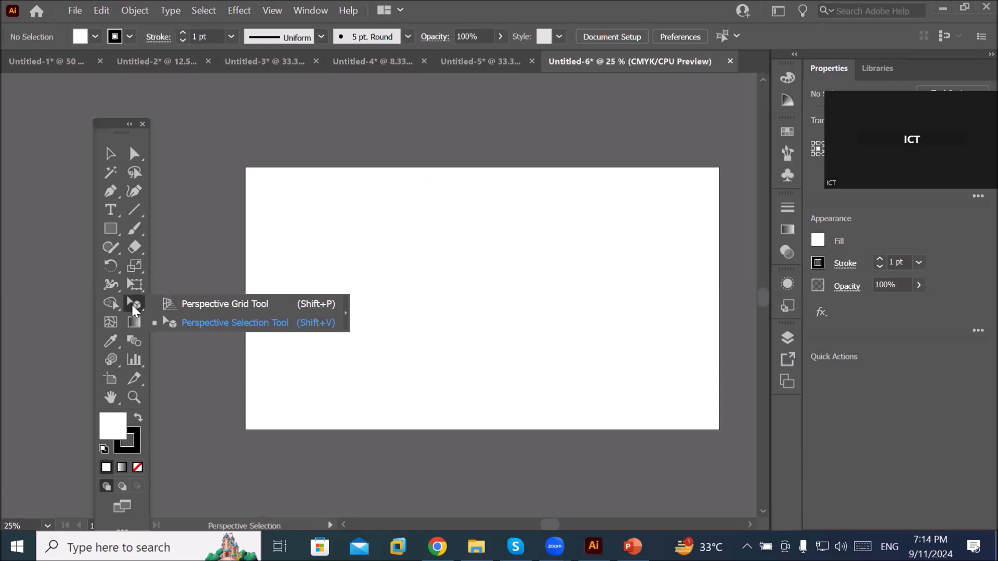
{"action": "left_click", "coordinate": [201, 304]}
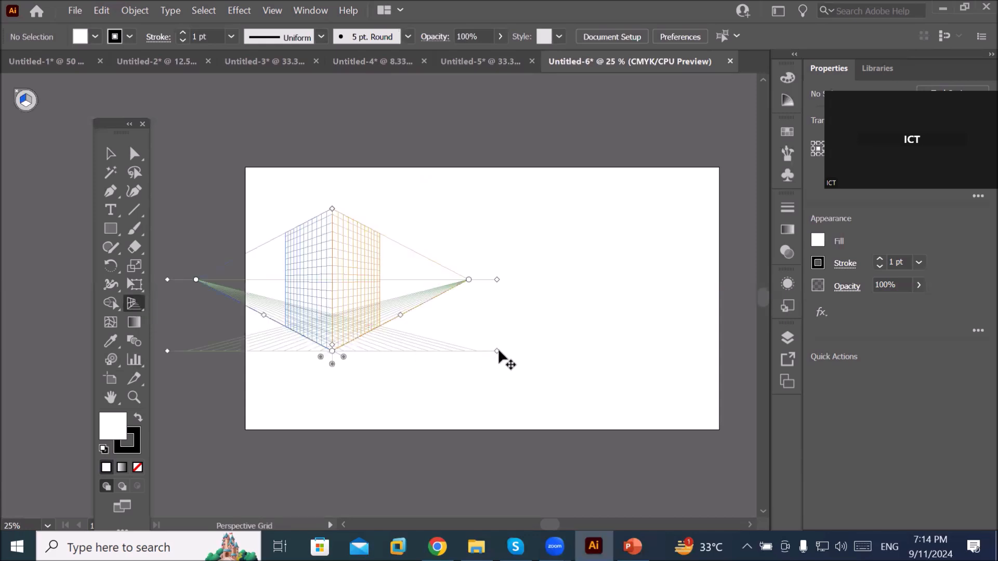
Step: Move the whole perspective grid from the artboard's left part to about the middle of the artboard
{"action": "left_click_drag", "start_coordinate": [498, 352], "coordinate": [665, 363]}
{"action": "scroll", "coordinate": [728, 285], "scroll_direction": "up", "scroll_amount": 1}
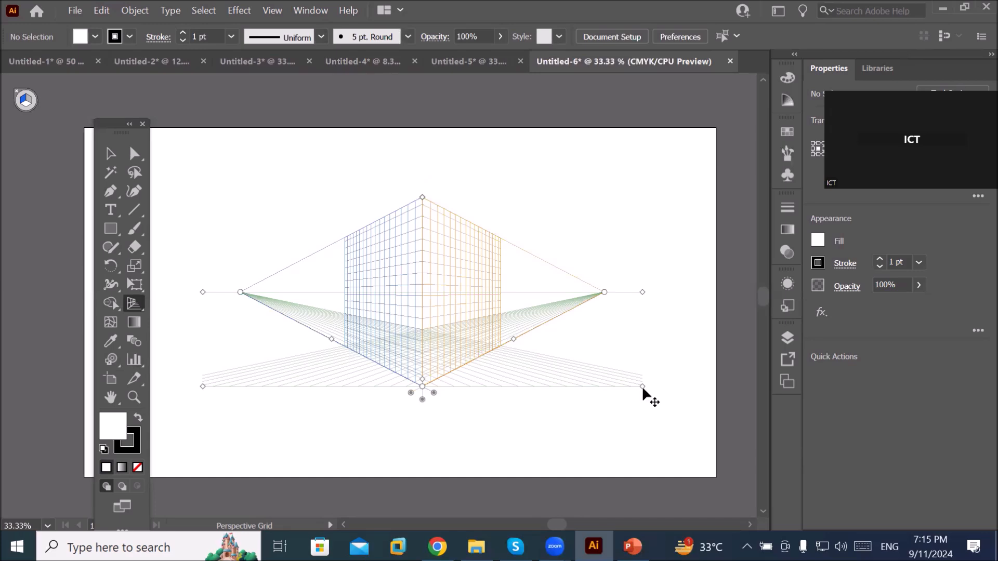
{"action": "left_click_drag", "start_coordinate": [643, 386], "coordinate": [620, 437]}
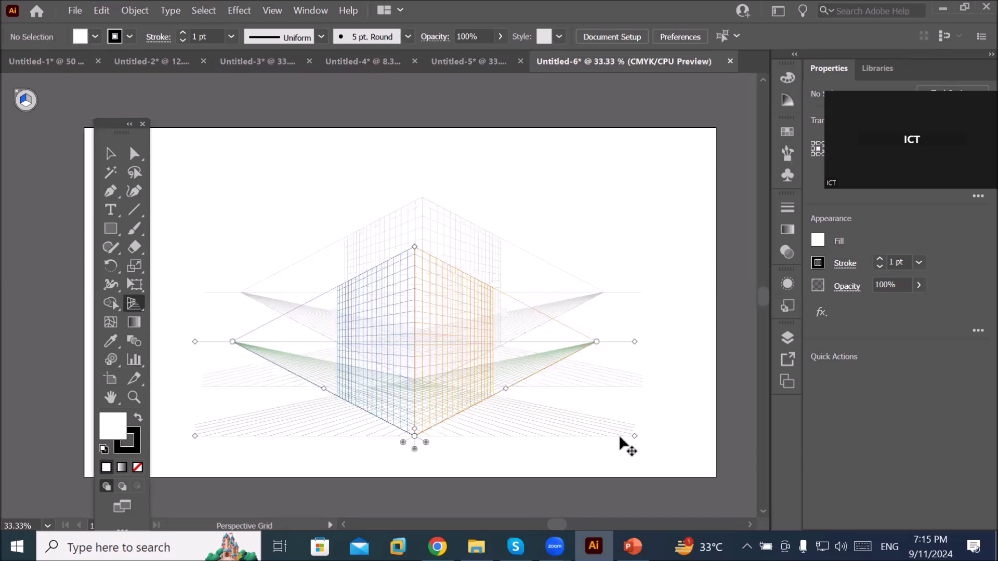
{"action": "left_click_drag", "start_coordinate": [655, 303], "coordinate": [641, 397]}
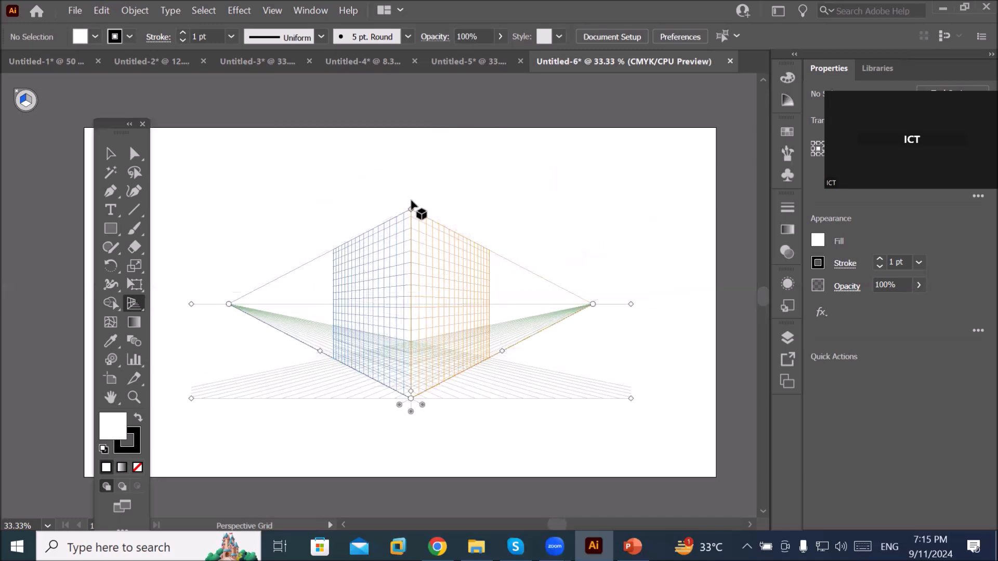
Step: Adjust the vertical extent of the perspective grid, ending with both wall planes reaching close to the artboard's upper edge
{"action": "scroll", "coordinate": [415, 180], "scroll_direction": "up", "scroll_amount": 1}
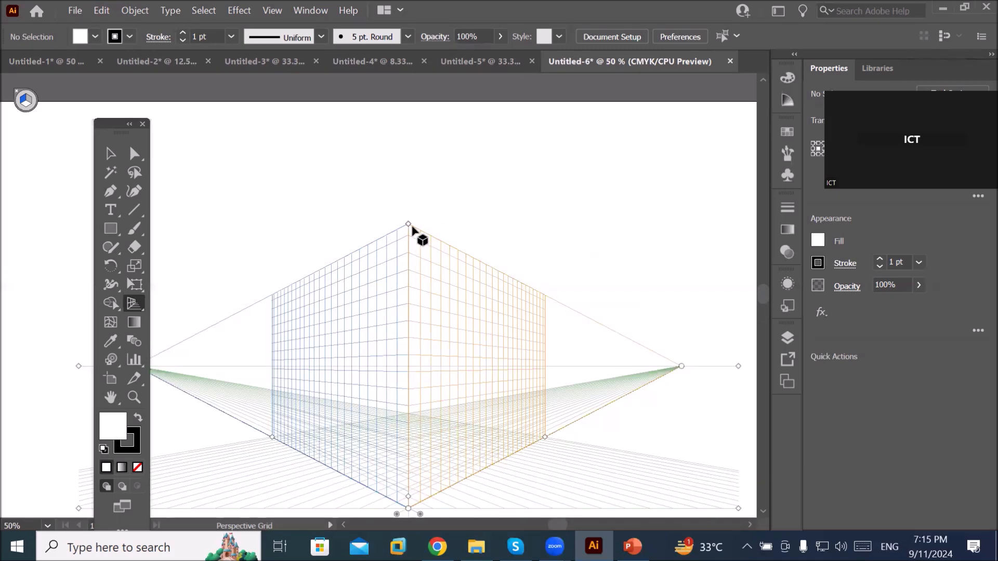
{"action": "left_click_drag", "start_coordinate": [408, 231], "coordinate": [406, 248]}
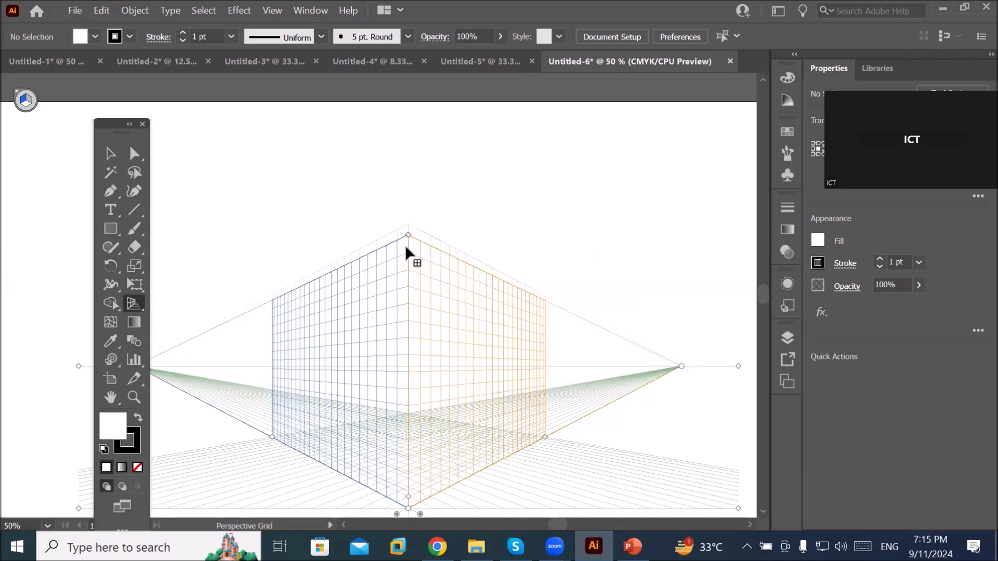
{"action": "left_click_drag", "start_coordinate": [402, 298], "coordinate": [407, 385]}
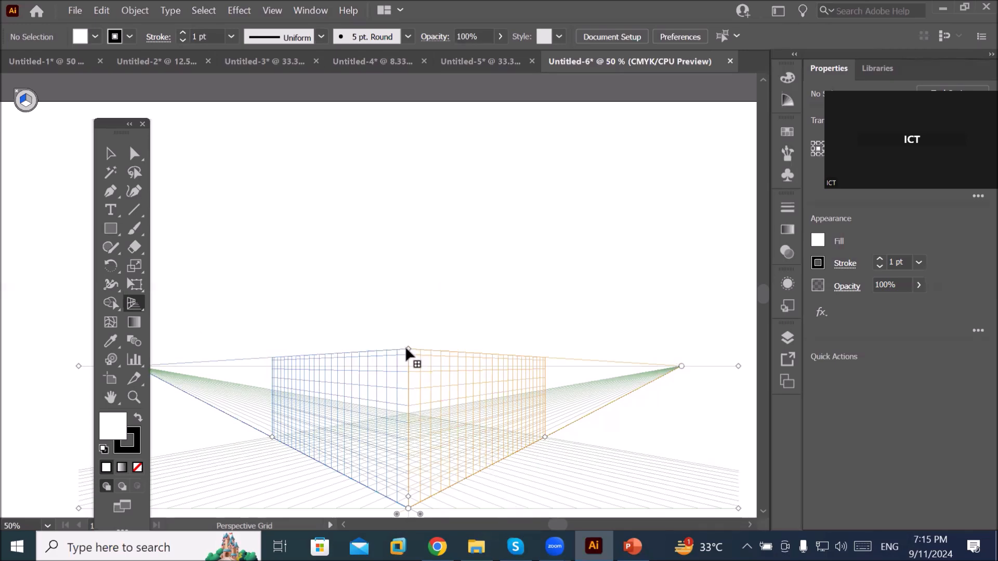
{"action": "left_click_drag", "start_coordinate": [408, 330], "coordinate": [432, 281]}
{"action": "left_click_drag", "start_coordinate": [439, 168], "coordinate": [449, 137]}
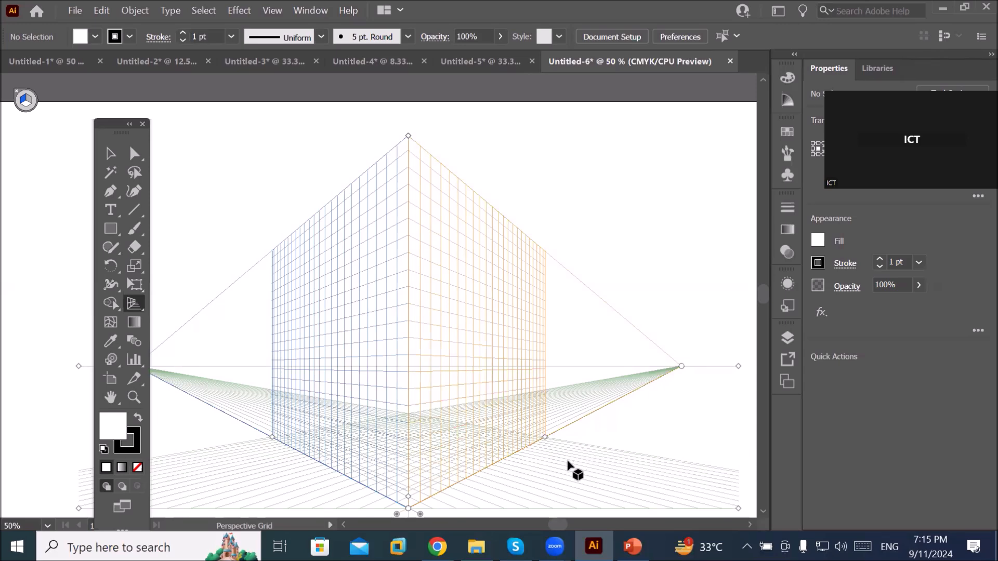
Step: Enlarge the cell size of the perspective grid to get fewer, coarser cells on all planes
{"action": "scroll", "coordinate": [548, 374], "scroll_direction": "down", "scroll_amount": 3}
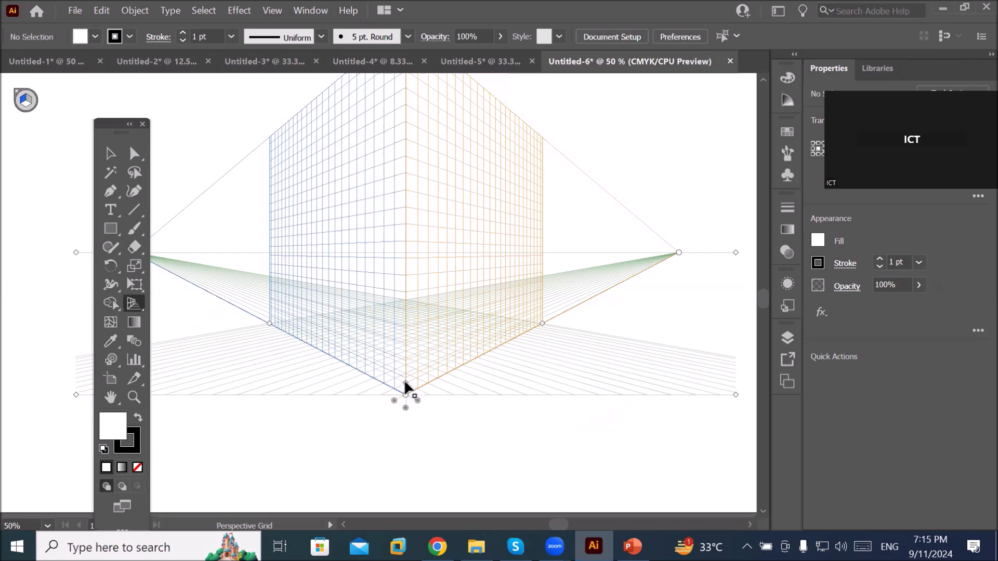
{"action": "left_click_drag", "start_coordinate": [413, 370], "coordinate": [410, 343]}
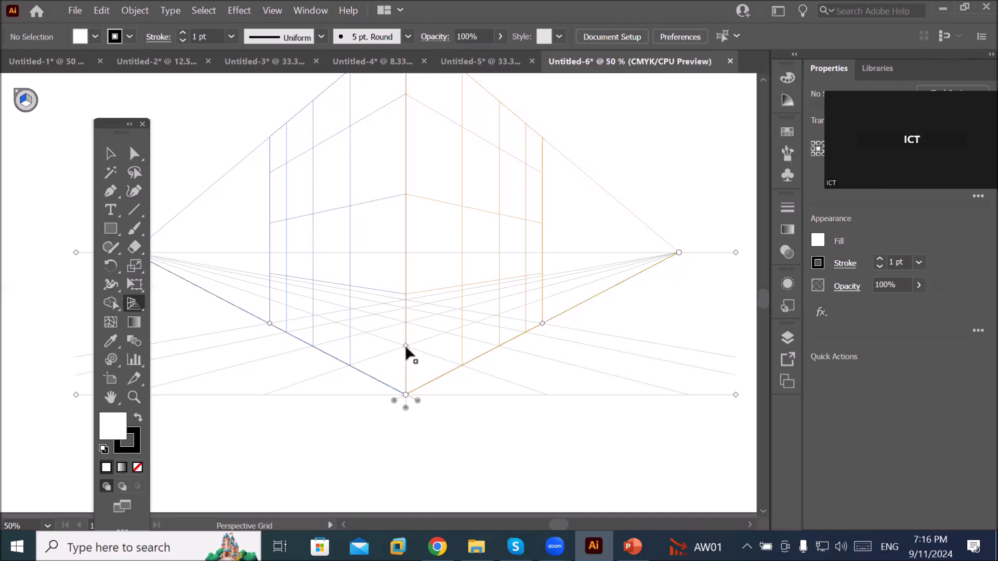
{"action": "left_click_drag", "start_coordinate": [406, 347], "coordinate": [407, 370]}
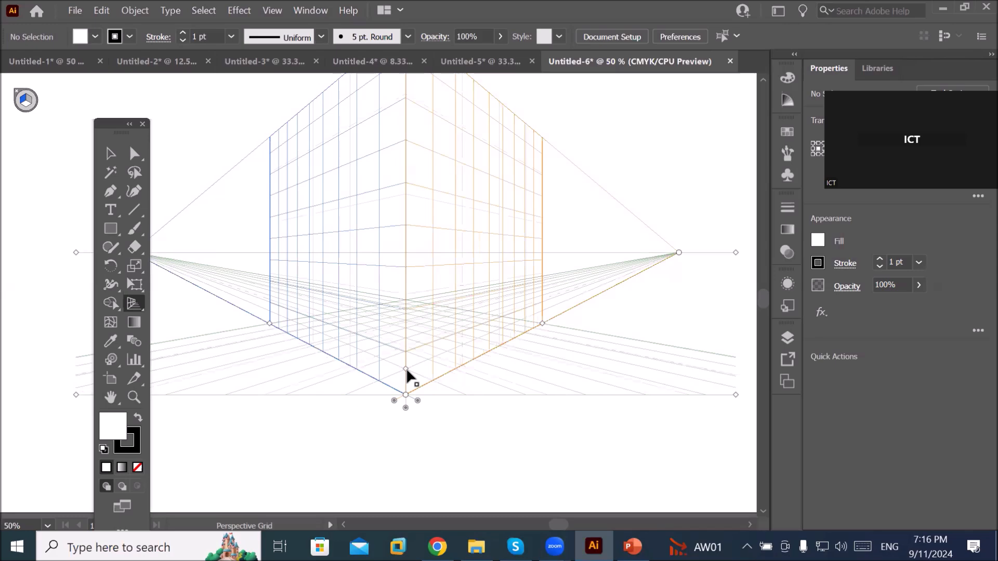
{"action": "left_click_drag", "start_coordinate": [403, 367], "coordinate": [405, 369]}
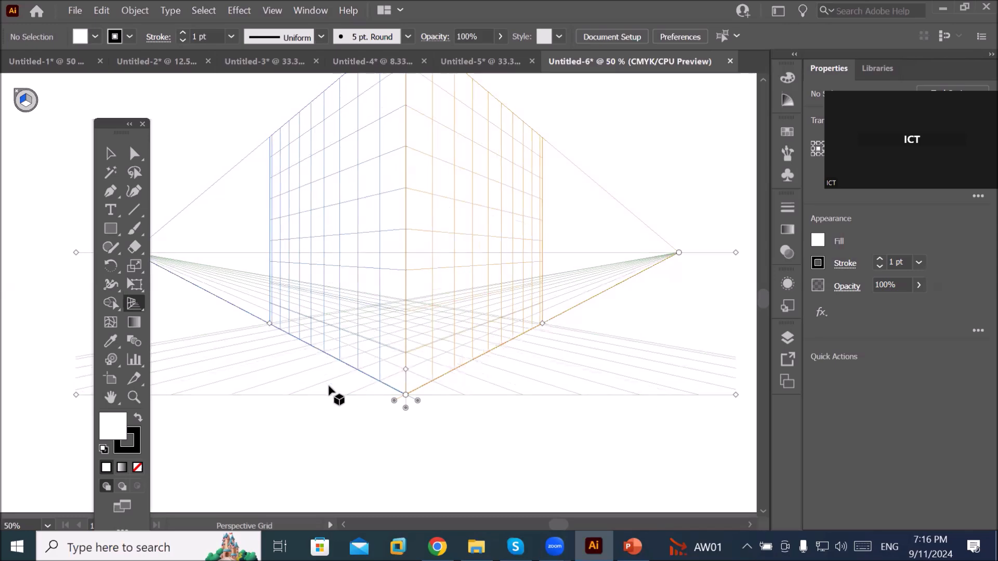
Step: Make the right grid plane active and draw a one-cell rectangle against the central vertical edge, high on the plane
{"action": "left_click", "coordinate": [24, 101]}
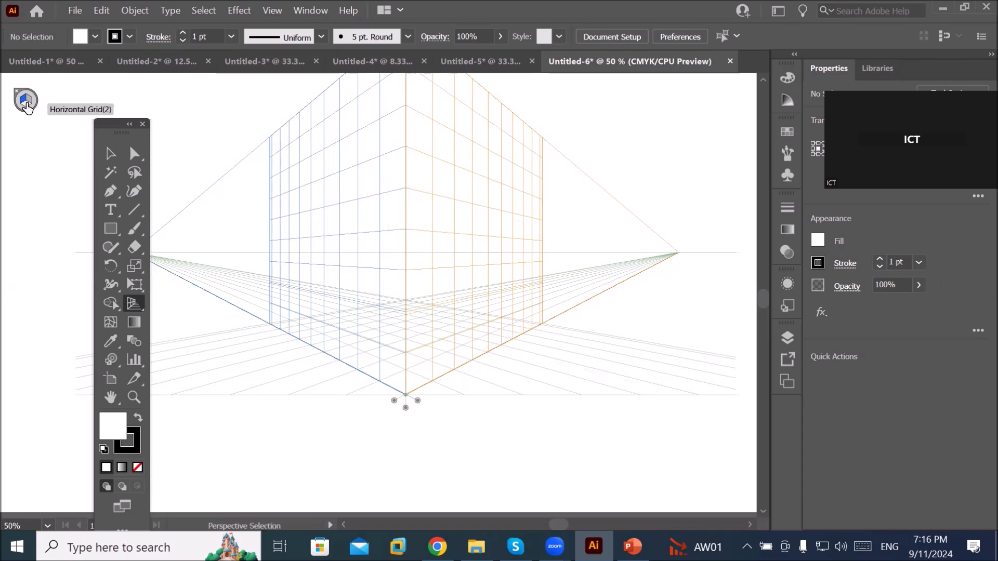
{"action": "left_click", "coordinate": [29, 102]}
{"action": "key", "text": "shift+p"}
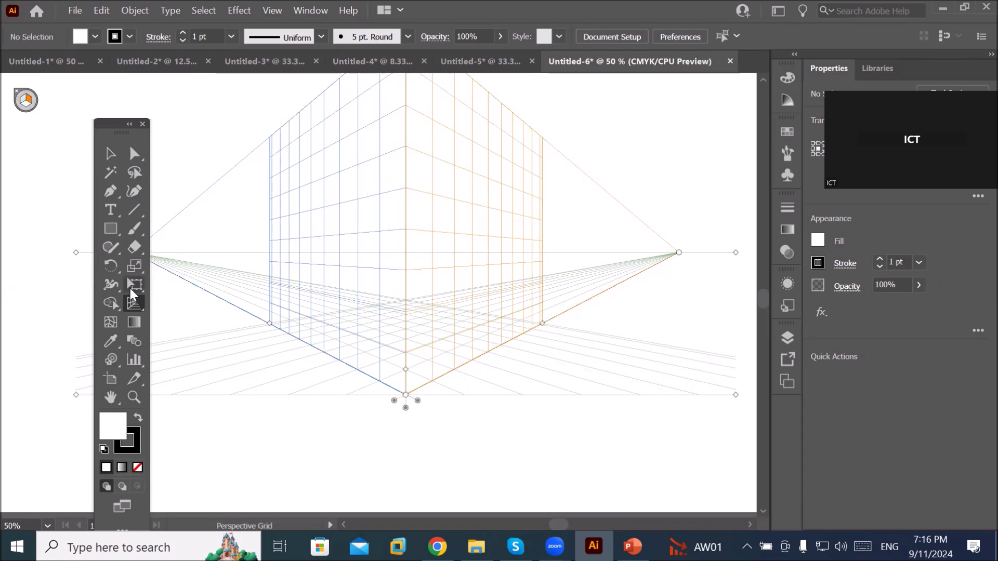
{"action": "left_click", "coordinate": [115, 234]}
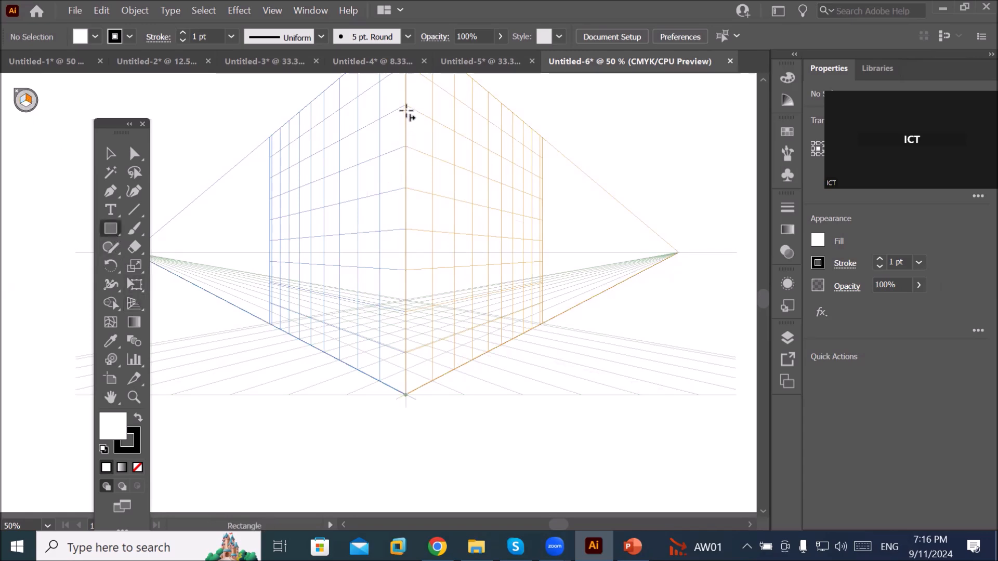
{"action": "left_click_drag", "start_coordinate": [406, 106], "coordinate": [432, 156]}
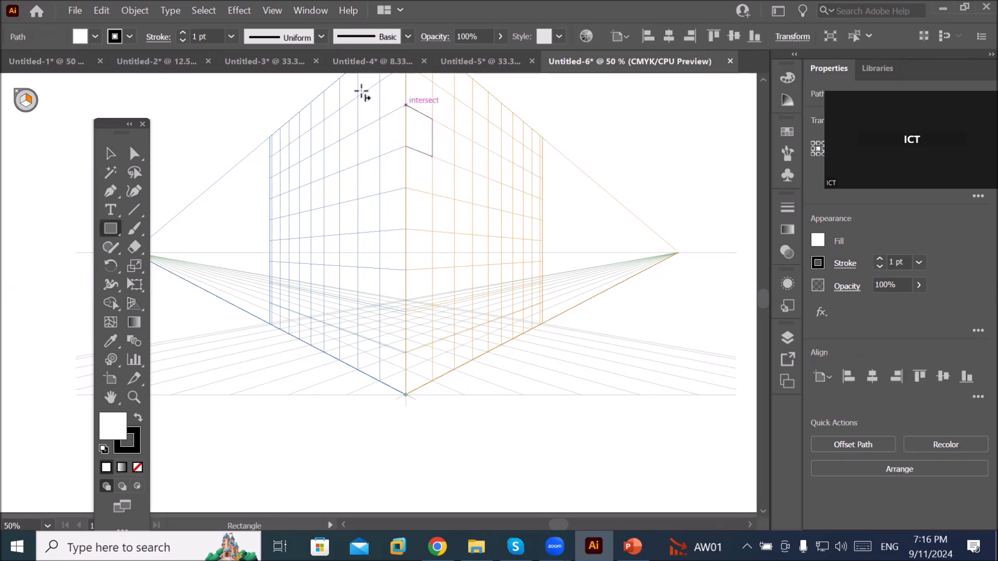
{"action": "scroll", "coordinate": [362, 92], "scroll_direction": "up", "scroll_amount": 2}
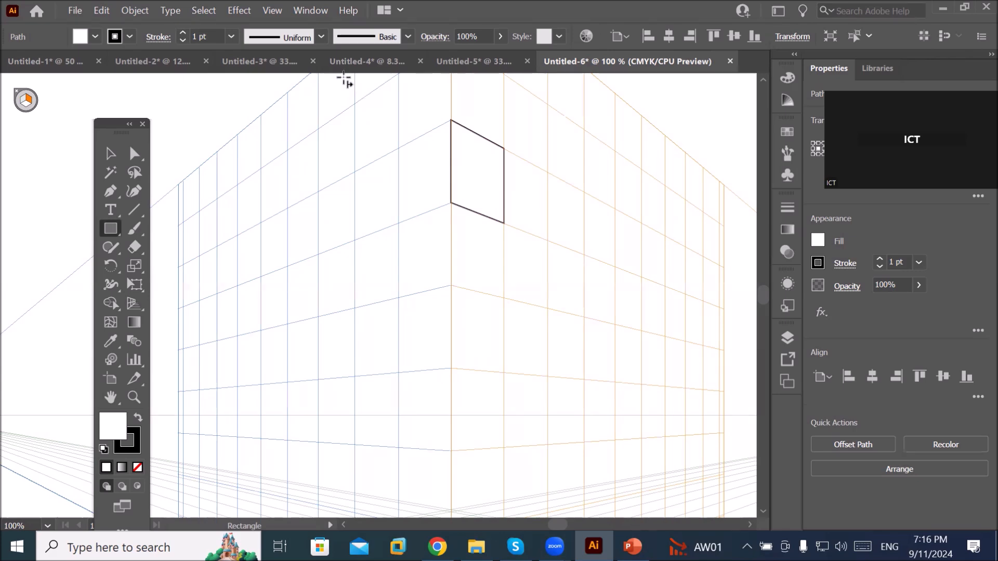
{"action": "scroll", "coordinate": [343, 77], "scroll_direction": "down", "scroll_amount": 1}
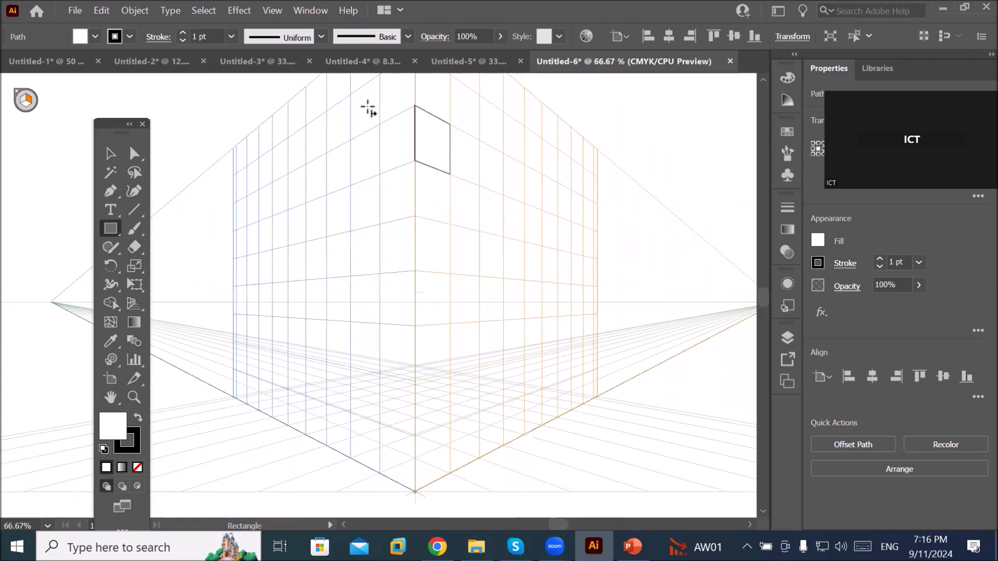
Step: Fill the new rectangle on the right plane with red
{"action": "left_click", "coordinate": [95, 37]}
{"action": "left_click", "coordinate": [53, 63]}
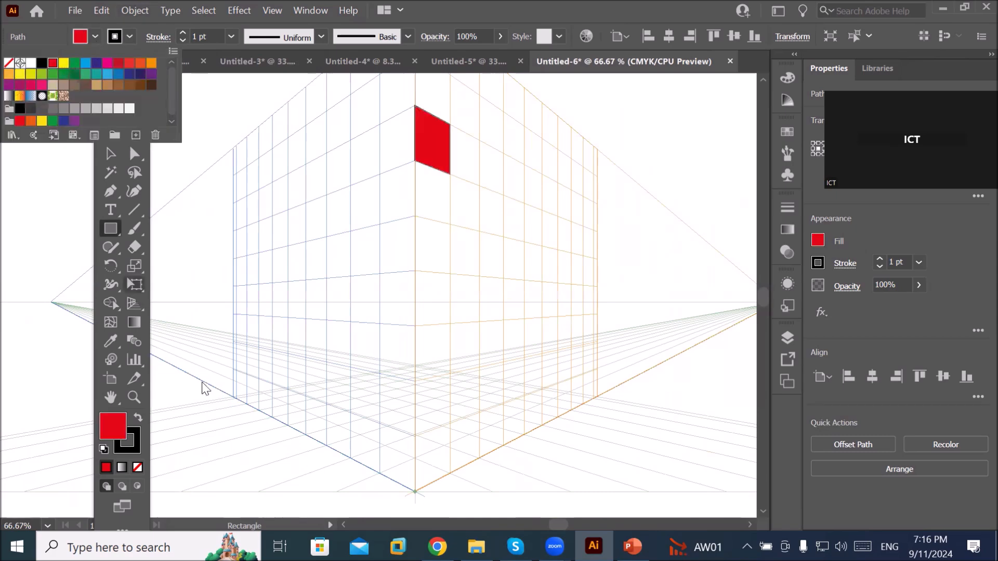
{"action": "left_click", "coordinate": [107, 224]}
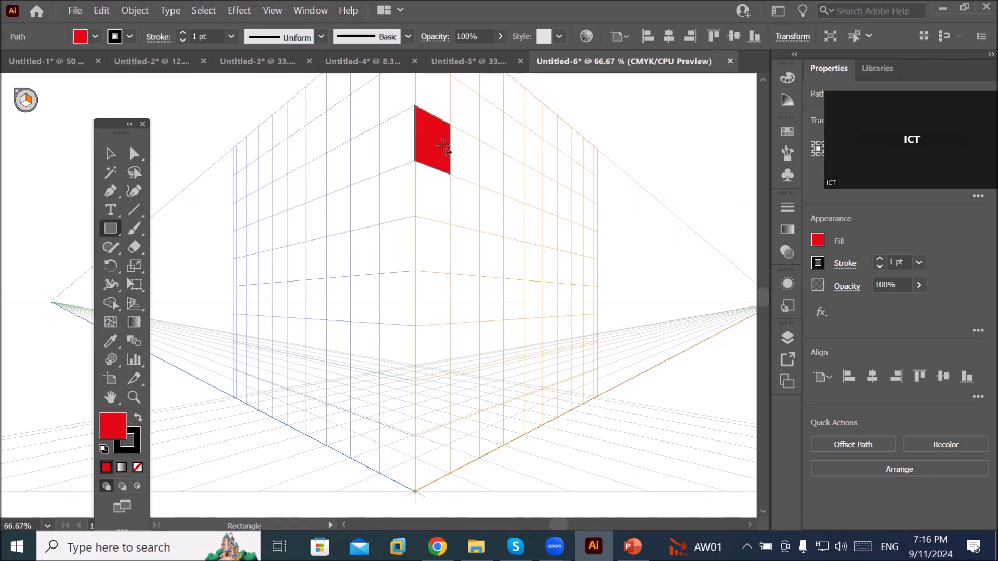
{"action": "left_click_drag", "start_coordinate": [107, 121], "coordinate": [105, 109]}
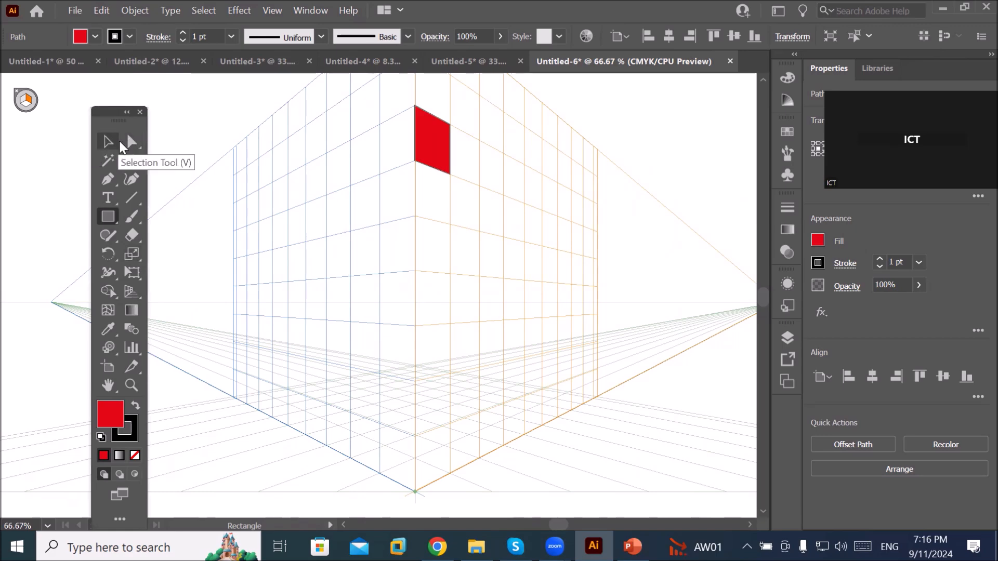
Step: Copy the red rectangle in perspective to the adjacent cell and repeat the copy seven times along the right plane
{"action": "left_click_drag", "start_coordinate": [136, 291], "coordinate": [213, 308]}
{"action": "left_click", "coordinate": [430, 134]}
{"action": "left_click_drag", "start_coordinate": [434, 137], "coordinate": [471, 153]}
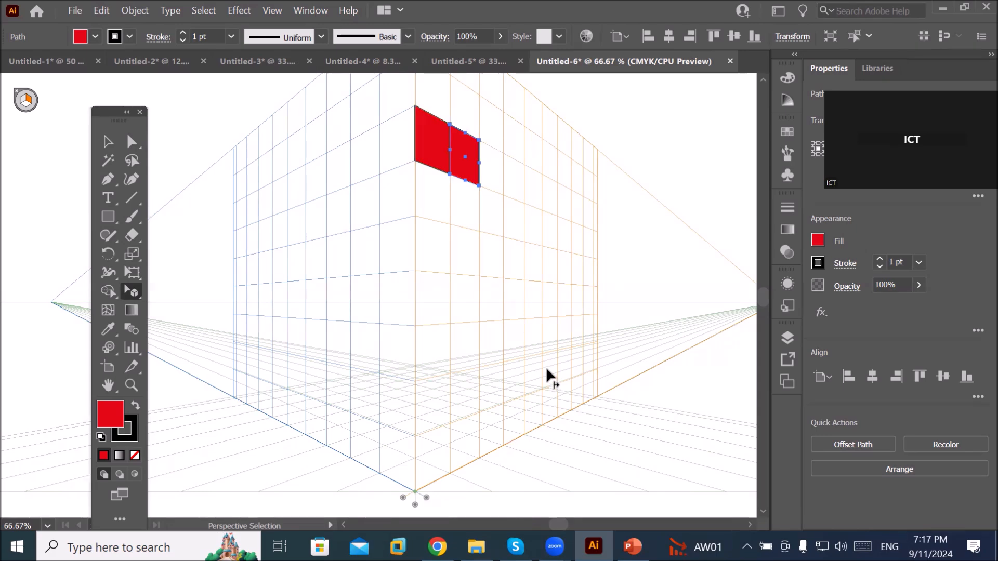
{"action": "key", "text": "ctrl+d"}
{"action": "key", "text": "ctrl+d"}
{"action": "key", "text": "ctrl+d"}
{"action": "key", "text": "ctrl+d"}
{"action": "key", "text": "ctrl+d"}
{"action": "key", "text": "ctrl+d"}
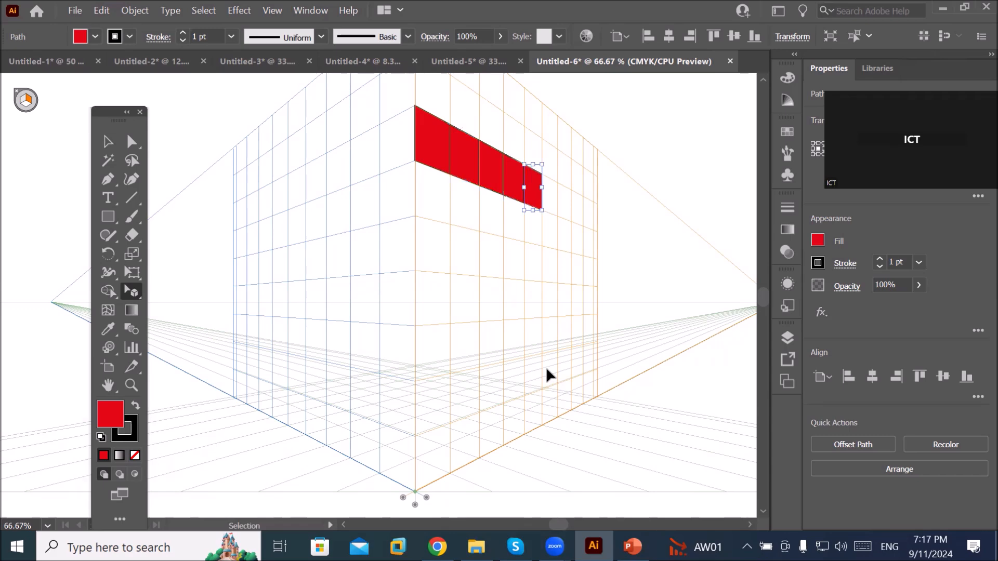
{"action": "key", "text": "ctrl+d"}
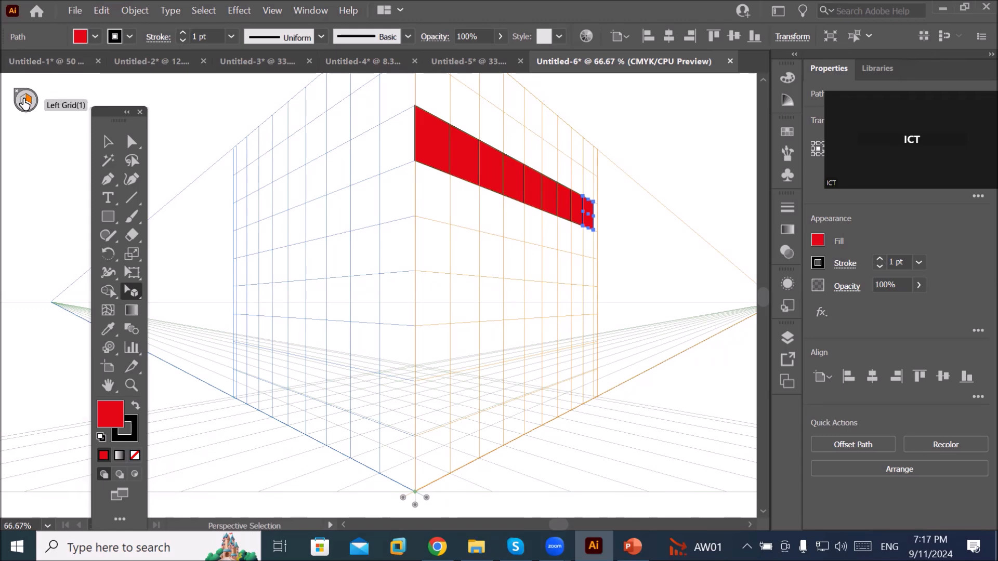
Step: Draw a rectangle on the left grid plane beside the red row and stretch it in perspective to fill one full cell
{"action": "left_click", "coordinate": [24, 102]}
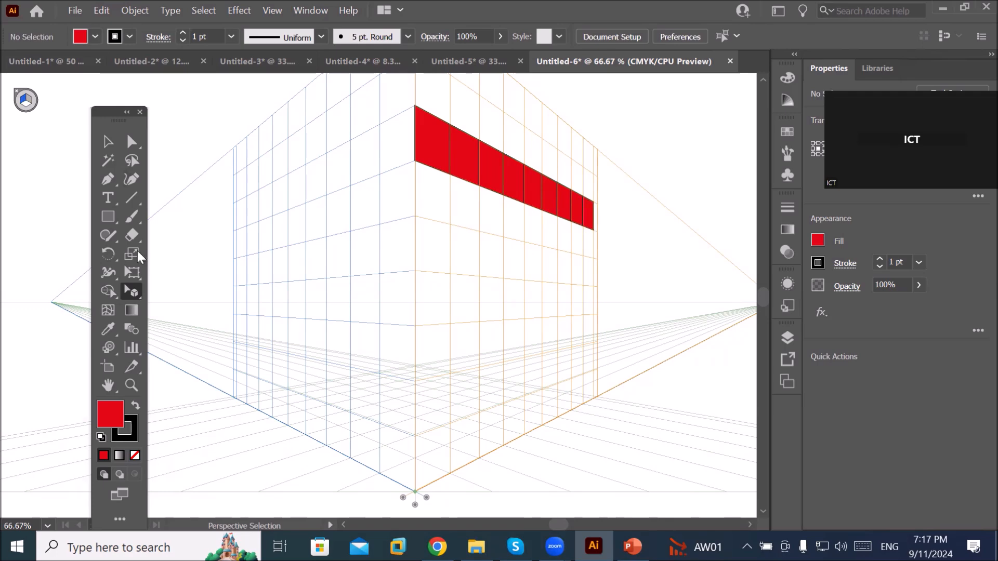
{"action": "left_click", "coordinate": [111, 215]}
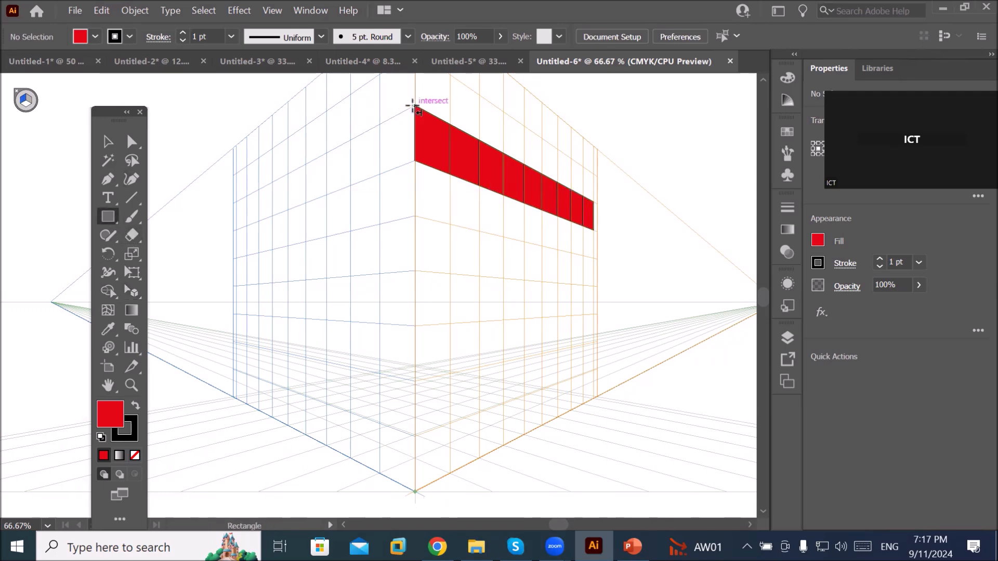
{"action": "left_click_drag", "start_coordinate": [414, 107], "coordinate": [379, 167]}
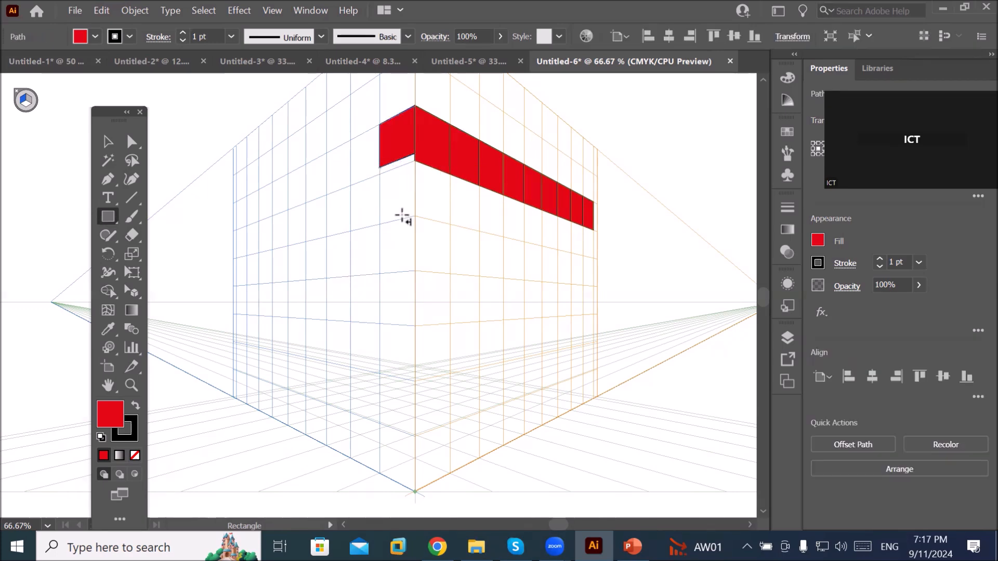
{"action": "scroll", "coordinate": [369, 101], "scroll_direction": "up", "scroll_amount": 2}
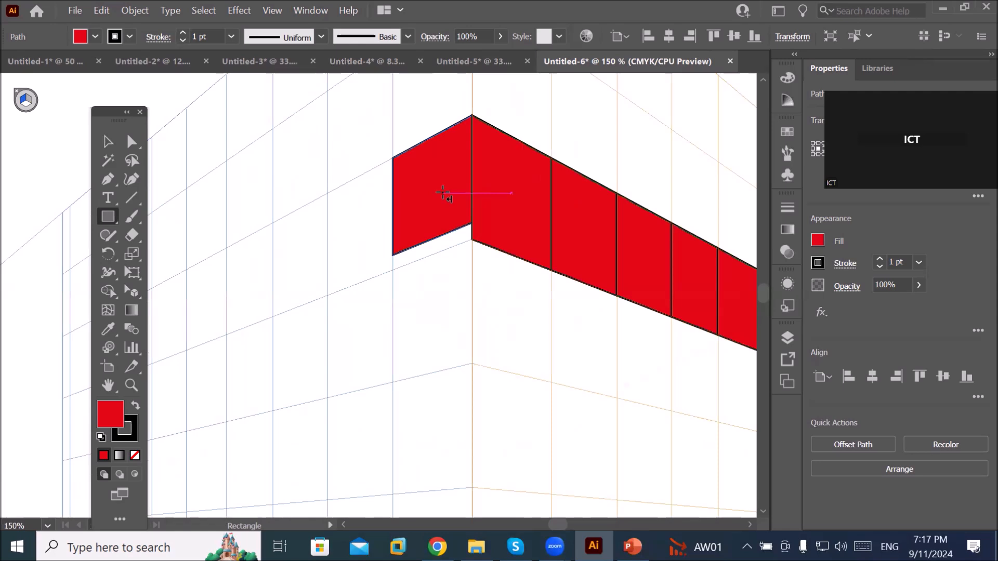
{"action": "left_click", "coordinate": [137, 295]}
{"action": "left_click_drag", "start_coordinate": [137, 294], "coordinate": [186, 308]}
{"action": "left_click_drag", "start_coordinate": [391, 253], "coordinate": [402, 412]}
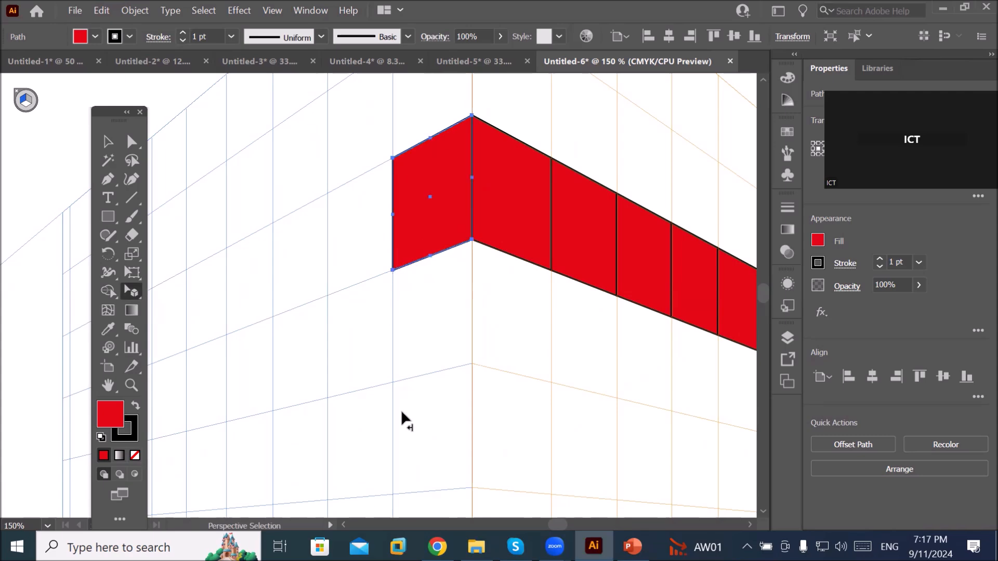
Step: Fill the left-plane rectangle with light blue
{"action": "left_click", "coordinate": [96, 31]}
{"action": "left_click", "coordinate": [85, 62]}
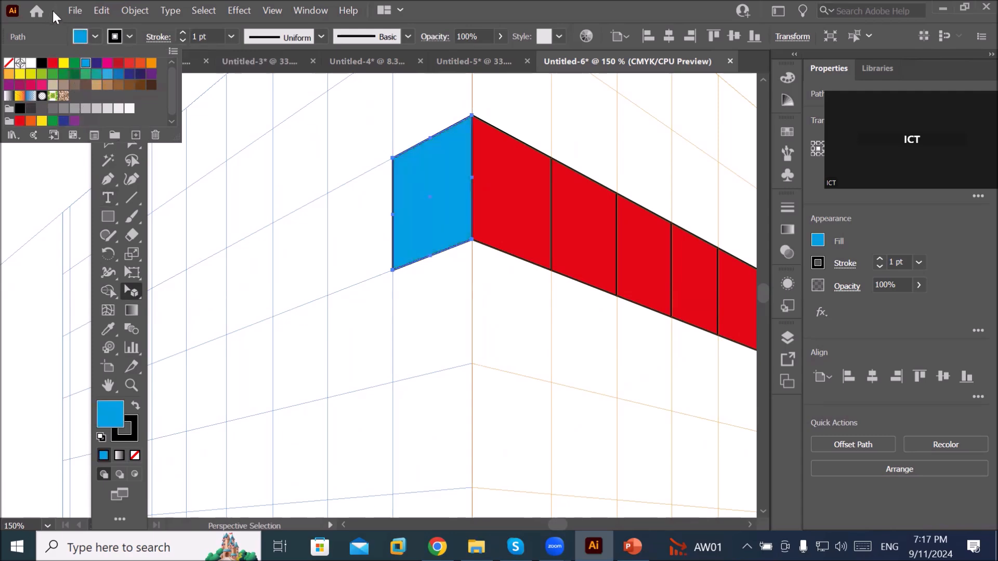
{"action": "left_click", "coordinate": [83, 35]}
{"action": "scroll", "coordinate": [268, 172], "scroll_direction": "down", "scroll_amount": 2}
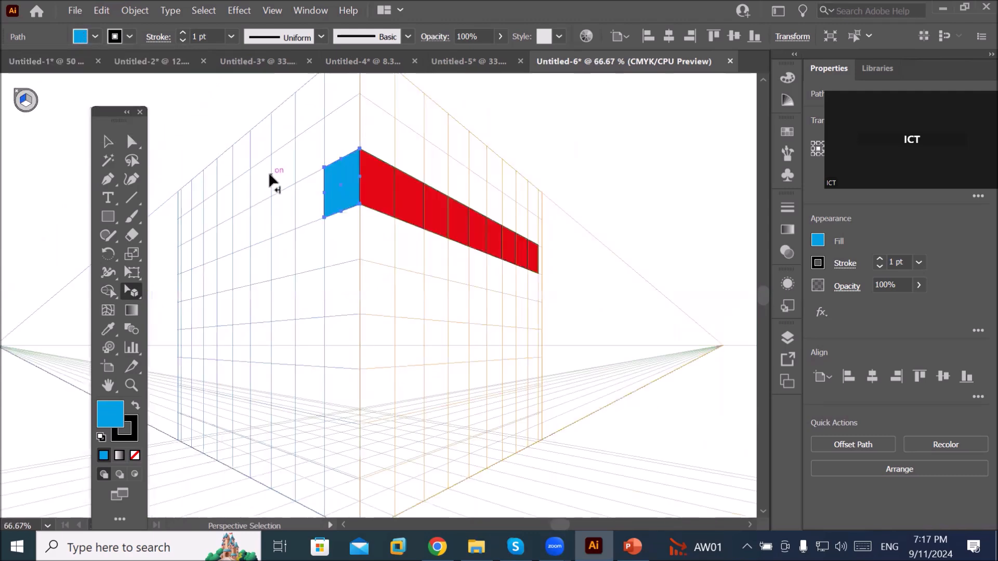
{"action": "key", "text": "space"}
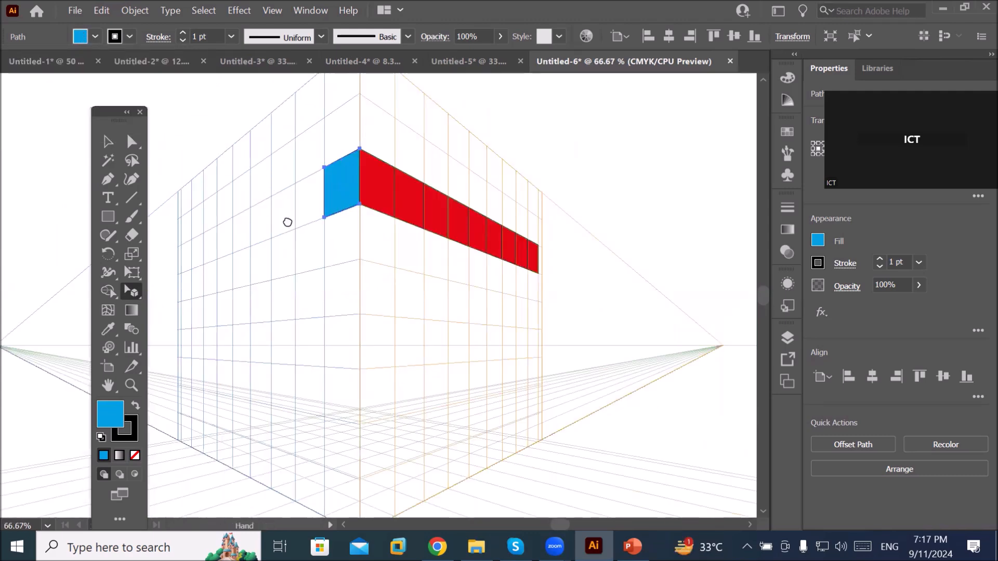
Step: Copy the light blue rectangle in perspective to the adjacent cell and repeat the copy seven times along the left plane
{"action": "left_click_drag", "start_coordinate": [287, 223], "coordinate": [379, 225]}
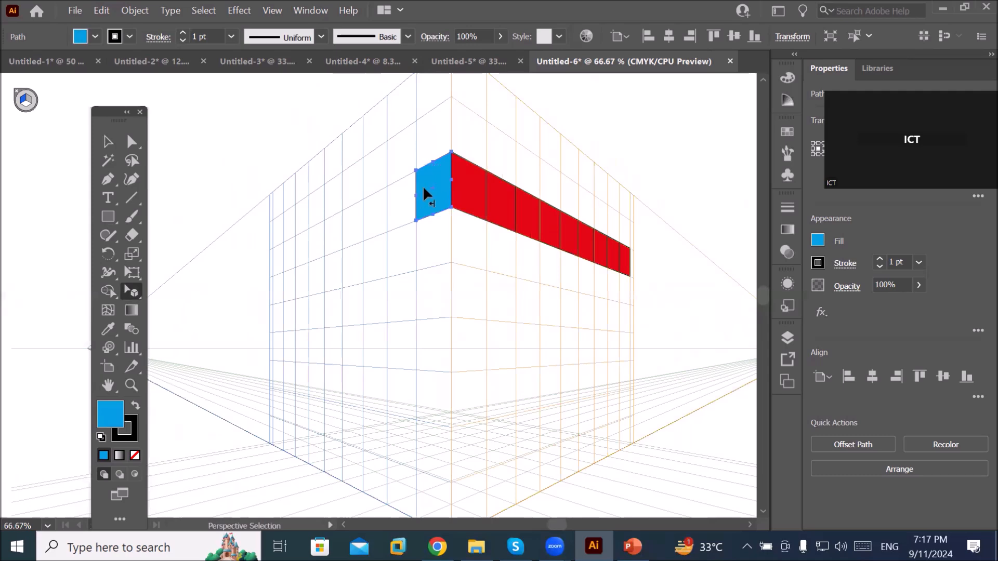
{"action": "left_click", "coordinate": [132, 292]}
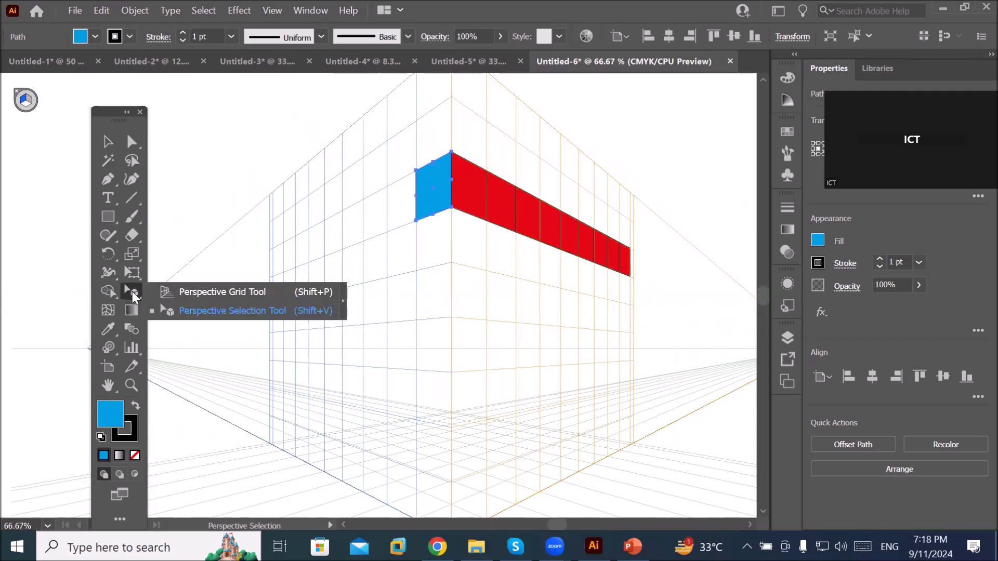
{"action": "left_click", "coordinate": [236, 314]}
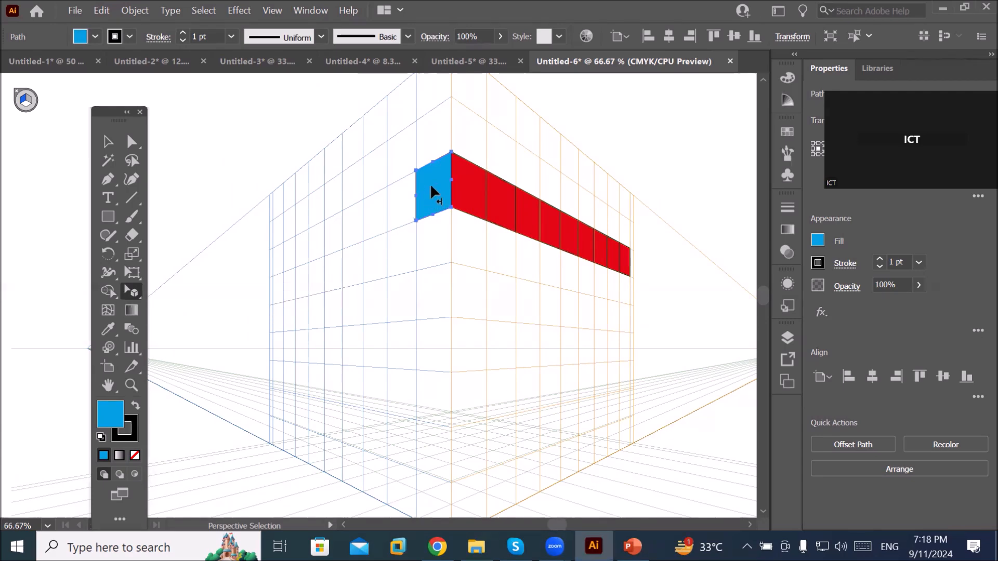
{"action": "left_click_drag", "start_coordinate": [430, 186], "coordinate": [404, 201]}
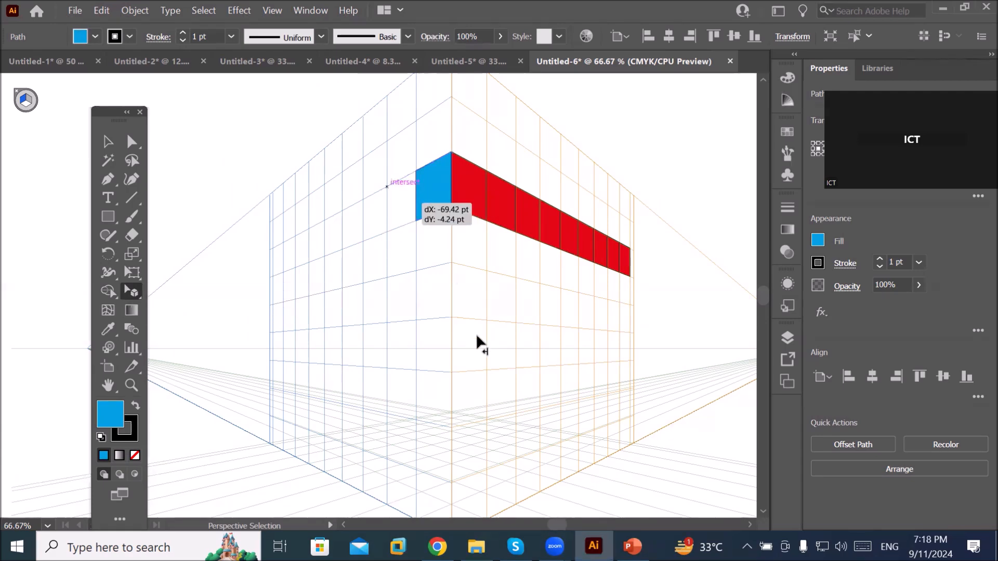
{"action": "key", "text": "ctrl+d"}
{"action": "key", "text": "ctrl+d"}
{"action": "key", "text": "ctrl+d"}
{"action": "key", "text": "ctrl+d"}
{"action": "key", "text": "ctrl+d"}
{"action": "key", "text": "ctrl+d"}
{"action": "key", "text": "ctrl+d"}
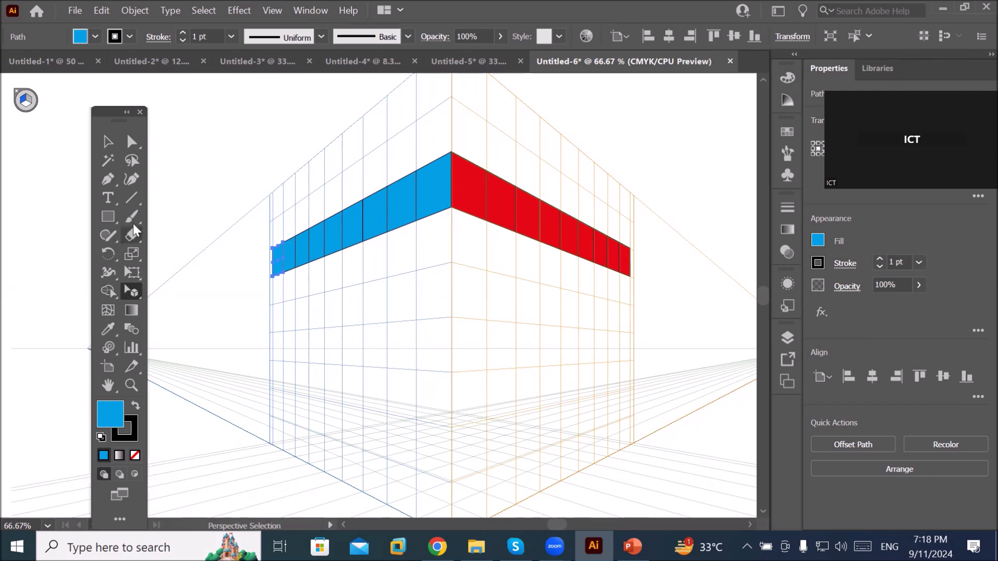
Step: Draw a rectangle about 68 by 69 pt on the left plane beneath the first light blue cell and fill it with dark blue
{"action": "left_click", "coordinate": [108, 214]}
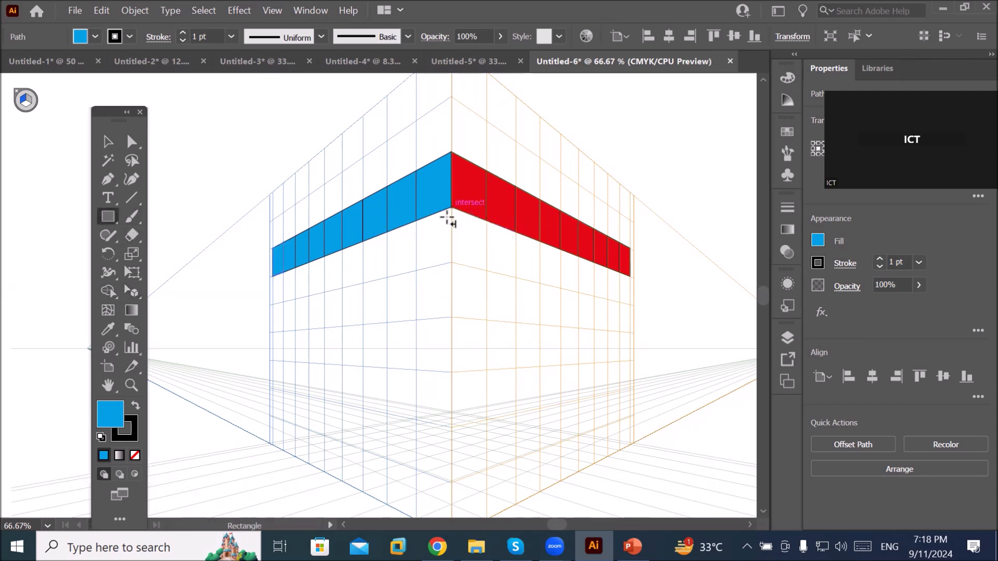
{"action": "left_click_drag", "start_coordinate": [452, 209], "coordinate": [691, 296]}
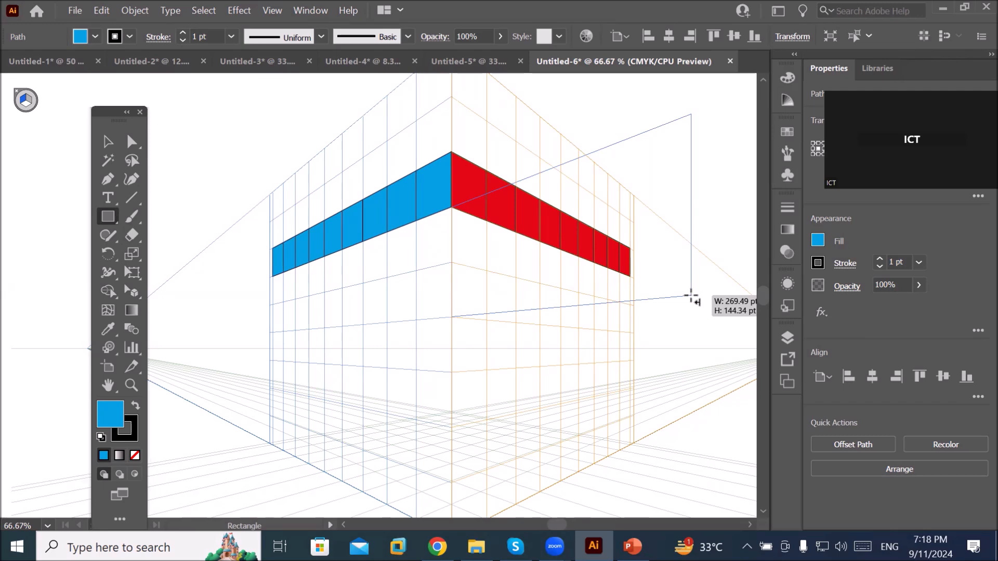
{"action": "left_click_drag", "start_coordinate": [692, 296], "coordinate": [727, 298]}
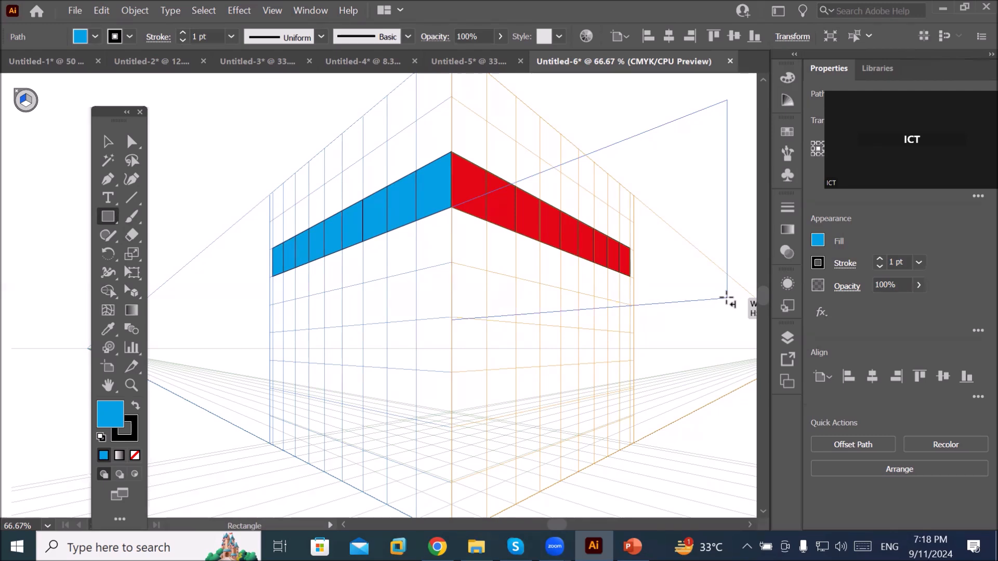
{"action": "left_click_drag", "start_coordinate": [726, 298], "coordinate": [418, 268]}
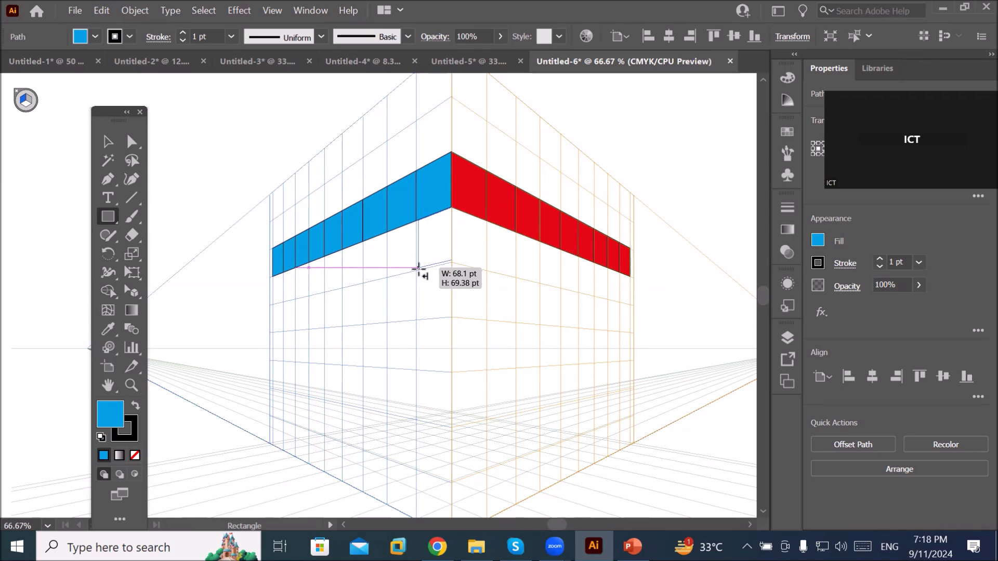
{"action": "left_click_drag", "start_coordinate": [417, 268], "coordinate": [418, 268]}
{"action": "left_click", "coordinate": [94, 36]}
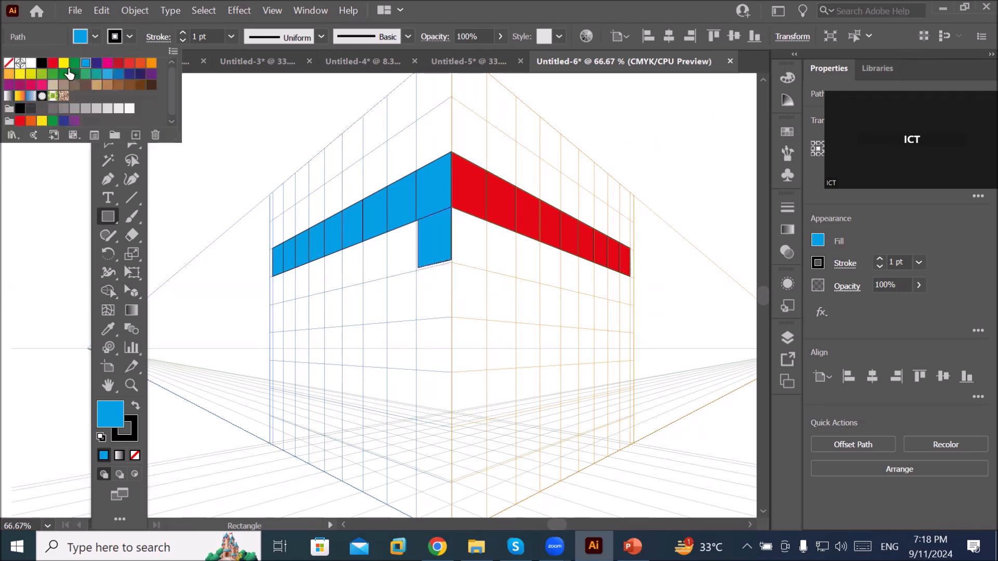
{"action": "left_click", "coordinate": [96, 62]}
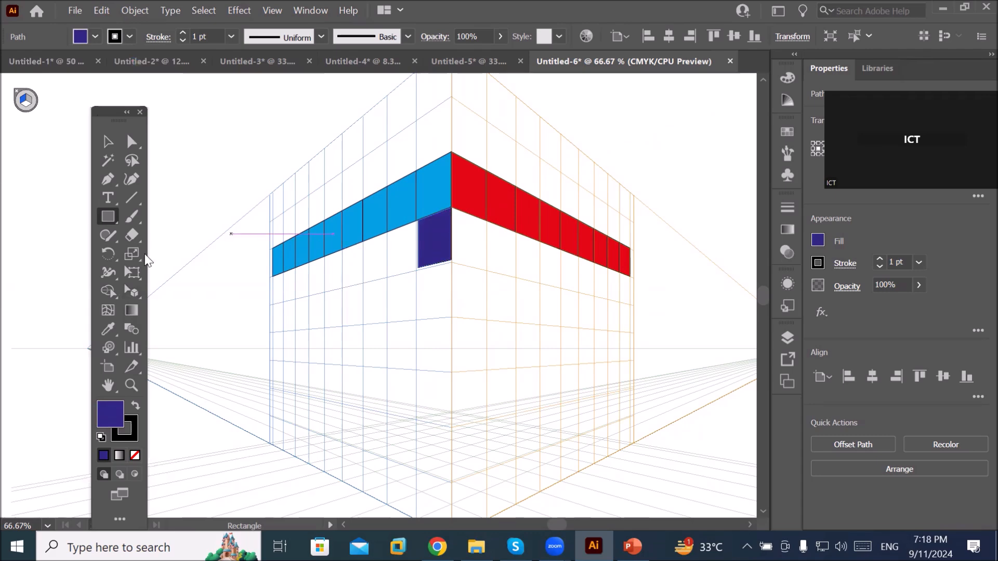
{"action": "left_click", "coordinate": [132, 293]}
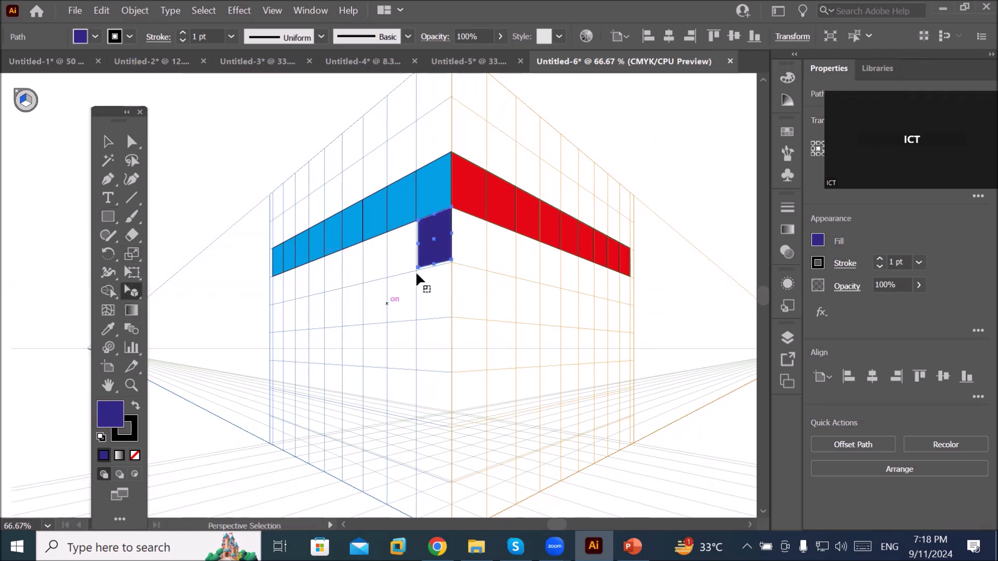
{"action": "left_click_drag", "start_coordinate": [427, 256], "coordinate": [402, 270]}
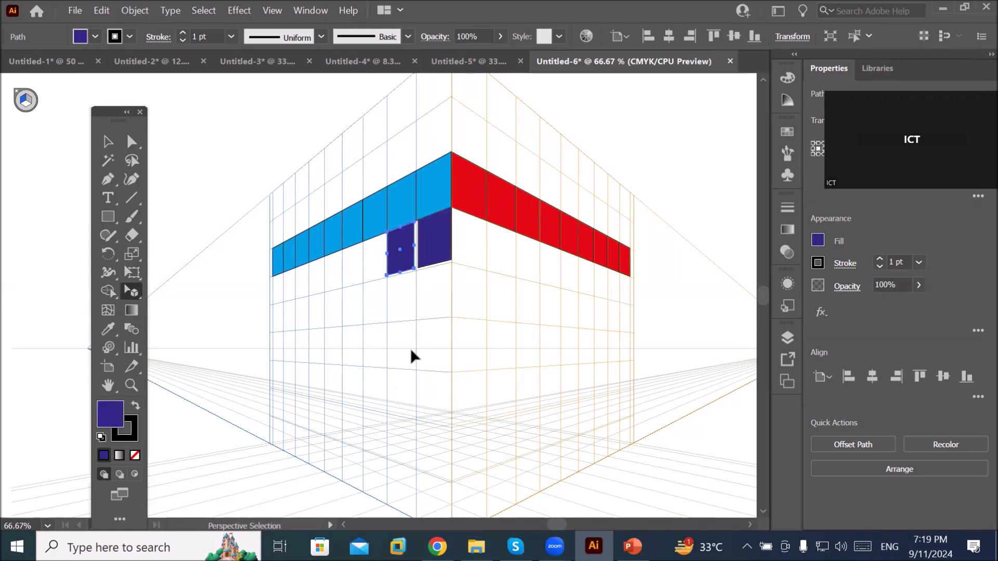
{"action": "key", "text": "ctrl+z"}
Step: Stretch the dark blue rectangle's outer and lower edges in perspective to fill one full grid cell
{"action": "scroll", "coordinate": [441, 224], "scroll_direction": "up", "scroll_amount": 3}
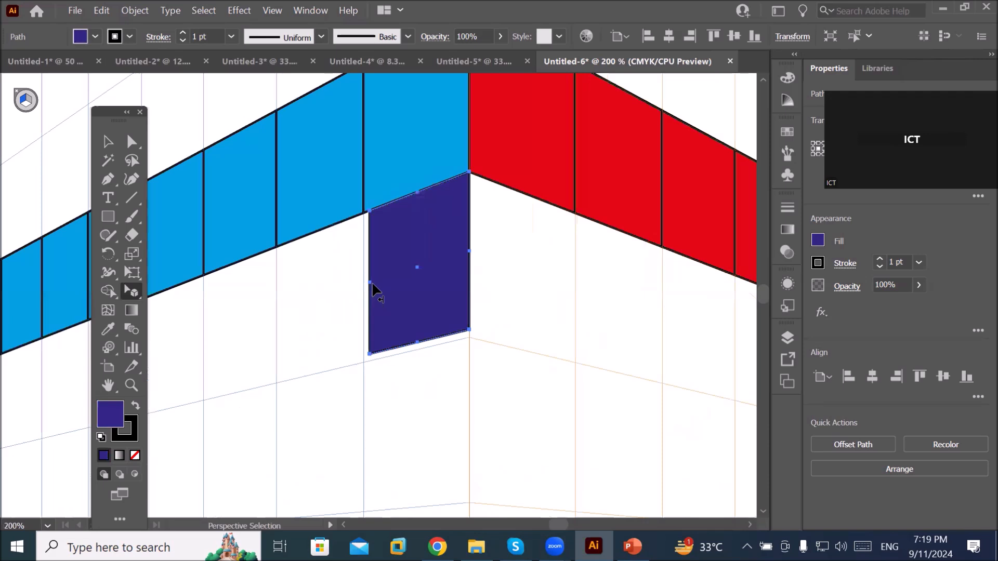
{"action": "left_click_drag", "start_coordinate": [370, 284], "coordinate": [364, 289]}
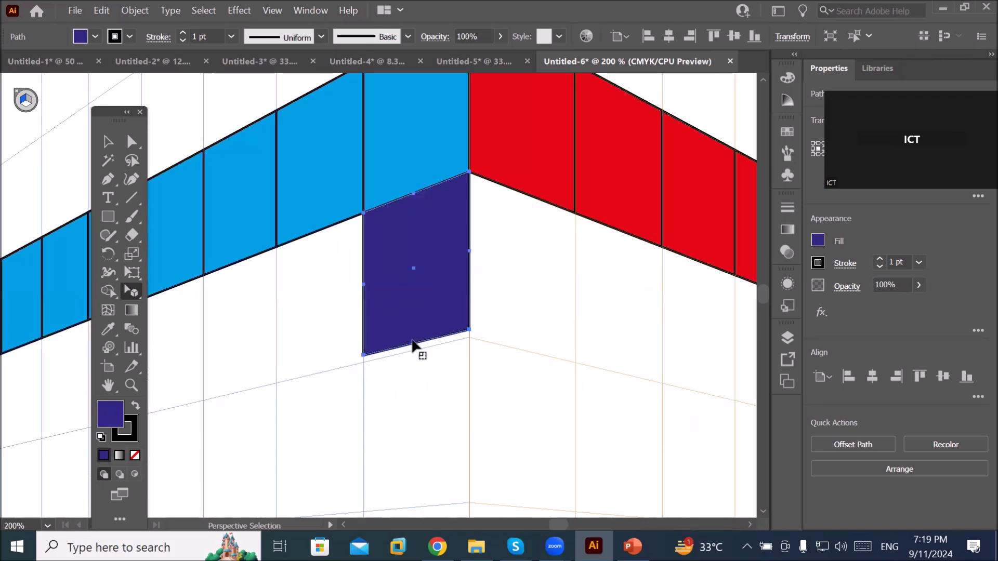
{"action": "left_click_drag", "start_coordinate": [413, 344], "coordinate": [412, 352]}
{"action": "scroll", "coordinate": [409, 346], "scroll_direction": "up", "scroll_amount": 4}
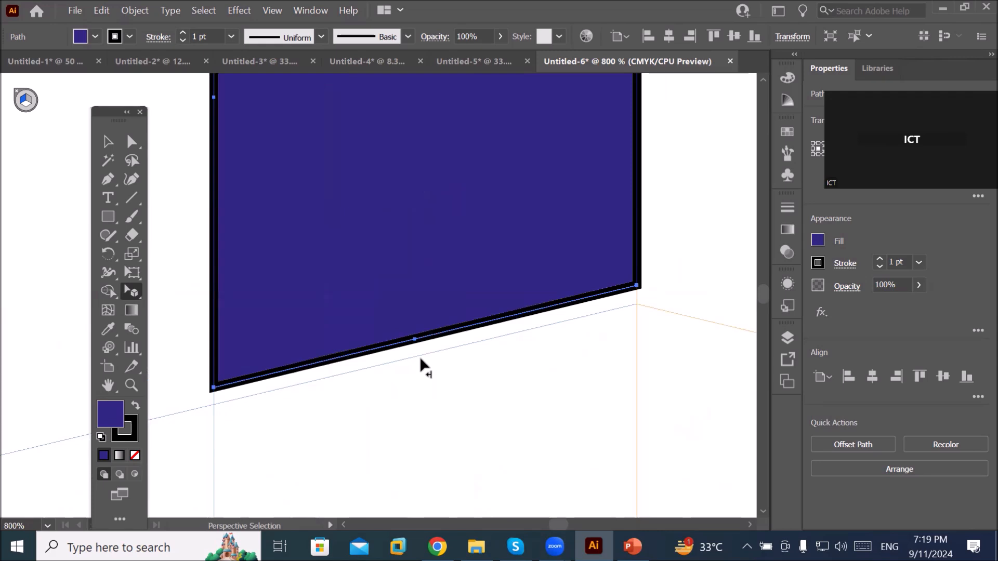
{"action": "left_click_drag", "start_coordinate": [420, 344], "coordinate": [425, 350]}
Step: Copy the dark blue rectangle in perspective to the adjacent cell and repeat the copy along the full length of the light blue row
{"action": "scroll", "coordinate": [419, 378], "scroll_direction": "down", "scroll_amount": 2}
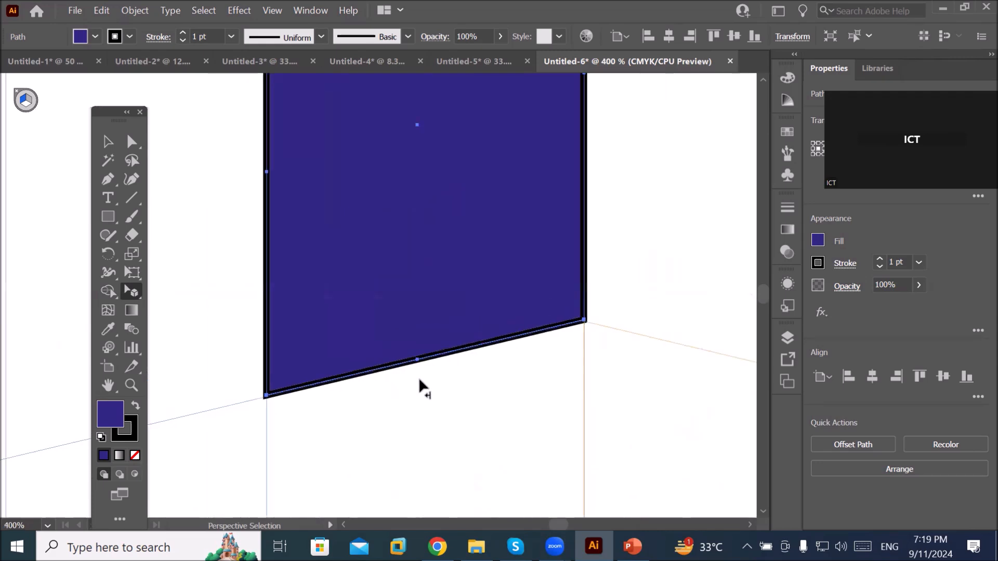
{"action": "scroll", "coordinate": [419, 380], "scroll_direction": "down", "scroll_amount": 2}
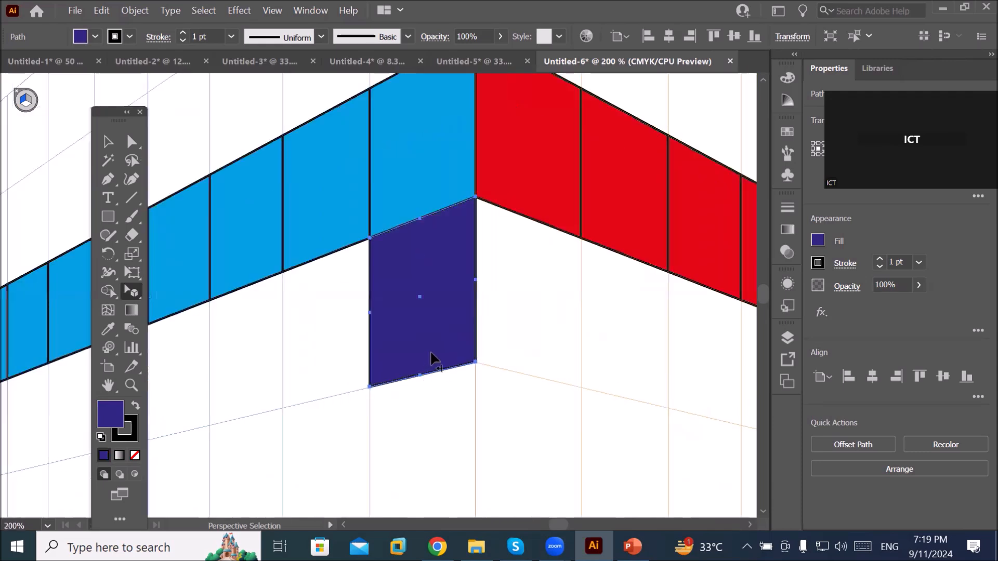
{"action": "scroll", "coordinate": [430, 353], "scroll_direction": "down", "scroll_amount": 1}
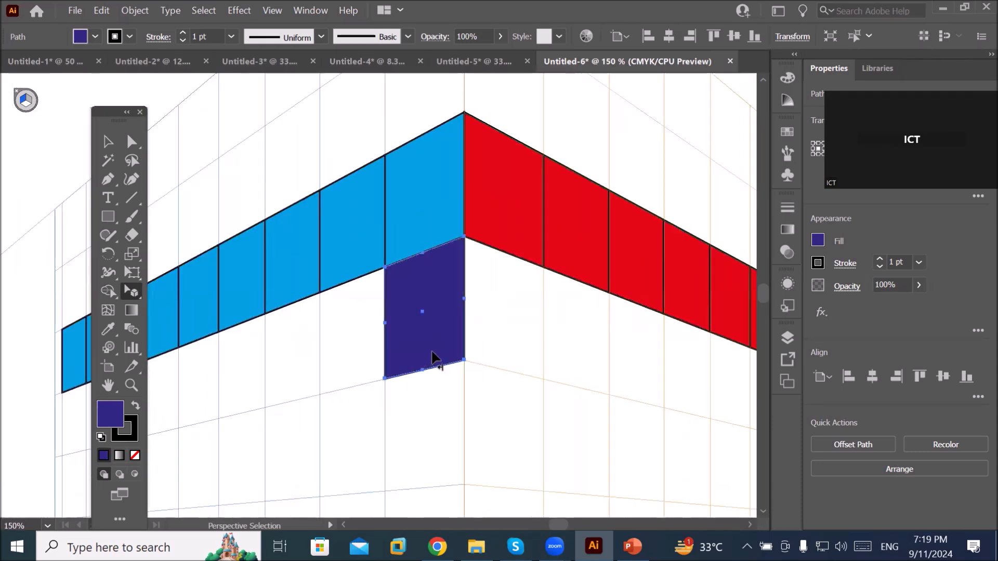
{"action": "left_click_drag", "start_coordinate": [434, 357], "coordinate": [401, 400]}
{"action": "scroll", "coordinate": [435, 420], "scroll_direction": "down", "scroll_amount": 3}
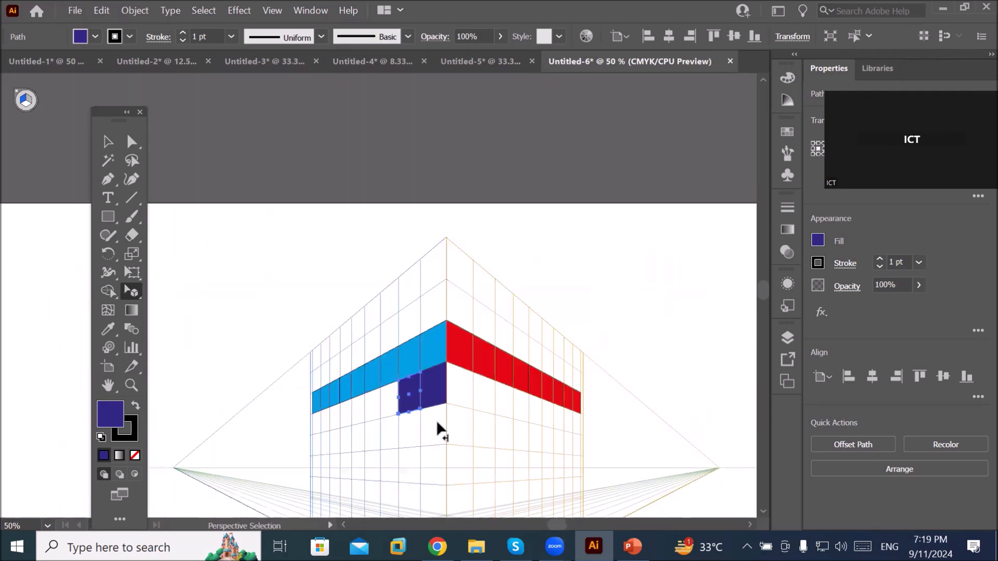
{"action": "key", "text": "ctrl+d"}
{"action": "key", "text": "ctrl+d"}
{"action": "key", "text": "ctrl+d"}
{"action": "key", "text": "ctrl+d"}
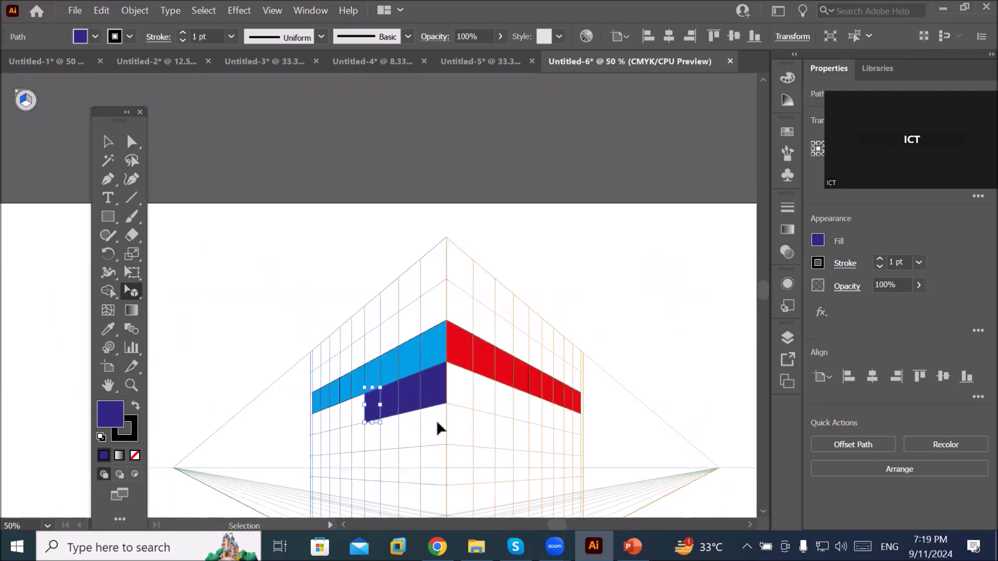
{"action": "key", "text": "ctrl+d"}
{"action": "key", "text": "ctrl+d"}
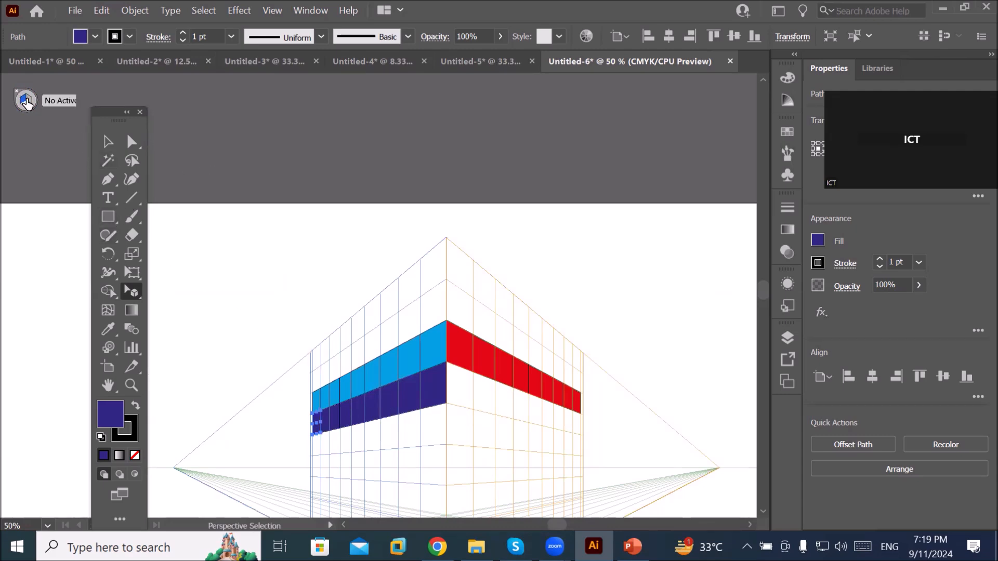
Step: Make the right grid plane active and draw a dark blue rectangle filling the cell beneath the first red one
{"action": "left_click", "coordinate": [188, 239]}
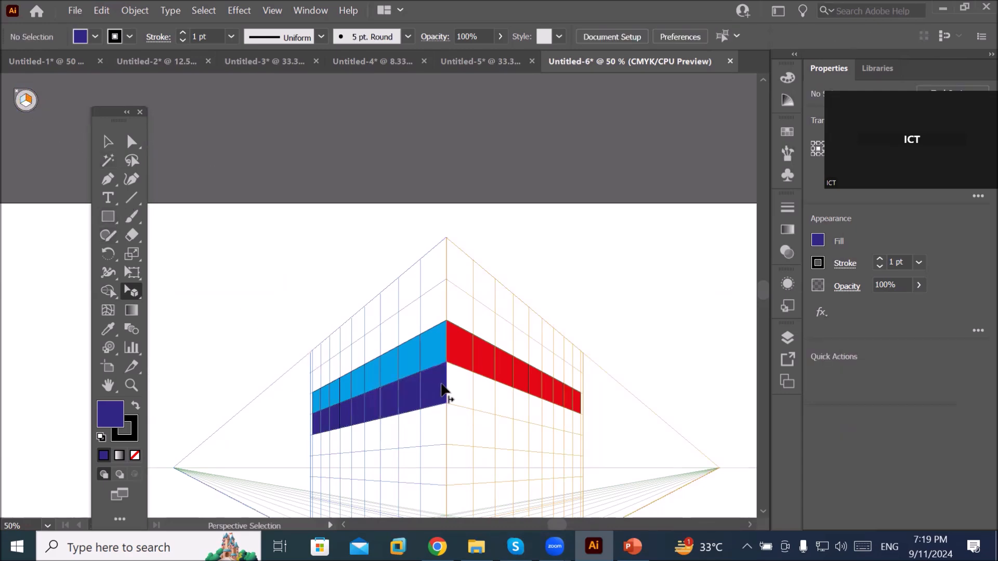
{"action": "scroll", "coordinate": [500, 384], "scroll_direction": "up", "scroll_amount": 3}
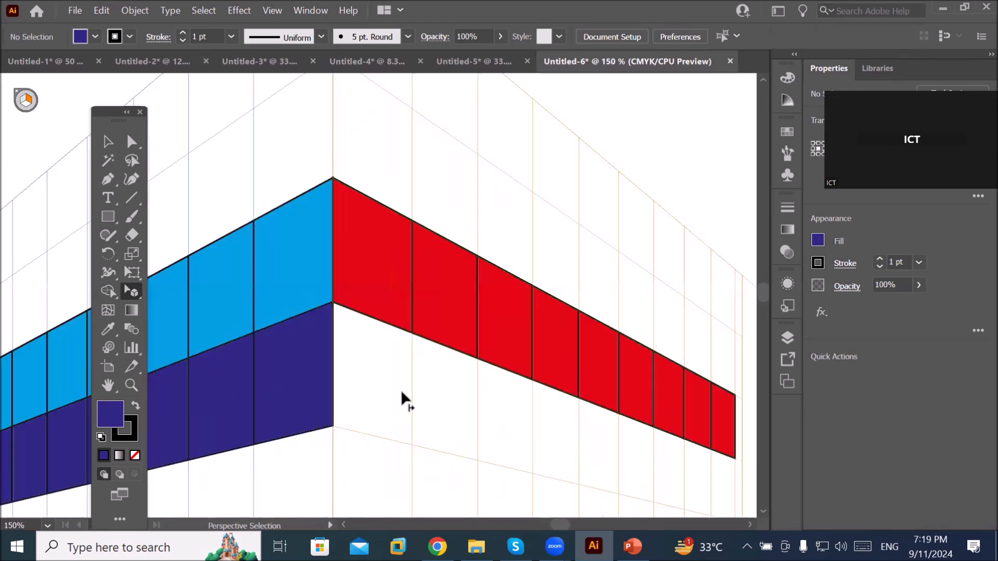
{"action": "left_click", "coordinate": [104, 218]}
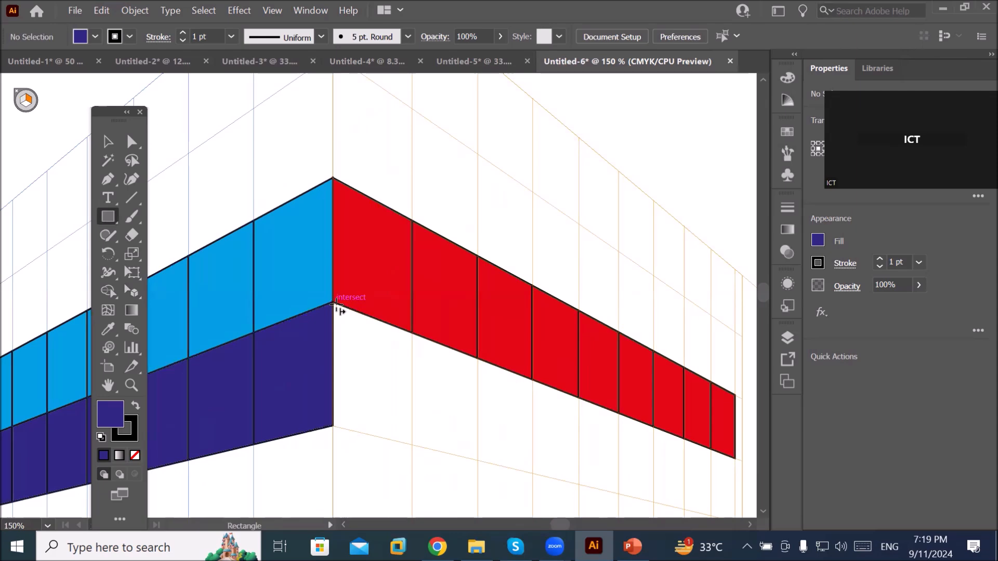
{"action": "left_click_drag", "start_coordinate": [334, 303], "coordinate": [418, 436]}
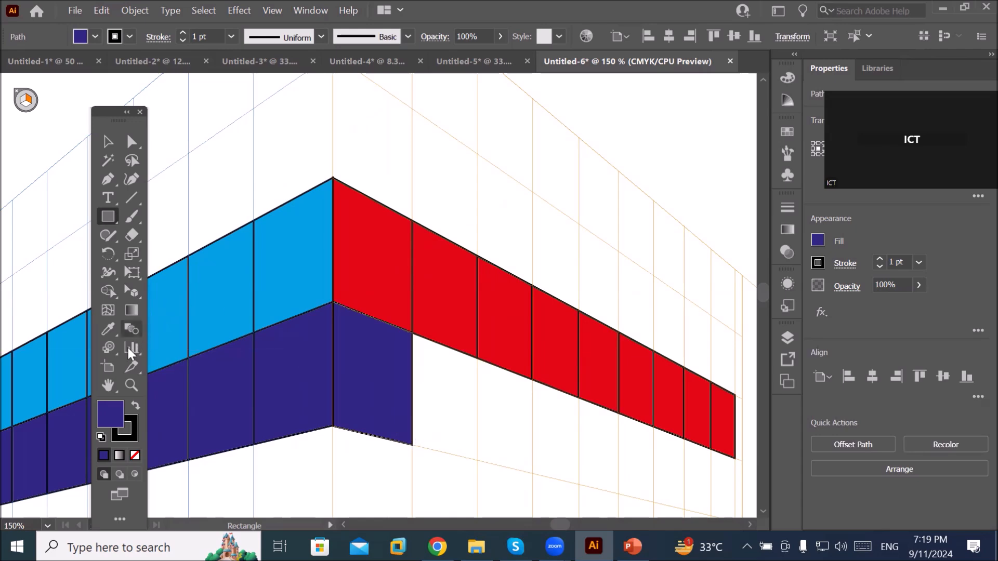
Step: Copy the right-plane dark blue rectangle in perspective to the adjacent cell and repeat the copy seven times beneath the red row
{"action": "left_click", "coordinate": [133, 294]}
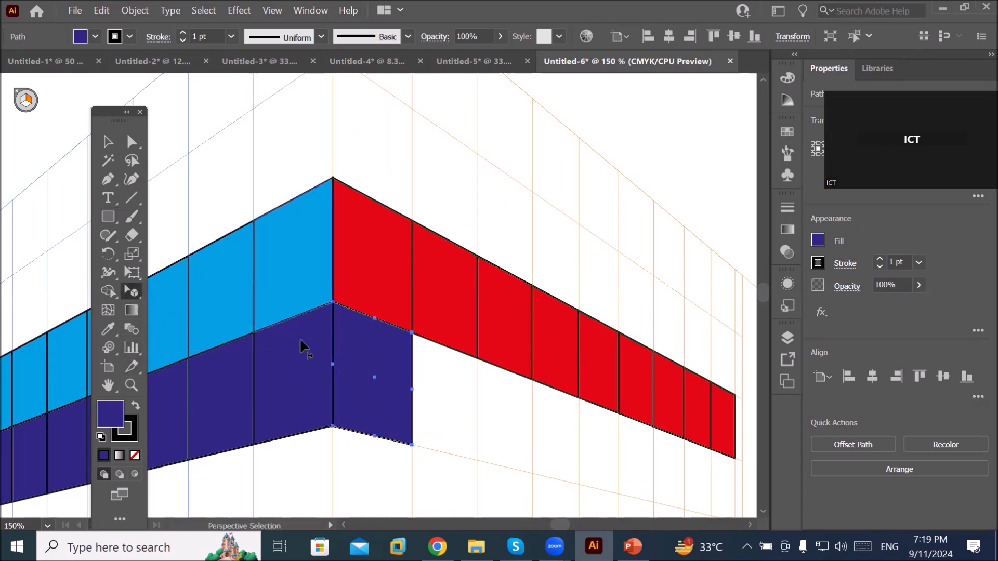
{"action": "left_click_drag", "start_coordinate": [383, 393], "coordinate": [452, 420]}
{"action": "key", "text": "ctrl+d"}
{"action": "key", "text": "ctrl+d"}
{"action": "key", "text": "ctrl+d"}
{"action": "key", "text": "ctrl+d"}
{"action": "key", "text": "ctrl+d"}
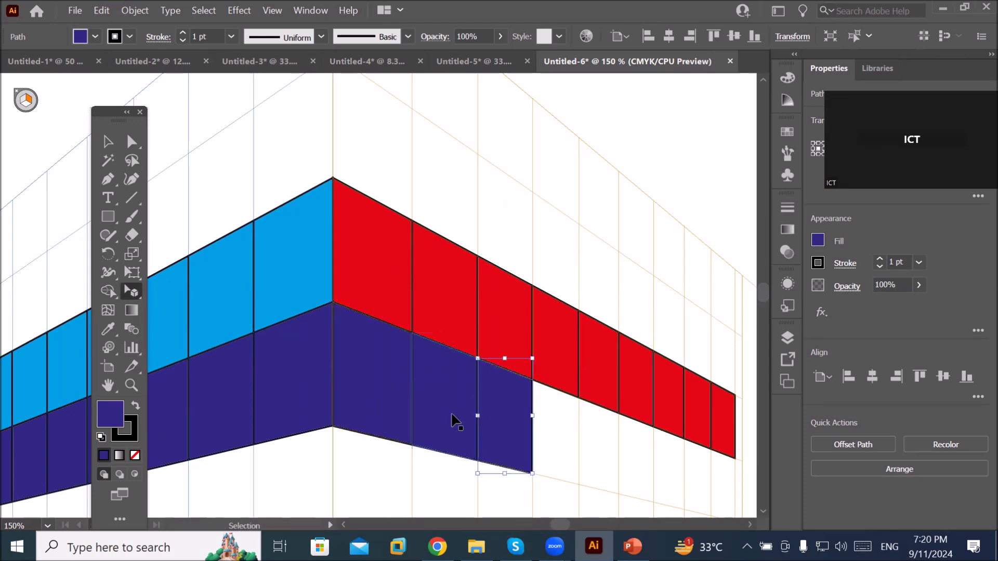
{"action": "key", "text": "ctrl+d"}
{"action": "key", "text": "ctrl+d"}
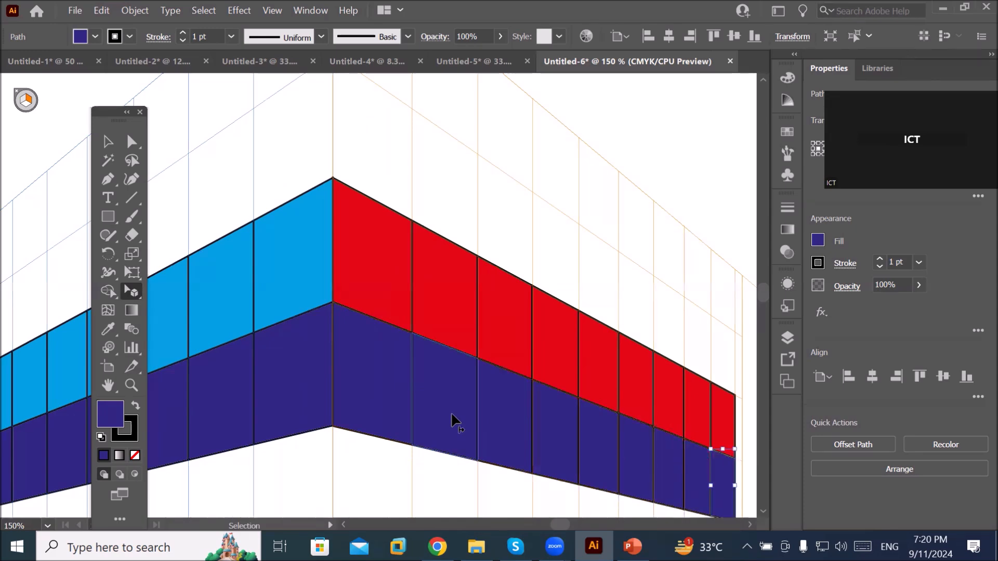
Step: Hide the perspective grid and deselect the artwork
{"action": "scroll", "coordinate": [438, 397], "scroll_direction": "down", "scroll_amount": 2}
{"action": "scroll", "coordinate": [438, 398], "scroll_direction": "down", "scroll_amount": 2}
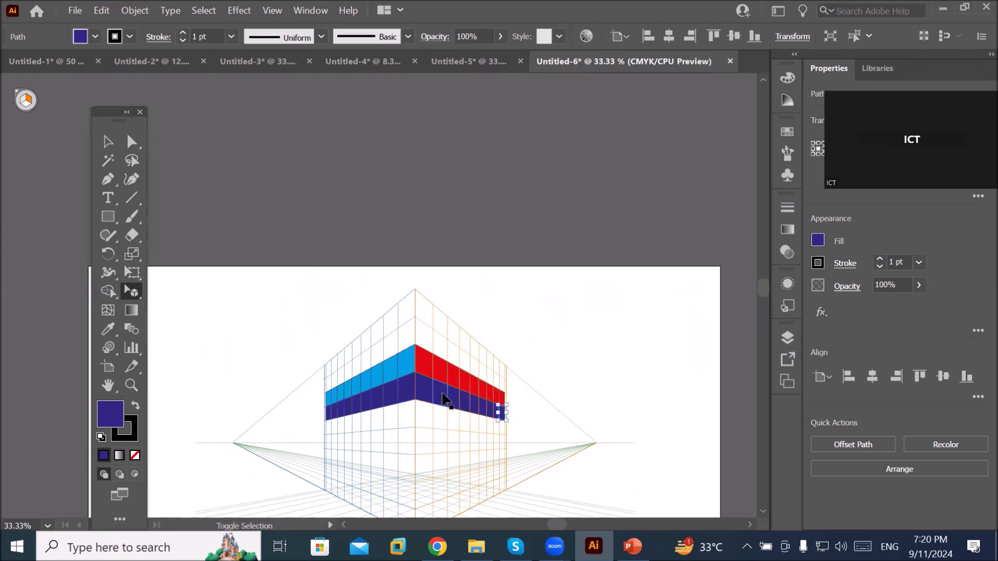
{"action": "key", "text": "ctrl+shift+i"}
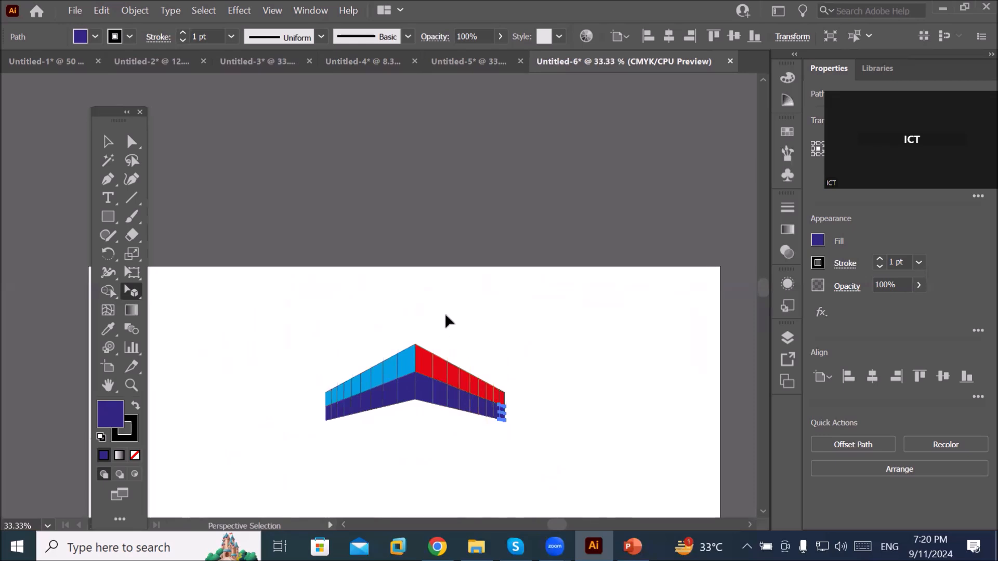
{"action": "left_click", "coordinate": [515, 482]}
{"action": "scroll", "coordinate": [517, 448], "scroll_direction": "up", "scroll_amount": 2}
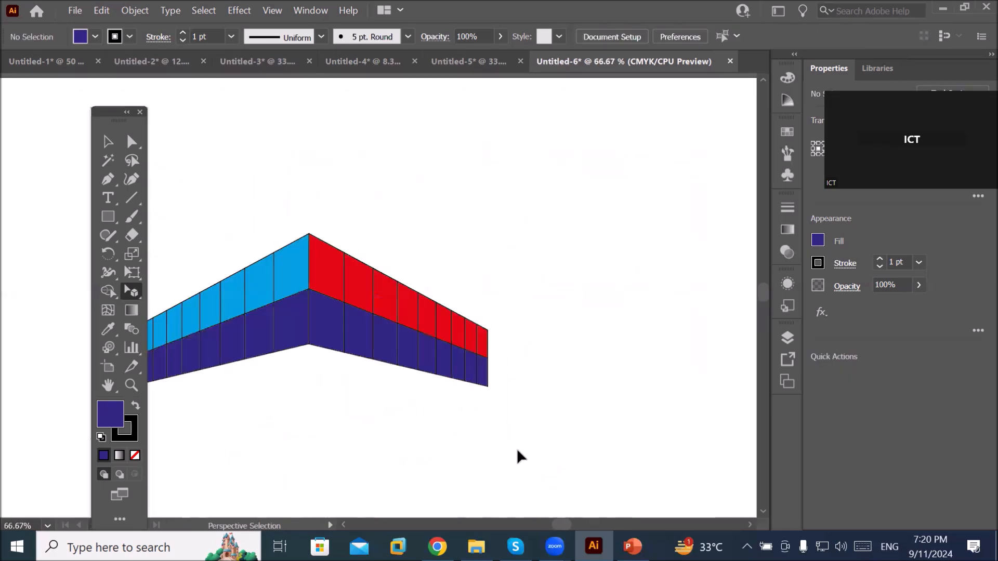
{"action": "scroll", "coordinate": [522, 457], "scroll_direction": "down", "scroll_amount": 1}
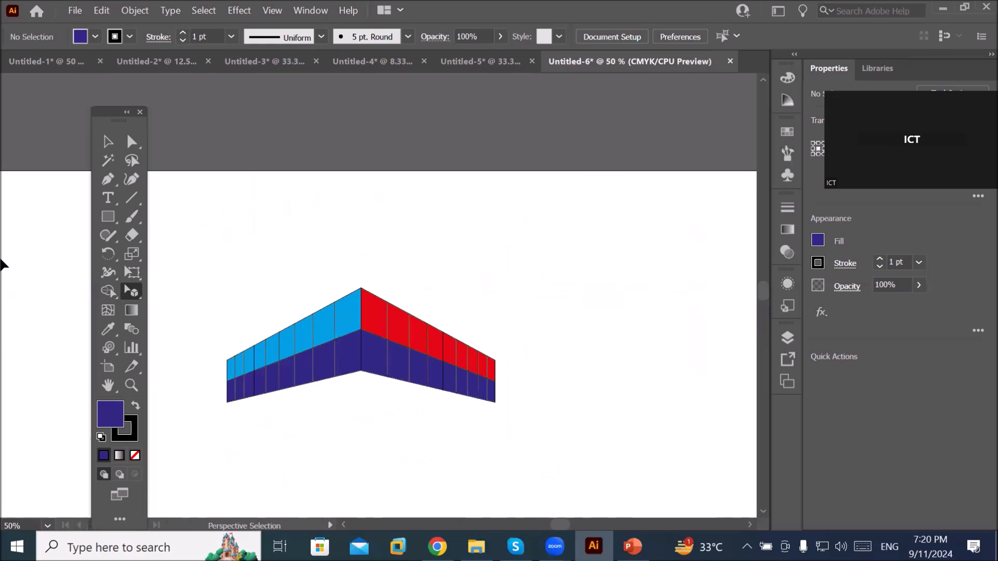
Step: Add the text "Perspective Grid" beneath the perspective artwork
{"action": "left_click", "coordinate": [108, 198]}
{"action": "left_click", "coordinate": [255, 427]}
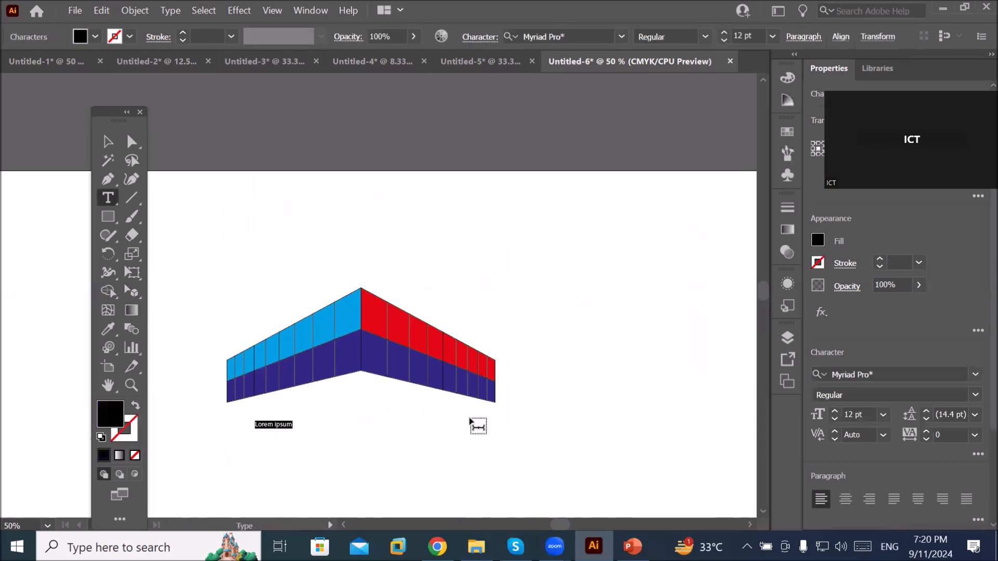
{"action": "type", "text": "Per"}
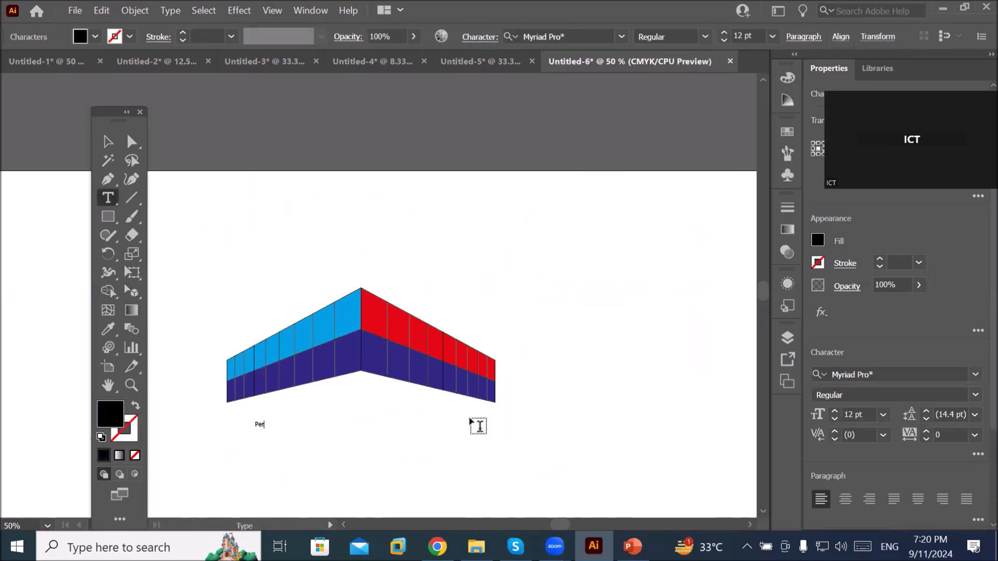
{"action": "type", "text": "spec"}
{"action": "type", "text": "tie"}
{"action": "type", "text": "e"}
{"action": "type", "text": " Gri"}
{"action": "type", "text": "d"}
{"action": "left_click", "coordinate": [107, 141]}
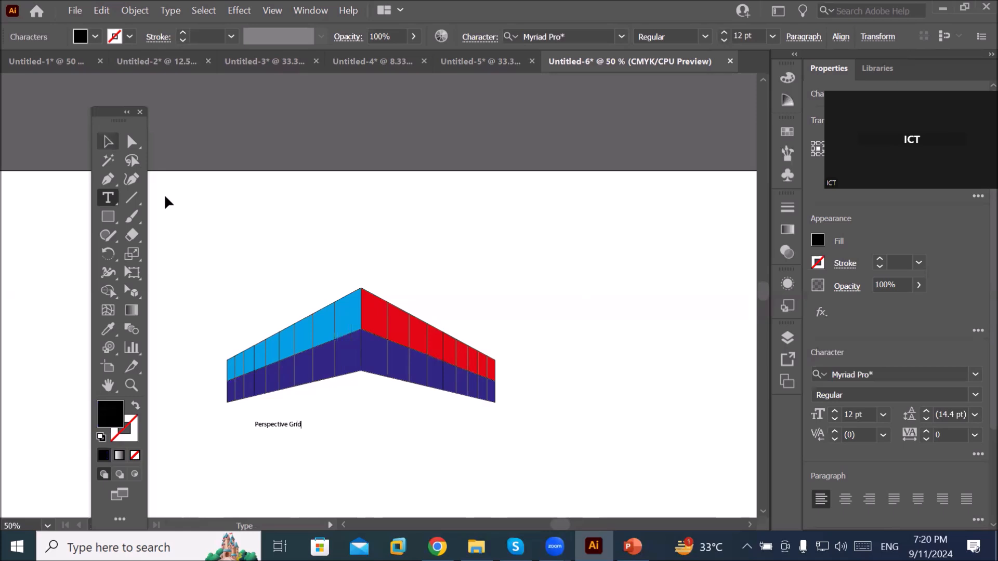
Step: Enlarge the "Perspective Grid" text to about 77.63 pt and centre it just beneath the artwork
{"action": "left_click_drag", "start_coordinate": [304, 420], "coordinate": [479, 375]}
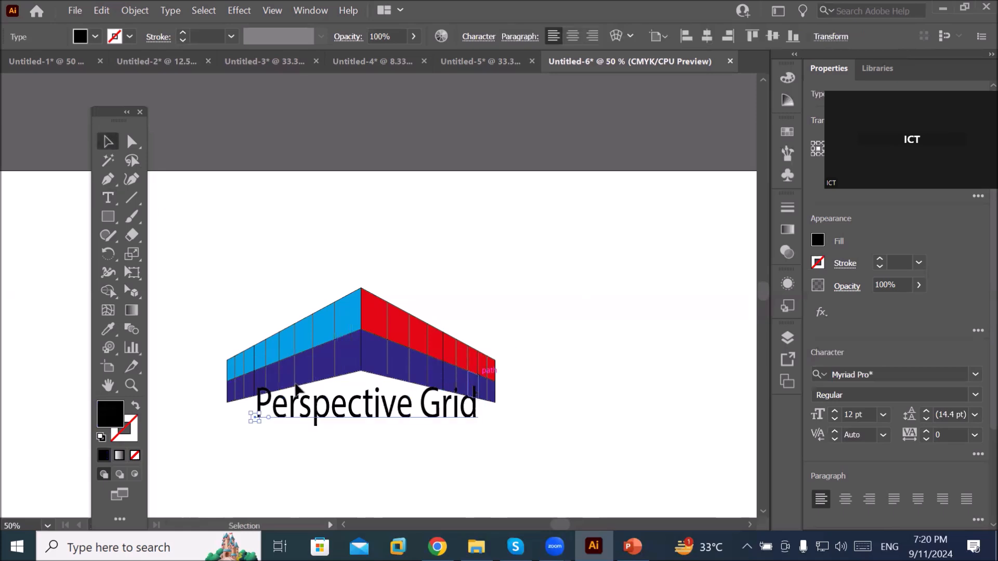
{"action": "left_click", "coordinate": [107, 141]}
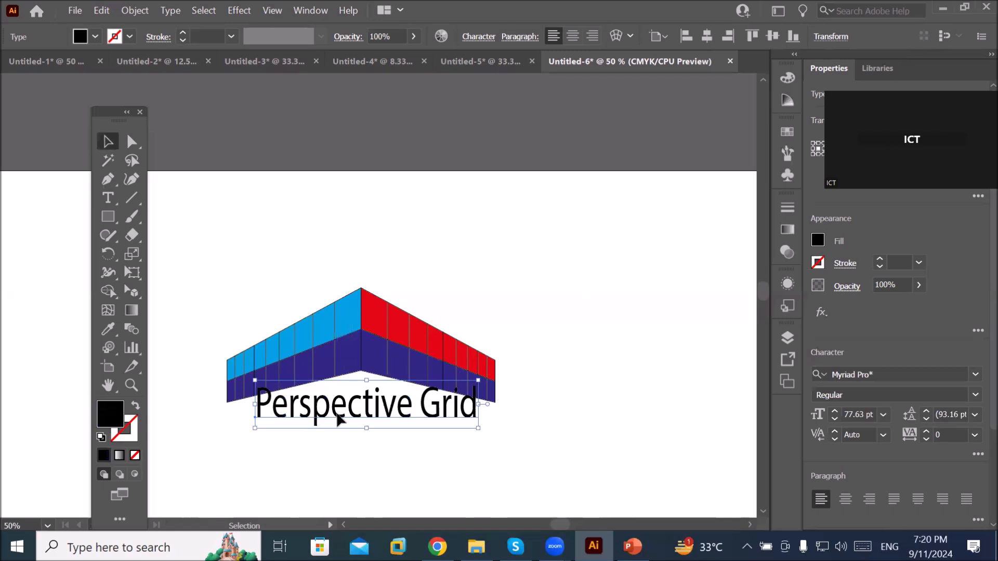
{"action": "left_click_drag", "start_coordinate": [340, 417], "coordinate": [336, 429]}
{"action": "left_click_drag", "start_coordinate": [489, 427], "coordinate": [489, 426]}
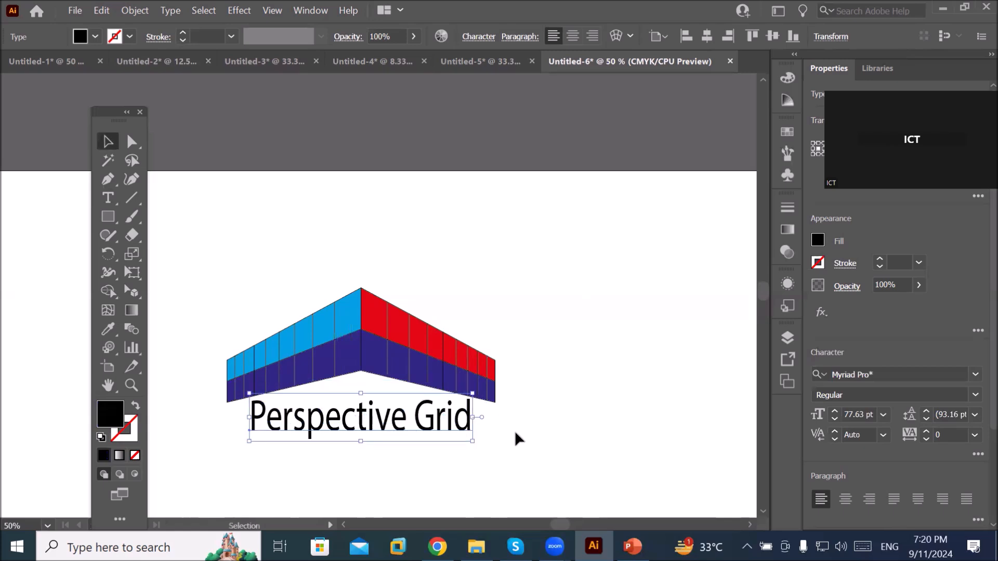
Step: Move the "Perspective Grid" text slightly lower to leave a gap beneath the coloured rows
{"action": "left_click", "coordinate": [455, 372]}
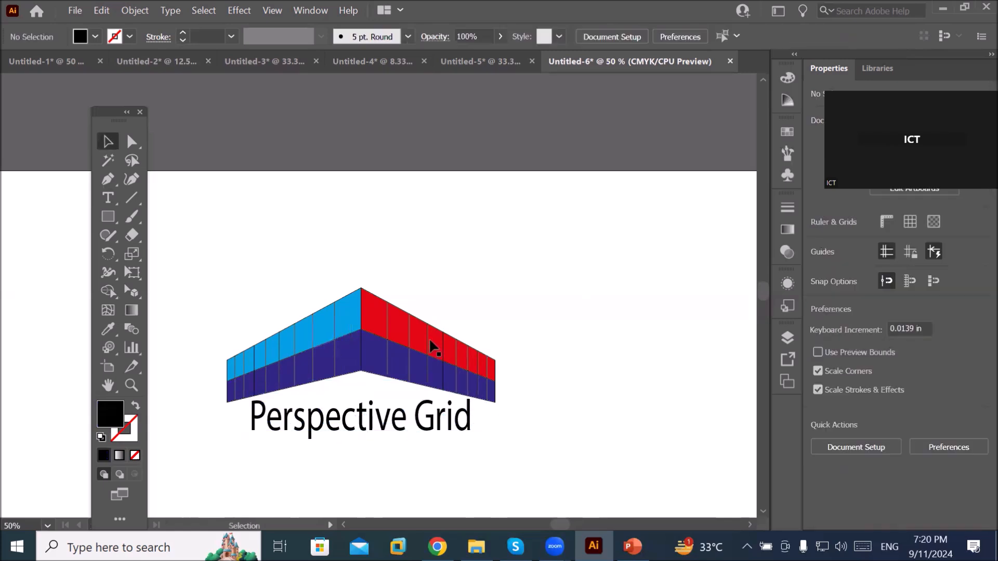
{"action": "left_click", "coordinate": [375, 355]}
{"action": "scroll", "coordinate": [376, 357], "scroll_direction": "down", "scroll_amount": 1, "text": "alt"}
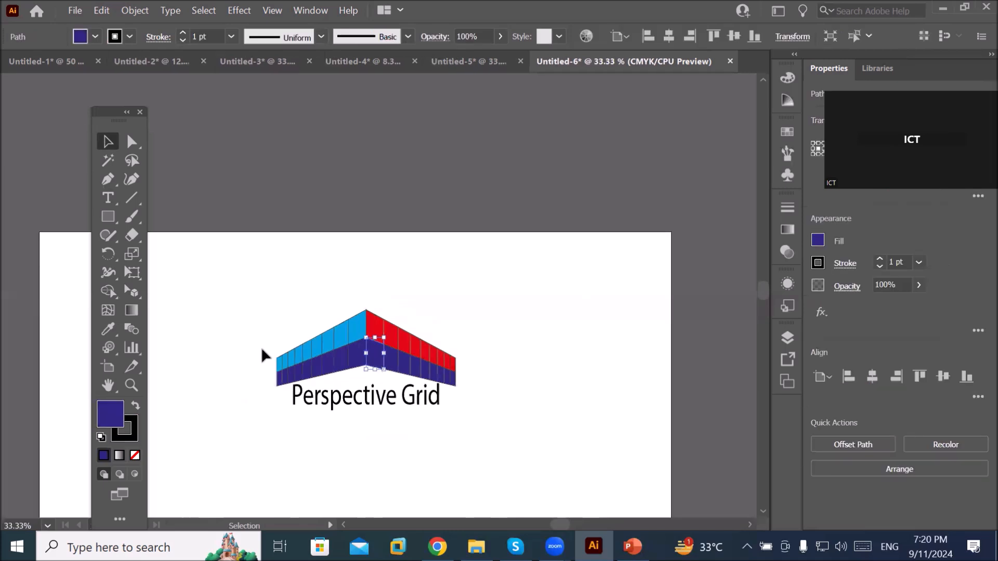
{"action": "left_click_drag", "start_coordinate": [254, 336], "coordinate": [474, 387]}
{"action": "left_click", "coordinate": [376, 416]}
{"action": "left_click_drag", "start_coordinate": [372, 407], "coordinate": [374, 423]}
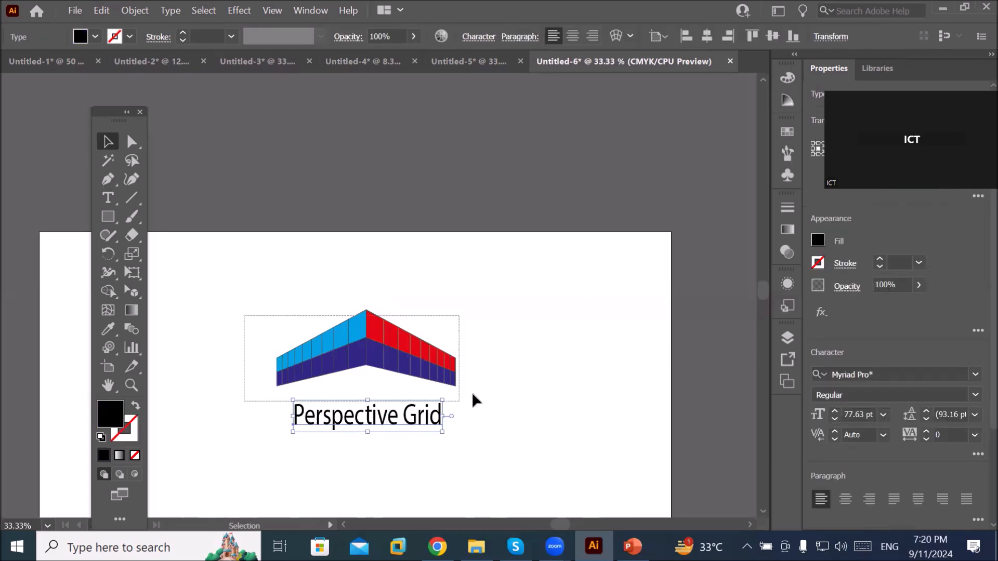
Step: Copy all the coloured rectangles straight down below the text and flip the copy vertically
{"action": "key", "text": "ctrl+minus"}
{"action": "left_click", "coordinate": [406, 363]}
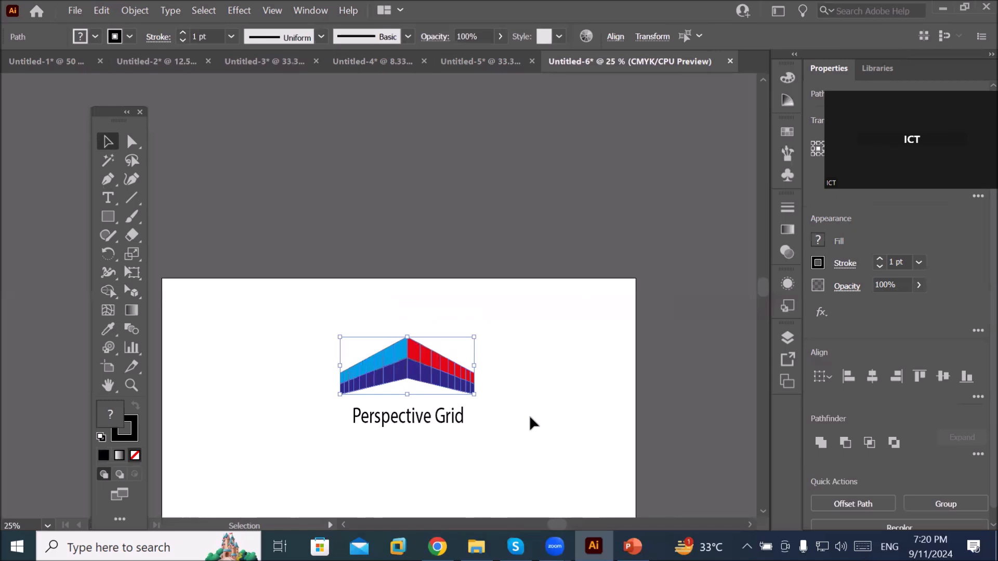
{"action": "left_click_drag", "start_coordinate": [436, 374], "coordinate": [438, 461]}
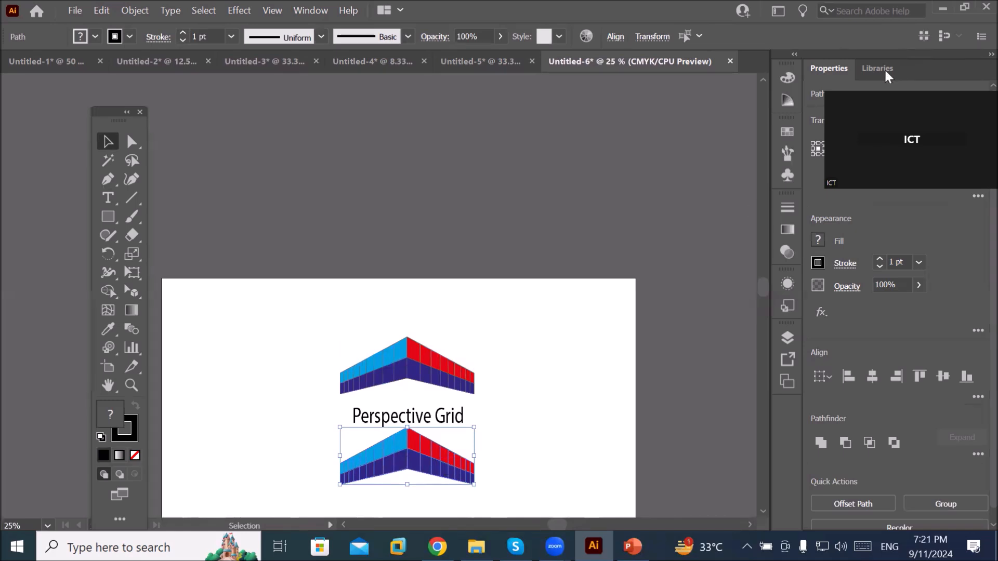
{"action": "left_click_drag", "start_coordinate": [607, 95], "coordinate": [609, 98]}
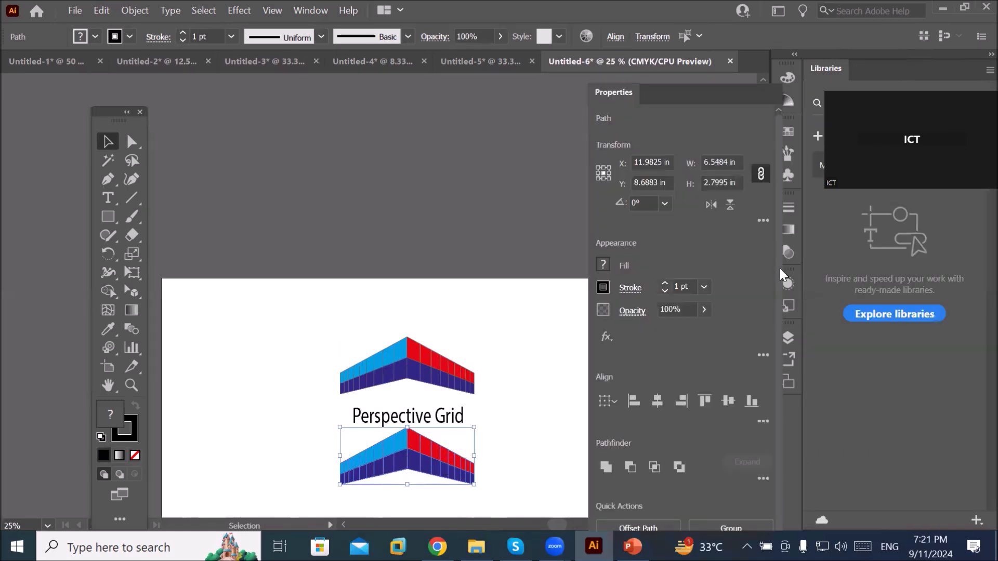
{"action": "left_click", "coordinate": [729, 205]}
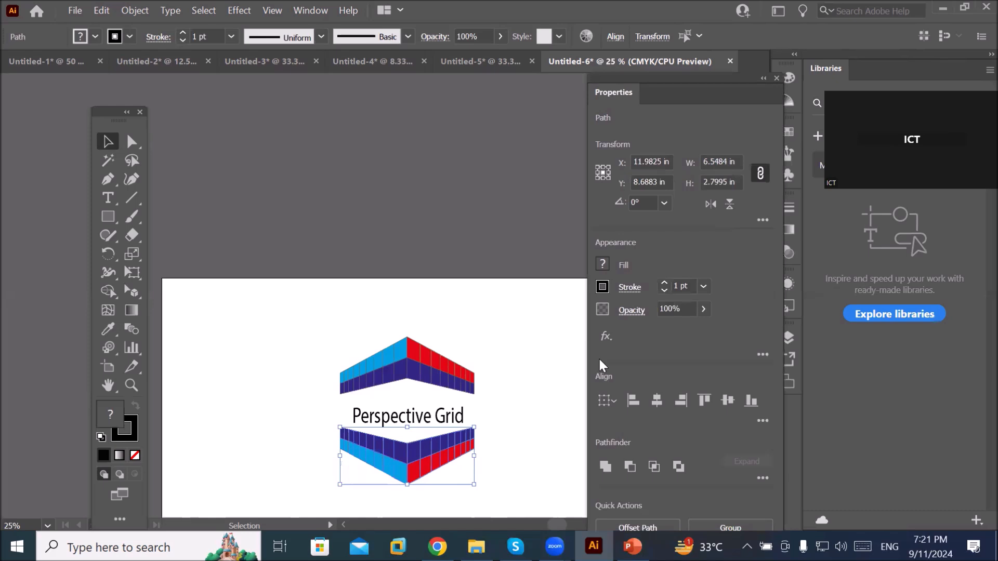
{"action": "left_click", "coordinate": [555, 382]}
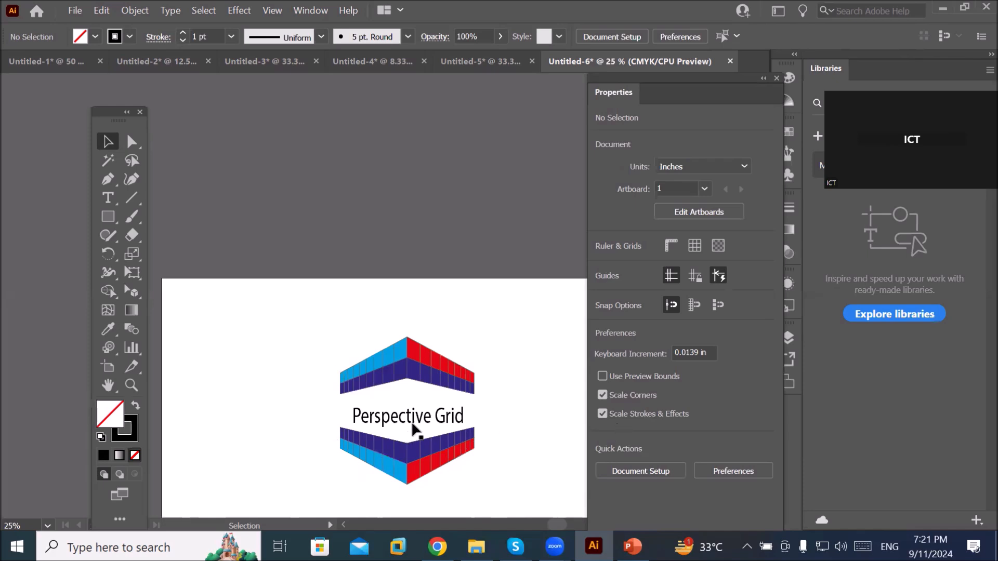
Step: Nudge the "Perspective Grid" text up and left between the two mirrored halves and deselect it
{"action": "left_click_drag", "start_coordinate": [414, 423], "coordinate": [411, 420]}
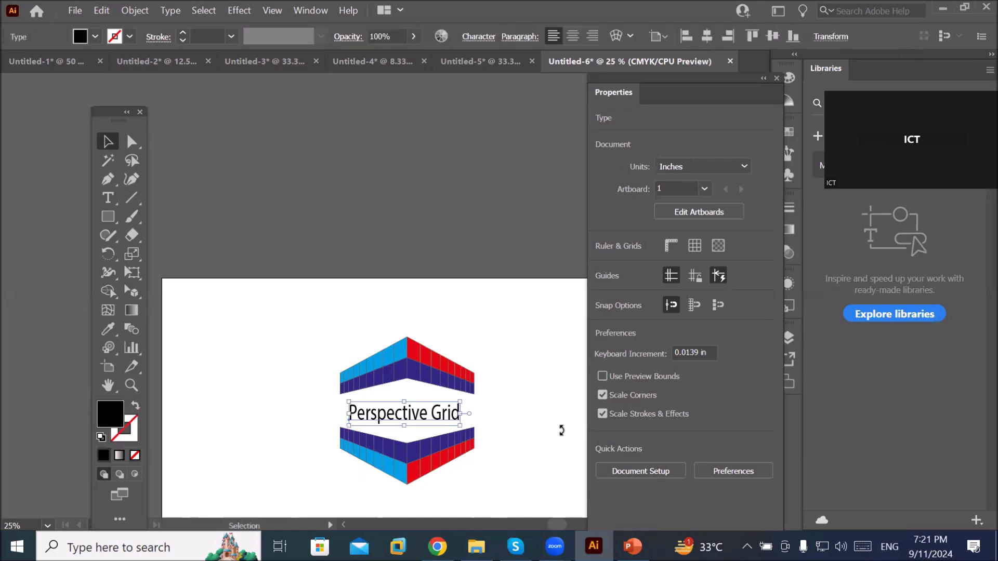
{"action": "left_click", "coordinate": [512, 509]}
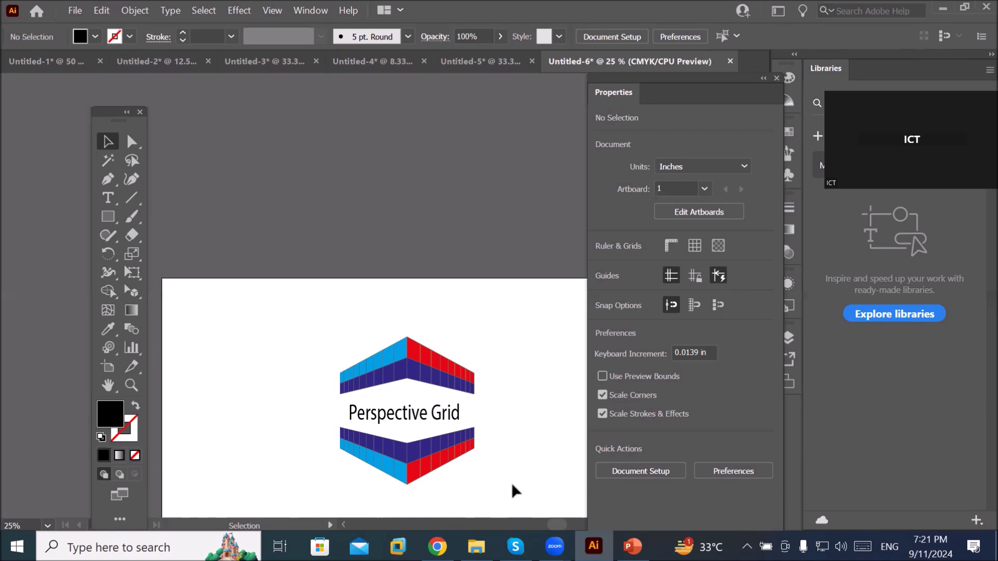
{"action": "left_click_drag", "start_coordinate": [525, 473], "coordinate": [466, 370]}
{"action": "scroll", "coordinate": [469, 367], "scroll_direction": "up", "scroll_amount": 1}
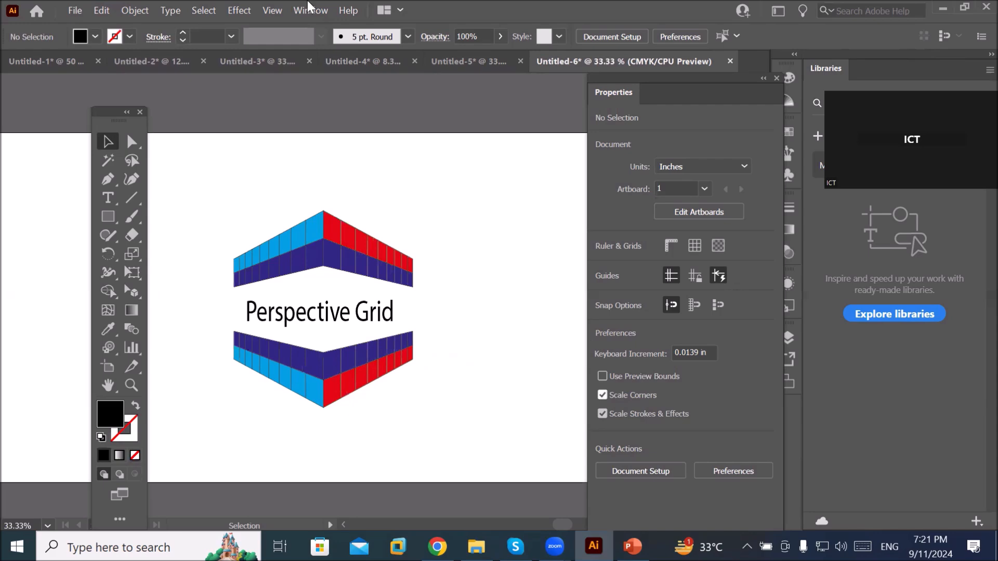
Step: Create a new document from a recent Letter 8.5 x 11 in preset
{"action": "left_click", "coordinate": [76, 11]}
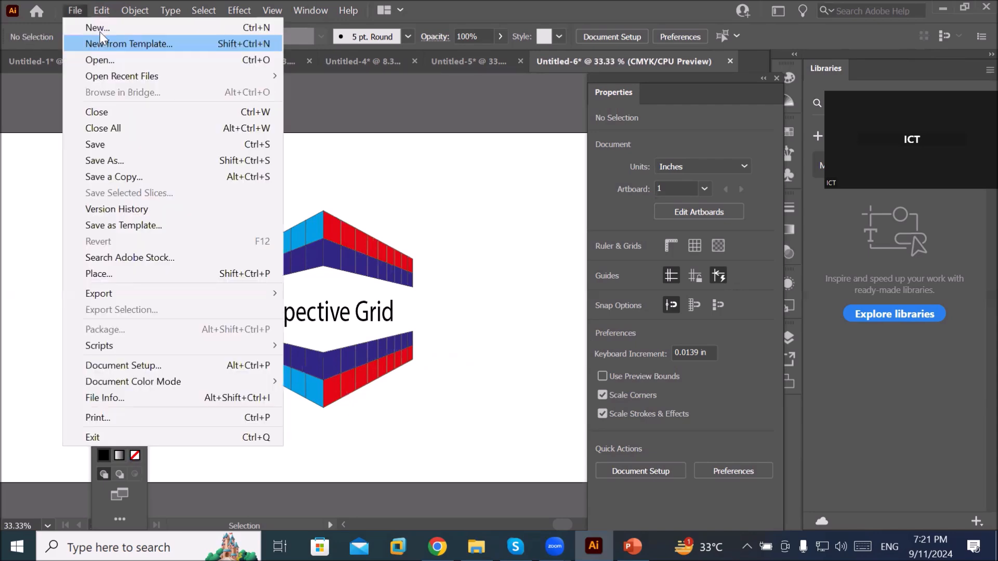
{"action": "key", "text": "ctrl+n"}
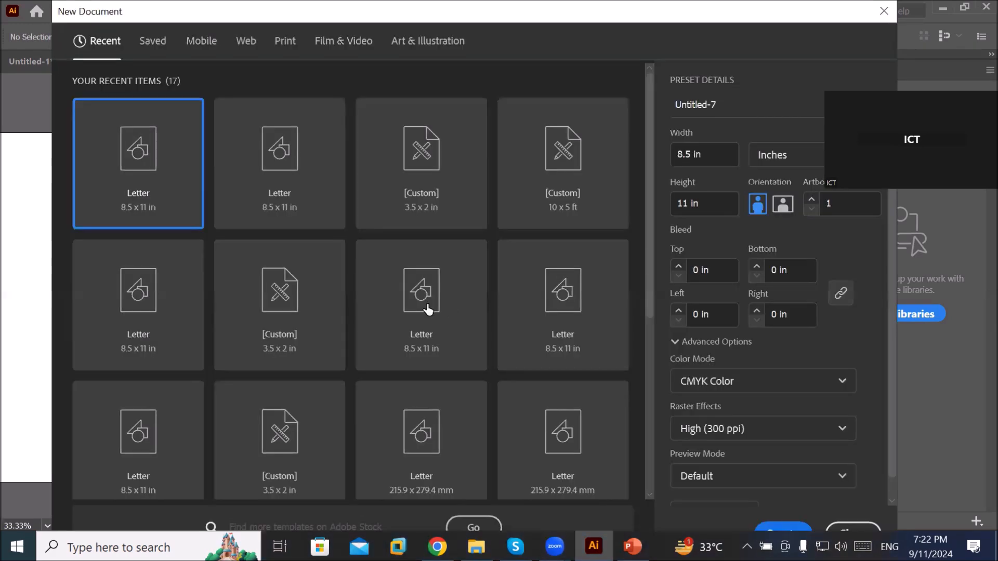
{"action": "left_click", "coordinate": [428, 310]}
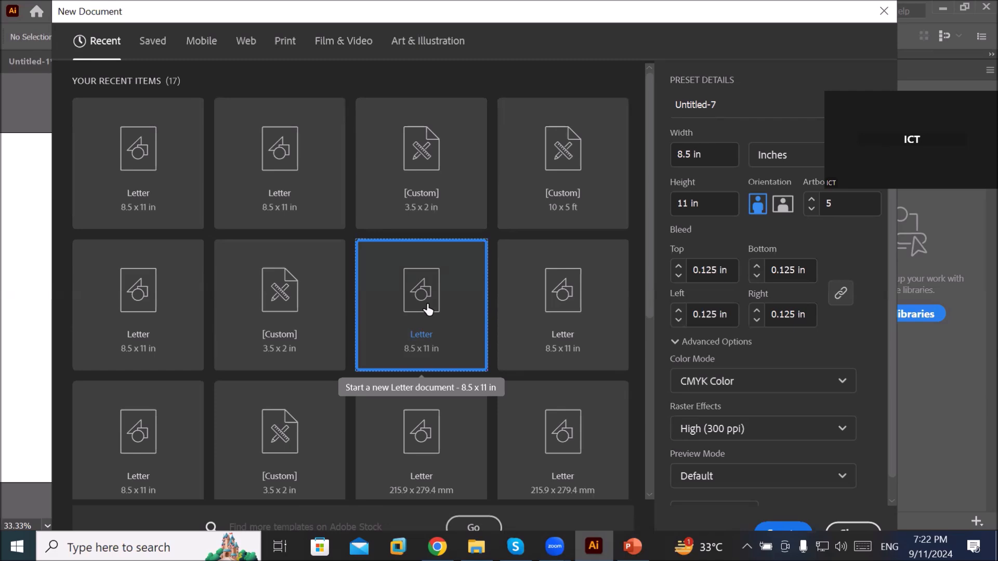
{"action": "double_click", "coordinate": [428, 309]}
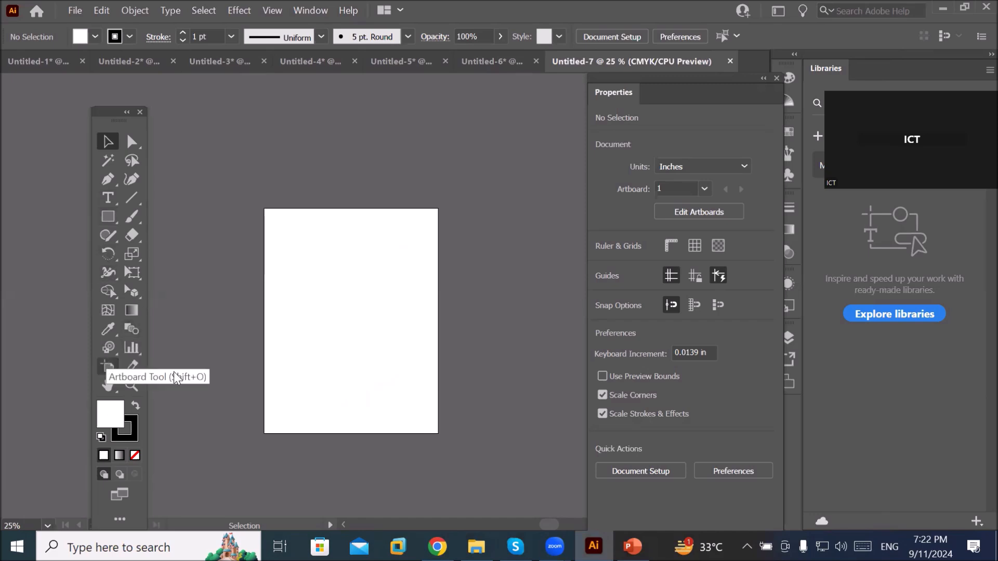
Step: Widen the artboard on both sides to about 20.18 in, keeping its 11 in height
{"action": "key", "text": "shift+o"}
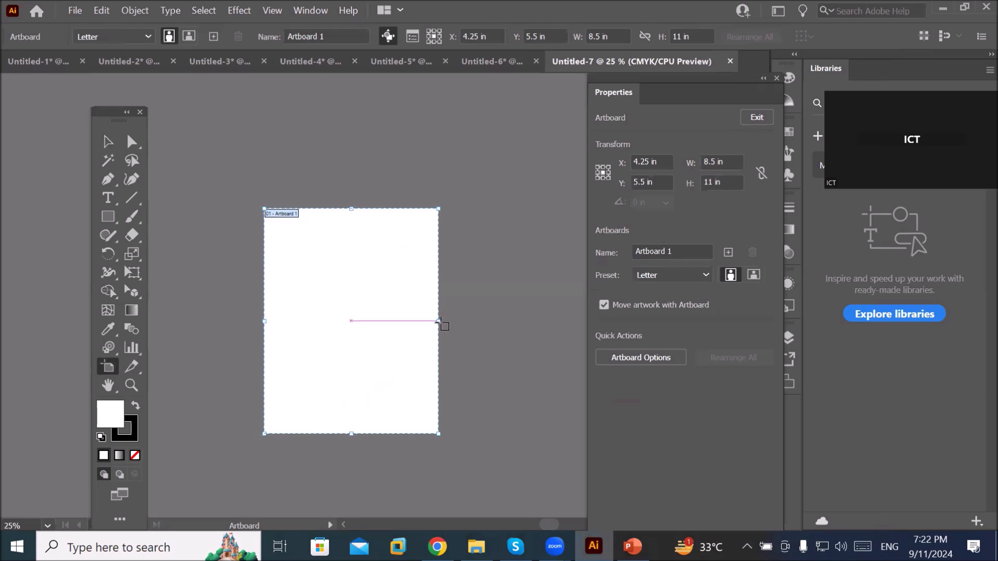
{"action": "left_click_drag", "start_coordinate": [440, 325], "coordinate": [602, 333]}
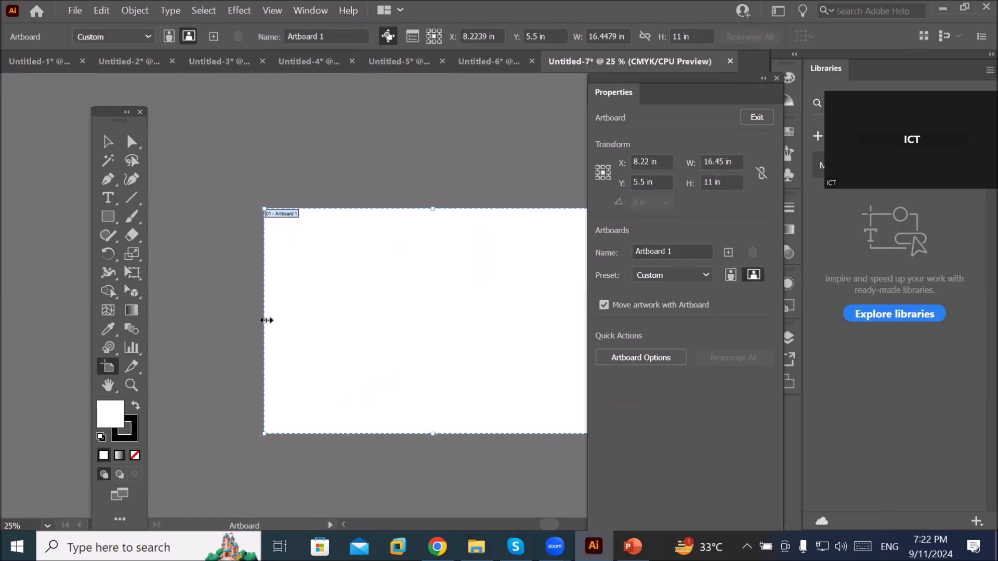
{"action": "left_click_drag", "start_coordinate": [264, 321], "coordinate": [189, 326]}
{"action": "key", "text": "ctrl+minus"}
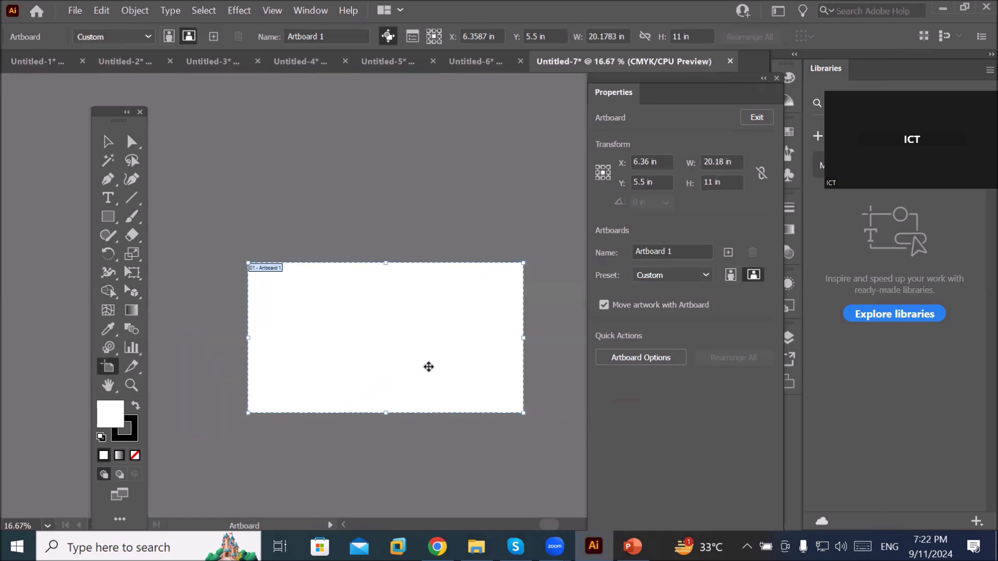
{"action": "scroll", "coordinate": [493, 366], "scroll_direction": "up", "scroll_amount": 1}
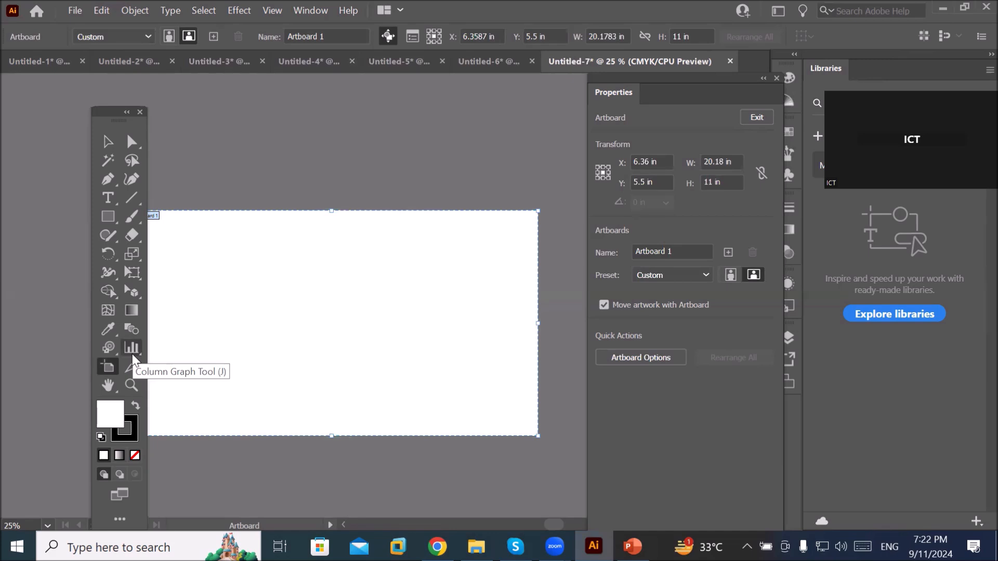
Step: Show the two-point perspective grid and move it right to the middle of the artboard
{"action": "left_click", "coordinate": [130, 284]}
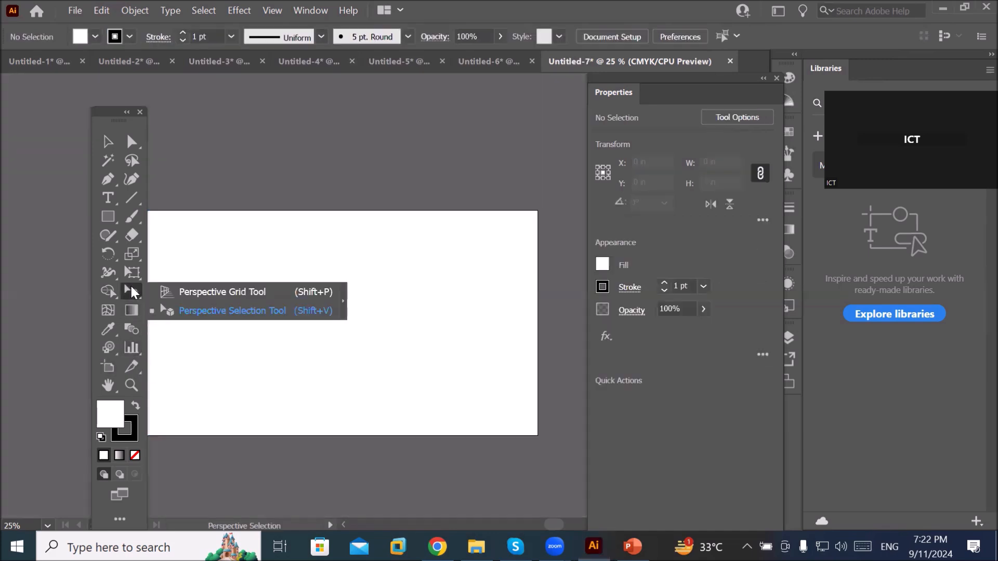
{"action": "left_click", "coordinate": [210, 294]}
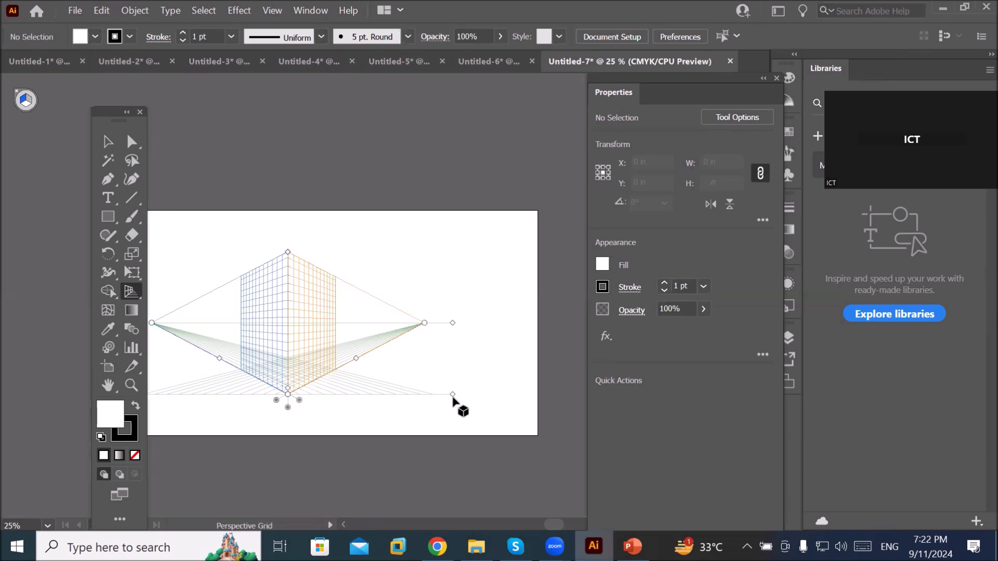
{"action": "left_click_drag", "start_coordinate": [452, 395], "coordinate": [497, 385]}
{"action": "scroll", "coordinate": [346, 397], "scroll_direction": "up", "scroll_amount": 1}
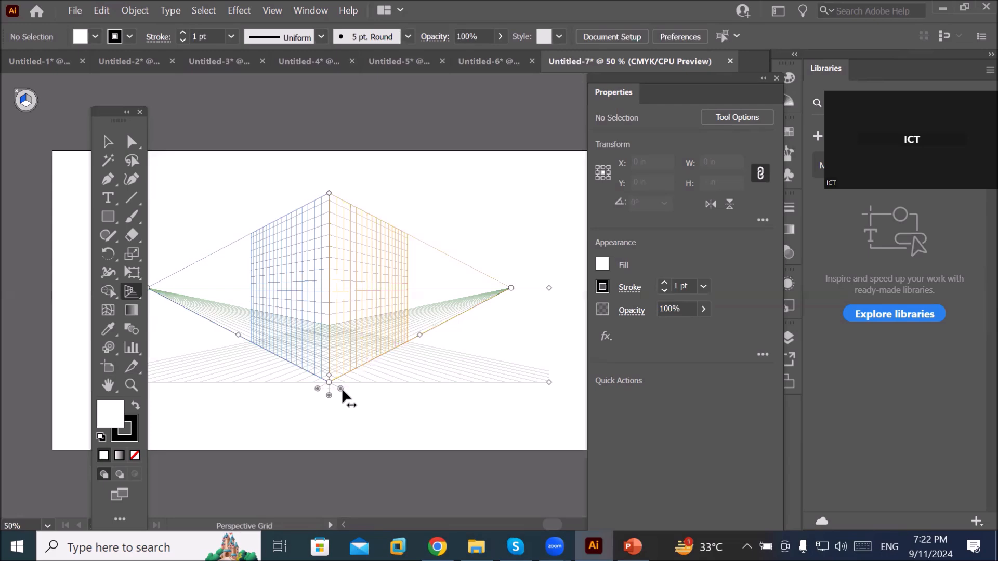
{"action": "scroll", "coordinate": [342, 397], "scroll_direction": "up", "scroll_amount": 1}
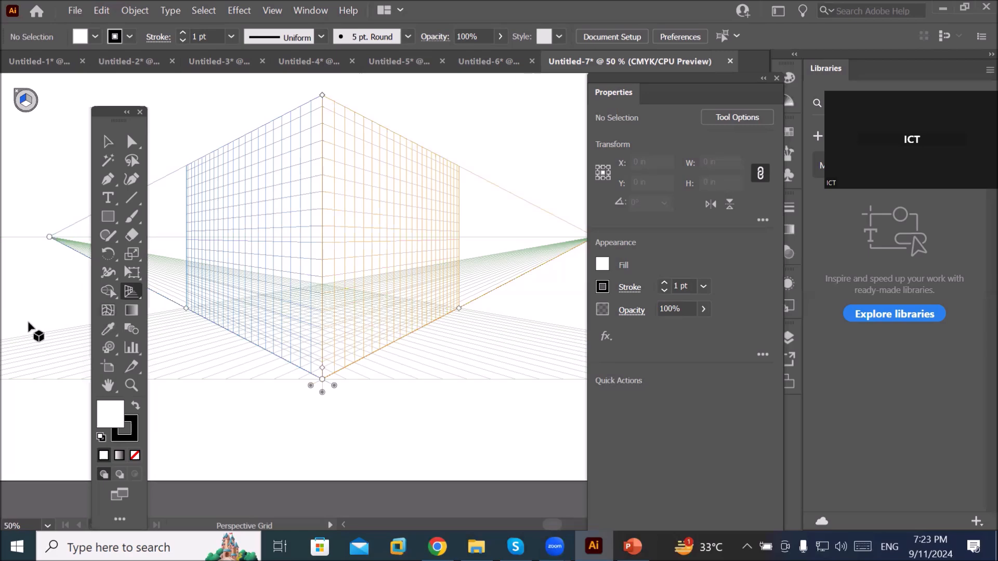
Step: Draw a rectangle about 9.76 by 6.94 in covering the right grid plane and fill it with light blue
{"action": "key", "text": "shift+v"}
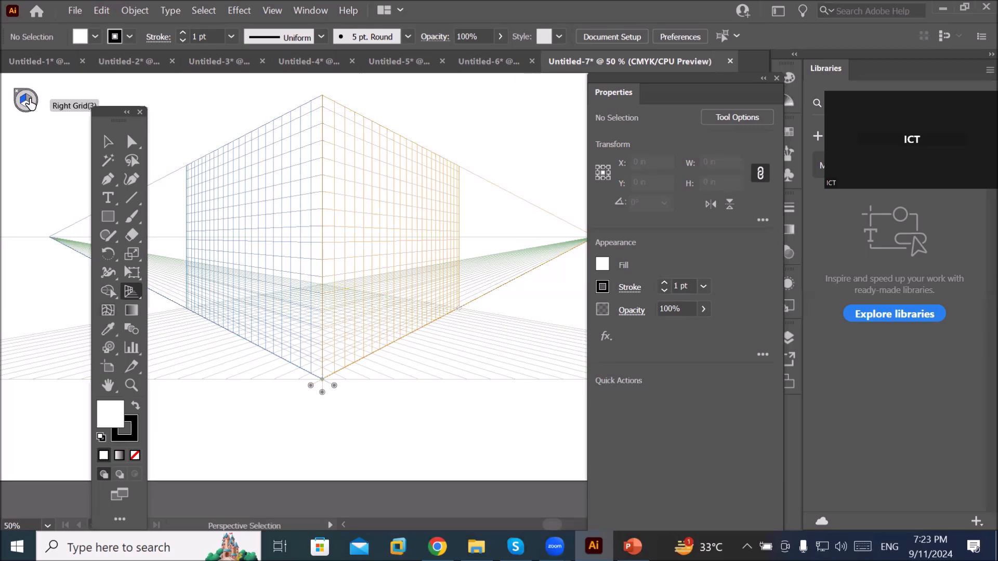
{"action": "key", "text": "shift+p"}
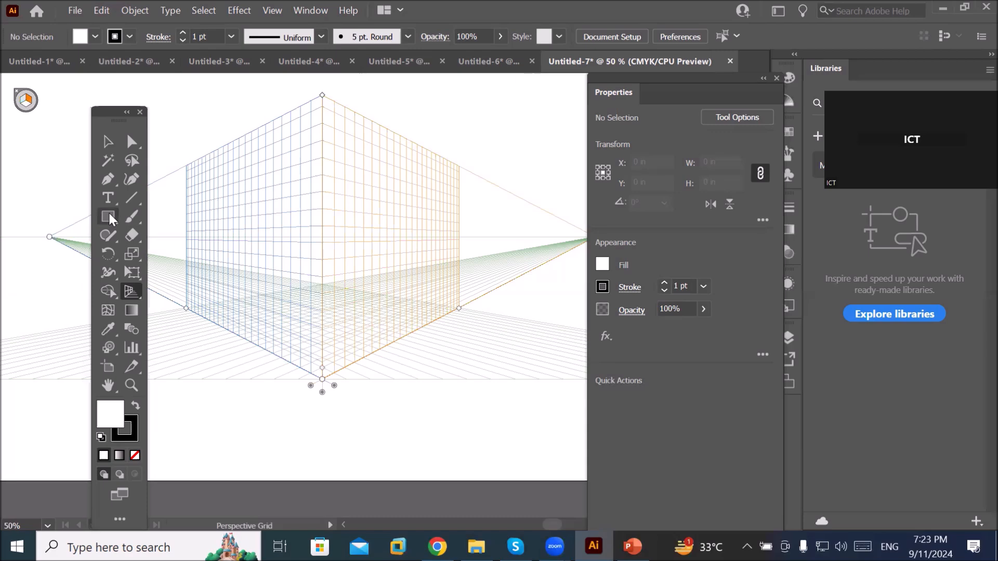
{"action": "key", "text": "m"}
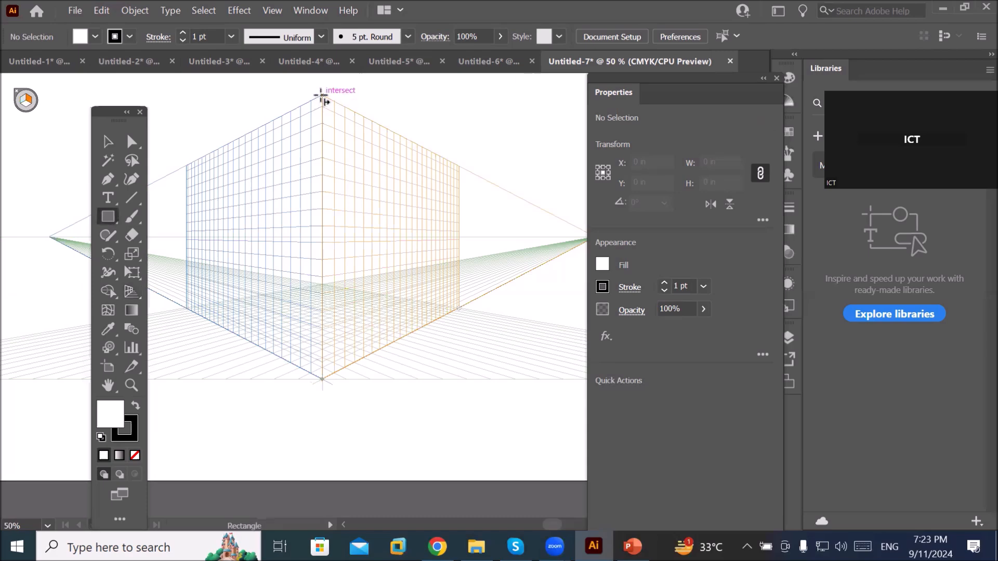
{"action": "left_click_drag", "start_coordinate": [422, 309], "coordinate": [463, 311]}
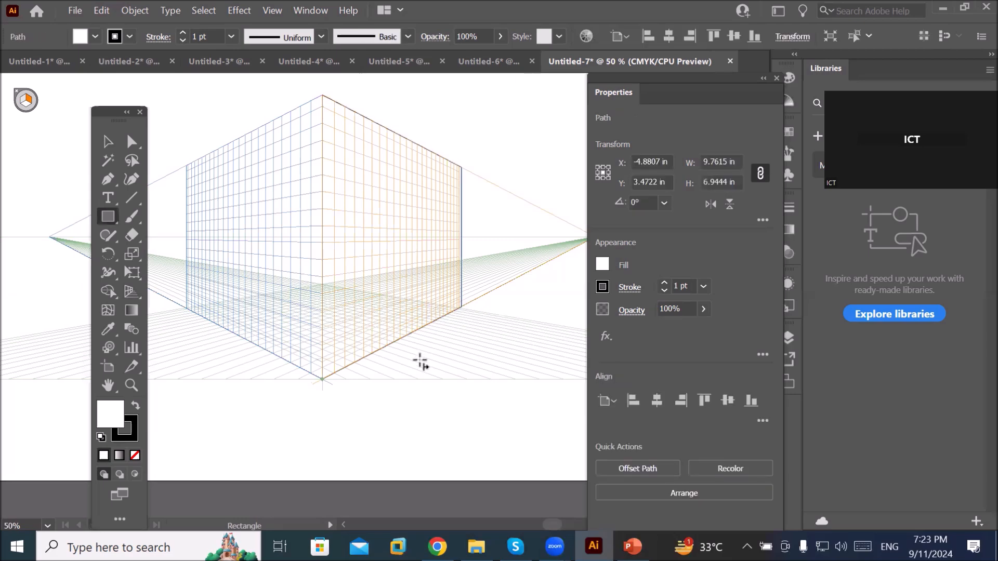
{"action": "left_click", "coordinate": [95, 37]}
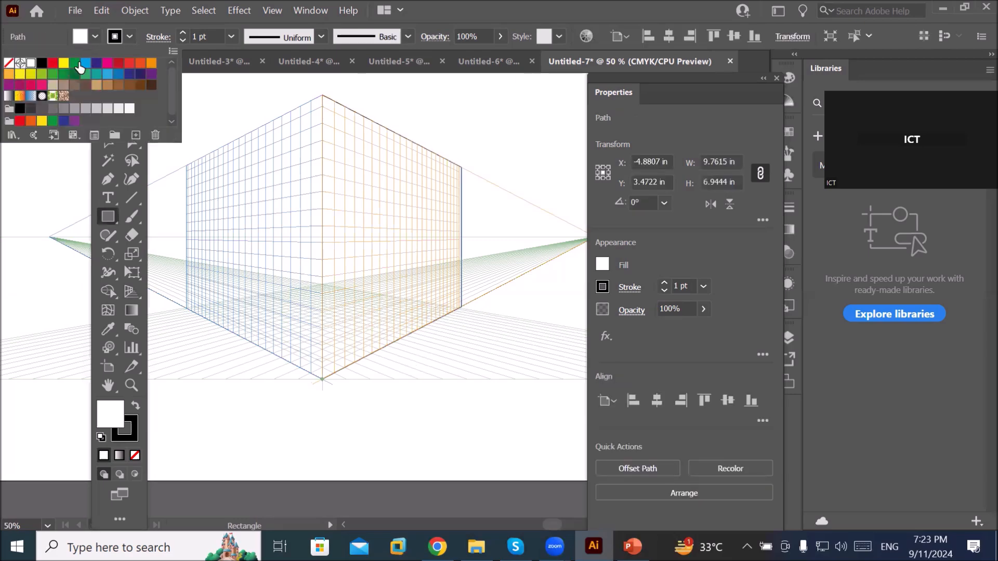
{"action": "left_click", "coordinate": [85, 62]}
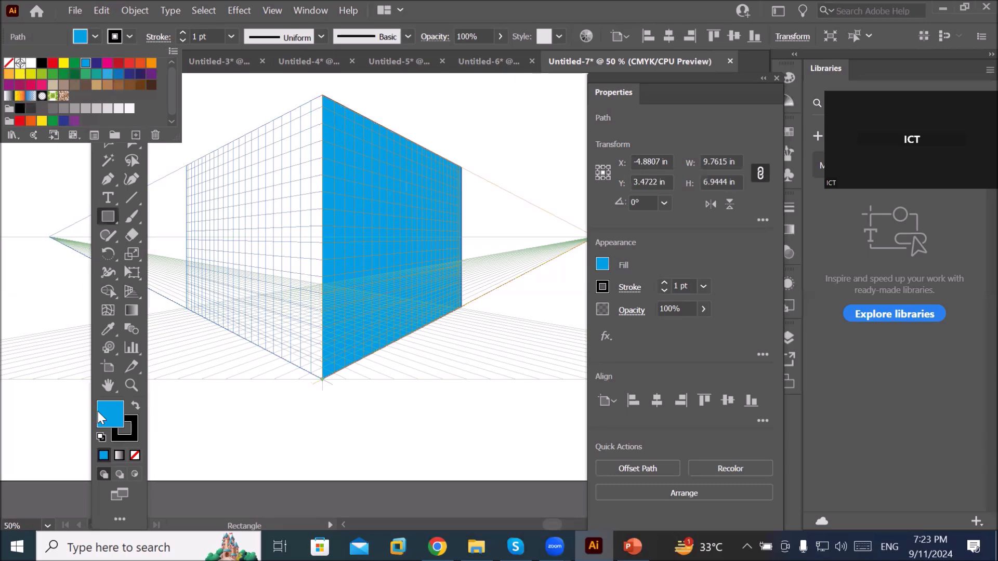
Step: Draw a rectangle about 9.41 by 6.94 in covering the left grid plane and fill it with red
{"action": "key", "text": "Escape"}
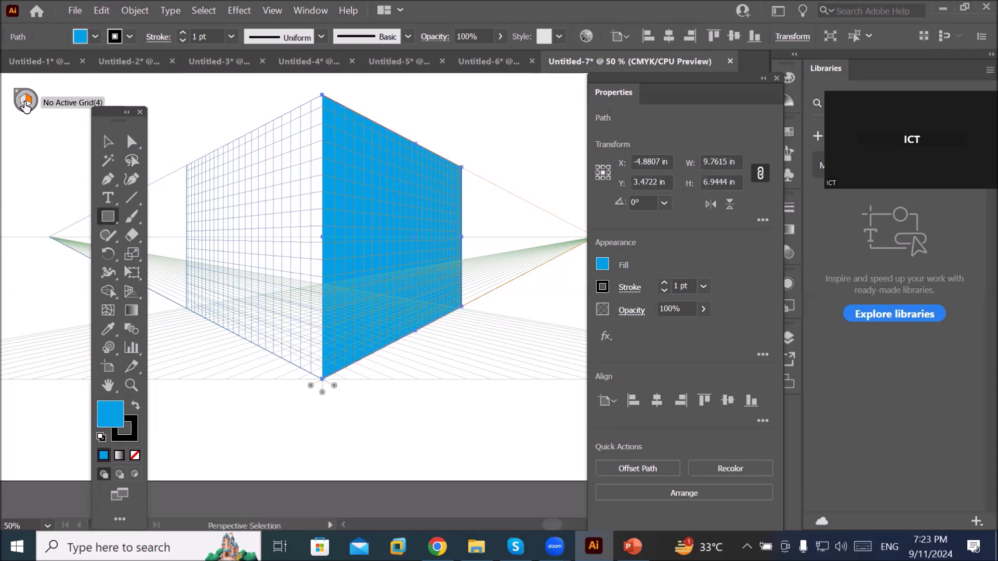
{"action": "left_click", "coordinate": [22, 104]}
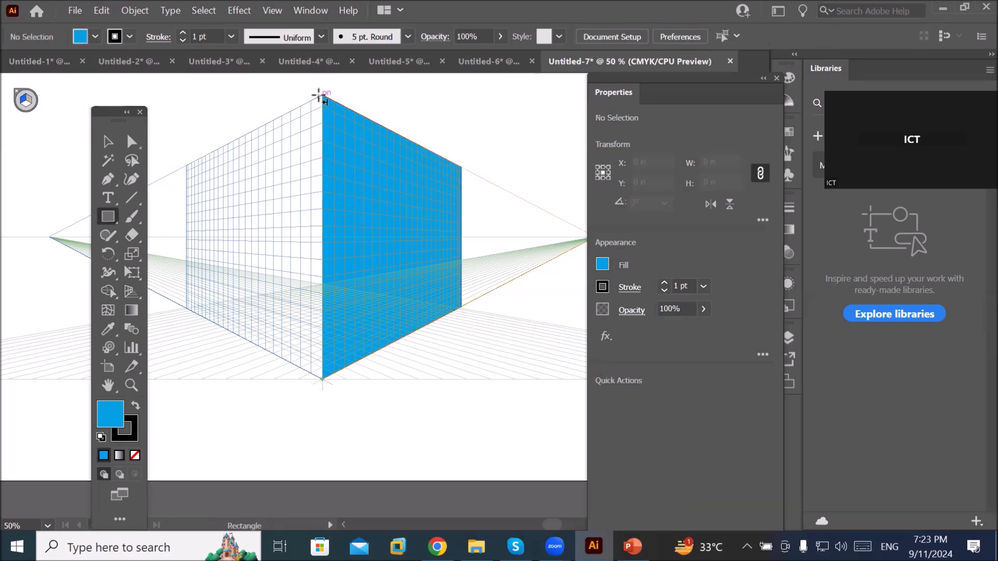
{"action": "left_click_drag", "start_coordinate": [320, 97], "coordinate": [188, 308]}
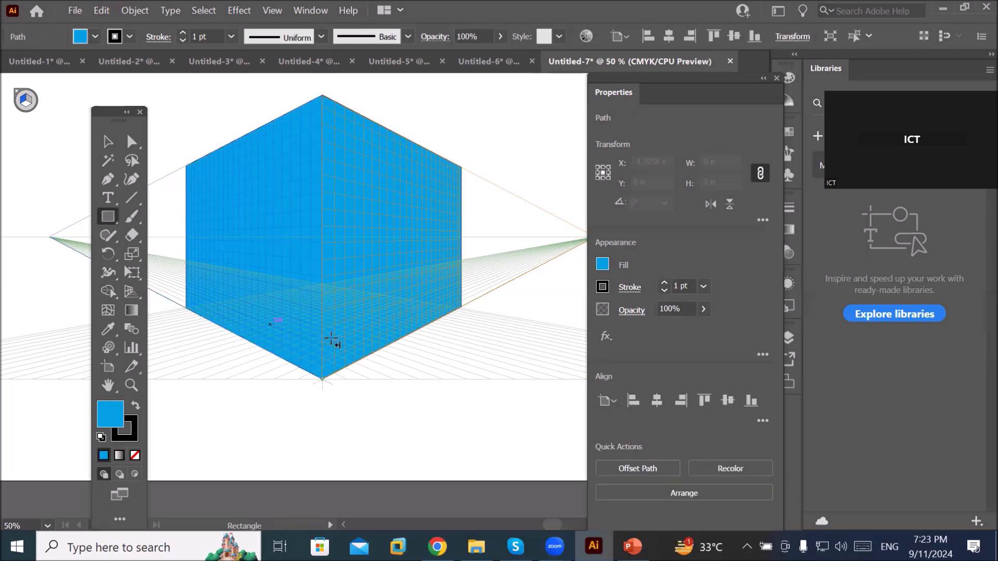
{"action": "left_click", "coordinate": [95, 37]}
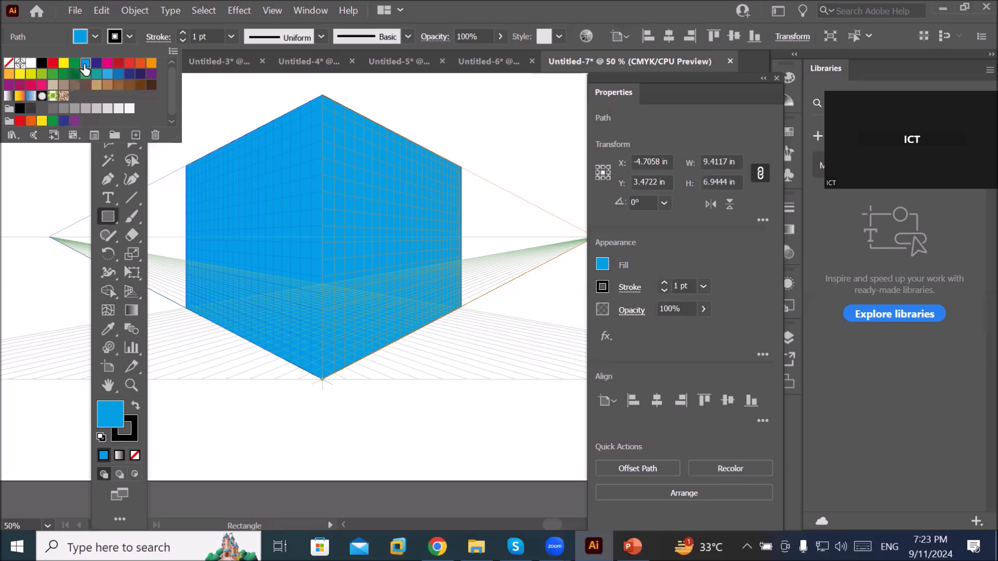
{"action": "left_click", "coordinate": [52, 63]}
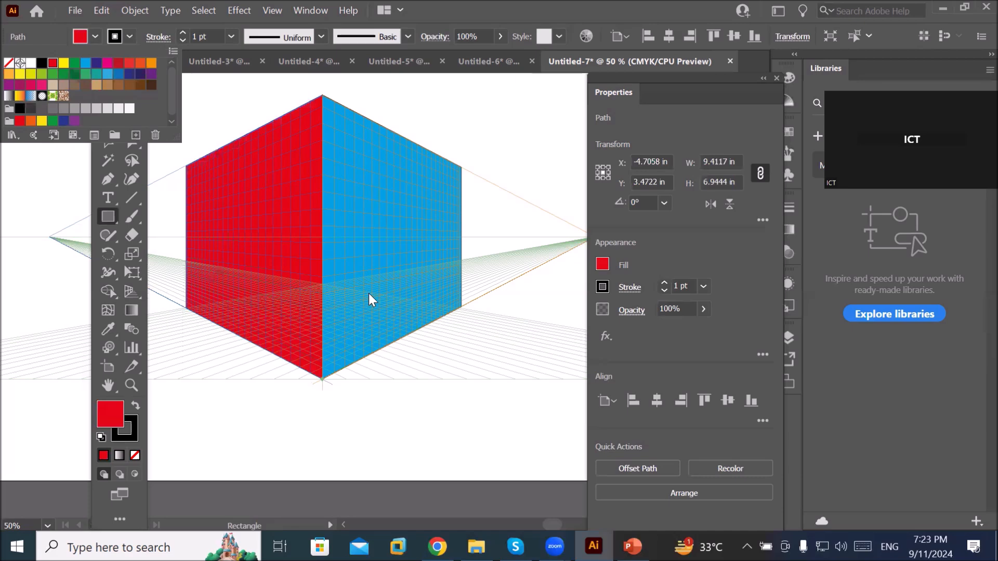
{"action": "left_click", "coordinate": [415, 91]}
{"action": "scroll", "coordinate": [415, 92], "scroll_direction": "down", "scroll_amount": 1}
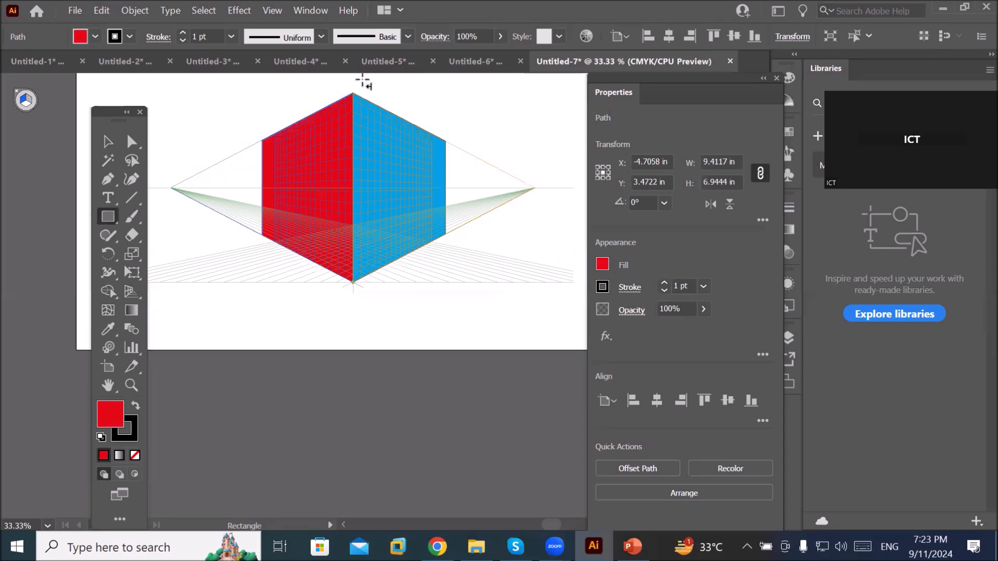
{"action": "scroll", "coordinate": [363, 78], "scroll_direction": "up", "scroll_amount": 1}
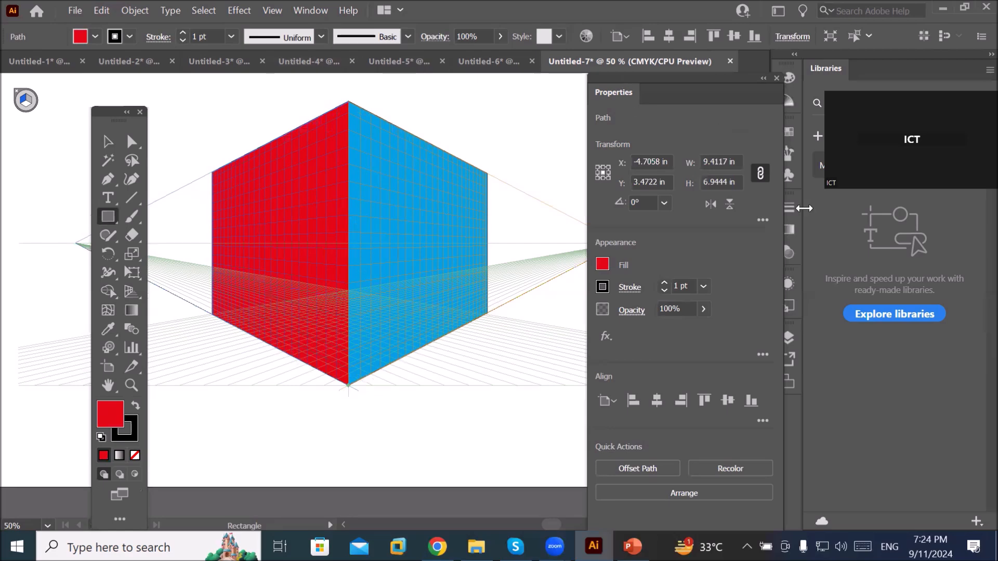
Step: Display the layer list beside the artwork and expand Layer 1 to its individual paths
{"action": "left_click", "coordinate": [790, 338]}
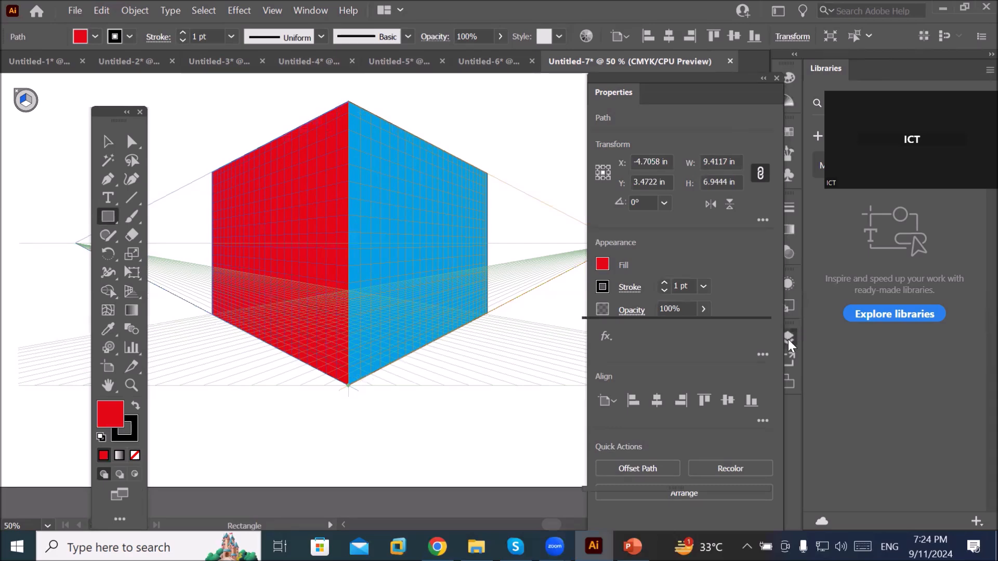
{"action": "left_click_drag", "start_coordinate": [731, 318], "coordinate": [524, 164]}
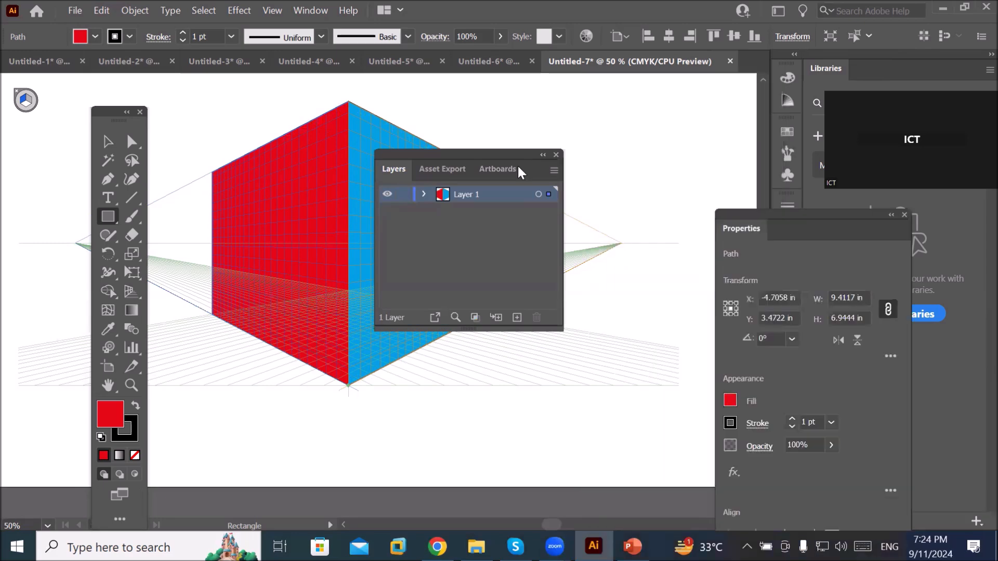
{"action": "left_click_drag", "start_coordinate": [634, 93], "coordinate": [635, 94]}
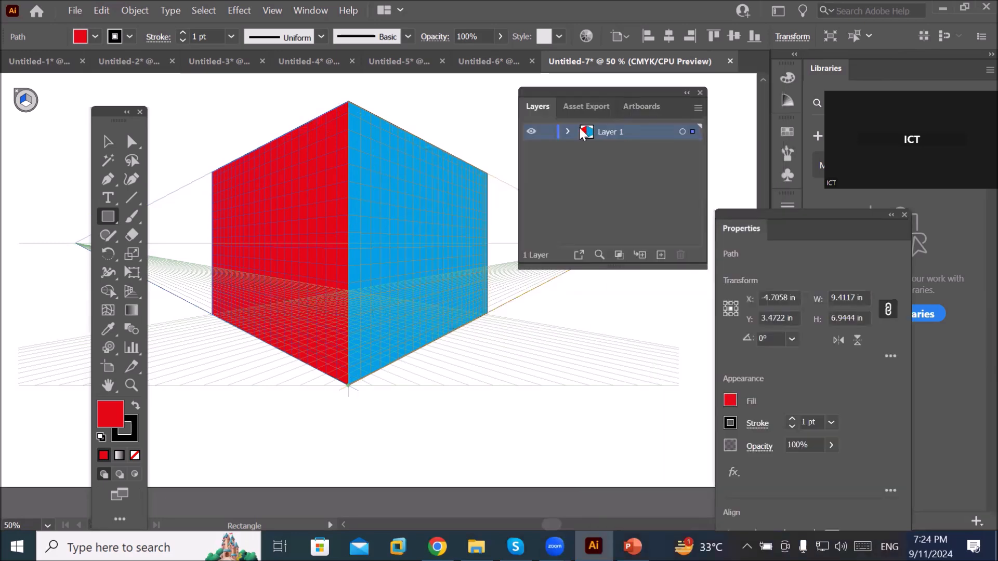
{"action": "left_click", "coordinate": [599, 254]}
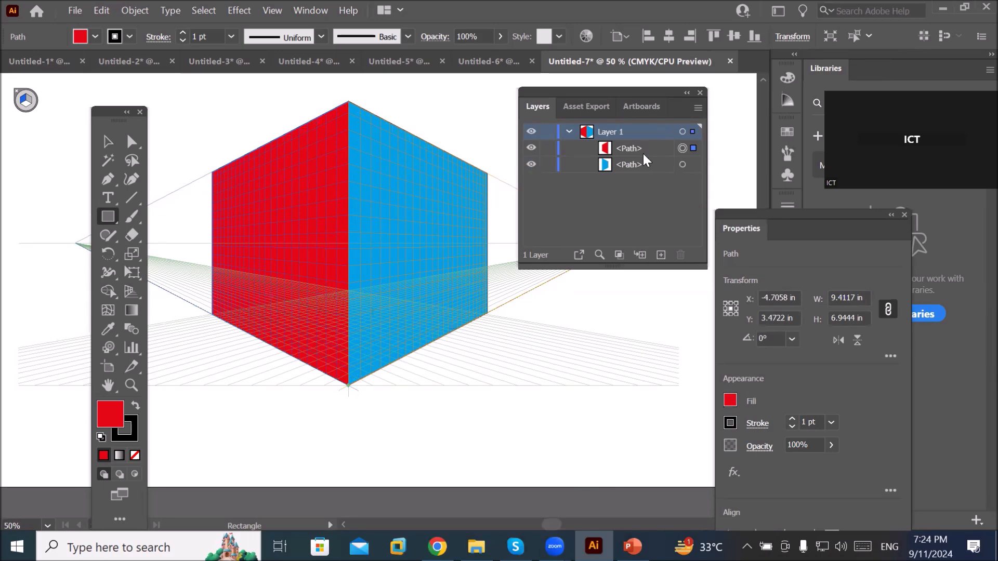
Step: Check which path belongs to each plane by selecting the blue one and briefly hiding the red one
{"action": "left_click", "coordinate": [683, 165]}
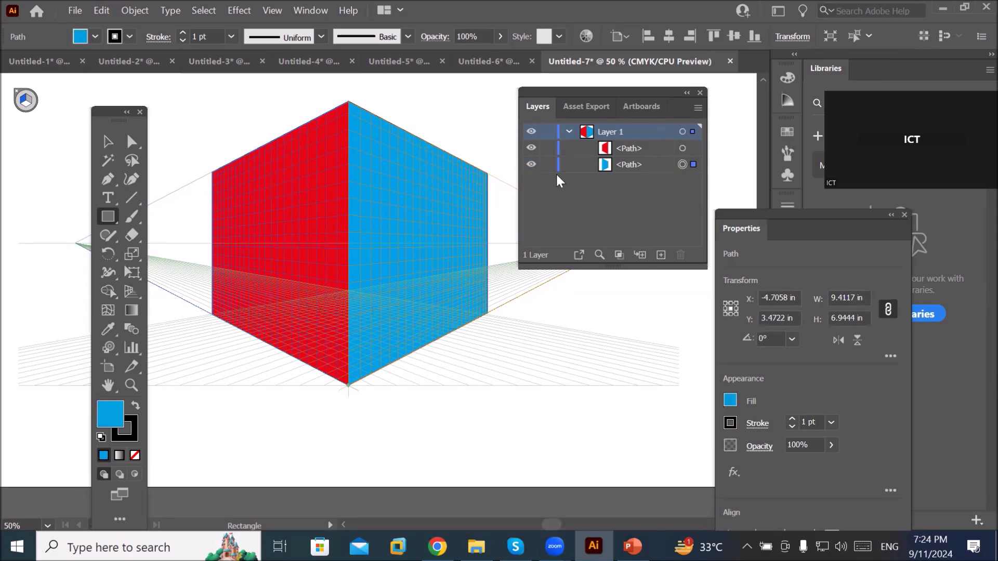
{"action": "key", "text": "ctrl+shift+a"}
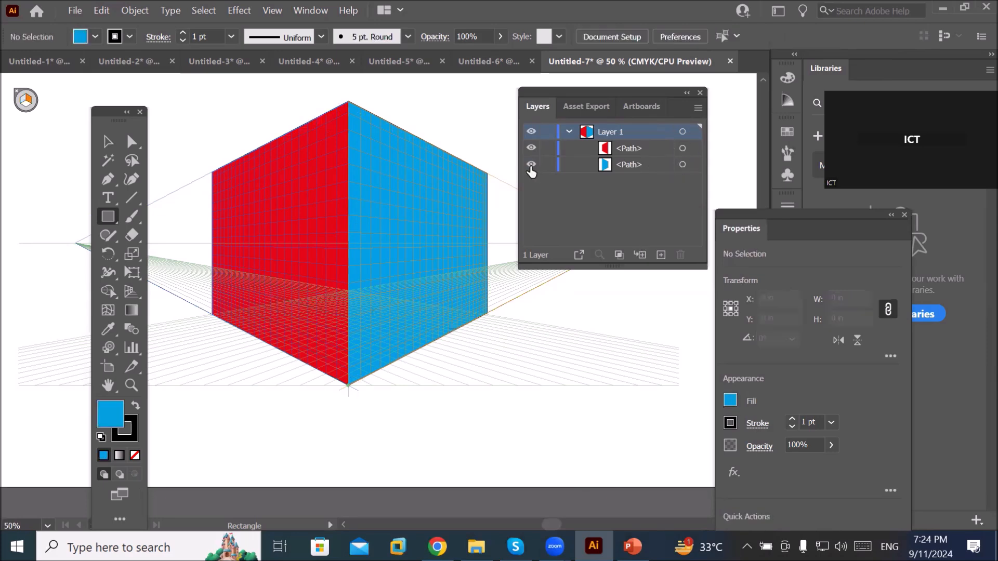
{"action": "left_click", "coordinate": [531, 149]}
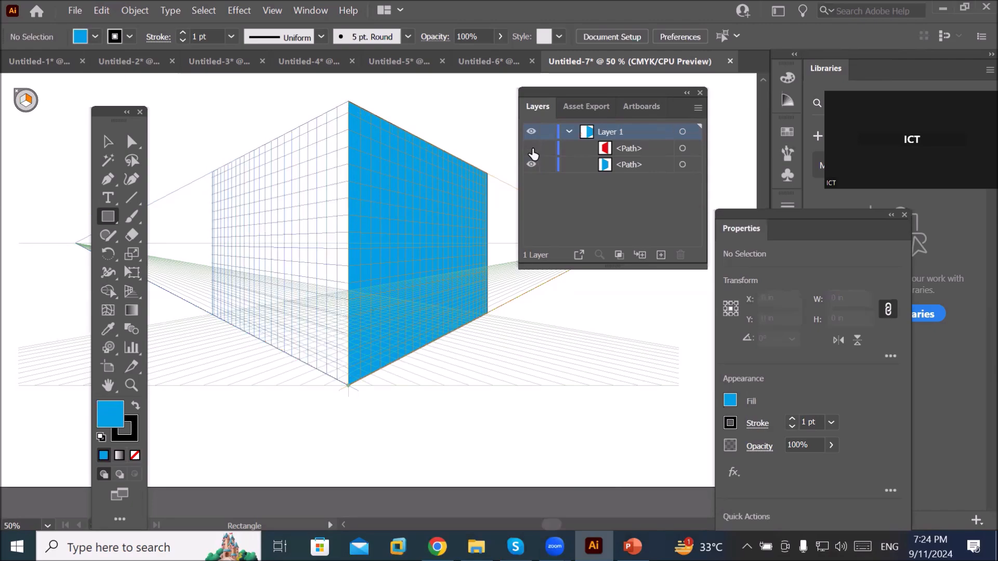
{"action": "left_click", "coordinate": [531, 149]}
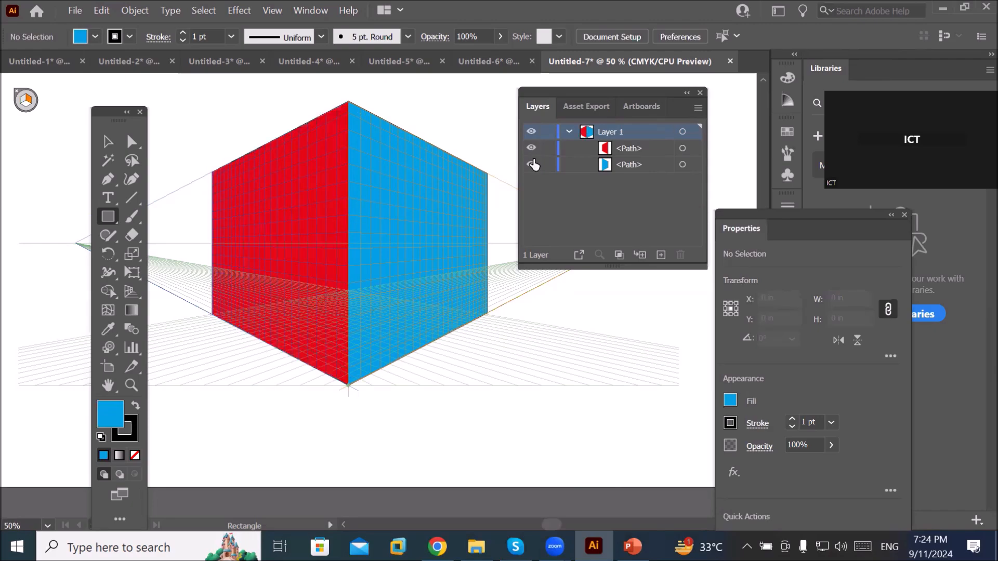
Step: Load two images from the Computer room Products folder for placing: the two men with a laptop and the three people behind monitors
{"action": "left_click", "coordinate": [75, 11]}
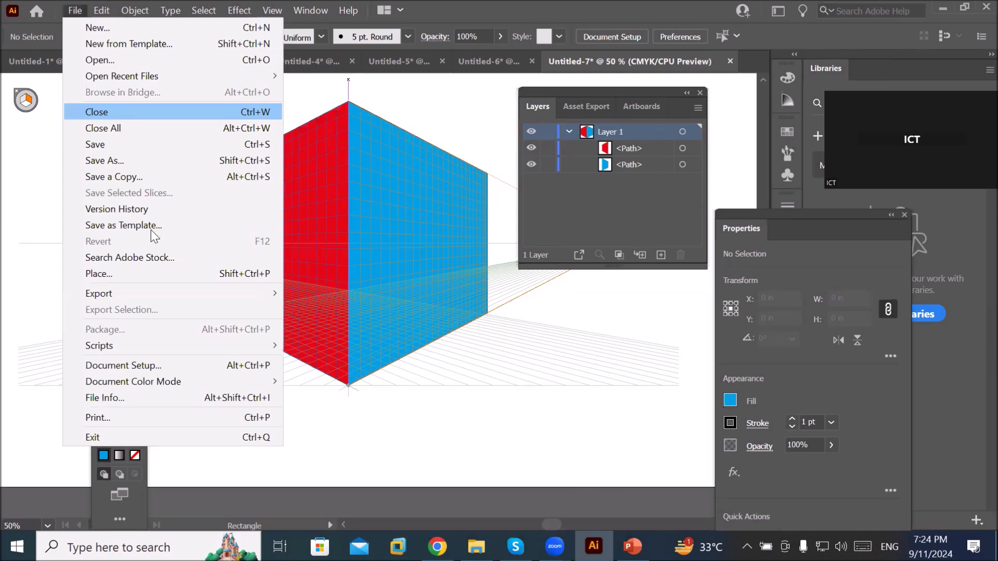
{"action": "left_click", "coordinate": [153, 272]}
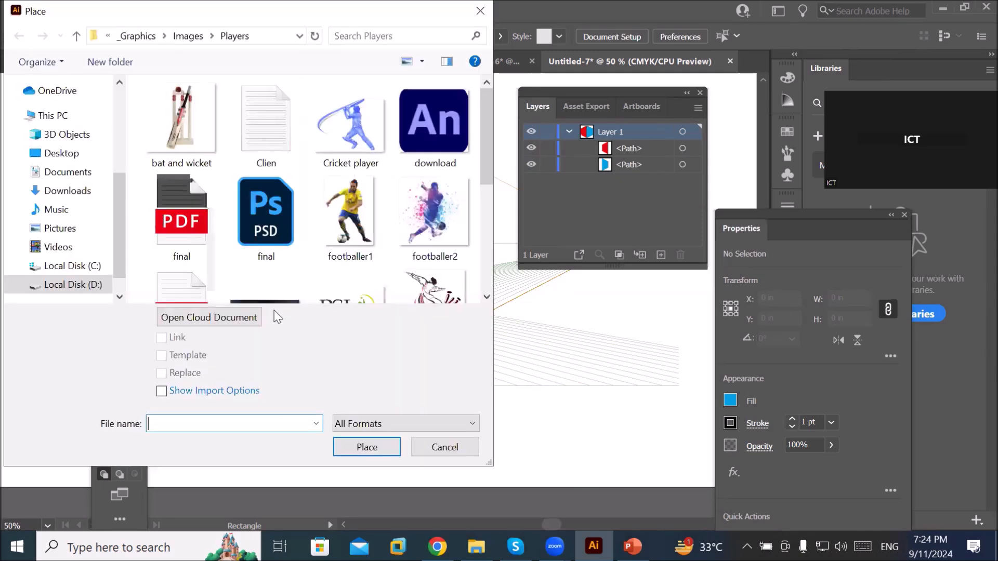
{"action": "left_click", "coordinate": [189, 36]}
{"action": "scroll", "coordinate": [344, 197], "scroll_direction": "up", "scroll_amount": 2}
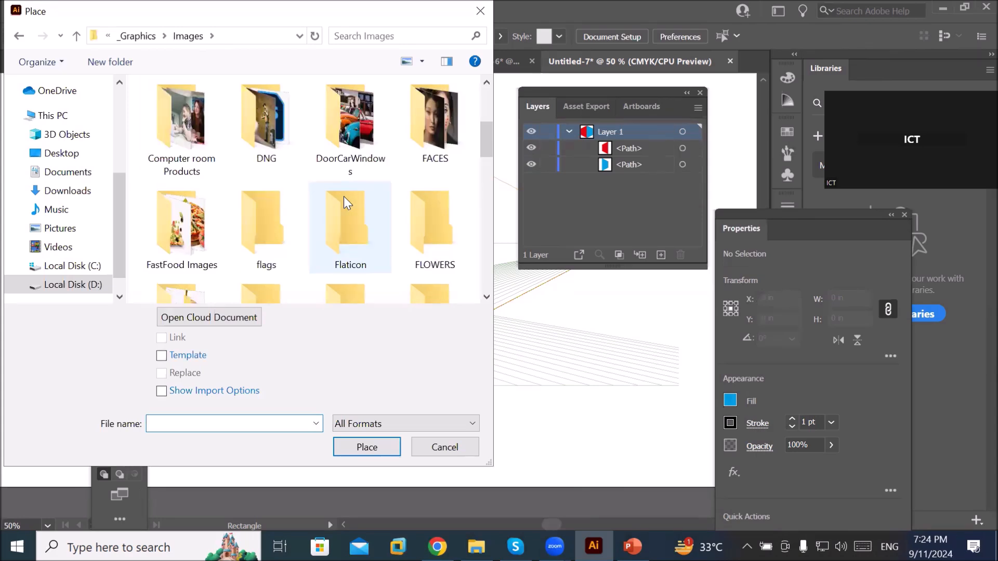
{"action": "scroll", "coordinate": [345, 196], "scroll_direction": "up", "scroll_amount": 3}
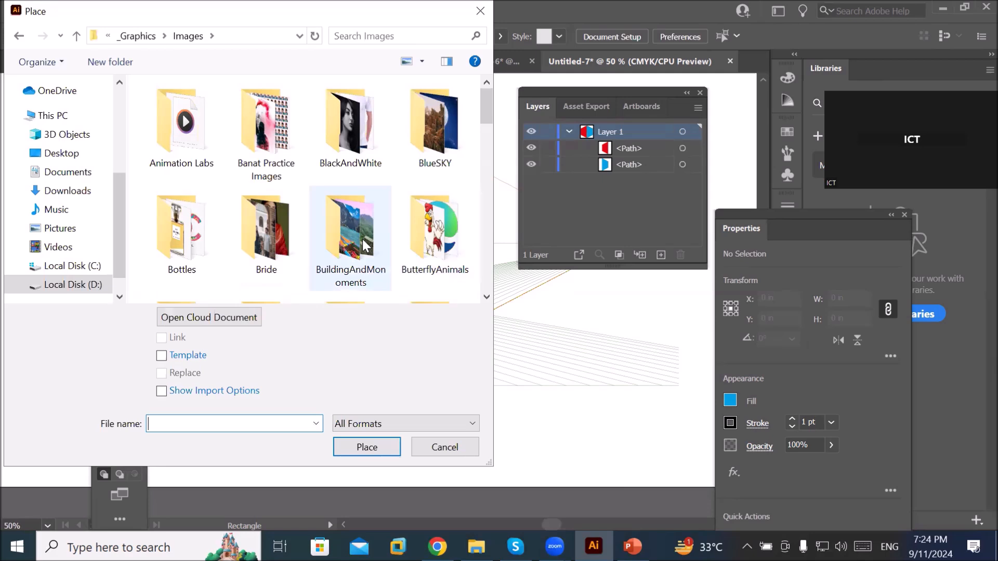
{"action": "scroll", "coordinate": [366, 244], "scroll_direction": "down", "scroll_amount": 1}
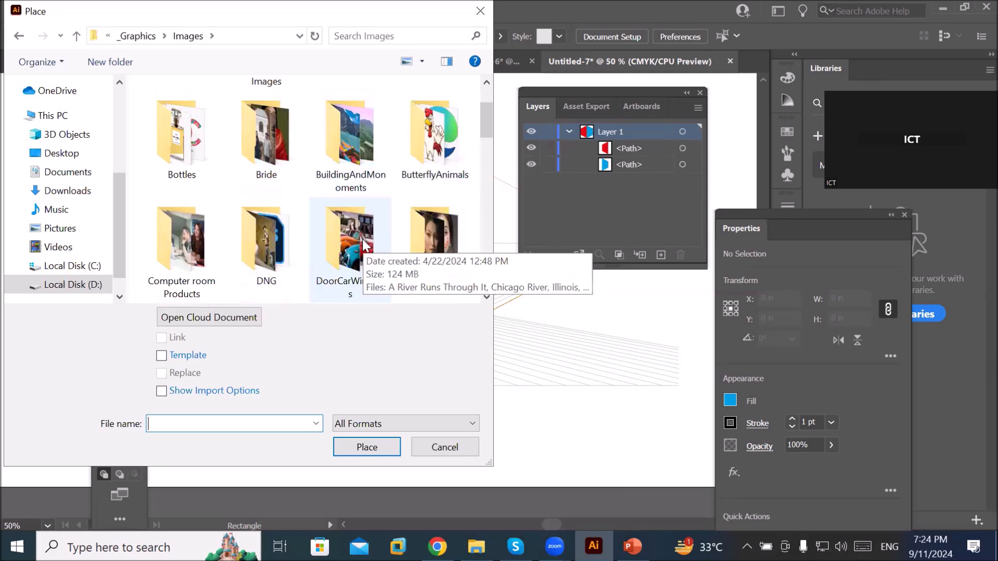
{"action": "double_click", "coordinate": [212, 255]}
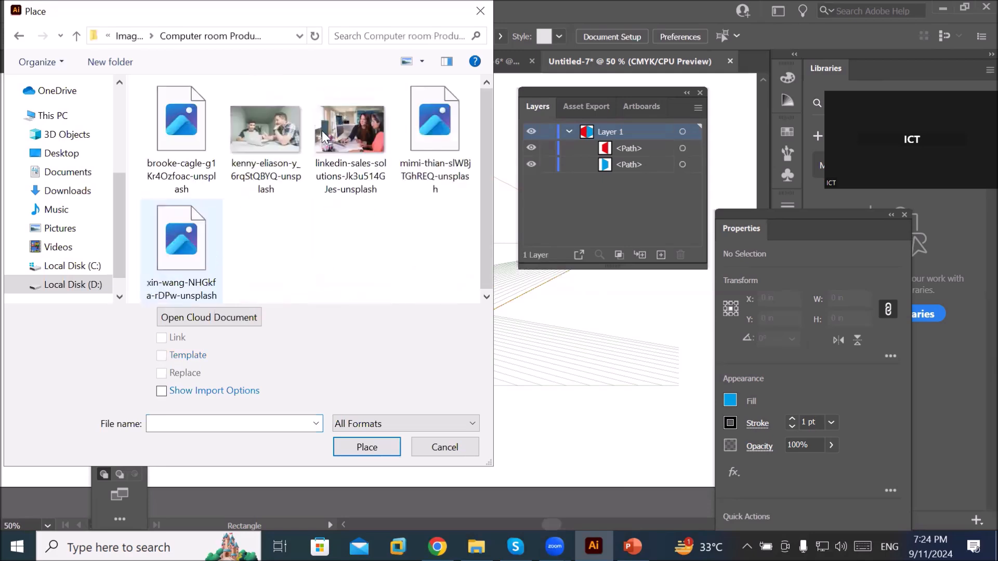
{"action": "left_click", "coordinate": [267, 141]}
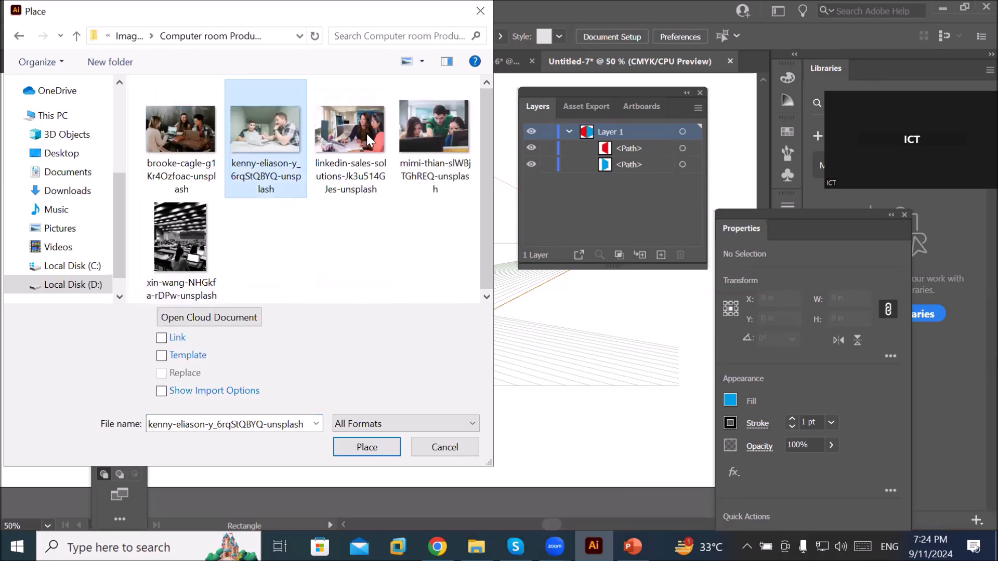
{"action": "left_click", "coordinate": [441, 129], "text": "ctrl"}
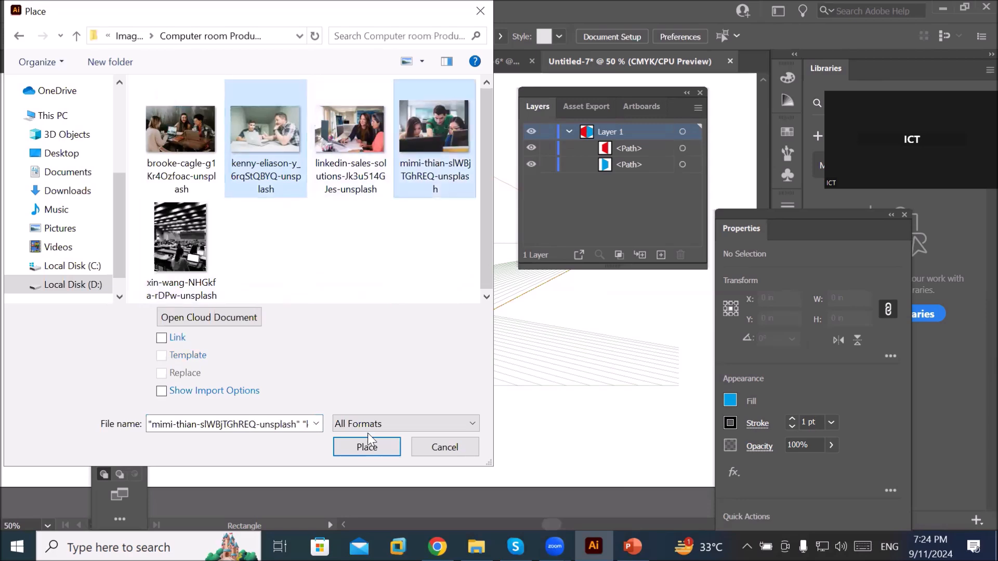
{"action": "left_click", "coordinate": [366, 447]}
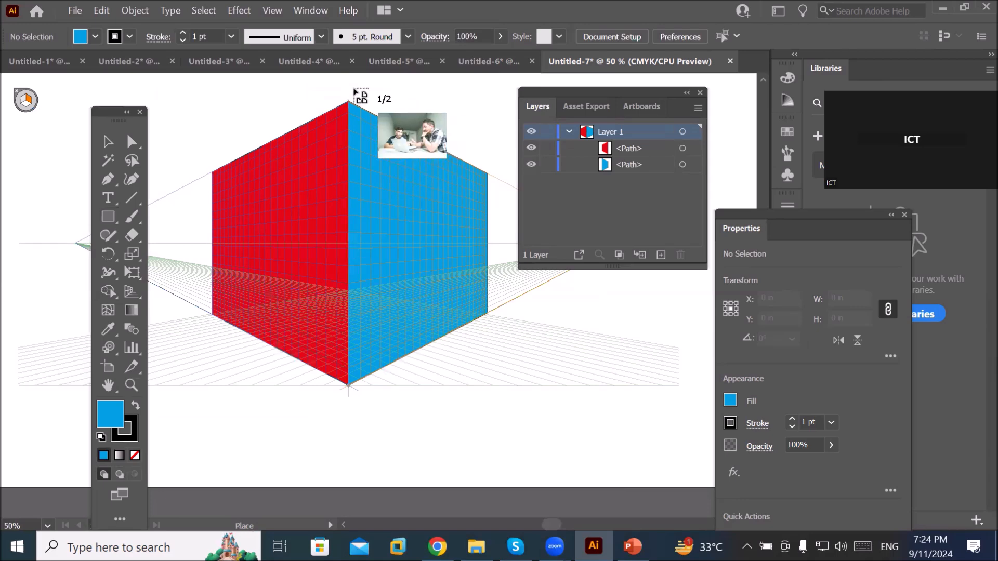
Step: Place the two-men photo at about 3.59 by 2.39 in over the red plane and the three-person photo at about 3.72 by 2.79 in over the blue
{"action": "left_click_drag", "start_coordinate": [261, 212], "coordinate": [351, 351]}
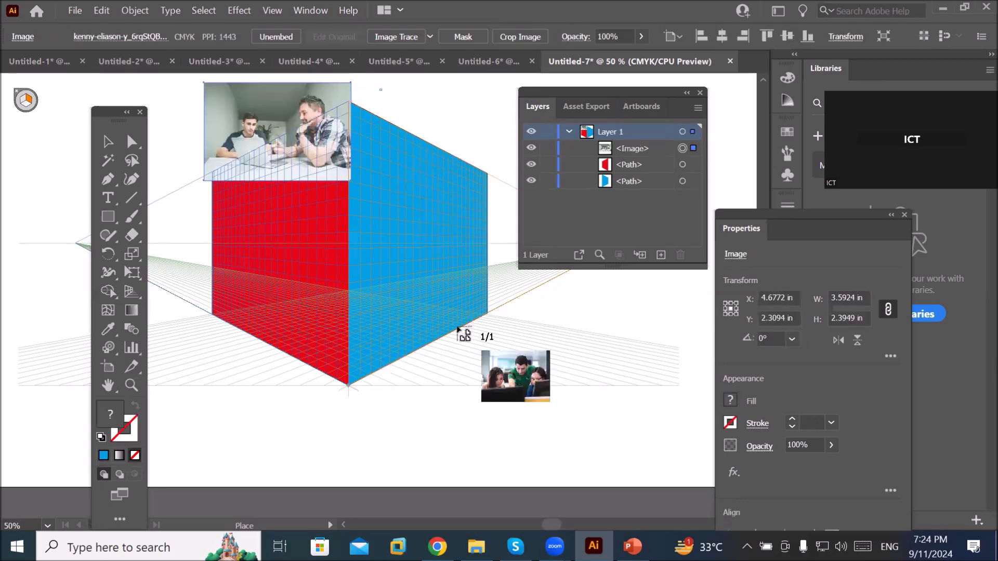
{"action": "key", "text": "Escape"}
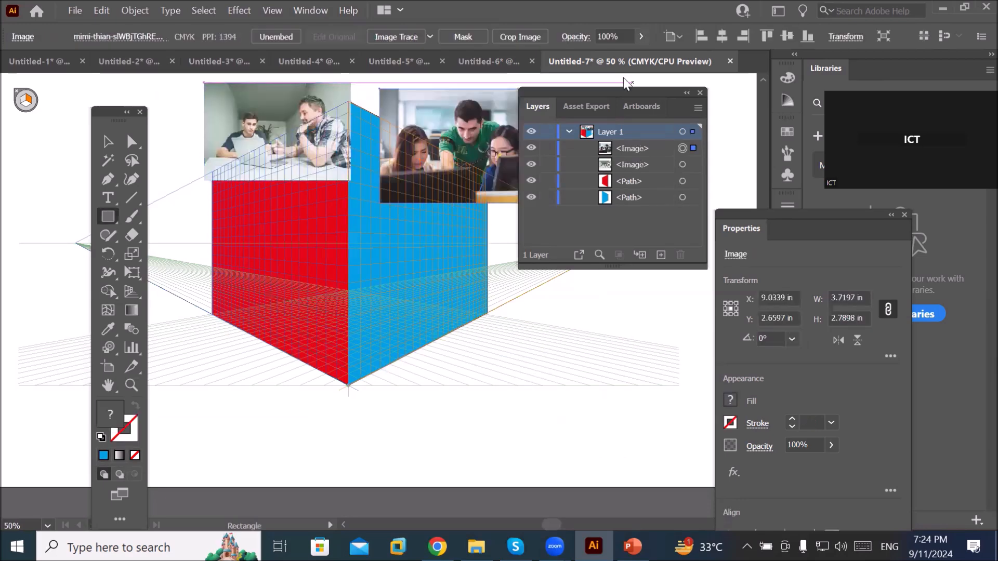
{"action": "left_click_drag", "start_coordinate": [608, 92], "coordinate": [644, 85]}
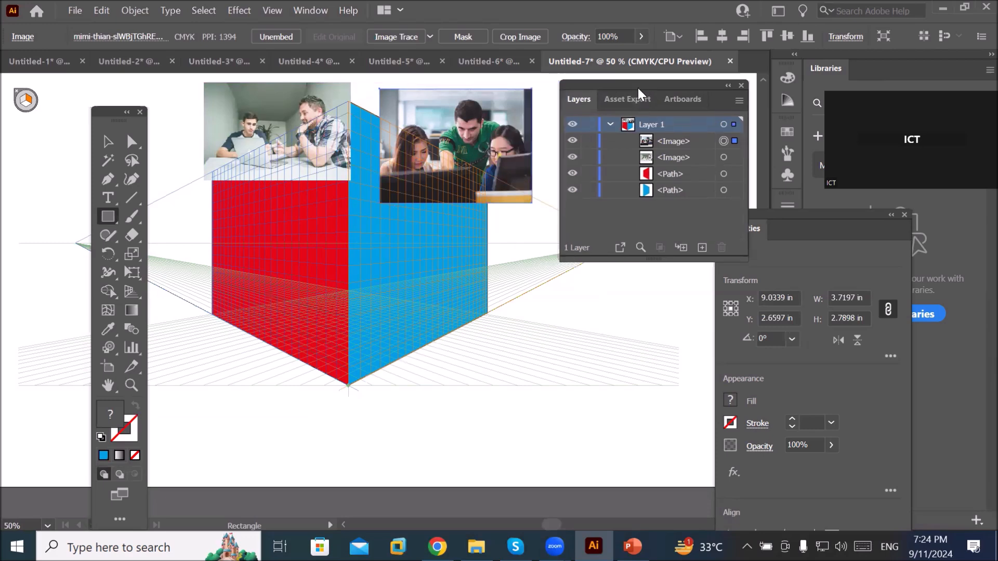
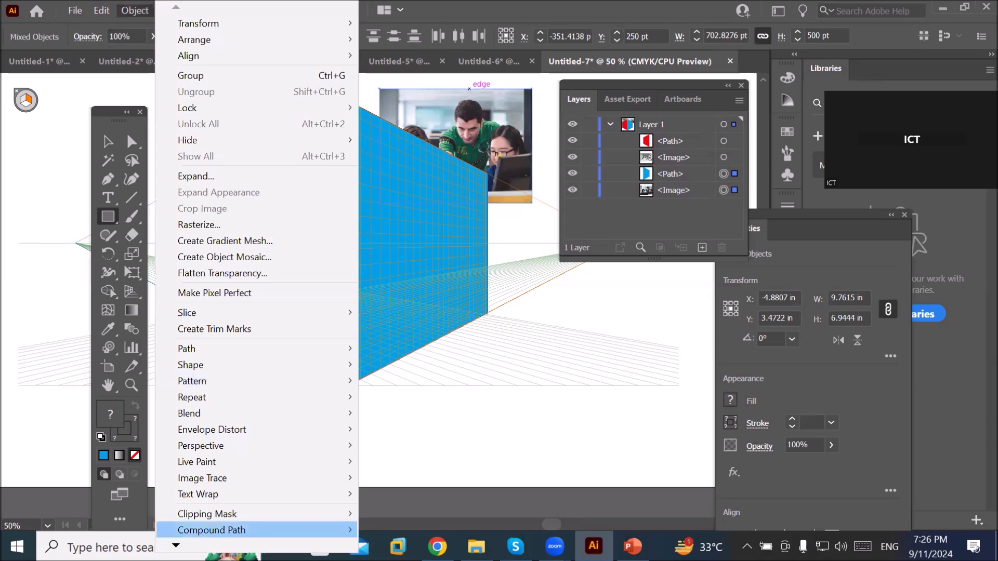
Step: Envelope-distort the three-person photo into the blue right plane with Make with Top Object
{"action": "mouse_move", "coordinate": [176, 544]}
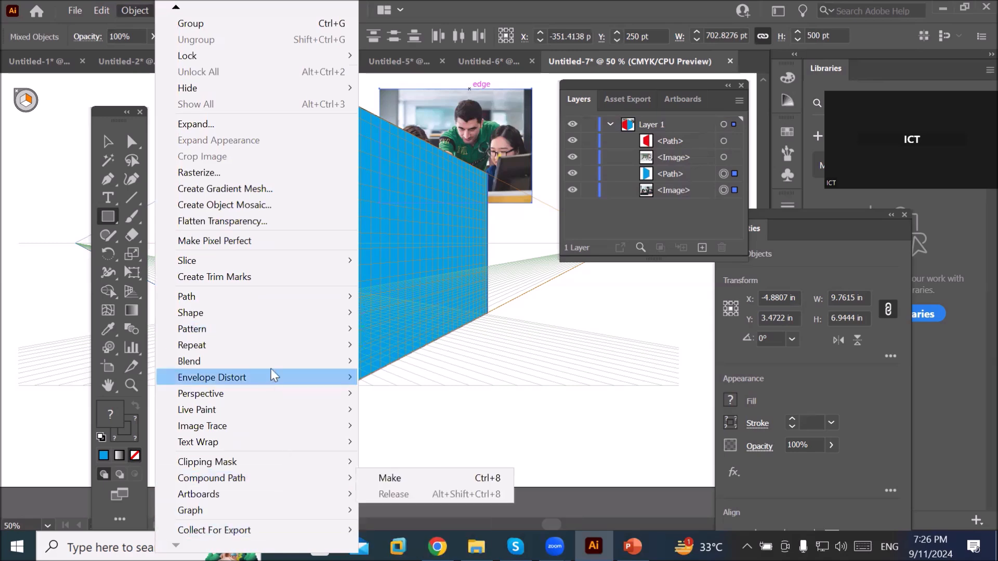
{"action": "mouse_move", "coordinate": [270, 370]}
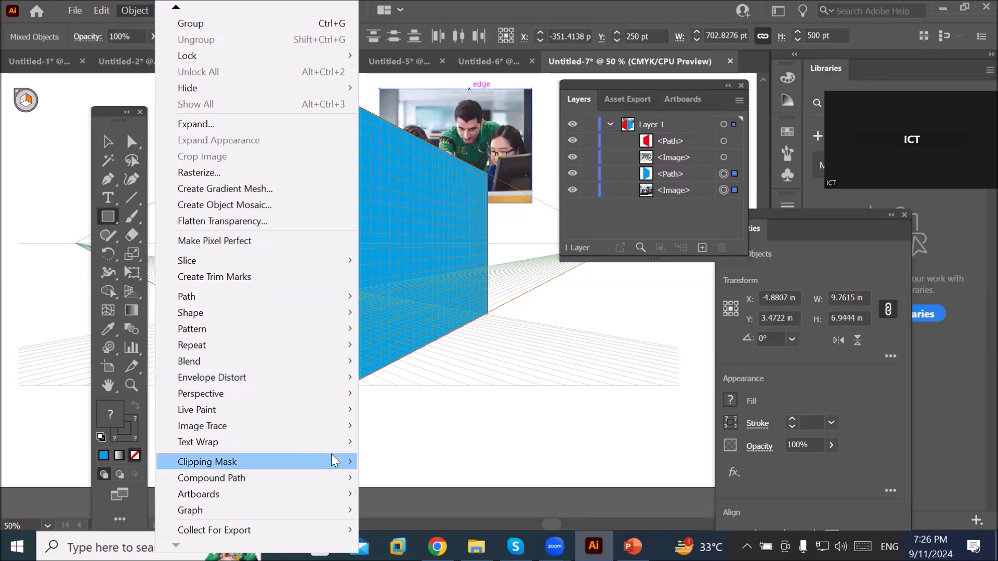
{"action": "mouse_move", "coordinate": [331, 454]}
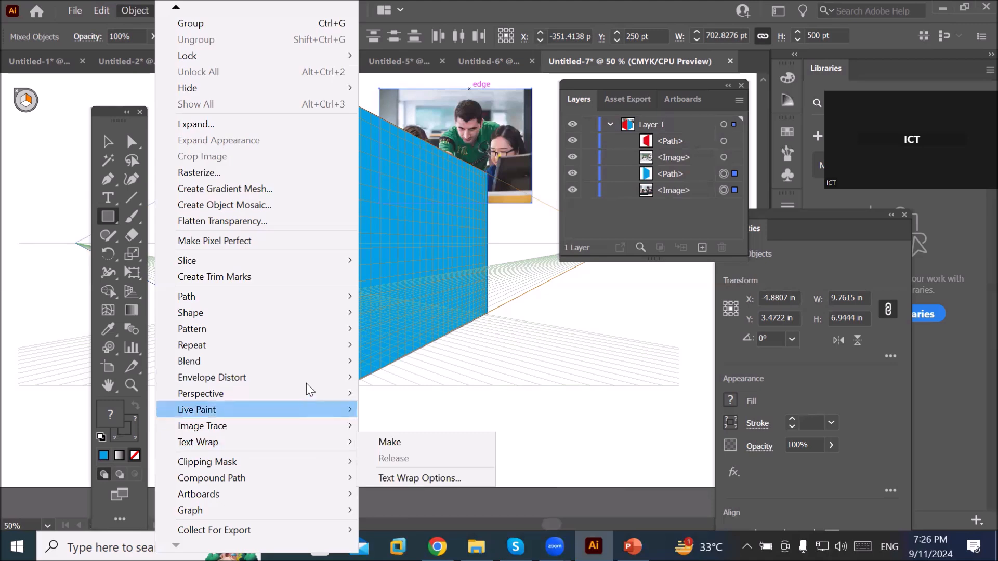
{"action": "mouse_move", "coordinate": [307, 383]}
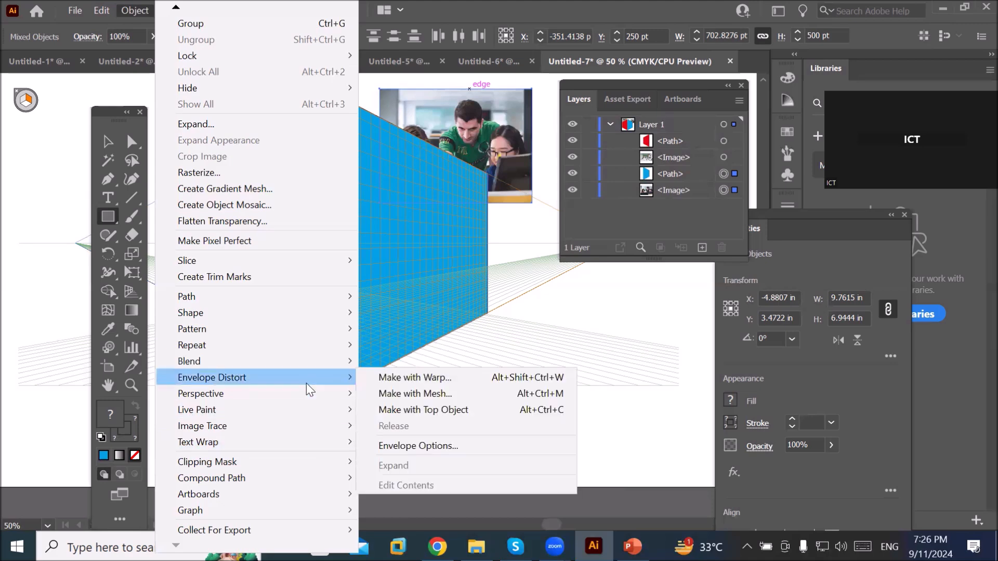
{"action": "left_click", "coordinate": [517, 411]}
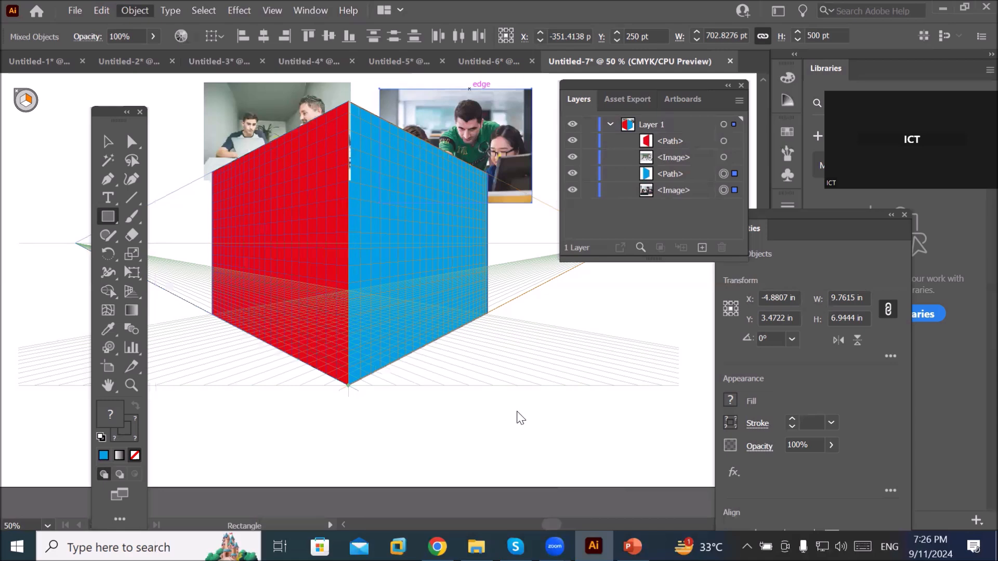
{"action": "key", "text": "ctrl+alt+c"}
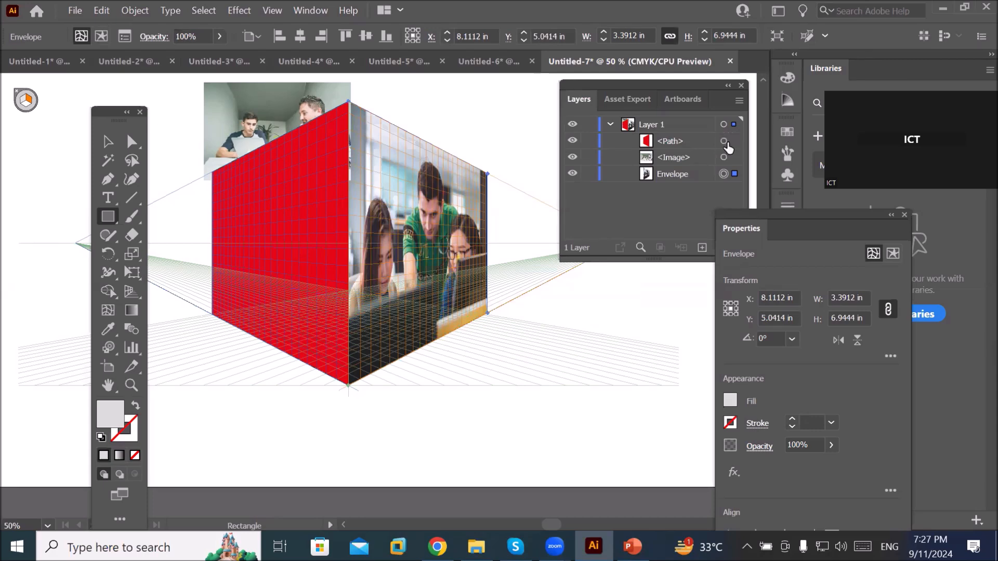
Step: Envelope-distort the two-men photo into the red left plane with Make with Top Object, and hide the perspective grid
{"action": "left_click", "coordinate": [723, 142]}
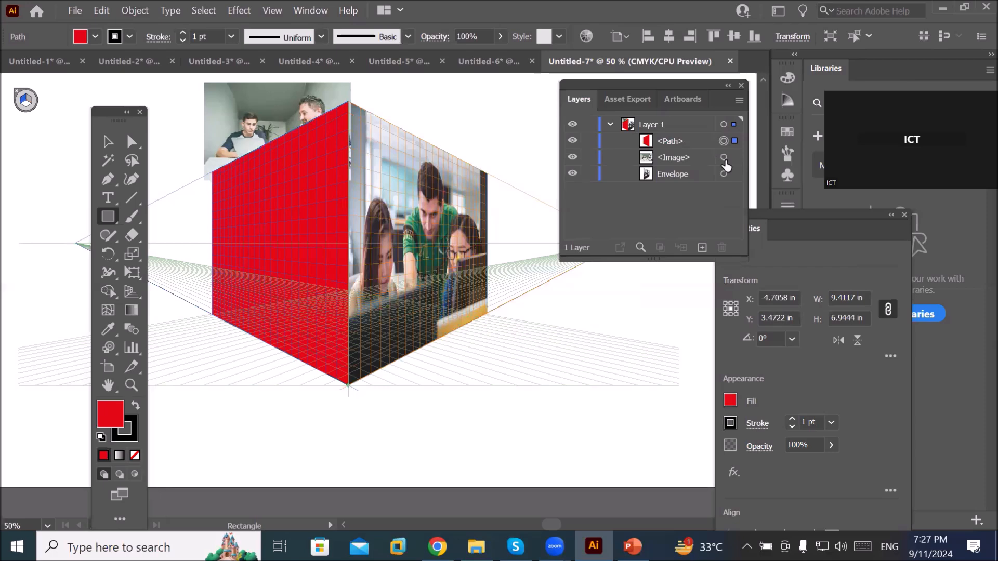
{"action": "left_click", "coordinate": [724, 158], "text": "shift"}
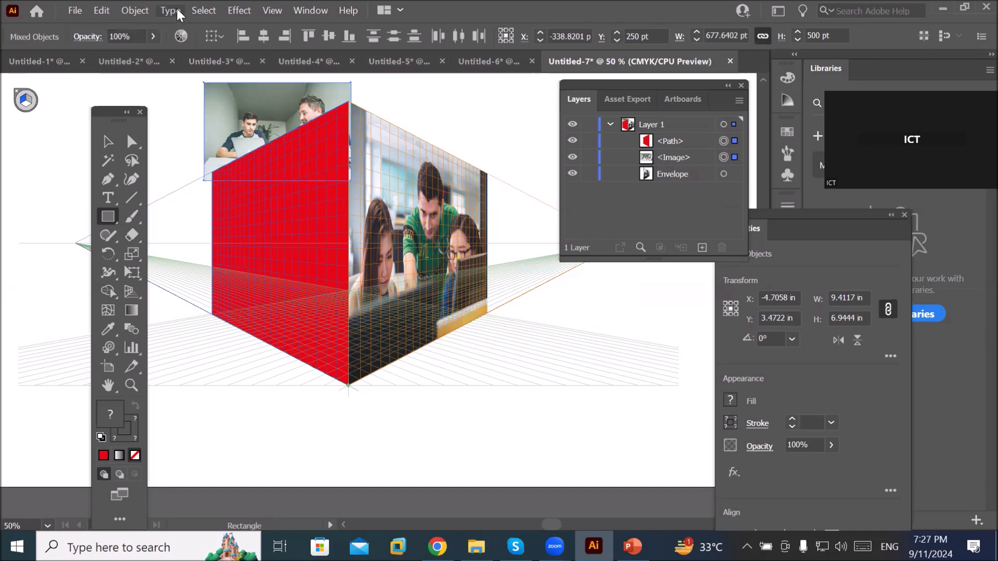
{"action": "left_click", "coordinate": [133, 10]}
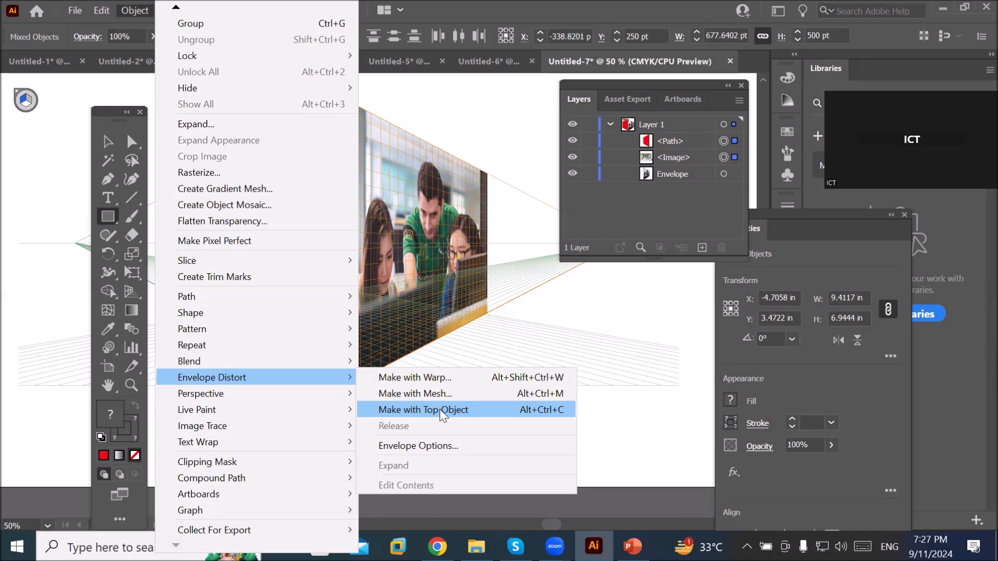
{"action": "left_click", "coordinate": [442, 415]}
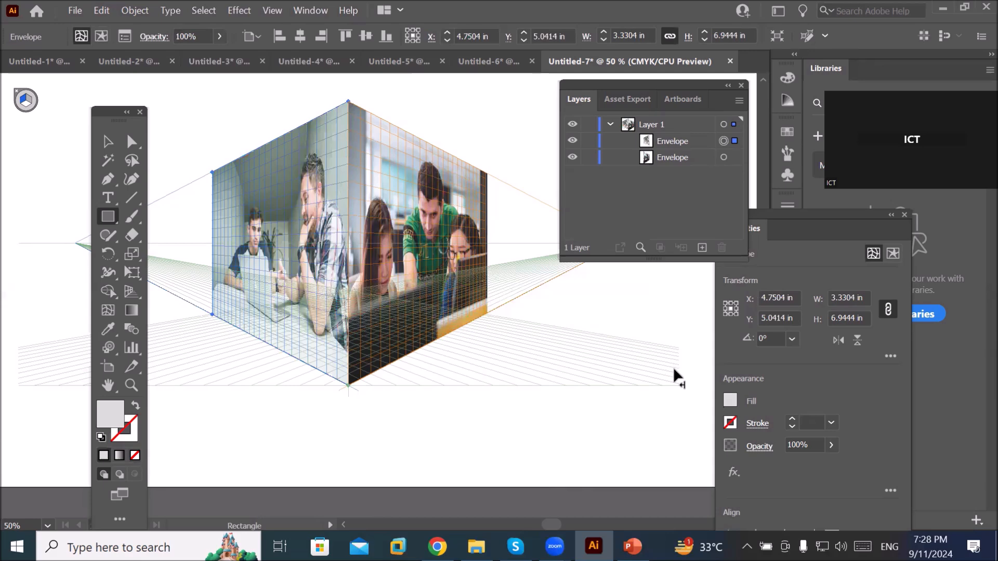
{"action": "key", "text": "shift+v"}
{"action": "key", "text": "ctrl+shift+i"}
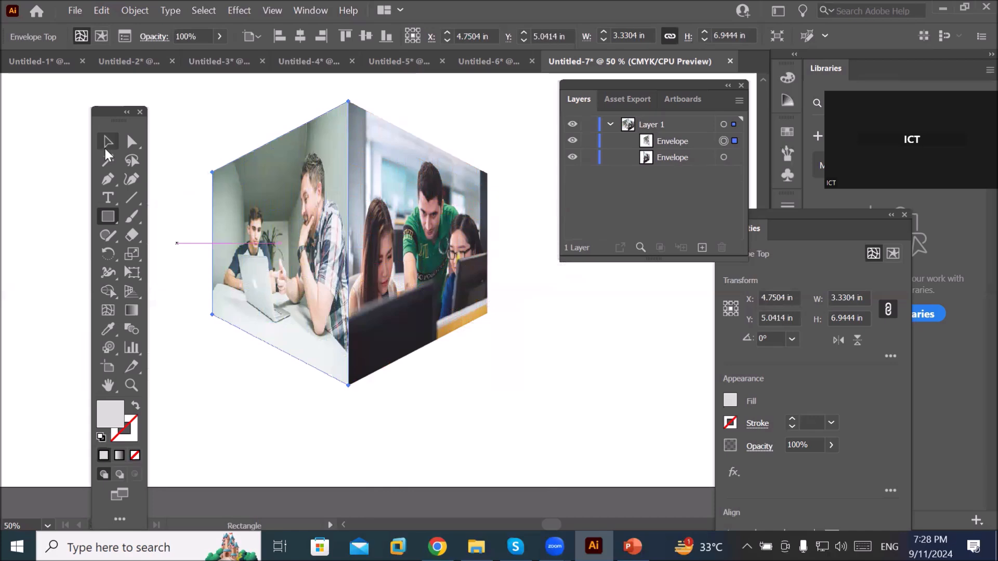
Step: Add the point text "Movie Poster" below the photo box
{"action": "key", "text": "v"}
{"action": "key", "text": "t"}
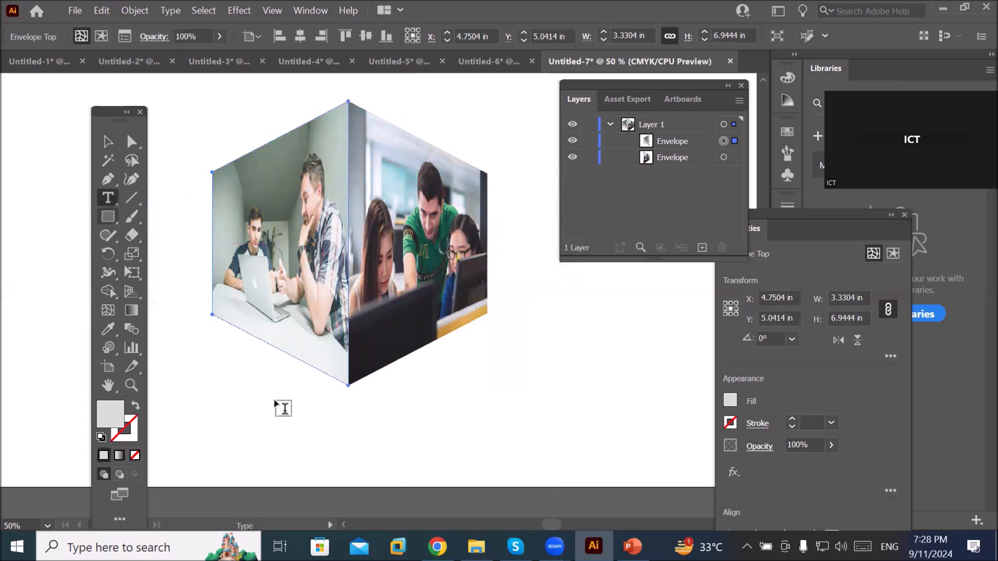
{"action": "scroll", "coordinate": [281, 407], "scroll_direction": "down", "scroll_amount": 2}
{"action": "left_click", "coordinate": [245, 416]}
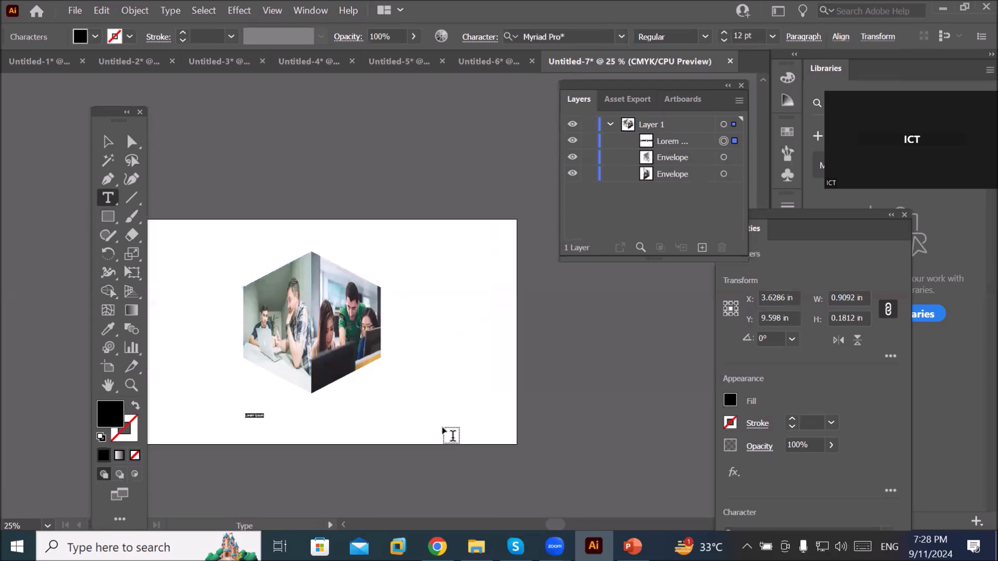
{"action": "type", "text": "P"}
{"action": "key", "text": "BackSpace"}
{"action": "type", "text": "M"}
{"action": "type", "text": "ona C"}
{"action": "type", "text": "oster"}
Step: Stretch the "Movie Poster" title to about 8 by 0.9 in beneath the box
{"action": "left_click", "coordinate": [108, 141]}
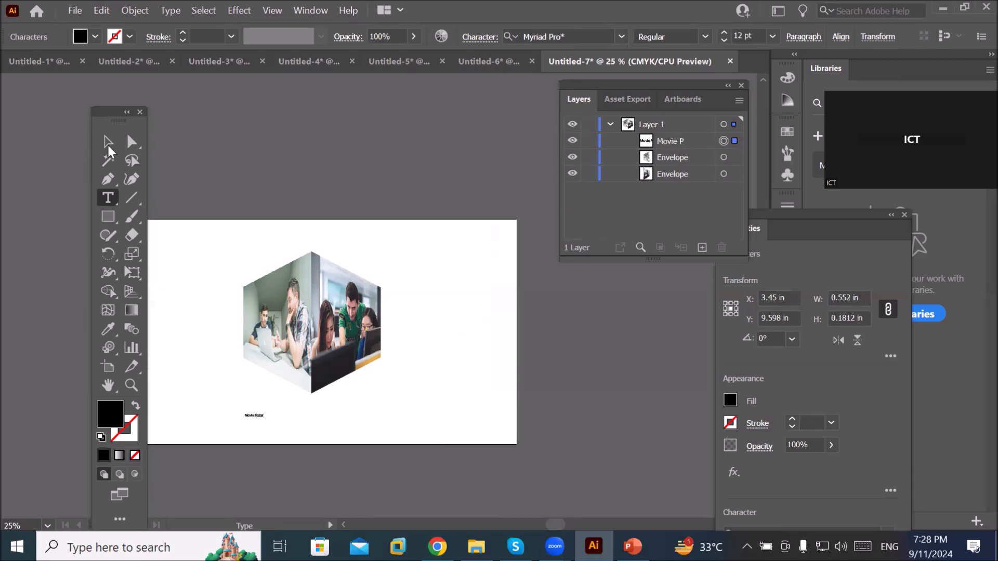
{"action": "left_click", "coordinate": [255, 416]}
{"action": "left_click_drag", "start_coordinate": [271, 412], "coordinate": [402, 377]}
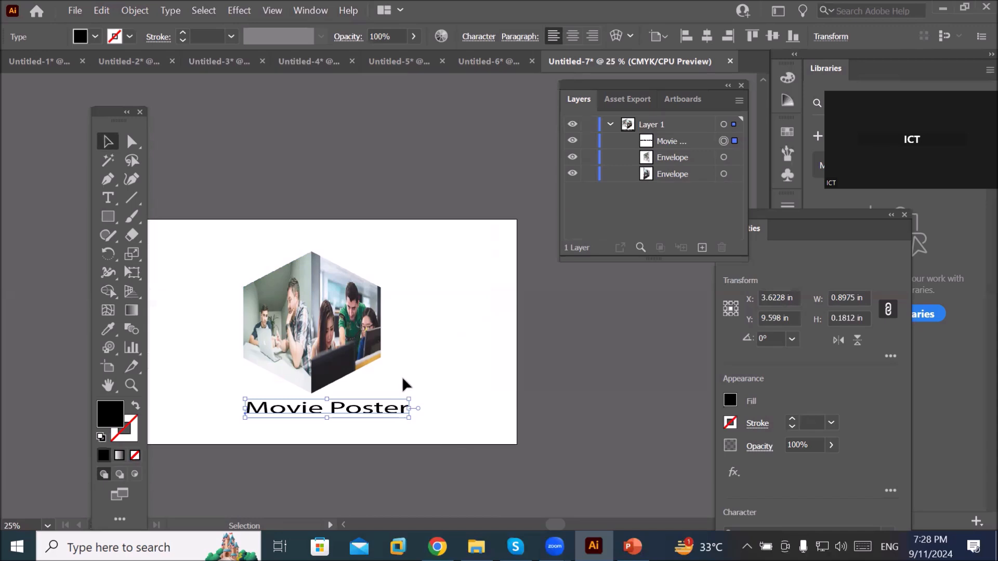
Step: Add placeholder text columns beside the box, about 3.95 by 6.93 in on its right and 3.59 by 7.06 in on its left
{"action": "left_click", "coordinate": [106, 199]}
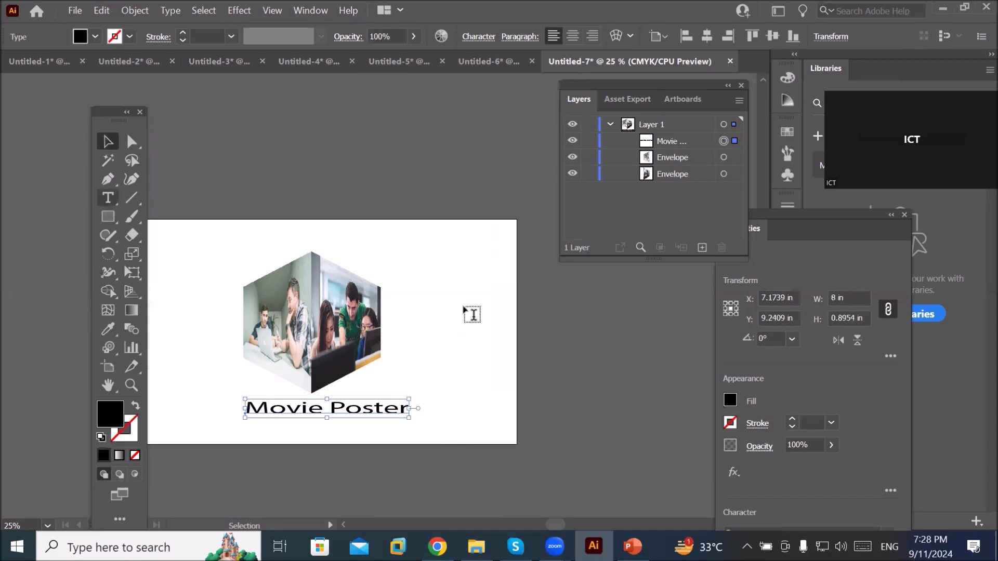
{"action": "left_click_drag", "start_coordinate": [416, 244], "coordinate": [499, 389]}
{"action": "left_click_drag", "start_coordinate": [160, 243], "coordinate": [234, 388]}
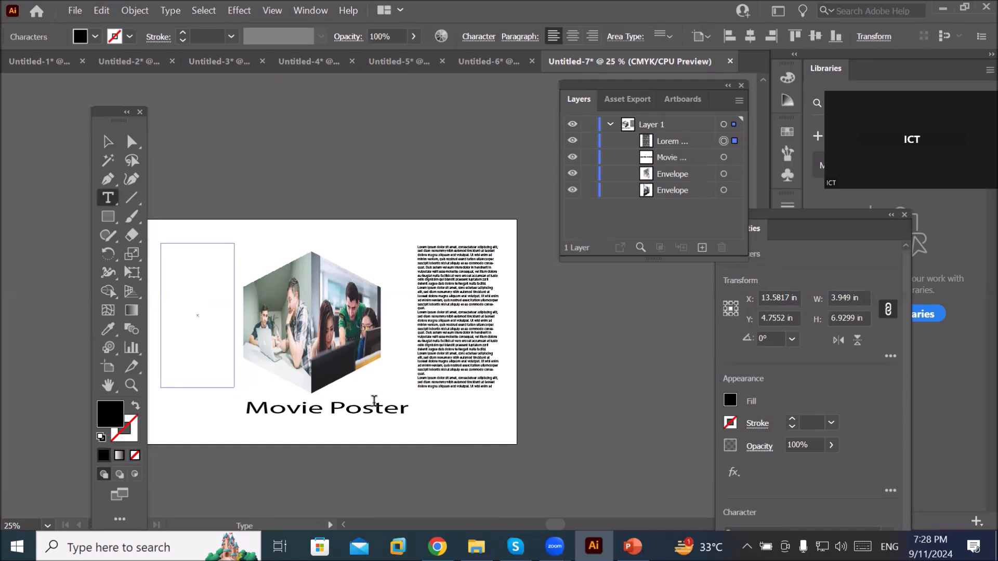
Step: Try to shift the two-men photo envelope sideways over the three-person photo
{"action": "left_click", "coordinate": [108, 159]}
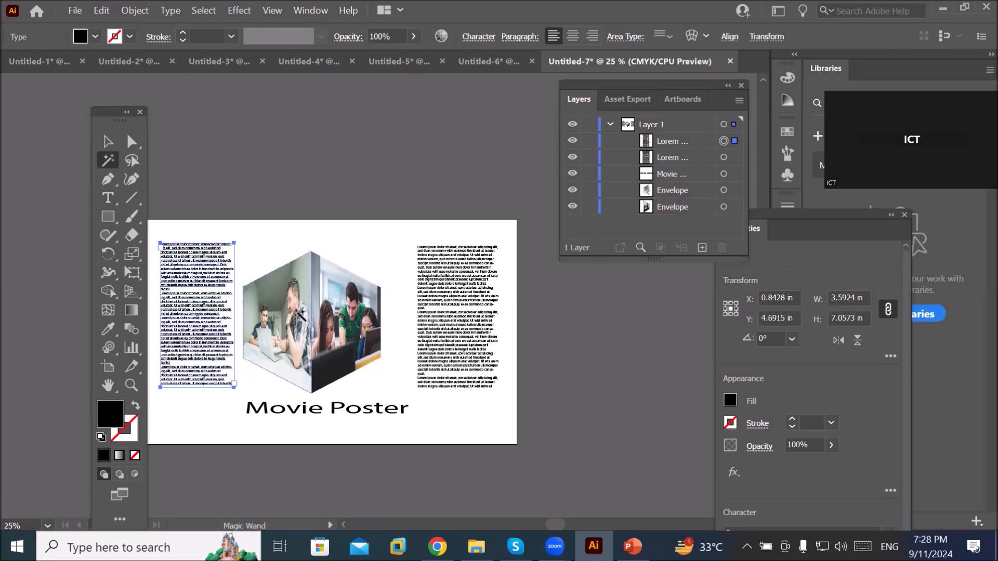
{"action": "left_click", "coordinate": [109, 142]}
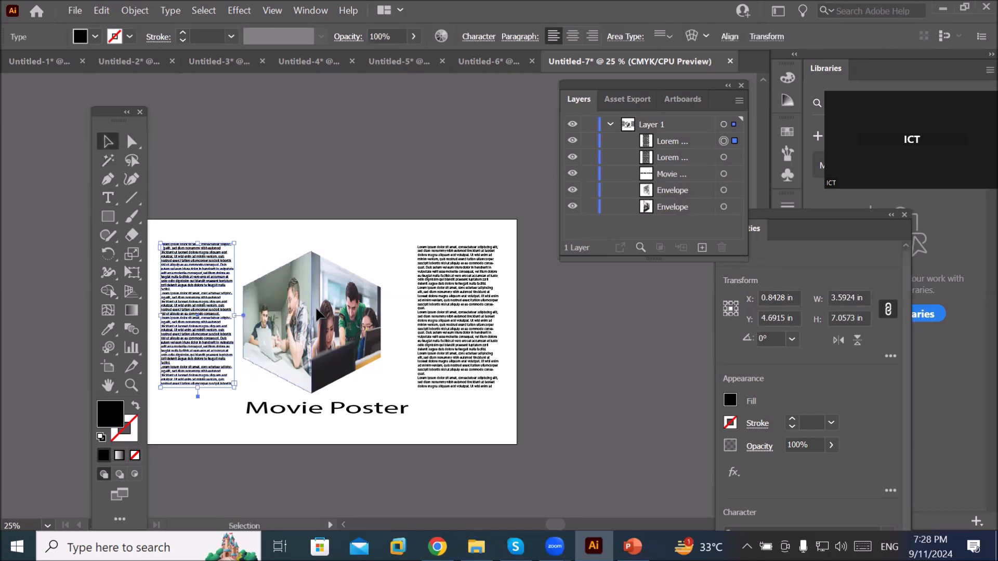
{"action": "left_click_drag", "start_coordinate": [318, 314], "coordinate": [334, 314]}
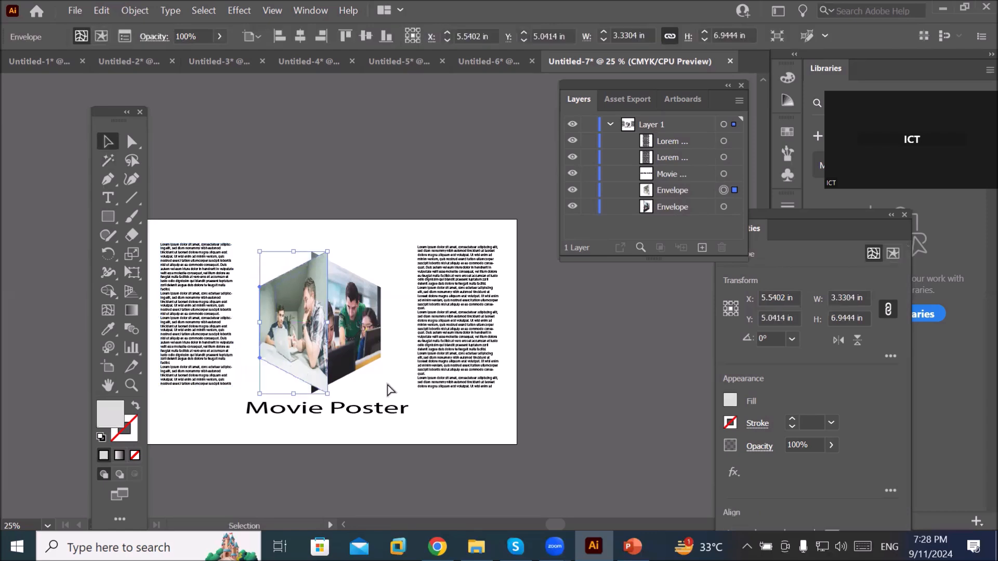
{"action": "key", "text": "a"}
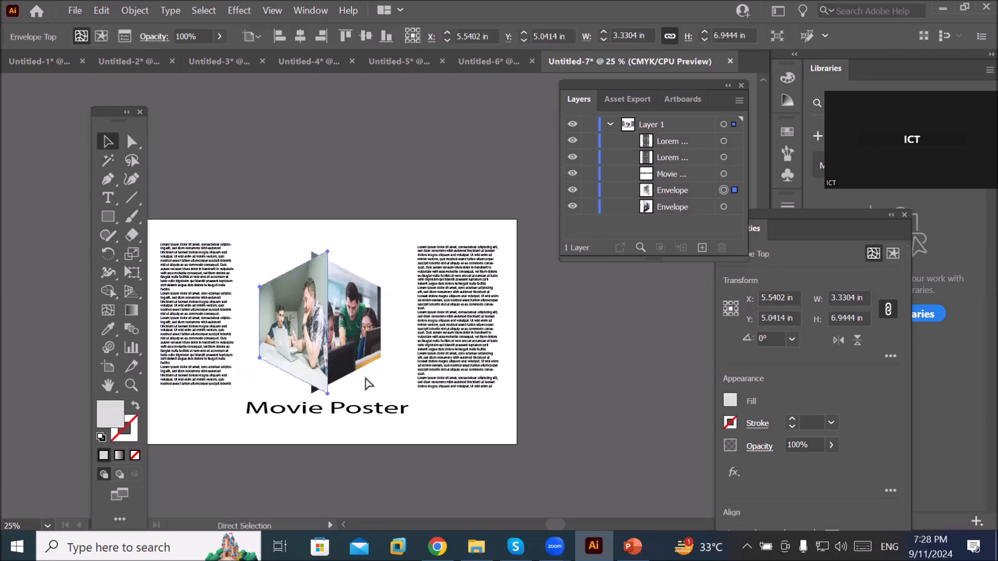
{"action": "left_click", "coordinate": [596, 314]}
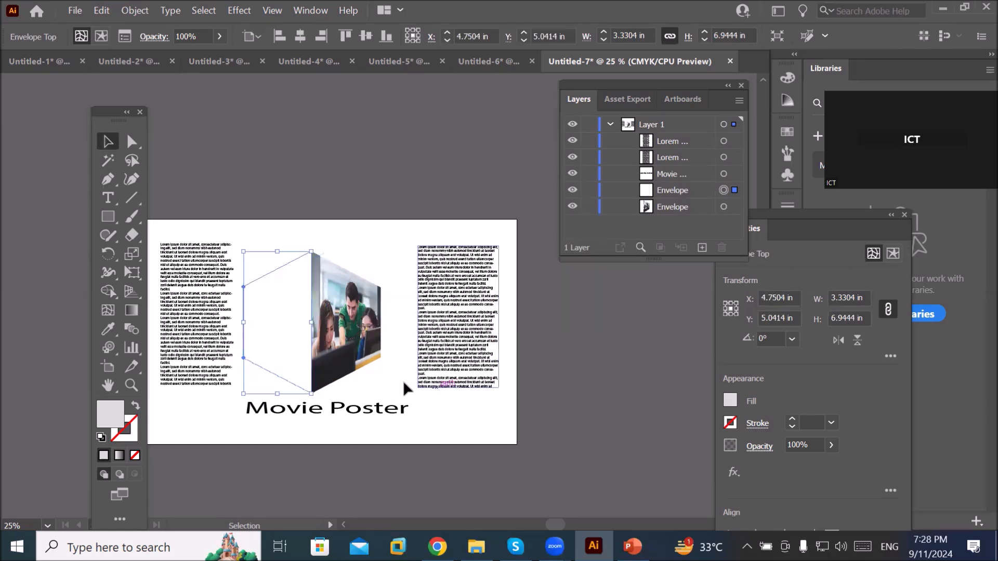
Step: Undo the envelope move, both text columns, the title and the two-men photo's envelope distortion
{"action": "key", "text": "a"}
{"action": "key", "text": "ctrl+z"}
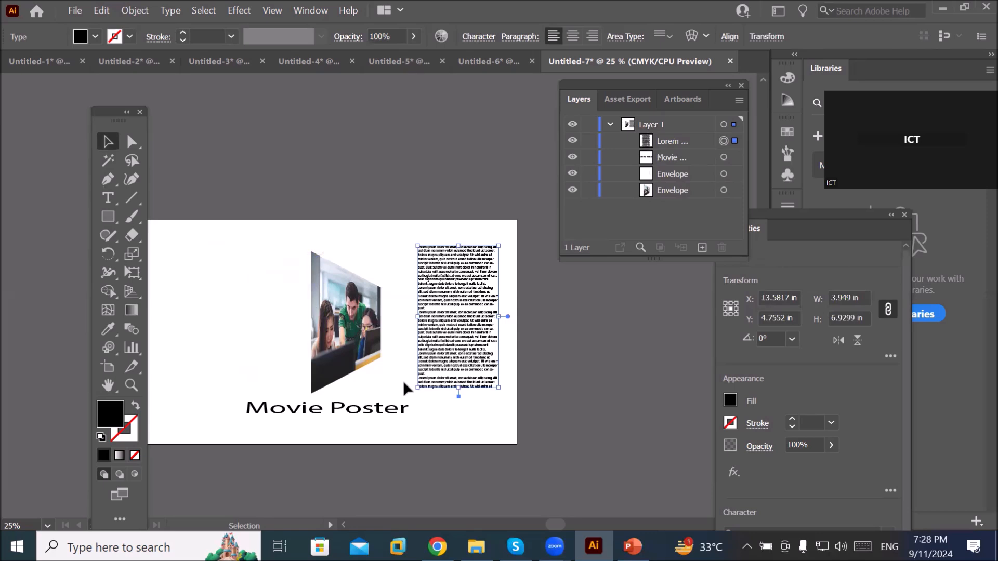
{"action": "key", "text": "a"}
{"action": "key", "text": "ctrl+z"}
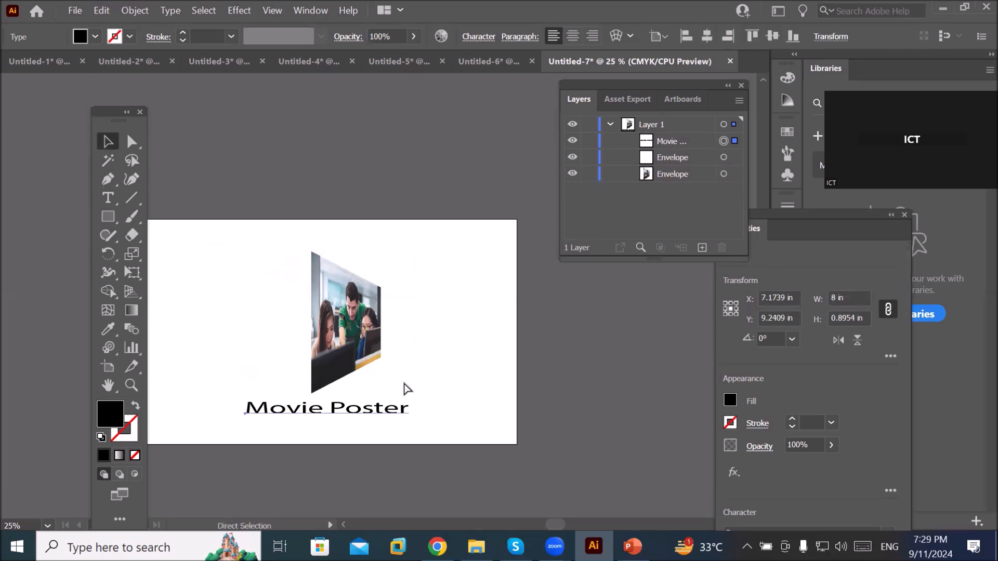
{"action": "key", "text": "ctrl+z"}
{"action": "key", "text": "ctrl+z"}
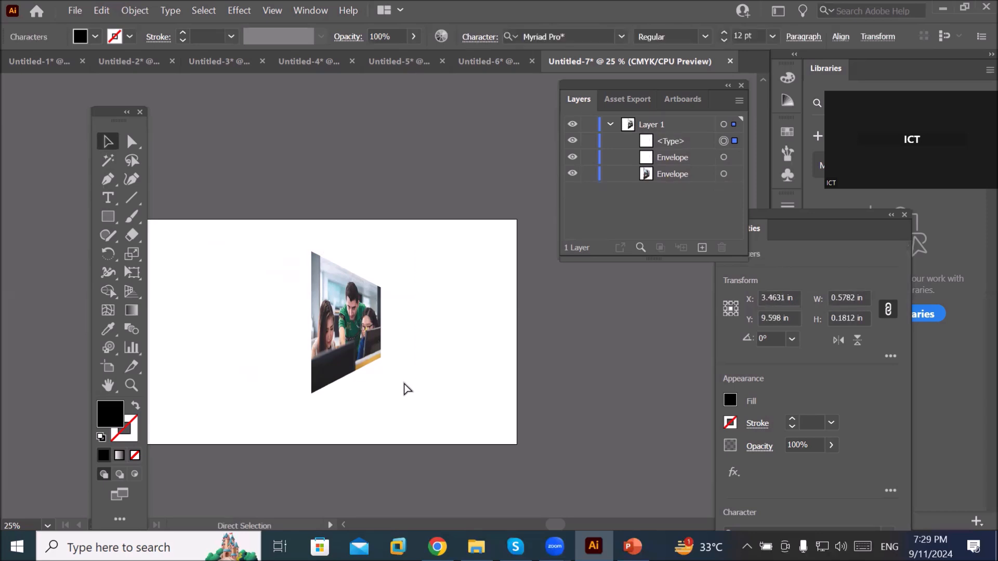
{"action": "key", "text": "ctrl+z"}
{"action": "key", "text": "ctrl+z"}
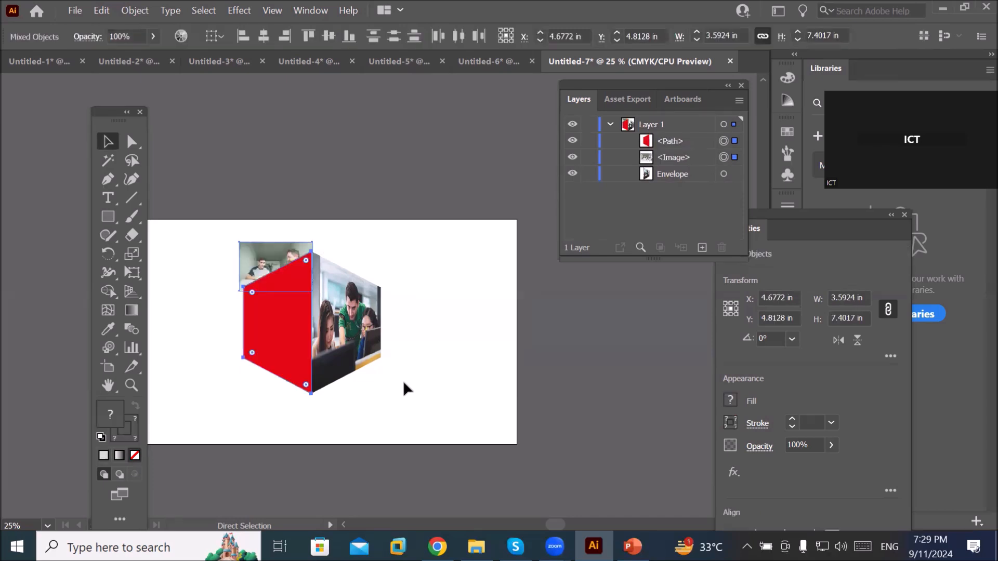
Step: Reapply Make with Top Object to the two-men photo and the red path so the photo fits the left plane
{"action": "key", "text": "v"}
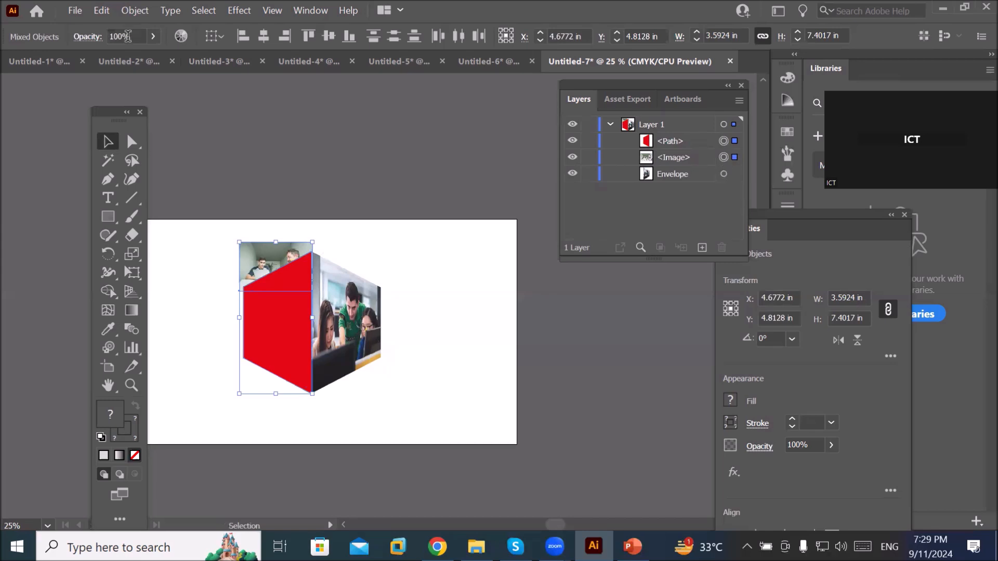
{"action": "left_click", "coordinate": [134, 10]}
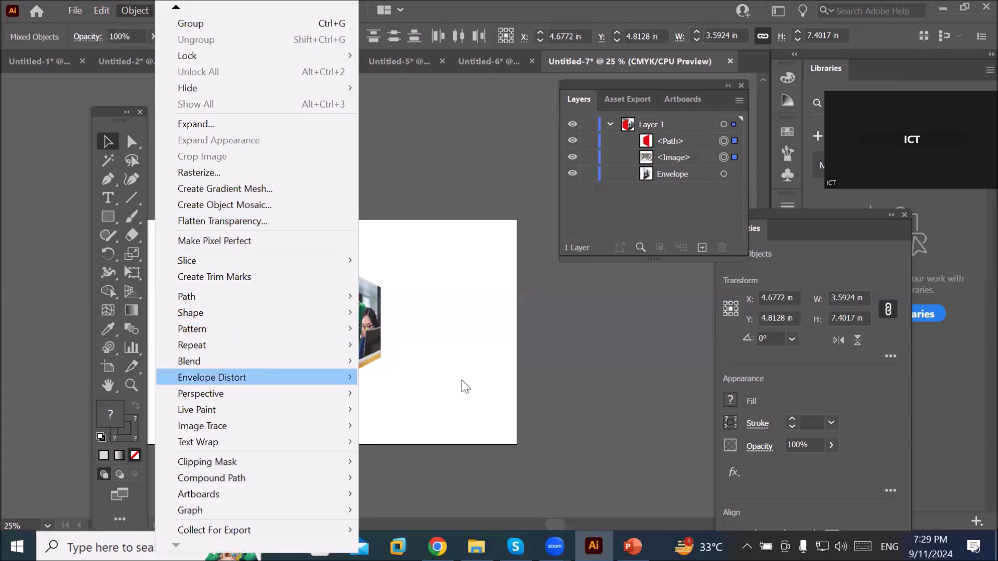
{"action": "mouse_move", "coordinate": [477, 391]}
{"action": "left_click", "coordinate": [465, 416]}
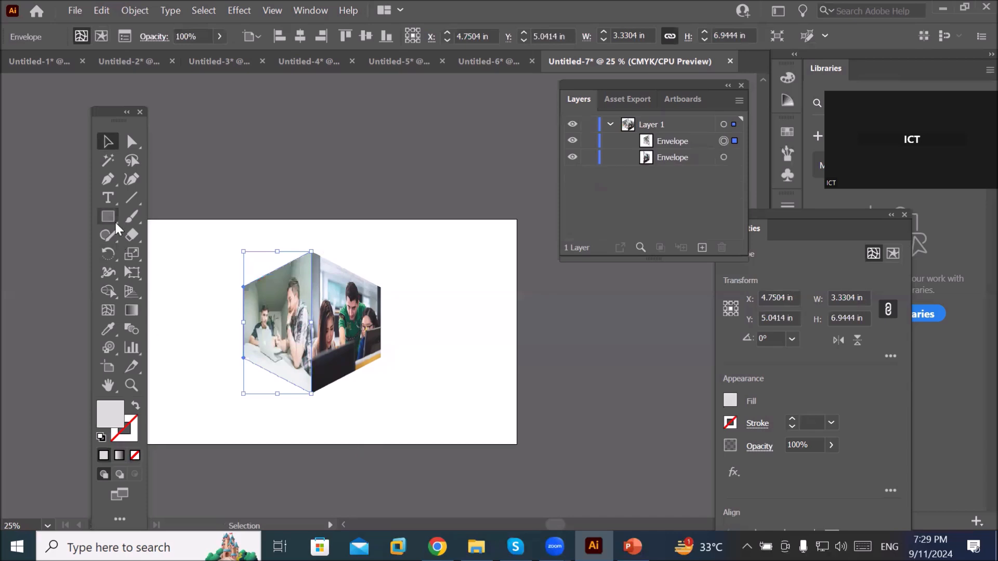
Step: Add placeholder text columns on both sides of the box, the left one about 3.26 by 8.08 in
{"action": "left_click", "coordinate": [108, 198]}
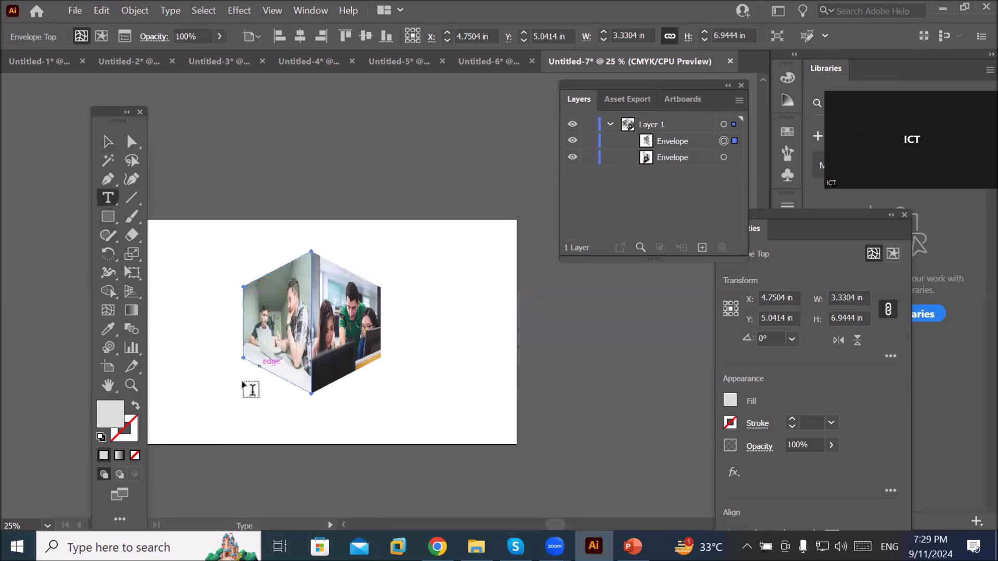
{"action": "left_click_drag", "start_coordinate": [161, 248], "coordinate": [227, 414]}
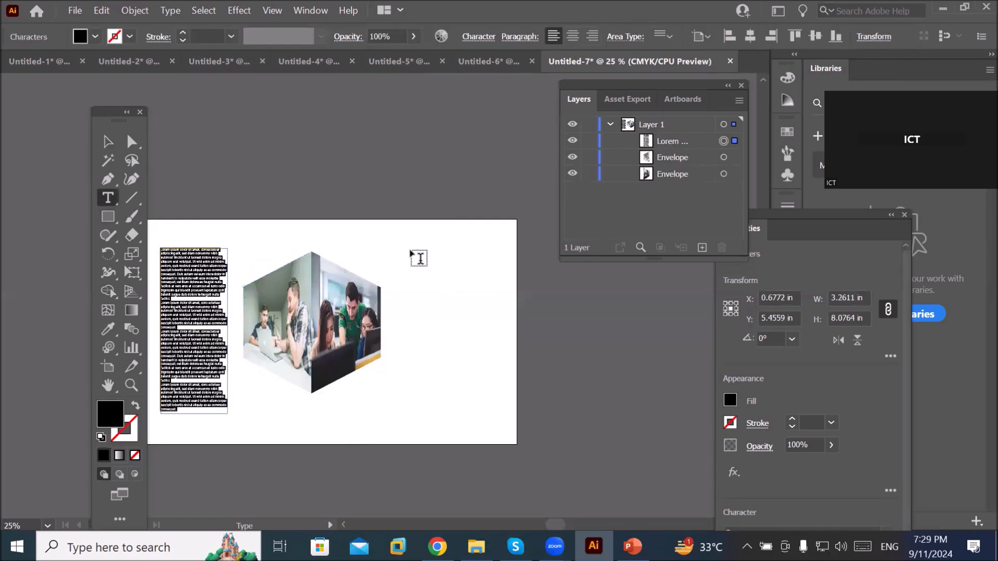
{"action": "left_click_drag", "start_coordinate": [412, 243], "coordinate": [501, 406]}
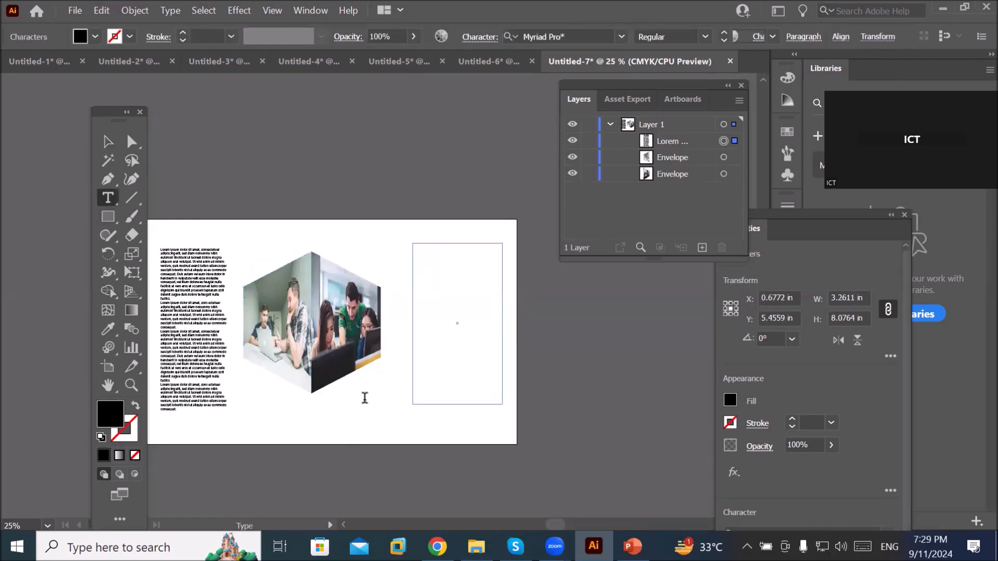
Step: Add placeholder text frames below the box at about 6.7 by 2.14 in and above it at about 7.54 by 1.43 in
{"action": "left_click_drag", "start_coordinate": [262, 398], "coordinate": [400, 441]}
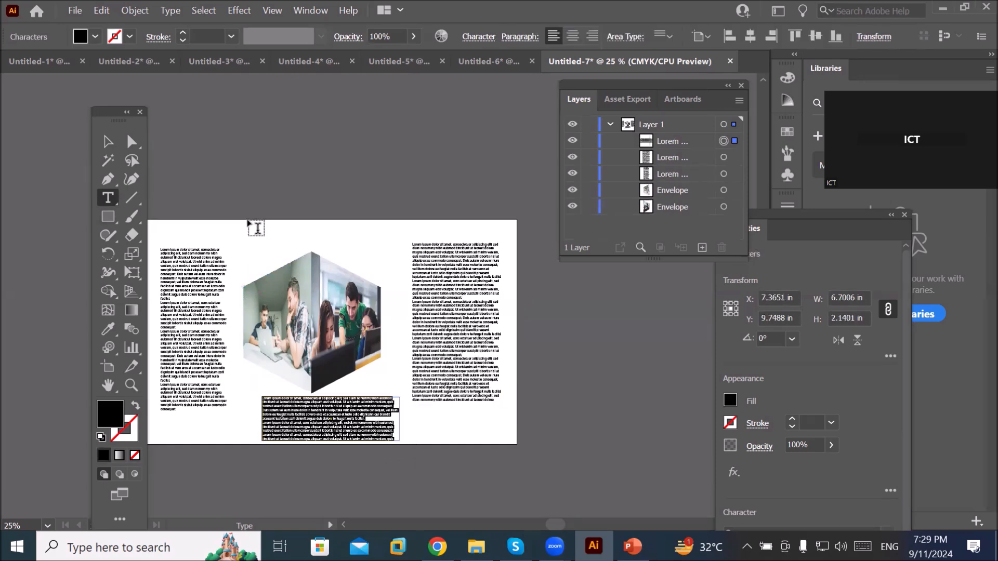
{"action": "left_click_drag", "start_coordinate": [245, 225], "coordinate": [399, 254]}
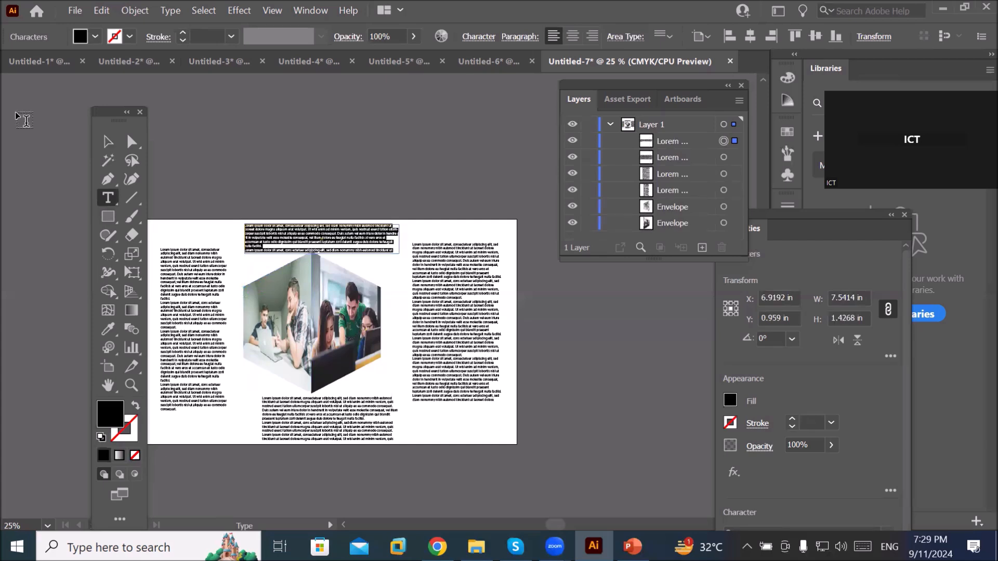
{"action": "left_click", "coordinate": [106, 141]}
{"action": "left_click", "coordinate": [460, 425]}
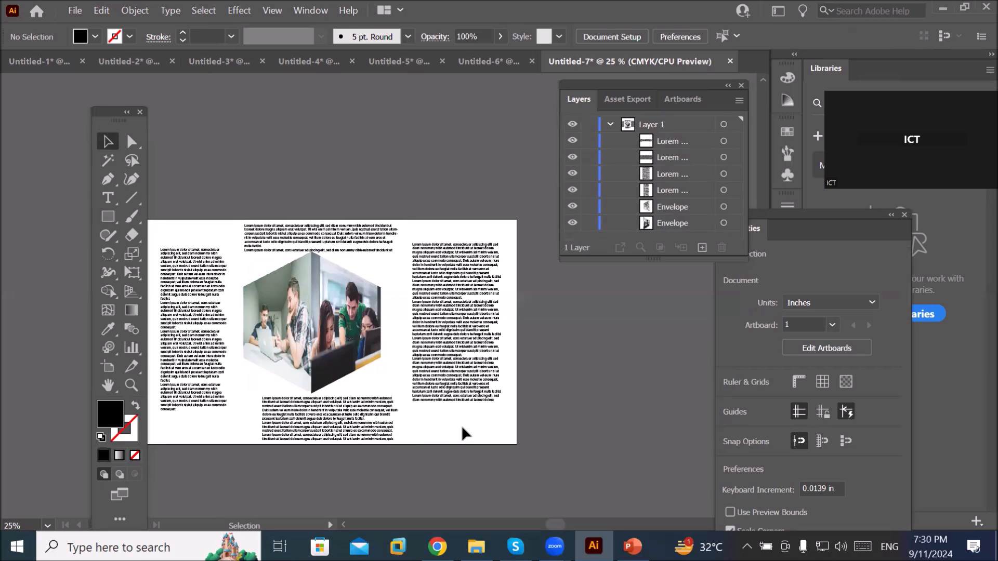
Step: Create a new Letter document of 8.5 by 11 in from the recent presets
{"action": "left_click", "coordinate": [77, 8]}
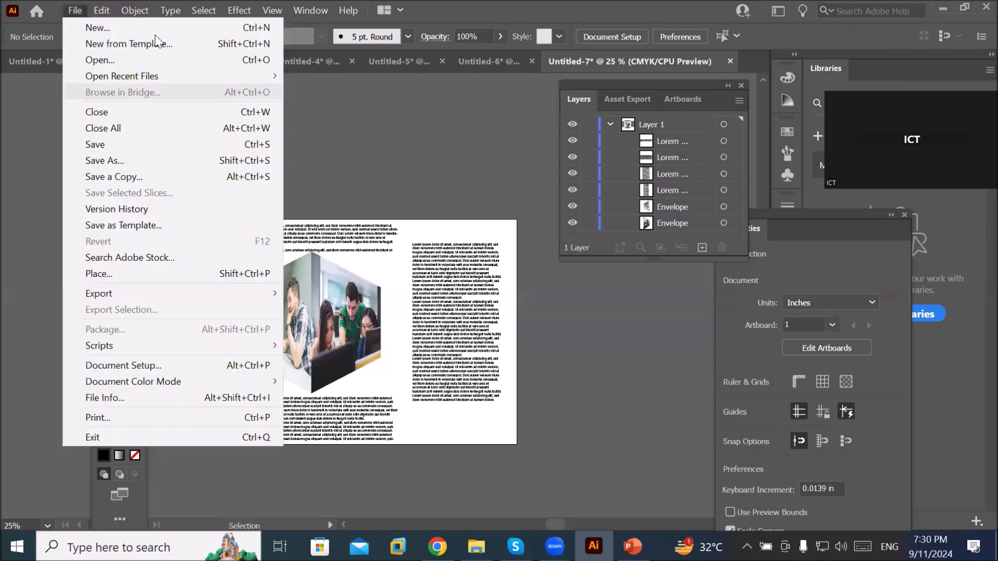
{"action": "left_click", "coordinate": [155, 30]}
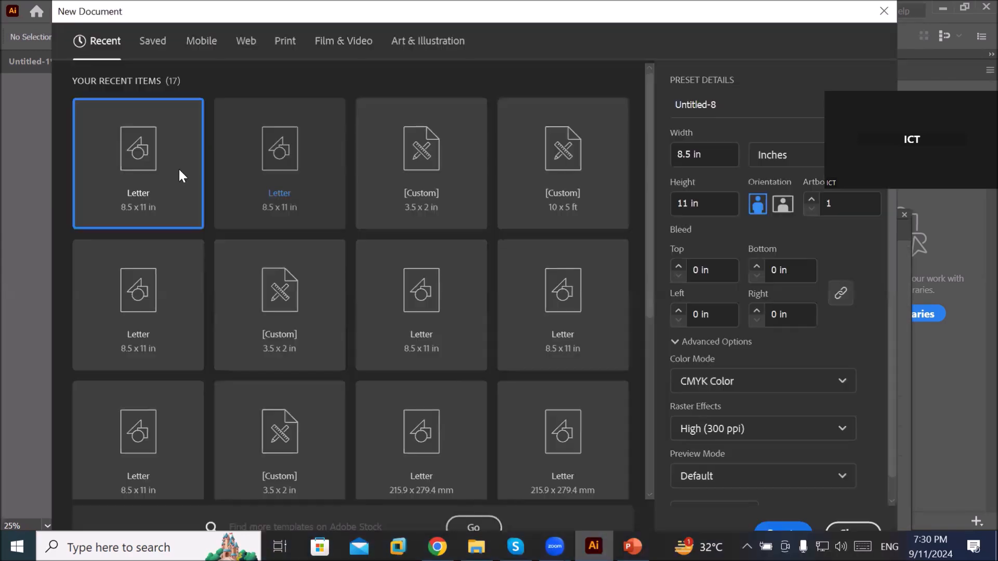
{"action": "double_click", "coordinate": [163, 170]}
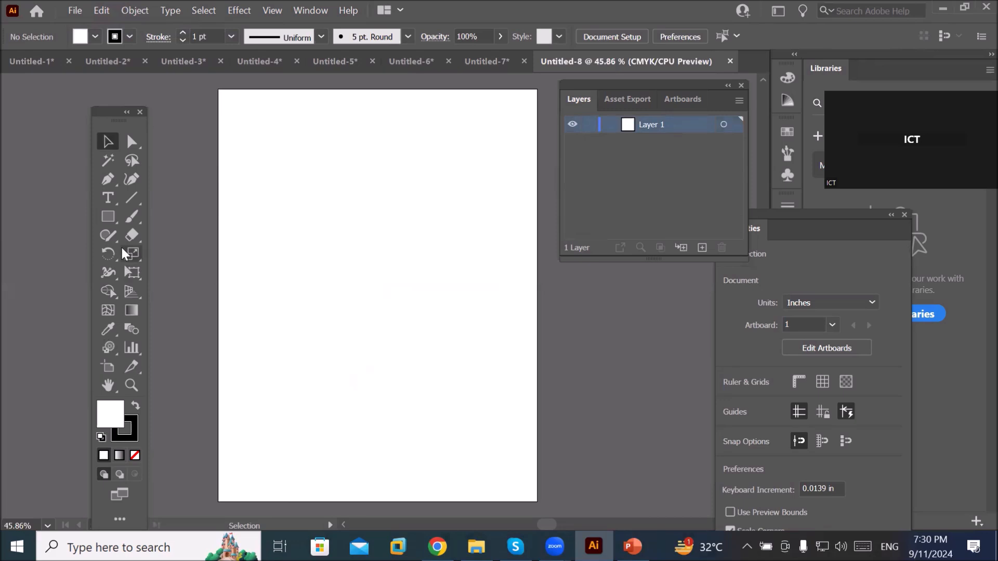
Step: Draw an ellipse about 5.53 by 2.81 in on the upper half of the page
{"action": "left_click", "coordinate": [109, 217]}
{"action": "left_click", "coordinate": [108, 217]}
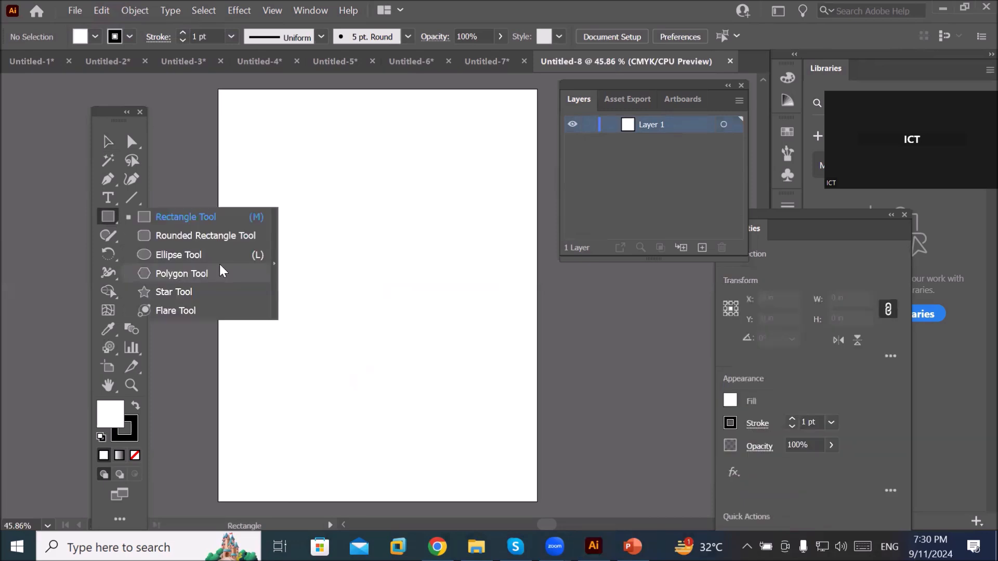
{"action": "left_click", "coordinate": [236, 254]}
{"action": "left_click_drag", "start_coordinate": [283, 217], "coordinate": [491, 322]}
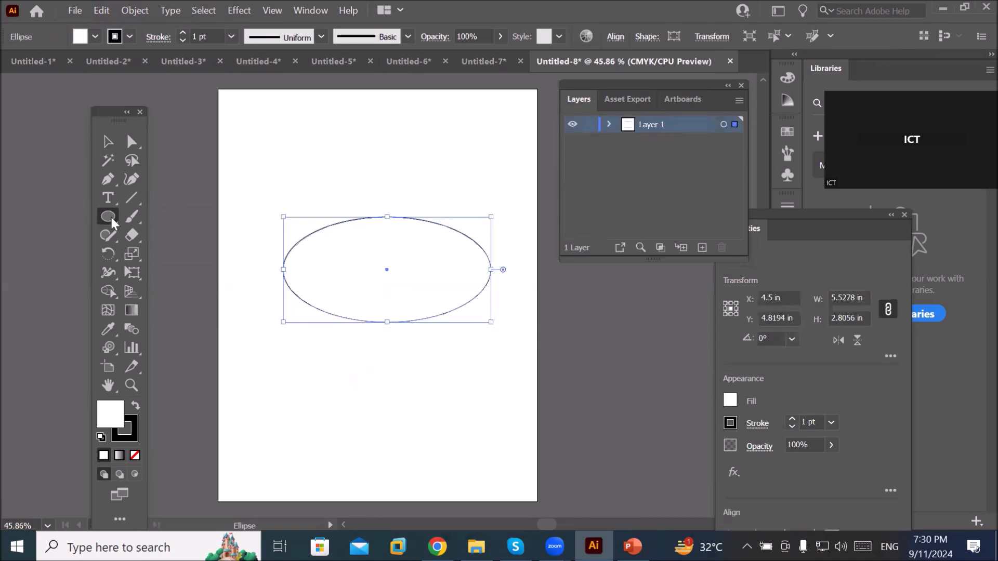
Step: Add the text "Envelope" above the ellipse, enlarged to about 6.54 by 3.03 in and roughly centred over it
{"action": "left_click", "coordinate": [108, 198]}
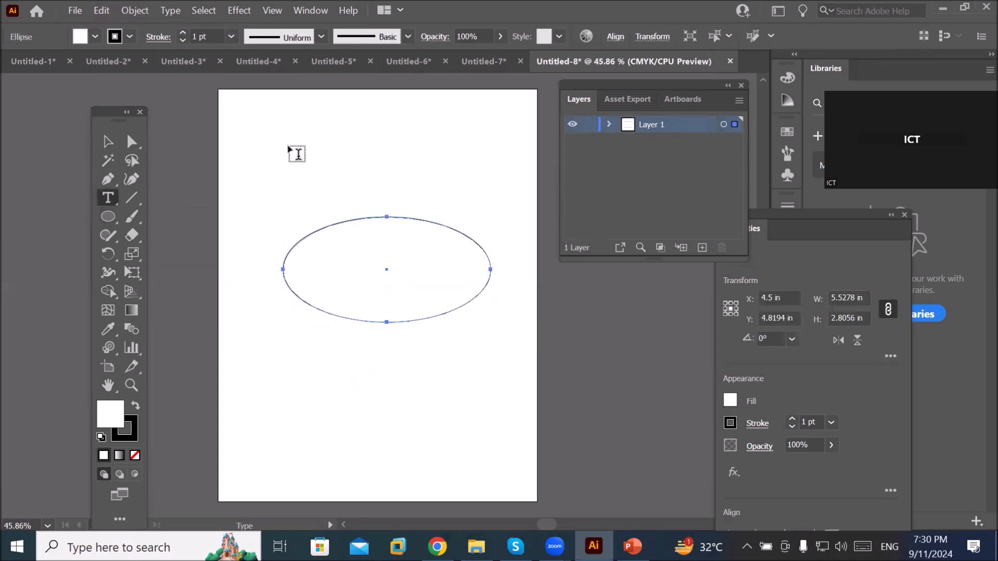
{"action": "left_click", "coordinate": [291, 148]}
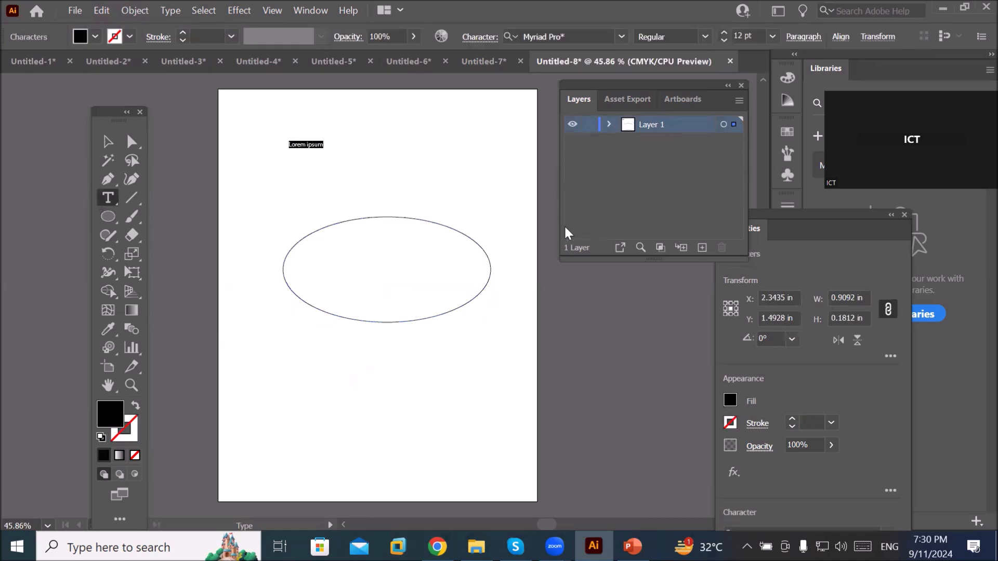
{"action": "key", "text": "BackSpace"}
{"action": "type", "text": "Envelope"}
{"action": "left_click", "coordinate": [108, 142]}
{"action": "left_click_drag", "start_coordinate": [314, 150], "coordinate": [535, 279]}
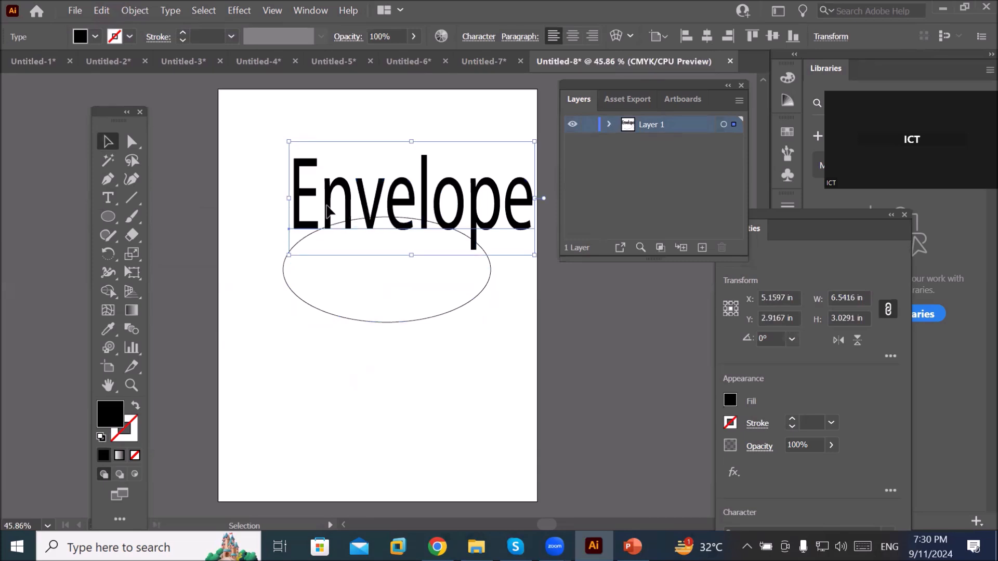
{"action": "left_click_drag", "start_coordinate": [445, 183], "coordinate": [423, 183]}
Step: Send the Envelope text behind the ellipse in the stacking order and move it down so the ellipse overlaps it
{"action": "left_click", "coordinate": [609, 124]}
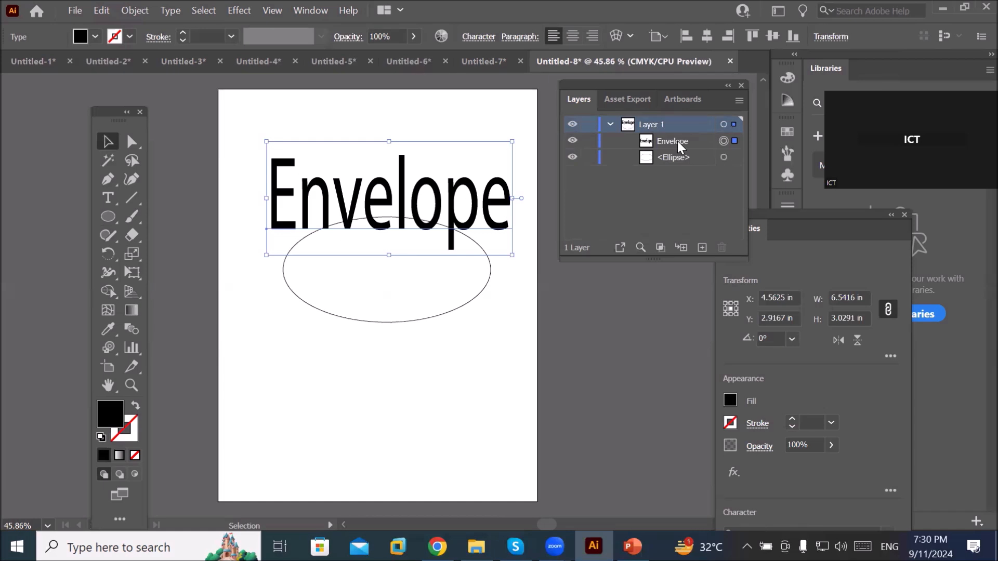
{"action": "left_click_drag", "start_coordinate": [678, 142], "coordinate": [649, 186]}
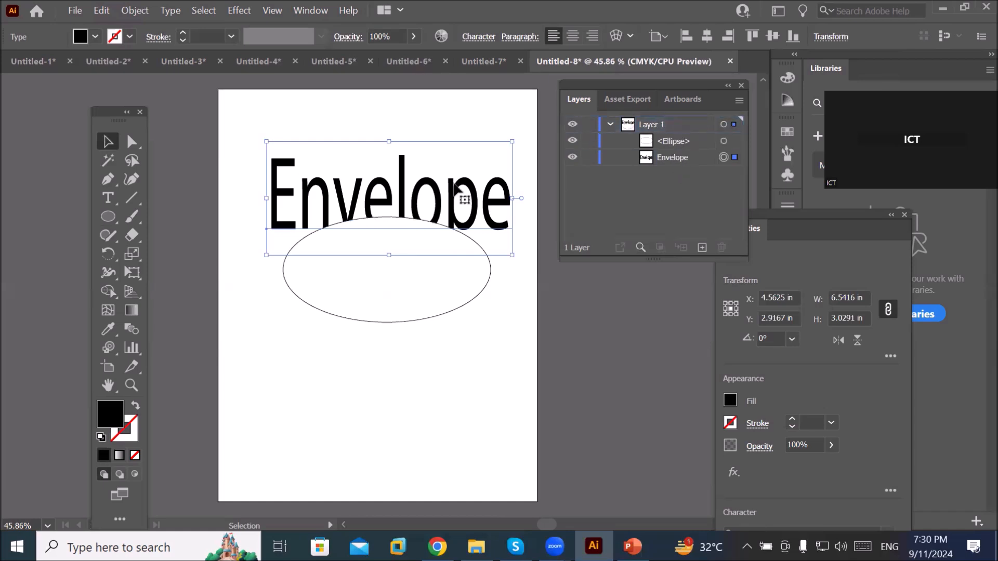
{"action": "left_click_drag", "start_coordinate": [471, 245], "coordinate": [466, 301]}
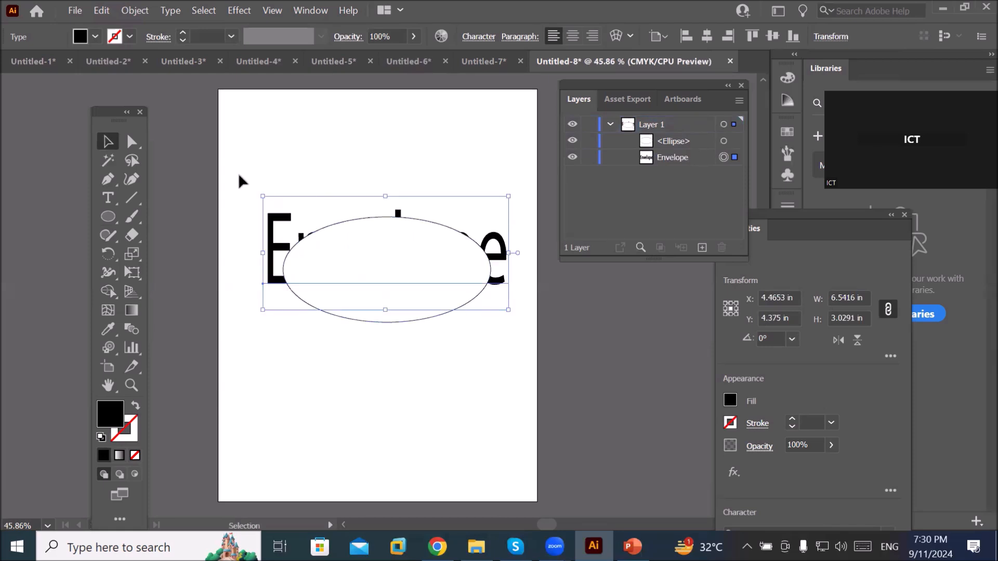
Step: Distort the Envelope text into the ellipse's shape using Envelope Distort with the top object
{"action": "key", "text": "ctrl+a"}
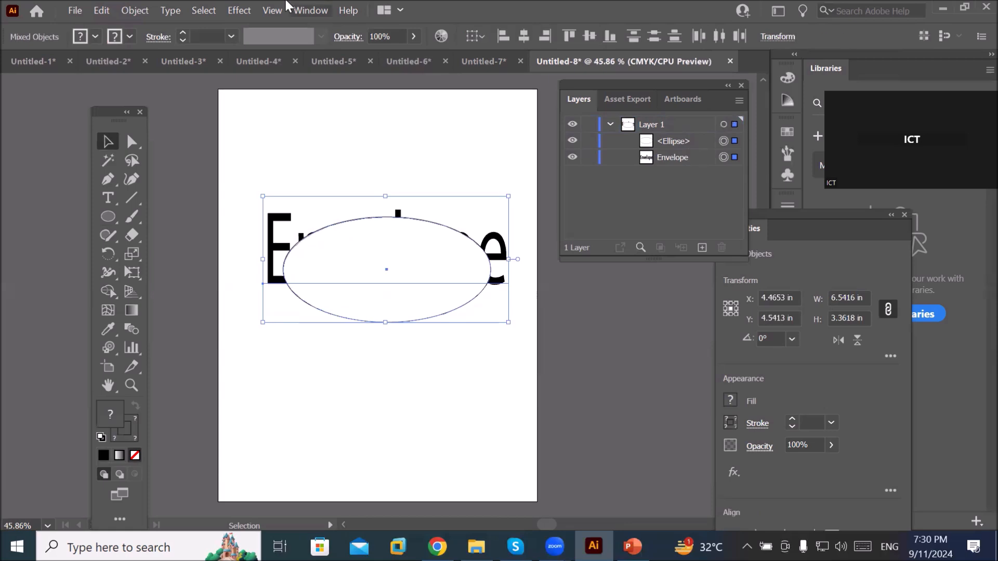
{"action": "left_click", "coordinate": [128, 11]}
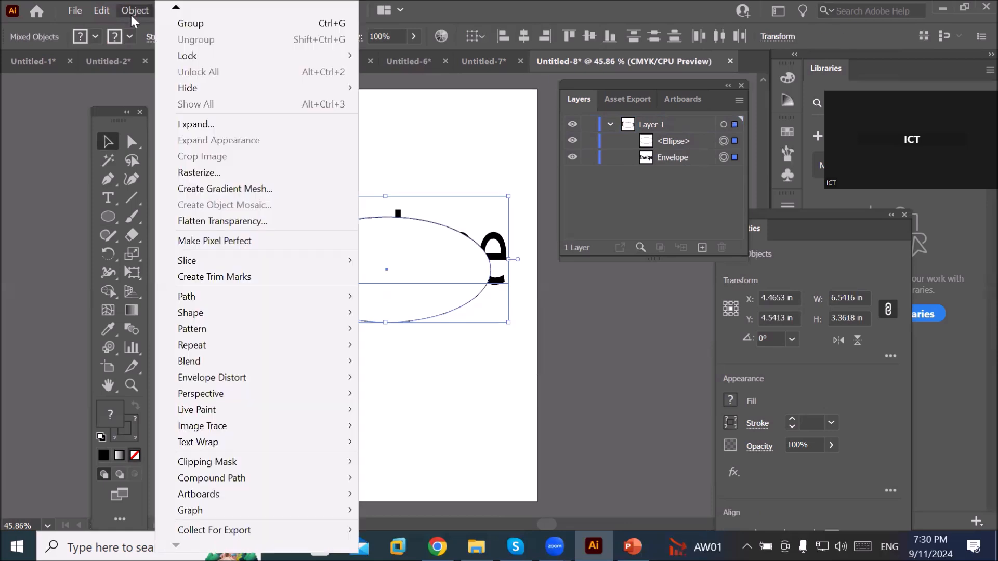
{"action": "mouse_move", "coordinate": [289, 372]}
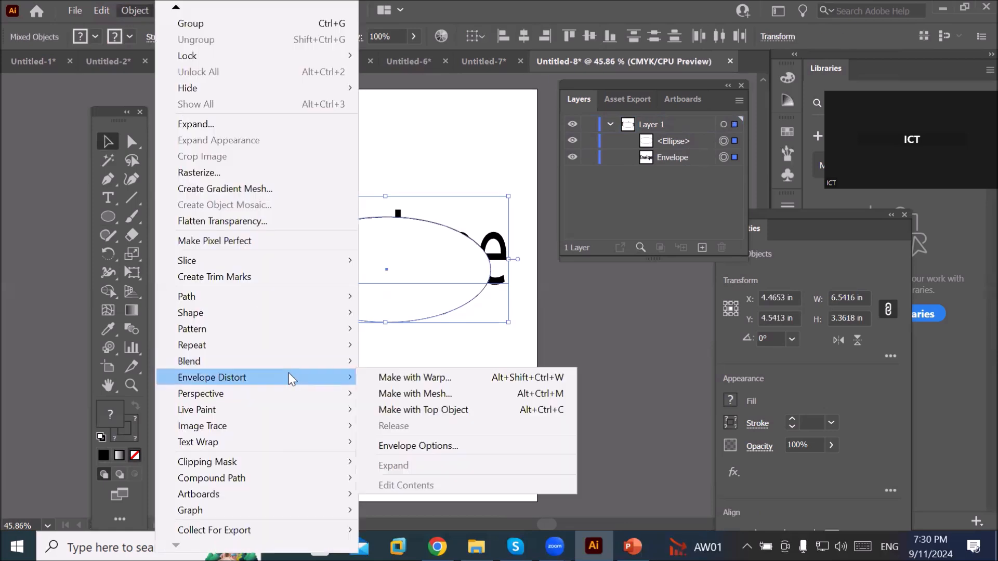
{"action": "left_click", "coordinate": [417, 411]}
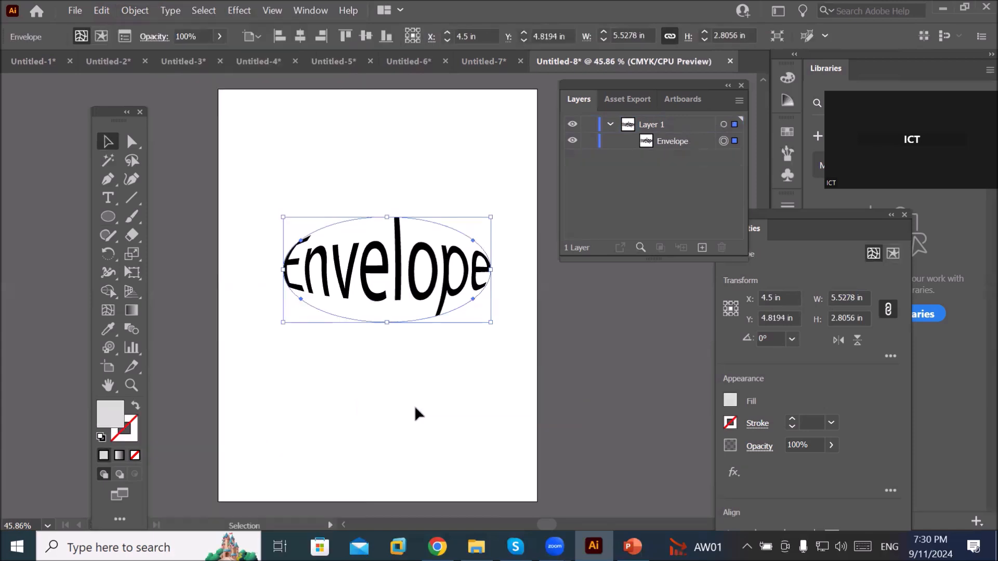
{"action": "left_click", "coordinate": [415, 408]}
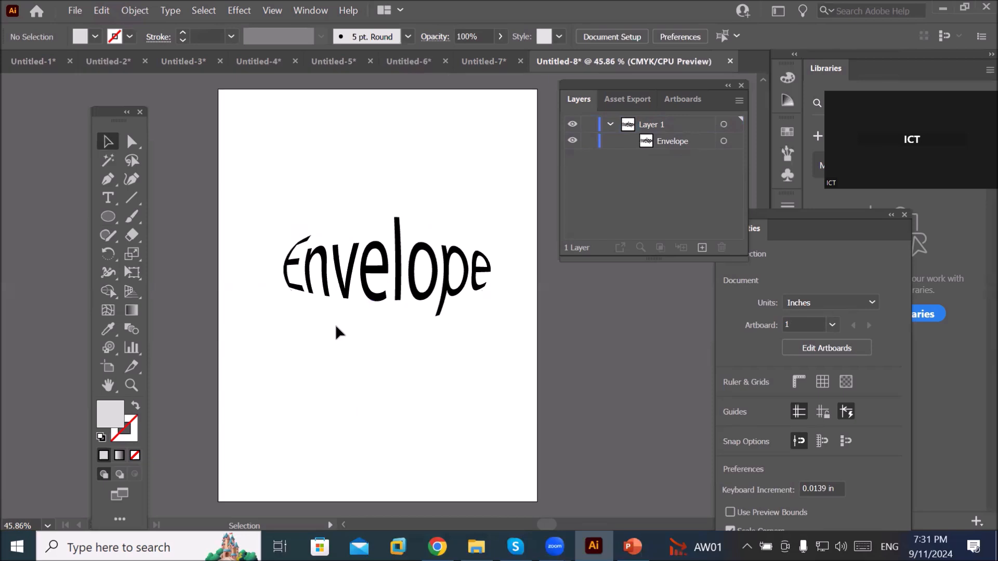
Step: Undo the ellipse envelope distortion and delete the ellipse, keeping the Envelope text
{"action": "key", "text": "a"}
{"action": "key", "text": "ctrl+z"}
{"action": "left_click", "coordinate": [335, 349]}
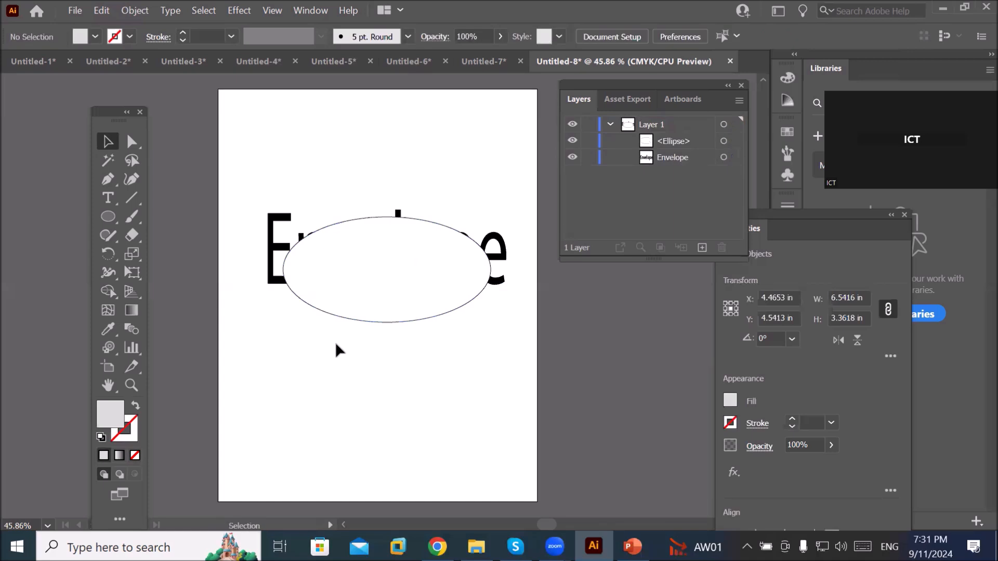
{"action": "key", "text": "v"}
{"action": "left_click", "coordinate": [370, 304]}
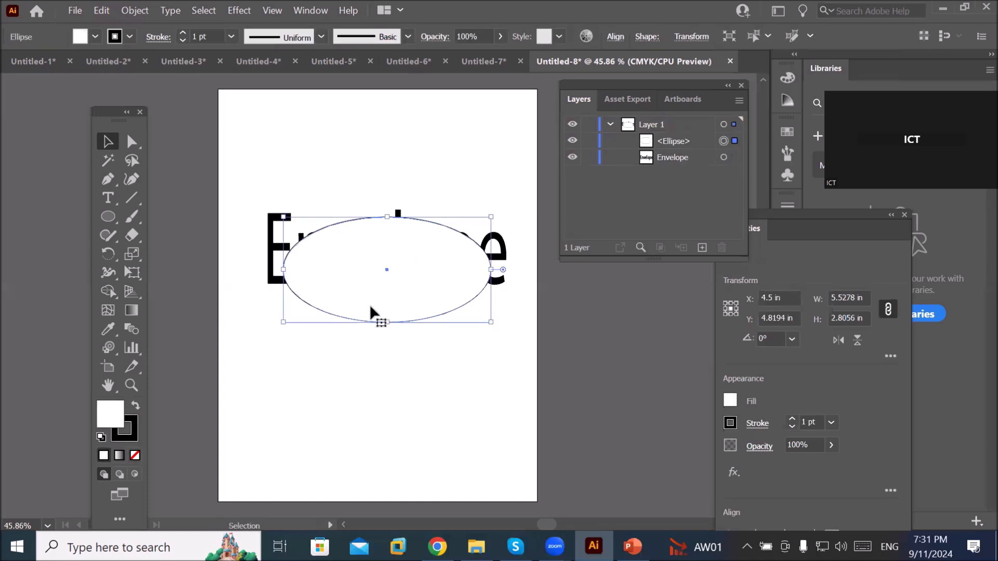
{"action": "key", "text": "Delete"}
Step: Draw a seven-sided polygon about 4.58 by 4.46 in over the page's upper-left area
{"action": "left_click", "coordinate": [106, 215]}
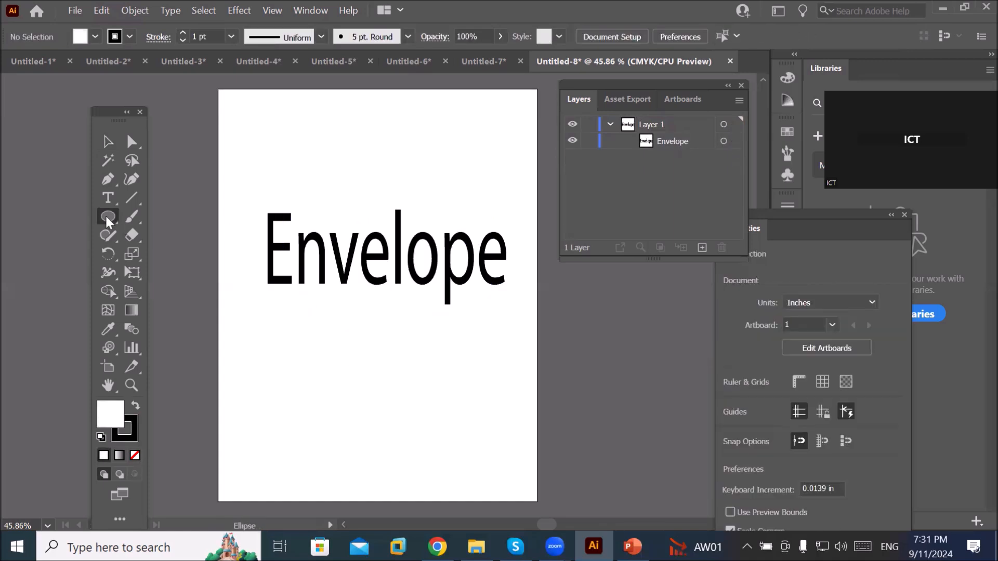
{"action": "left_click_drag", "start_coordinate": [108, 217], "coordinate": [181, 273]}
{"action": "left_click_drag", "start_coordinate": [297, 196], "coordinate": [357, 301]}
{"action": "key", "text": "Up"}
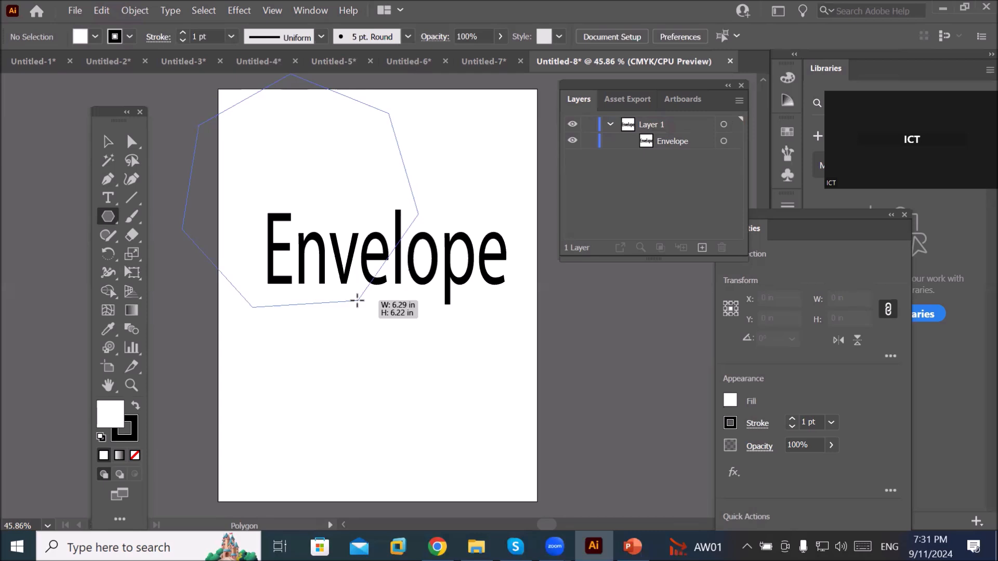
{"action": "left_click_drag", "start_coordinate": [357, 301], "coordinate": [377, 231]}
Step: Move the polygon over the Envelope text and stretch it to about 7.26 in wide so it covers the whole word
{"action": "left_click", "coordinate": [107, 142]}
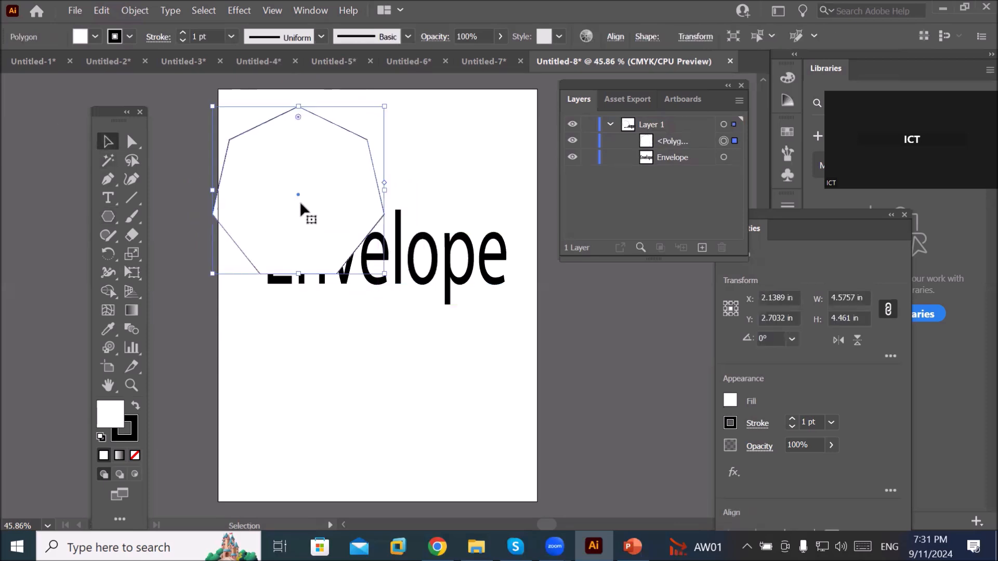
{"action": "left_click_drag", "start_coordinate": [301, 243], "coordinate": [333, 309]}
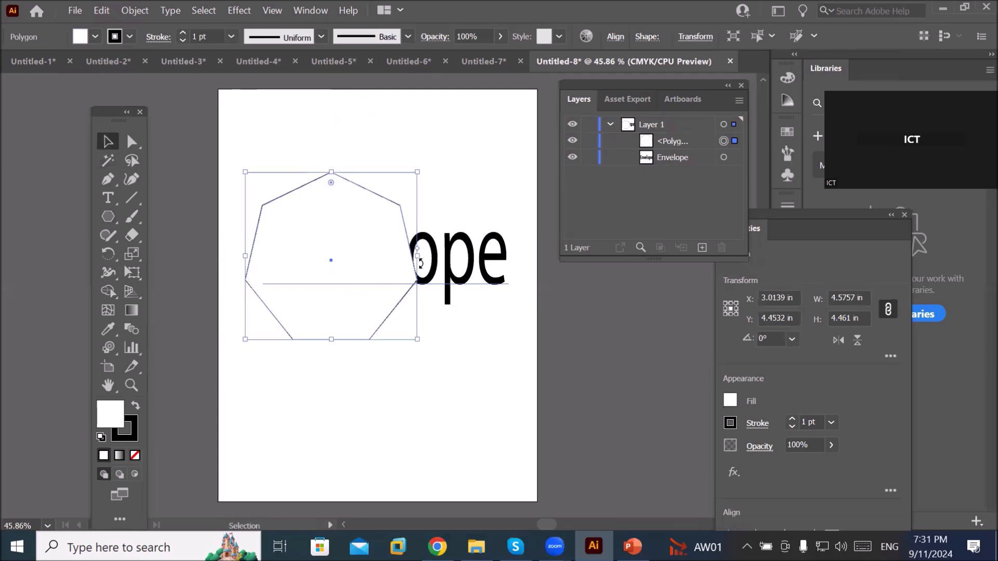
{"action": "mouse_move", "coordinate": [418, 253]}
{"action": "left_mouse_down"}
{"action": "mouse_move", "coordinate": [513, 245]}
{"action": "mouse_move", "coordinate": [516, 260]}
{"action": "mouse_move", "coordinate": [408, 335]}
{"action": "left_mouse_up"}
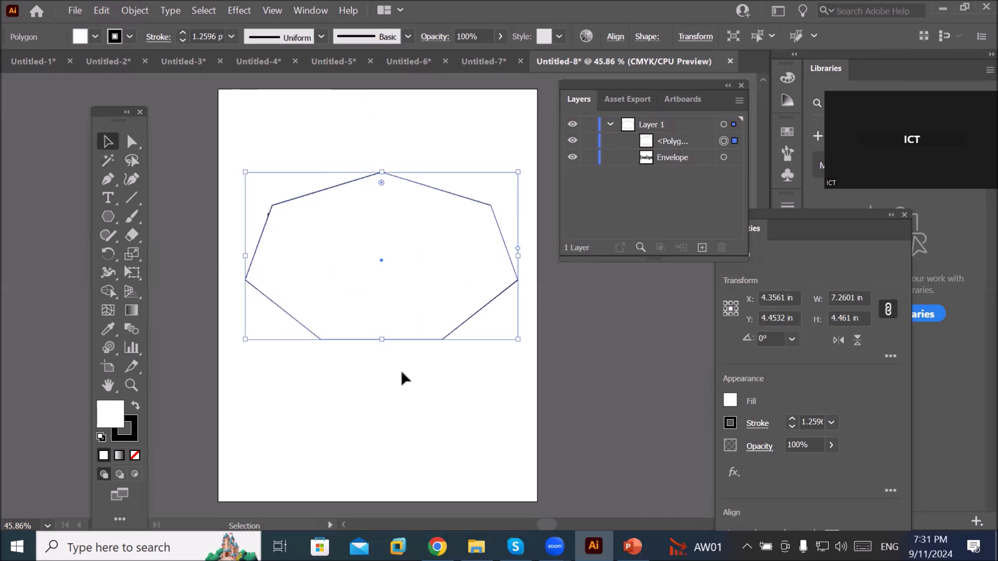
Step: Distort the Envelope text into the seven-sided polygon using Envelope Distort with the top object
{"action": "left_click", "coordinate": [723, 158]}
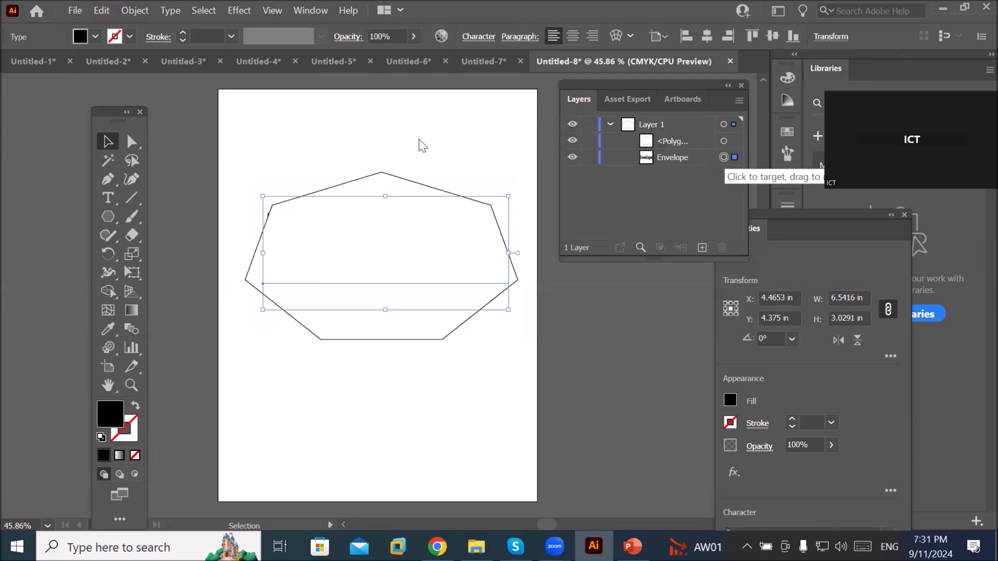
{"action": "left_click", "coordinate": [724, 141], "text": "shift"}
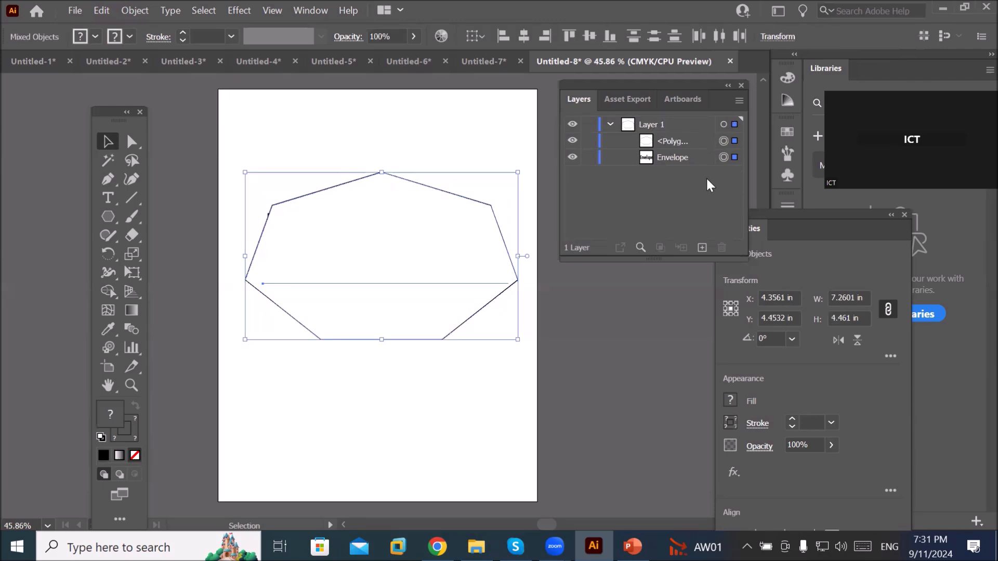
{"action": "left_click", "coordinate": [134, 11]}
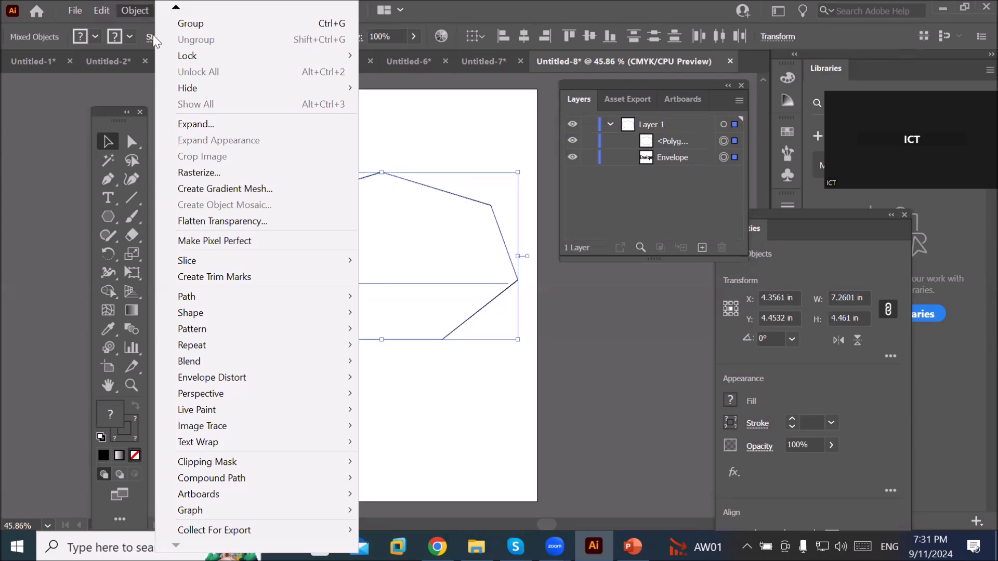
{"action": "mouse_move", "coordinate": [333, 378]}
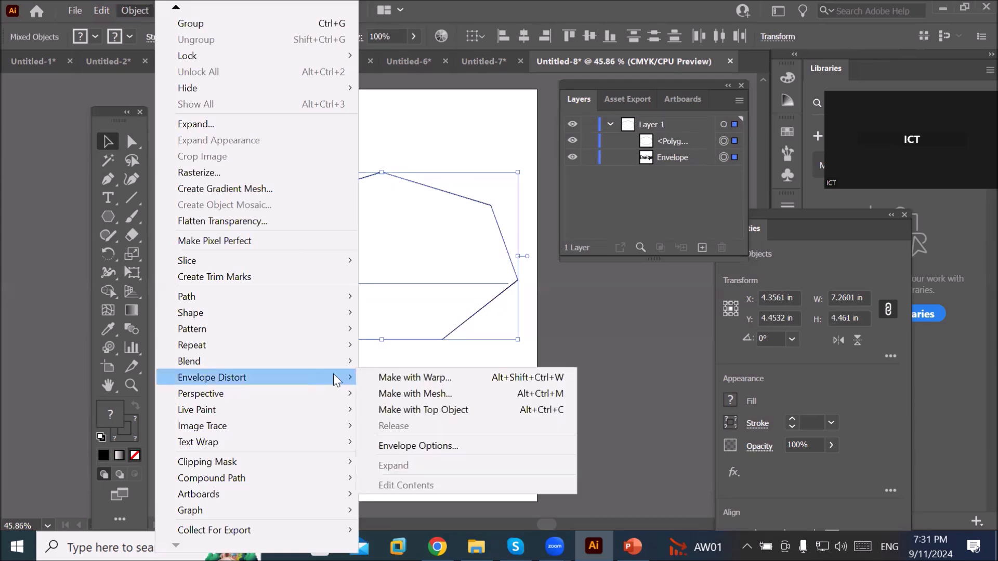
{"action": "left_click", "coordinate": [482, 411]}
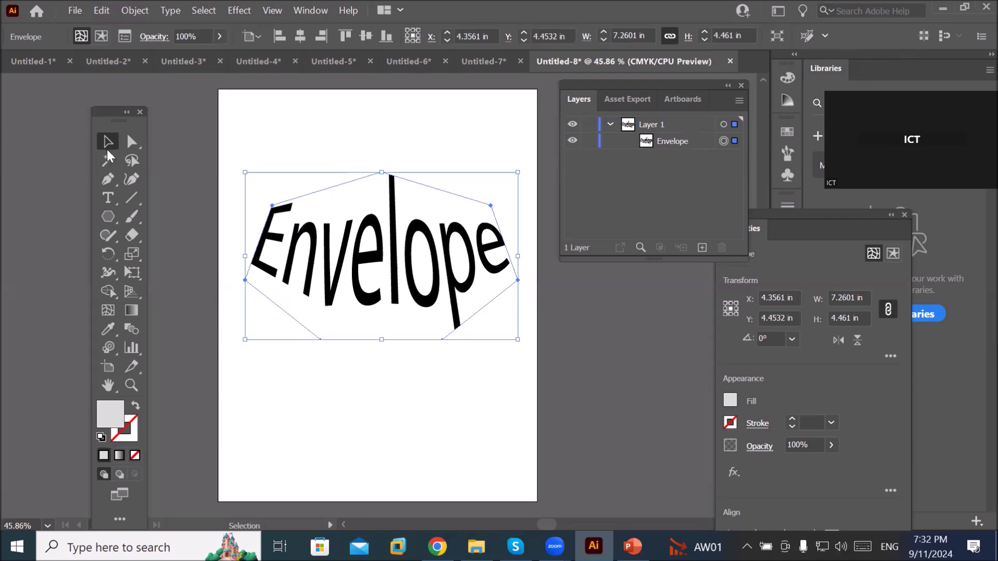
{"action": "left_click", "coordinate": [376, 457]}
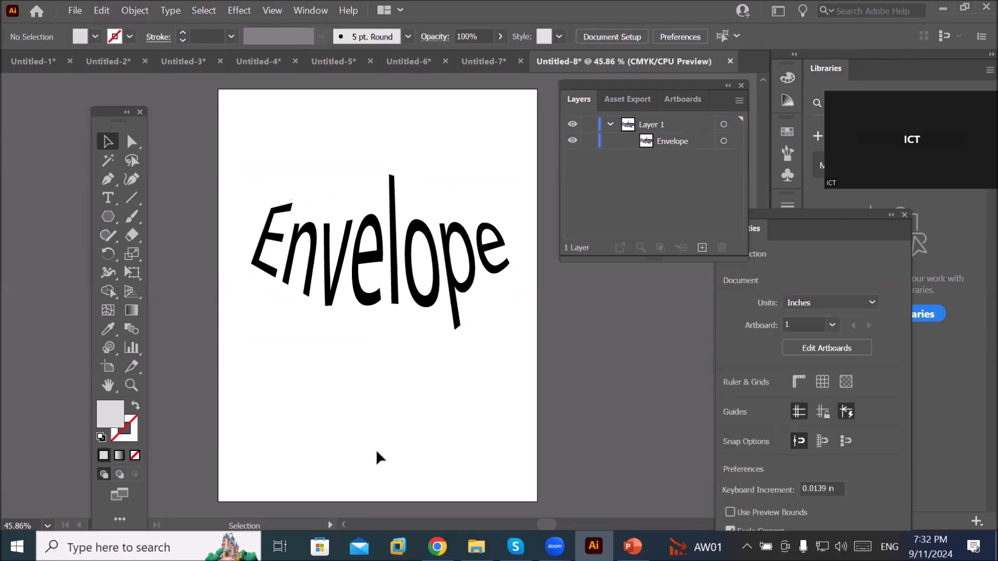
Step: Undo the polygon envelope distortion and duplicate the polygon and text about 3.9 in lower on the page
{"action": "key", "text": "ctrl+z"}
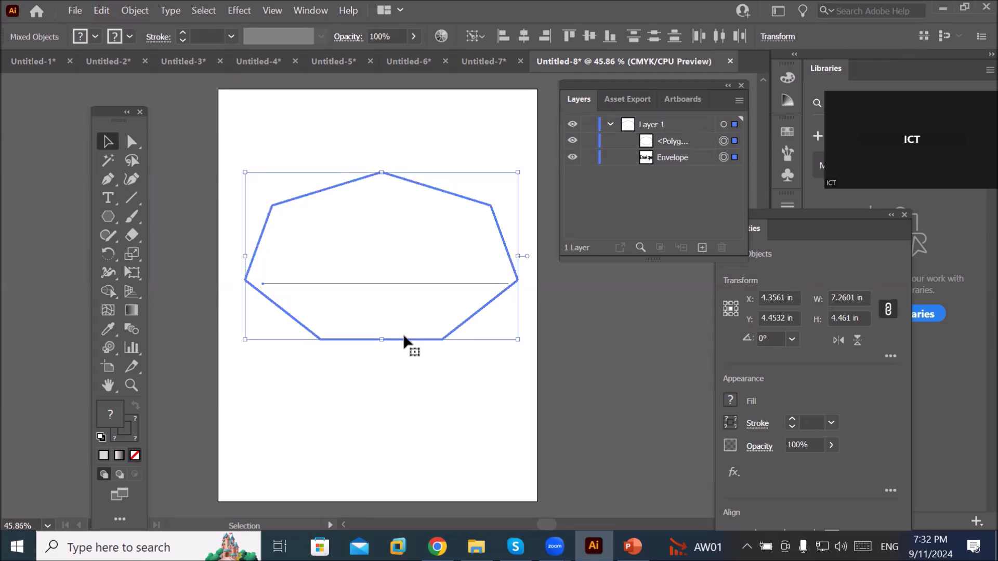
{"action": "left_click_drag", "start_coordinate": [410, 460], "coordinate": [401, 487]}
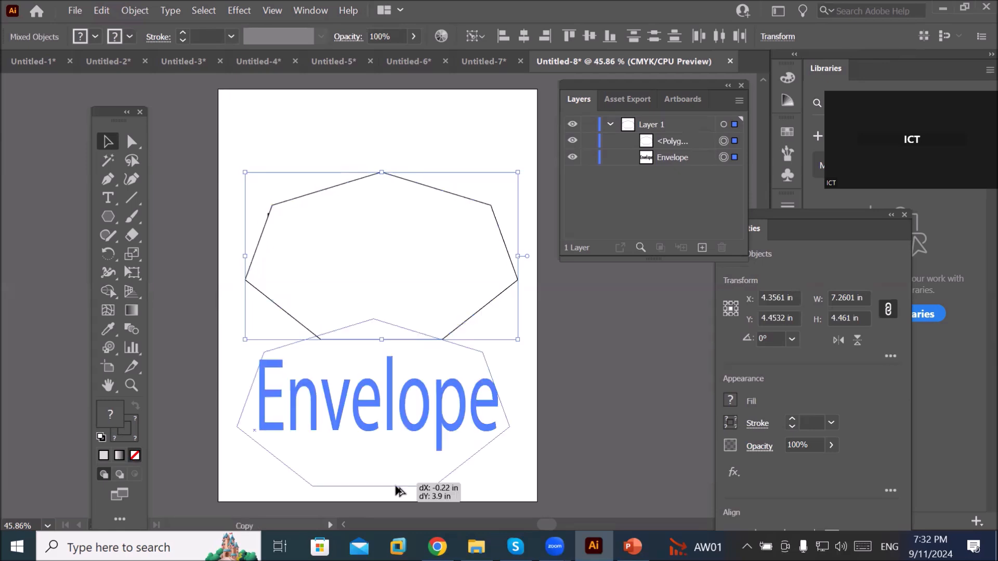
Step: Move the duplicate polygon down over the page's bottom edge and delete the duplicate Envelope text
{"action": "left_click", "coordinate": [413, 302]}
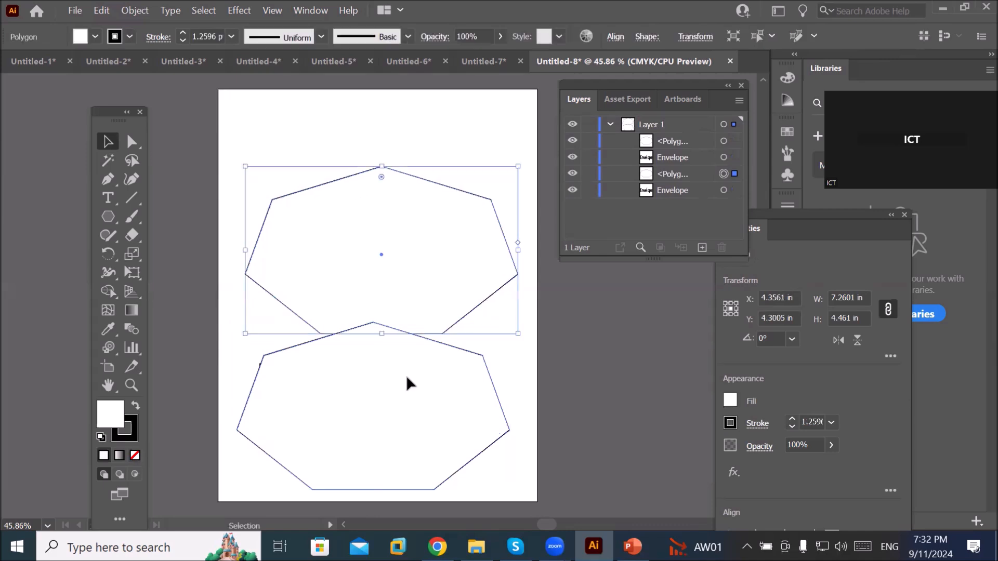
{"action": "left_click_drag", "start_coordinate": [407, 381], "coordinate": [389, 473]}
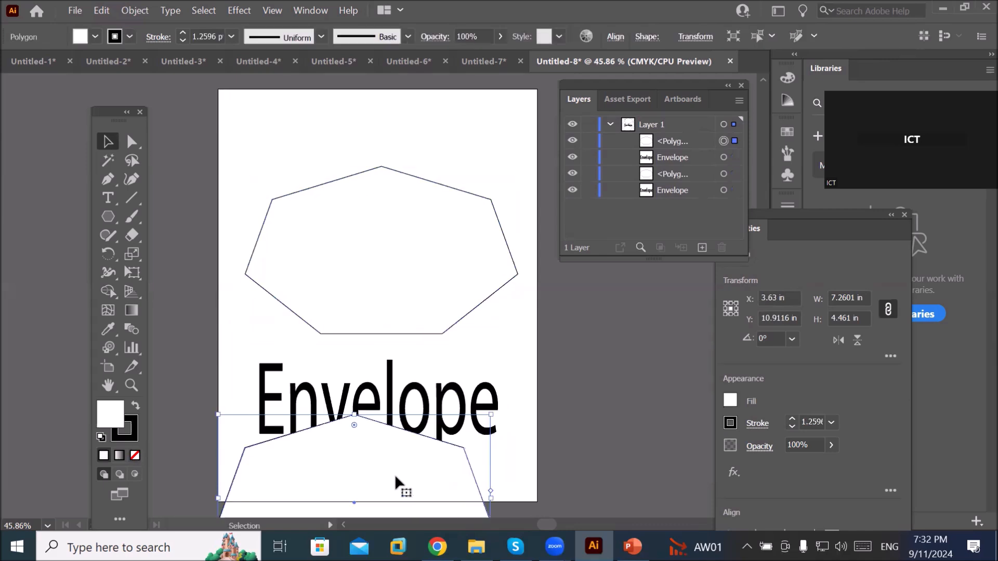
{"action": "key", "text": "Delete"}
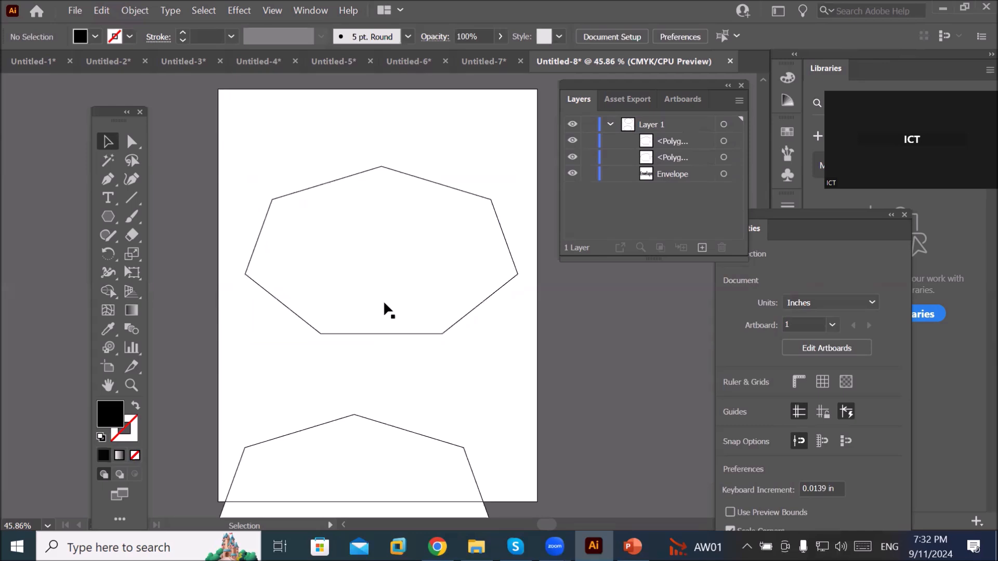
Step: Reposition the upper polygon over the original Envelope text, centred at about X 4.43 in, Y 4.24 in
{"action": "left_click_drag", "start_coordinate": [366, 264], "coordinate": [390, 361]}
{"action": "left_click_drag", "start_coordinate": [392, 325], "coordinate": [369, 225]}
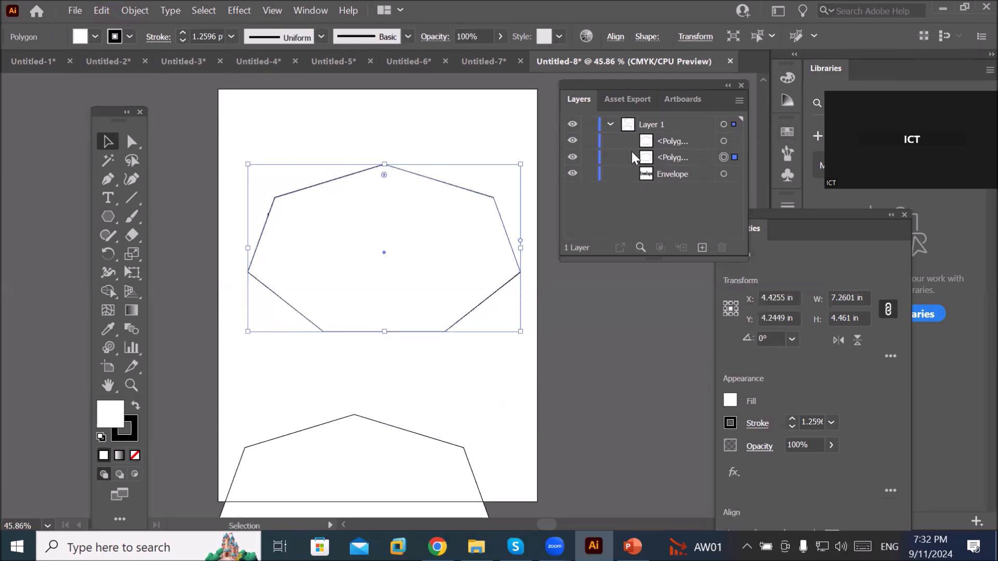
{"action": "left_click", "coordinate": [572, 141]}
{"action": "left_click", "coordinate": [573, 141]}
Step: Select the Envelope text together with the upper polygon and apply Envelope Distort with the top object
{"action": "left_click", "coordinate": [735, 175]}
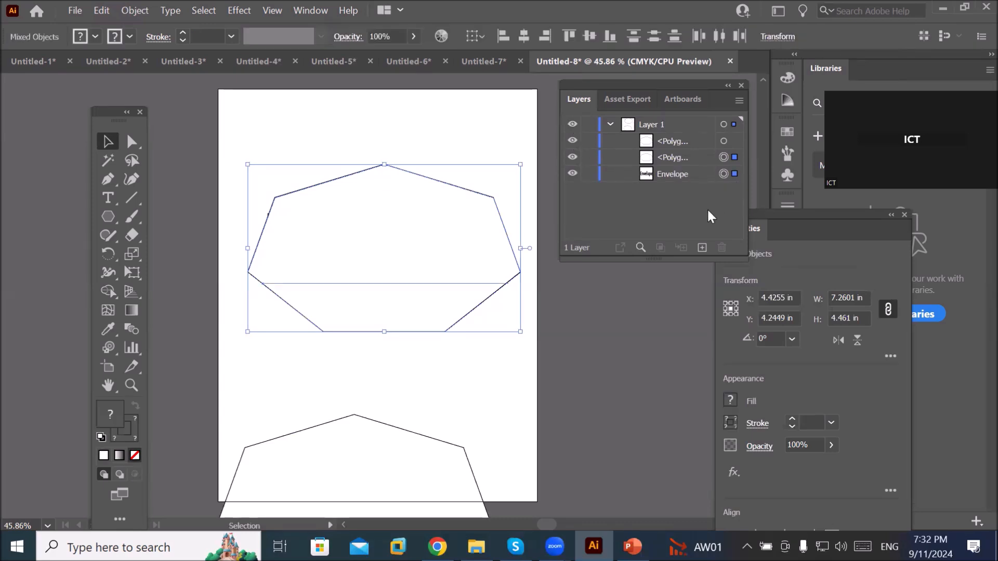
{"action": "left_click", "coordinate": [138, 13]}
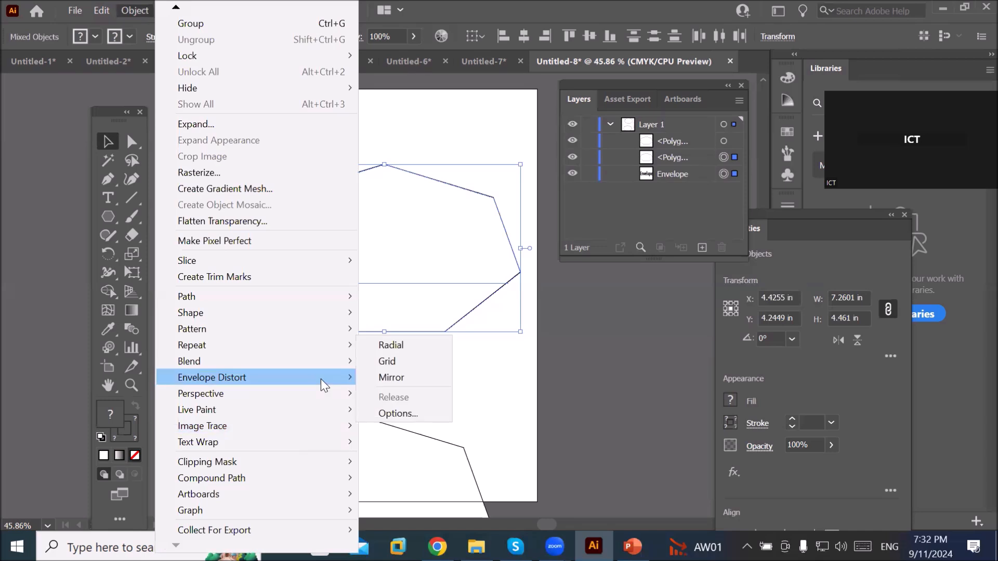
{"action": "mouse_move", "coordinate": [320, 379]}
{"action": "left_click", "coordinate": [430, 413]}
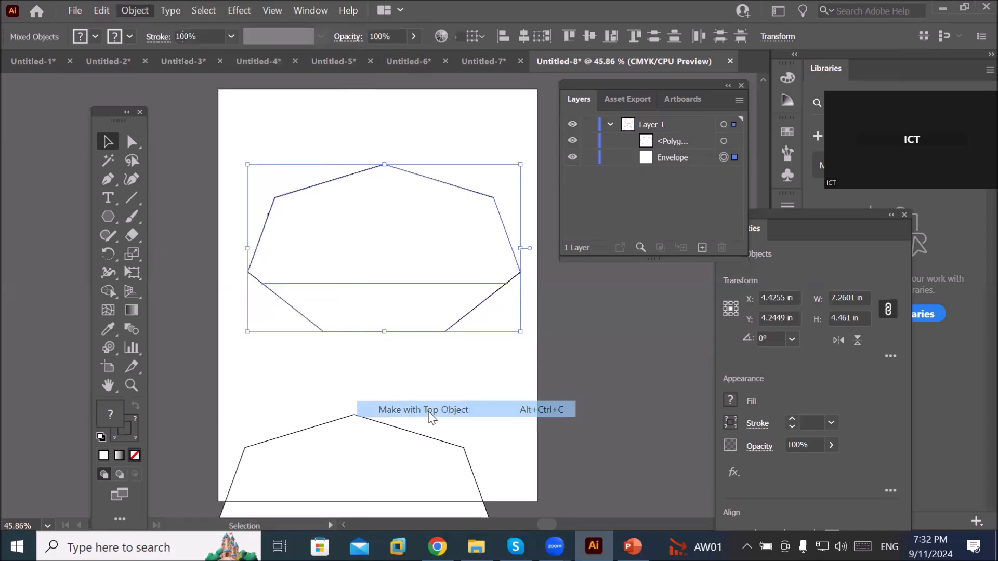
{"action": "left_click", "coordinate": [458, 378]}
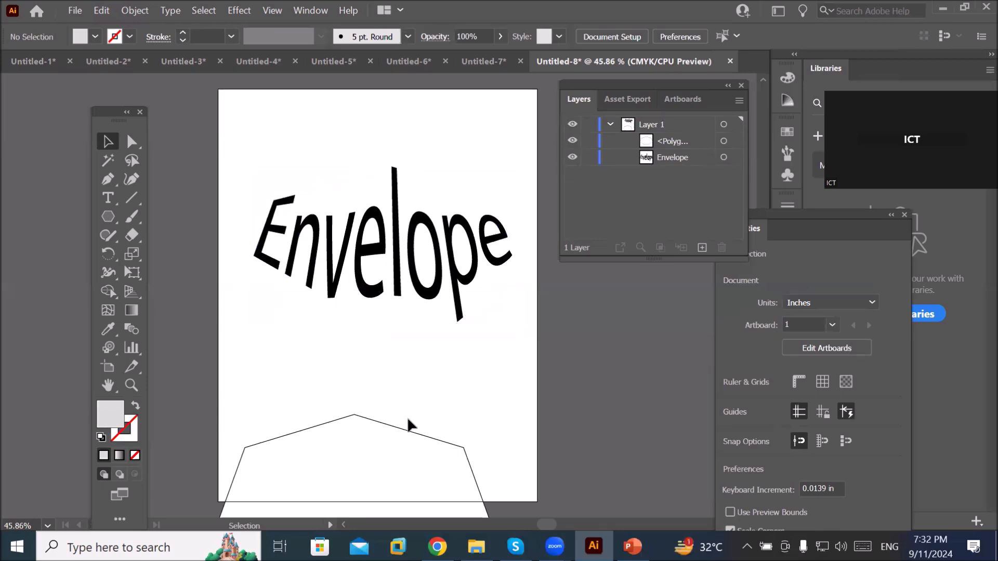
Step: Move the lower polygon over the warped Envelope text, centred at about X 4.43 in, Y 4.24 in, and set its fill to None
{"action": "left_click_drag", "start_coordinate": [411, 399], "coordinate": [434, 179]}
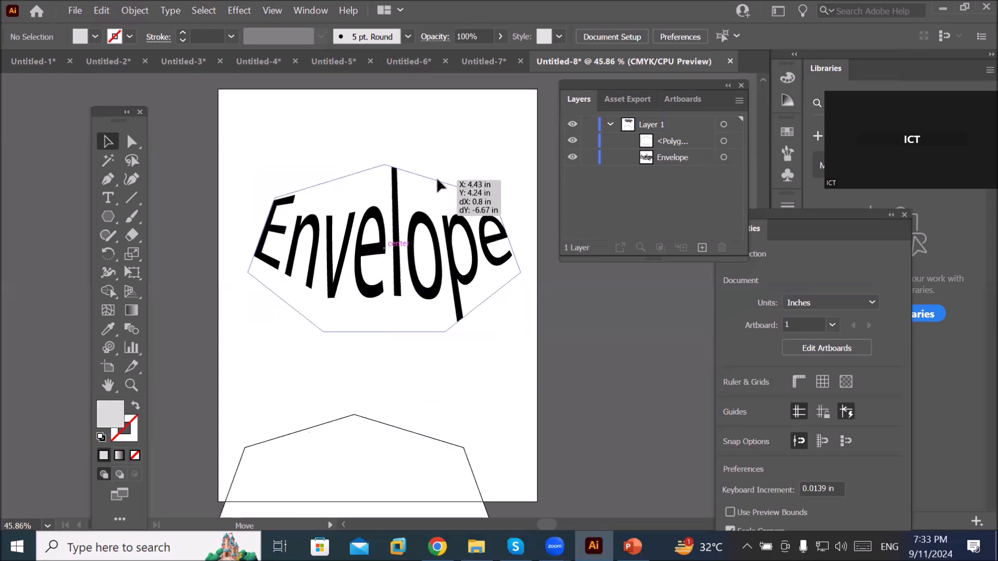
{"action": "left_click", "coordinate": [669, 141]}
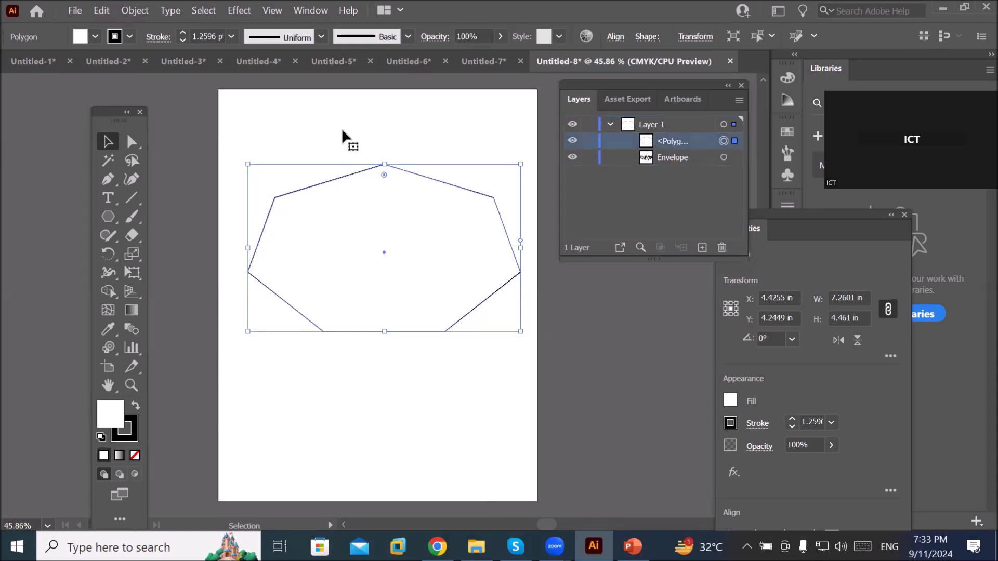
{"action": "left_click", "coordinate": [95, 37]}
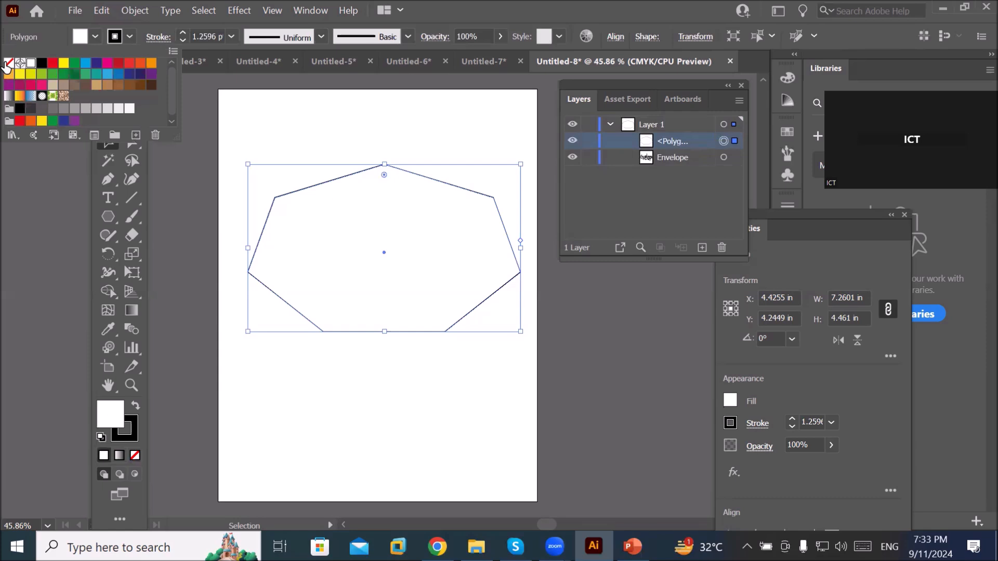
{"action": "left_click", "coordinate": [9, 62]}
{"action": "left_click", "coordinate": [399, 416]}
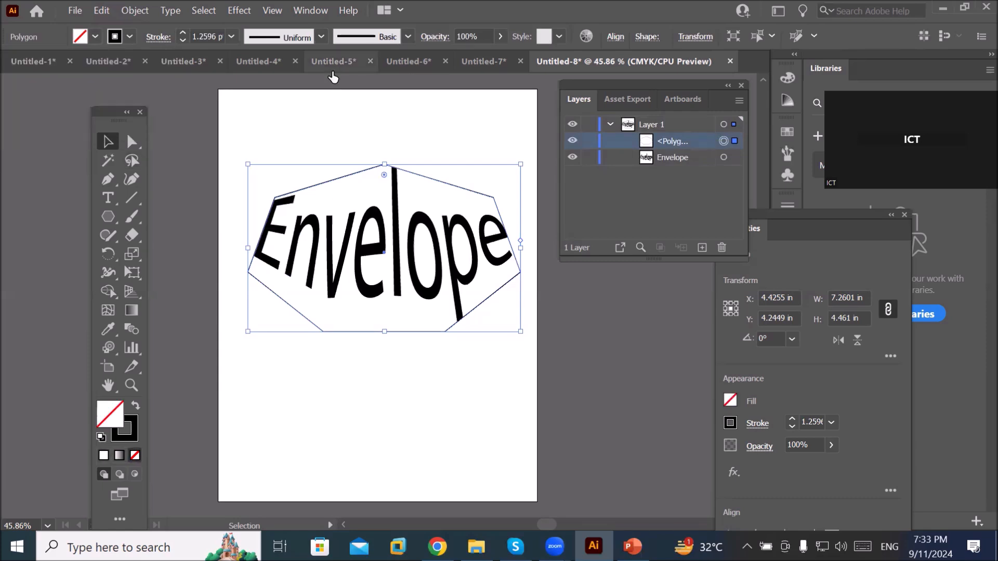
Step: Thicken the polygon's outline to a 16 pt stroke and deselect it
{"action": "left_click", "coordinate": [183, 33]}
{"action": "left_click", "coordinate": [183, 32]}
{"action": "left_click", "coordinate": [183, 32]}
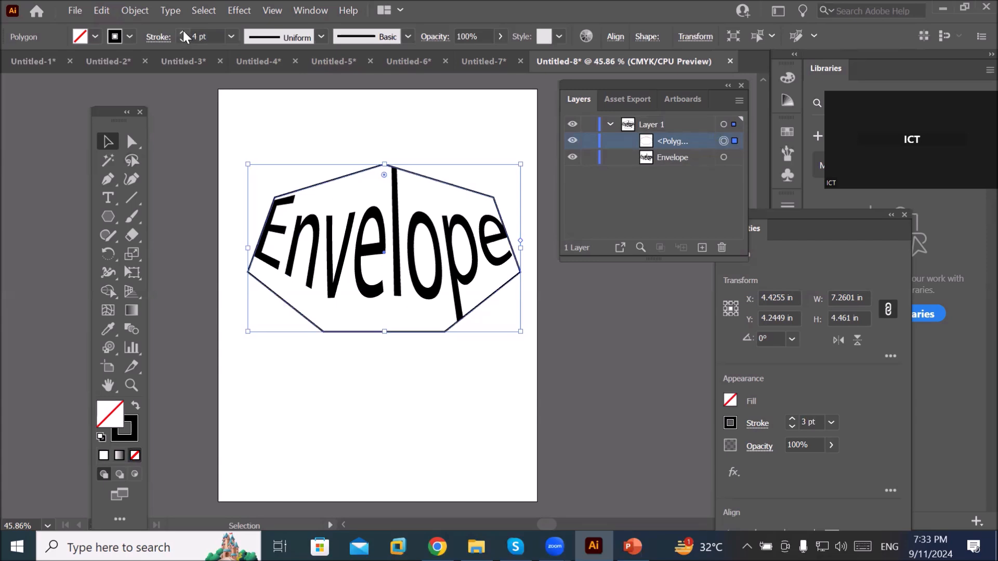
{"action": "left_click", "coordinate": [183, 32]}
{"action": "left_click", "coordinate": [183, 32]}
{"action": "left_click", "coordinate": [183, 32]}
{"action": "left_click", "coordinate": [183, 32]}
{"action": "left_click", "coordinate": [183, 32]}
{"action": "left_click", "coordinate": [183, 33]}
{"action": "left_click", "coordinate": [183, 33]}
{"action": "left_click", "coordinate": [183, 32]}
{"action": "left_click", "coordinate": [183, 32]}
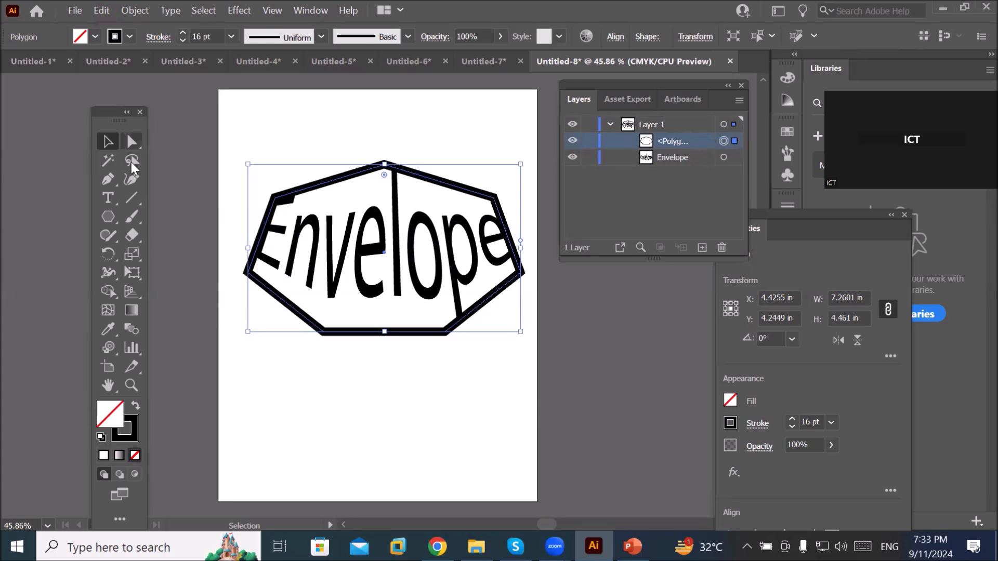
{"action": "left_click", "coordinate": [375, 442]}
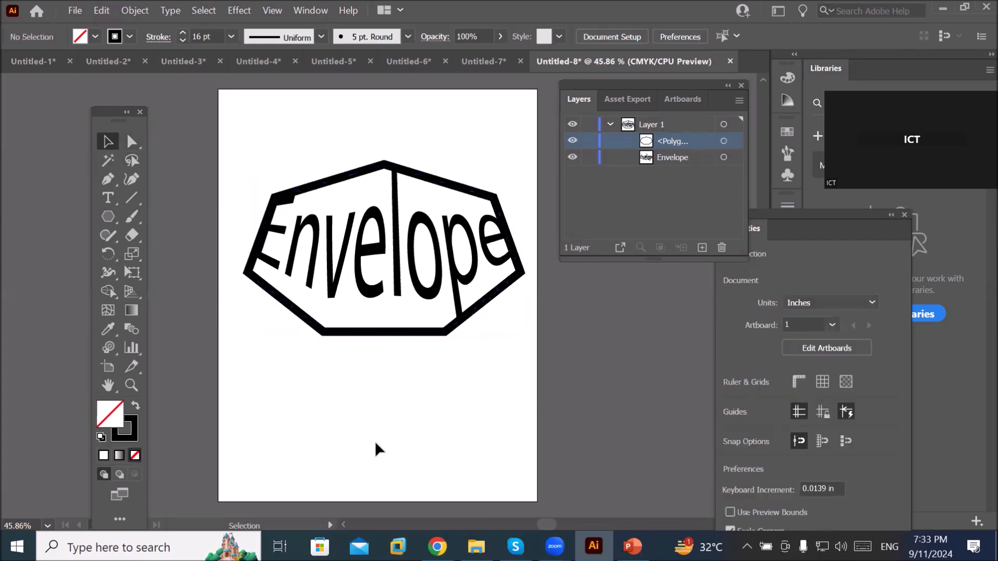